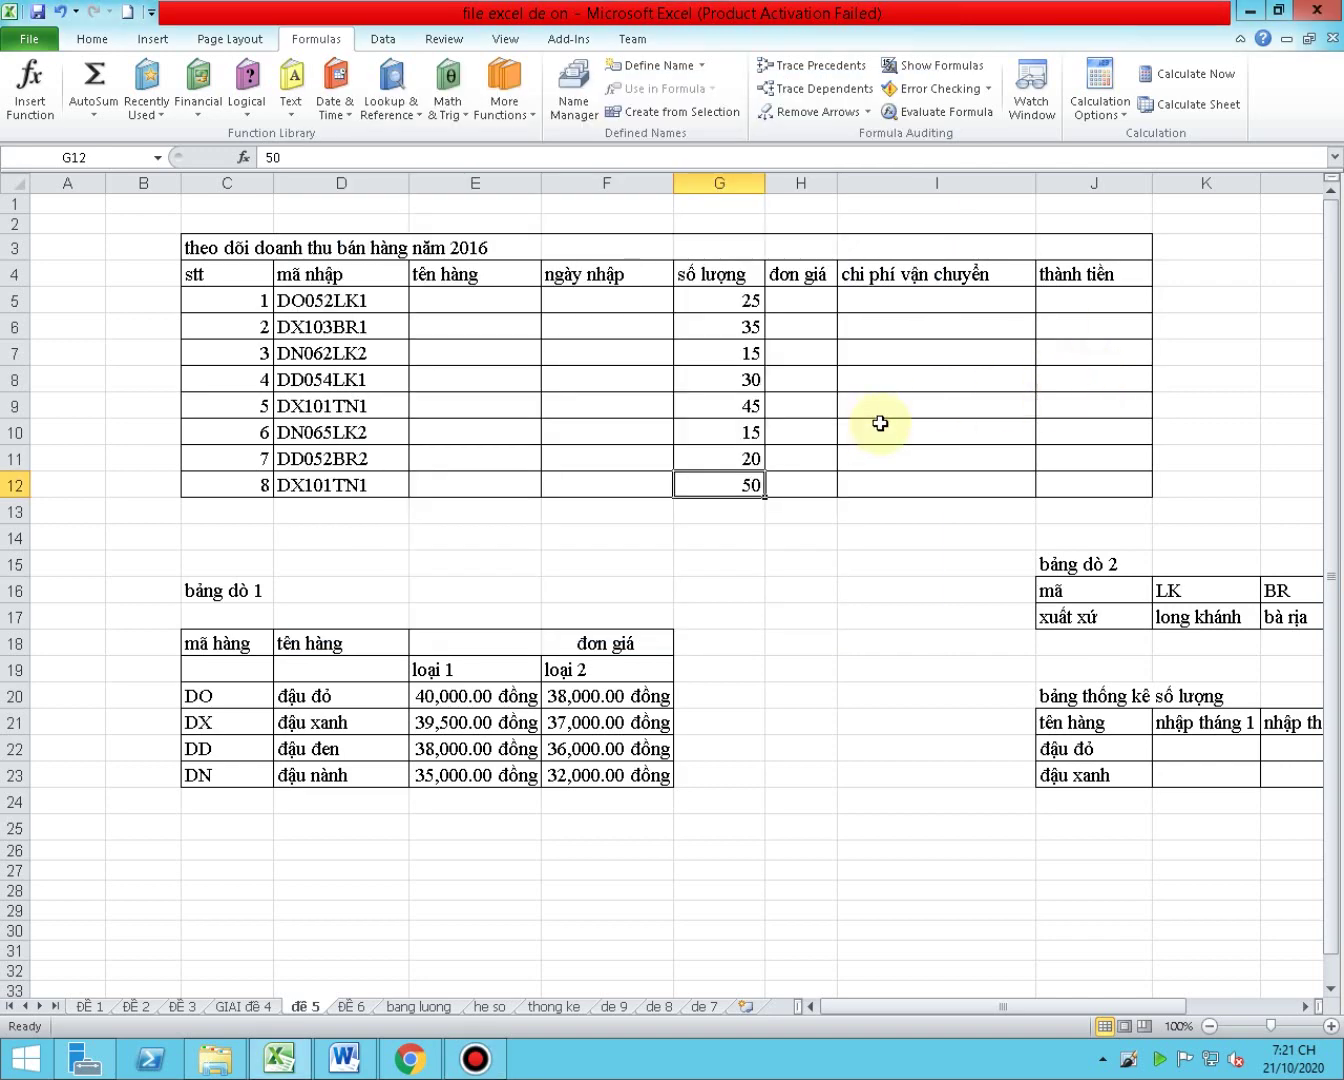
- Check the first quantity, 25, and the product codes DO, DX, DD and DN in the table
{"action": "left_click", "coordinate": [701, 302]}
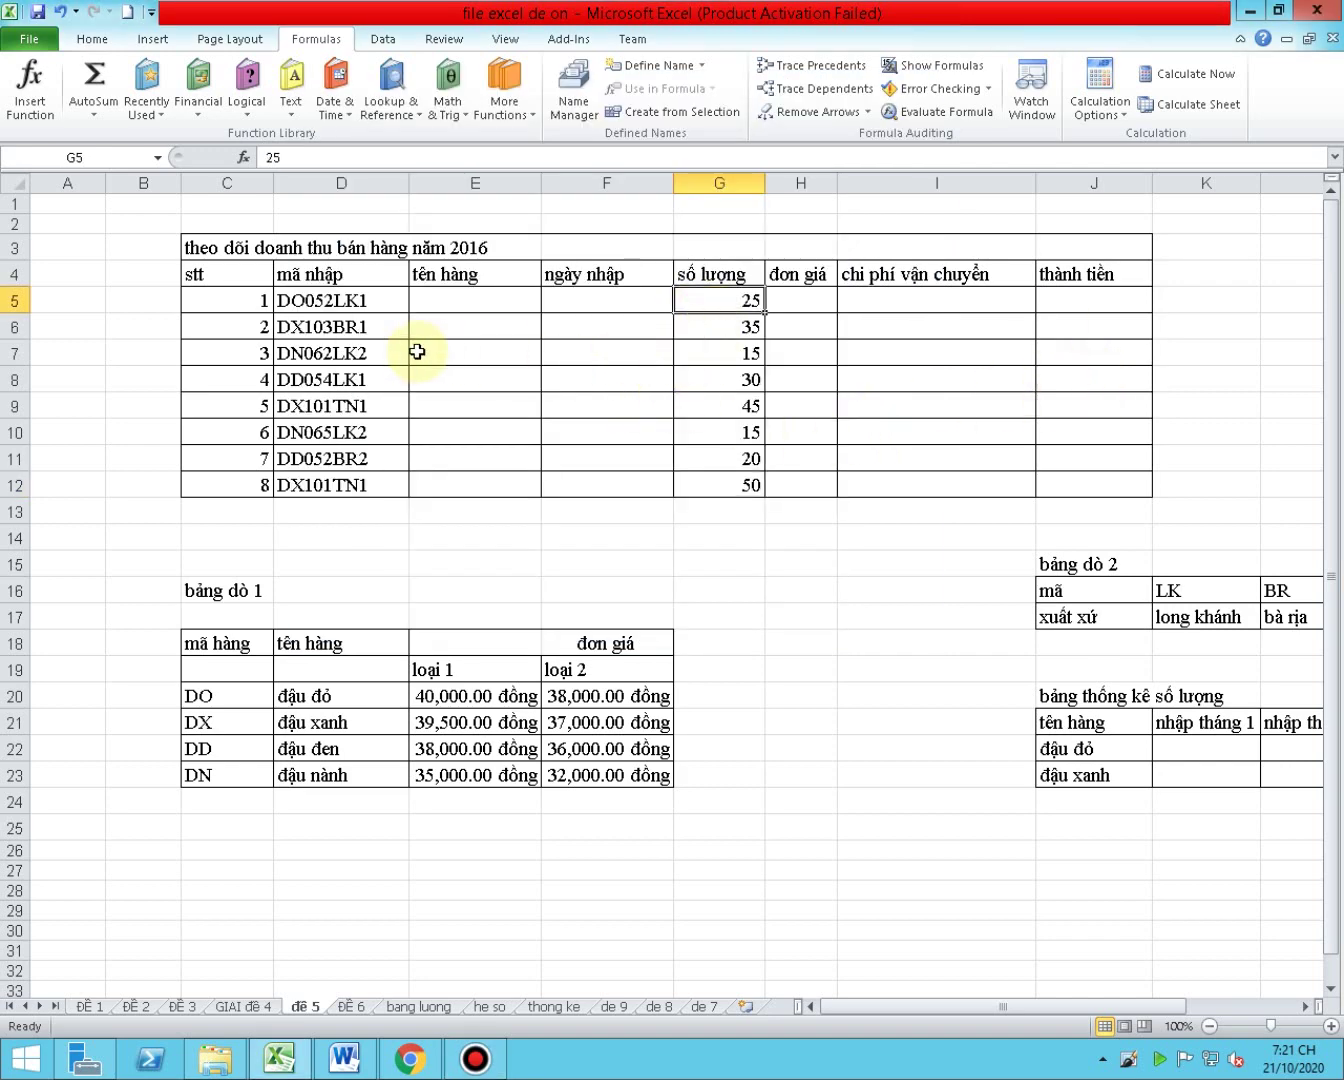
{"action": "double_click", "coordinate": [217, 699]}
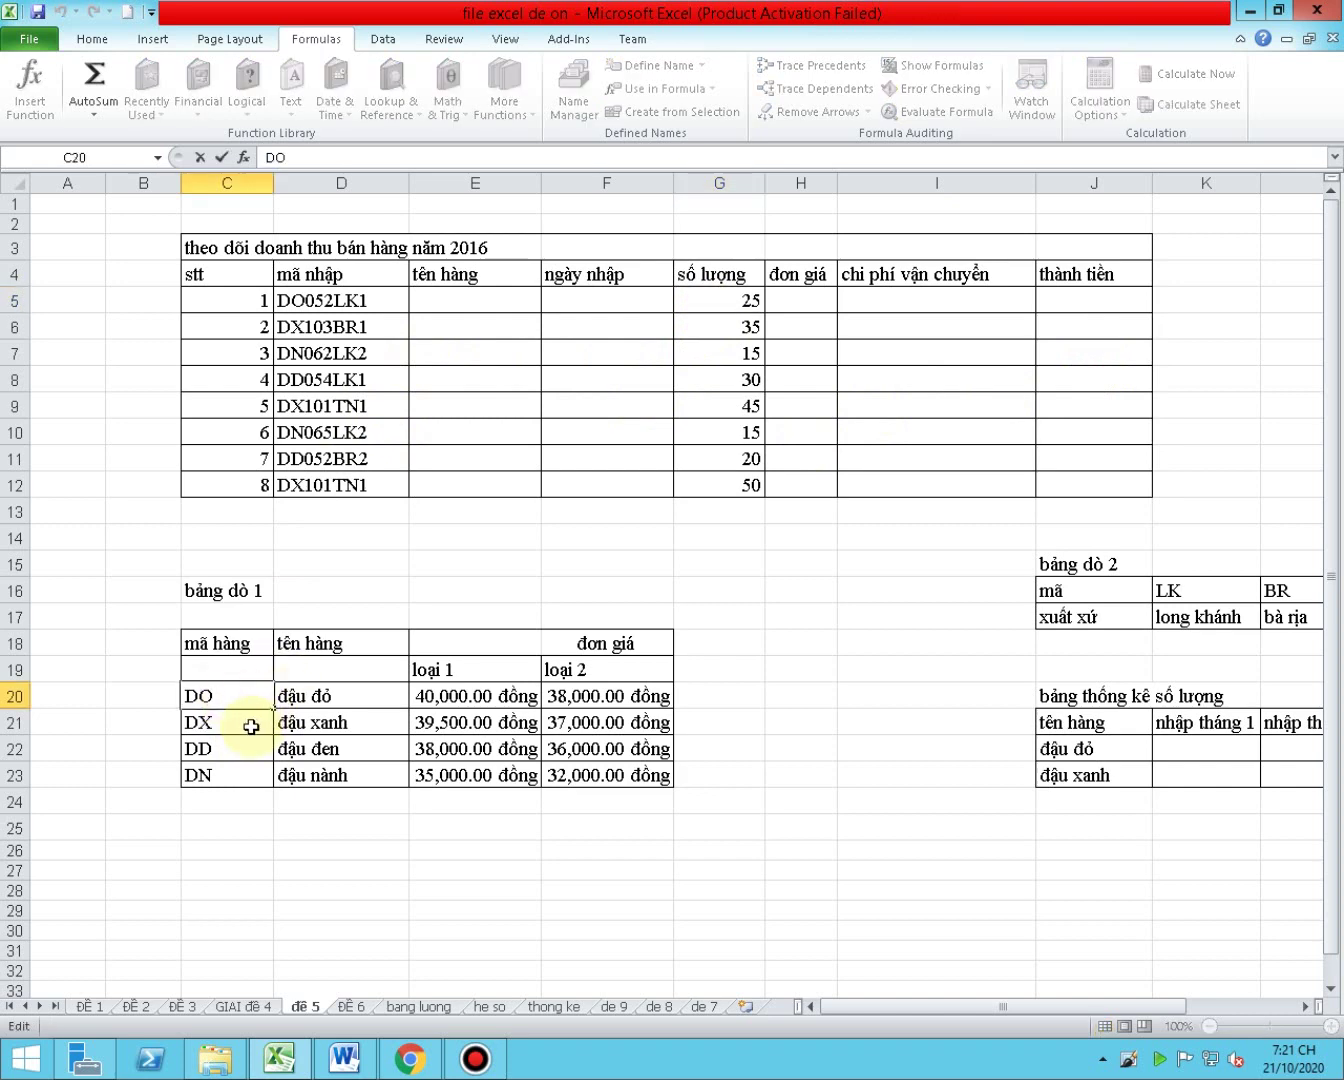
{"action": "double_click", "coordinate": [251, 727]}
{"action": "double_click", "coordinate": [246, 756]}
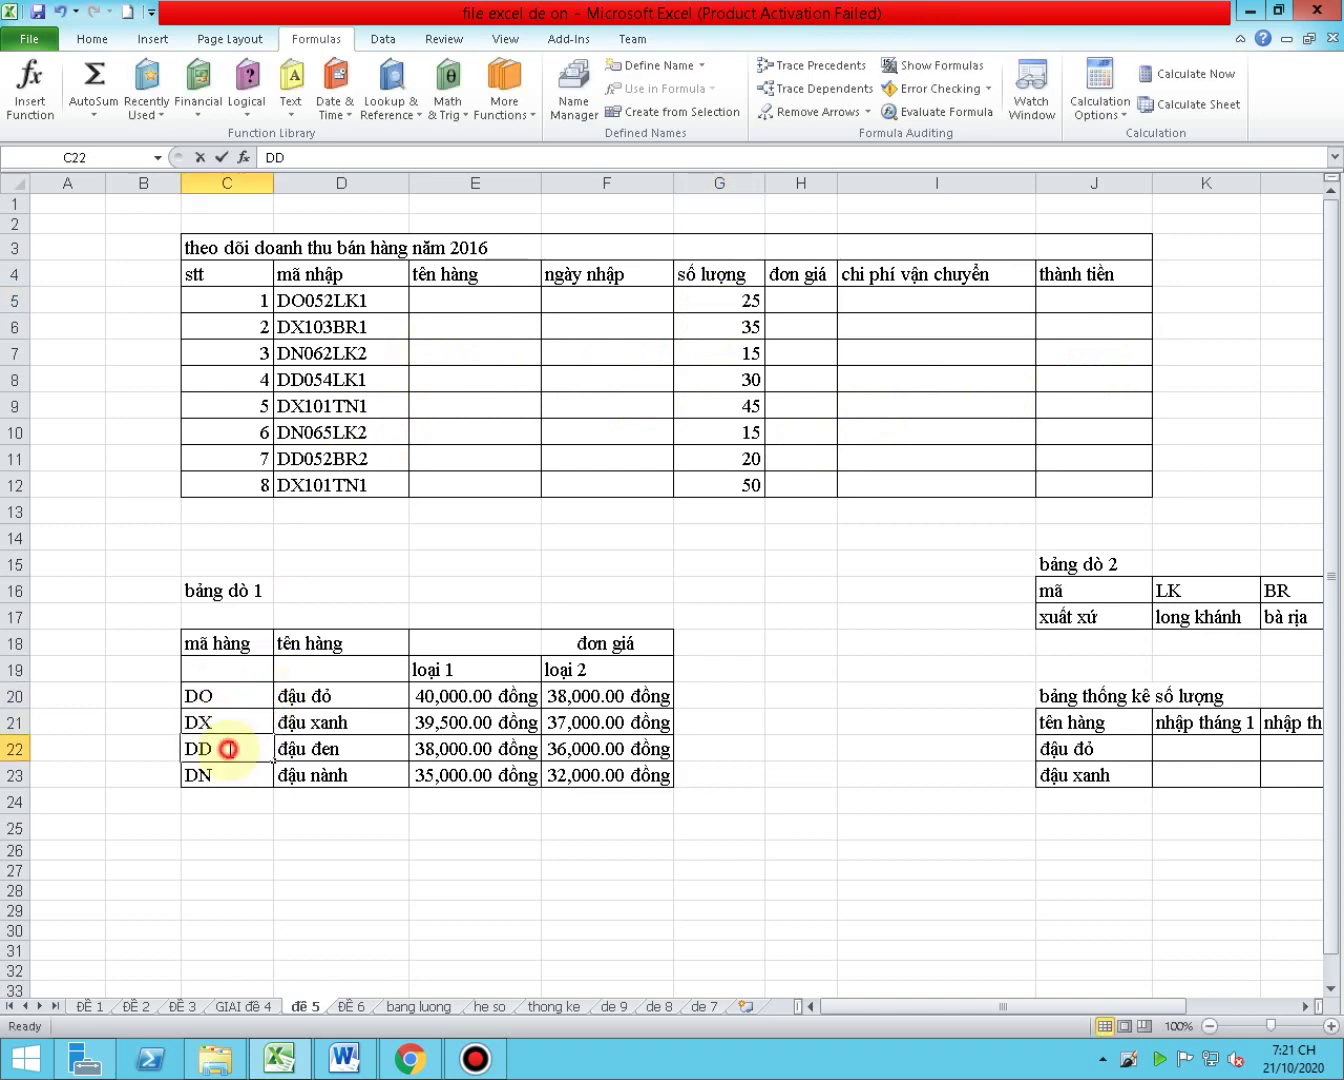
{"action": "double_click", "coordinate": [248, 780]}
{"action": "key", "text": "Return"}
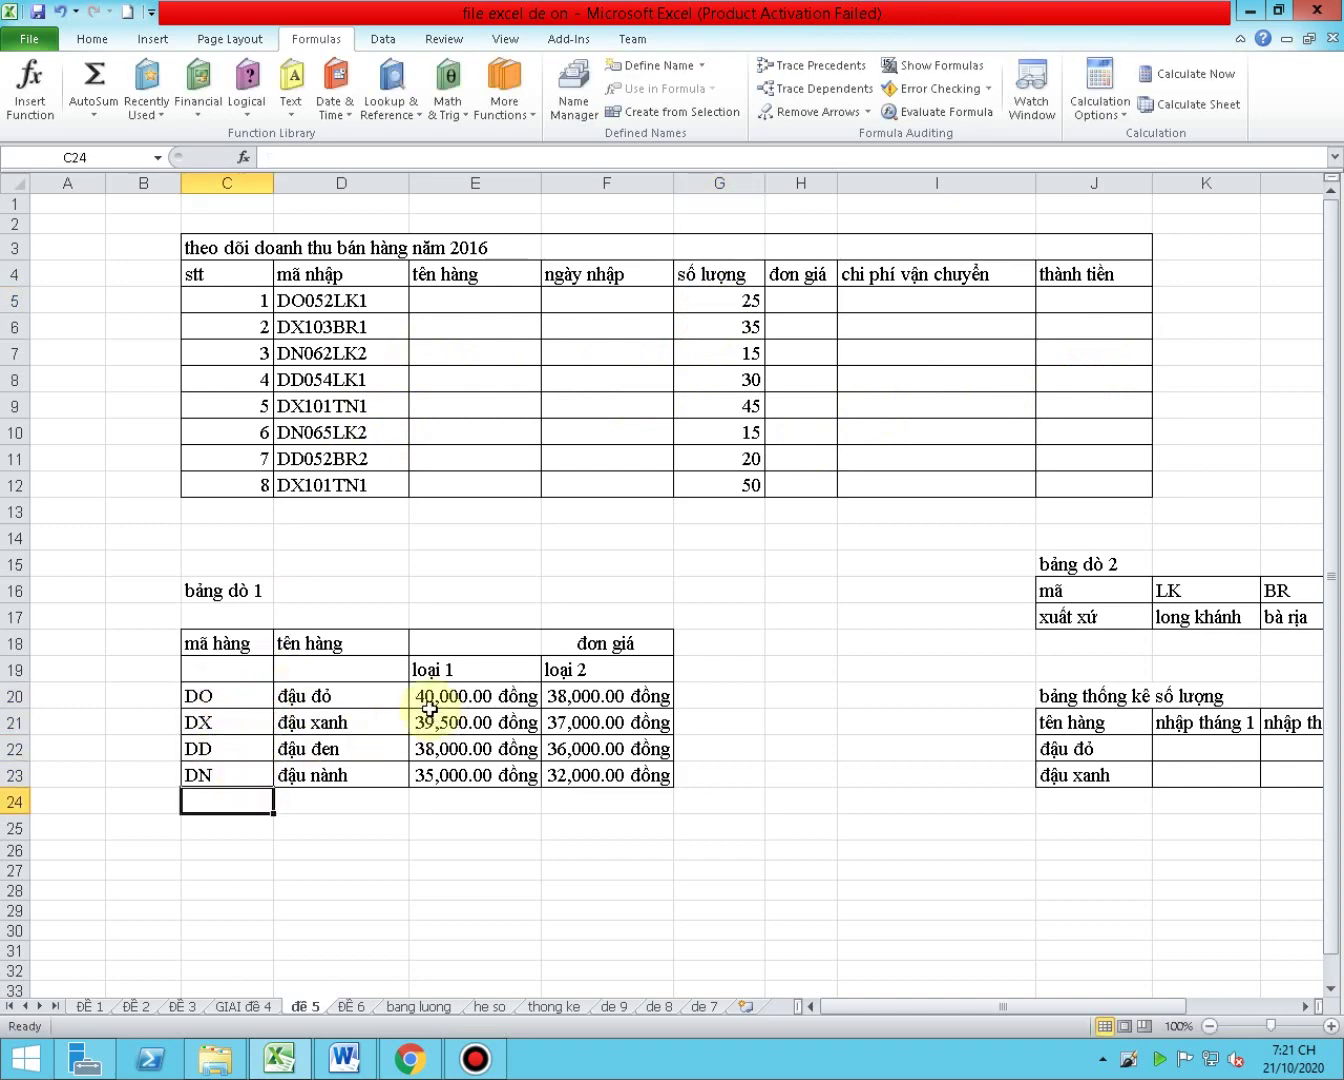
{"action": "left_click", "coordinate": [887, 546]}
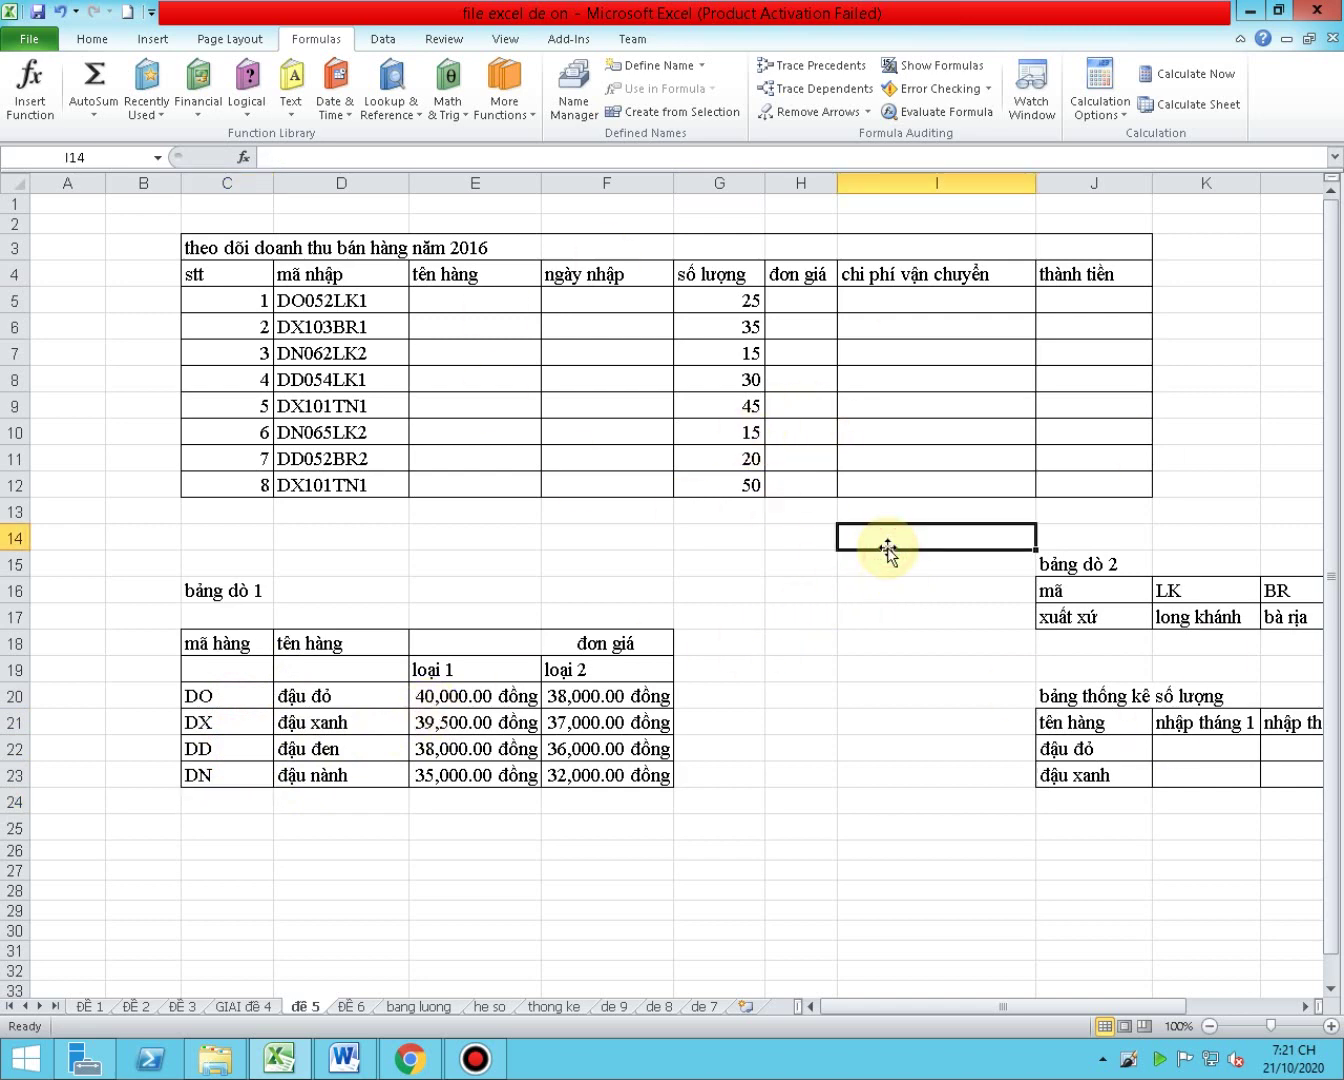
- Give quantities G5:G12 the custom number format #,##0 "kg" so they show as 25 kg
{"action": "left_click_drag", "start_coordinate": [729, 299], "coordinate": [737, 497]}
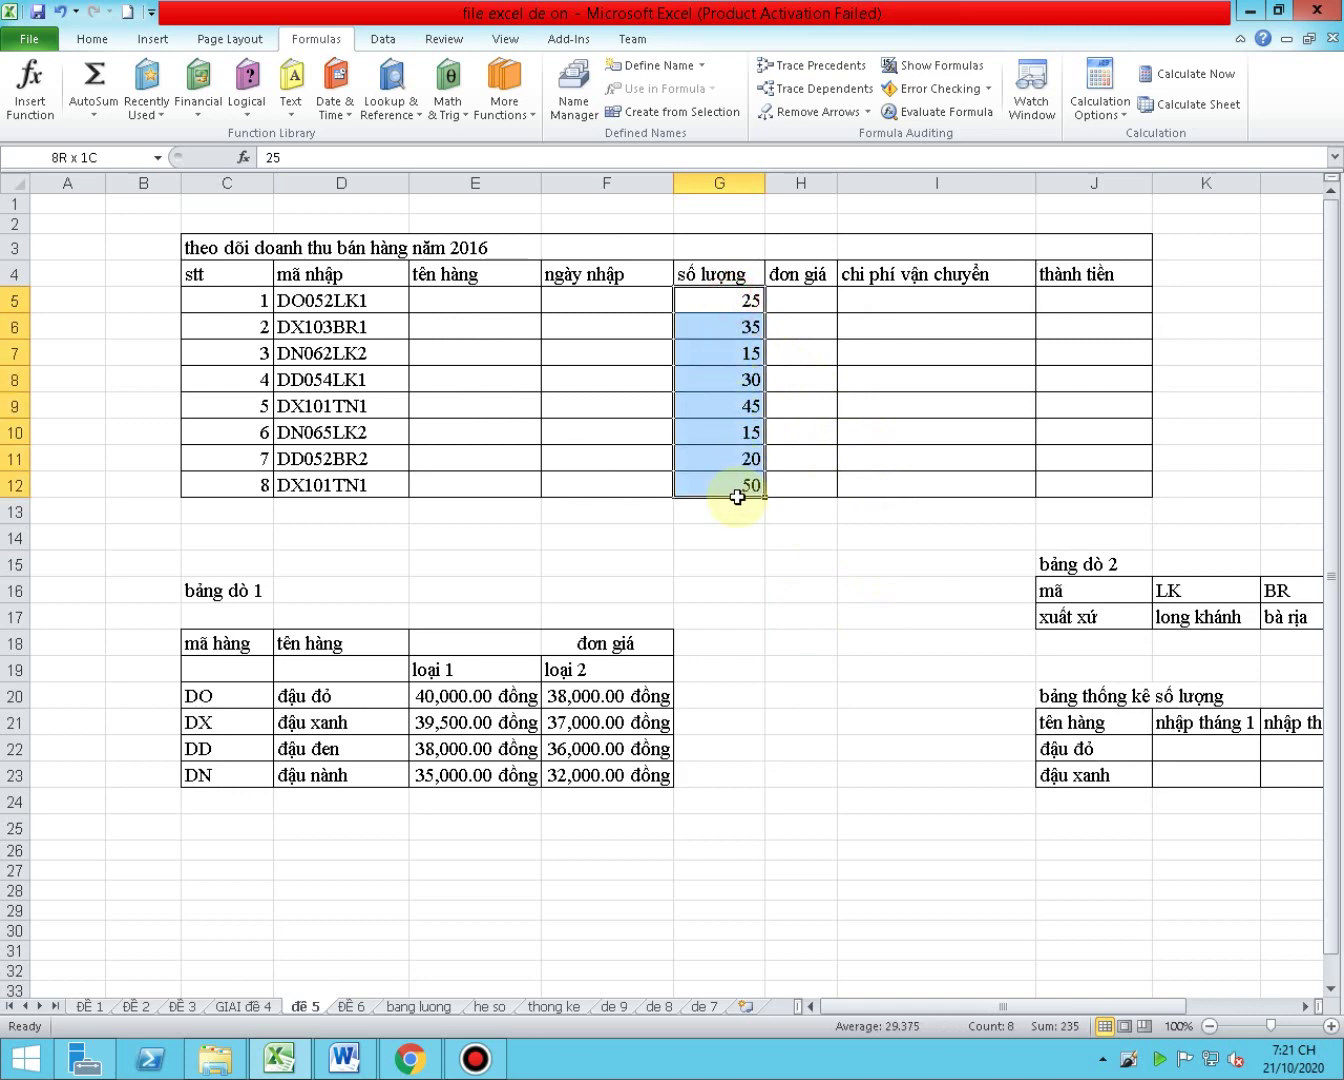
{"action": "right_click", "coordinate": [713, 300]}
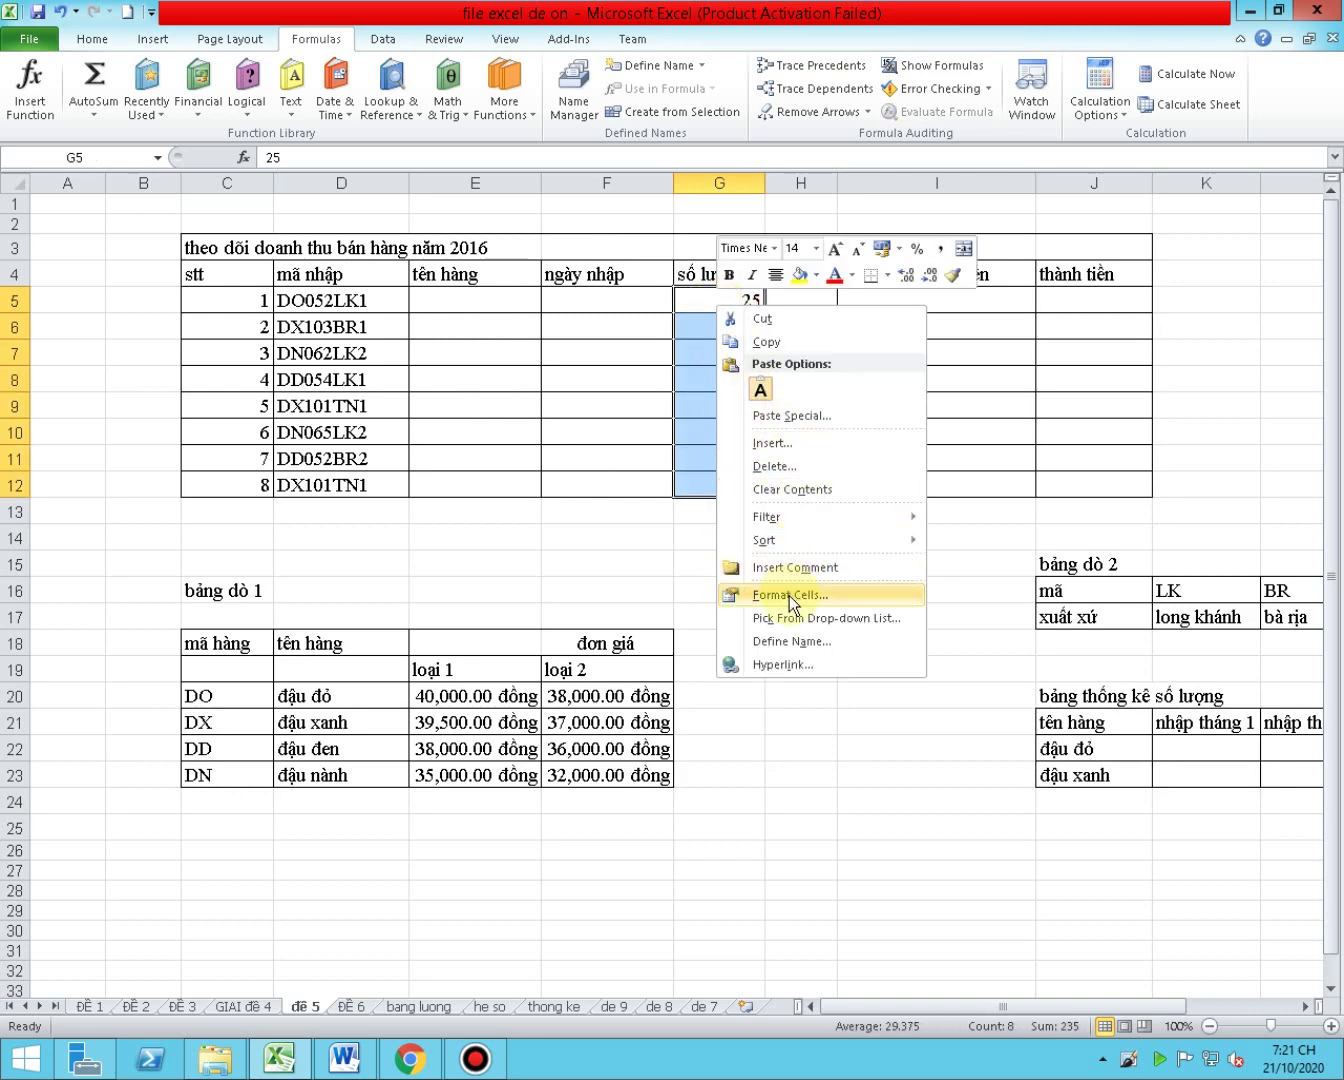
{"action": "left_click", "coordinate": [789, 596]}
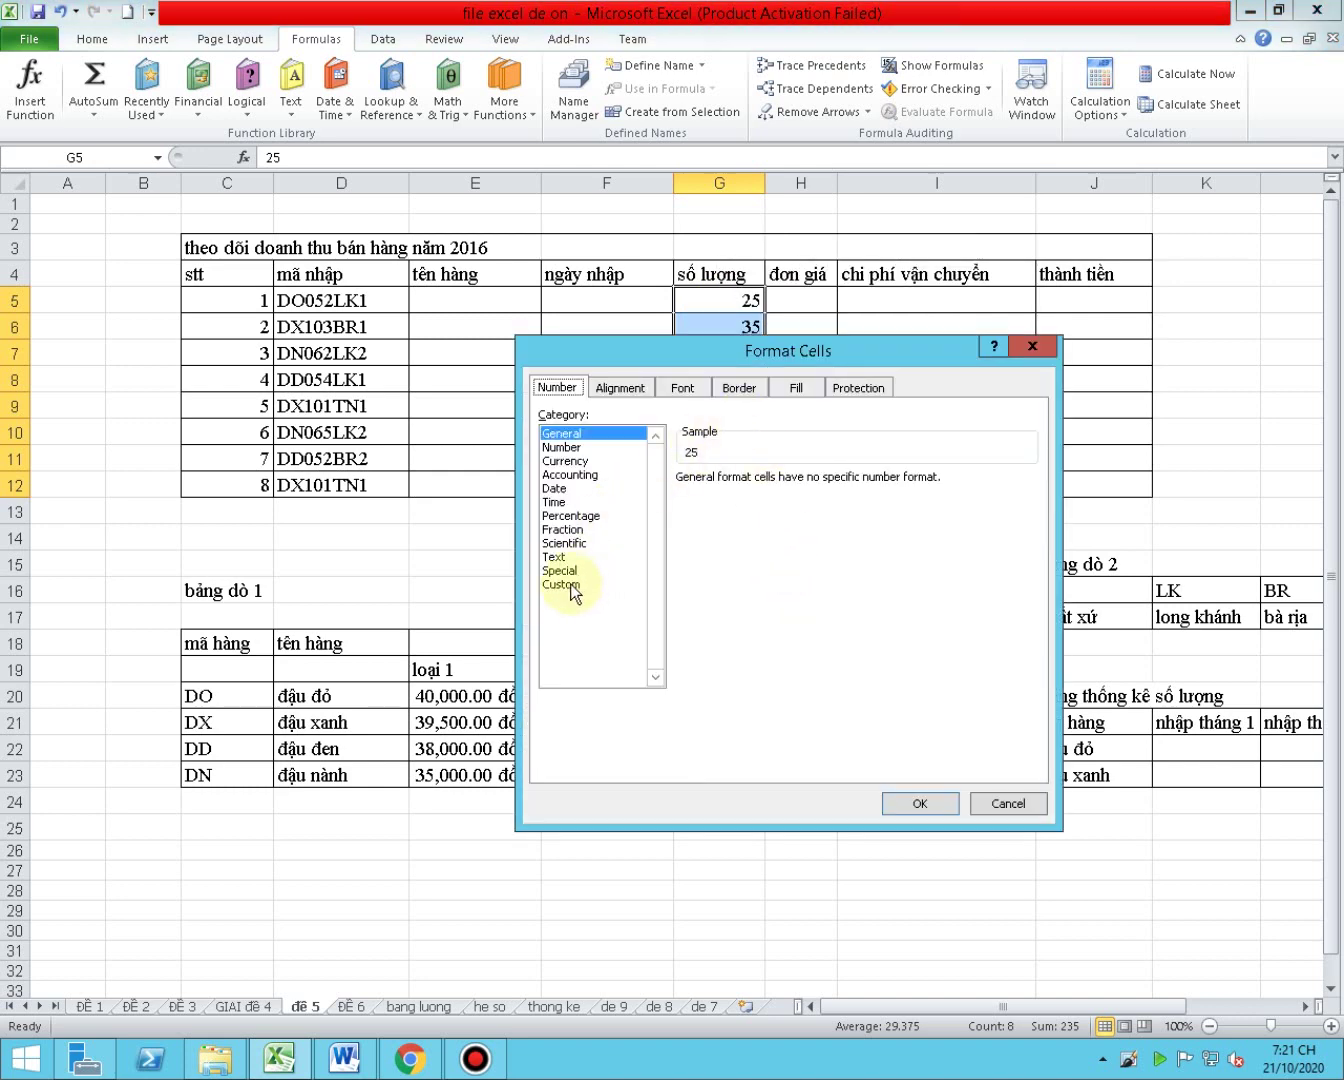
{"action": "left_click", "coordinate": [560, 448]}
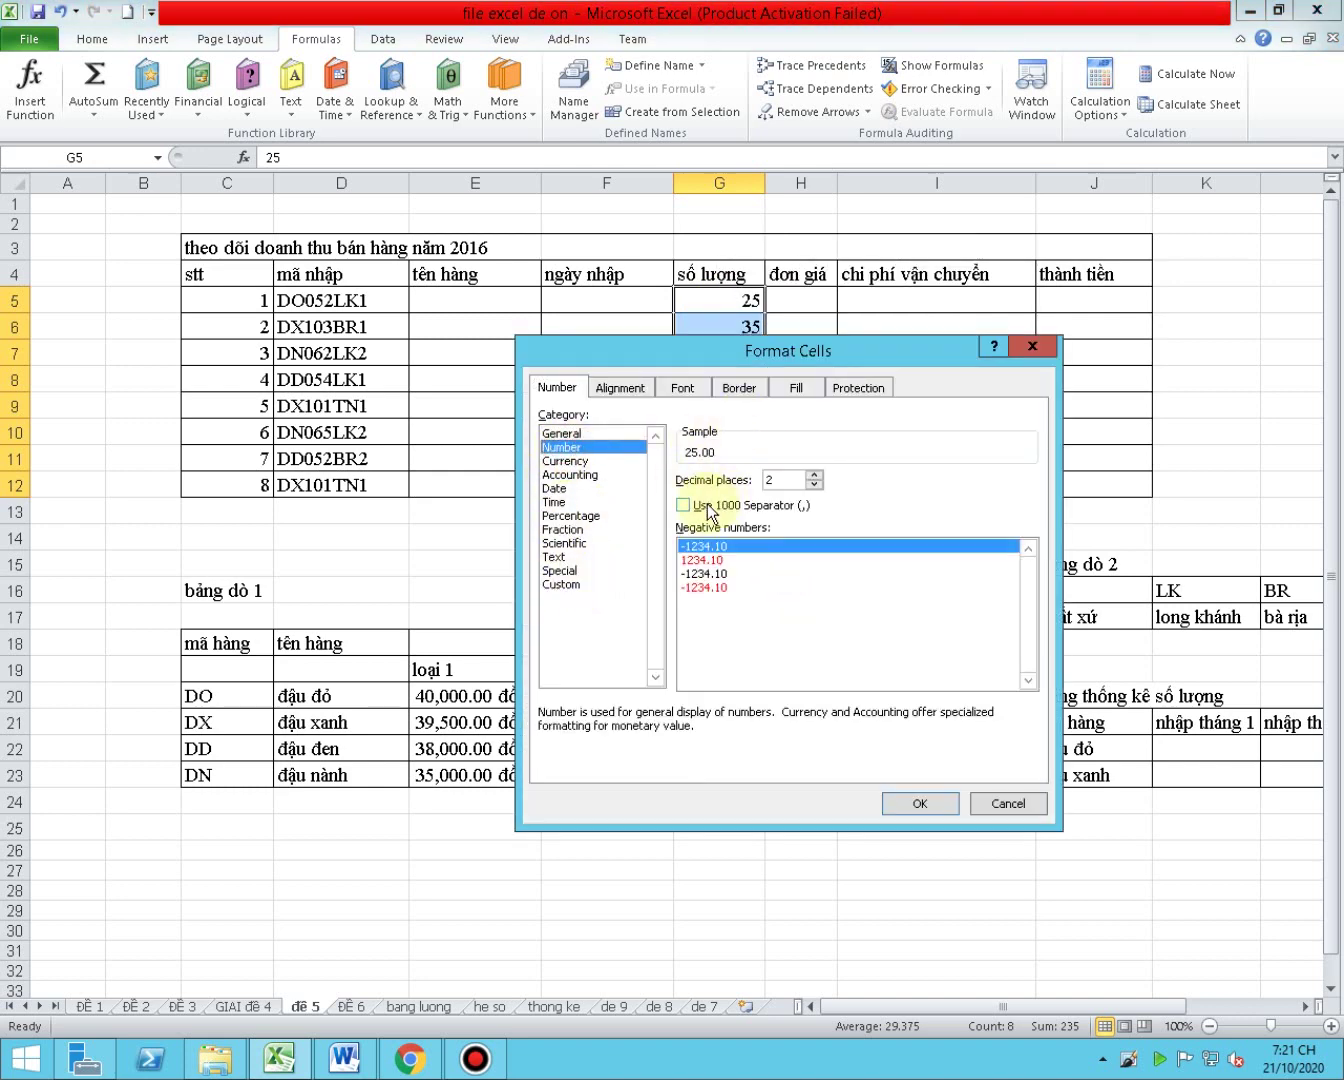
{"action": "left_click", "coordinate": [720, 506]}
{"action": "left_click", "coordinate": [815, 485]}
{"action": "left_click", "coordinate": [814, 485]}
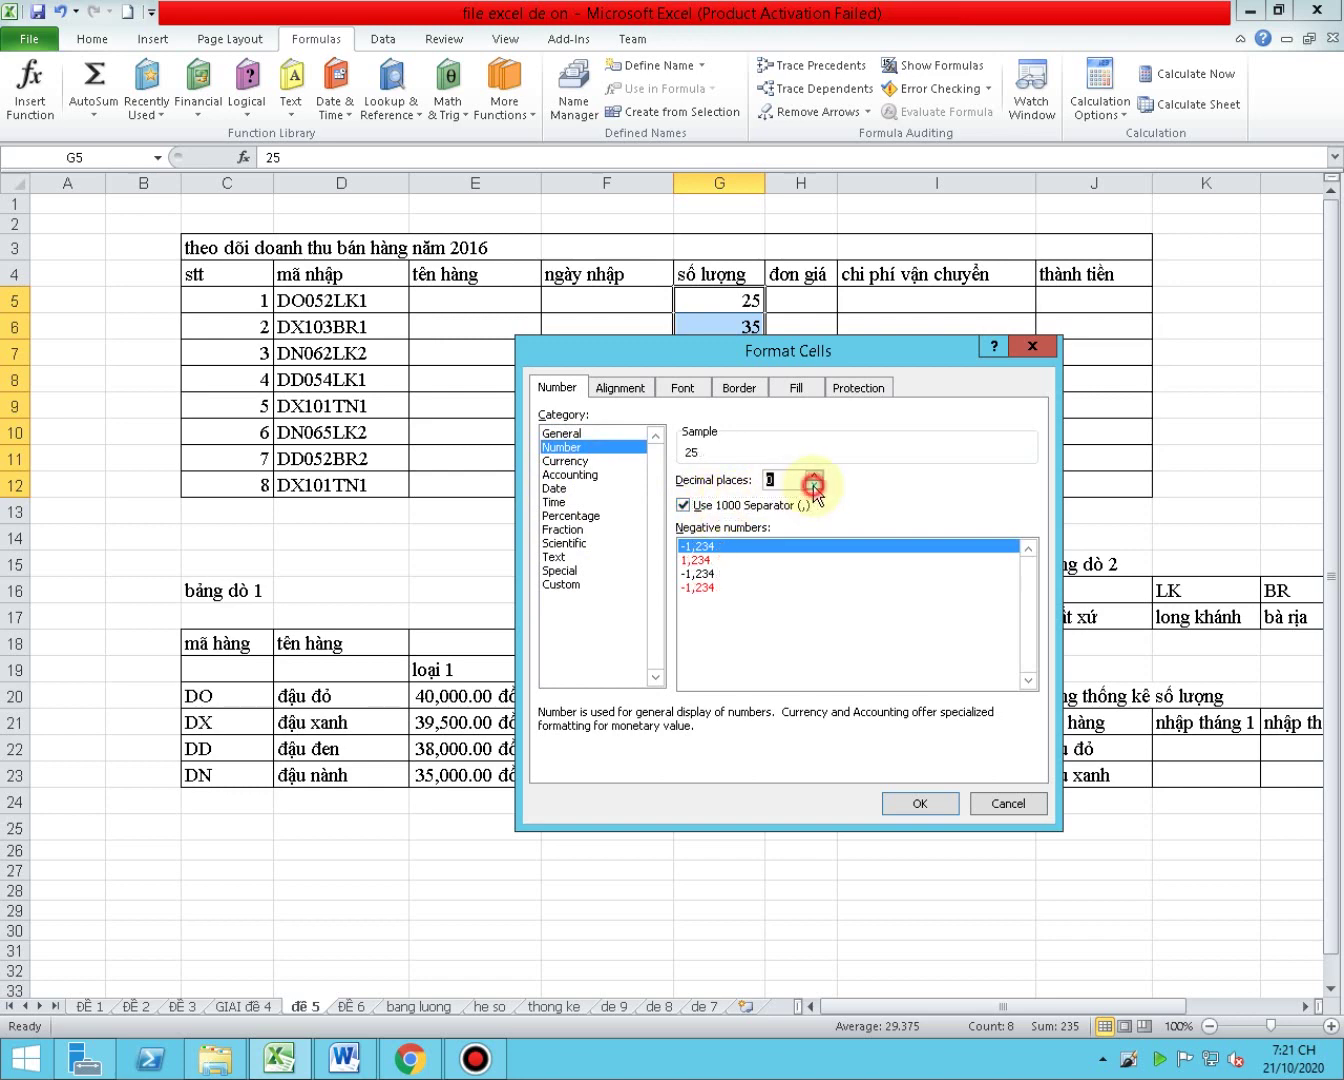
{"action": "left_click", "coordinate": [560, 585]}
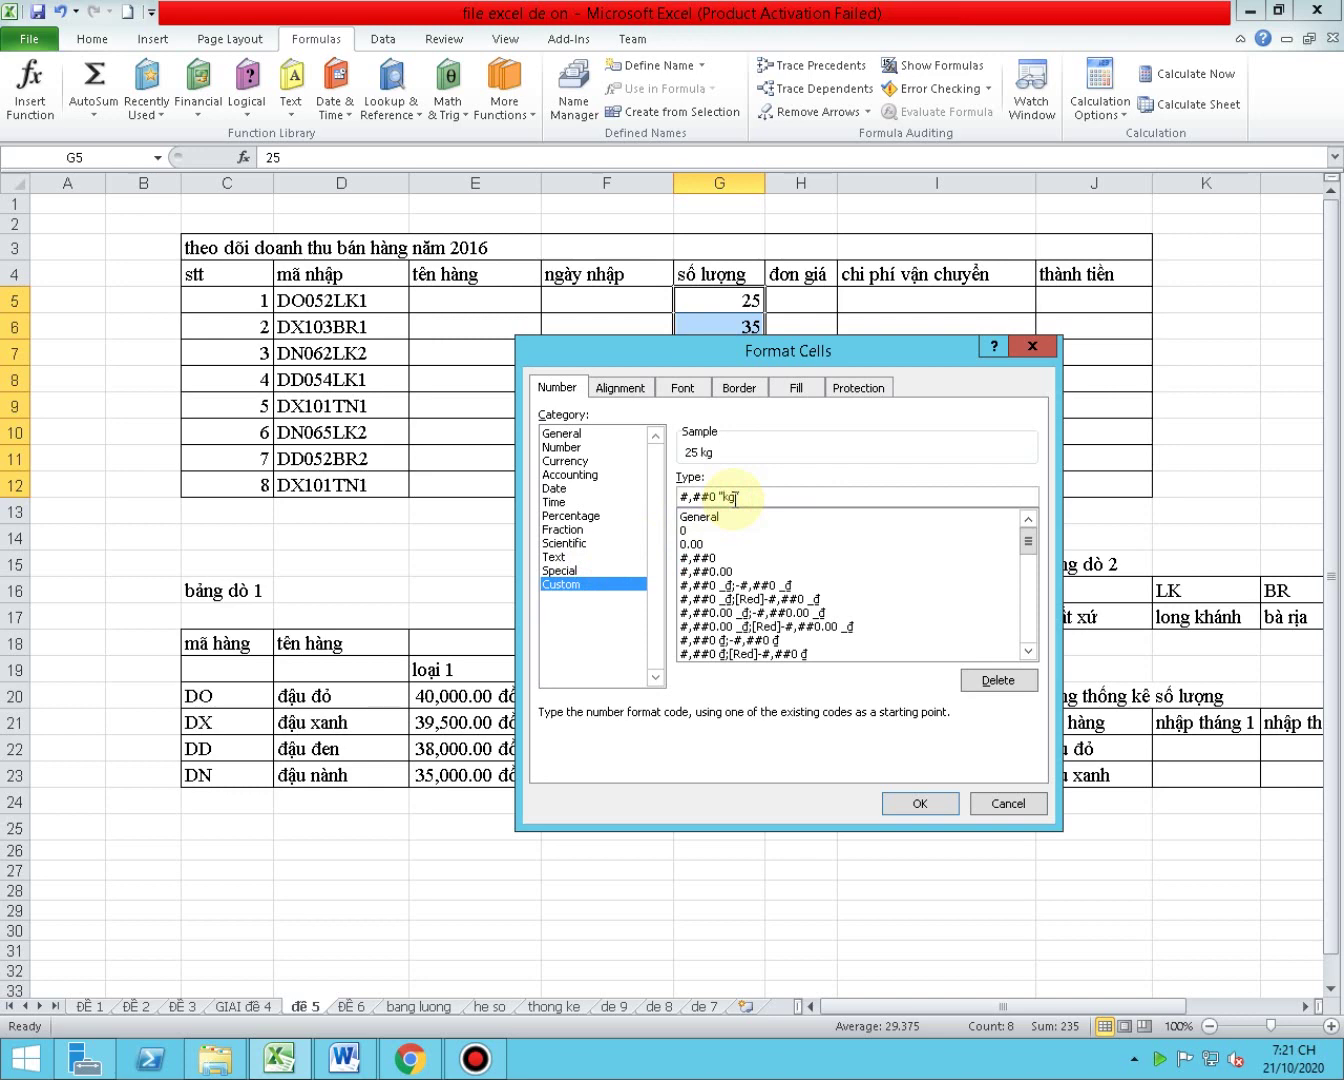
{"action": "left_click", "coordinate": [921, 806]}
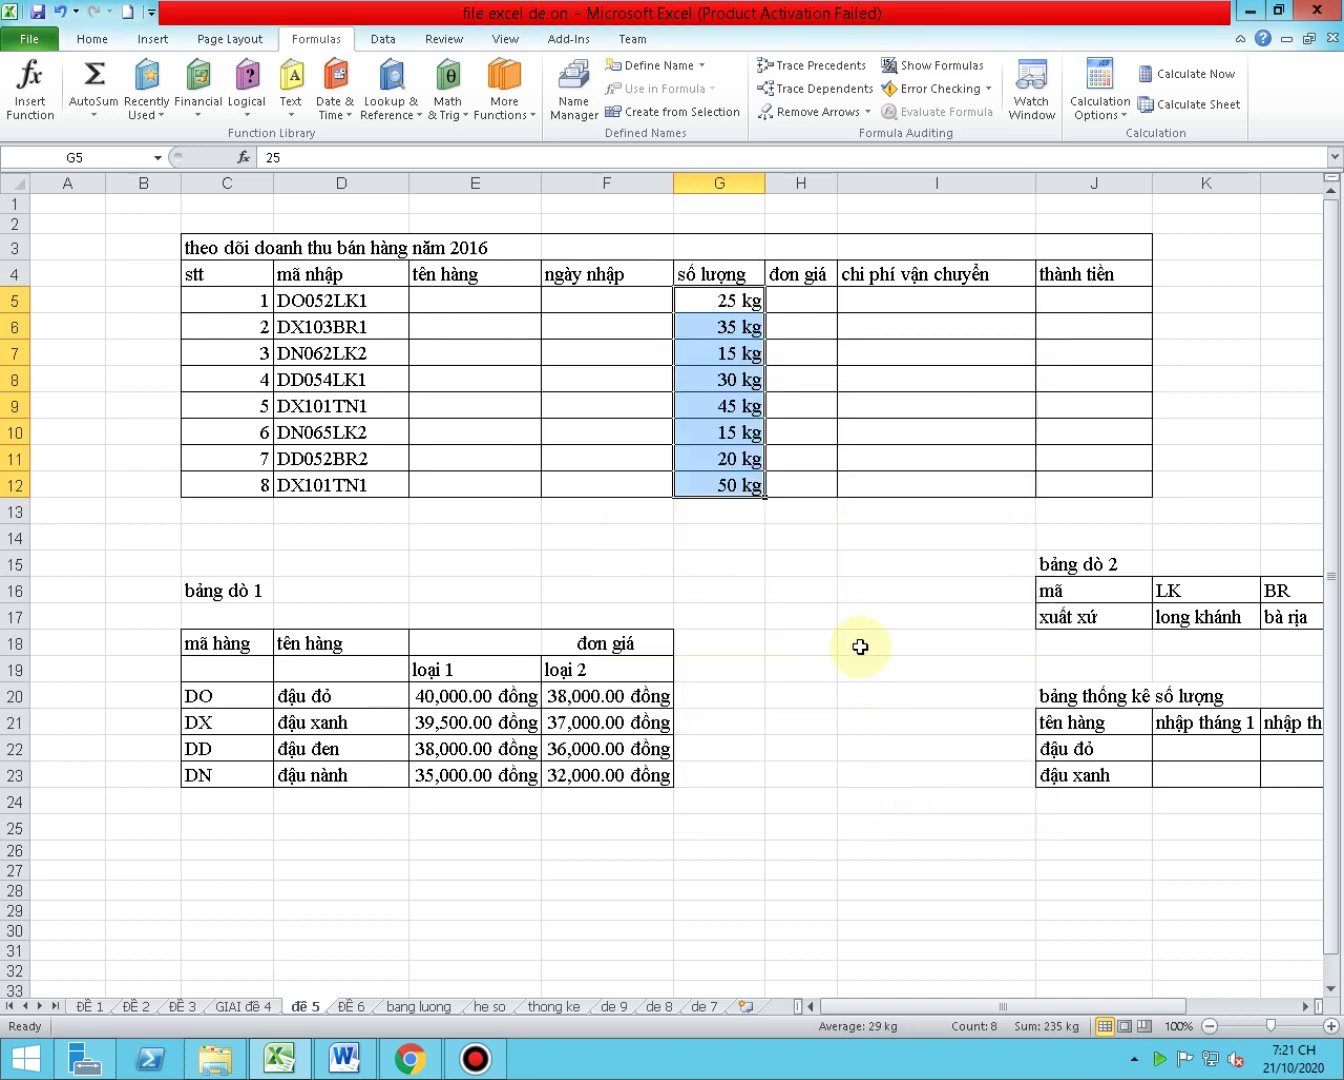
{"action": "left_click", "coordinate": [720, 298]}
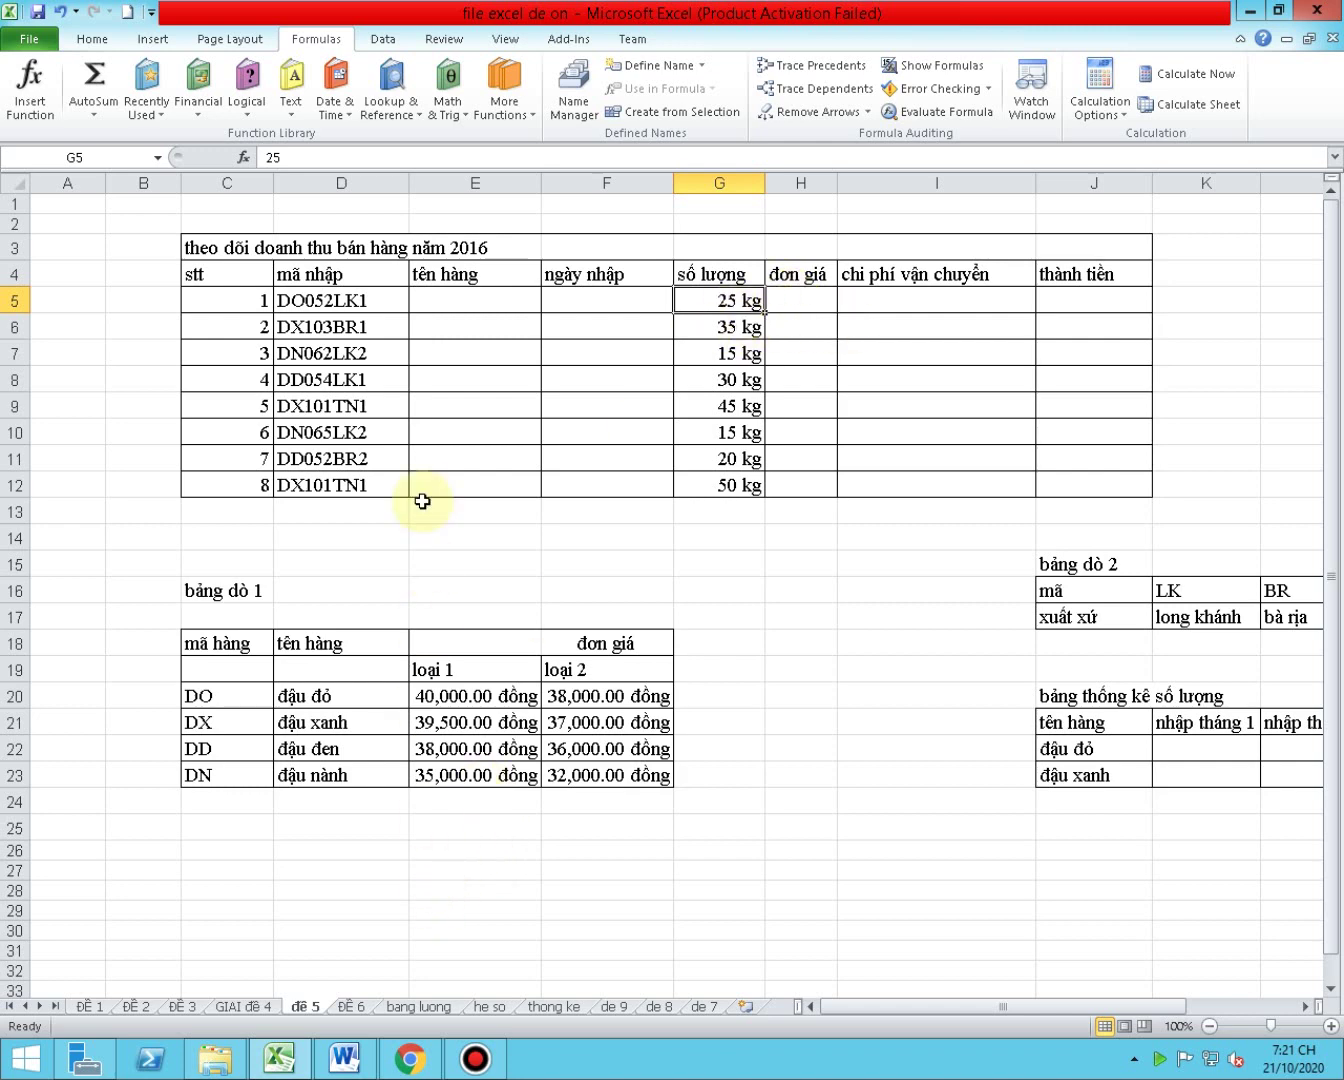
- Bring up the exam PDF and read the Mã hàng and Ngày nhập description lines
{"action": "left_click", "coordinate": [409, 1059]}
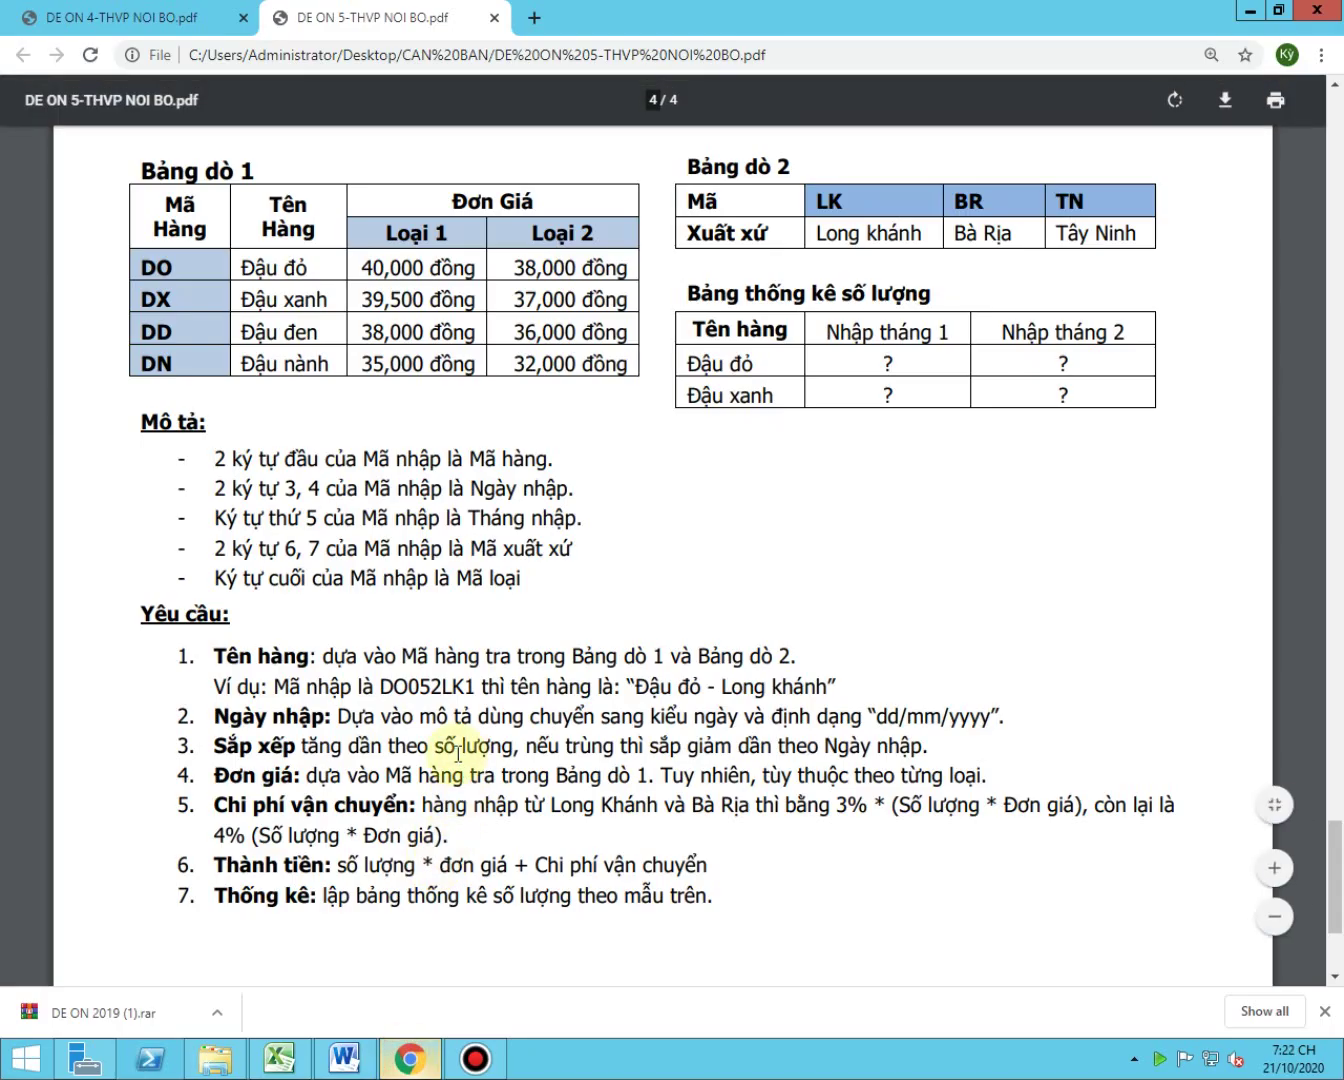
{"action": "left_click_drag", "start_coordinate": [215, 457], "coordinate": [522, 548]}
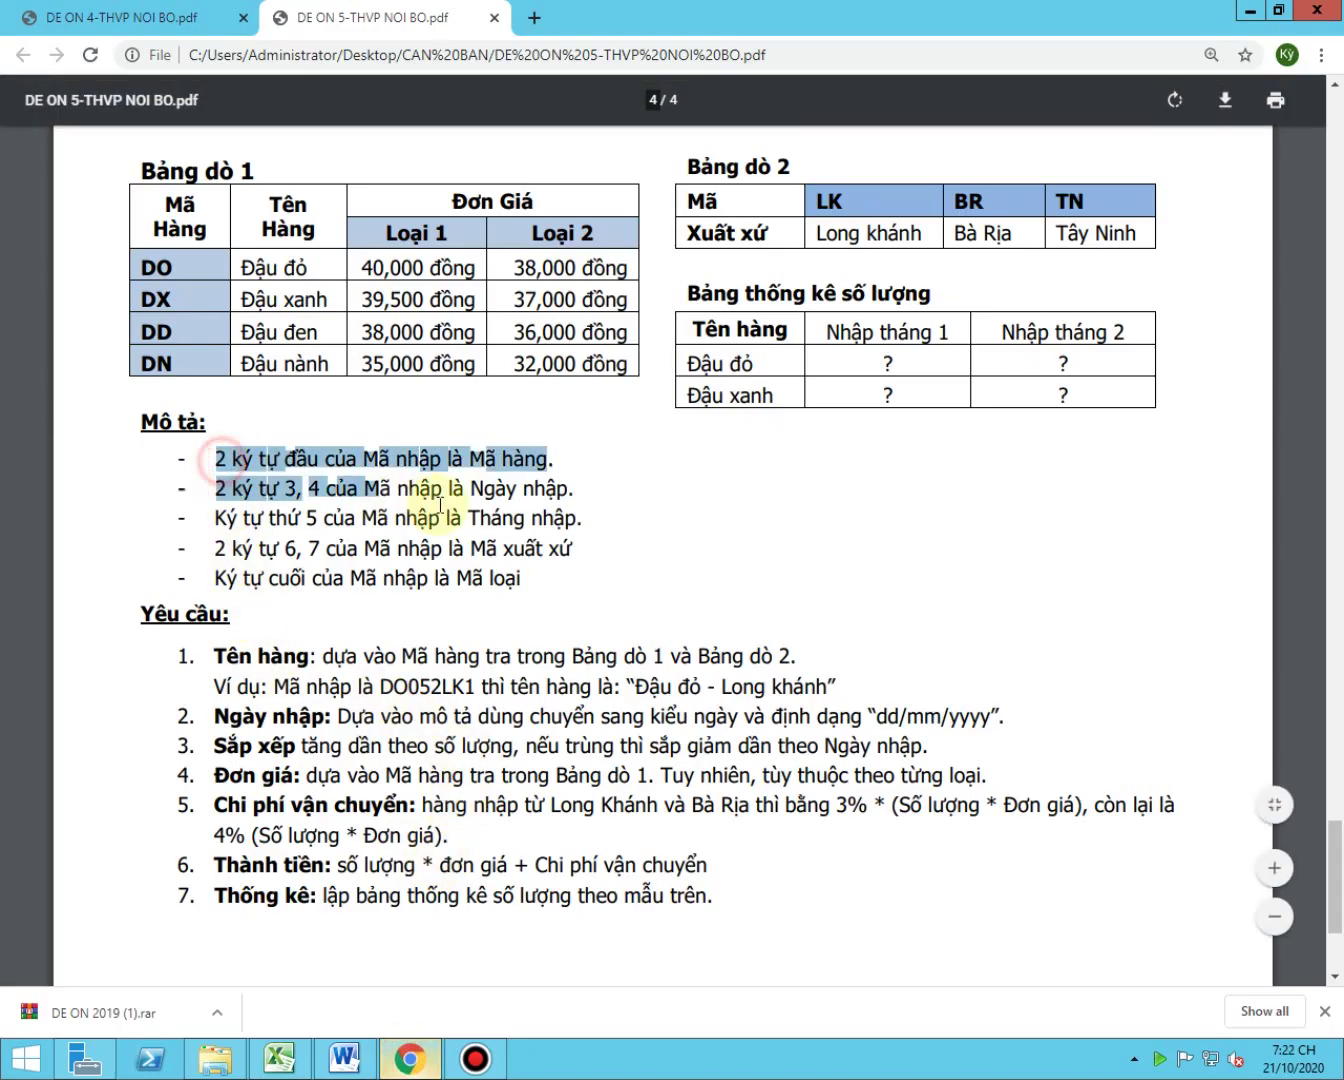
{"action": "left_click", "coordinate": [281, 461]}
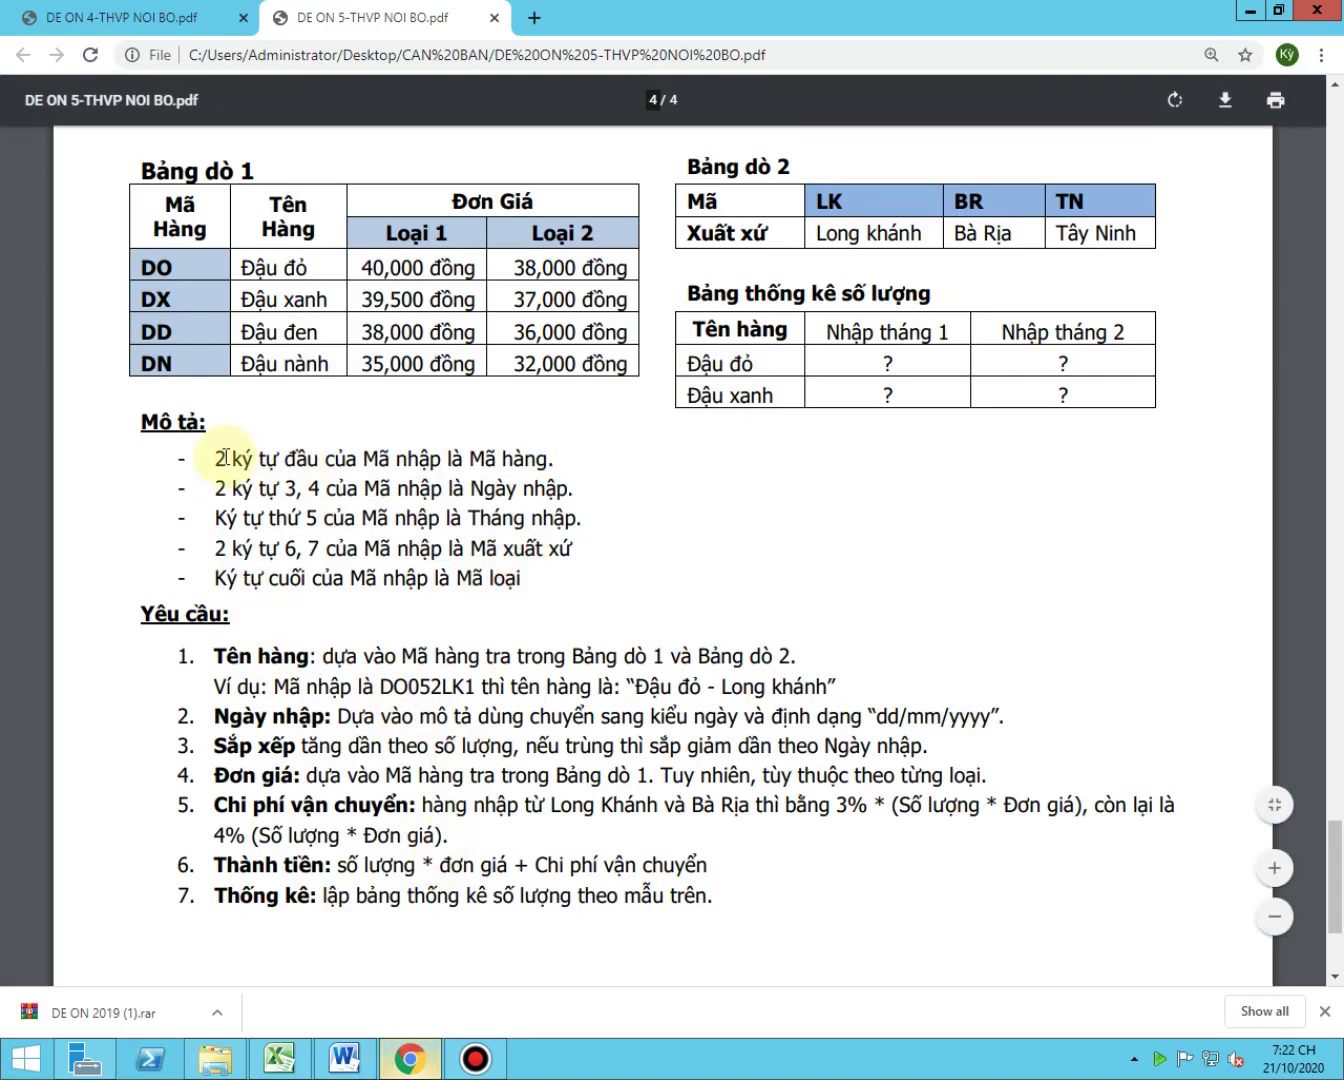
{"action": "left_click_drag", "start_coordinate": [215, 458], "coordinate": [567, 464]}
{"action": "scroll", "coordinate": [564, 591], "scroll_direction": "up", "scroll_amount": 2}
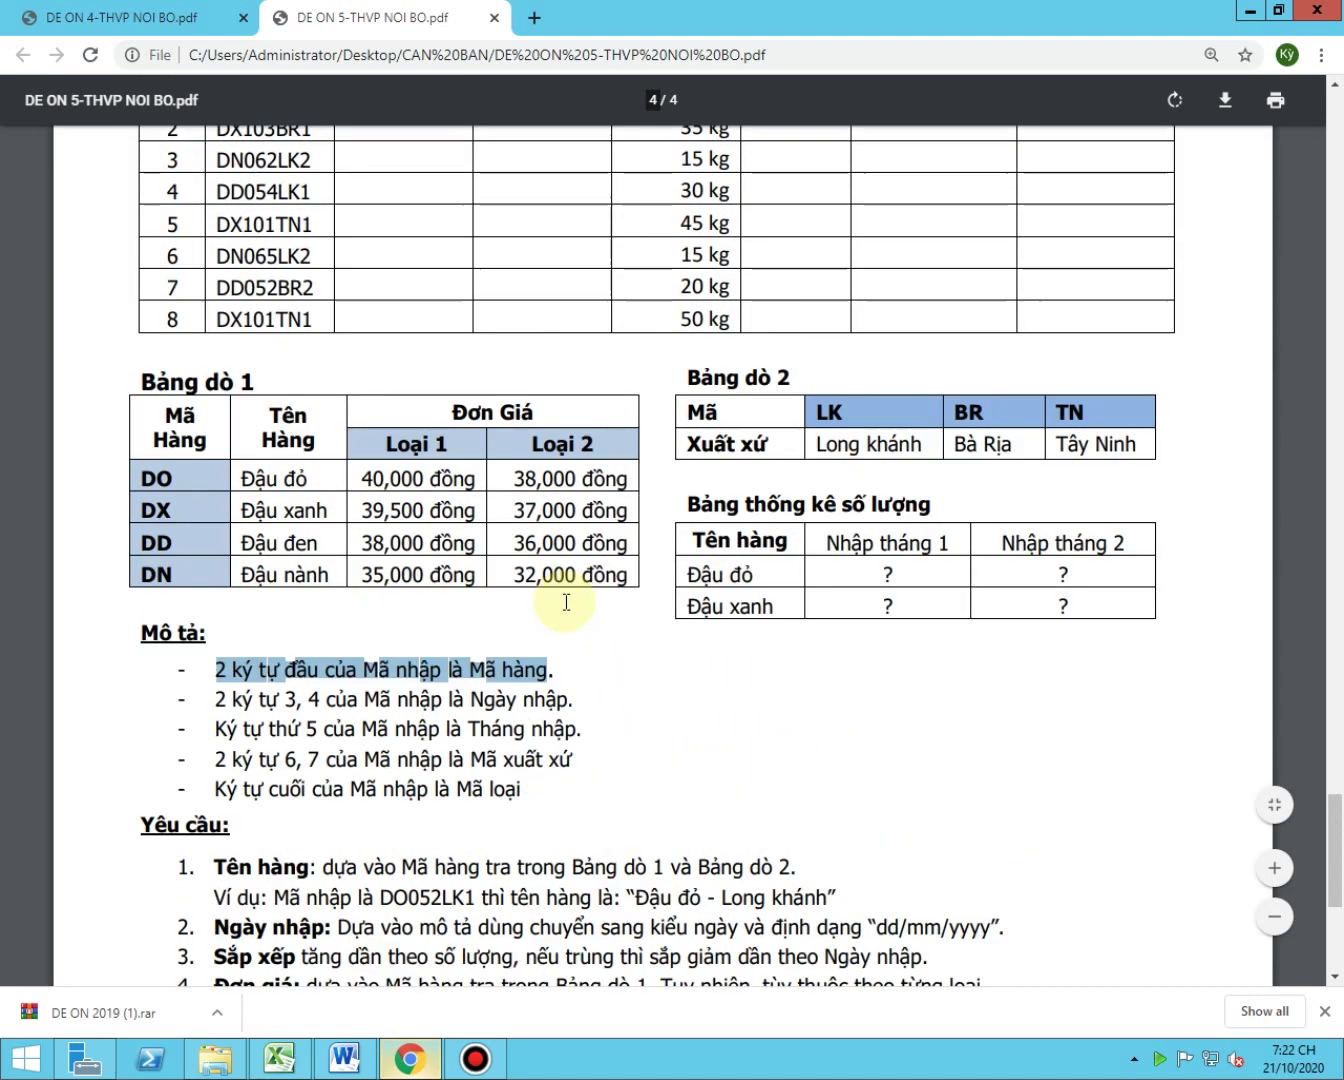
{"action": "scroll", "coordinate": [564, 602], "scroll_direction": "up", "scroll_amount": 2}
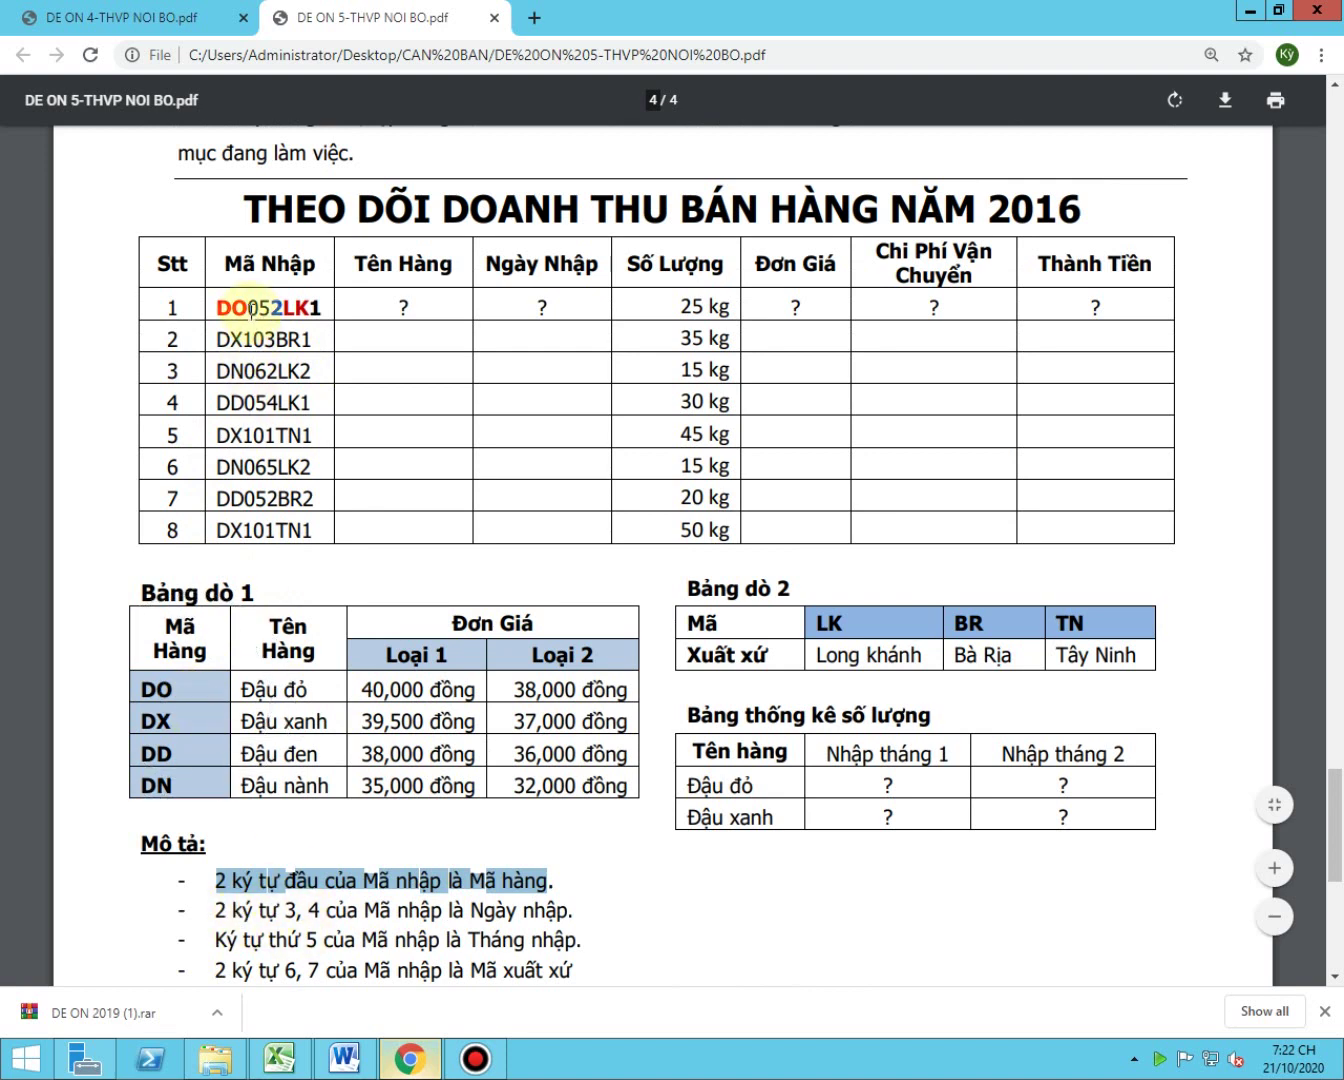
{"action": "left_click", "coordinate": [430, 913]}
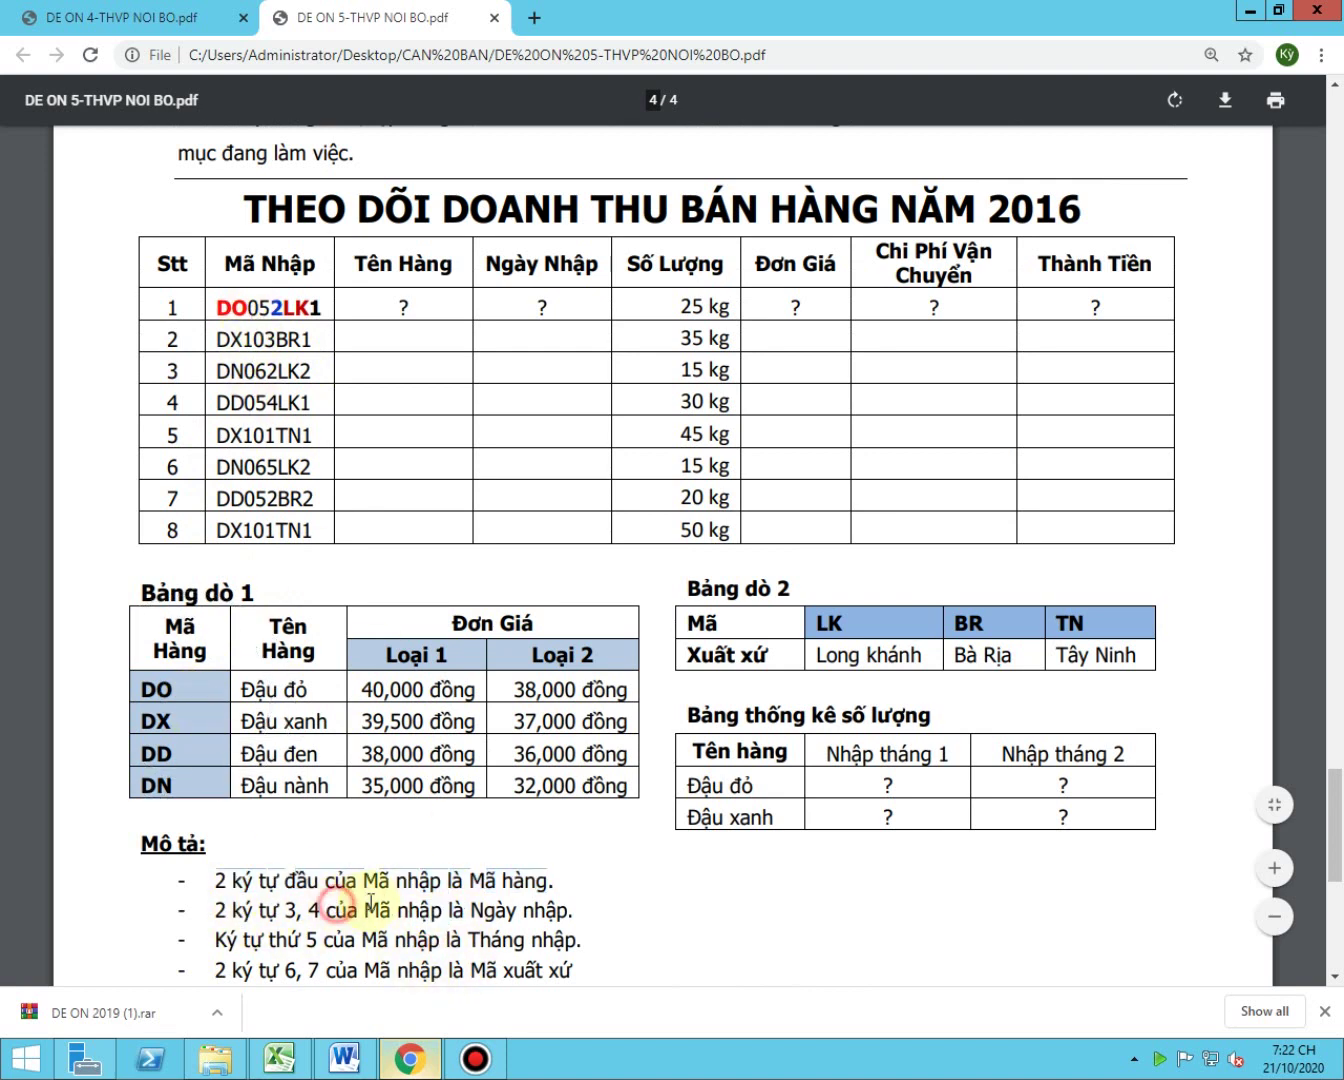
{"action": "left_click_drag", "start_coordinate": [369, 902], "coordinate": [570, 910]}
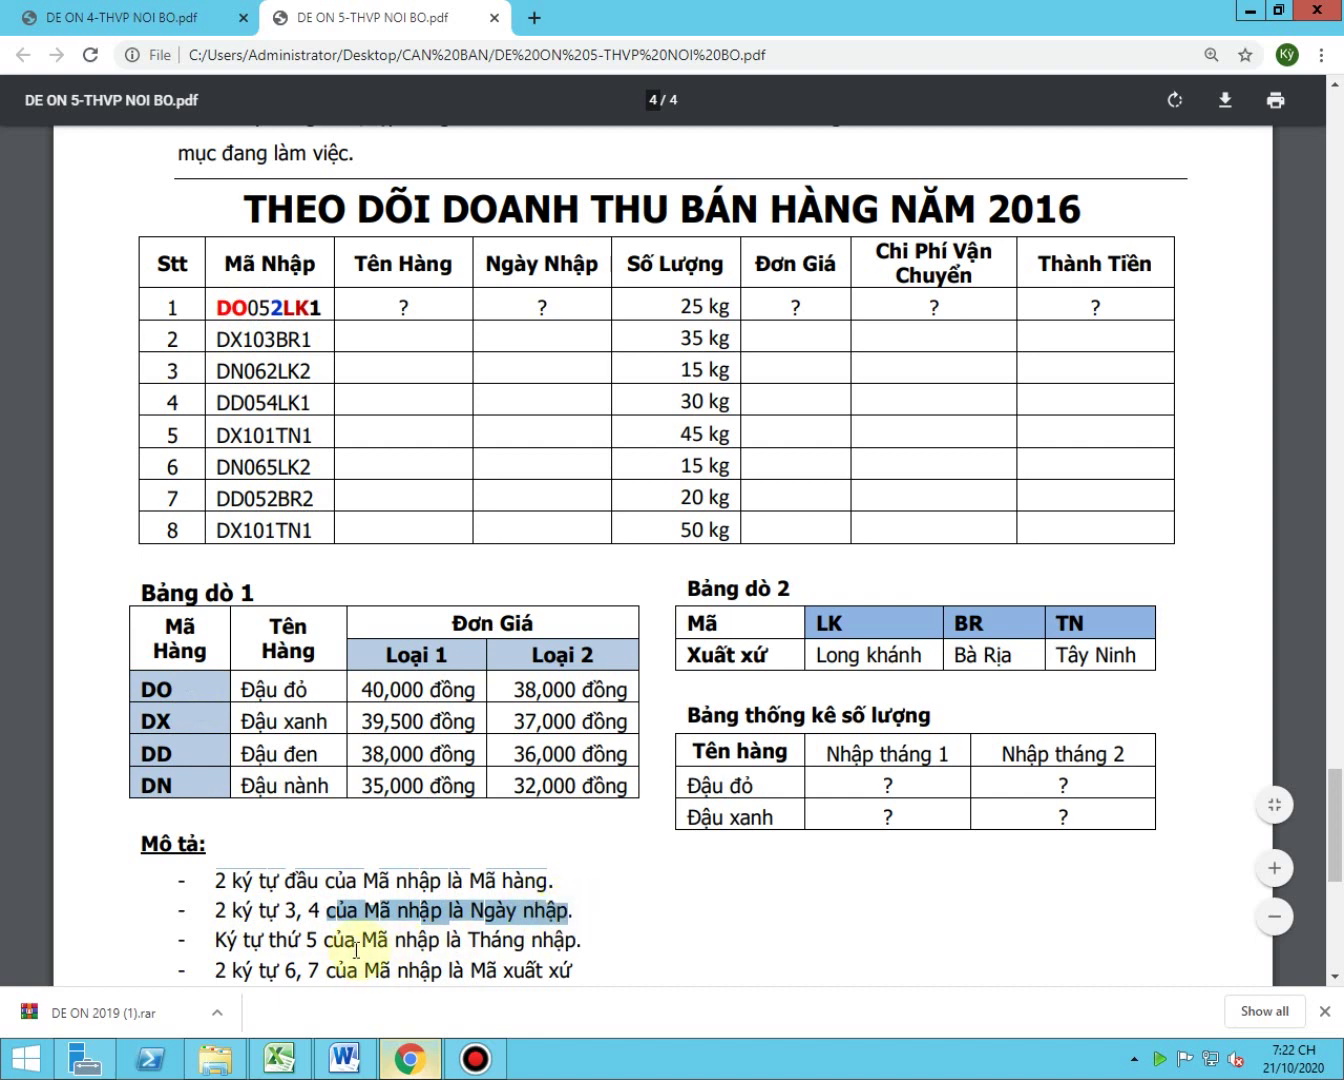
- Check the month digit in code DO052LK1 and the origin and Mã loại code descriptions
{"action": "left_click_drag", "start_coordinate": [272, 307], "coordinate": [284, 306]}
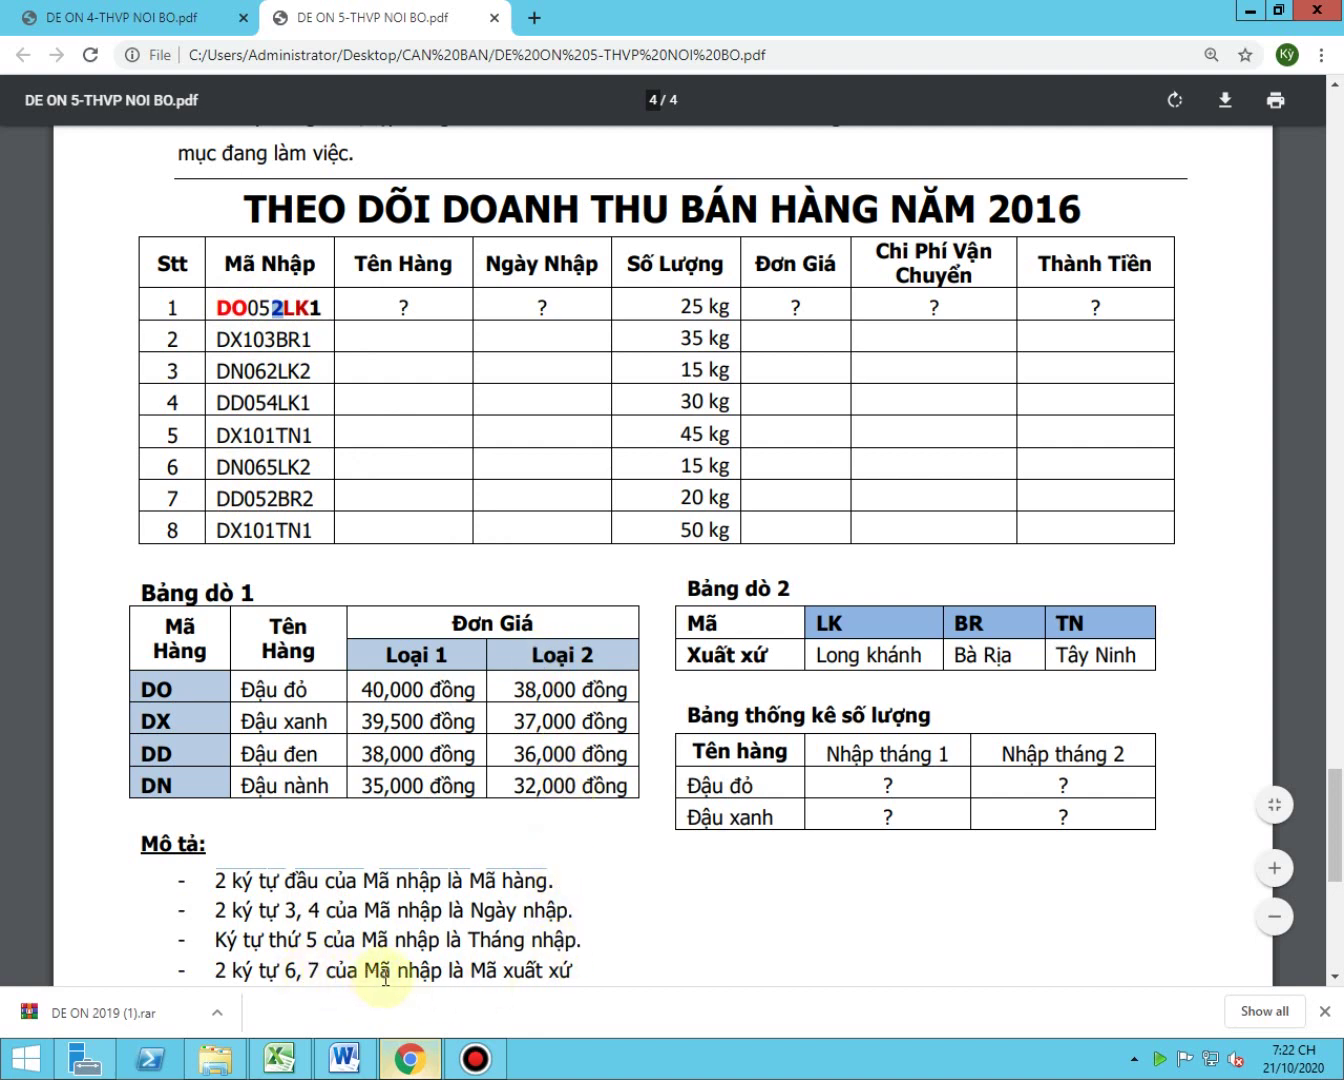
{"action": "scroll", "coordinate": [480, 973], "scroll_direction": "down", "scroll_amount": 2}
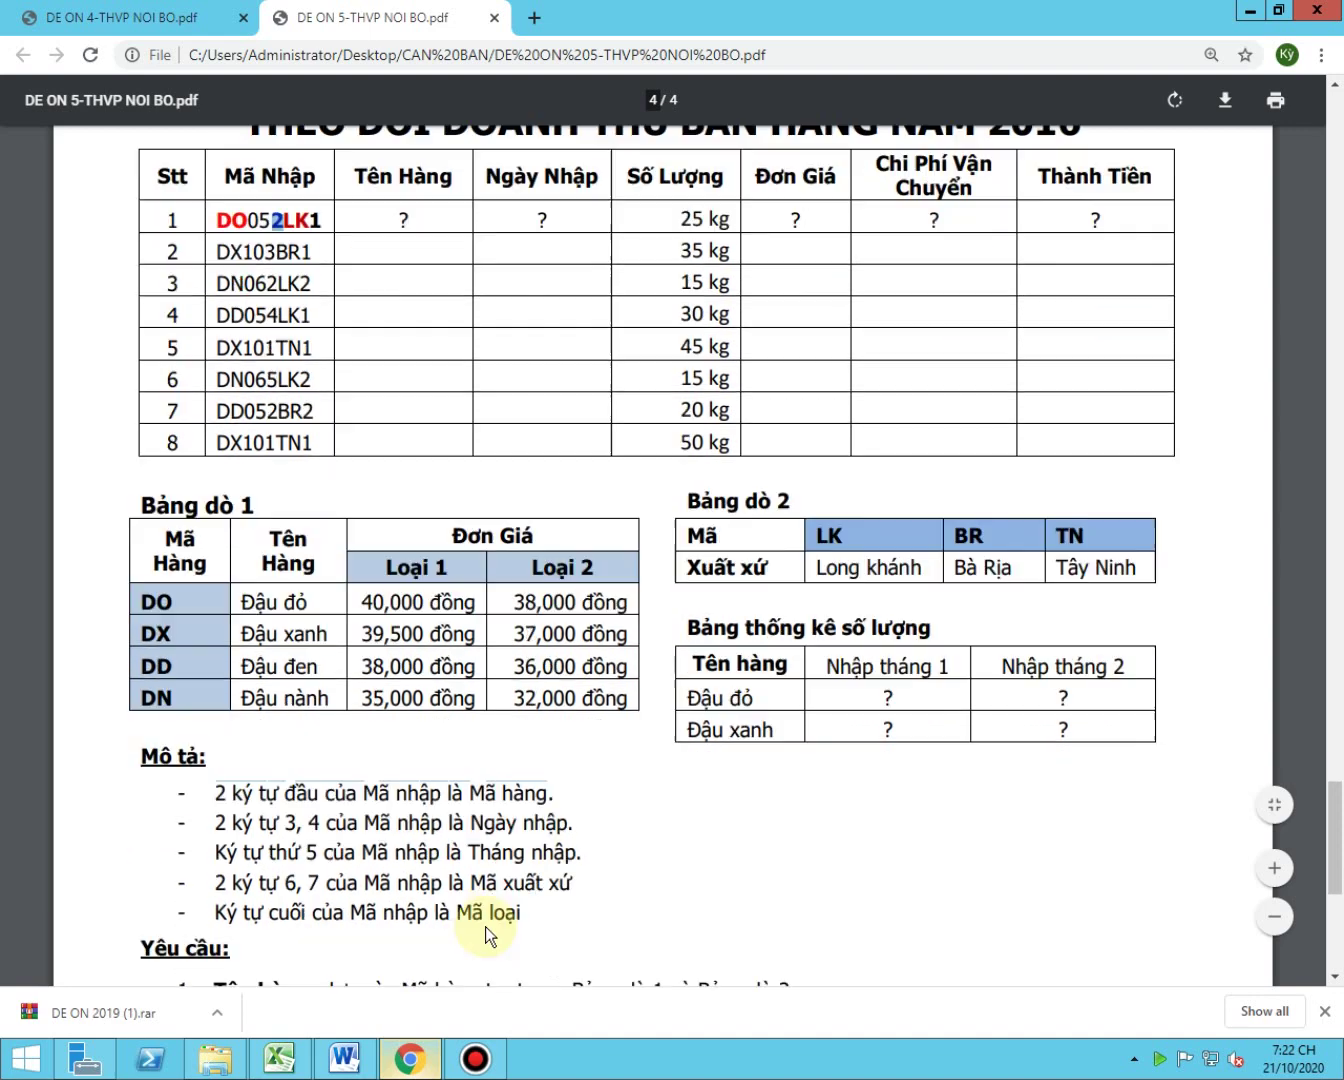
{"action": "left_click_drag", "start_coordinate": [480, 862], "coordinate": [600, 862]}
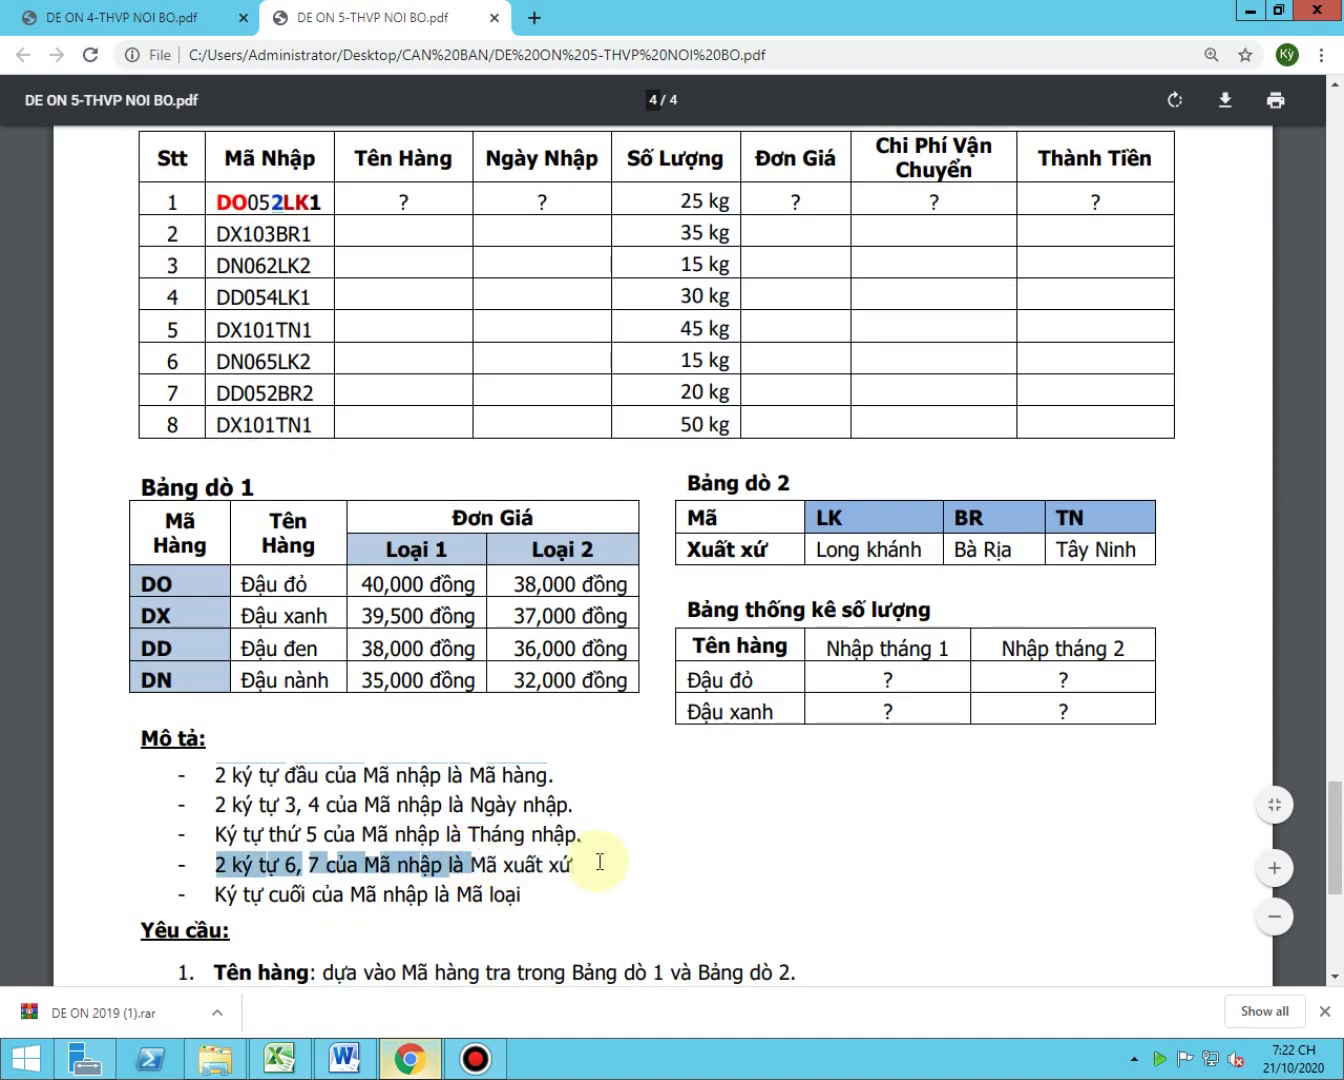
{"action": "left_click", "coordinate": [710, 542]}
{"action": "left_click", "coordinate": [740, 541]}
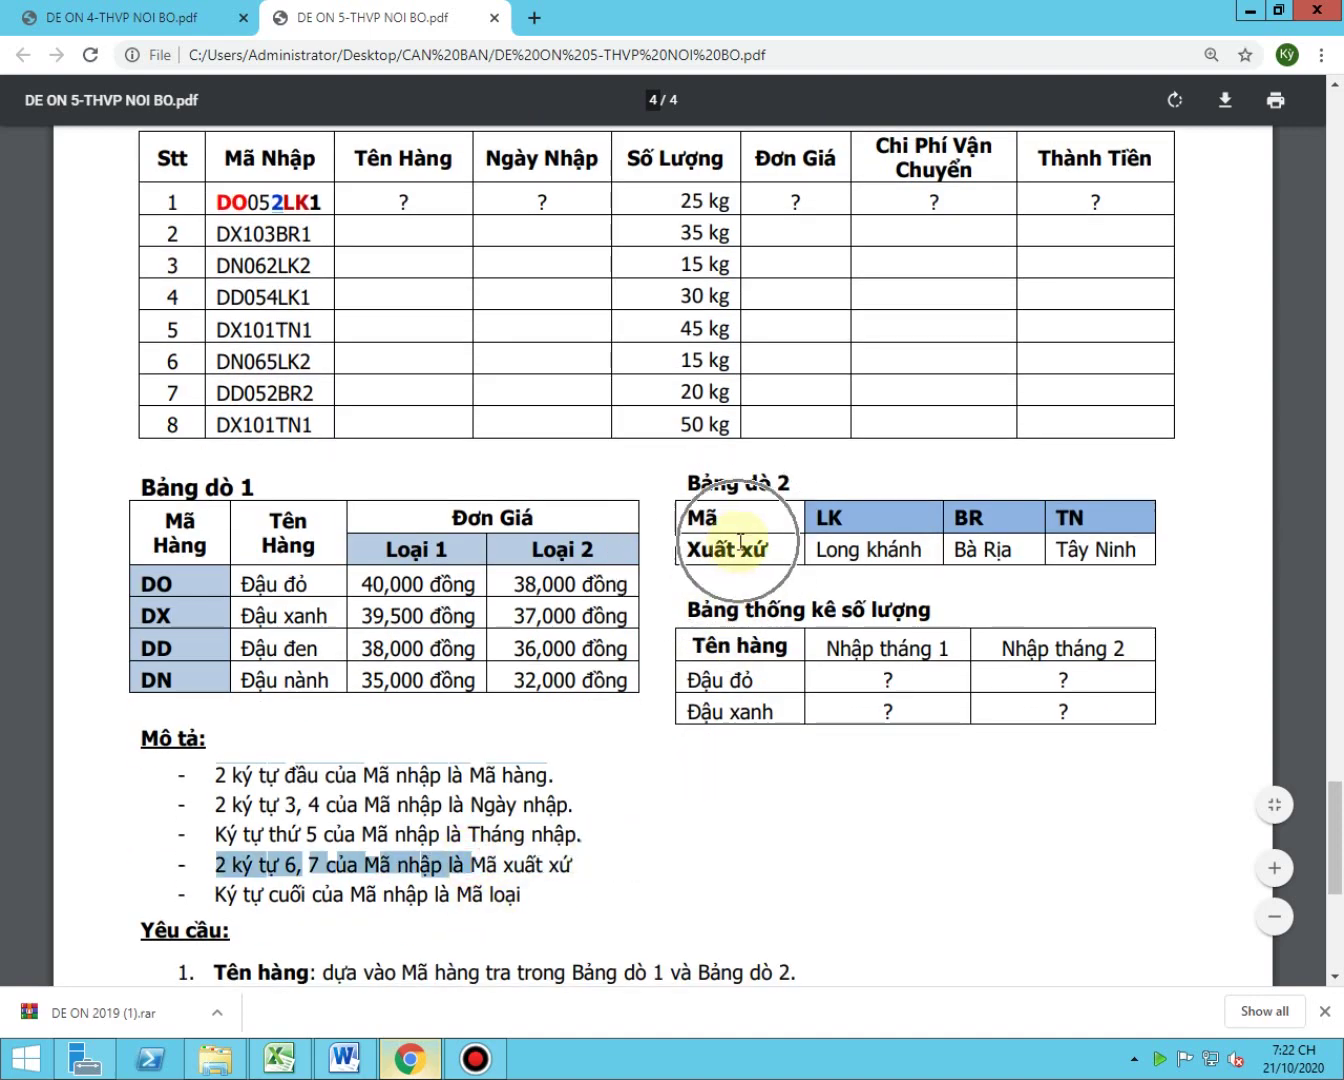
{"action": "left_click", "coordinate": [448, 896]}
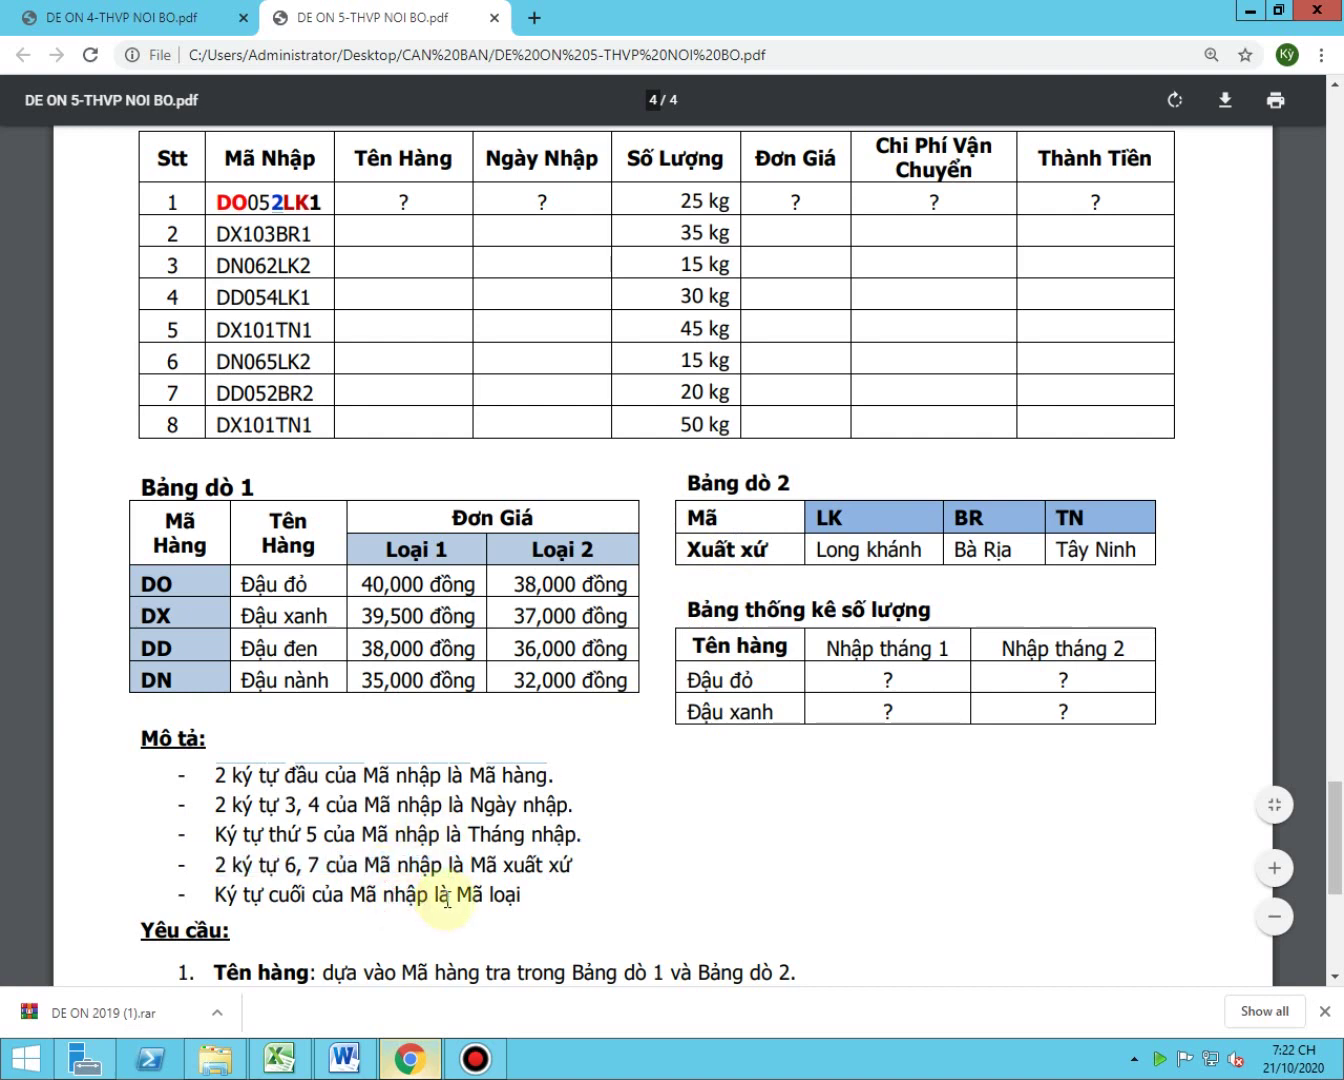
{"action": "left_click_drag", "start_coordinate": [447, 897], "coordinate": [512, 897]}
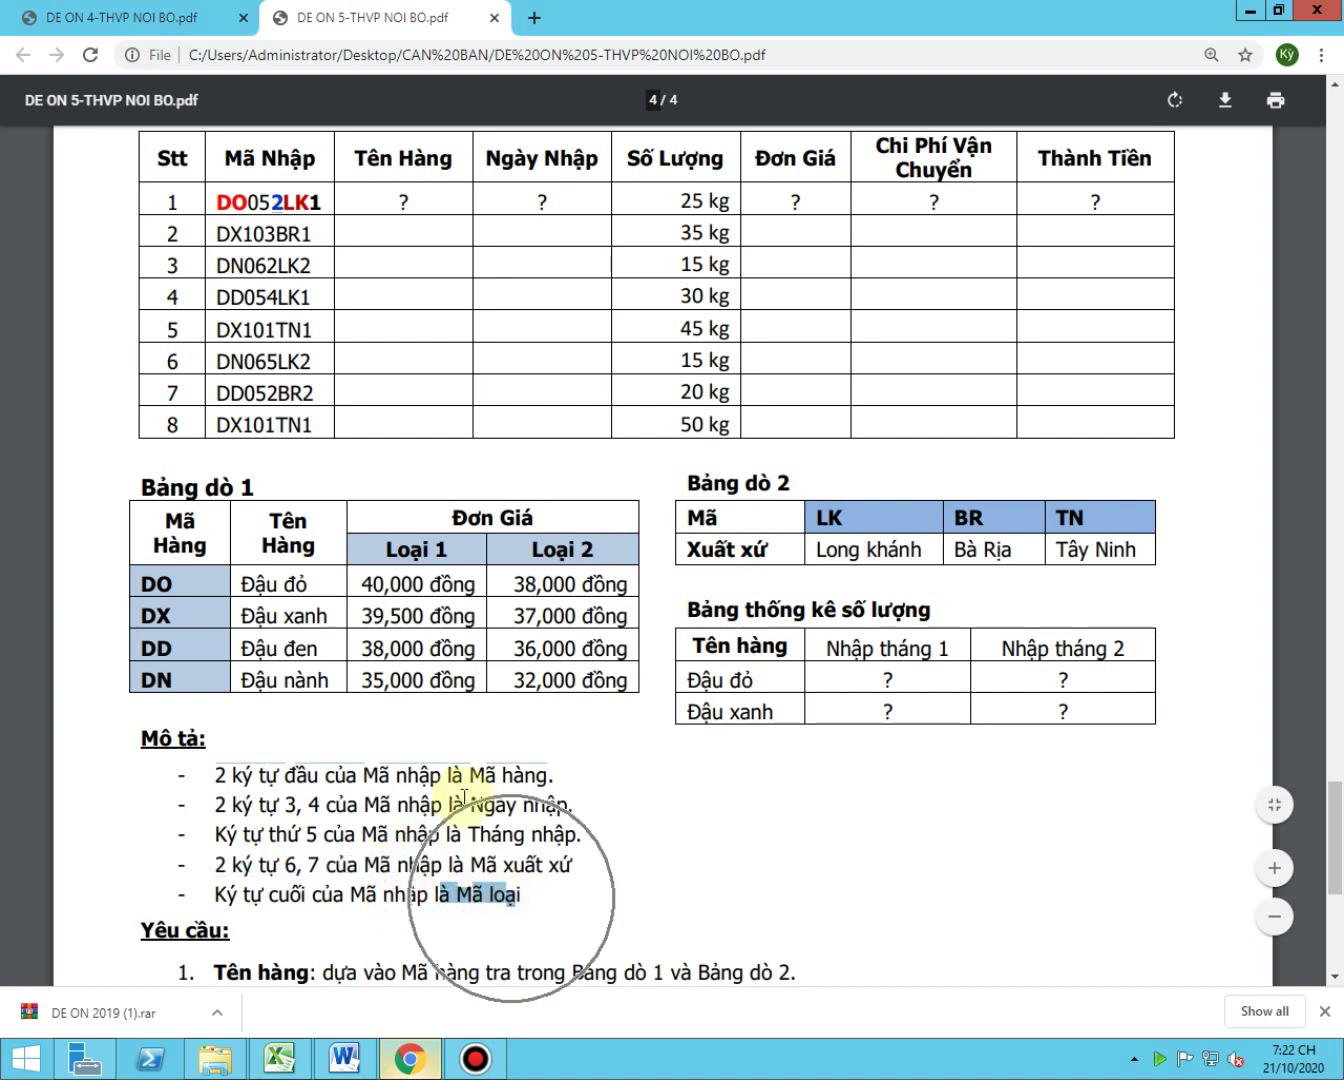
{"action": "left_click", "coordinate": [548, 545]}
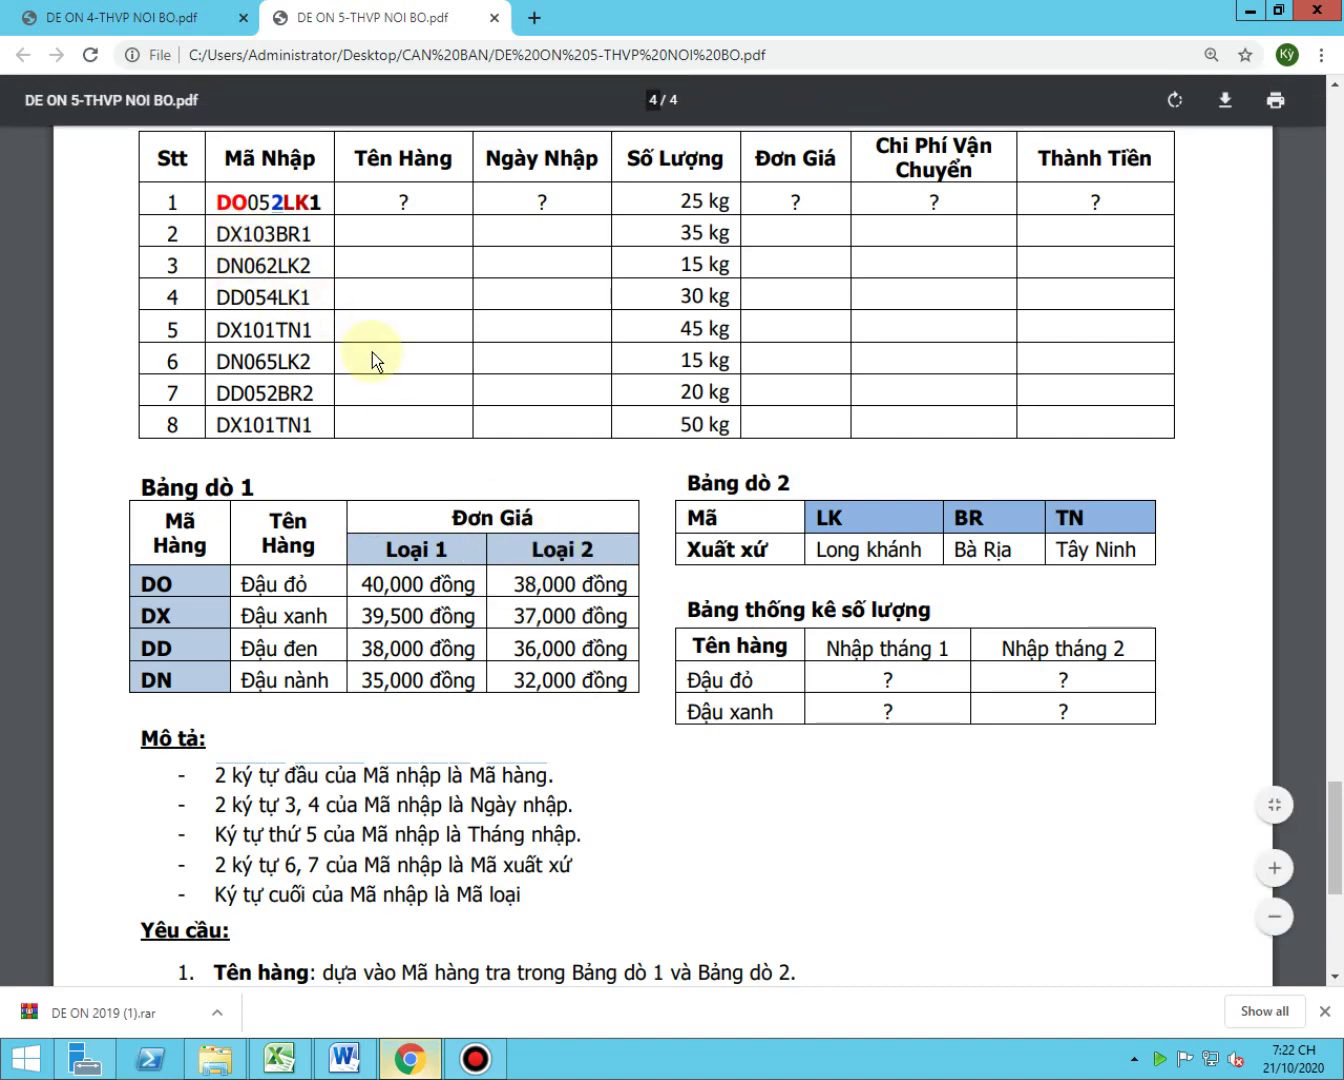
- Highlight the example product name 'Đậu đỏ - Long khánh' in the first requirement
{"action": "scroll", "coordinate": [409, 655], "scroll_direction": "down", "scroll_amount": 1}
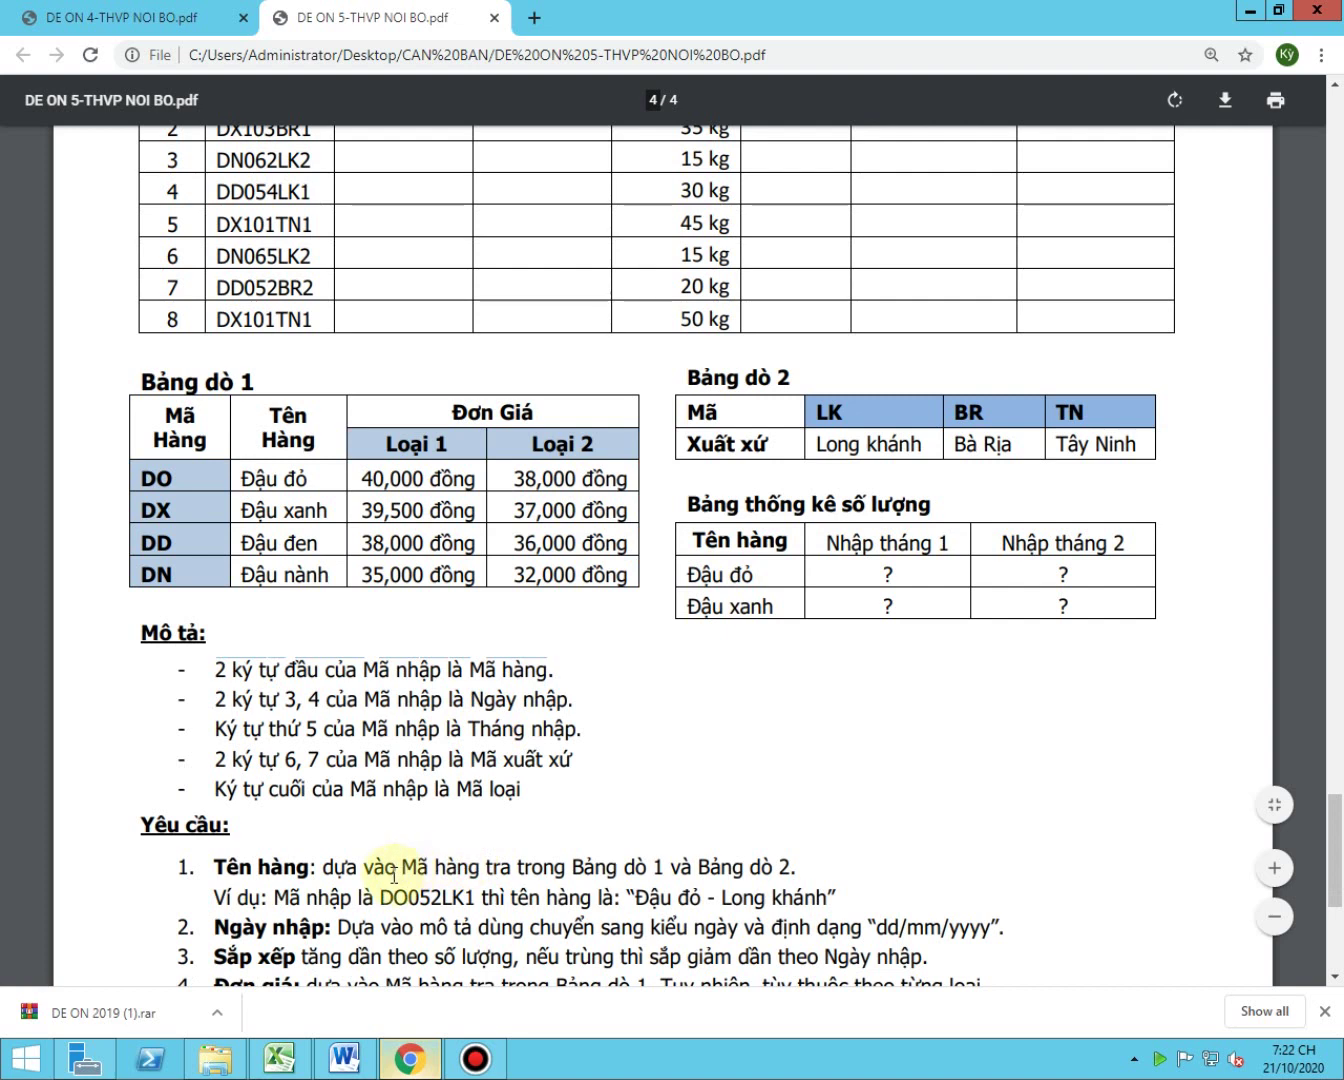
{"action": "left_click", "coordinate": [612, 867]}
{"action": "left_click", "coordinate": [749, 869]}
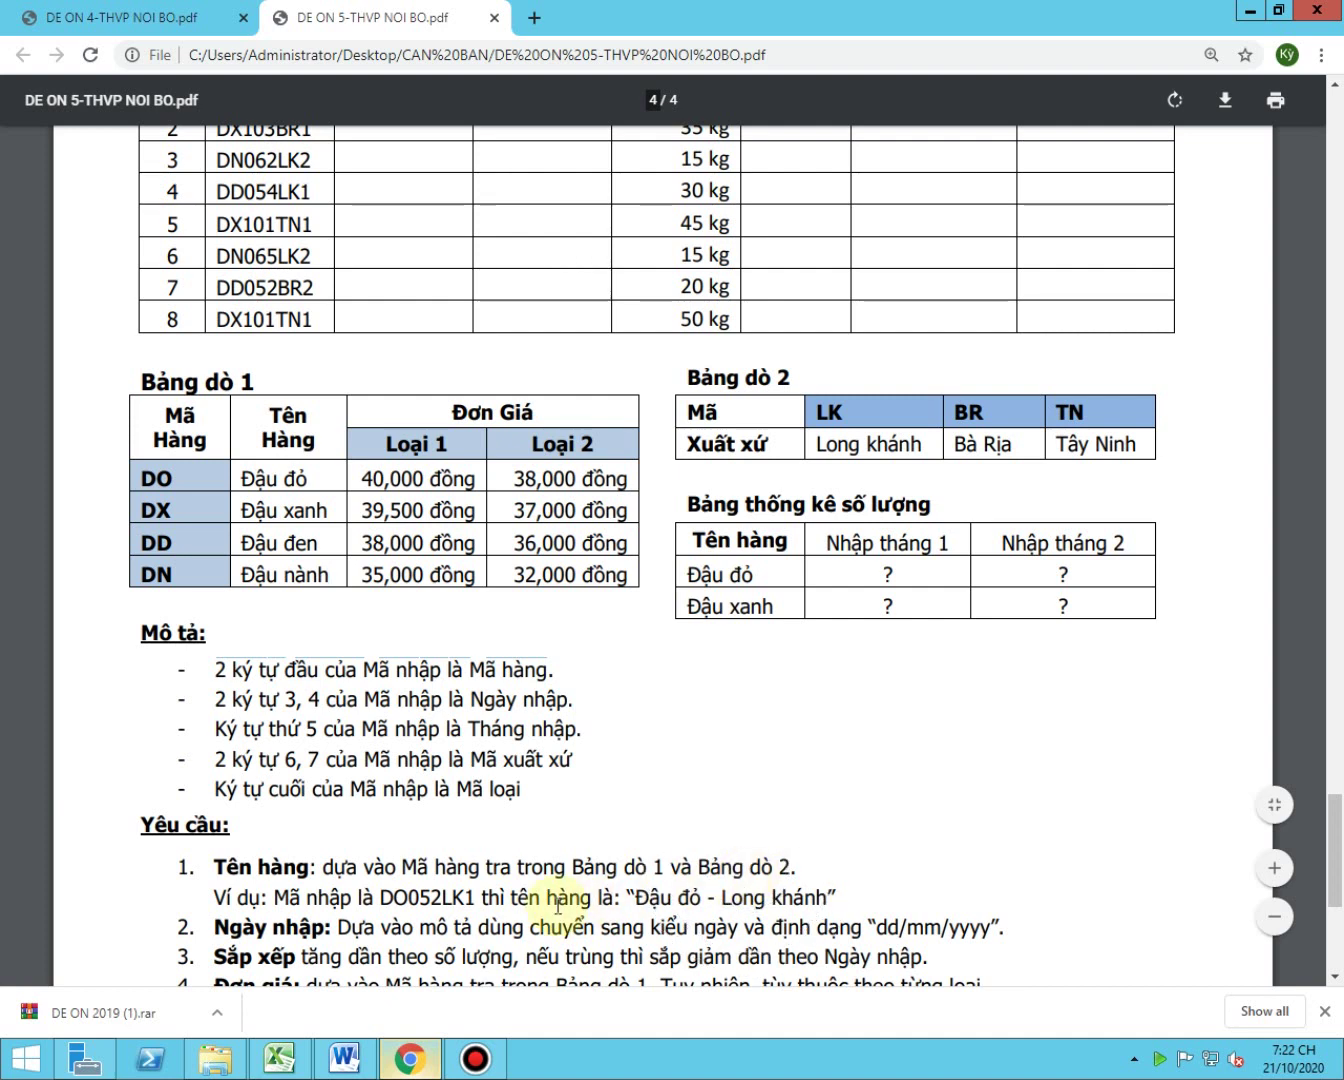
{"action": "left_click", "coordinate": [636, 898]}
{"action": "left_click_drag", "start_coordinate": [637, 898], "coordinate": [830, 897]}
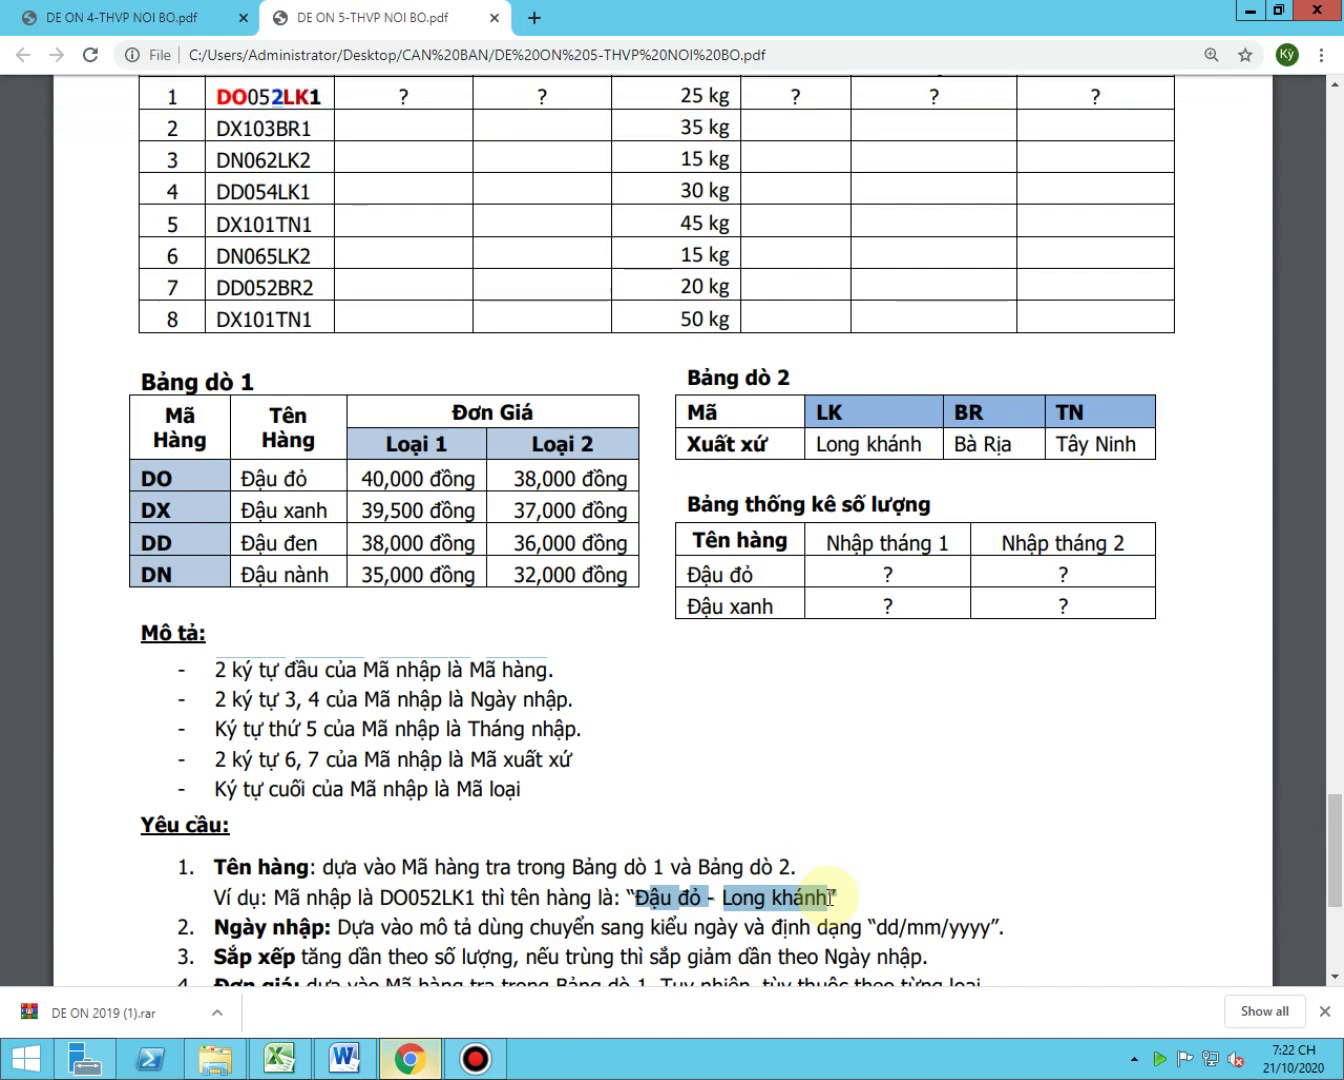
- Back in Excel, begin a VLOOKUP in E5, then cancel the unfinished formula
{"action": "left_click", "coordinate": [280, 1059]}
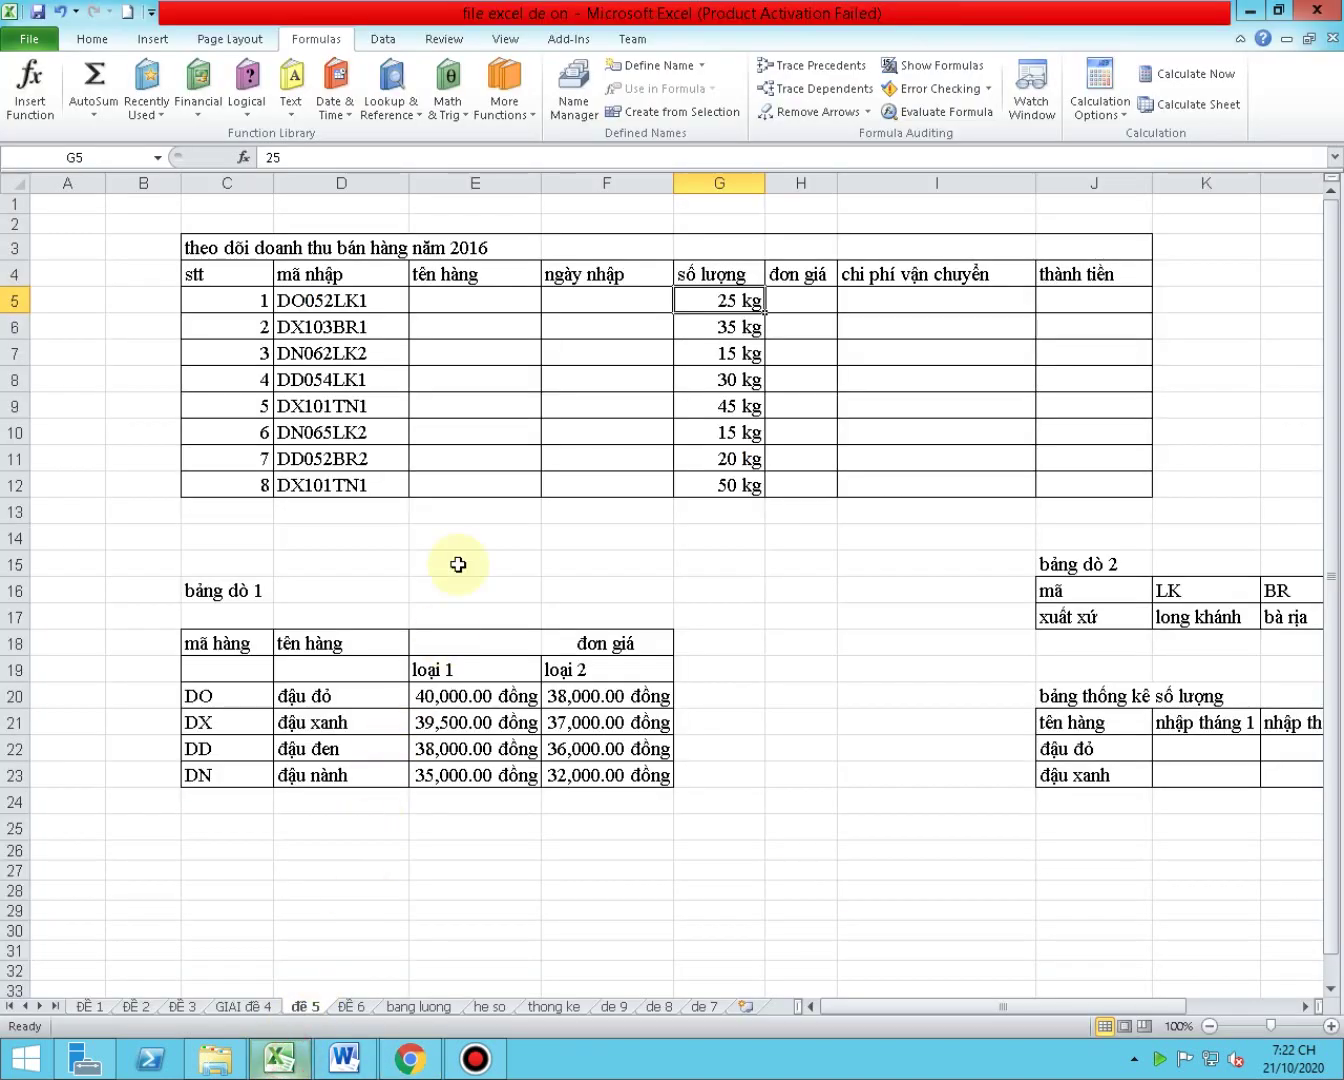
{"action": "left_click", "coordinate": [473, 303]}
{"action": "type", "text": "="}
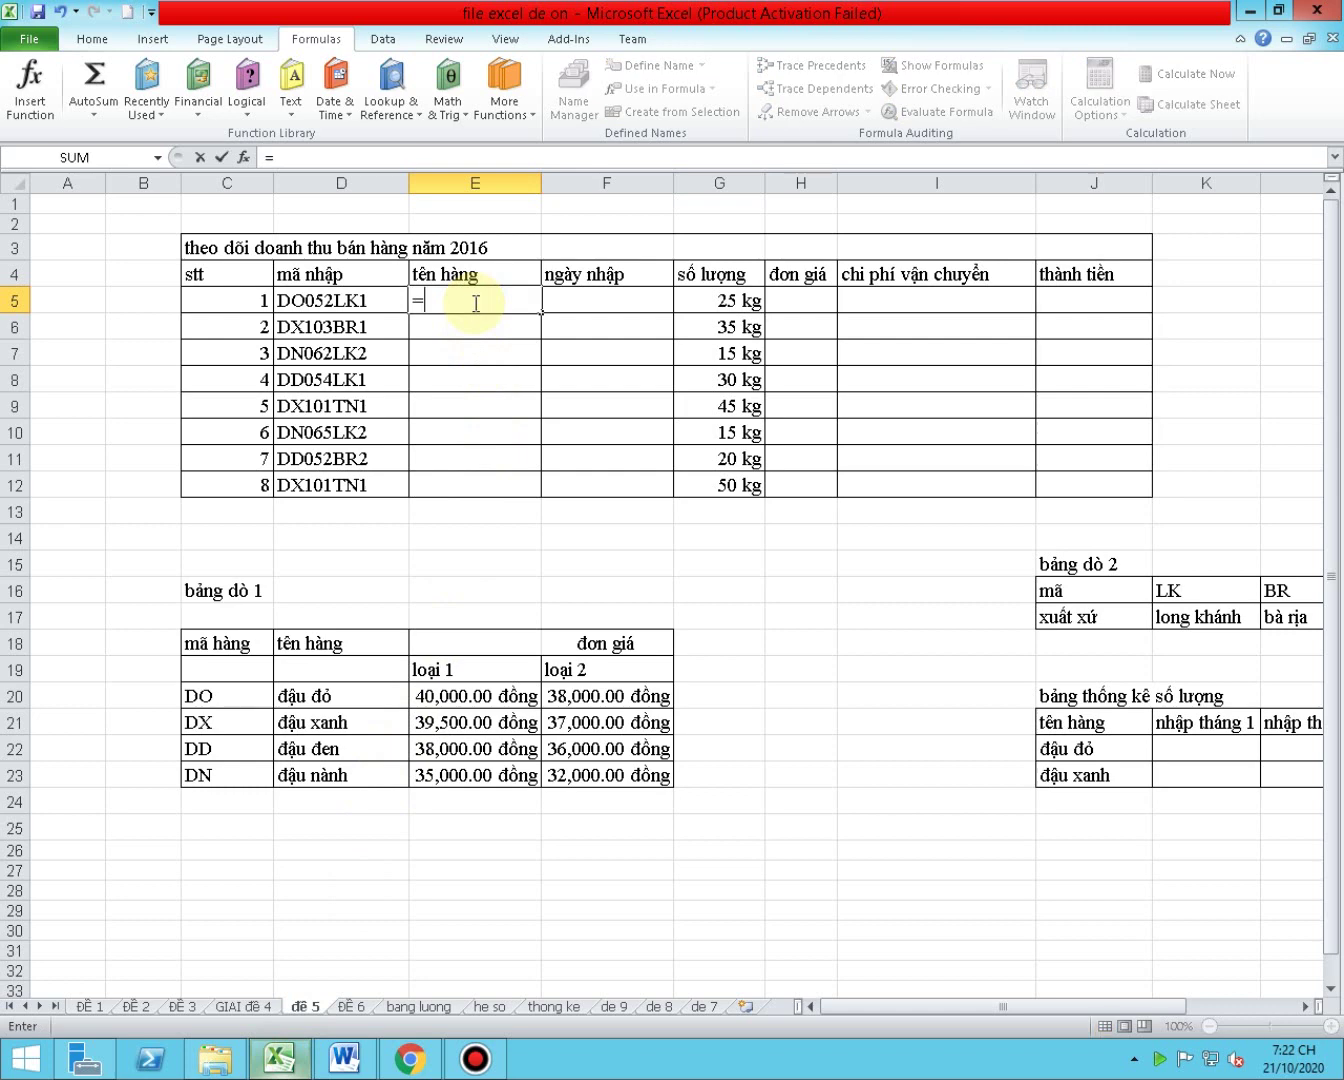
{"action": "type", "text": "vl"}
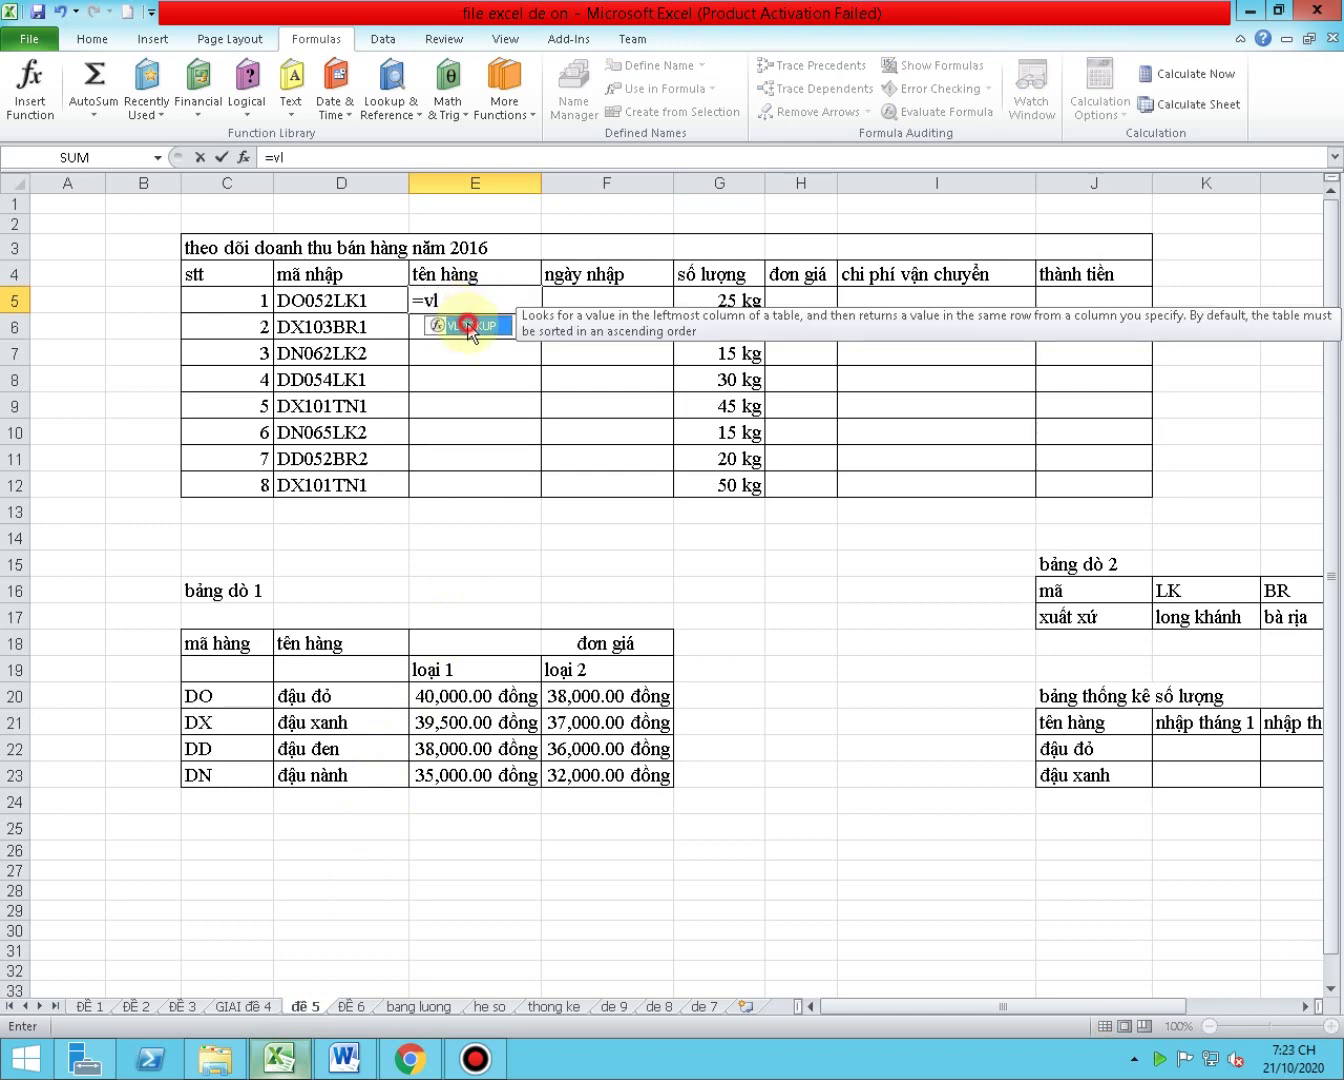
{"action": "double_click", "coordinate": [468, 326]}
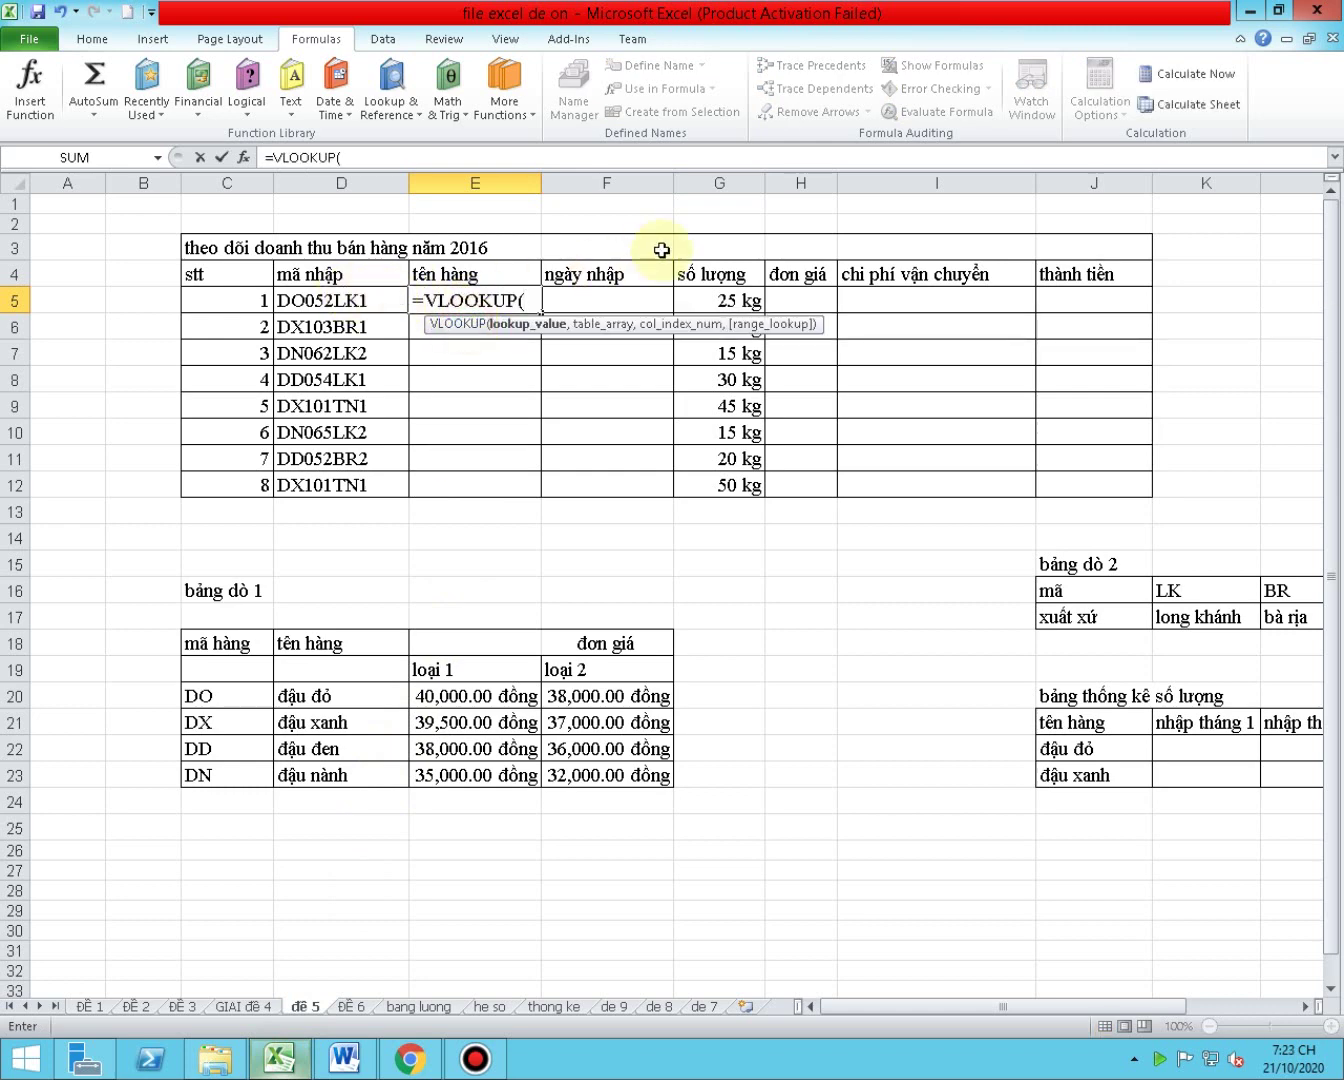
{"action": "type", "text": "lef"}
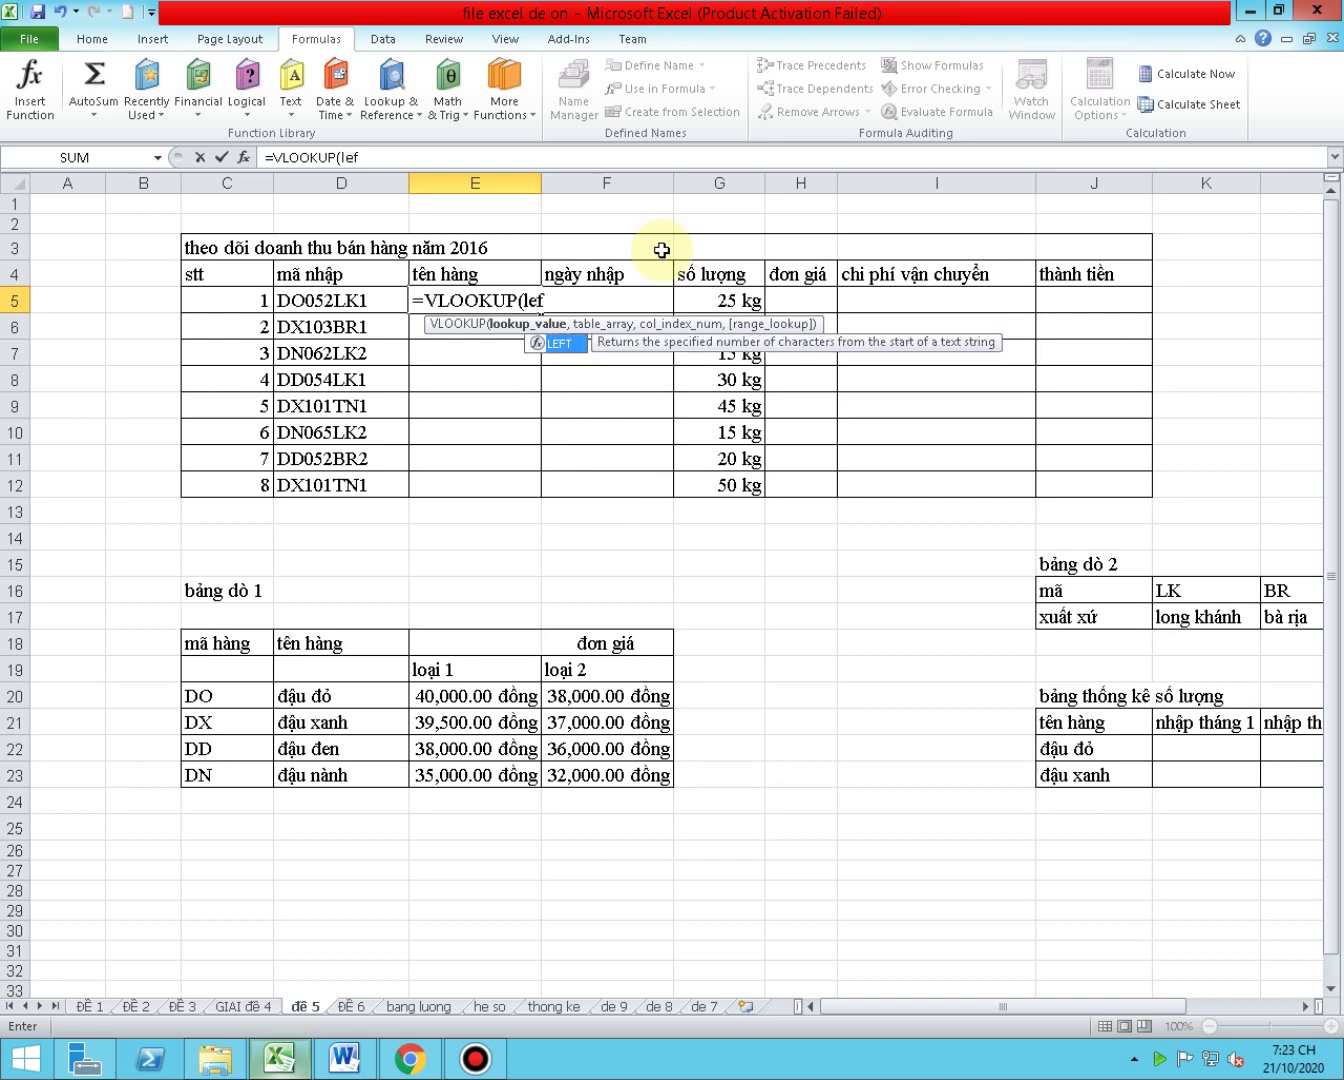
{"action": "key", "text": "Escape"}
{"action": "key", "text": "Escape"}
{"action": "scroll", "coordinate": [722, 668], "scroll_direction": "up", "scroll_amount": 1}
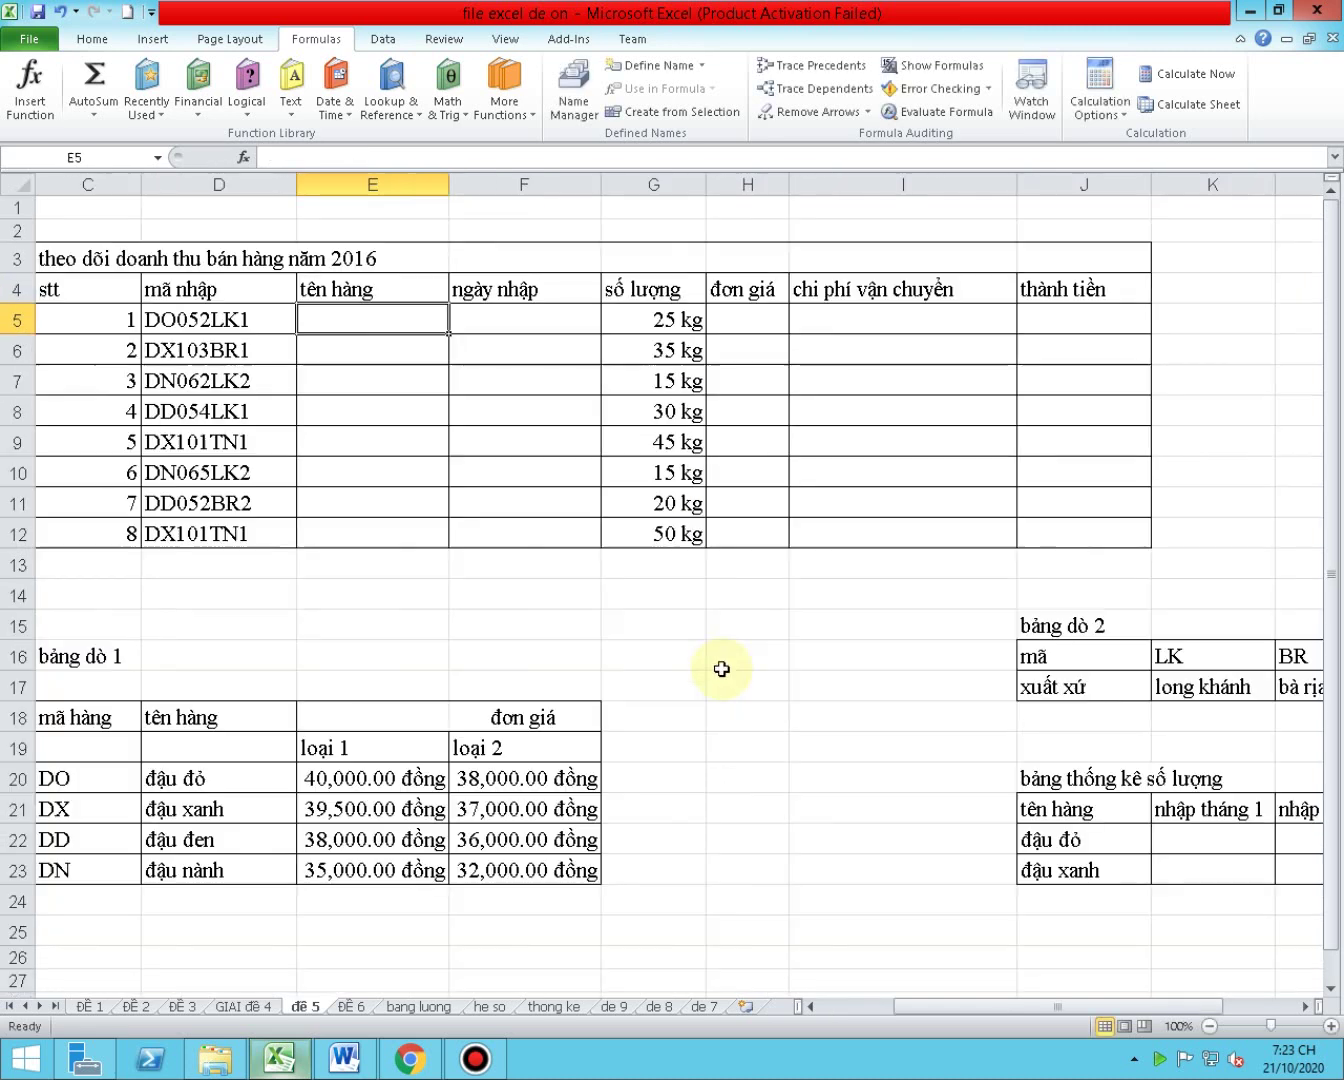
{"action": "left_click_drag", "start_coordinate": [998, 1010], "coordinate": [975, 1008]}
{"action": "scroll", "coordinate": [872, 808], "scroll_direction": "up", "scroll_amount": 1}
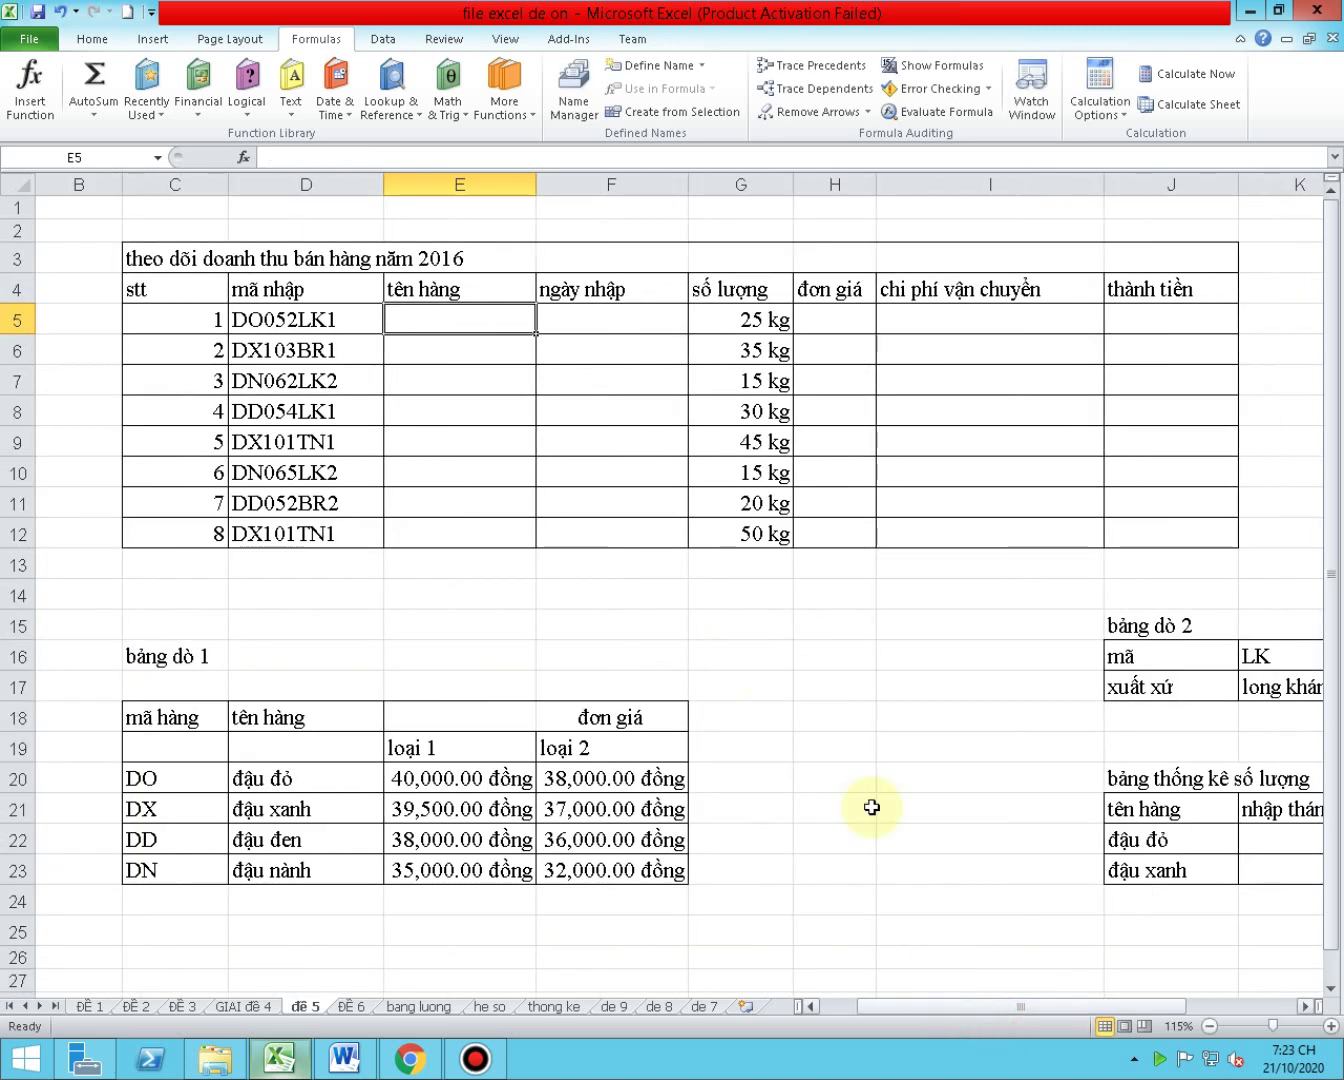
- Enter =VLOOKUP(LEFT(D5,2),$C$20:$F$23,2,0) in E5 to return the product name
{"action": "type", "text": "=vl"}
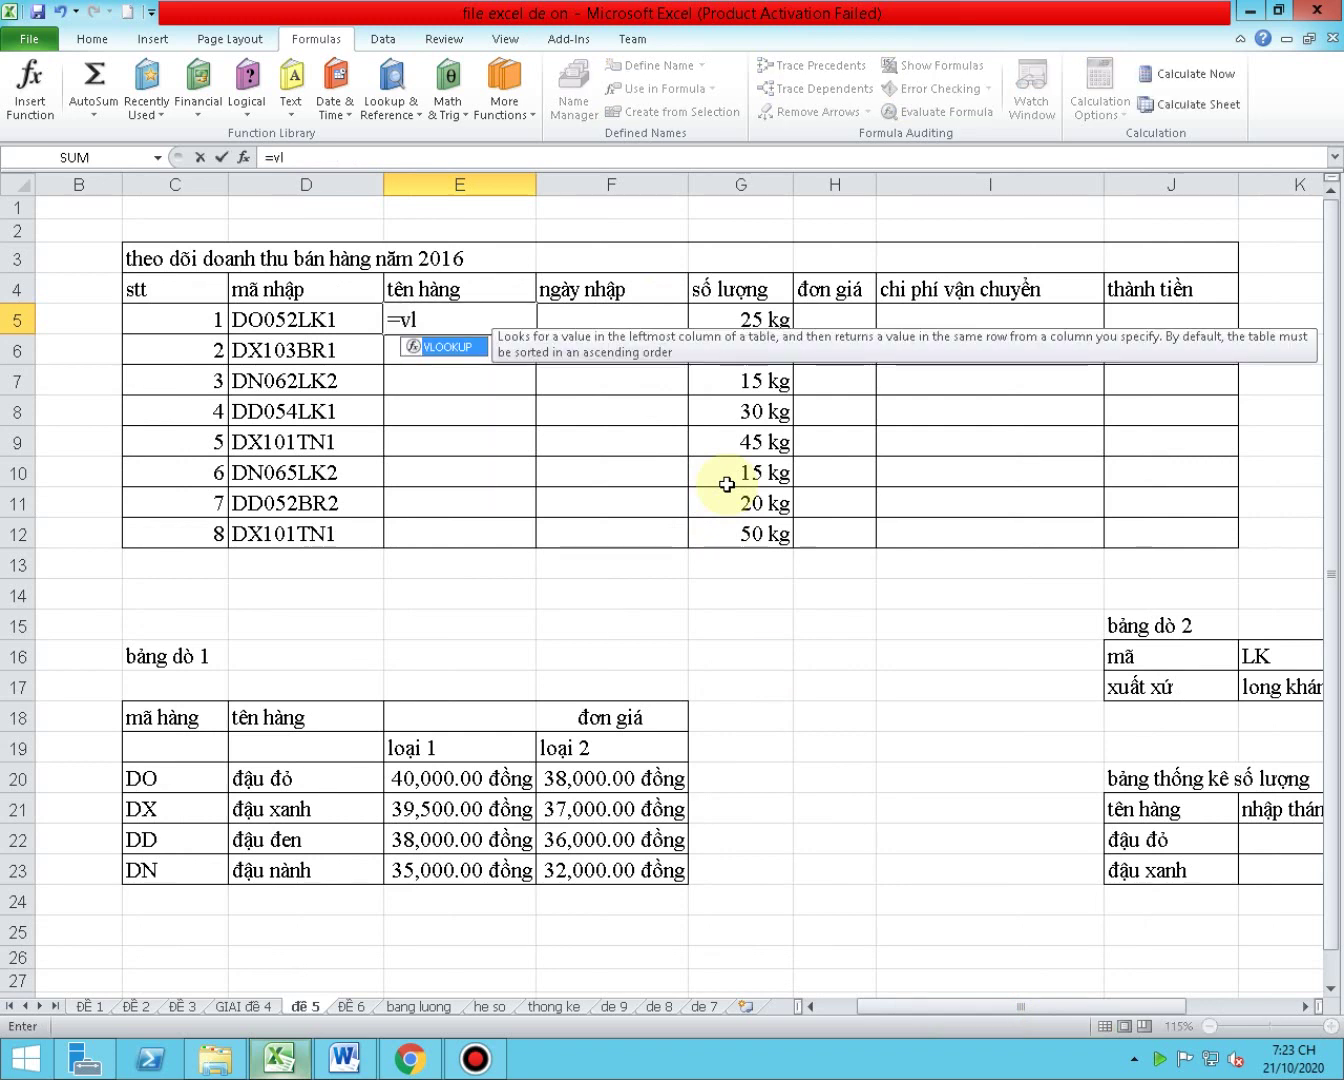
{"action": "double_click", "coordinate": [450, 347]}
{"action": "type", "text": "l"}
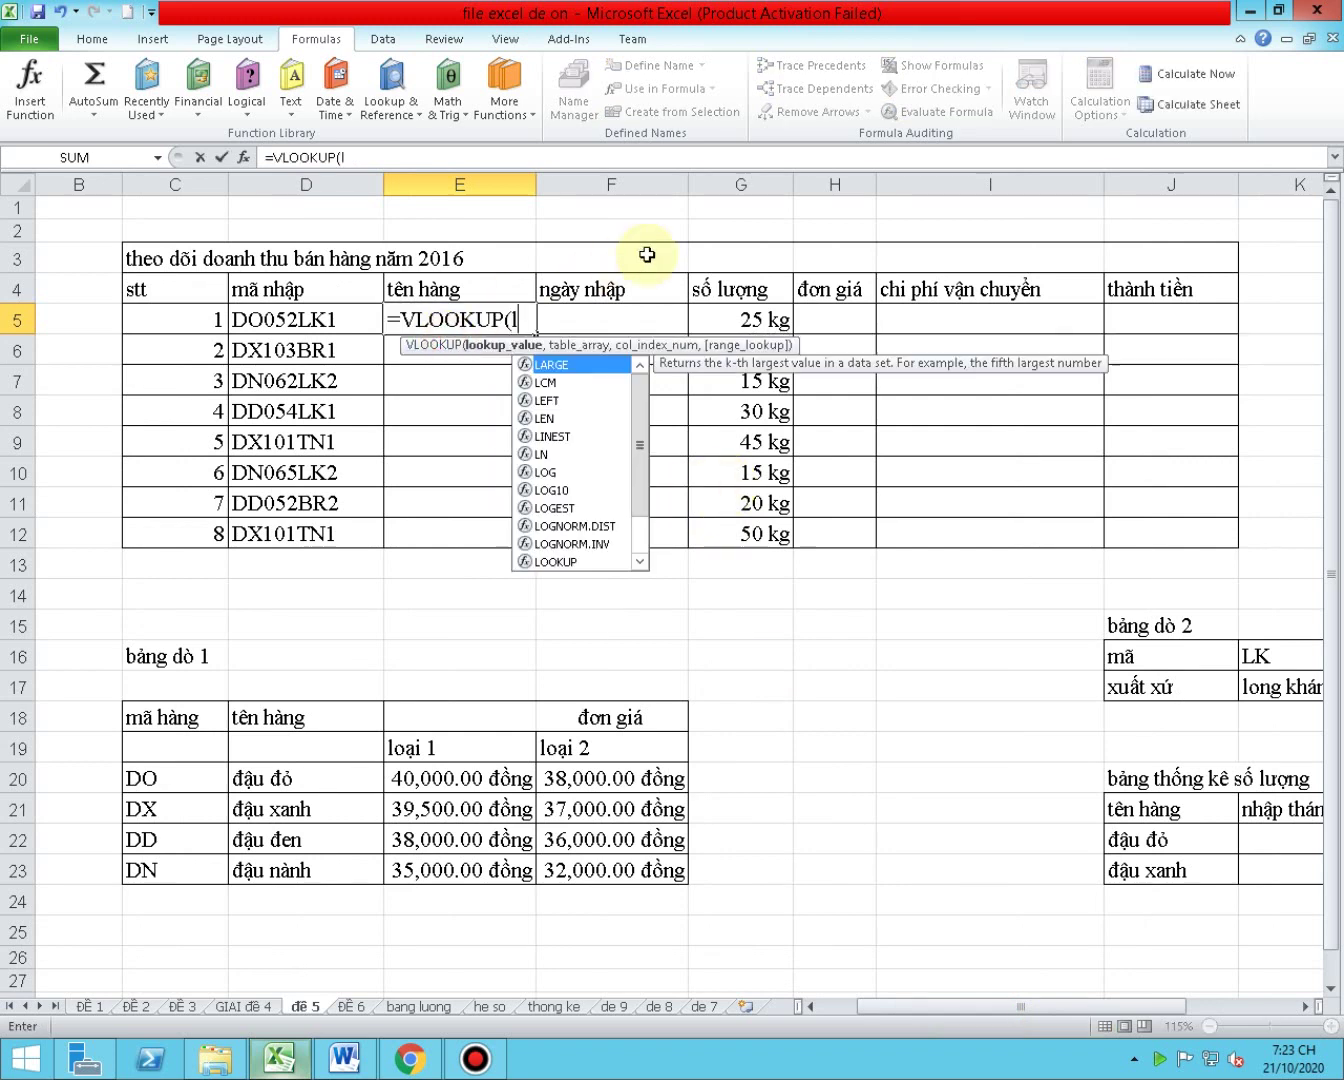
{"action": "type", "text": "eft"}
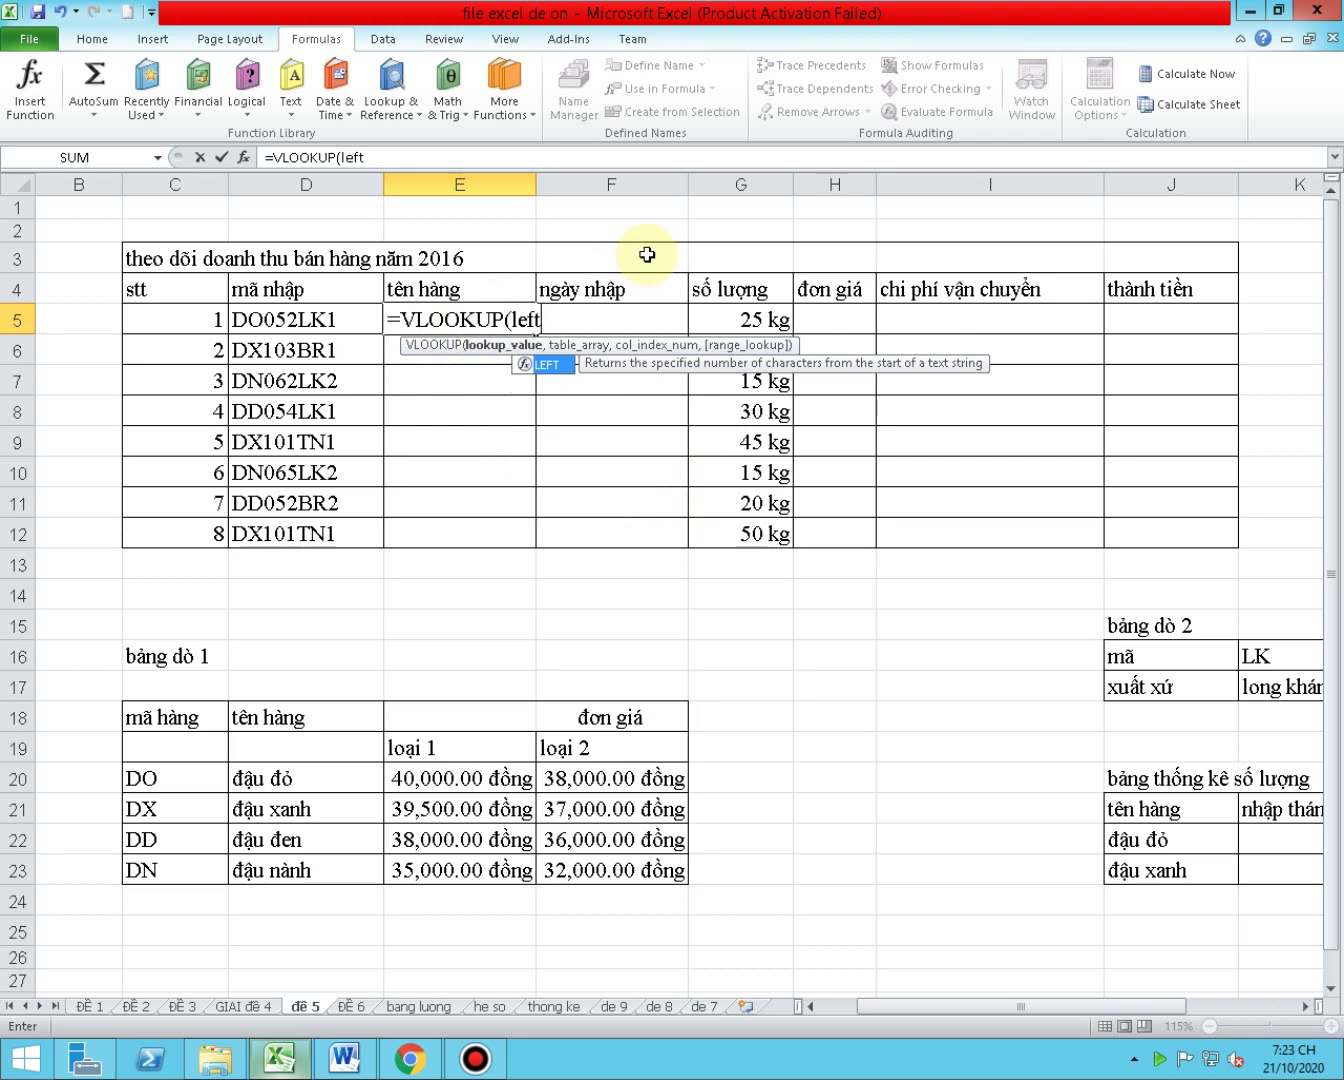
{"action": "type", "text": "("}
{"action": "left_click", "coordinate": [321, 320]}
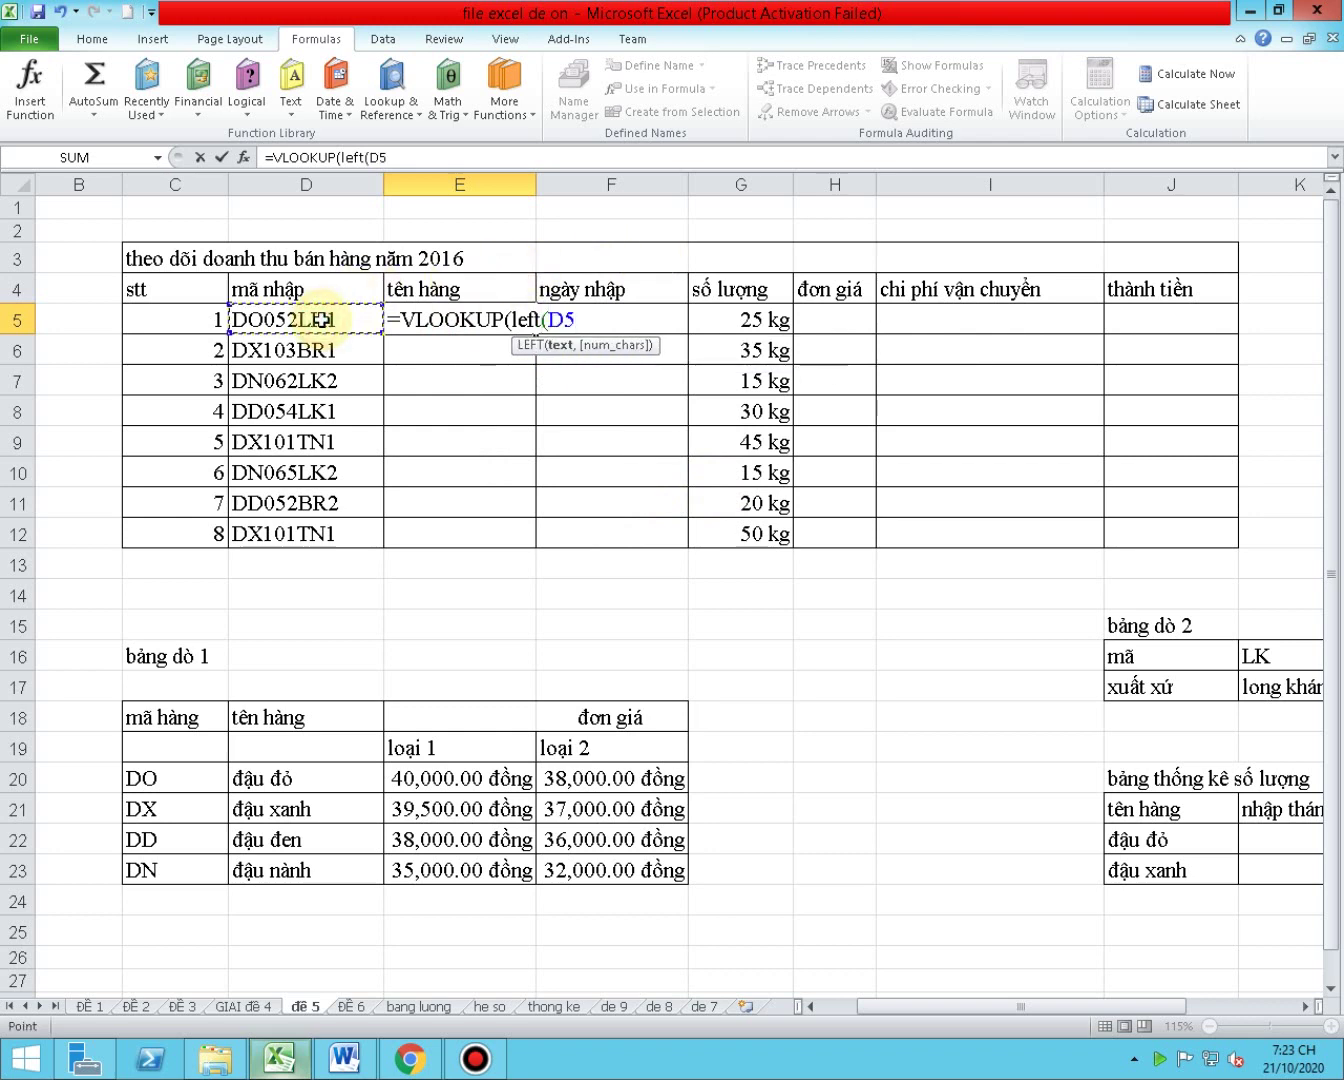
{"action": "type", "text": ",2),"}
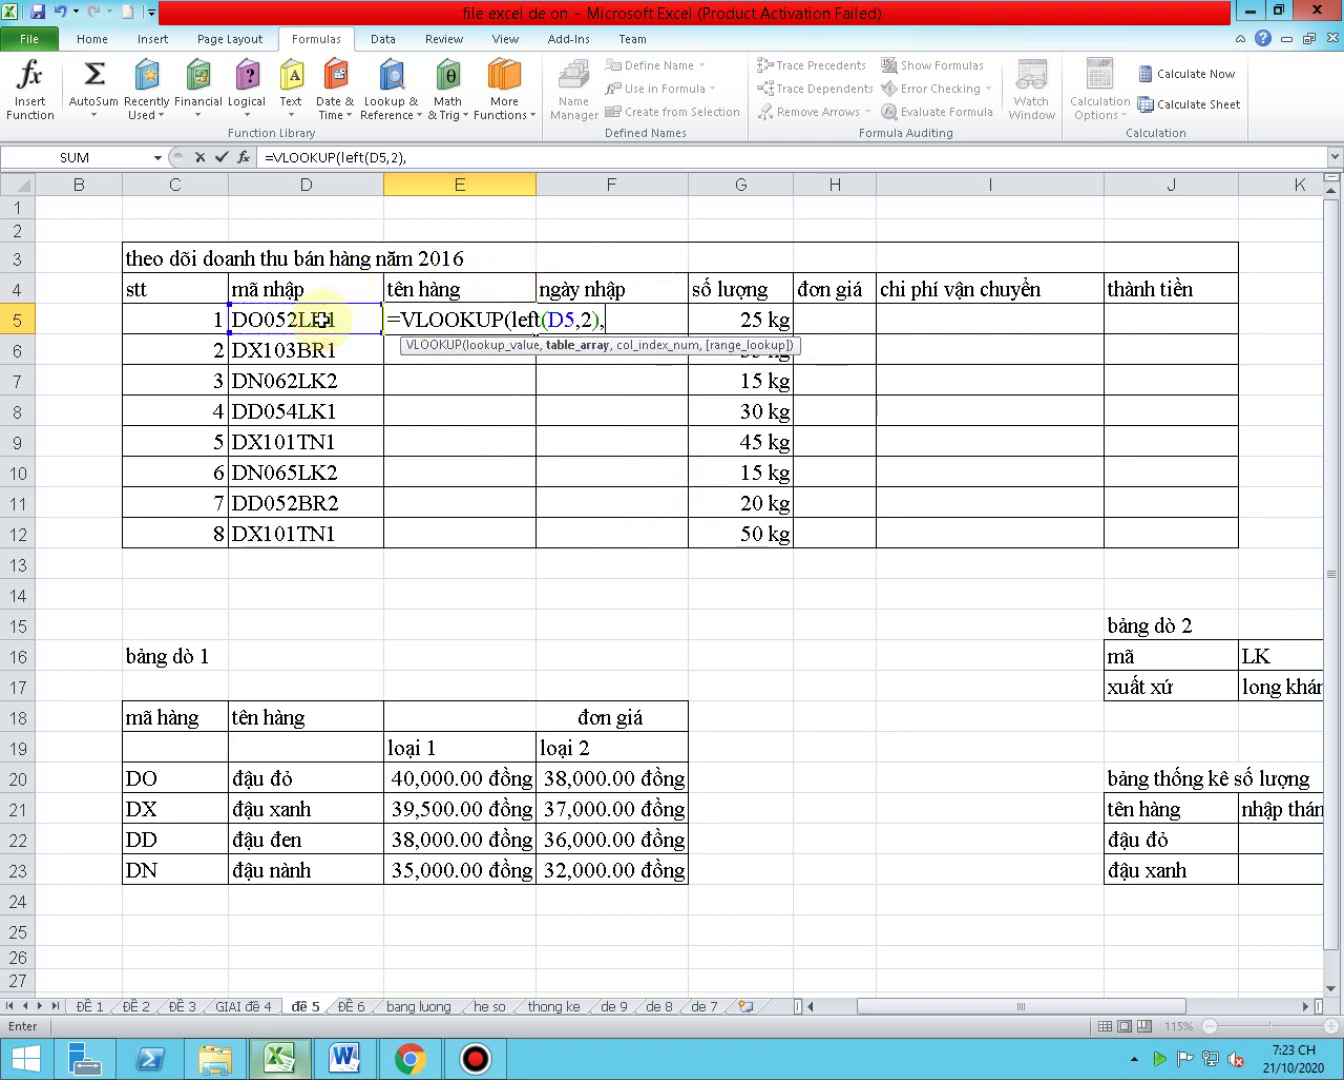
{"action": "mouse_move", "coordinate": [190, 780]}
{"action": "left_mouse_down"}
{"action": "mouse_move", "coordinate": [345, 800]}
{"action": "mouse_move", "coordinate": [615, 870]}
{"action": "left_mouse_up"}
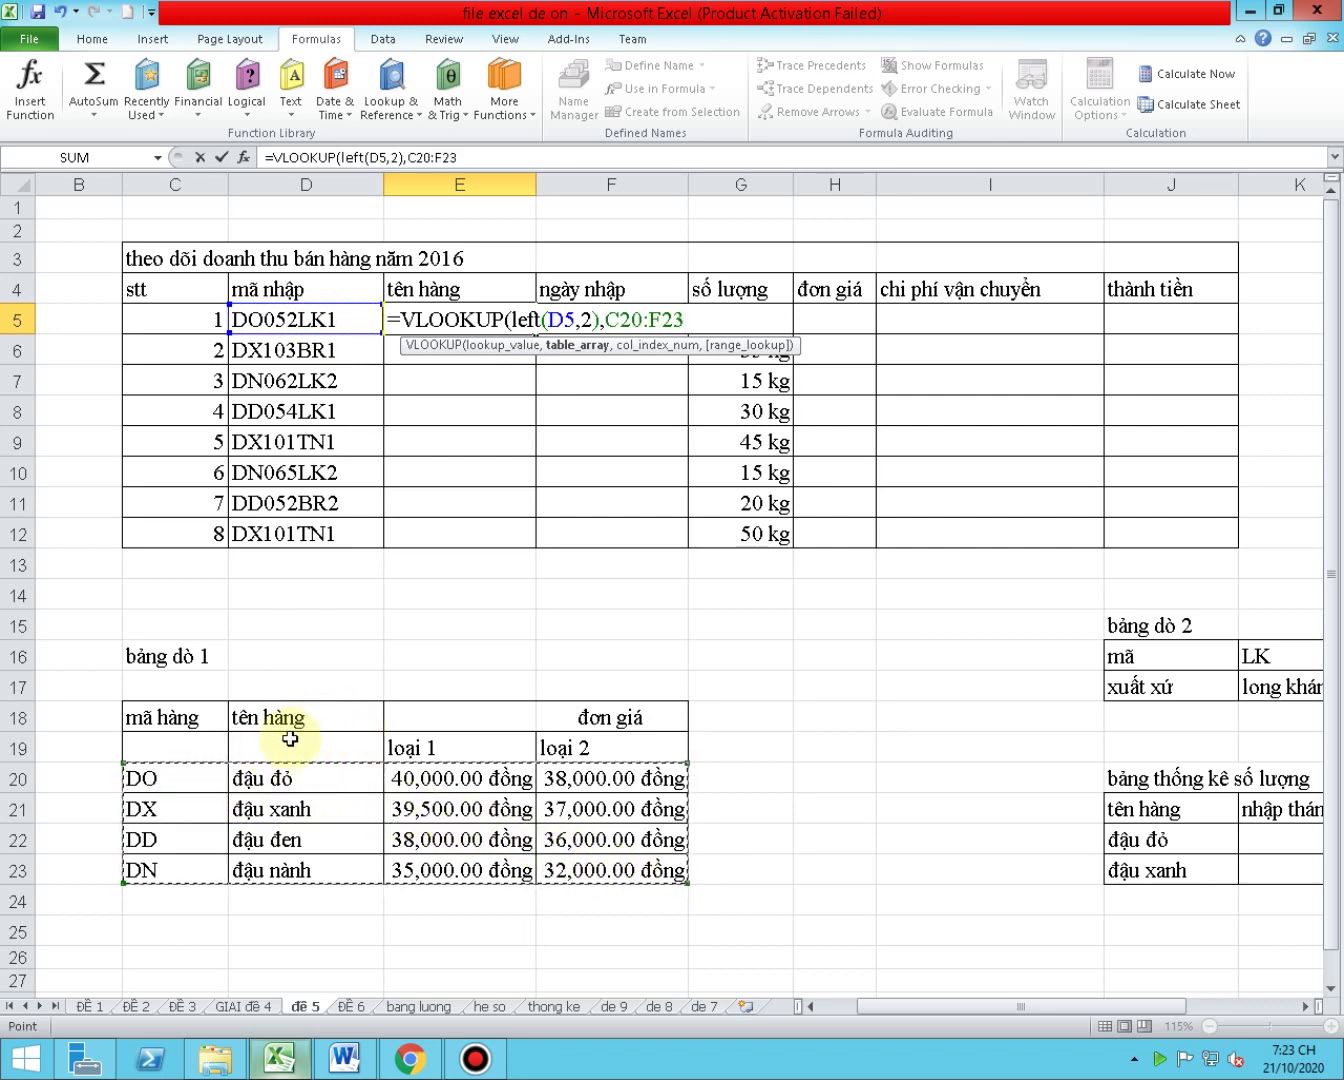
{"action": "key", "text": "F4"}
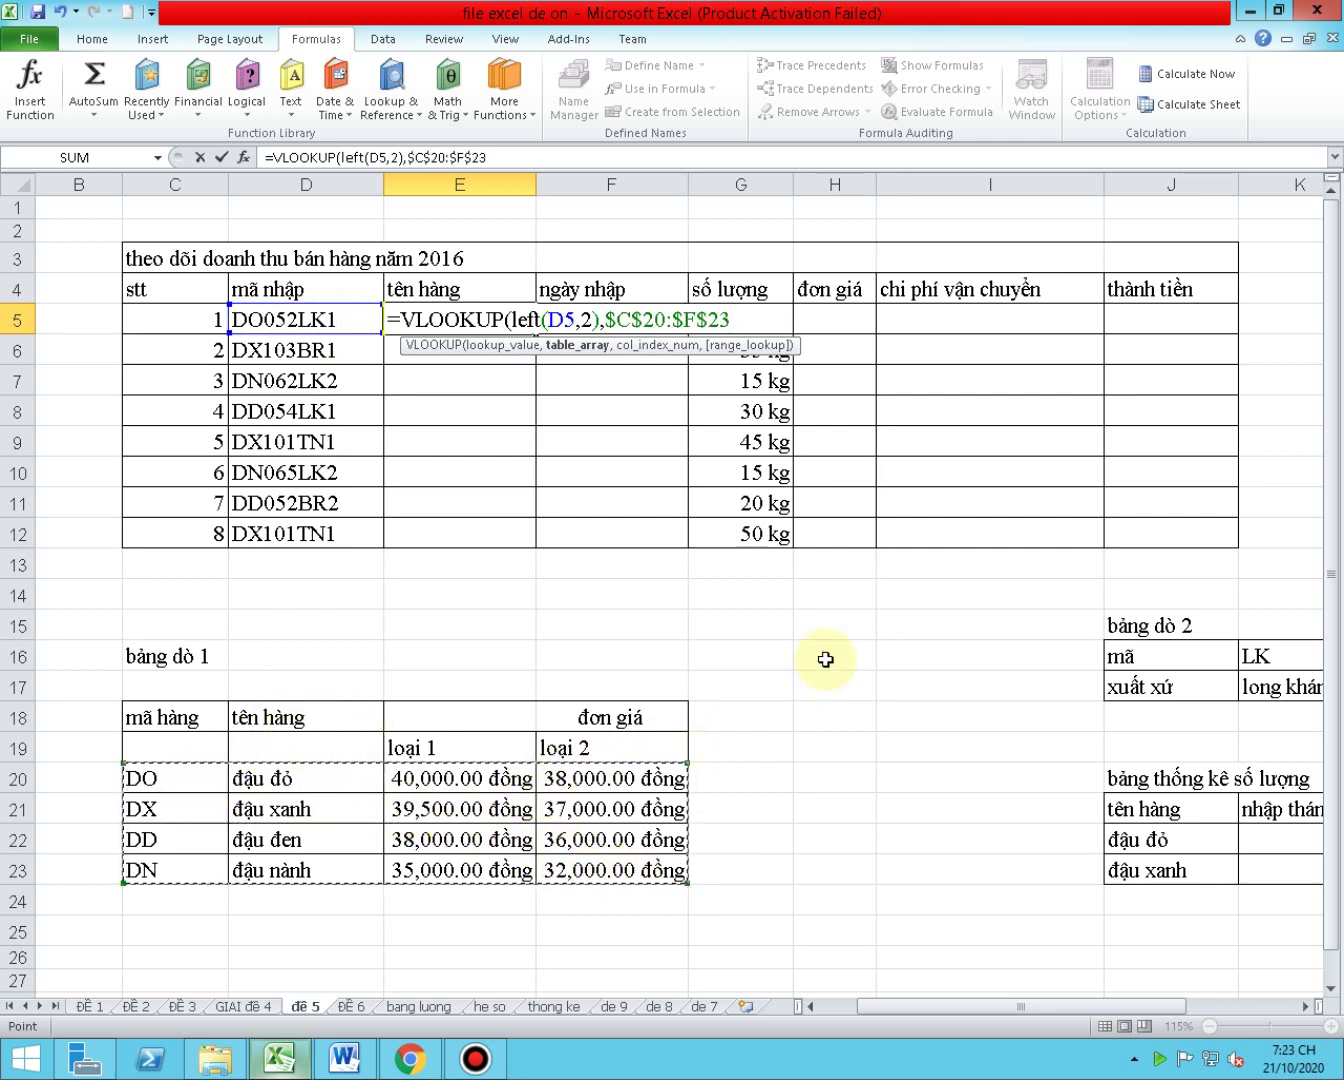
{"action": "type", "text": ",2"}
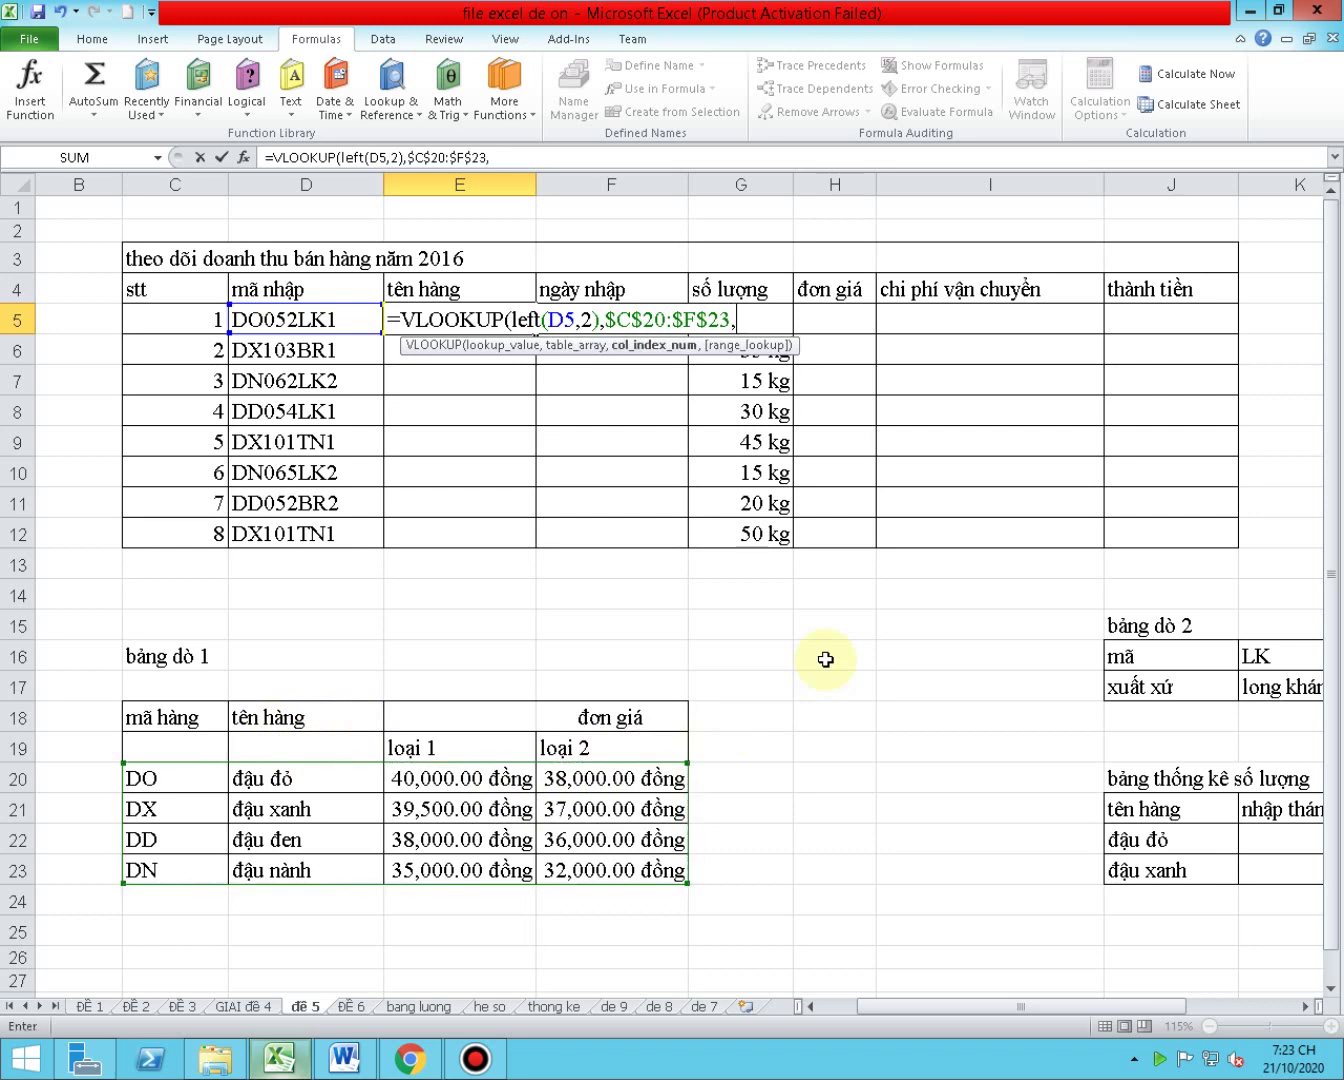
{"action": "type", "text": ",0"}
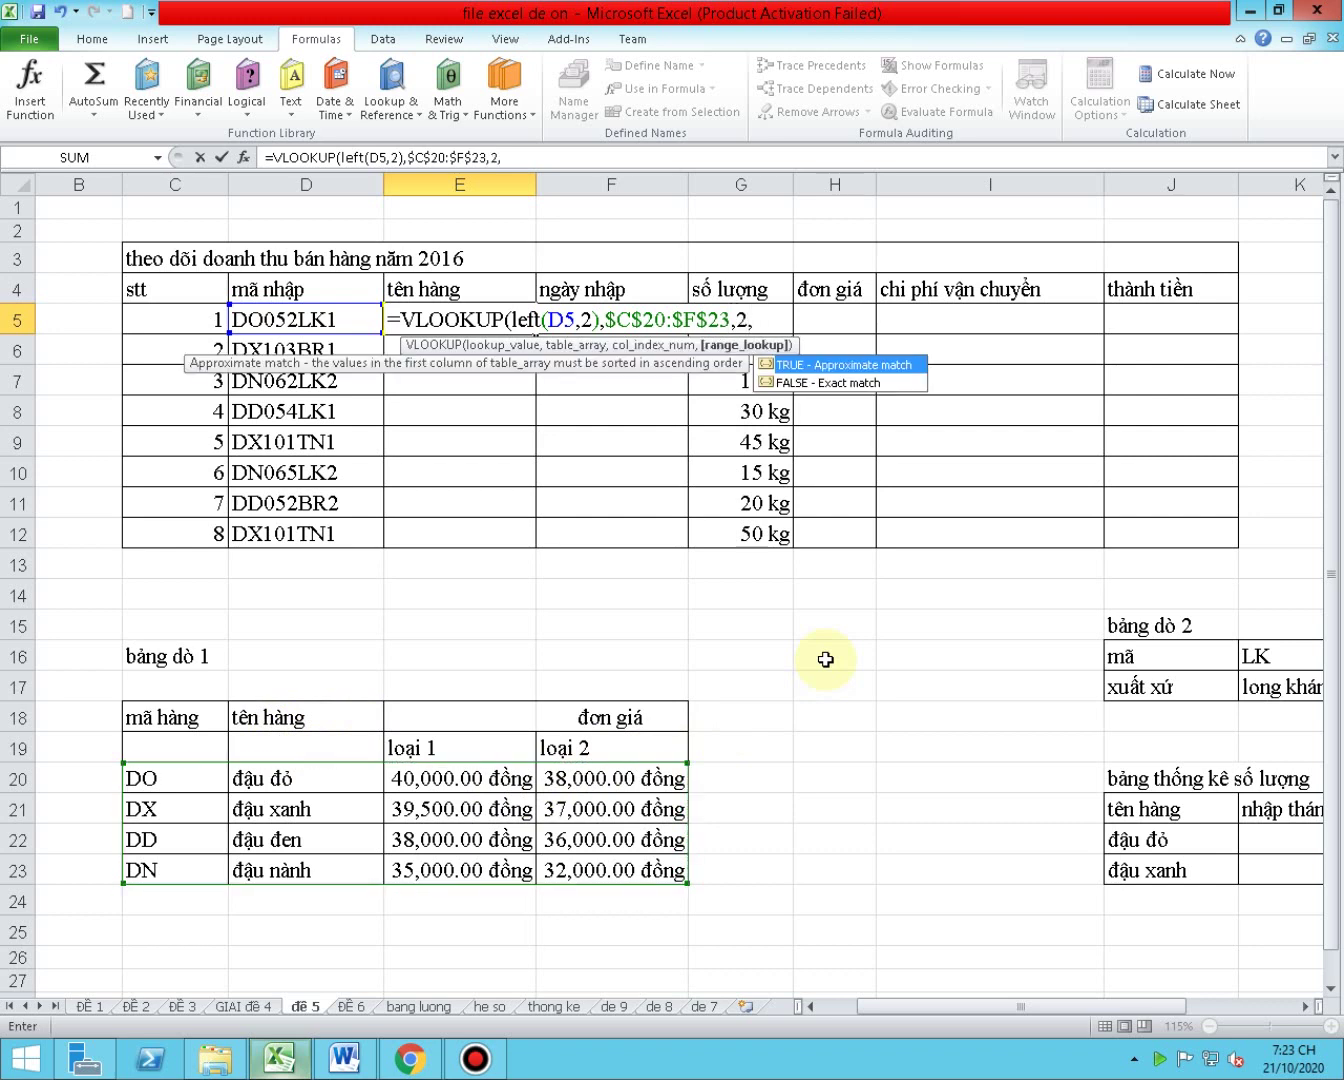
{"action": "type", "text": ")"}
{"action": "key", "text": "Return"}
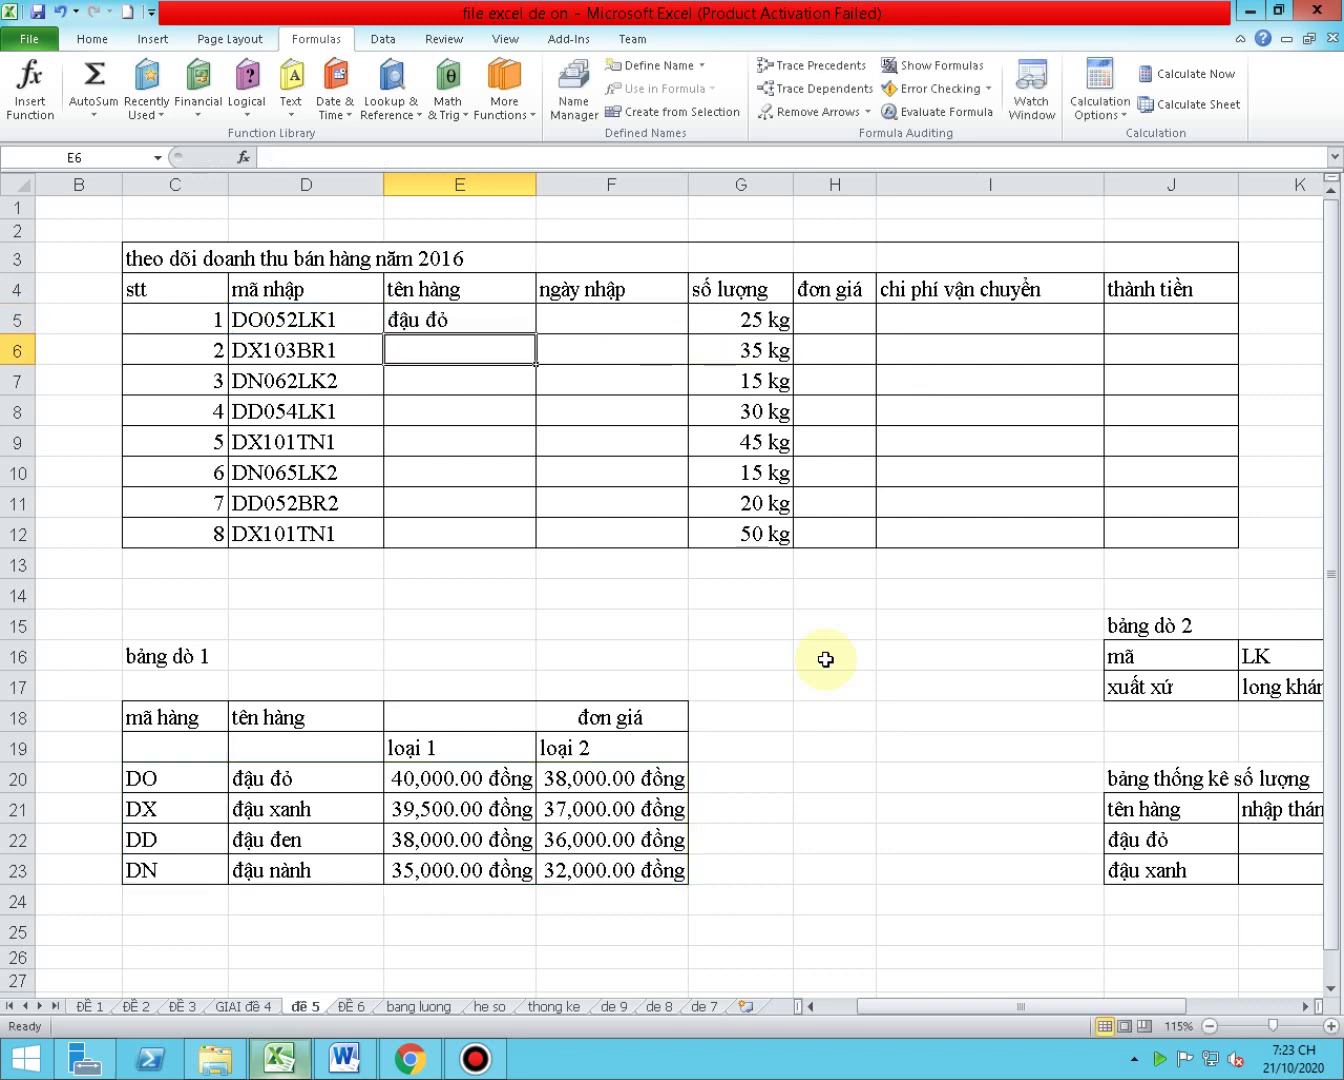
- Copy the E5 formula down to row 12 and select the results in E6:E12
{"action": "key", "text": "Up"}
{"action": "left_click_drag", "start_coordinate": [538, 334], "coordinate": [548, 534]}
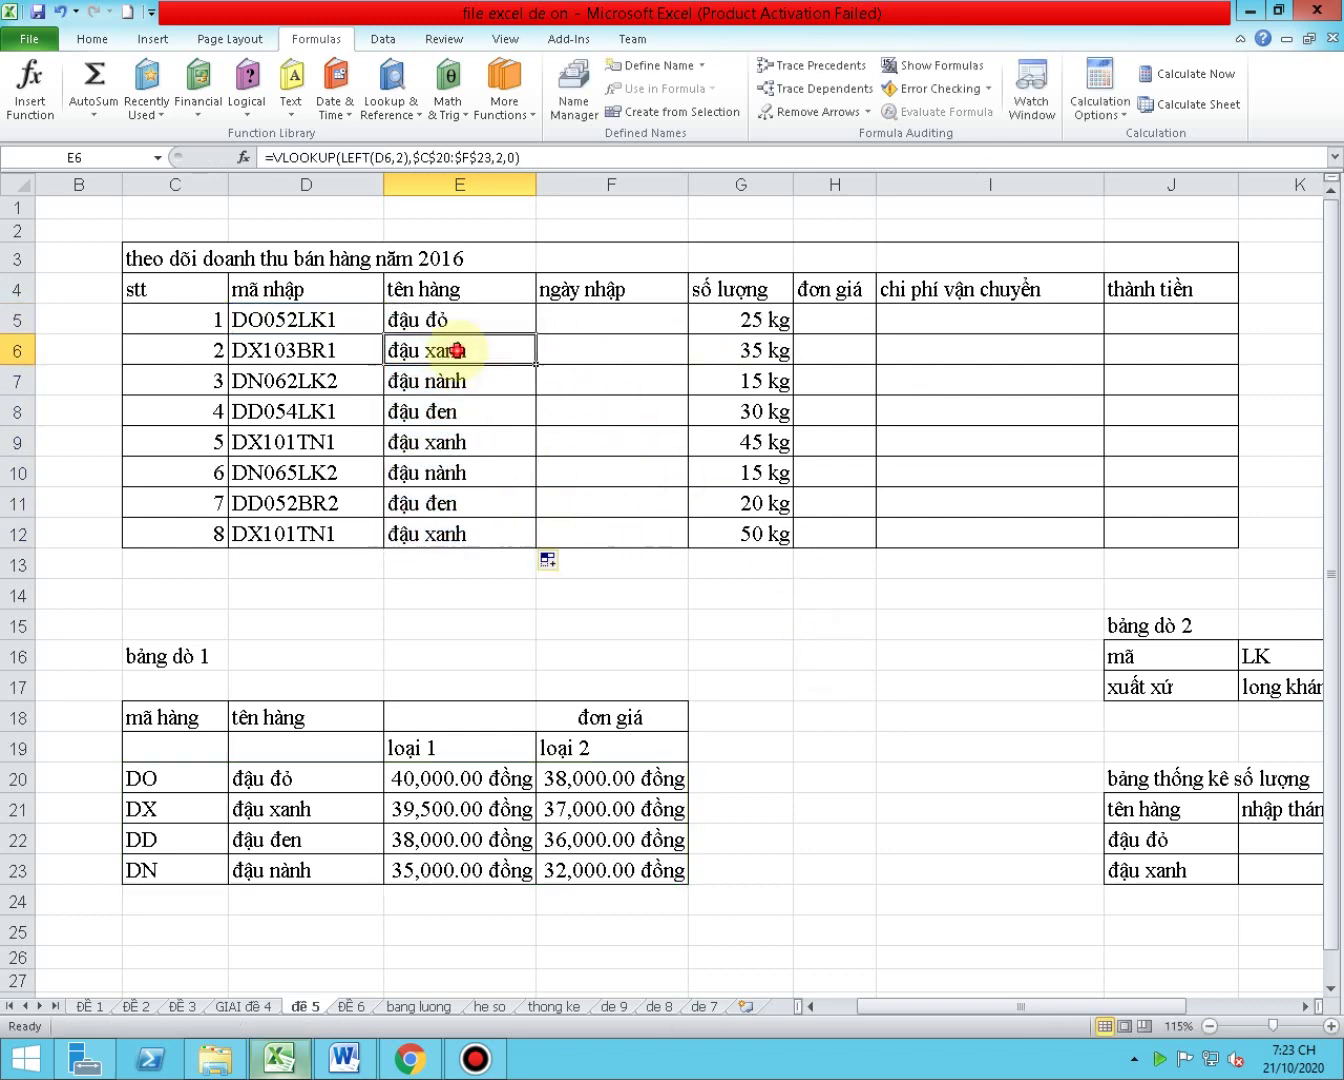
{"action": "left_click_drag", "start_coordinate": [466, 350], "coordinate": [456, 540]}
- Clear E6:E12 and extend E5's formula with &"-"& and an HLOOKUP function
{"action": "key", "text": "Delete"}
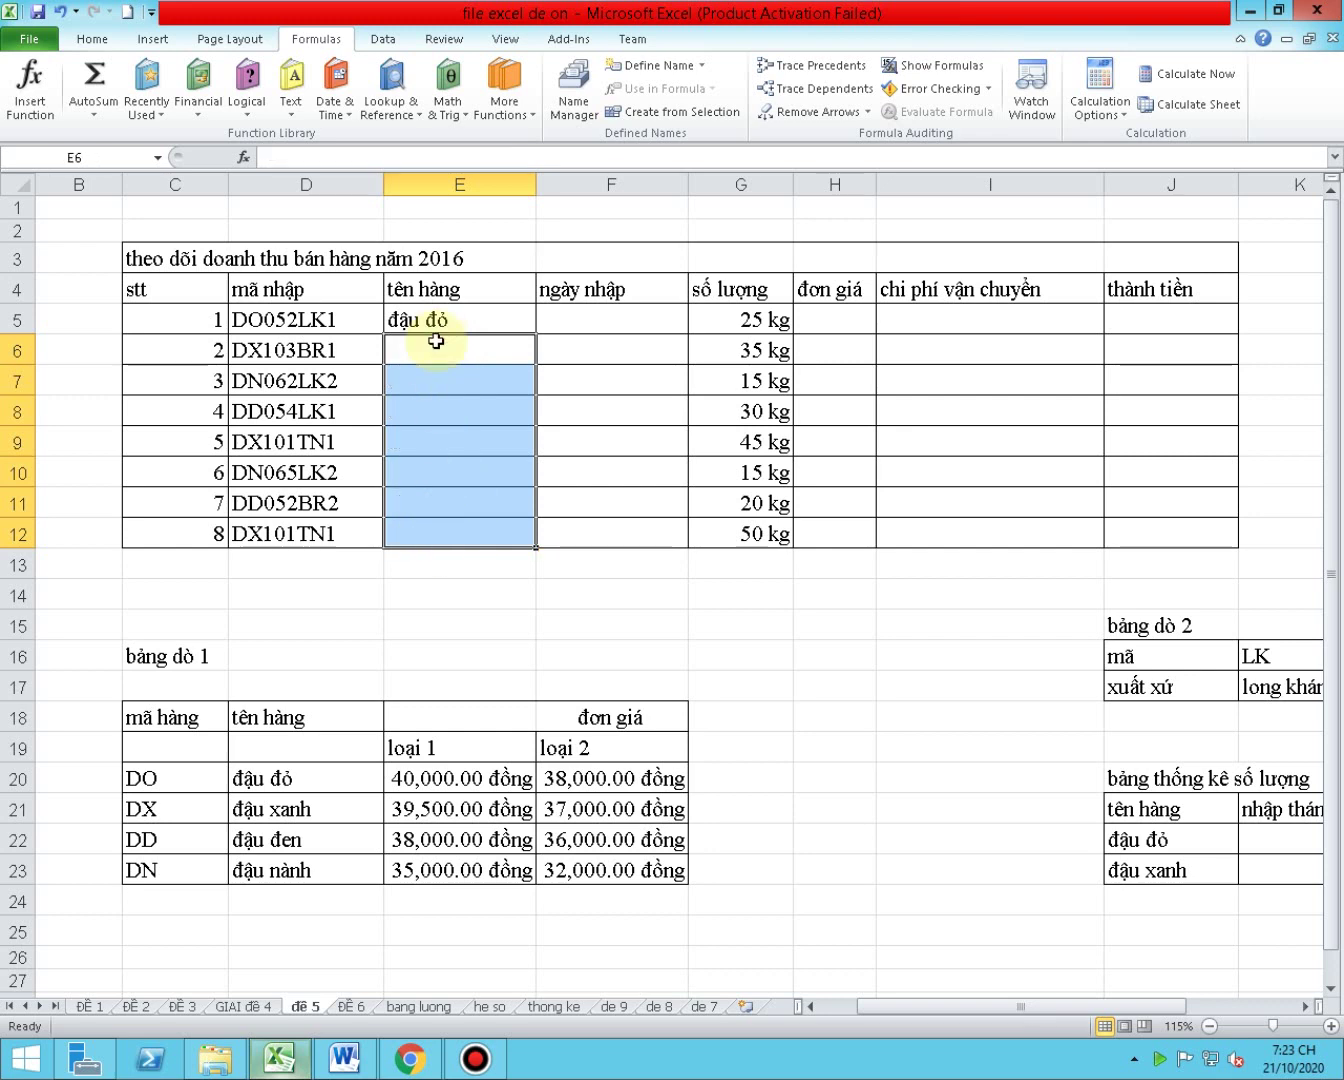
{"action": "double_click", "coordinate": [446, 320]}
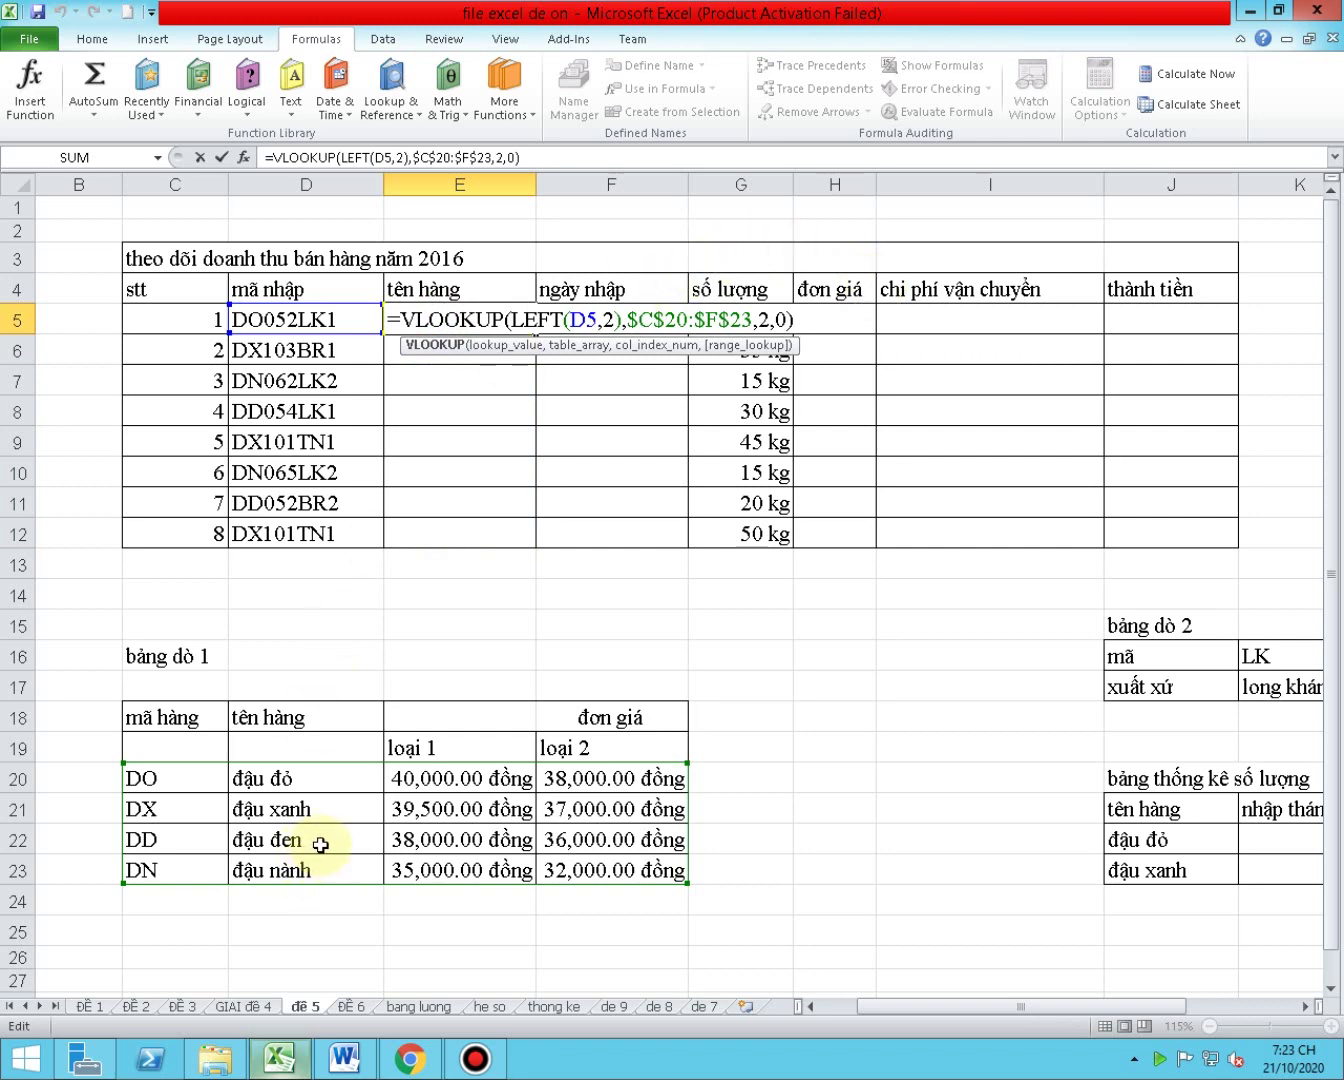
{"action": "left_click", "coordinate": [813, 314]}
{"action": "type", "text": "&\"-\"&"}
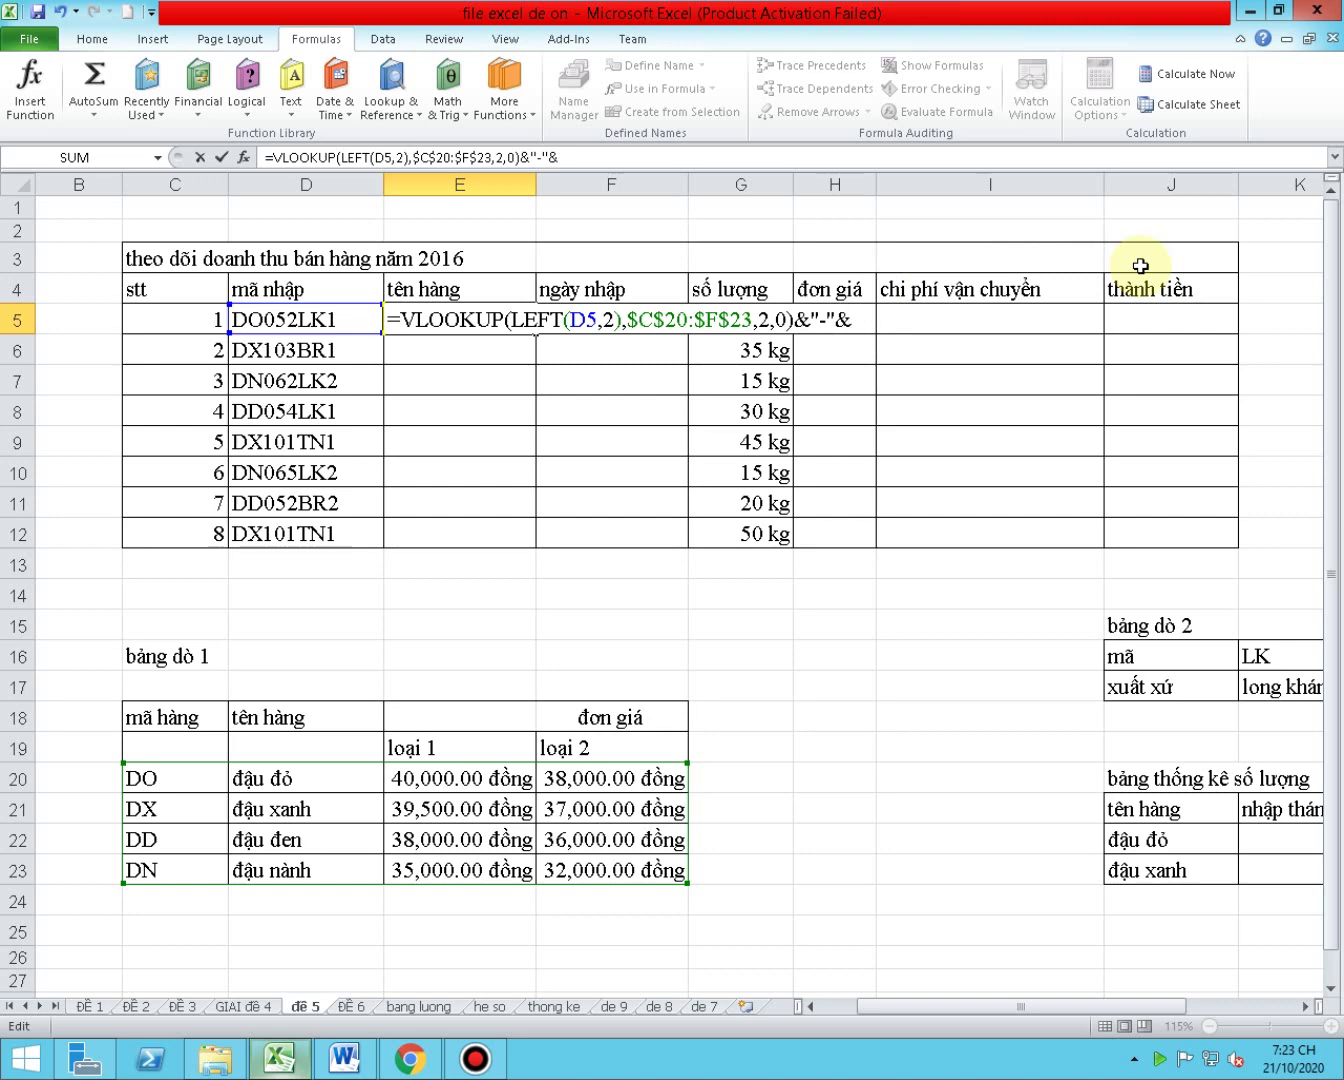
{"action": "type", "text": "hlo"}
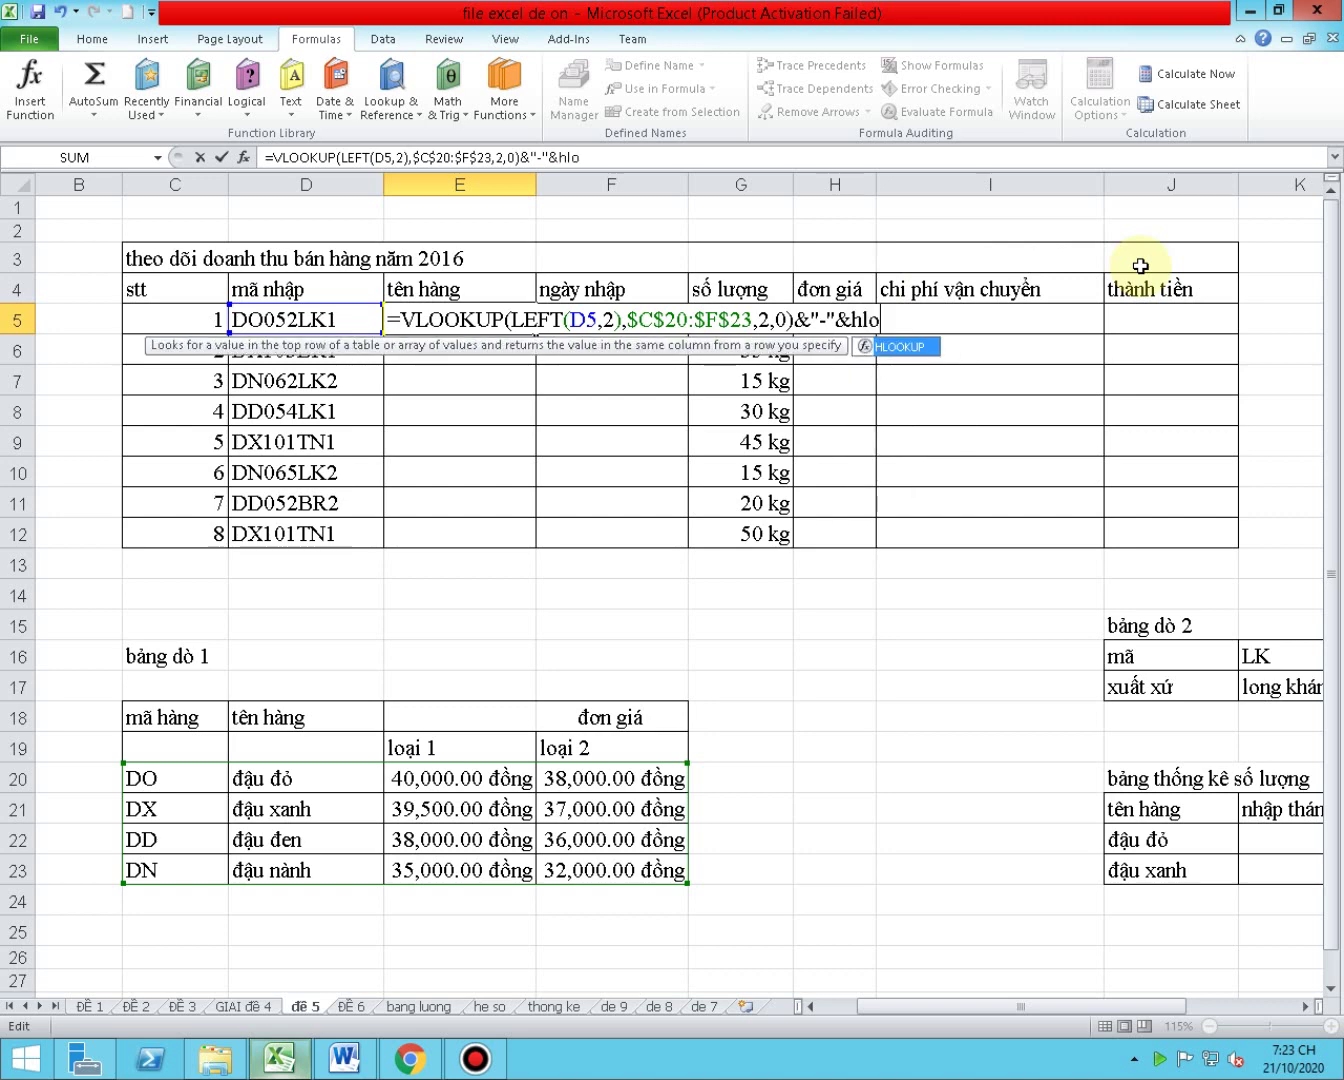
{"action": "double_click", "coordinate": [900, 346]}
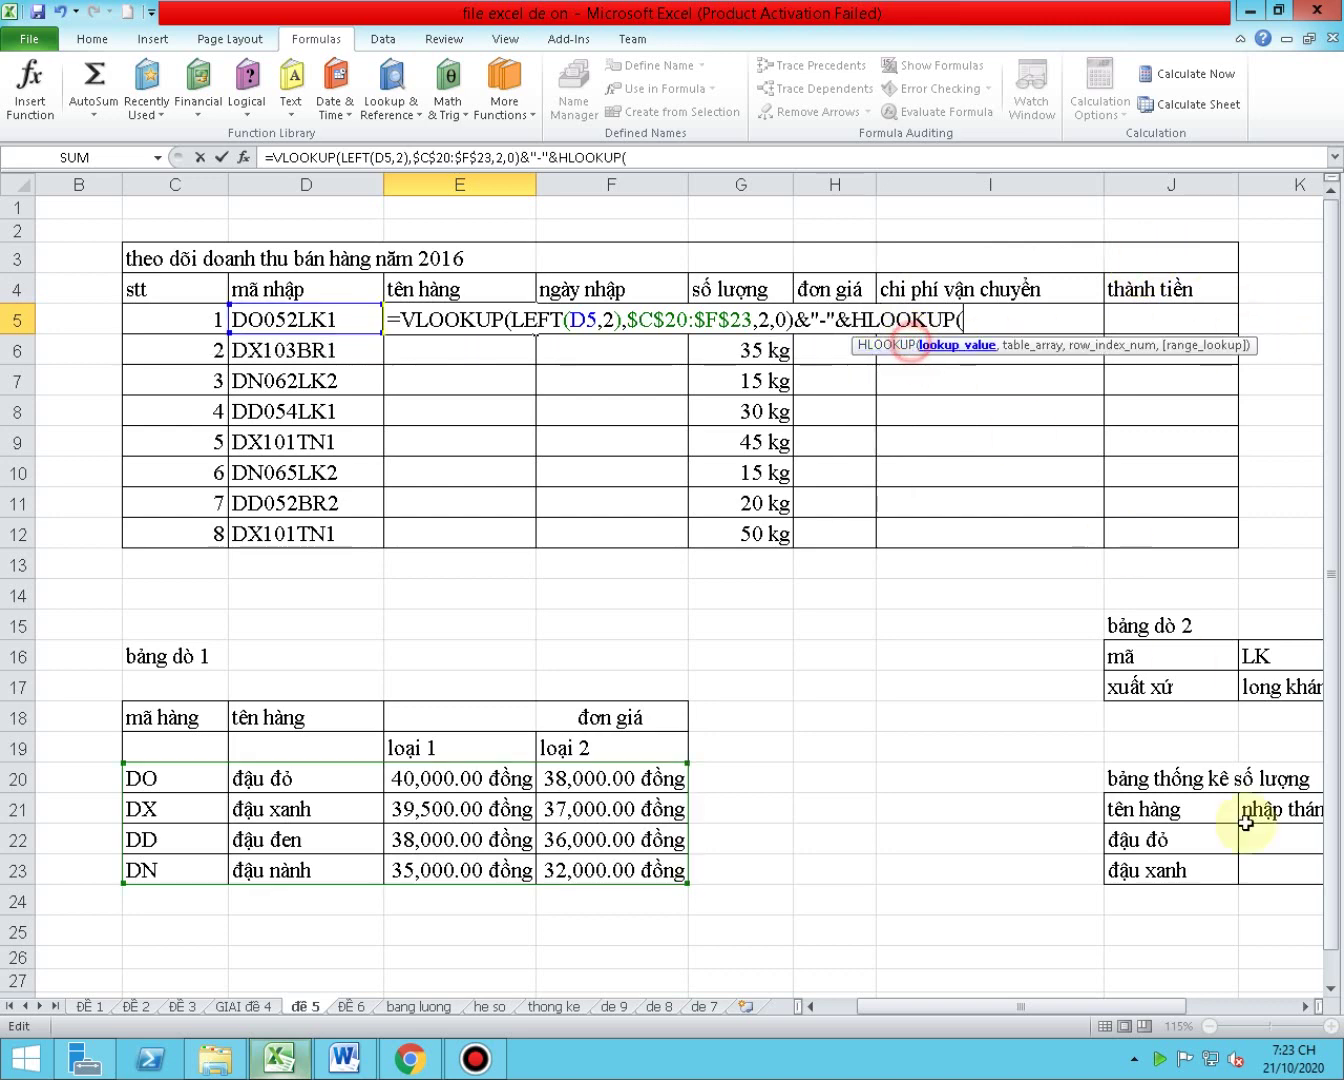
- Add MID(D5, as the HLOOKUP lookup value, checking the exam PDF's requirement midway
{"action": "left_click", "coordinate": [1305, 1007]}
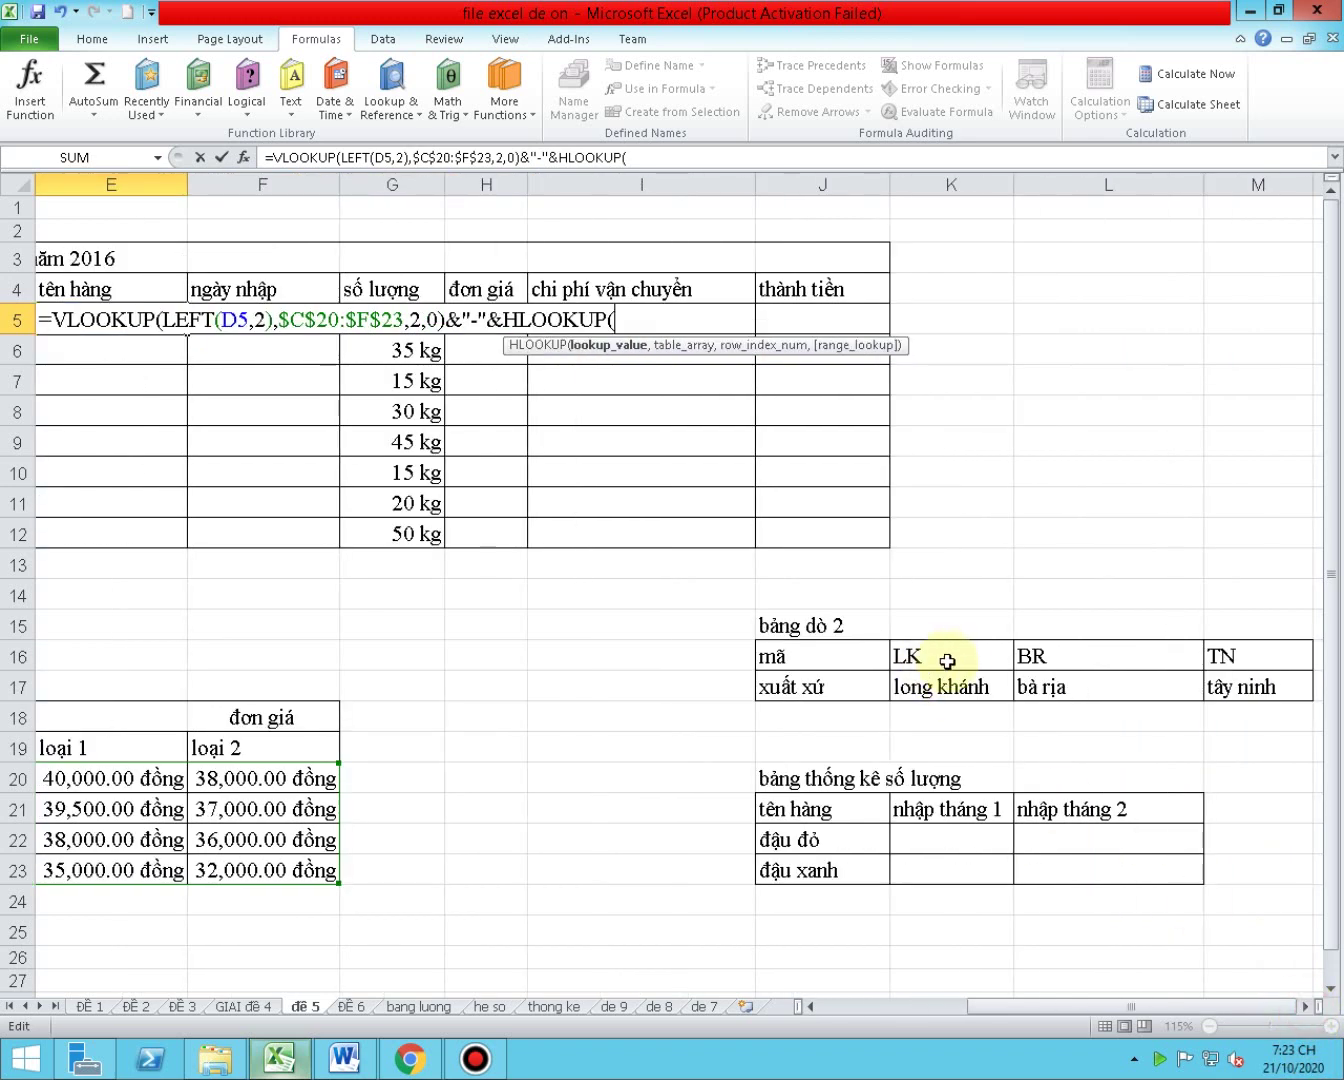
{"action": "left_click_drag", "start_coordinate": [1039, 1004], "coordinate": [965, 1005]}
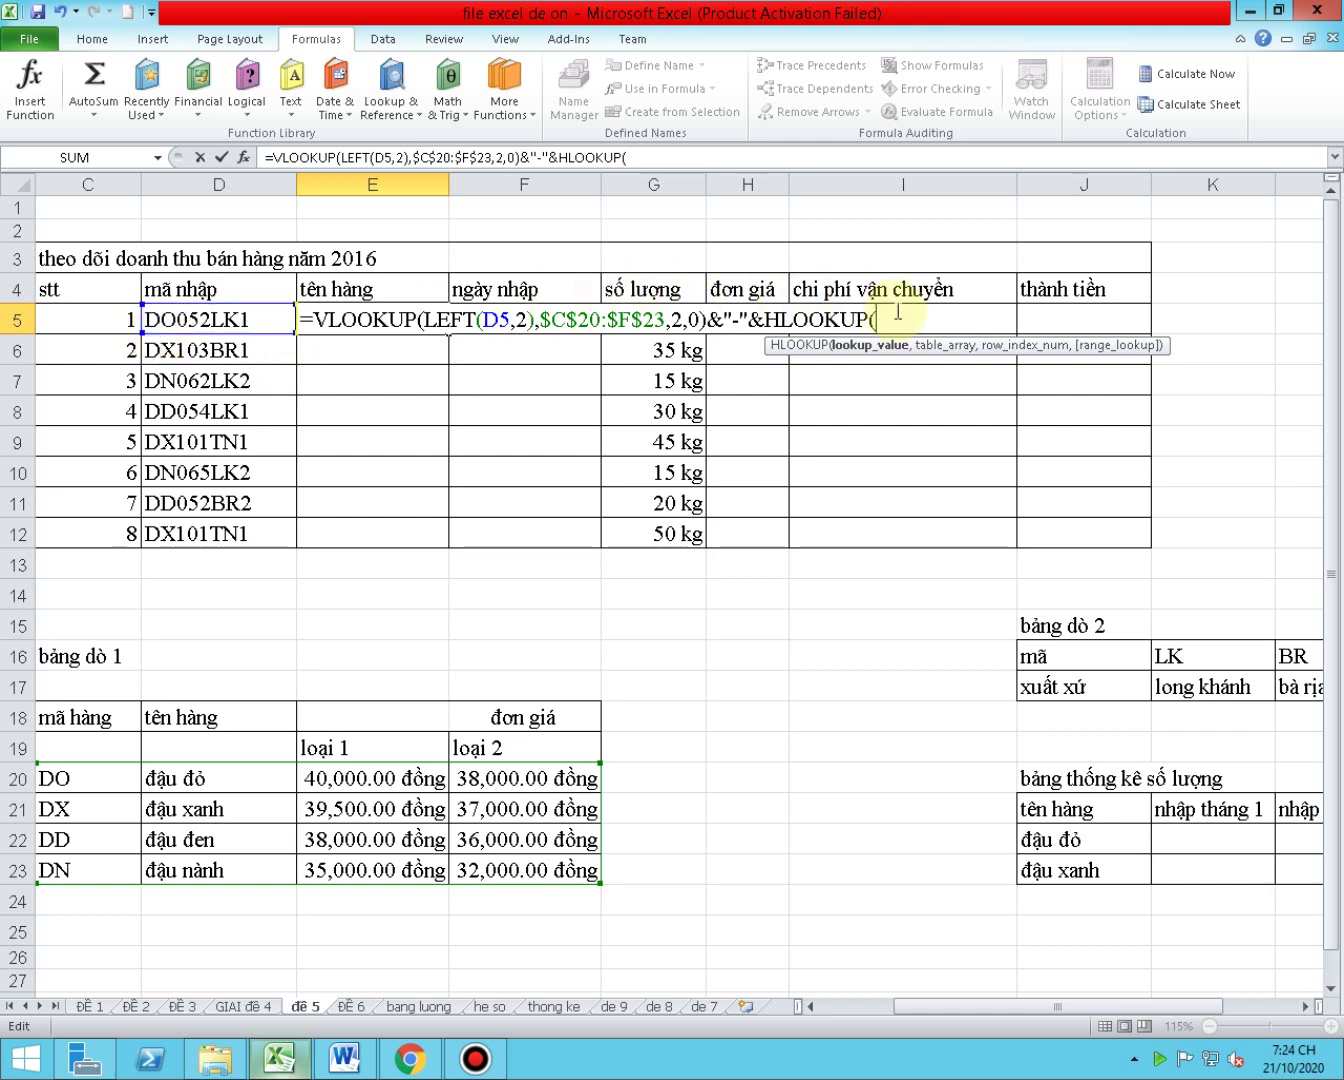
{"action": "type", "text": "mid("}
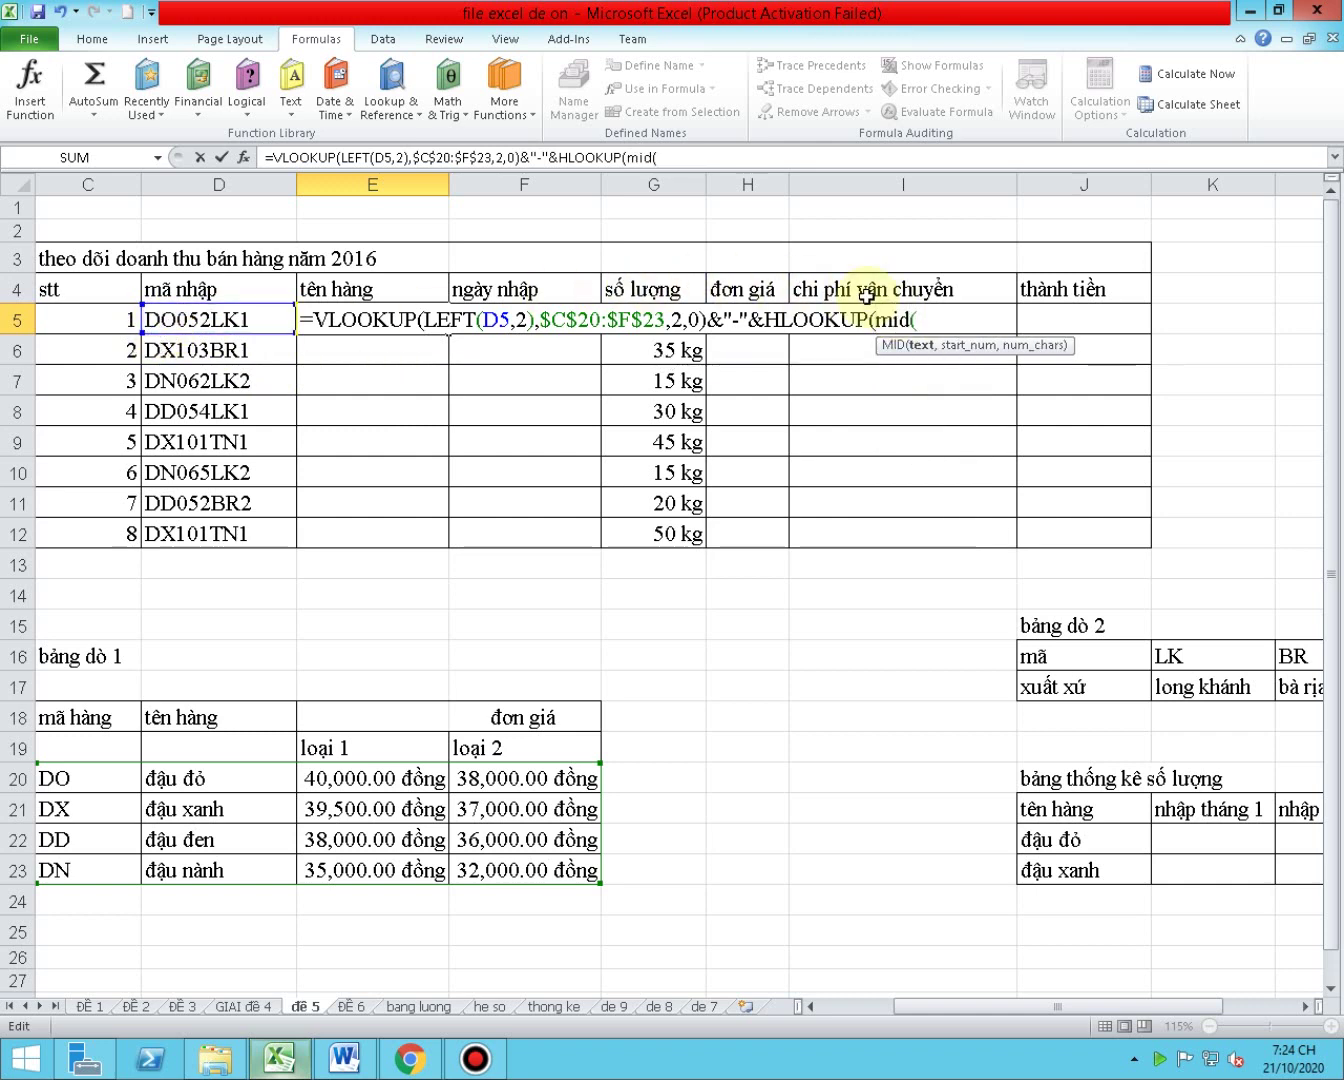
{"action": "left_click", "coordinate": [204, 321]}
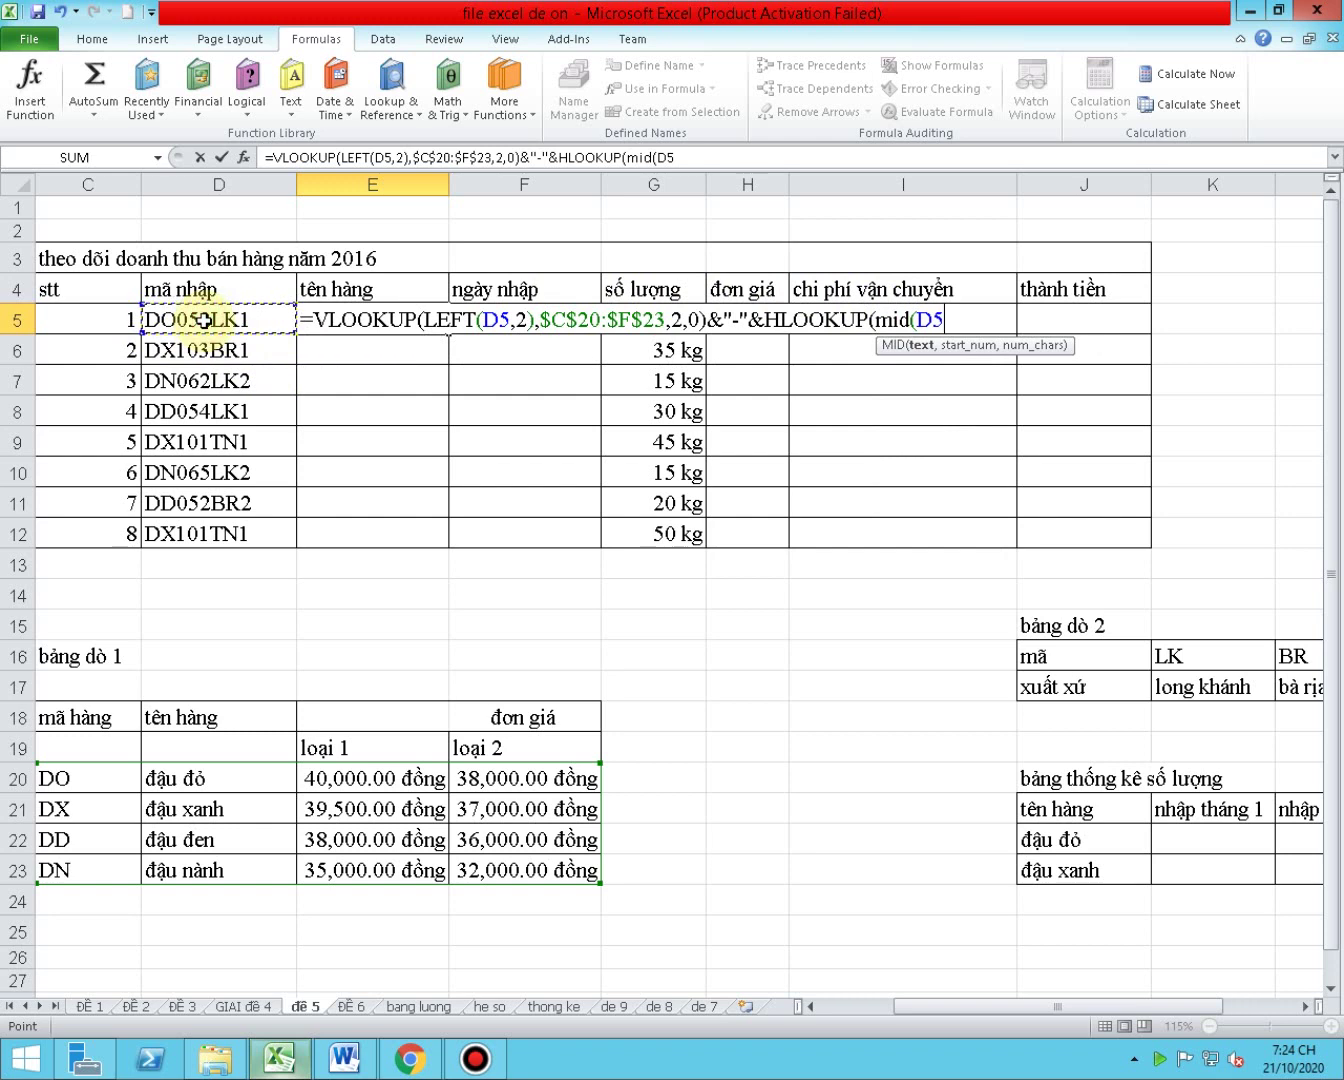
{"action": "type", "text": ","}
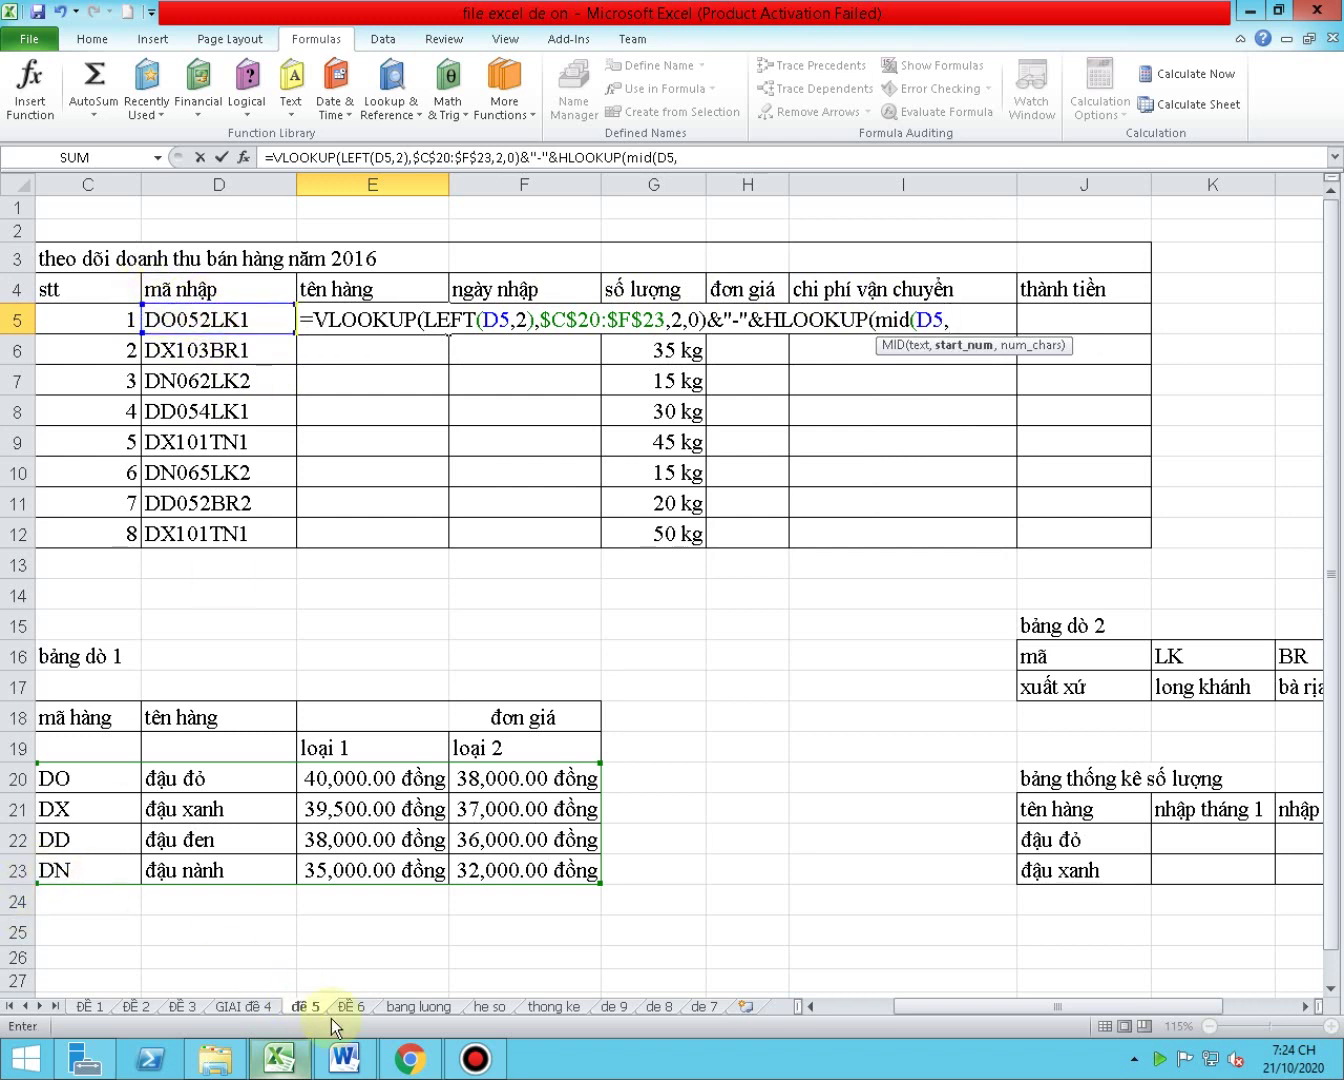
{"action": "left_click", "coordinate": [409, 1058]}
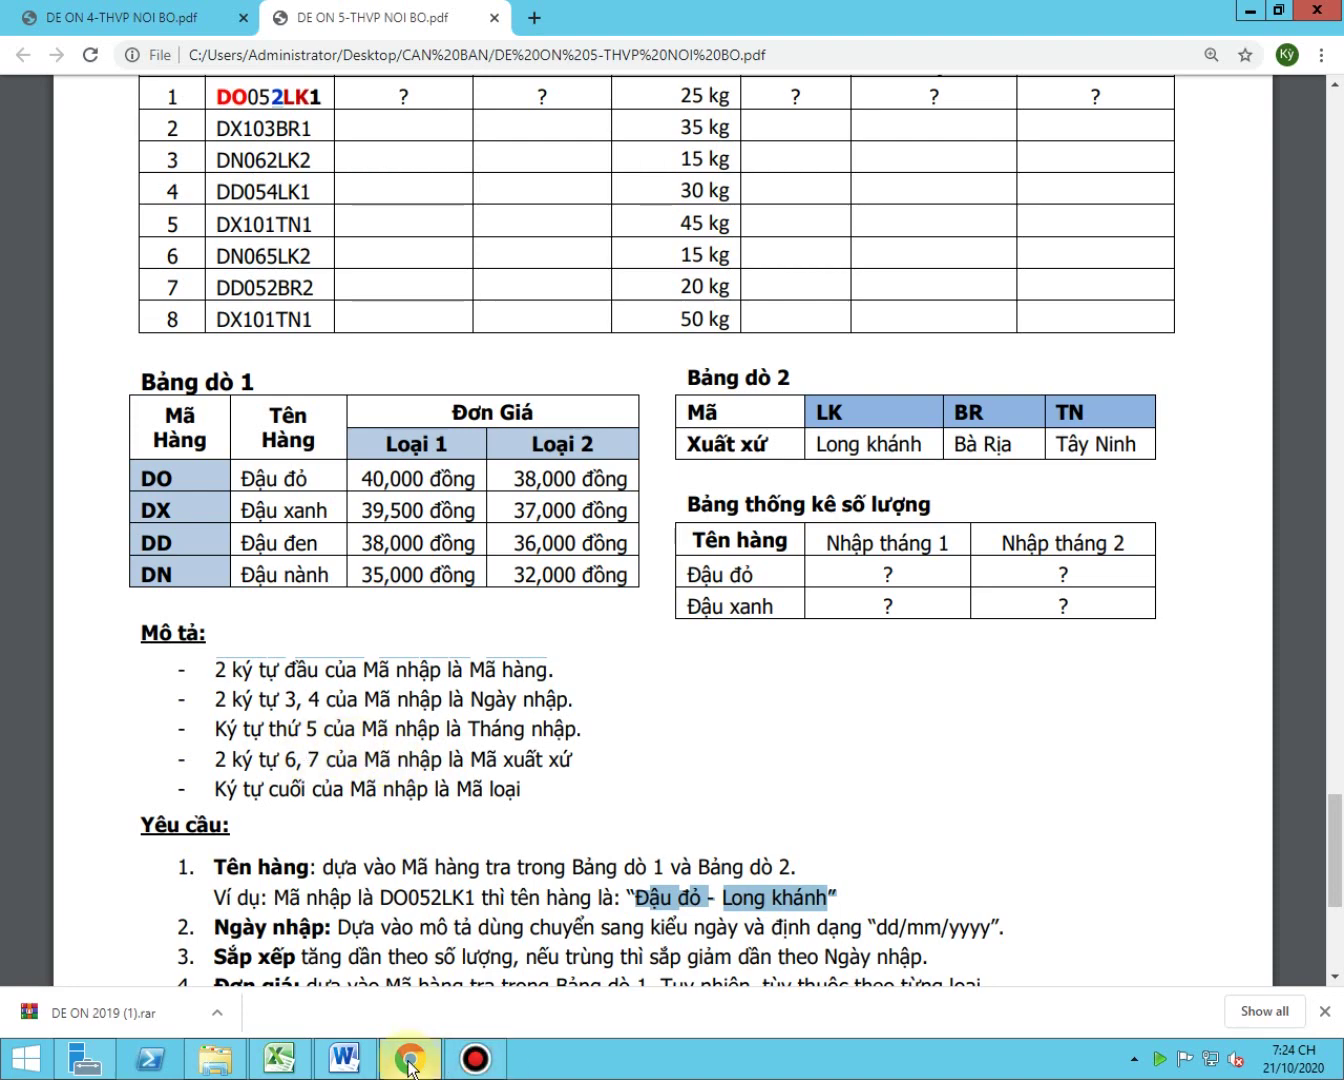
{"action": "left_click", "coordinate": [280, 1059]}
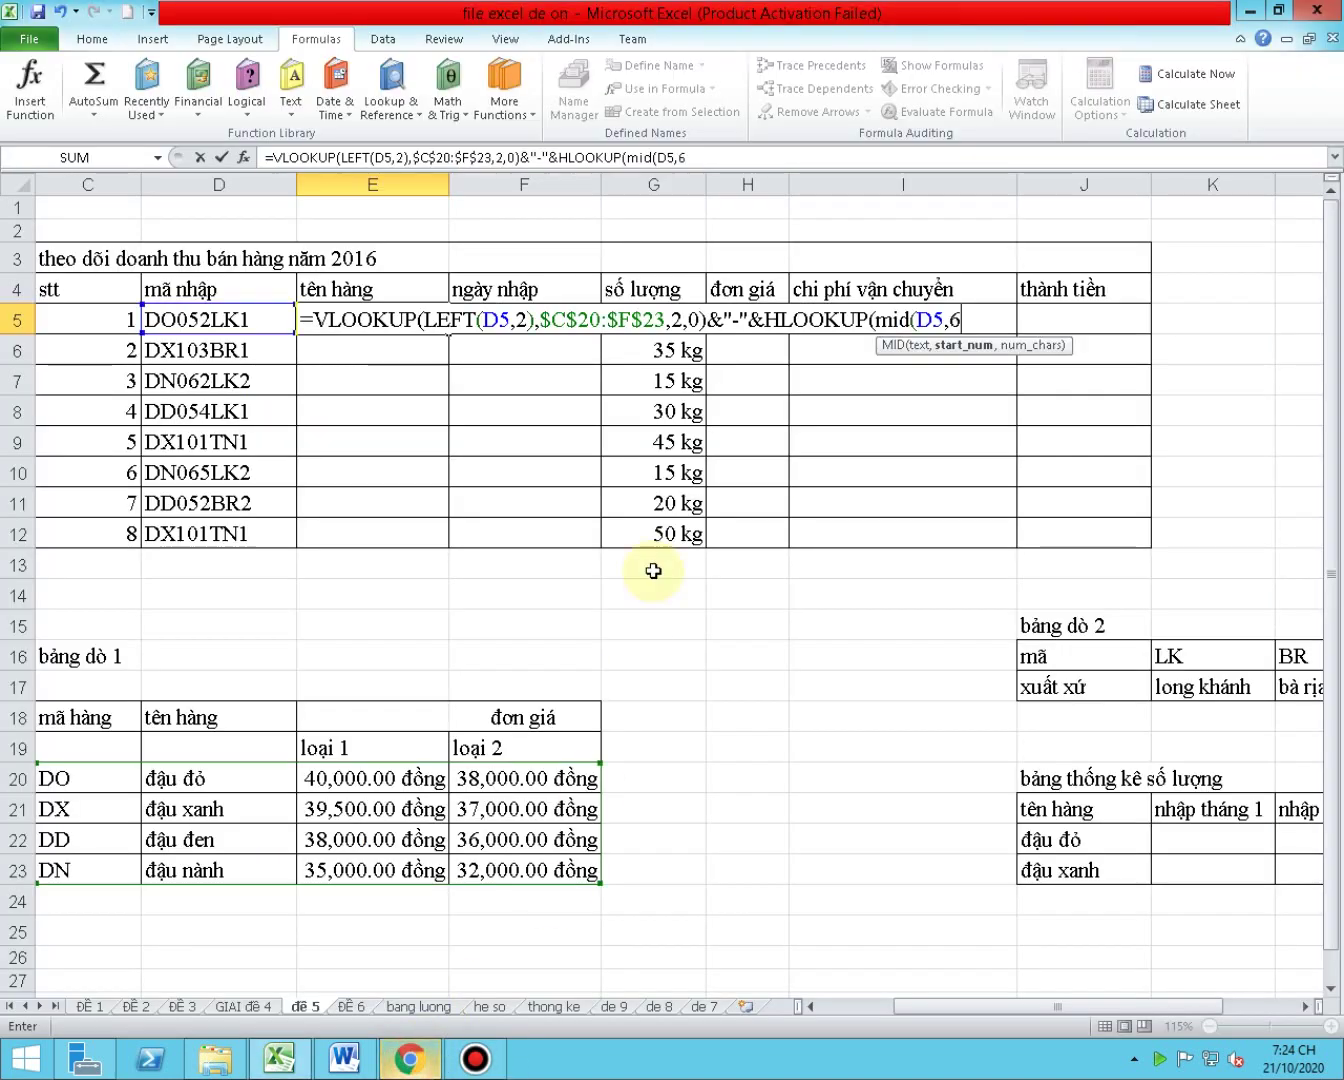
- Finish E5 with HLOOKUP(MID(D5,6,2),$K$16:$M$17,2,0) and commit it, which returns #N/A
{"action": "type", "text": ",2"}
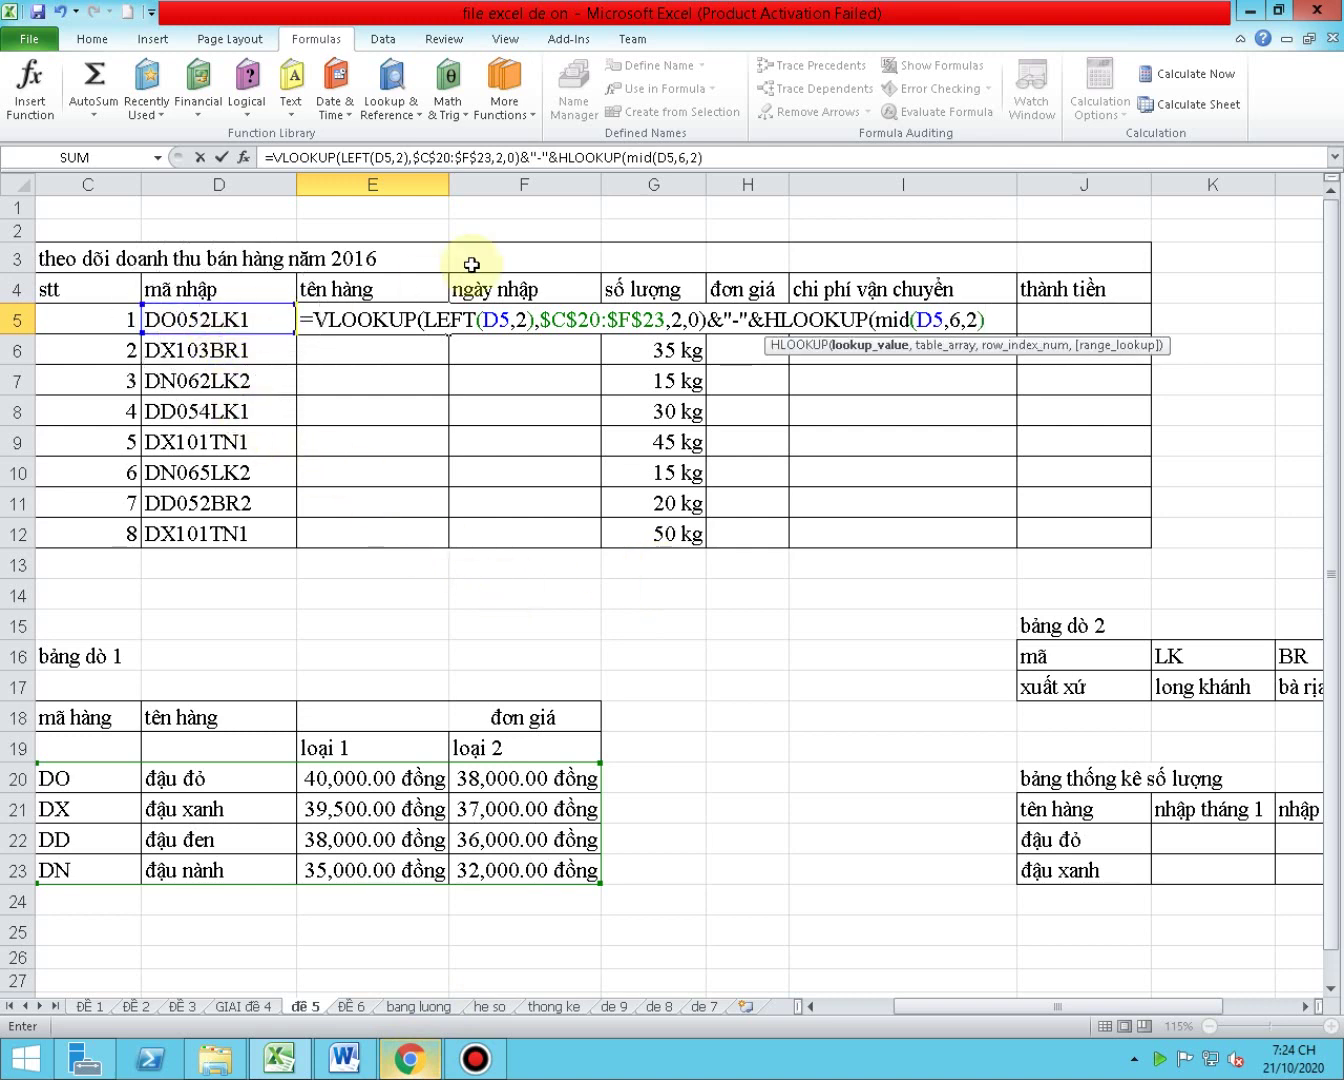
{"action": "type", "text": ","}
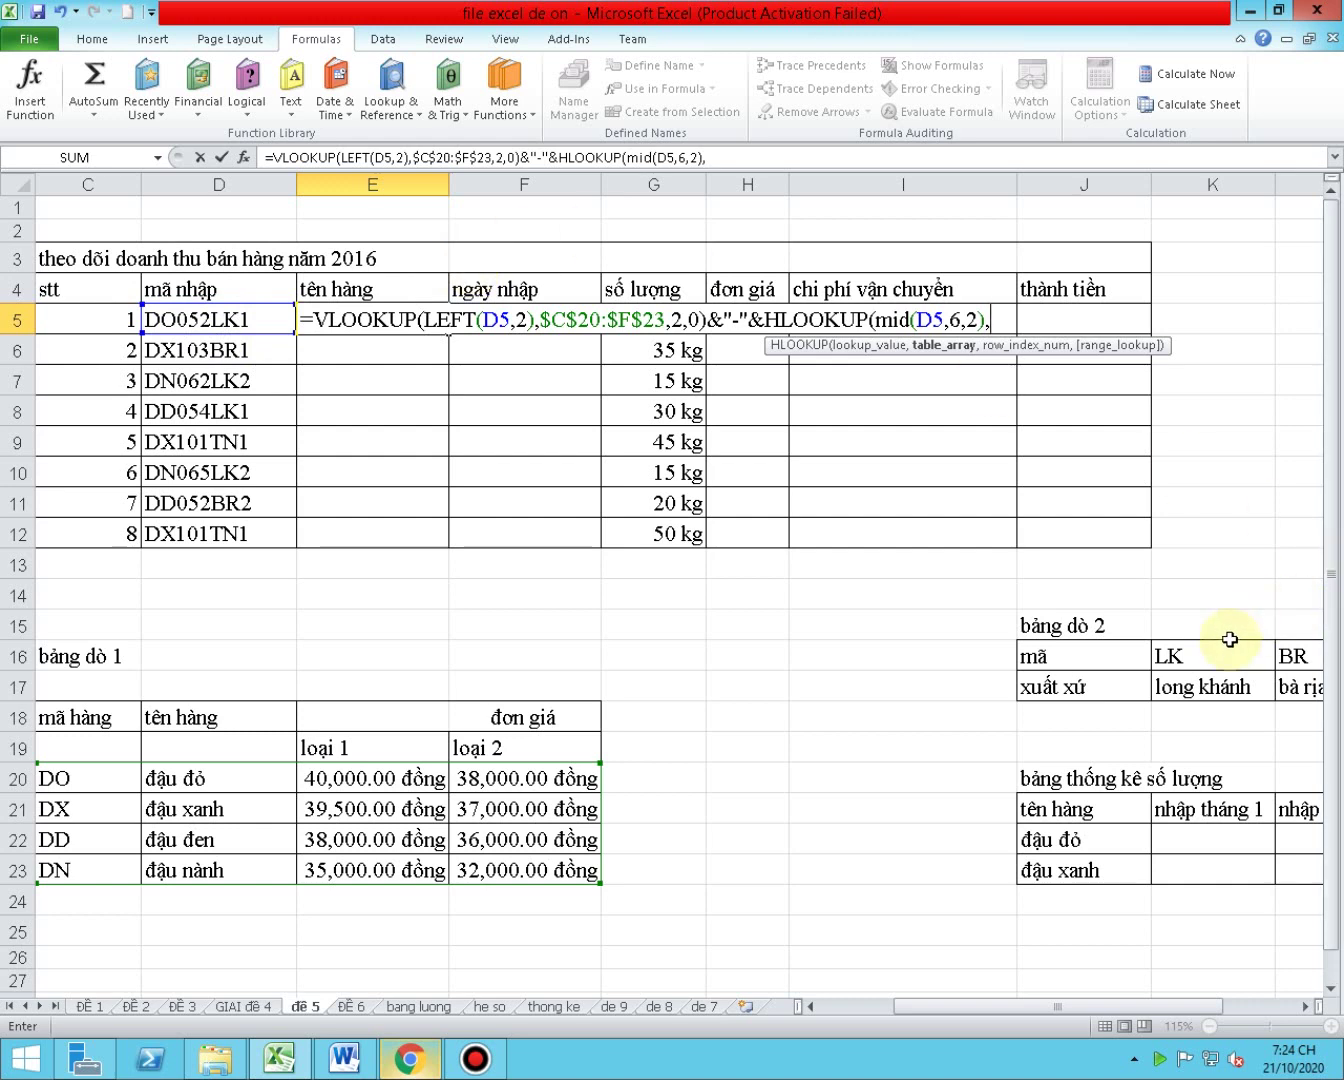
{"action": "left_click", "coordinate": [1214, 656]}
{"action": "left_click_drag", "start_coordinate": [1249, 657], "coordinate": [1340, 690]}
{"action": "left_click_drag", "start_coordinate": [1216, 684], "coordinate": [1124, 694]}
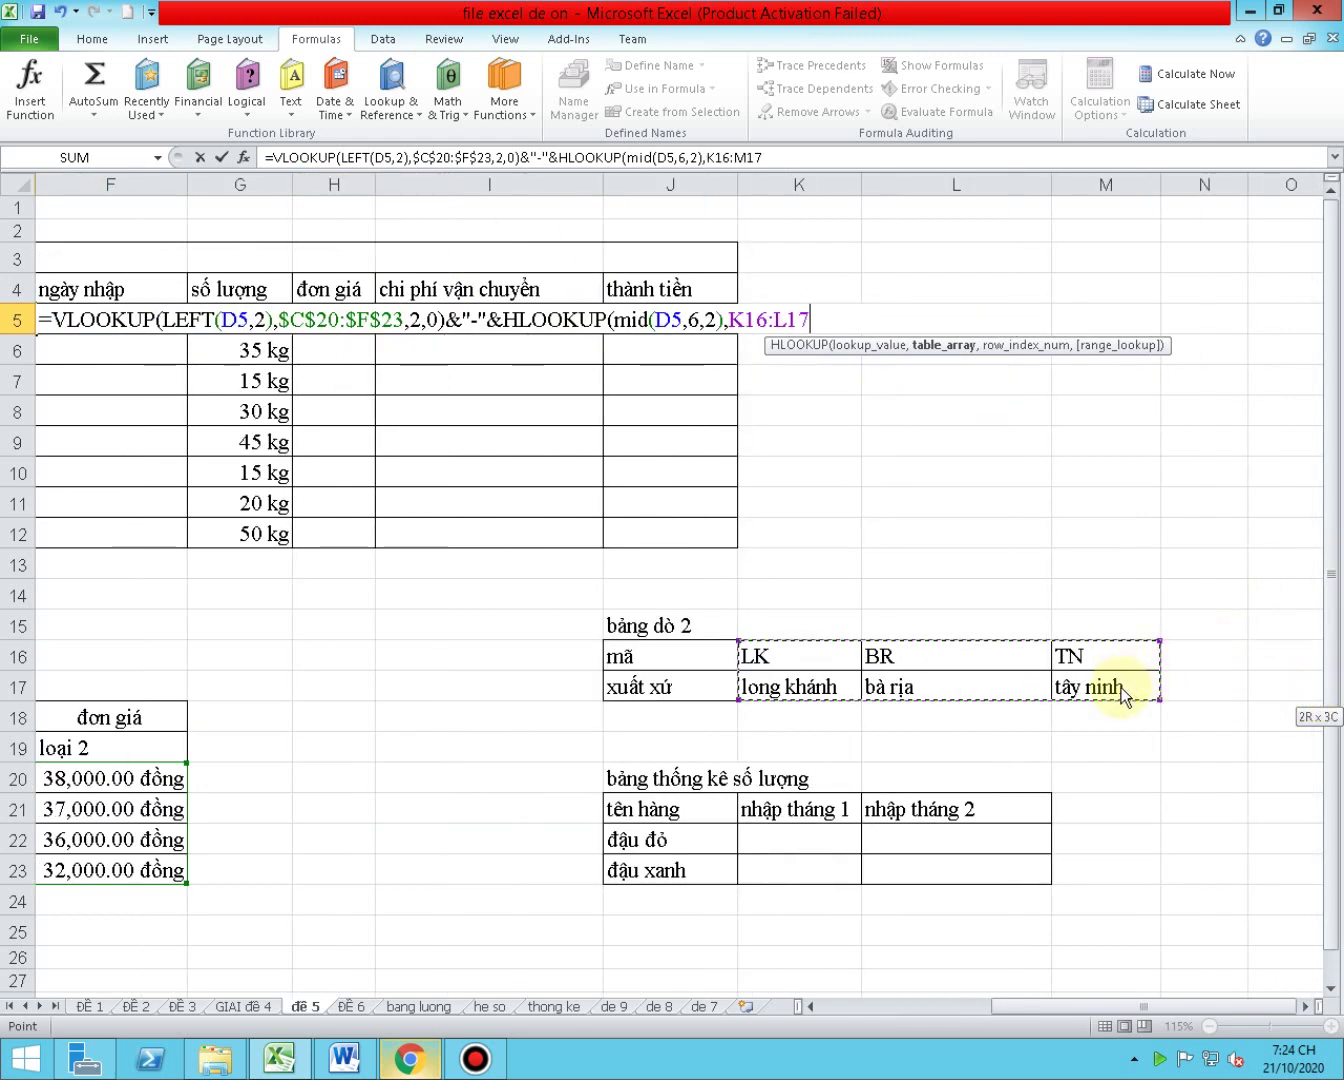
{"action": "key", "text": "F4"}
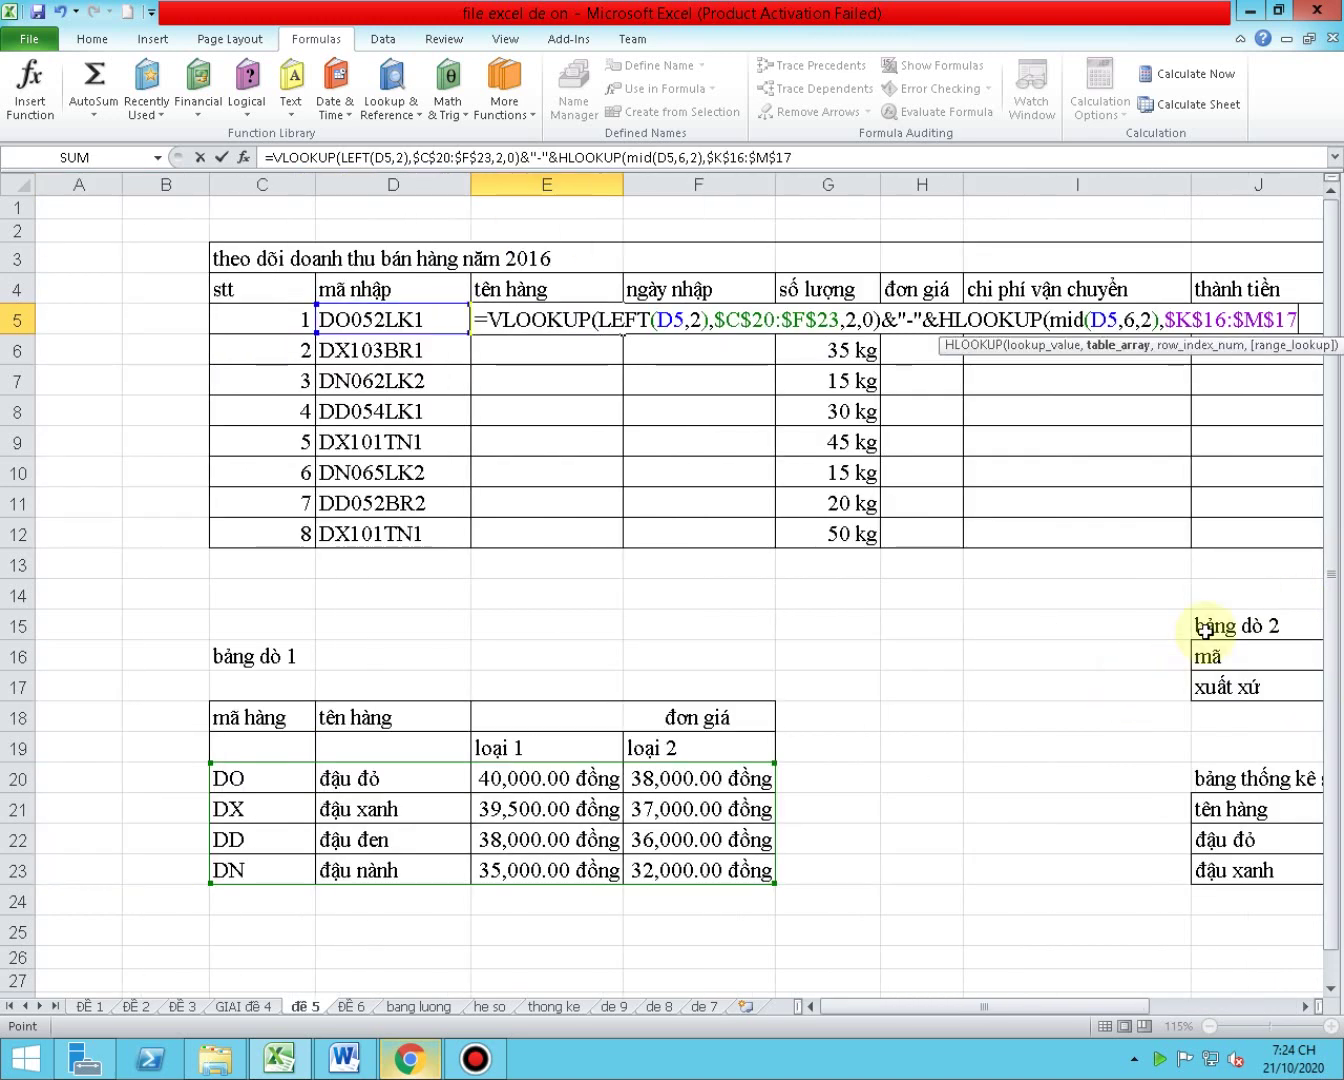
{"action": "type", "text": ",2,"}
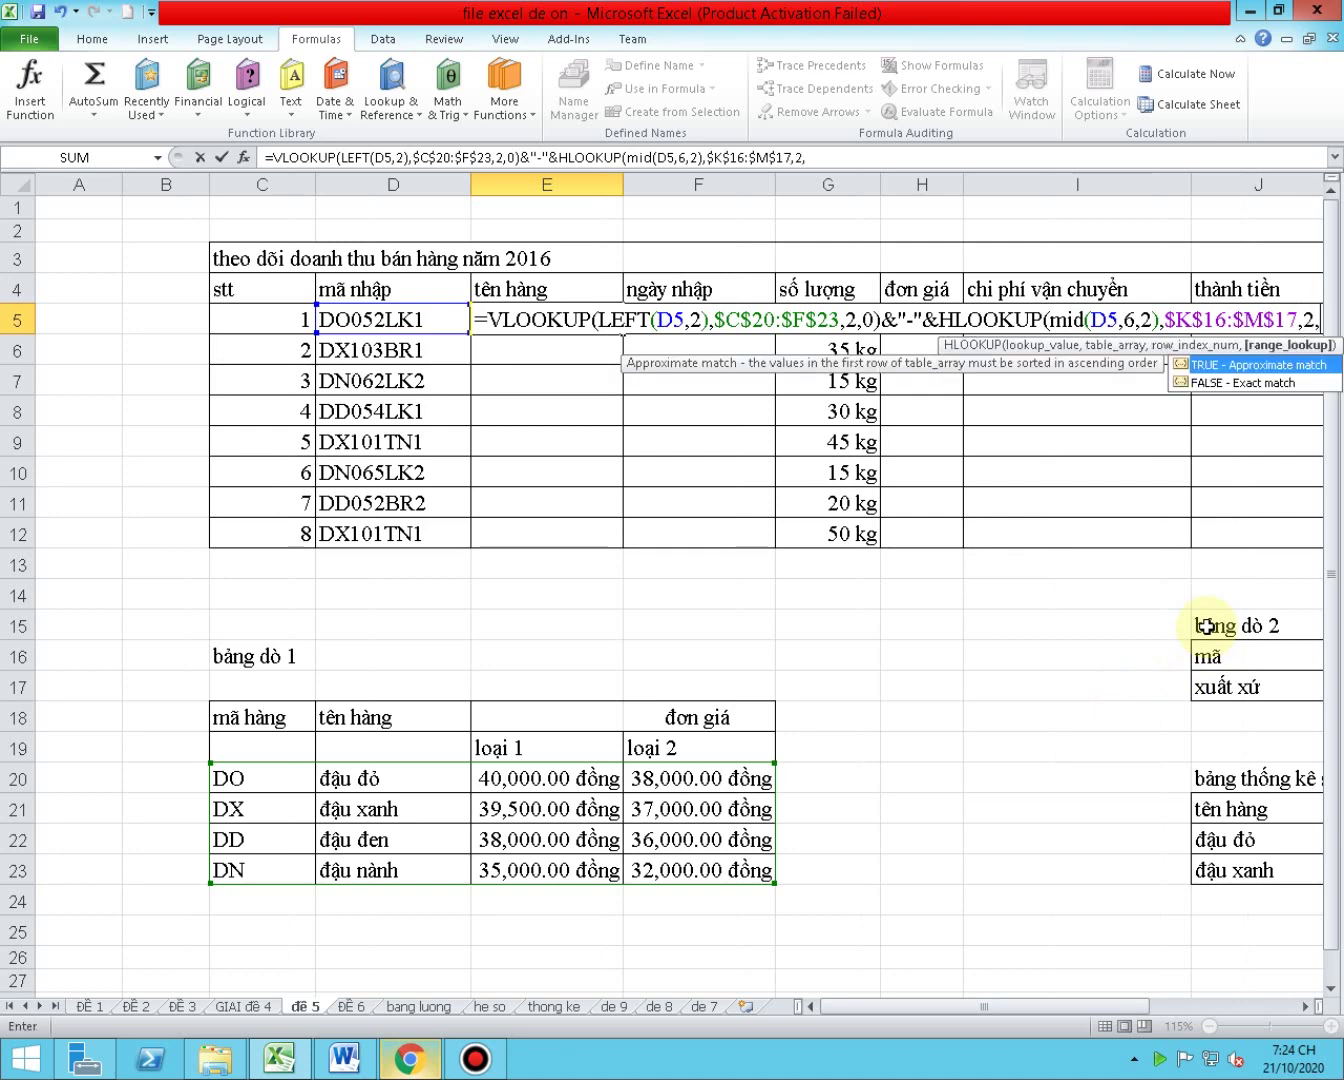
{"action": "type", "text": "0)"}
{"action": "key", "text": "Return"}
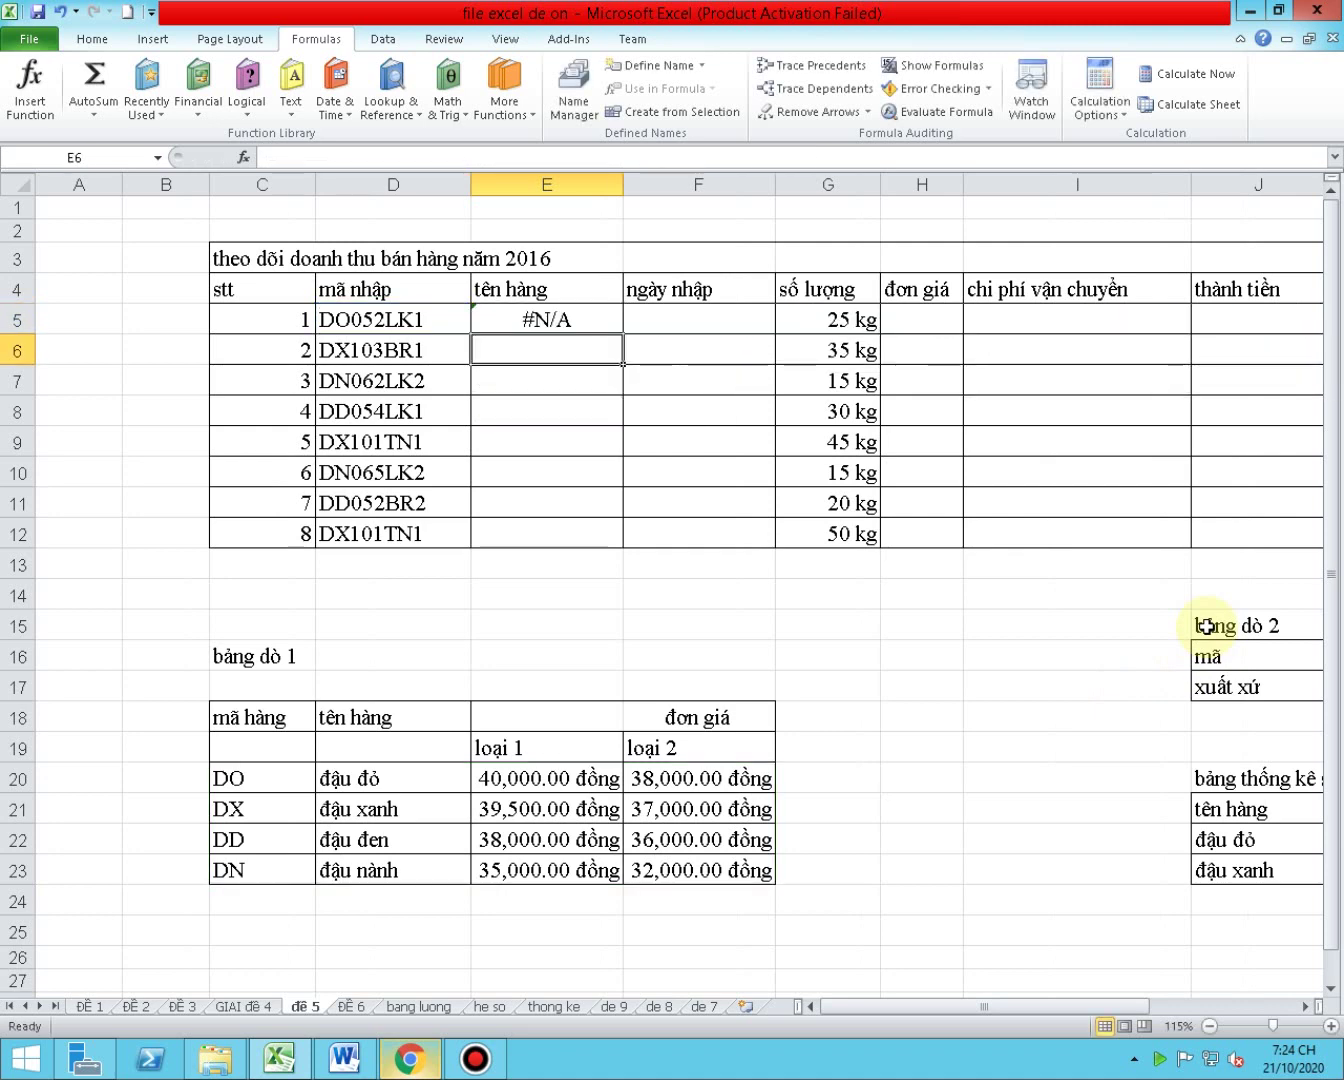
{"action": "key", "text": "Up"}
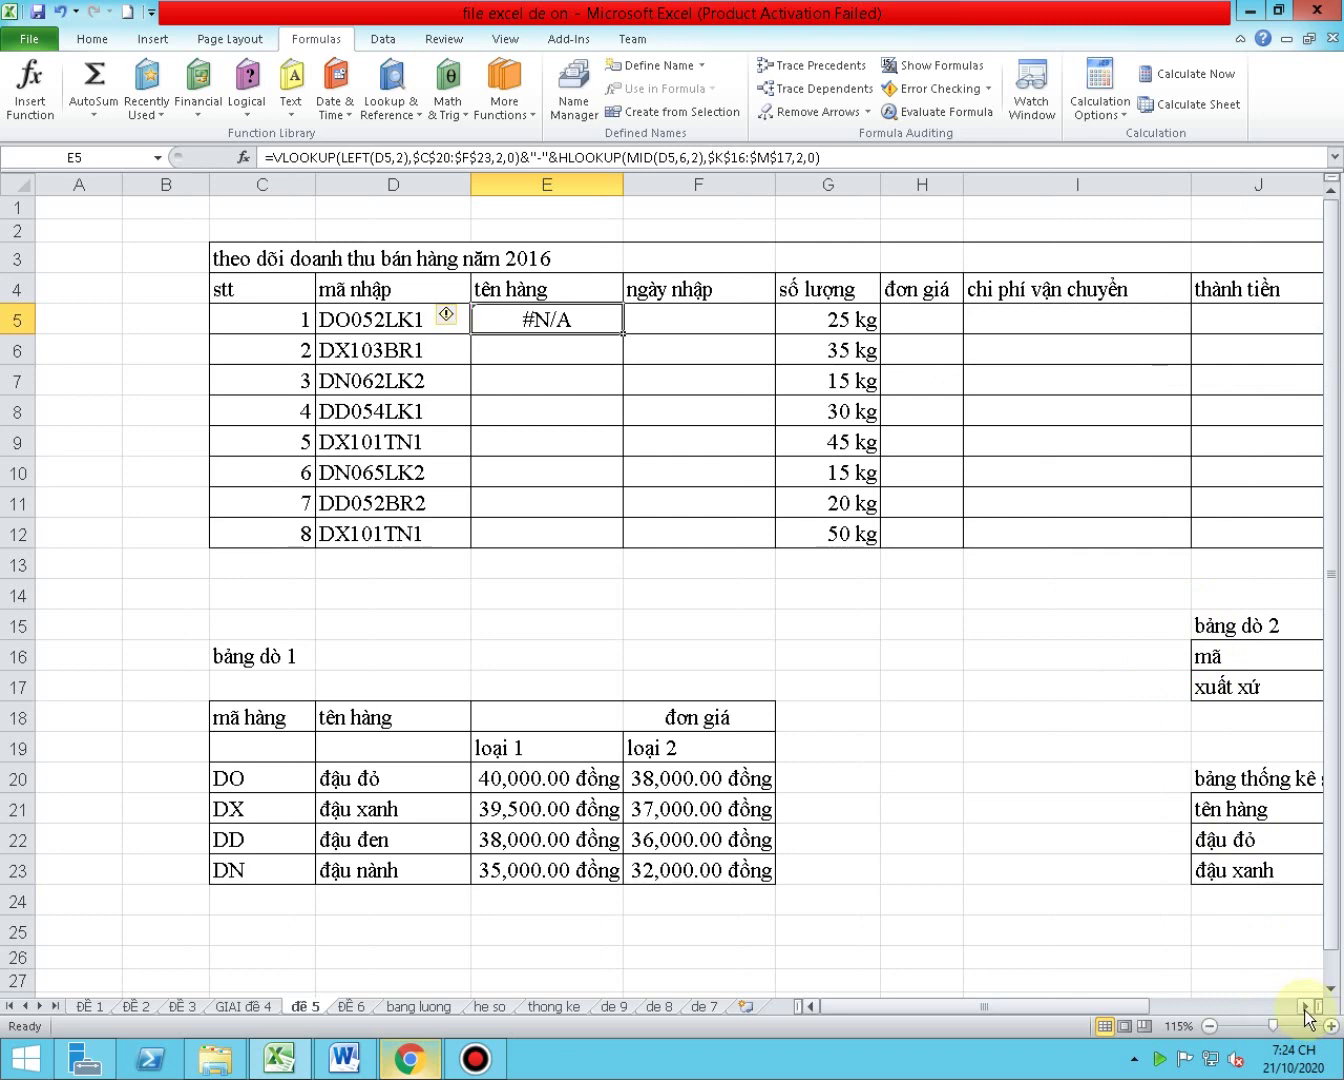
{"action": "left_click", "coordinate": [1305, 1006]}
{"action": "left_click", "coordinate": [1305, 1006]}
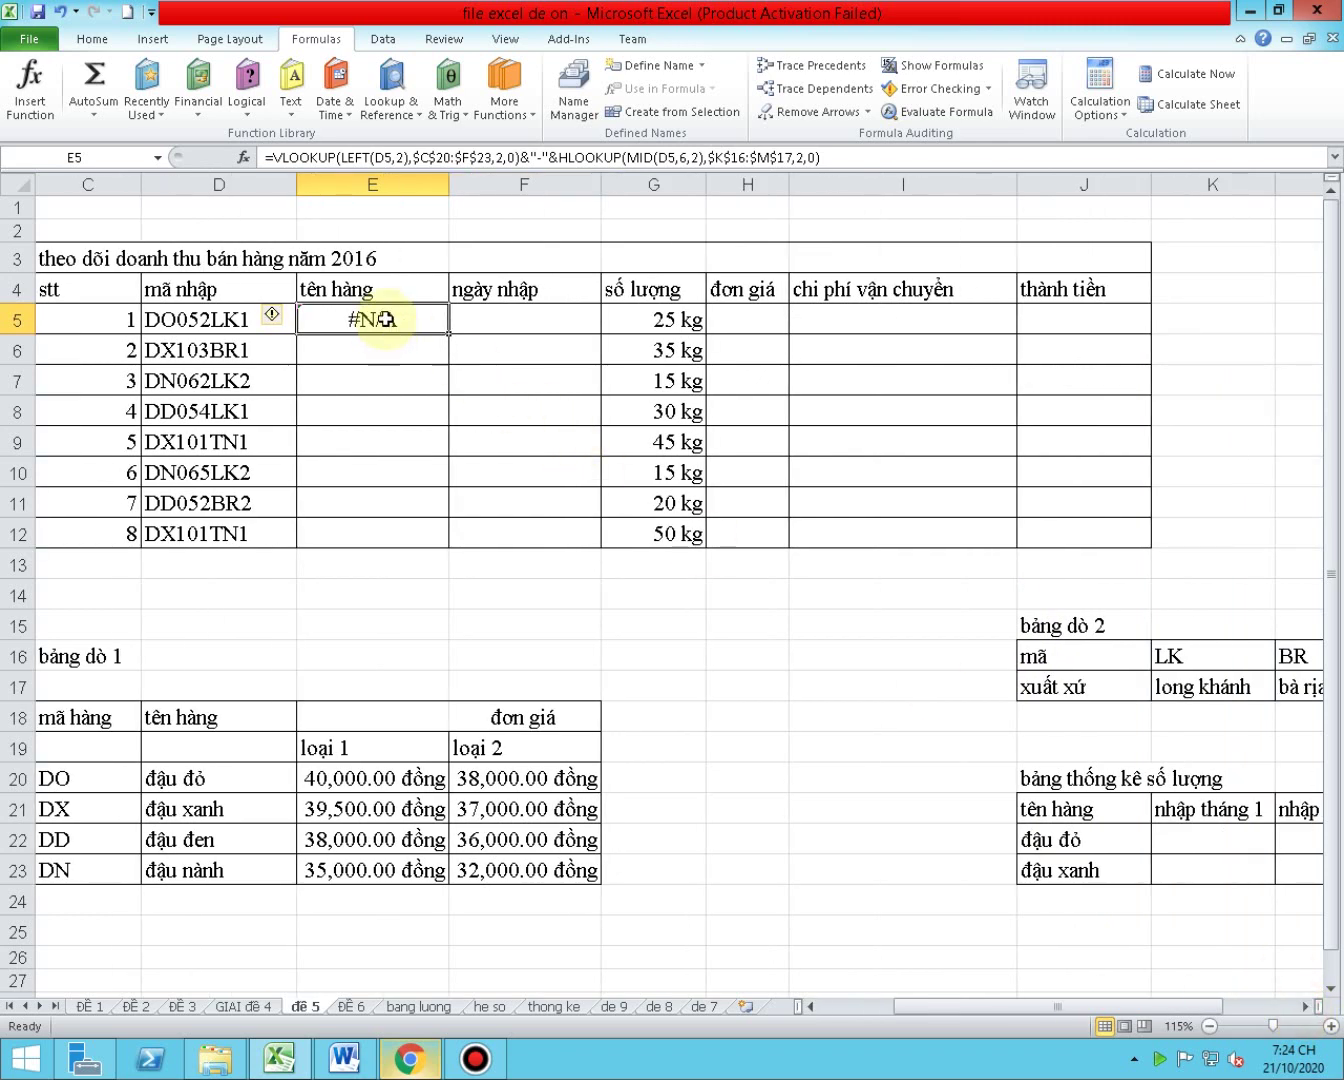
{"action": "double_click", "coordinate": [1232, 656]}
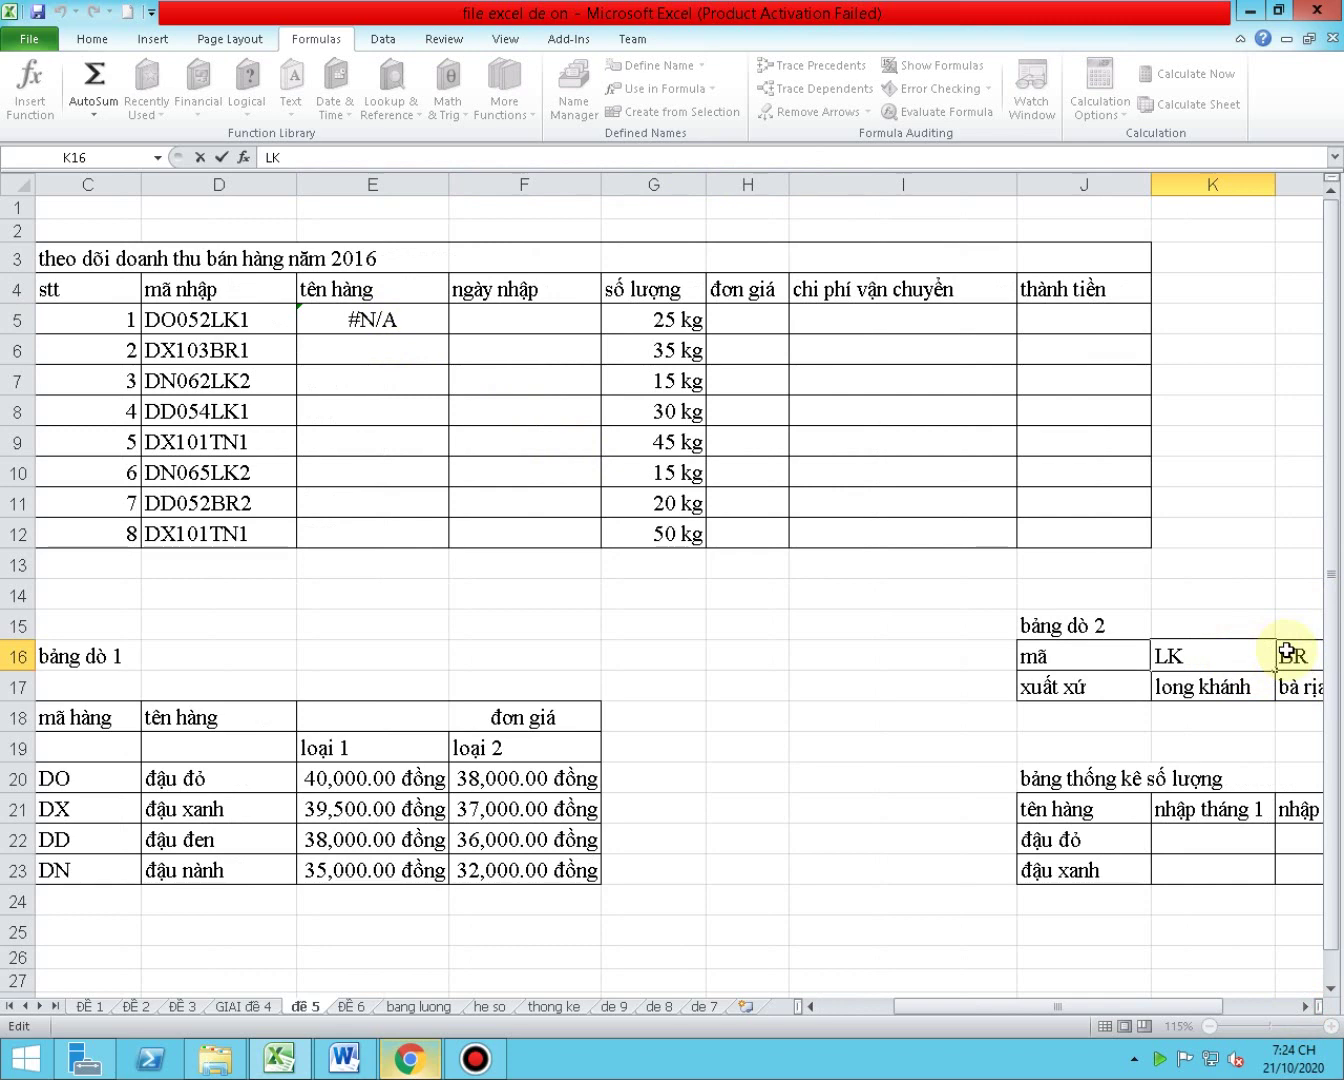
{"action": "key", "text": "Escape"}
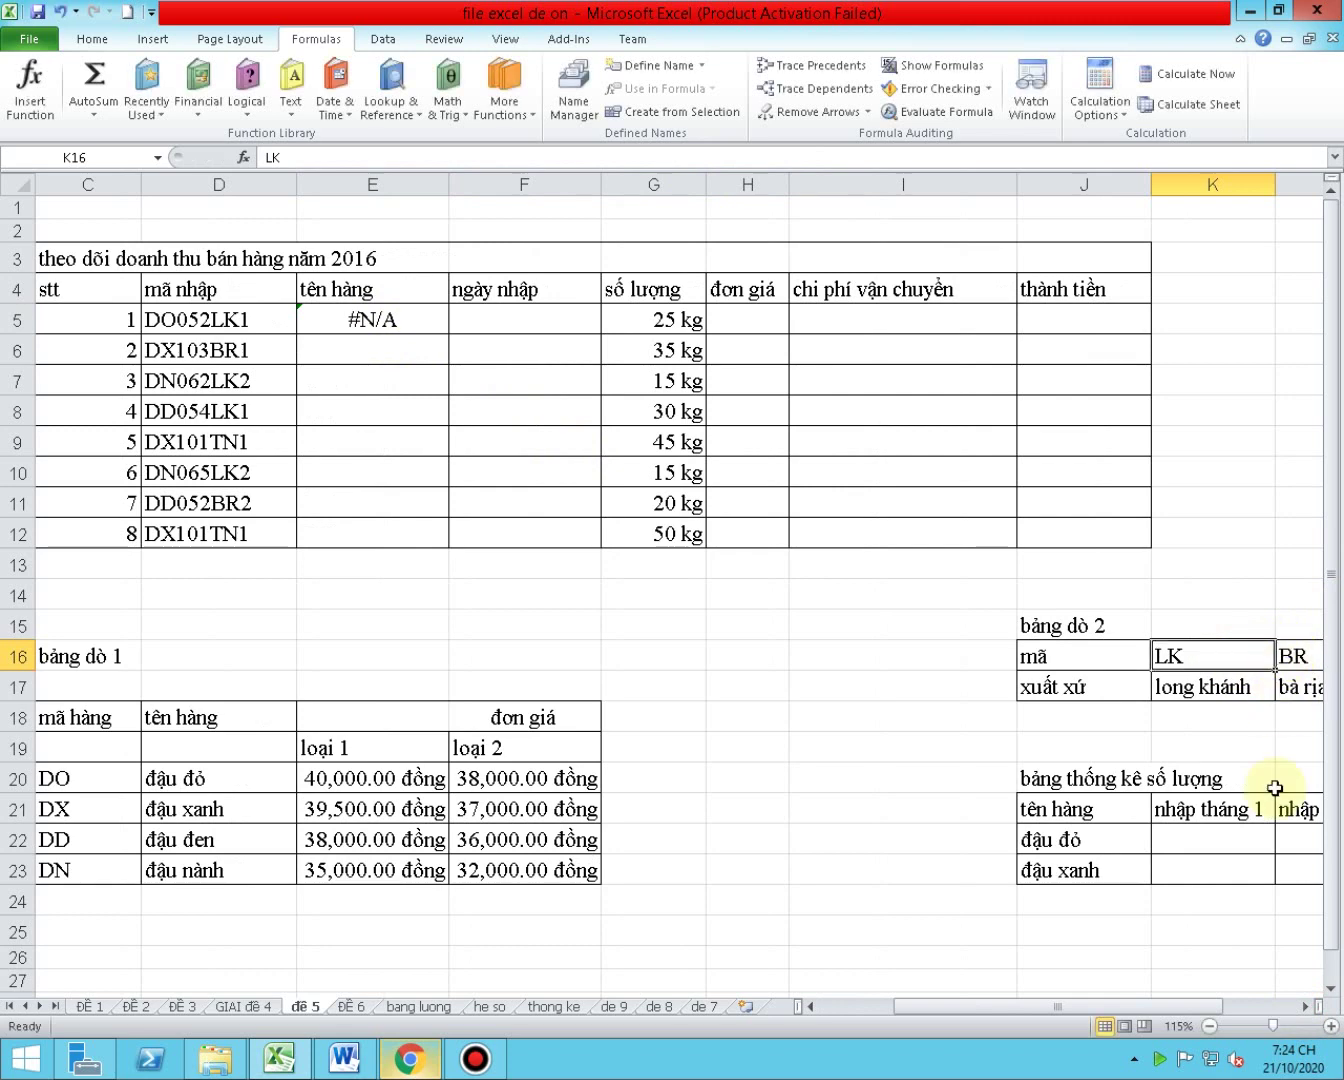
{"action": "right_click", "coordinate": [1163, 1065]}
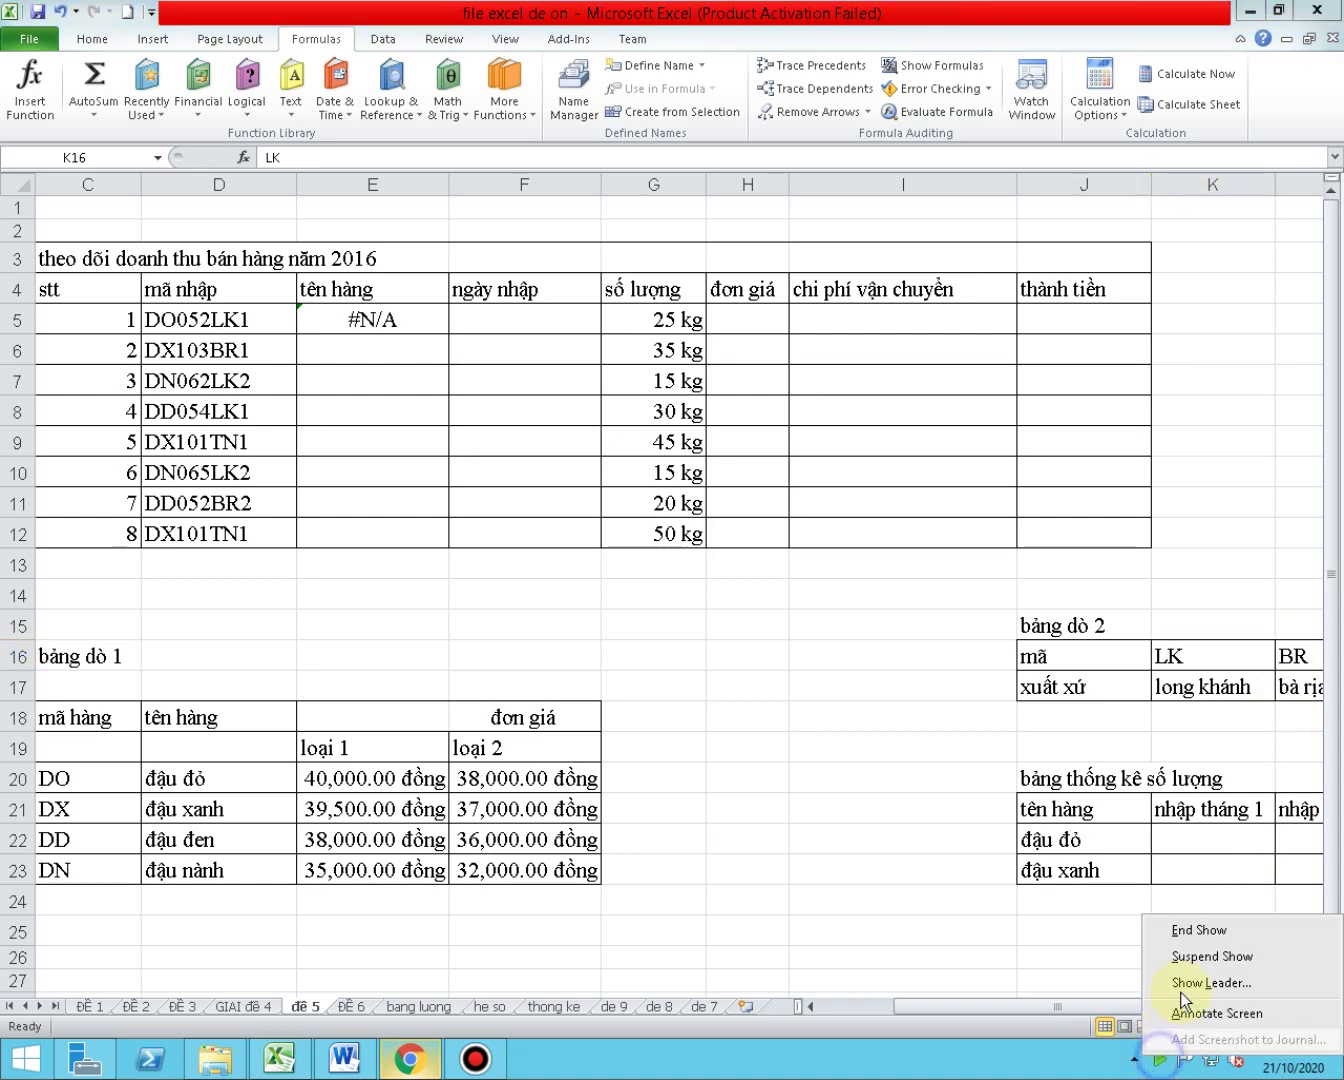
{"action": "left_click", "coordinate": [1186, 931]}
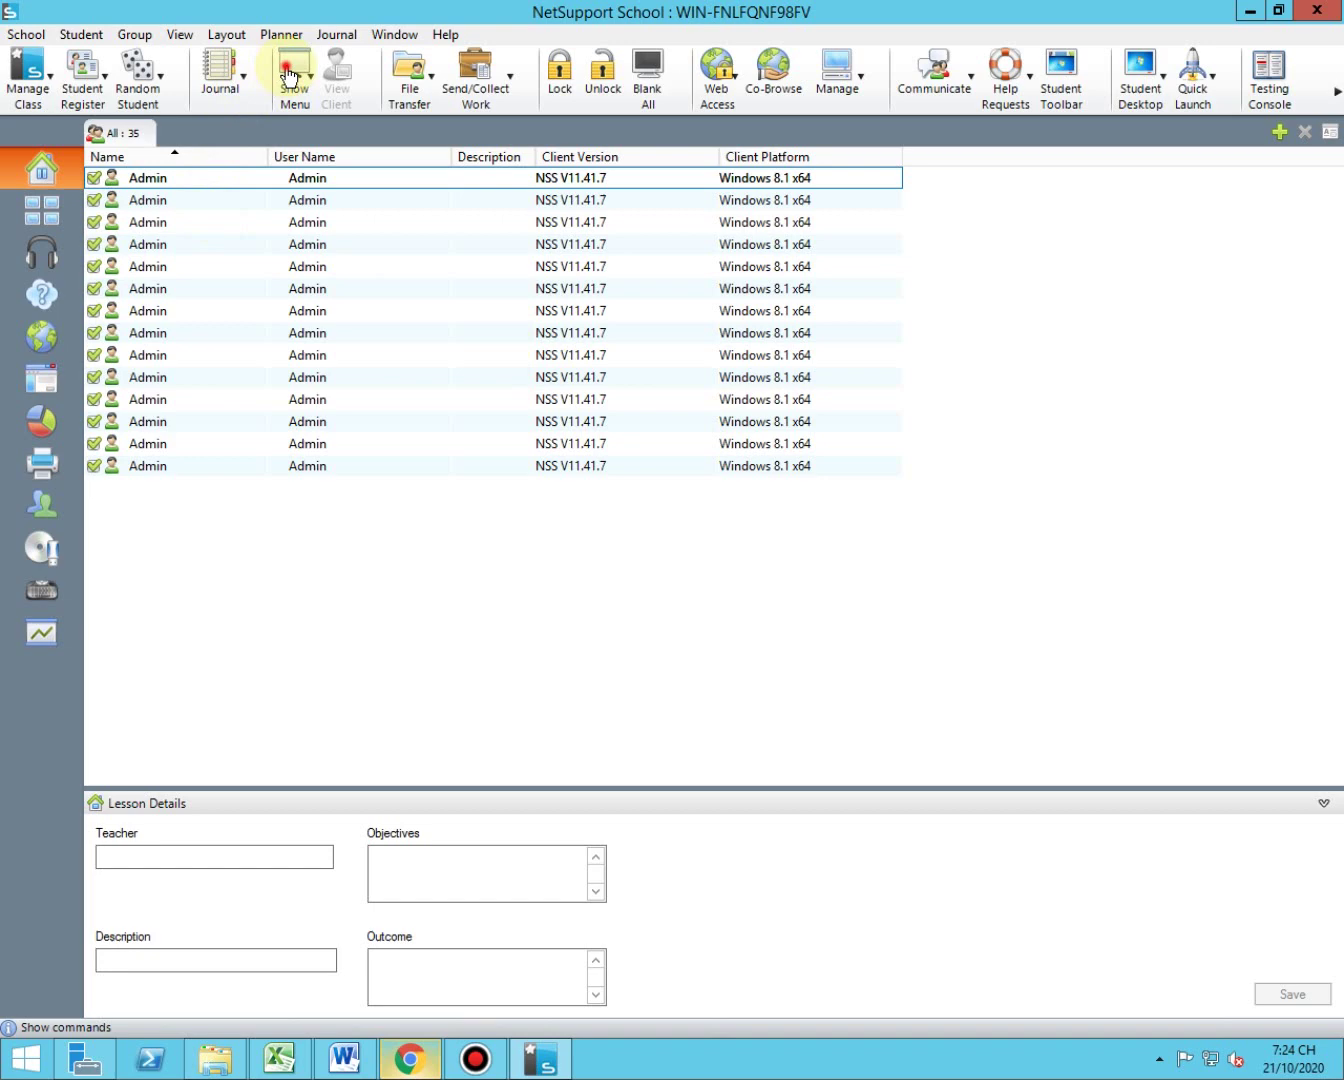
- End the desktop show, toggle its display mode, and restart it for all students
{"action": "left_click", "coordinate": [294, 72]}
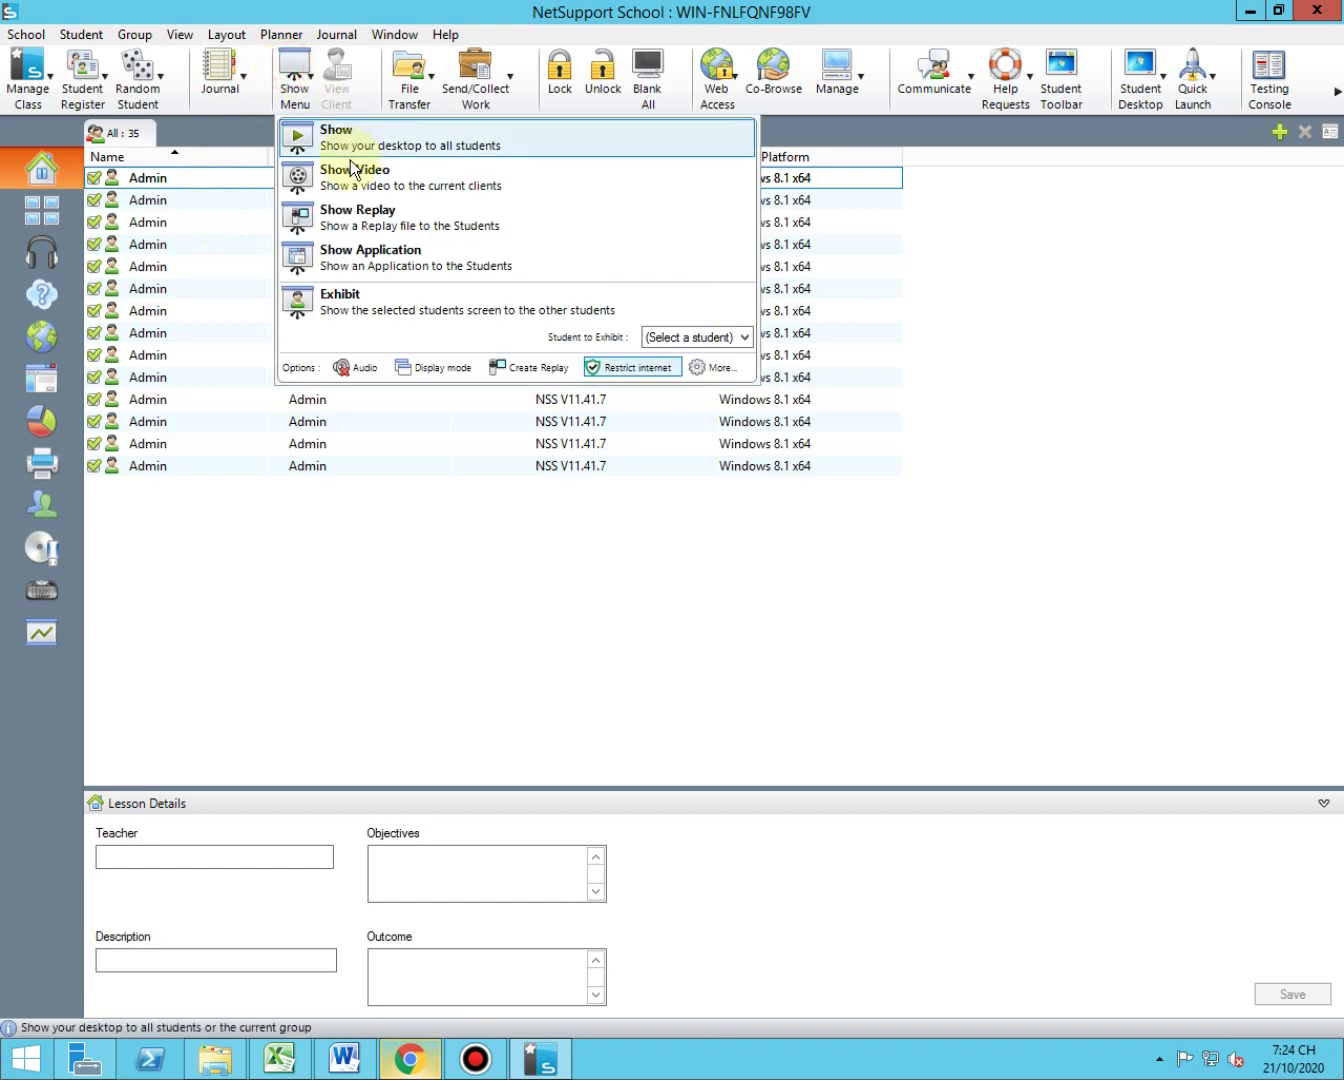
{"action": "left_click", "coordinate": [301, 135]}
{"action": "right_click", "coordinate": [1169, 1059]}
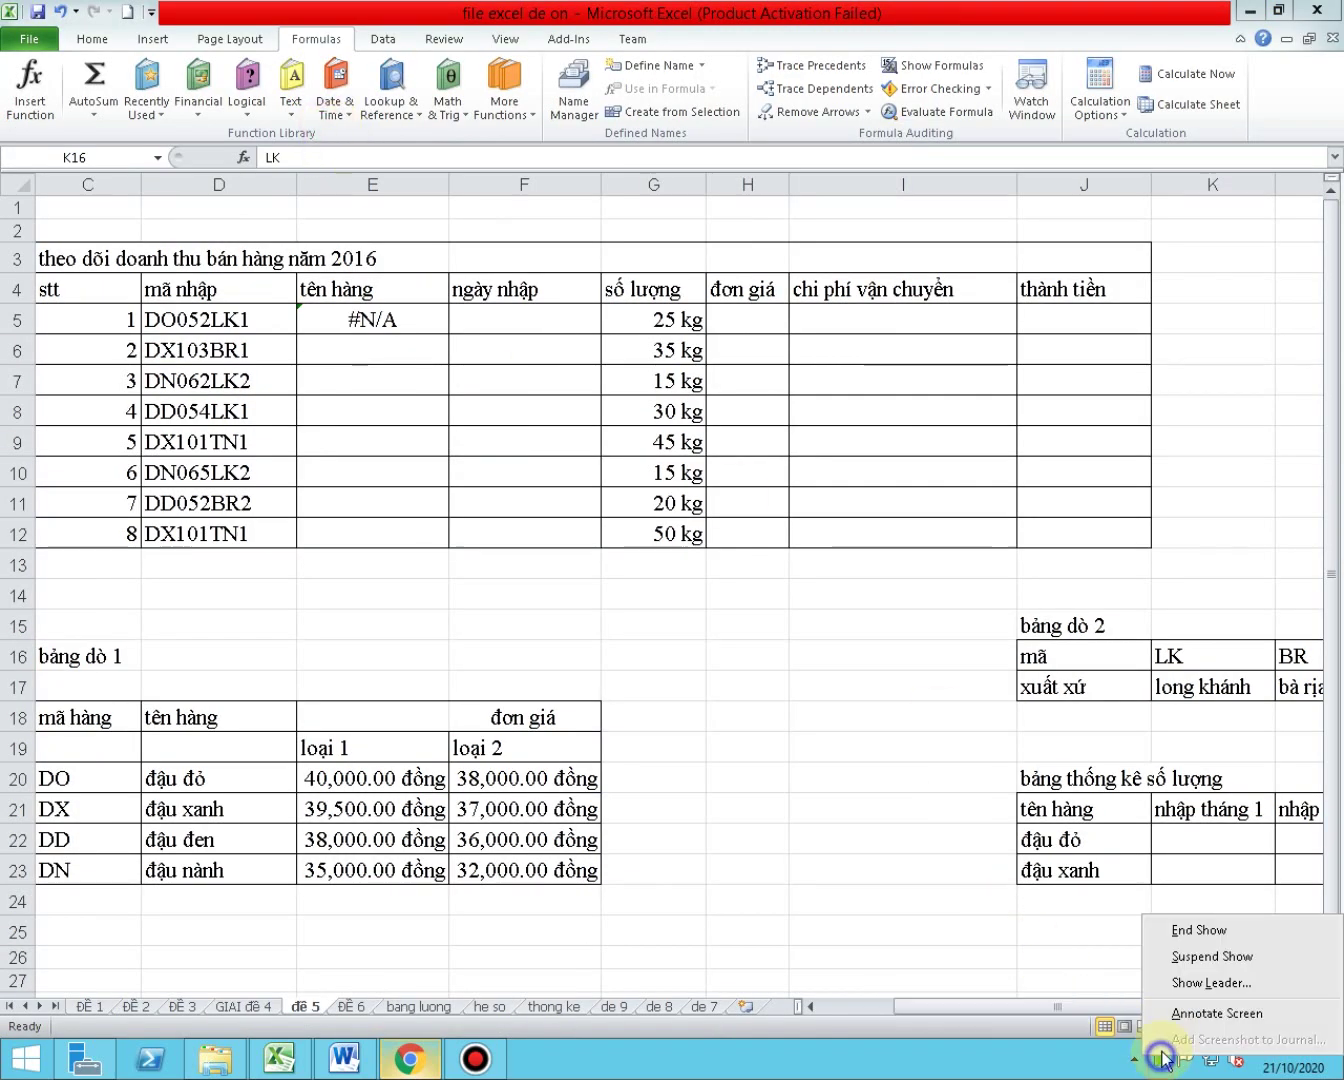
{"action": "left_click", "coordinate": [1187, 932]}
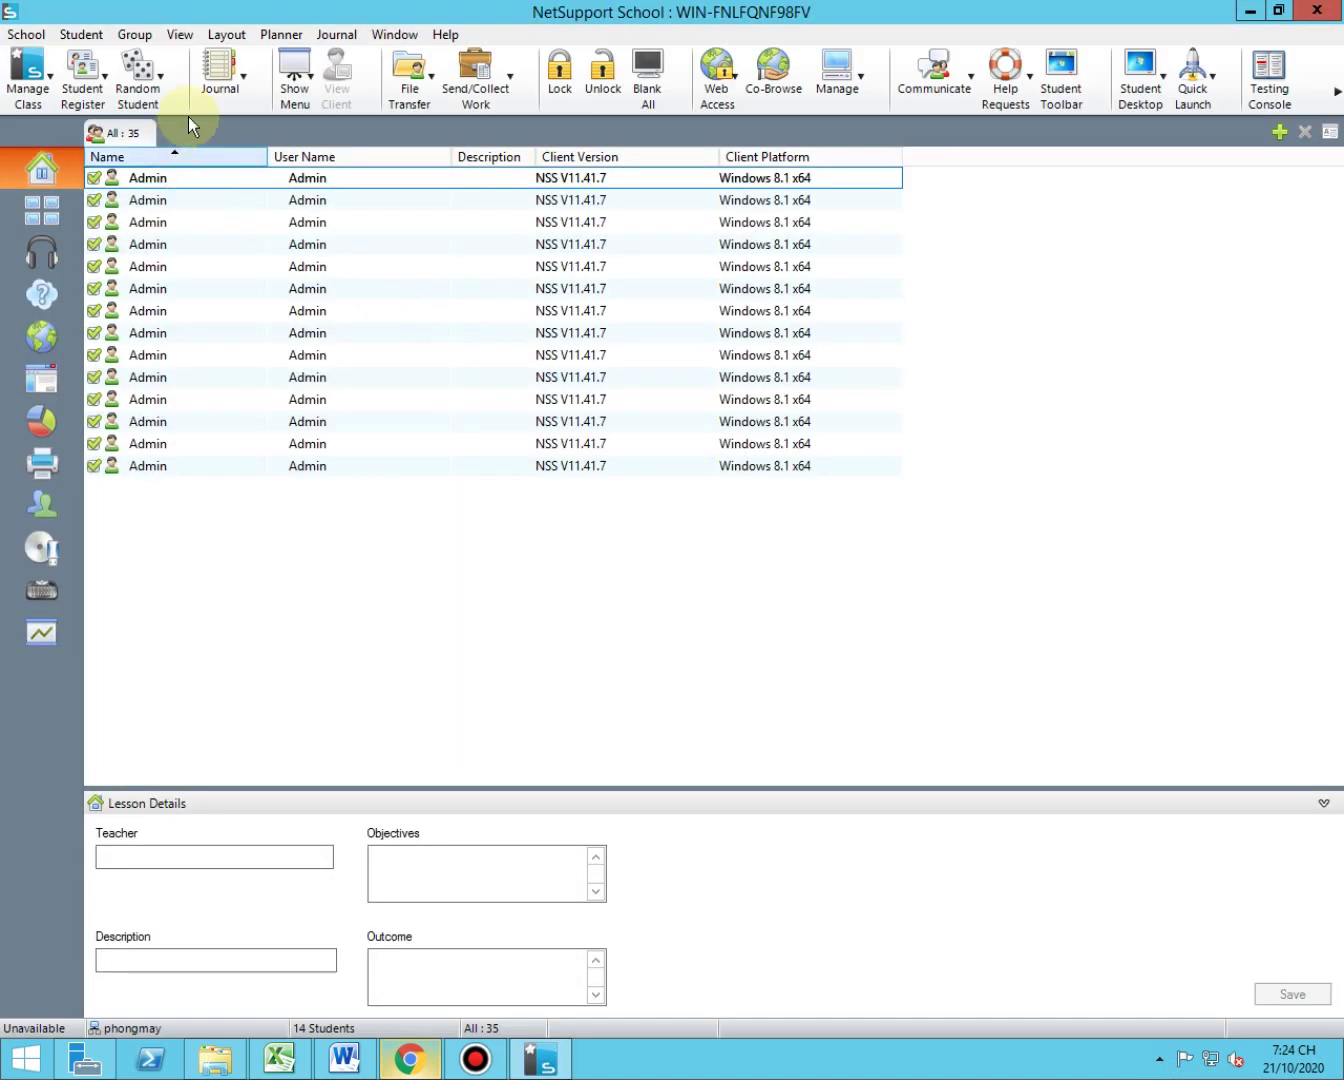
{"action": "left_click", "coordinate": [298, 93]}
{"action": "left_click", "coordinate": [432, 368]}
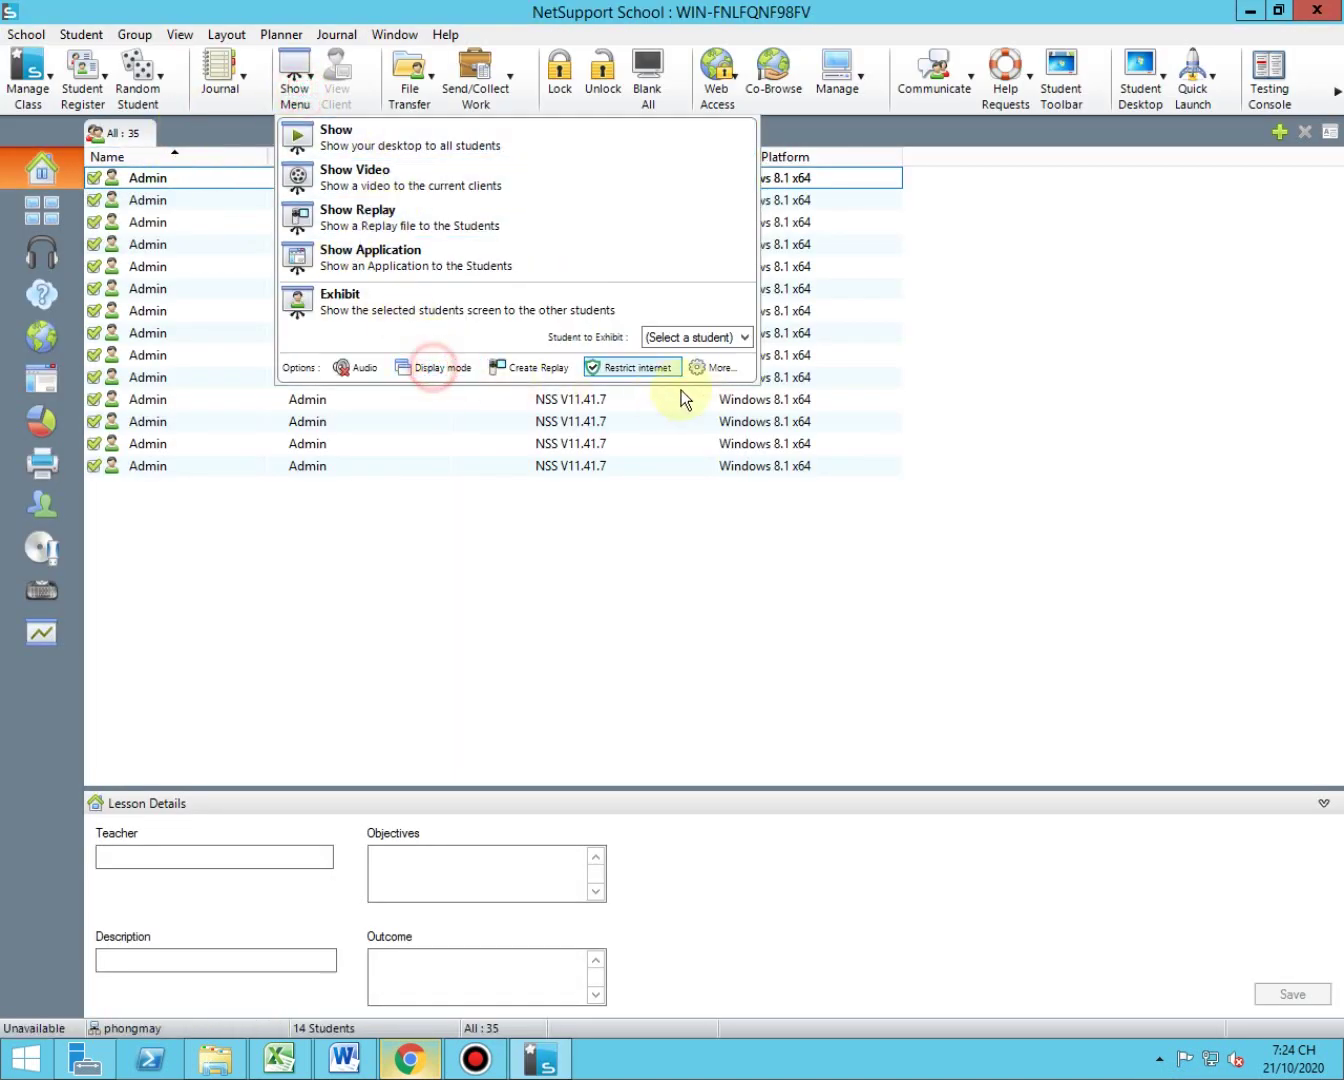
{"action": "left_click", "coordinate": [318, 133]}
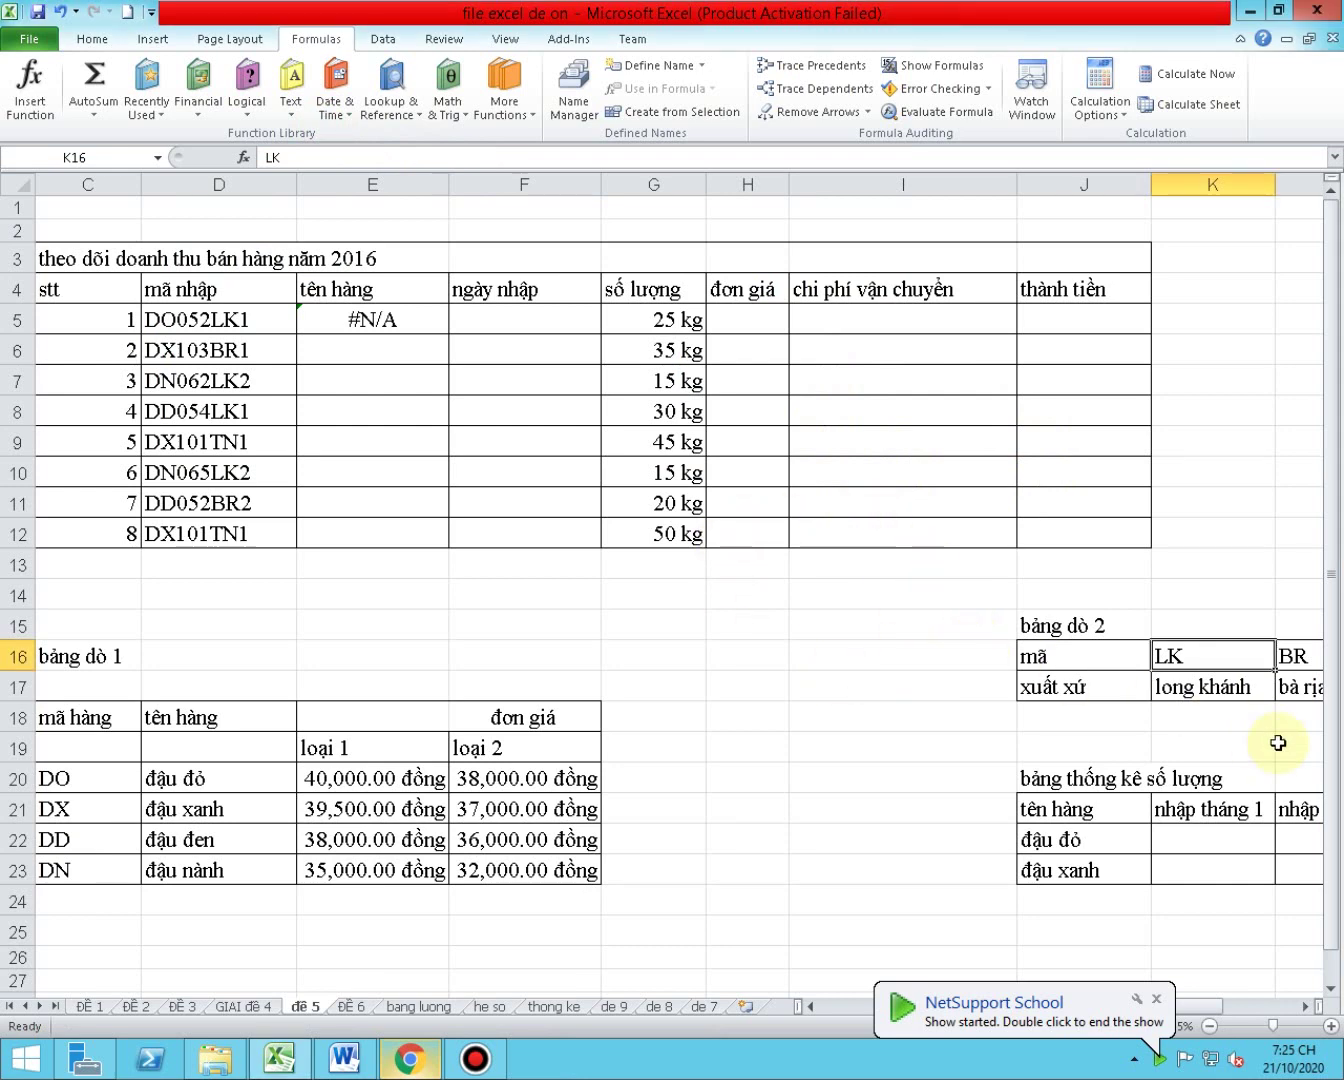
- Re-enter the LK and TN codes in bảng dò 2 so E5 shows 'đậu đỏ-long khánh'
{"action": "double_click", "coordinate": [1239, 657]}
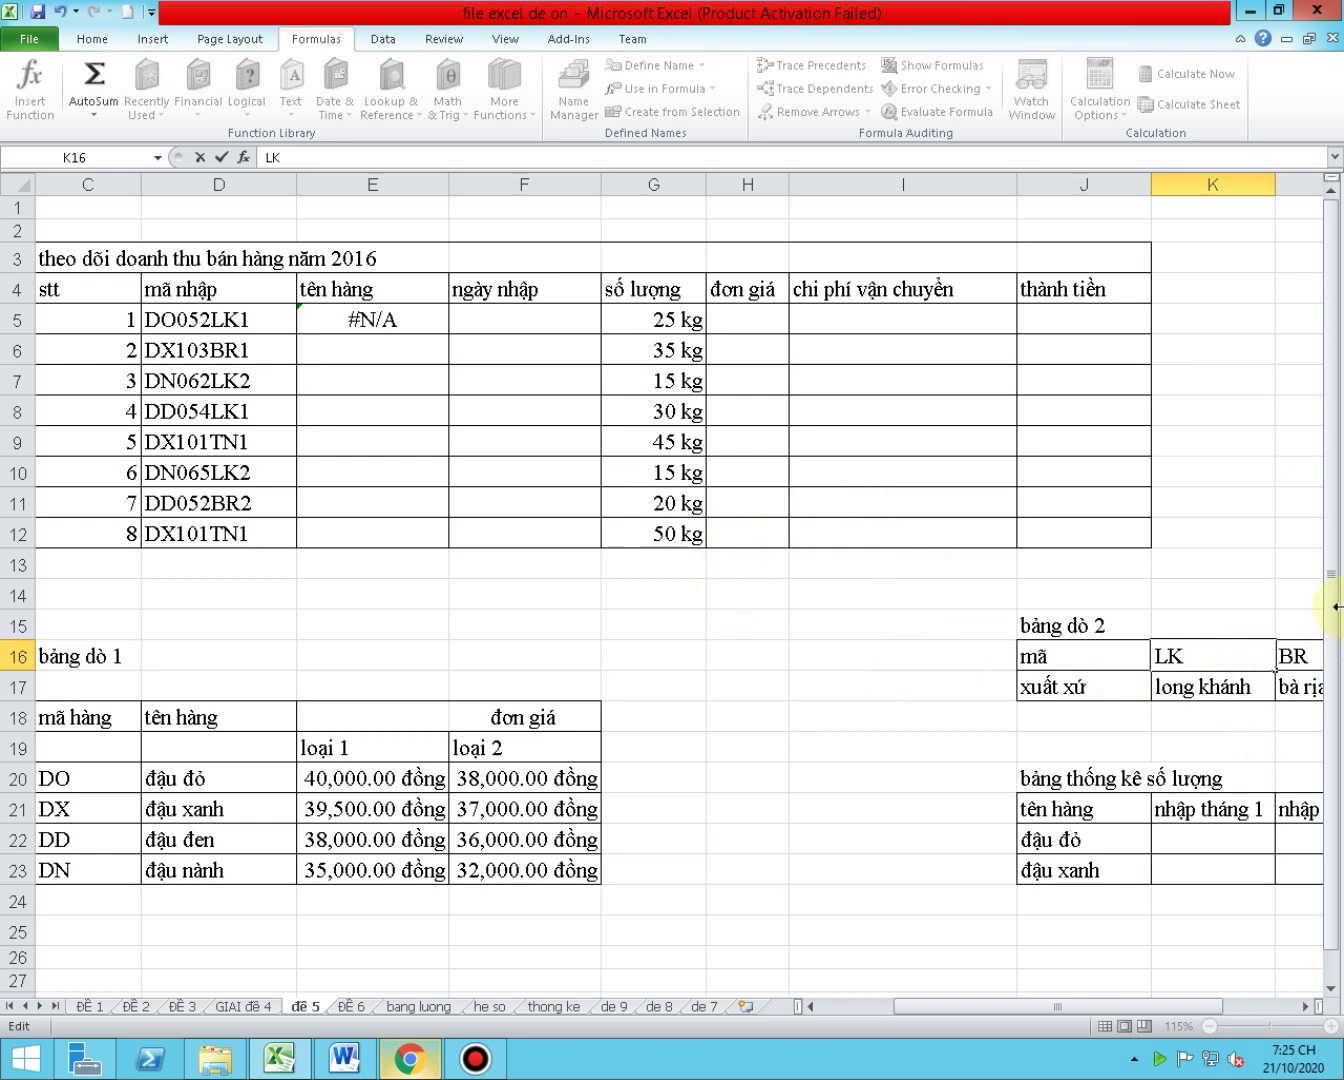
{"action": "key", "text": "Return"}
{"action": "key", "text": "Up"}
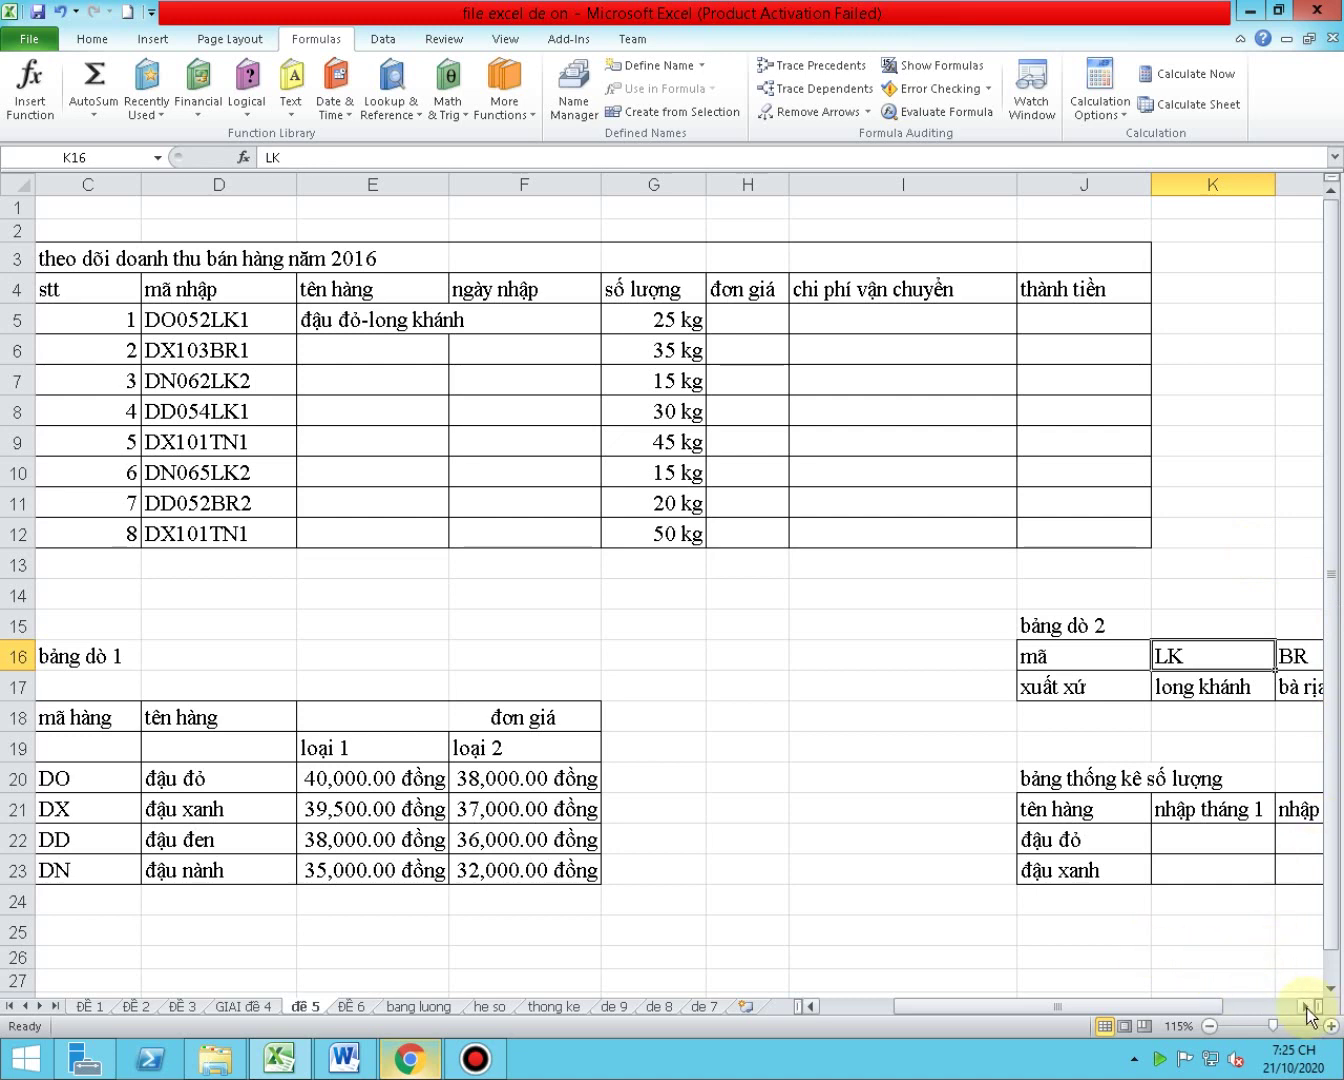
{"action": "left_click", "coordinate": [1305, 1006]}
{"action": "left_click", "coordinate": [1305, 1006]}
{"action": "left_click", "coordinate": [1305, 1006]}
{"action": "left_click", "coordinate": [942, 645]}
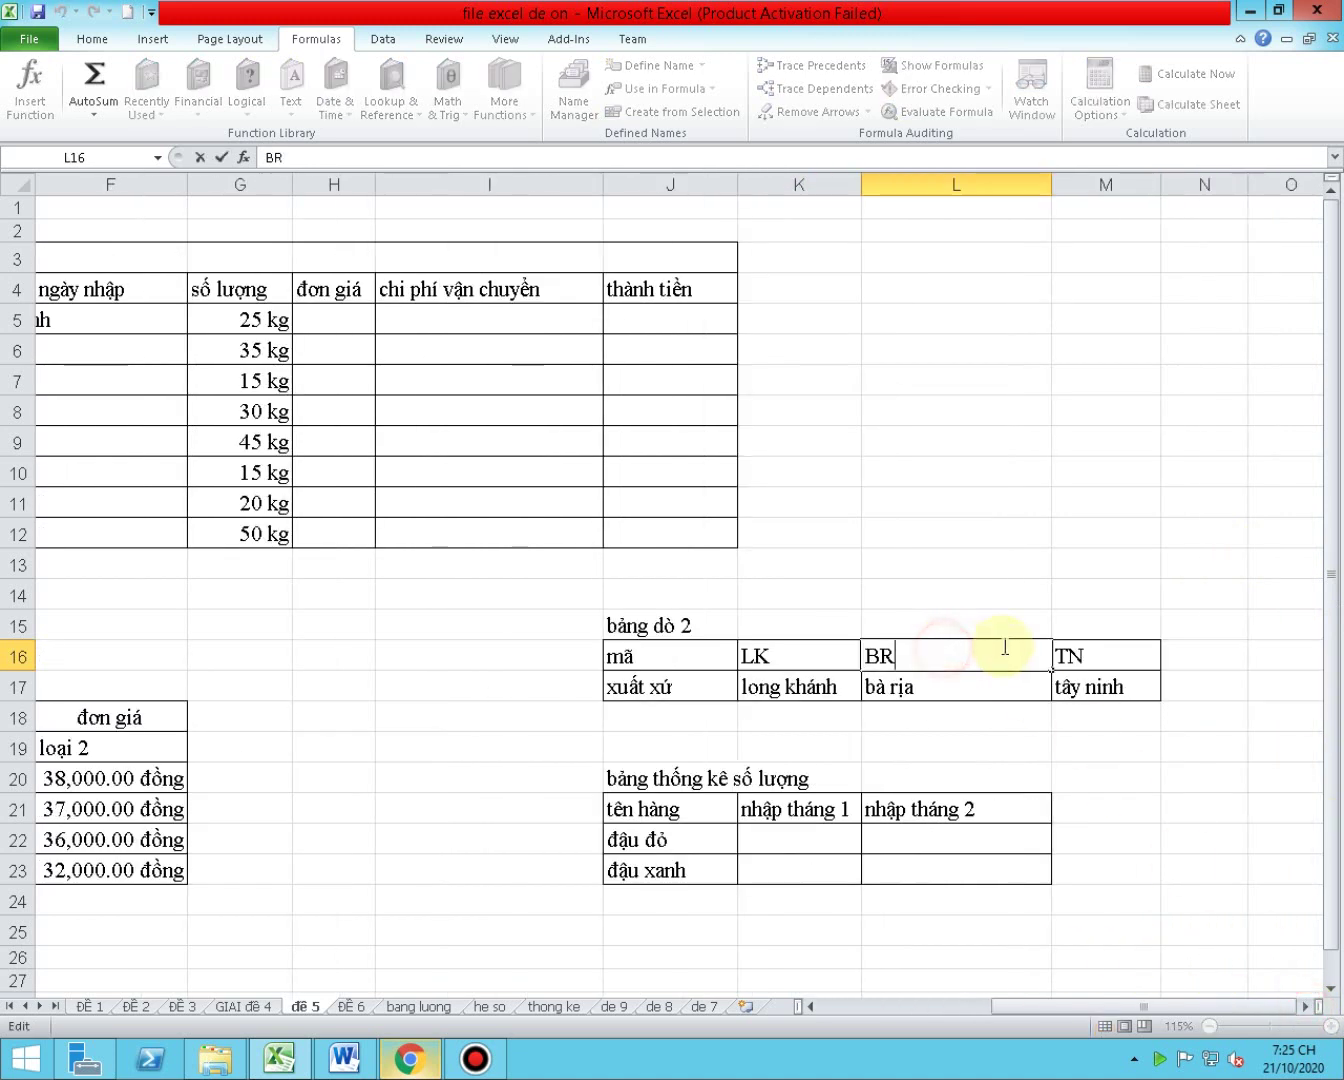
{"action": "left_click", "coordinate": [1109, 656]}
{"action": "double_click", "coordinate": [1109, 656]}
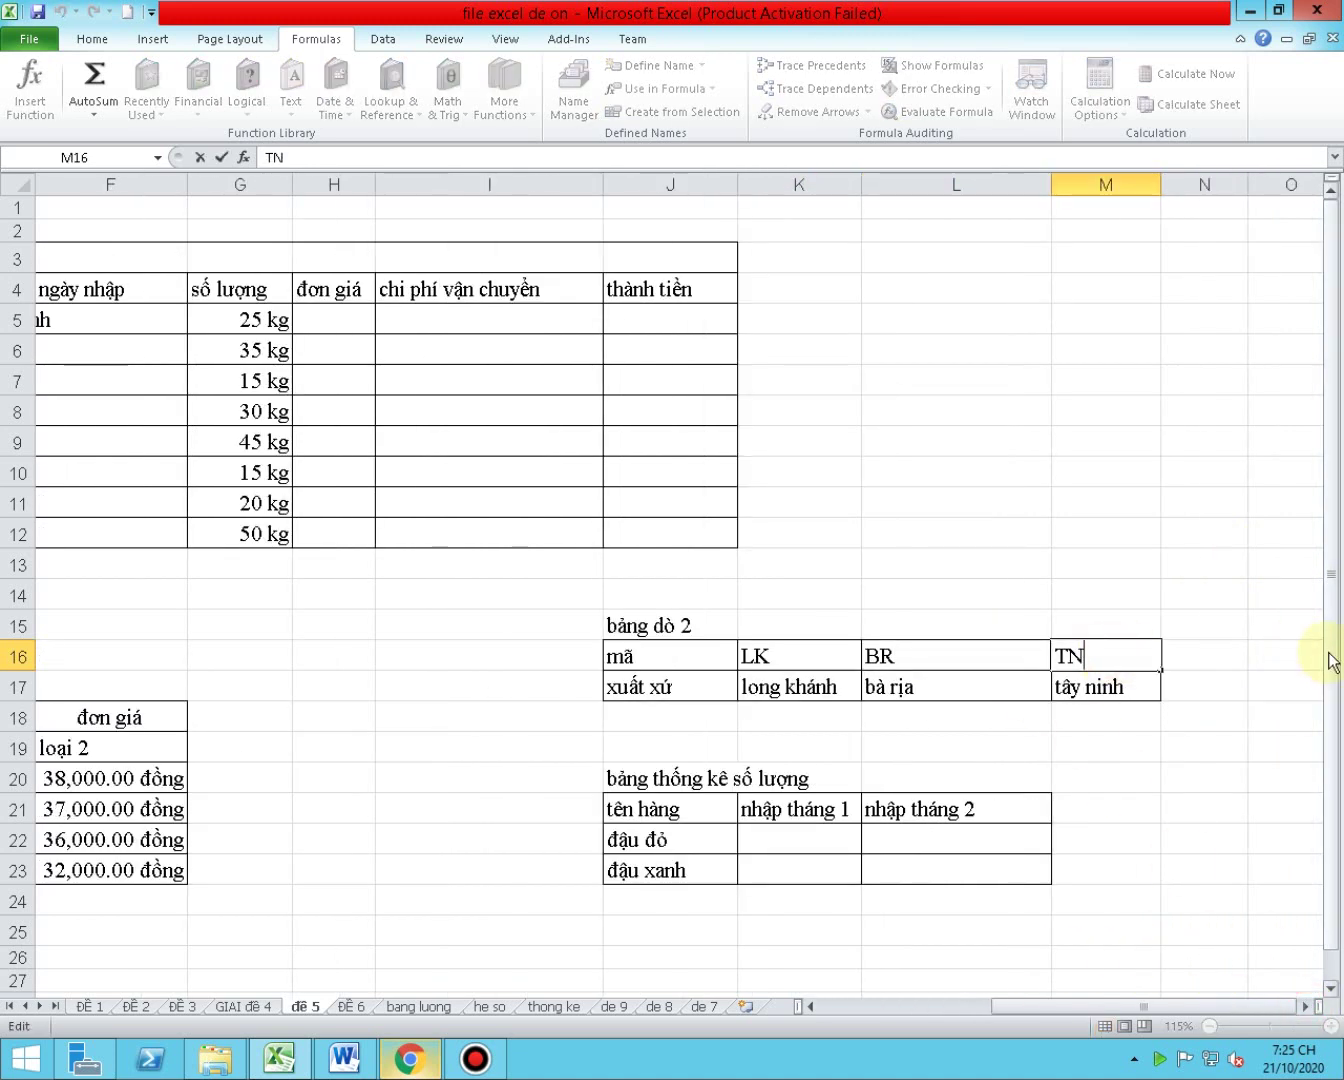
{"action": "key", "text": "Return"}
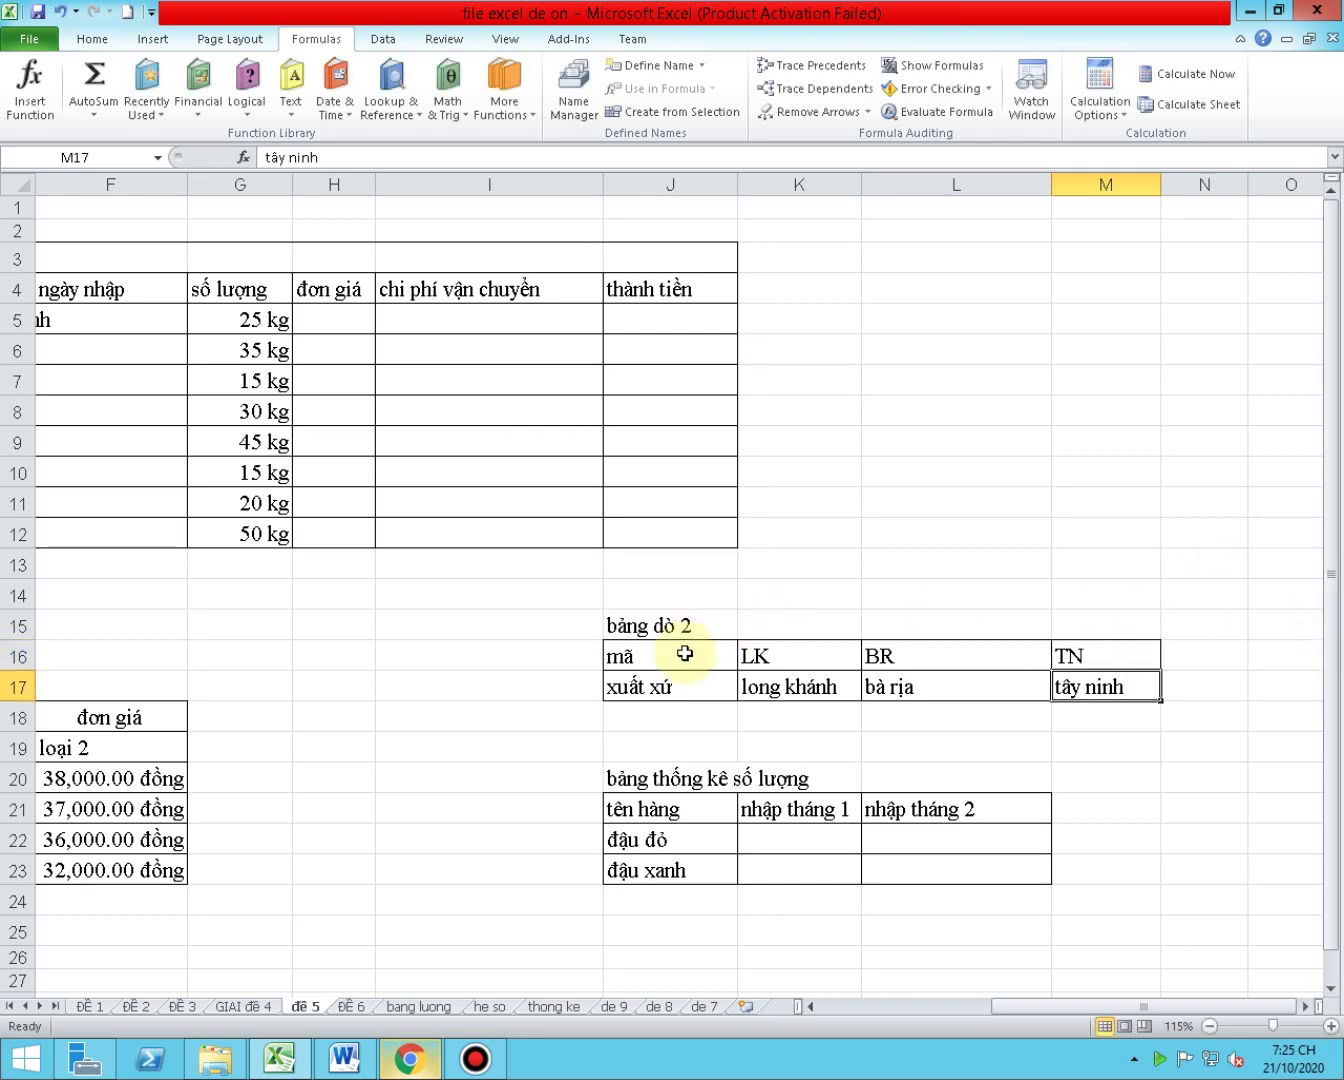
{"action": "left_click", "coordinate": [755, 652]}
{"action": "left_click_drag", "start_coordinate": [1050, 1008], "coordinate": [969, 1008]}
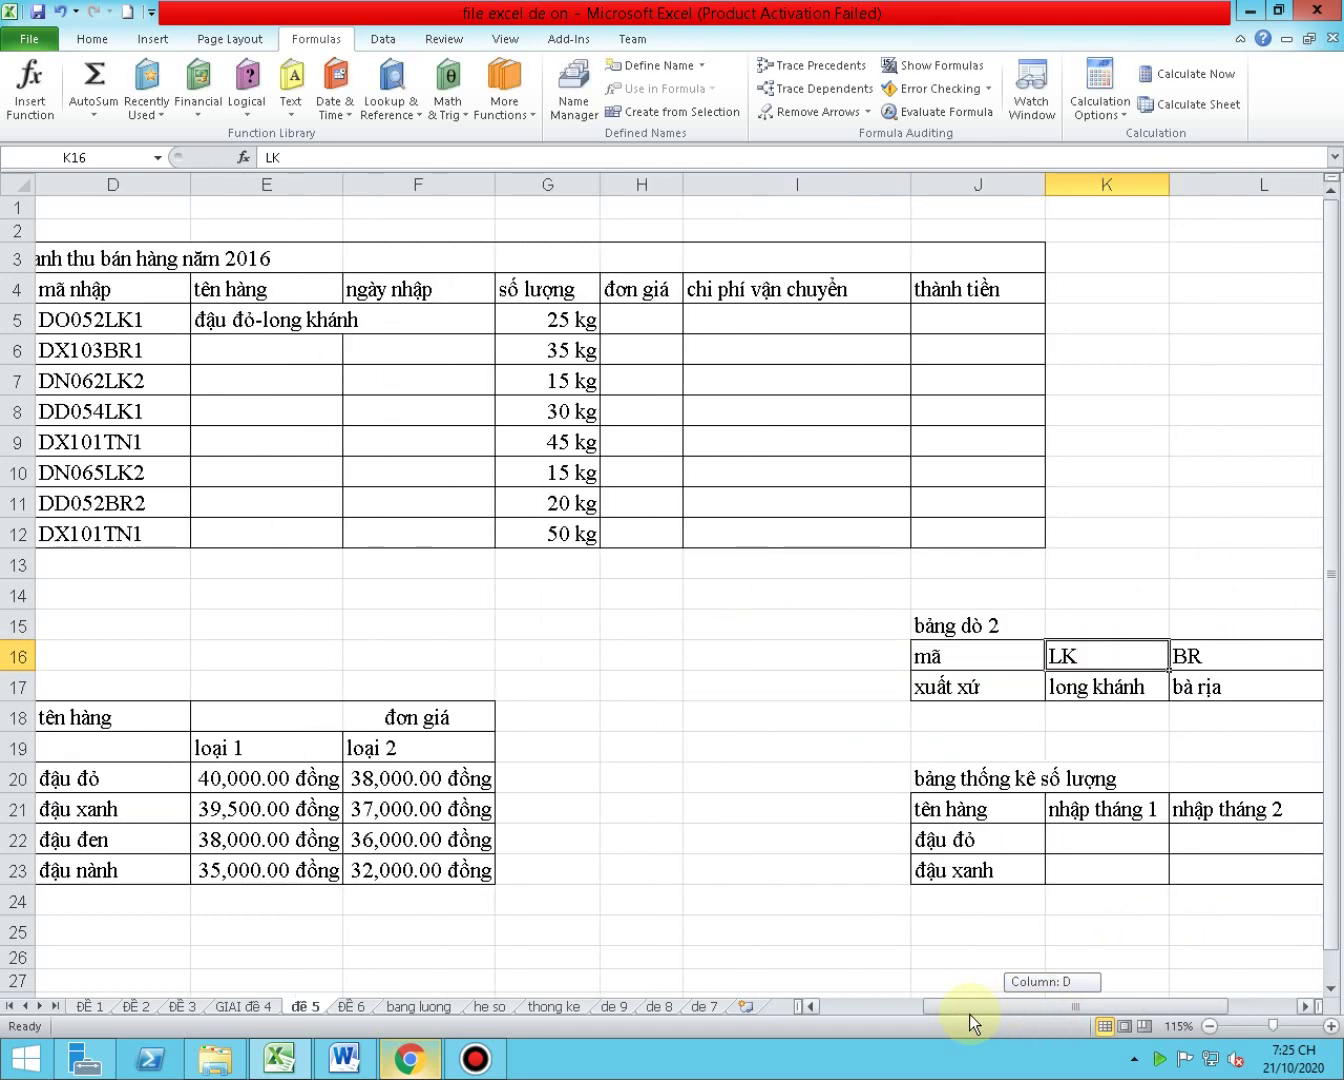
- Widen column E and copy the E5 formula down to E12 for all eight products
{"action": "left_click_drag", "start_coordinate": [343, 185], "coordinate": [391, 185]}
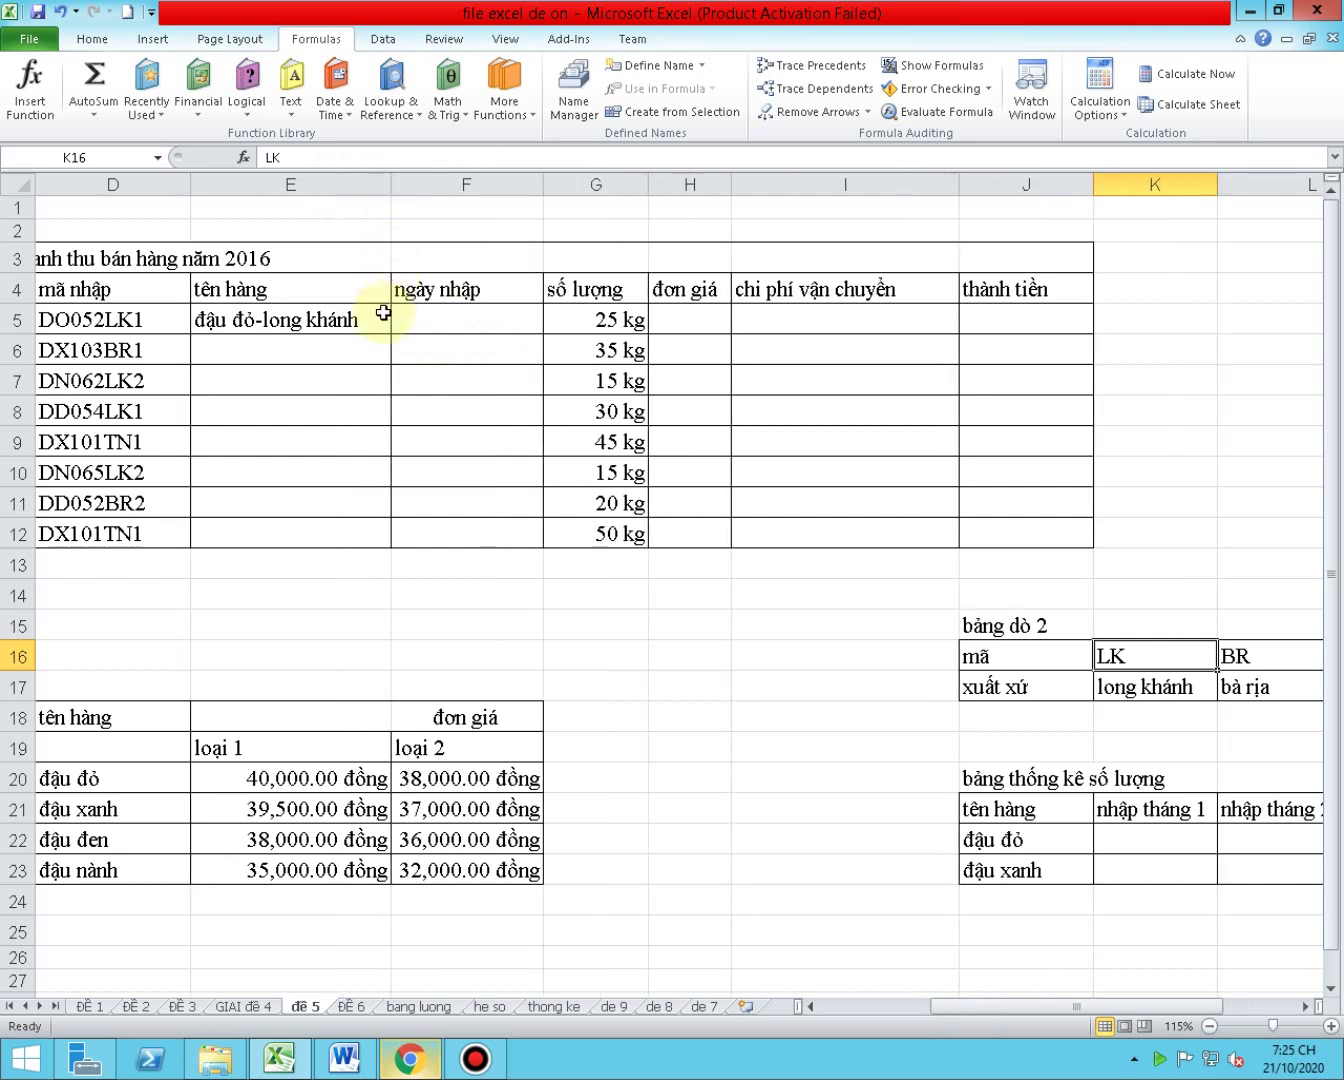
{"action": "left_click", "coordinate": [367, 316]}
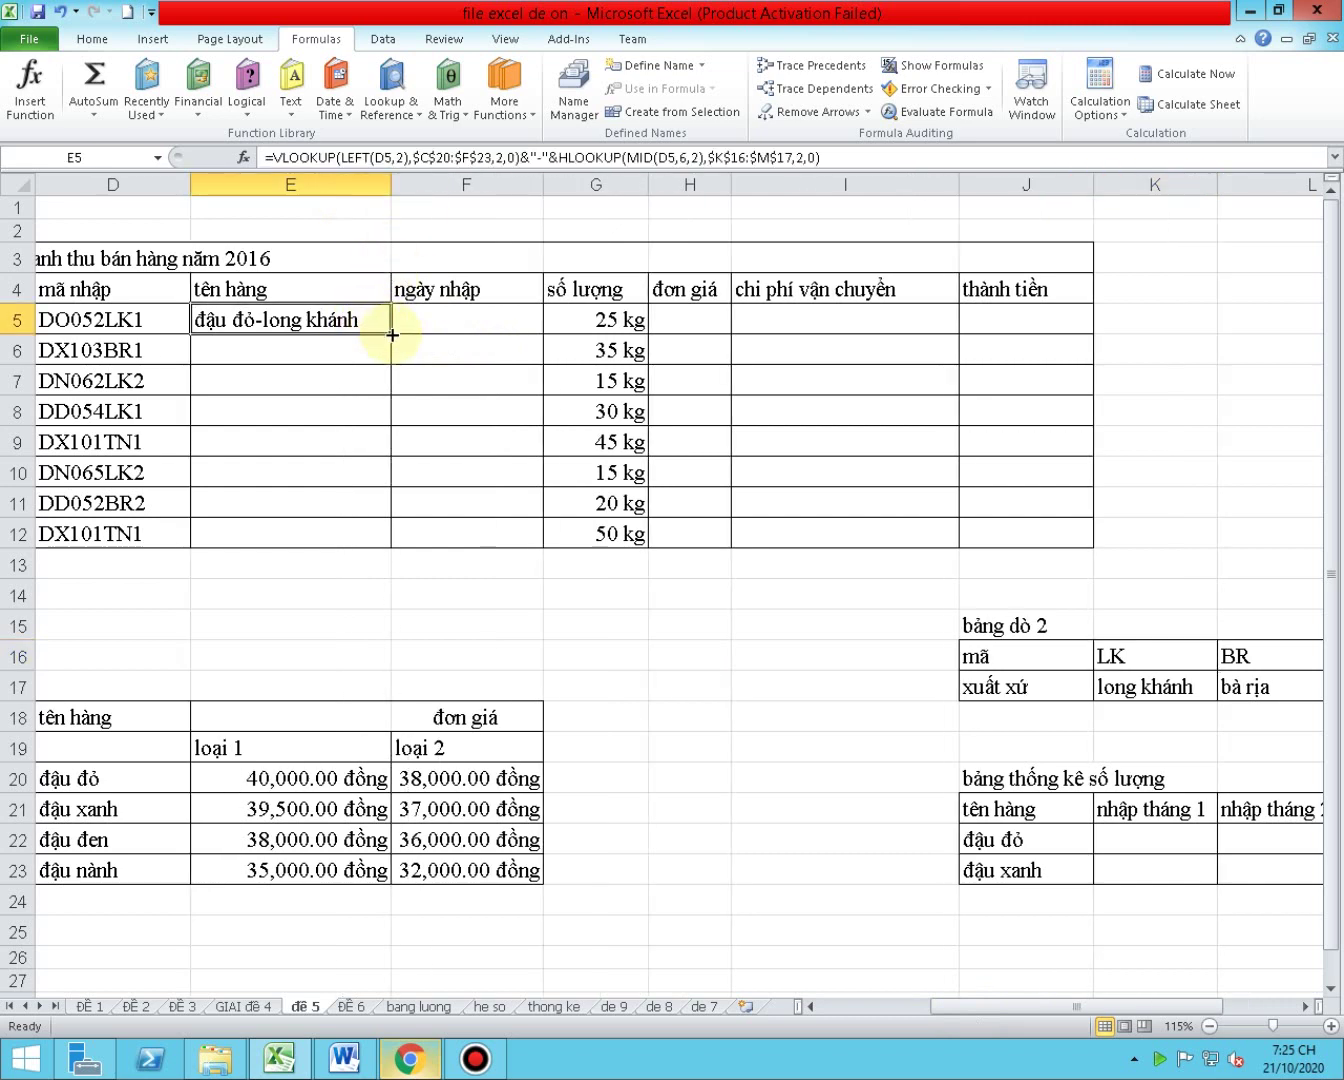
{"action": "left_click_drag", "start_coordinate": [391, 335], "coordinate": [391, 545]}
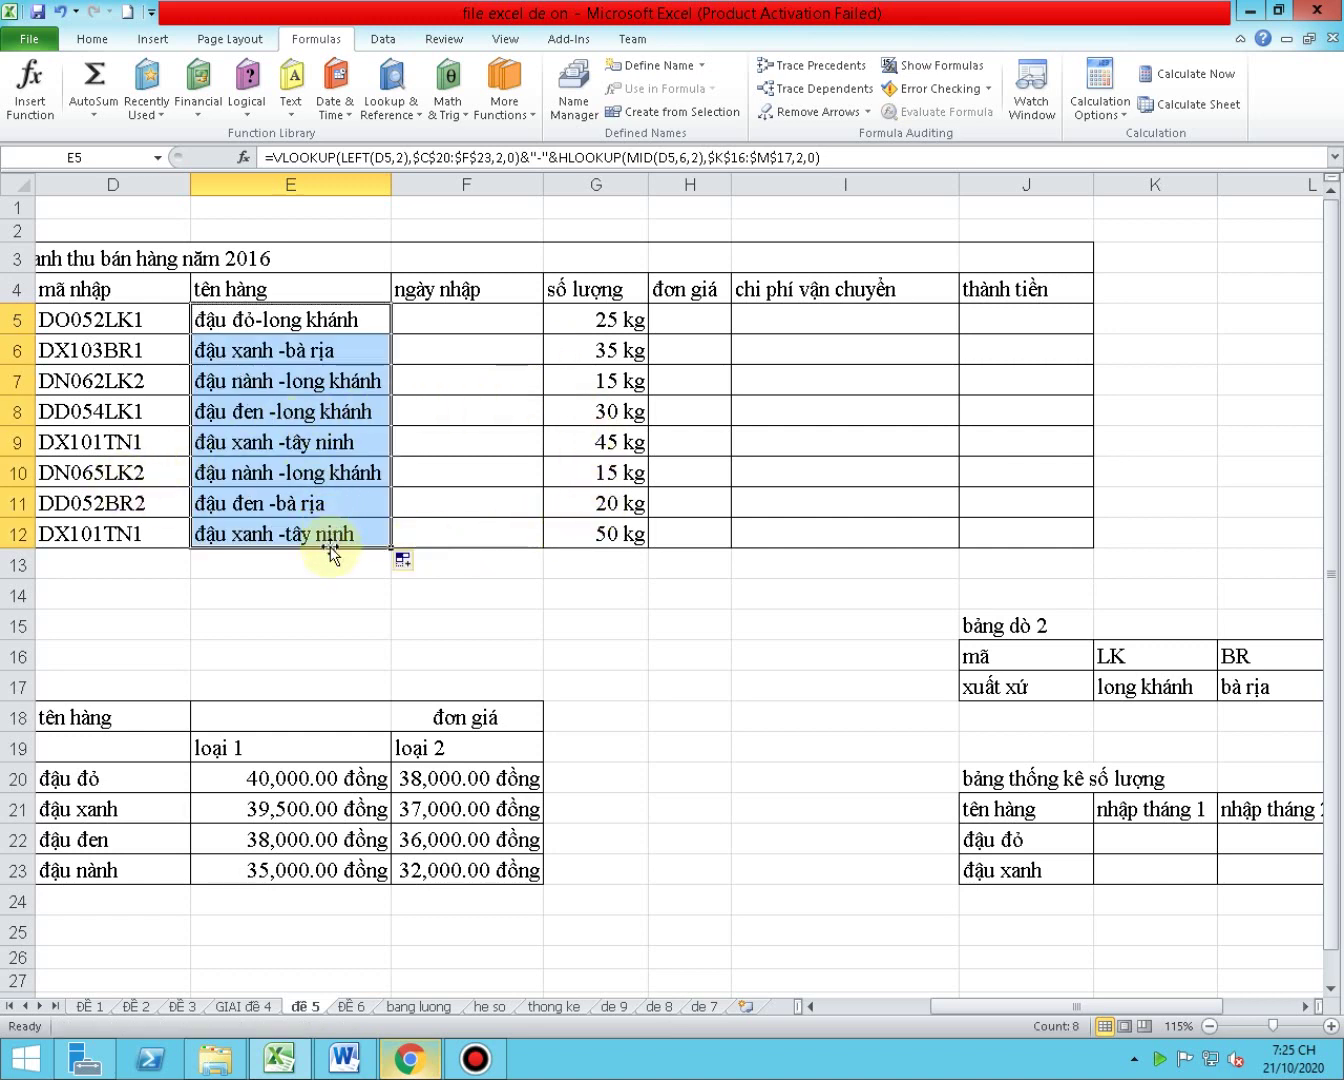
- Review E5's finished formula unchanged, then select the import date cell F5
{"action": "left_click", "coordinate": [465, 318]}
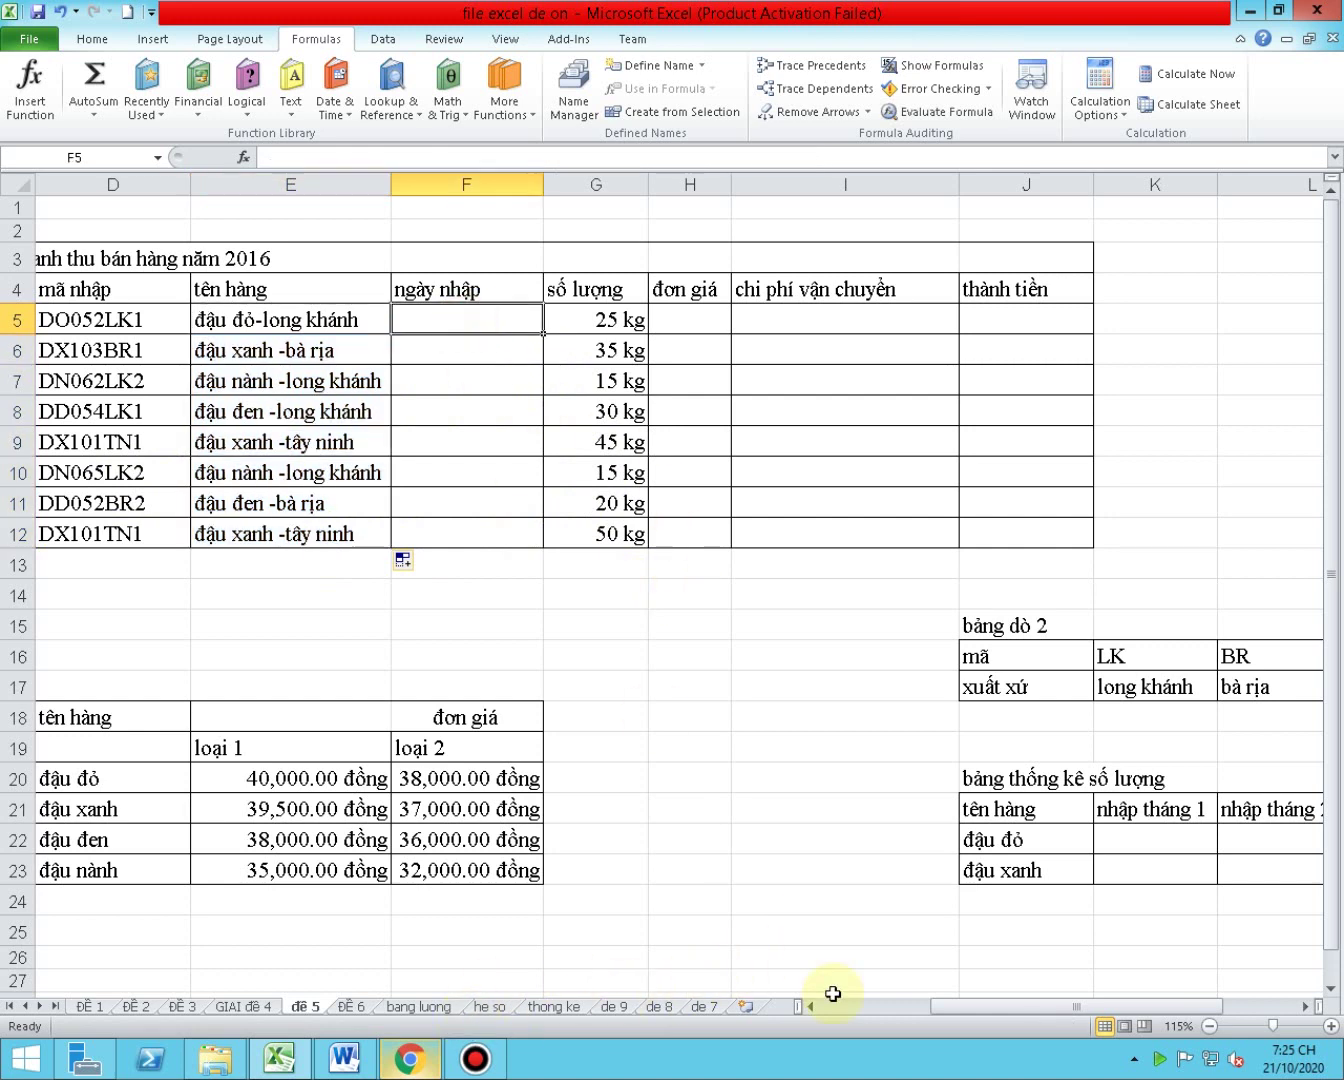
{"action": "double_click", "coordinate": [273, 321]}
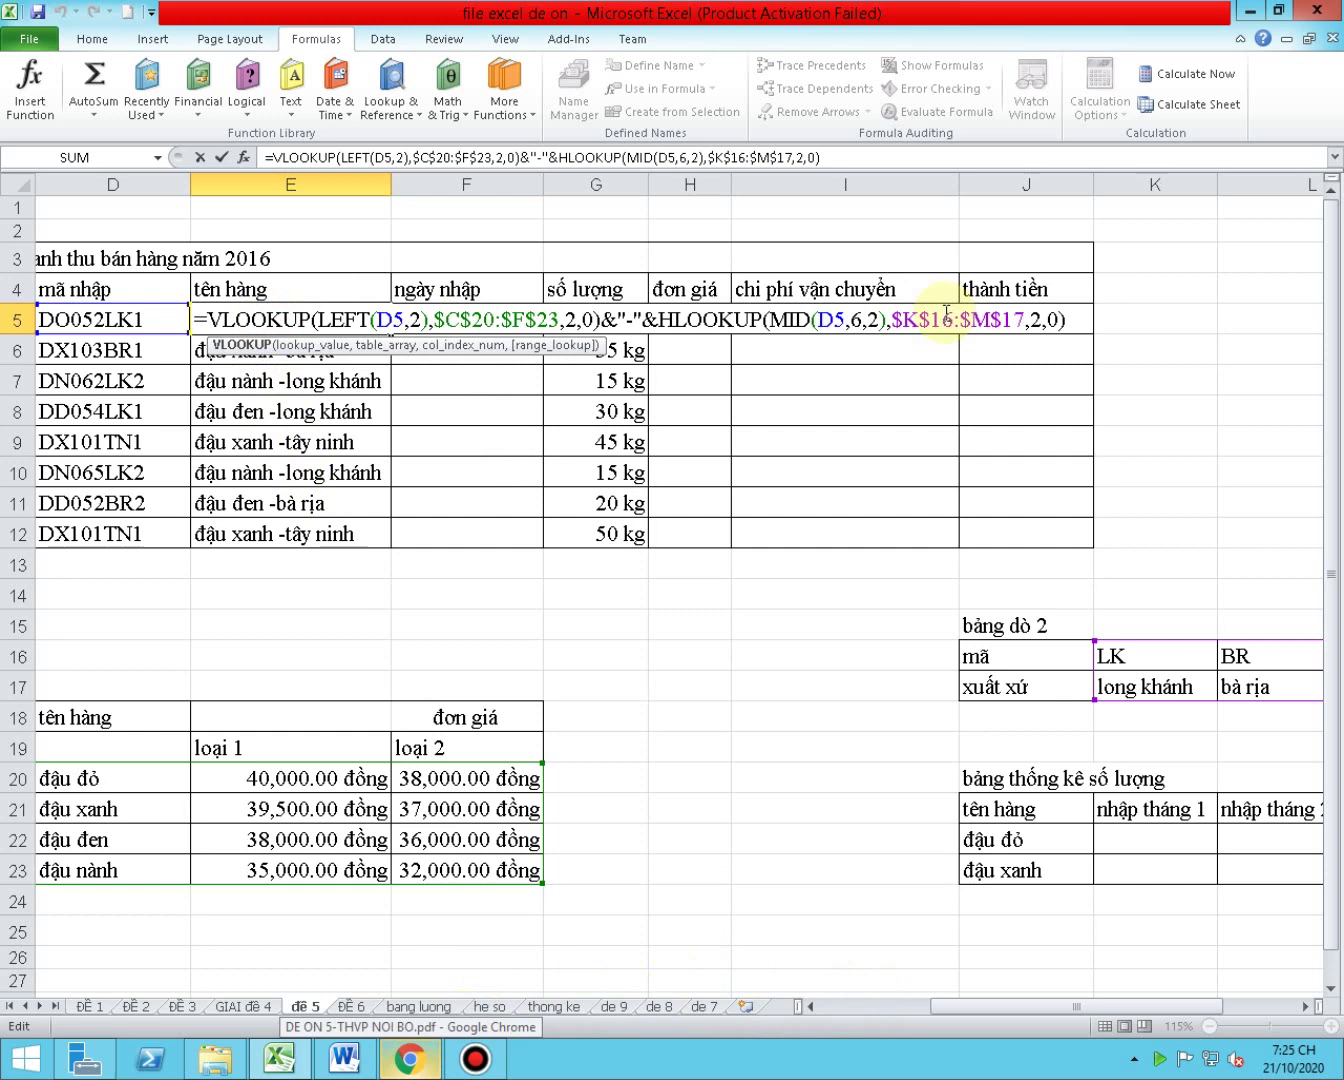
{"action": "key", "text": "Return"}
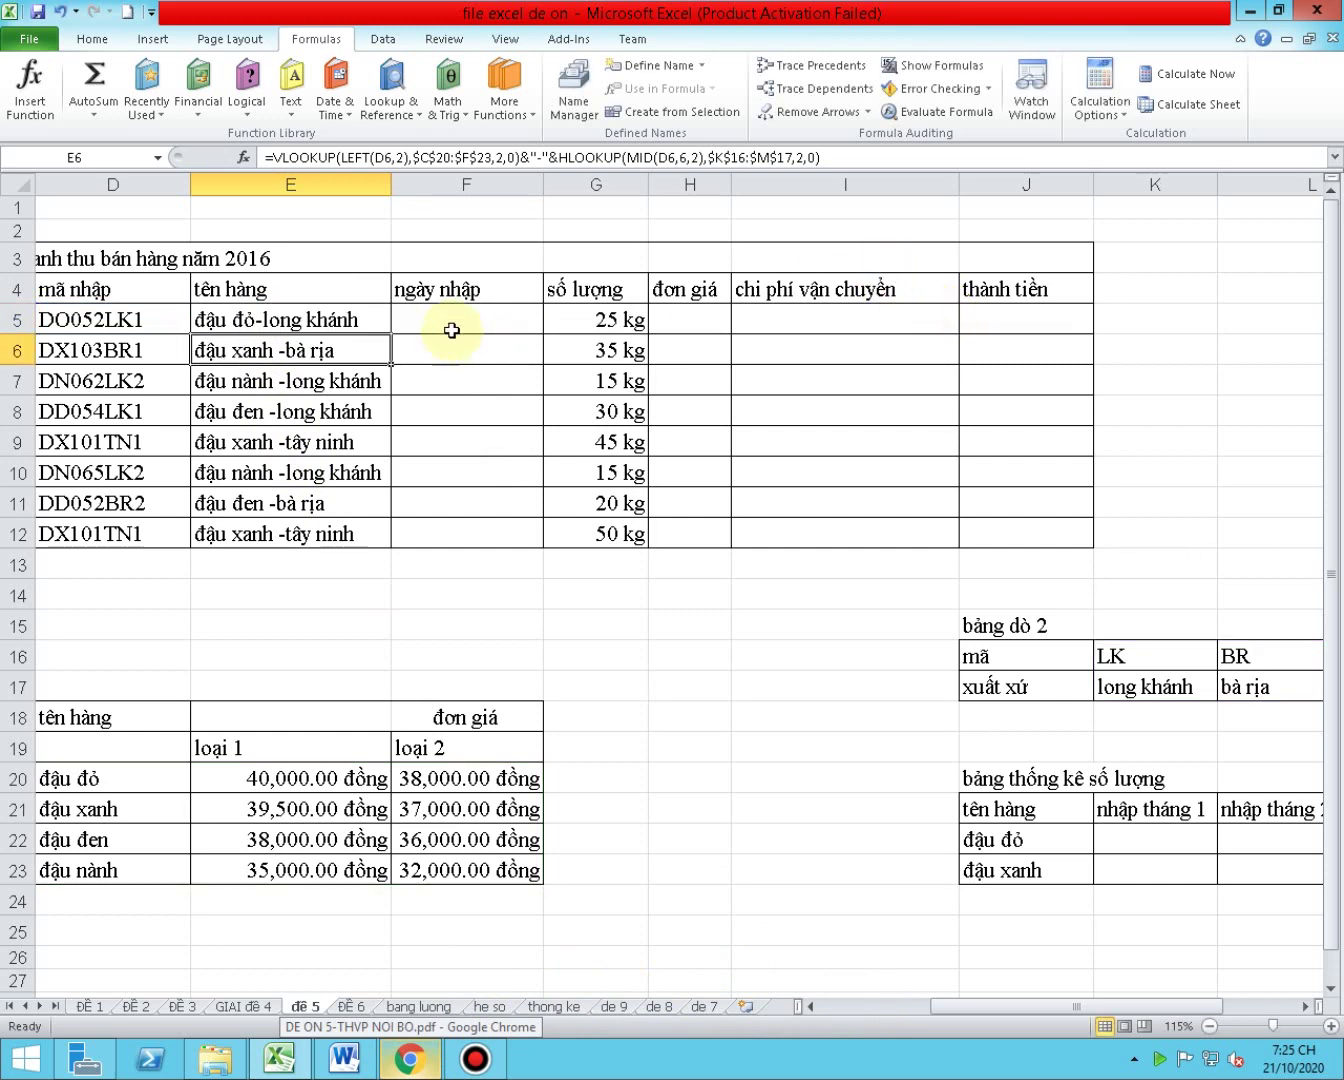
{"action": "left_click", "coordinate": [452, 325]}
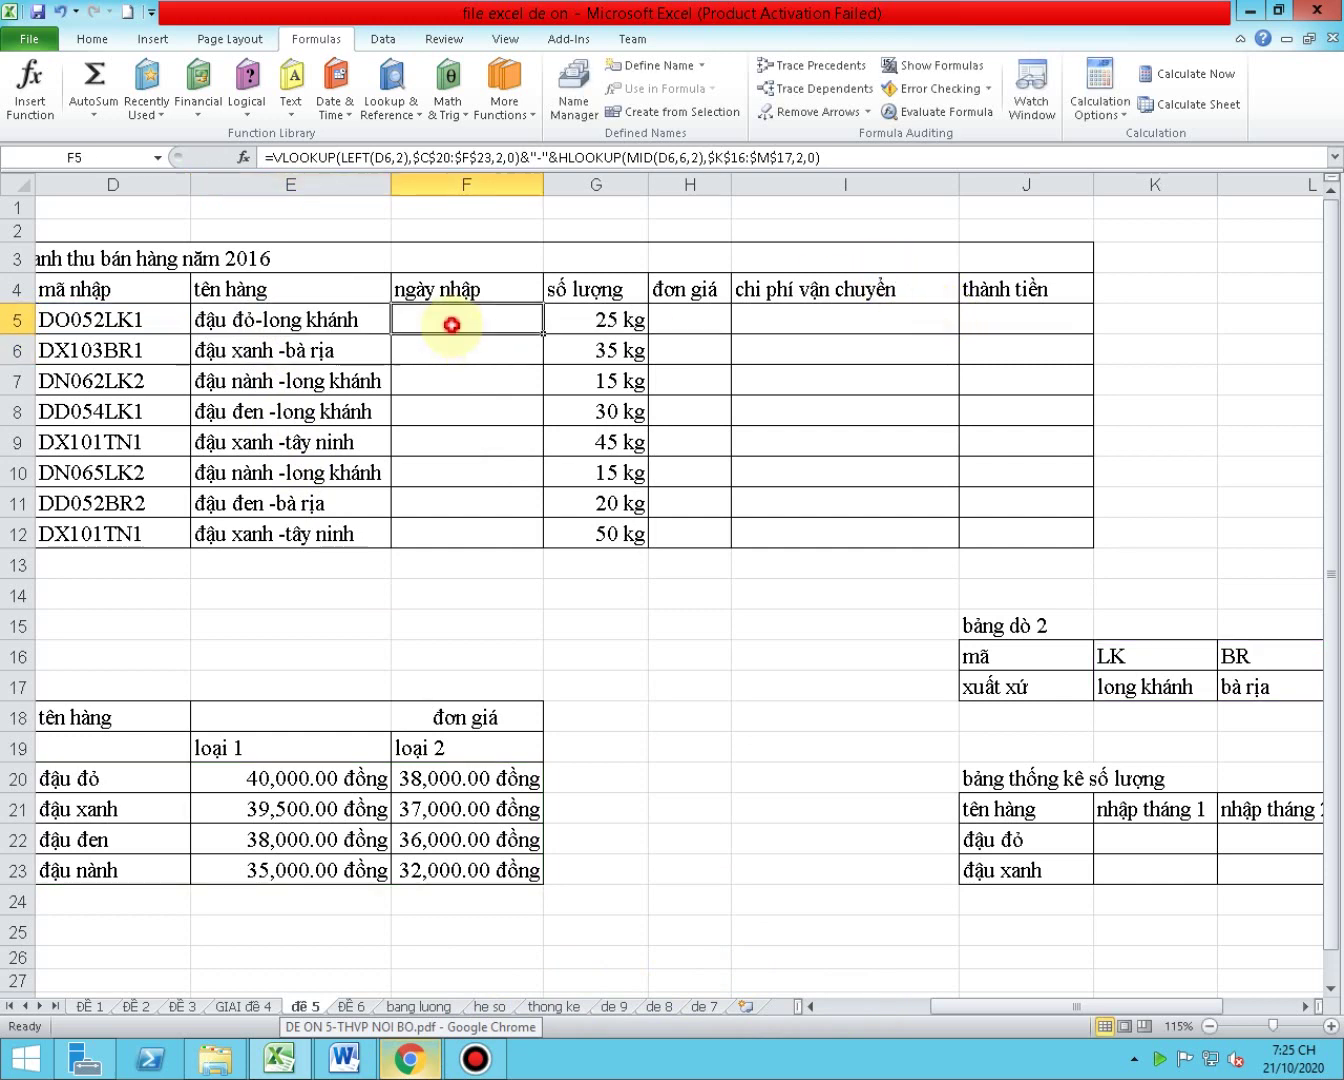
{"action": "left_click", "coordinate": [405, 1062]}
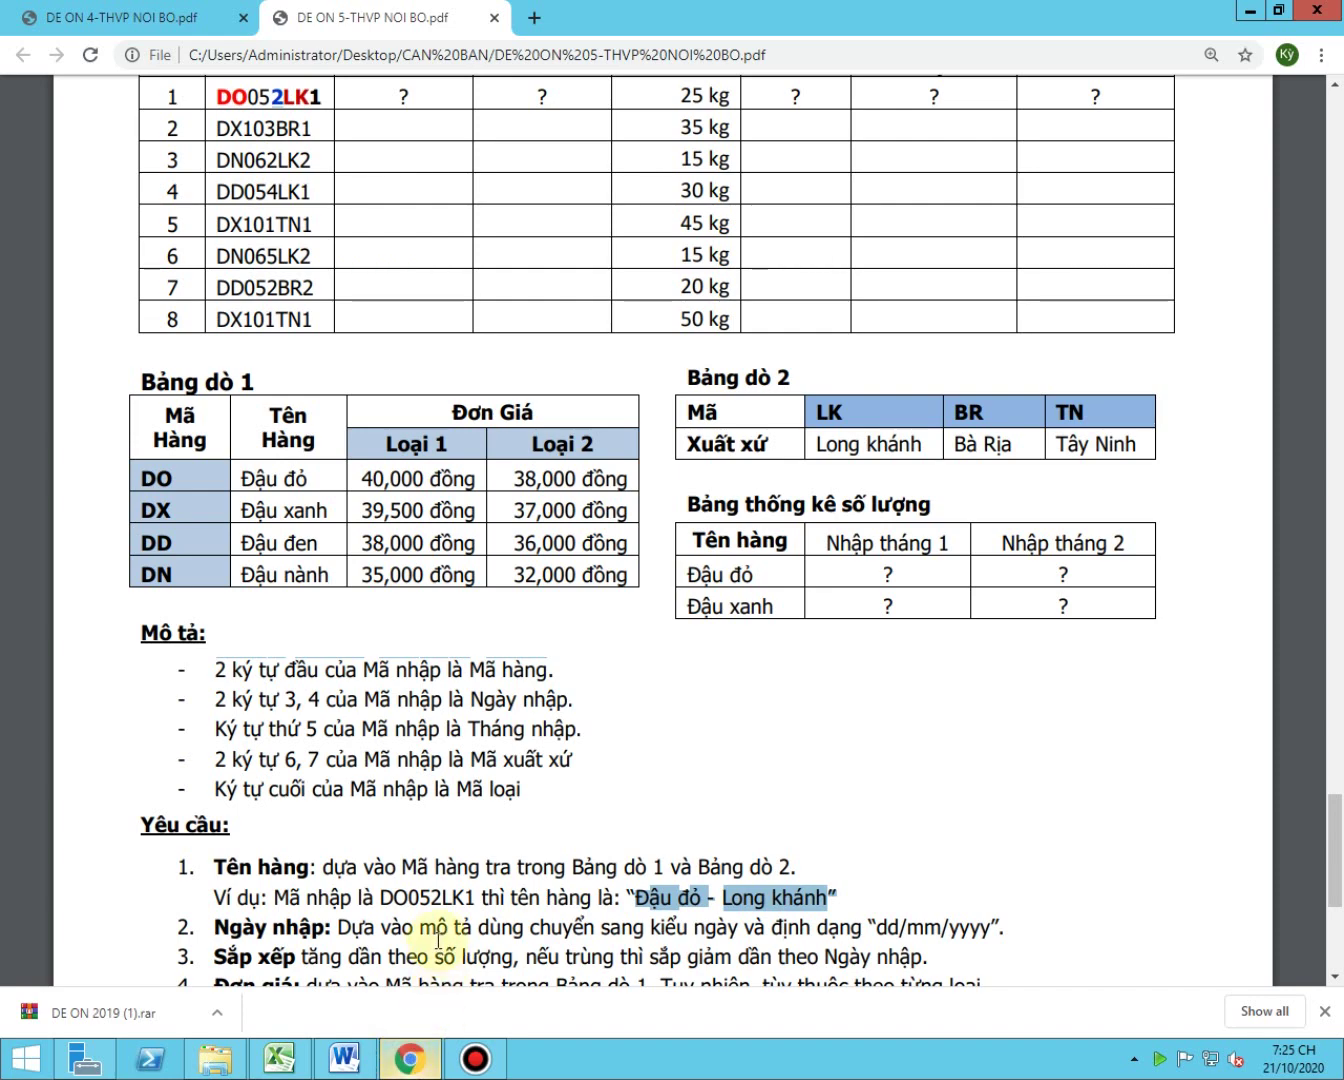
- Read the Ngày nhập rule requiring dd/mm/yyyy dates and the year 2016 in the title
{"action": "scroll", "coordinate": [431, 935], "scroll_direction": "down", "scroll_amount": 1}
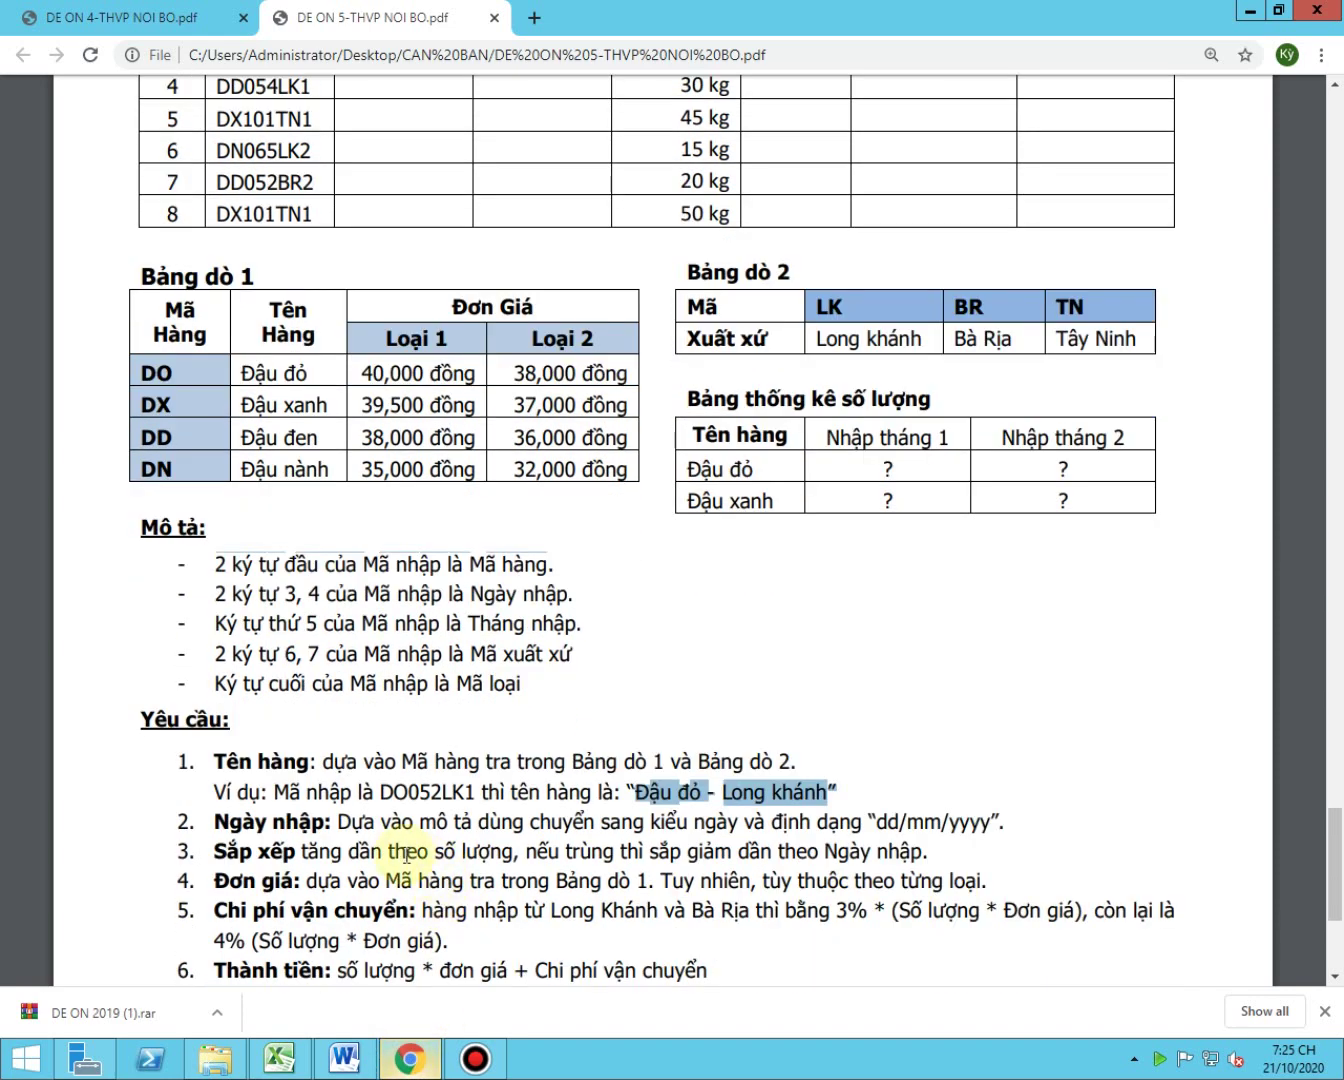
{"action": "left_click", "coordinate": [337, 818]}
{"action": "mouse_move", "coordinate": [338, 818]}
{"action": "left_mouse_down"}
{"action": "mouse_move", "coordinate": [590, 797]}
{"action": "mouse_move", "coordinate": [619, 815]}
{"action": "left_mouse_up"}
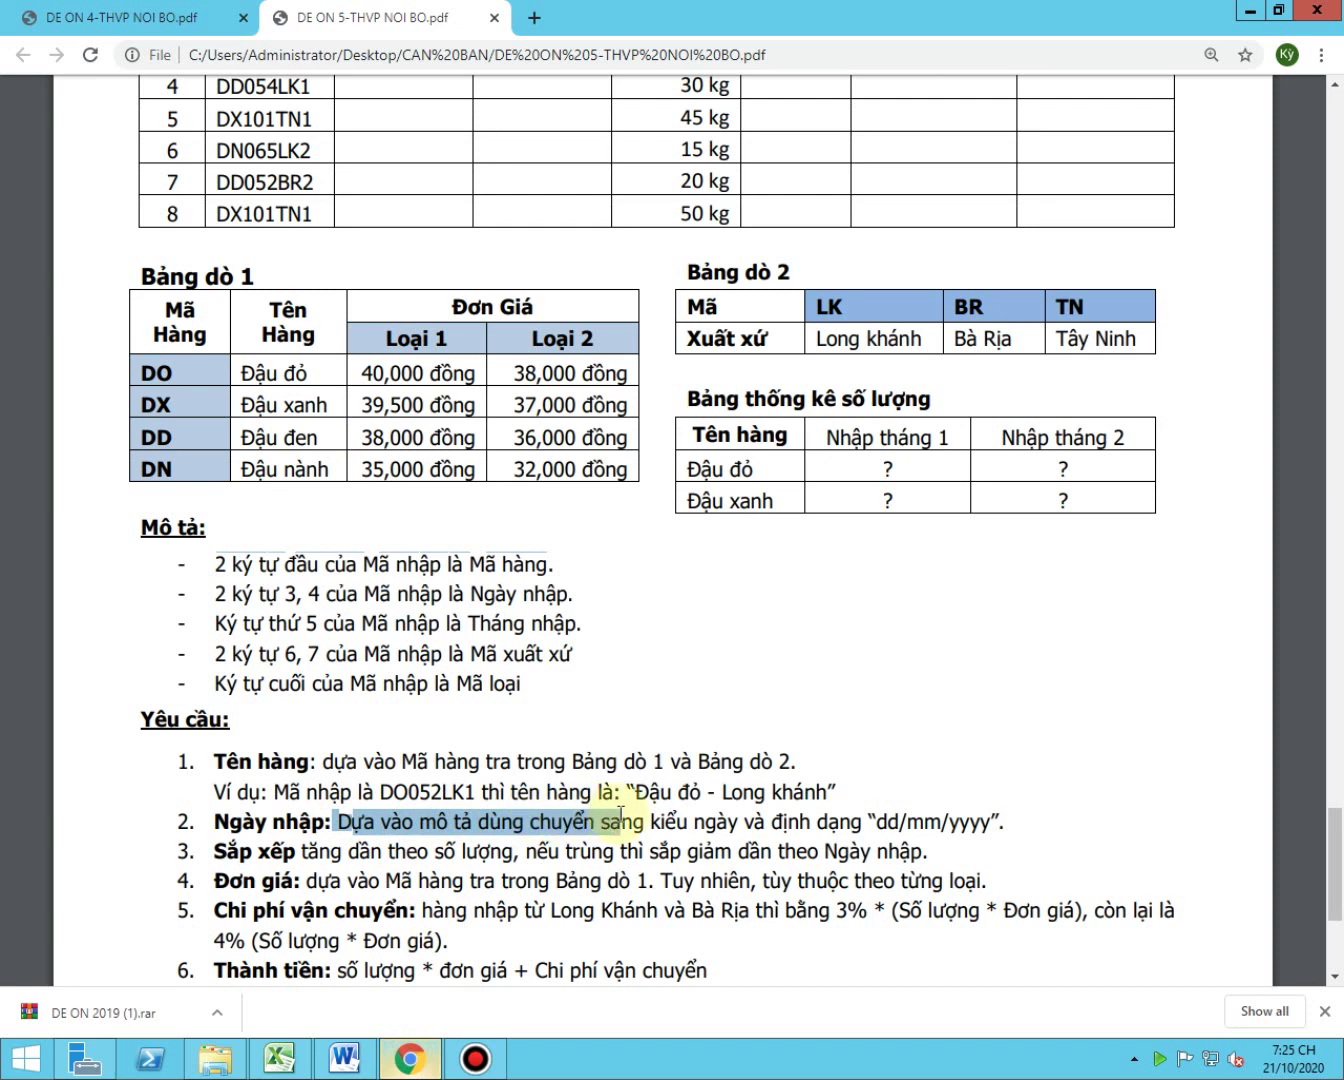
{"action": "left_click", "coordinate": [903, 808]}
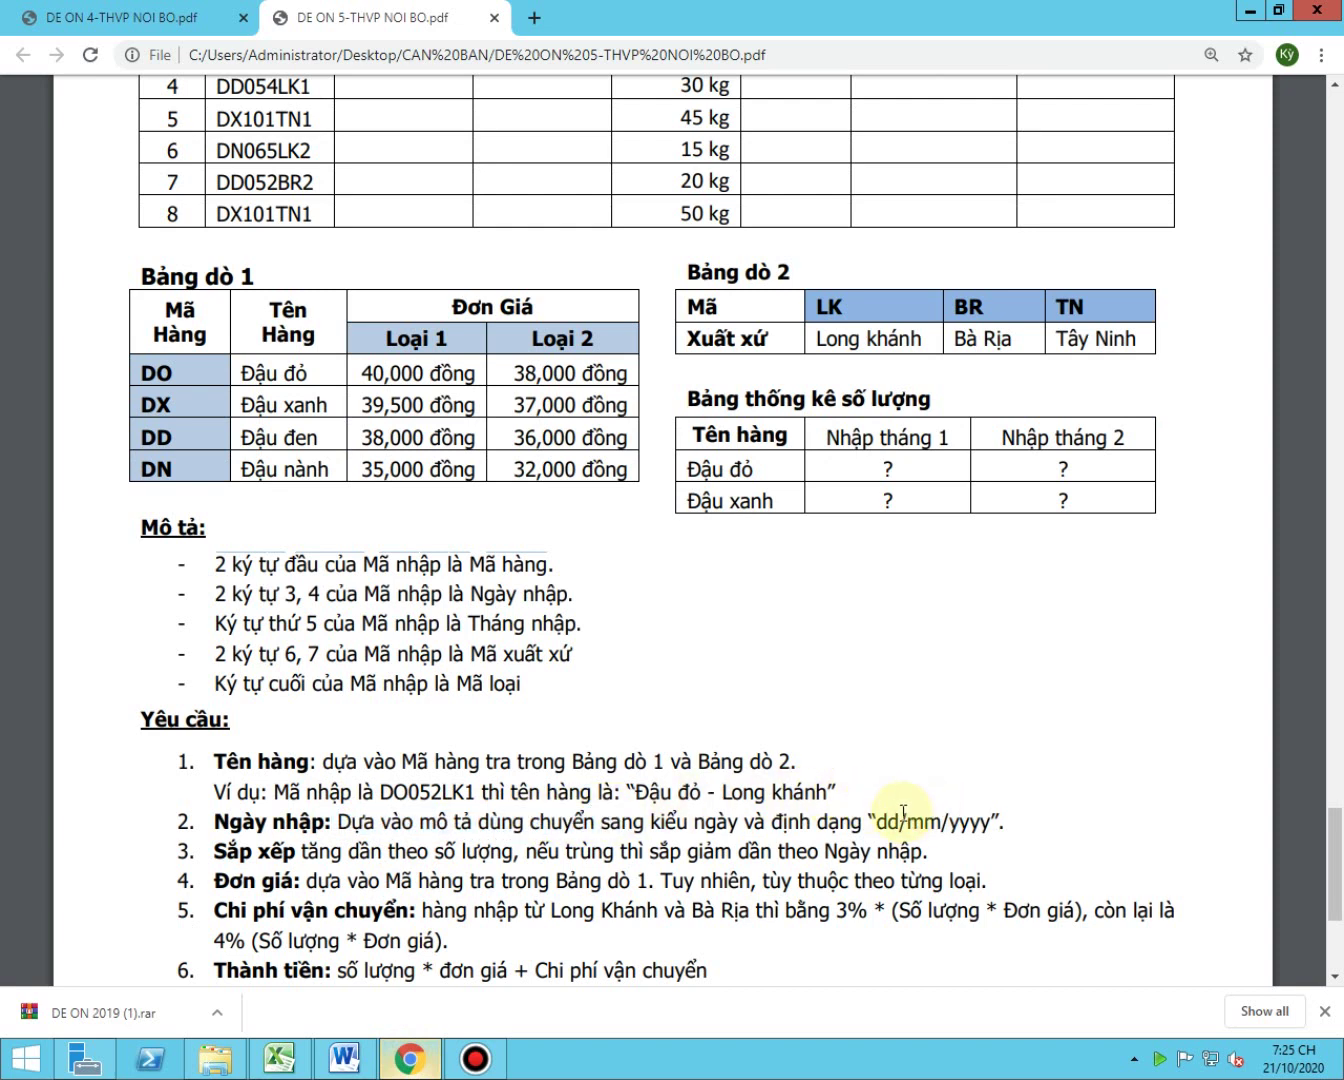
{"action": "left_click_drag", "start_coordinate": [906, 821], "coordinate": [880, 818]}
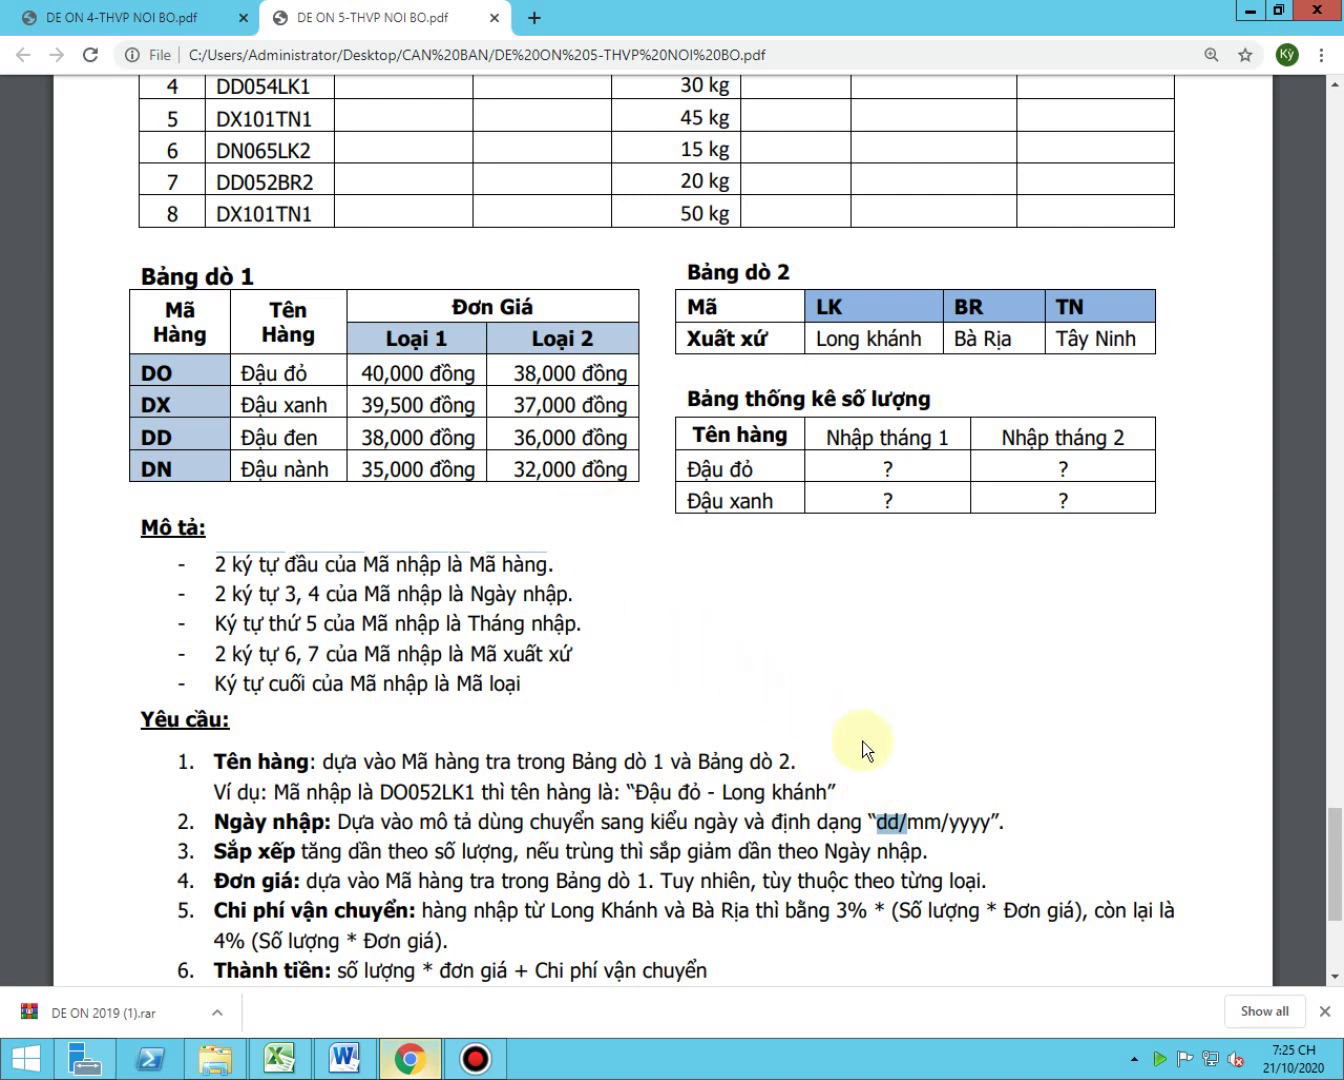
{"action": "left_click_drag", "start_coordinate": [473, 594], "coordinate": [570, 597]}
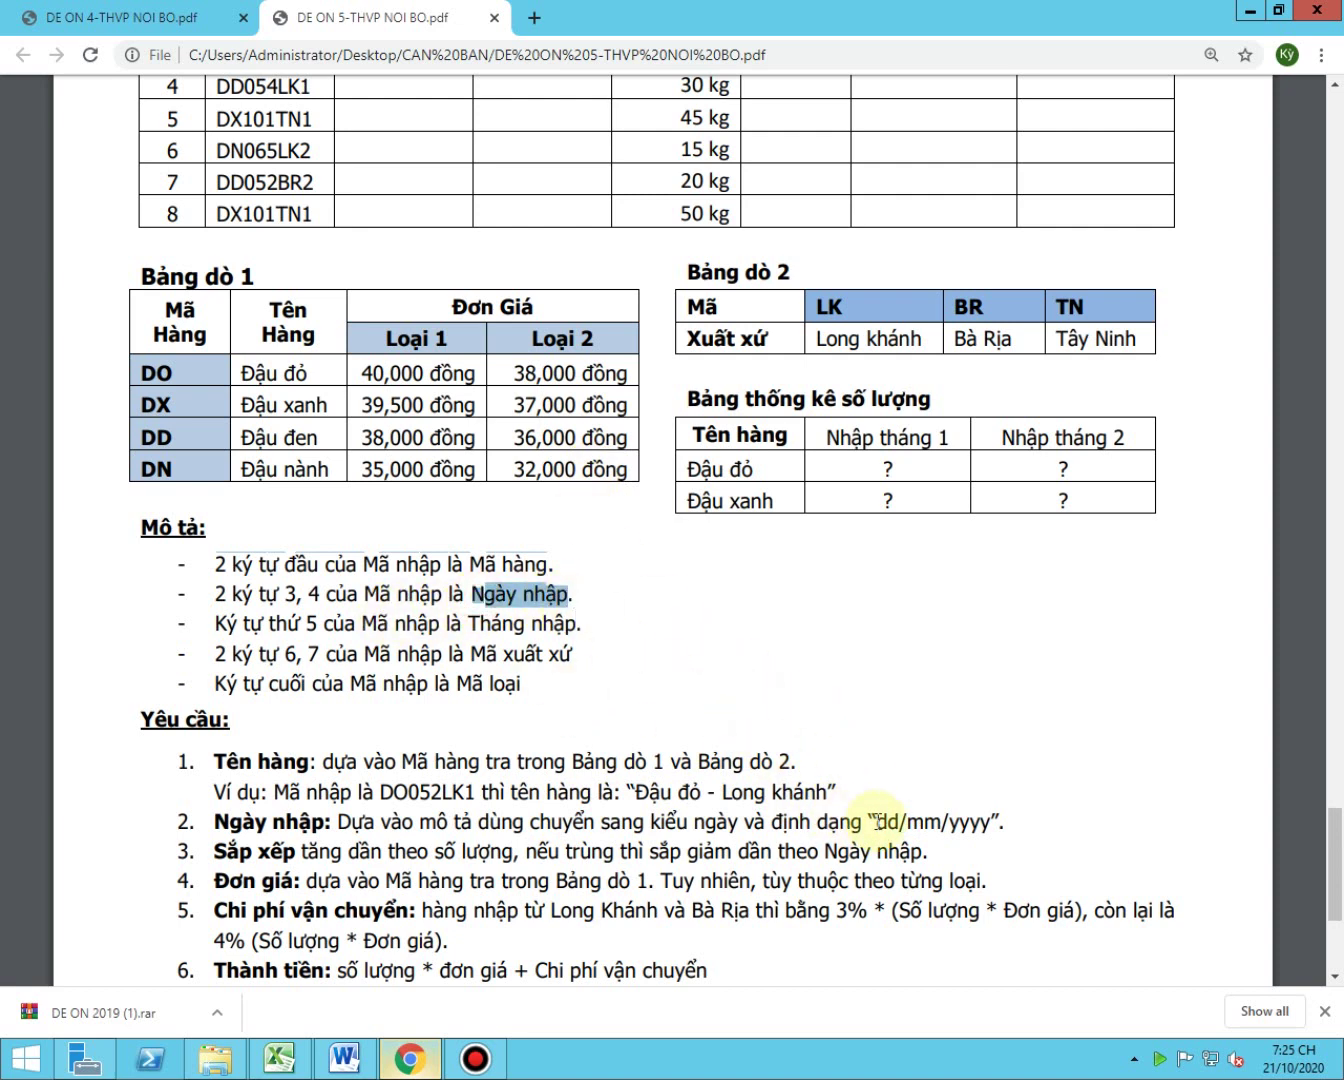
{"action": "left_click_drag", "start_coordinate": [908, 822], "coordinate": [922, 822]}
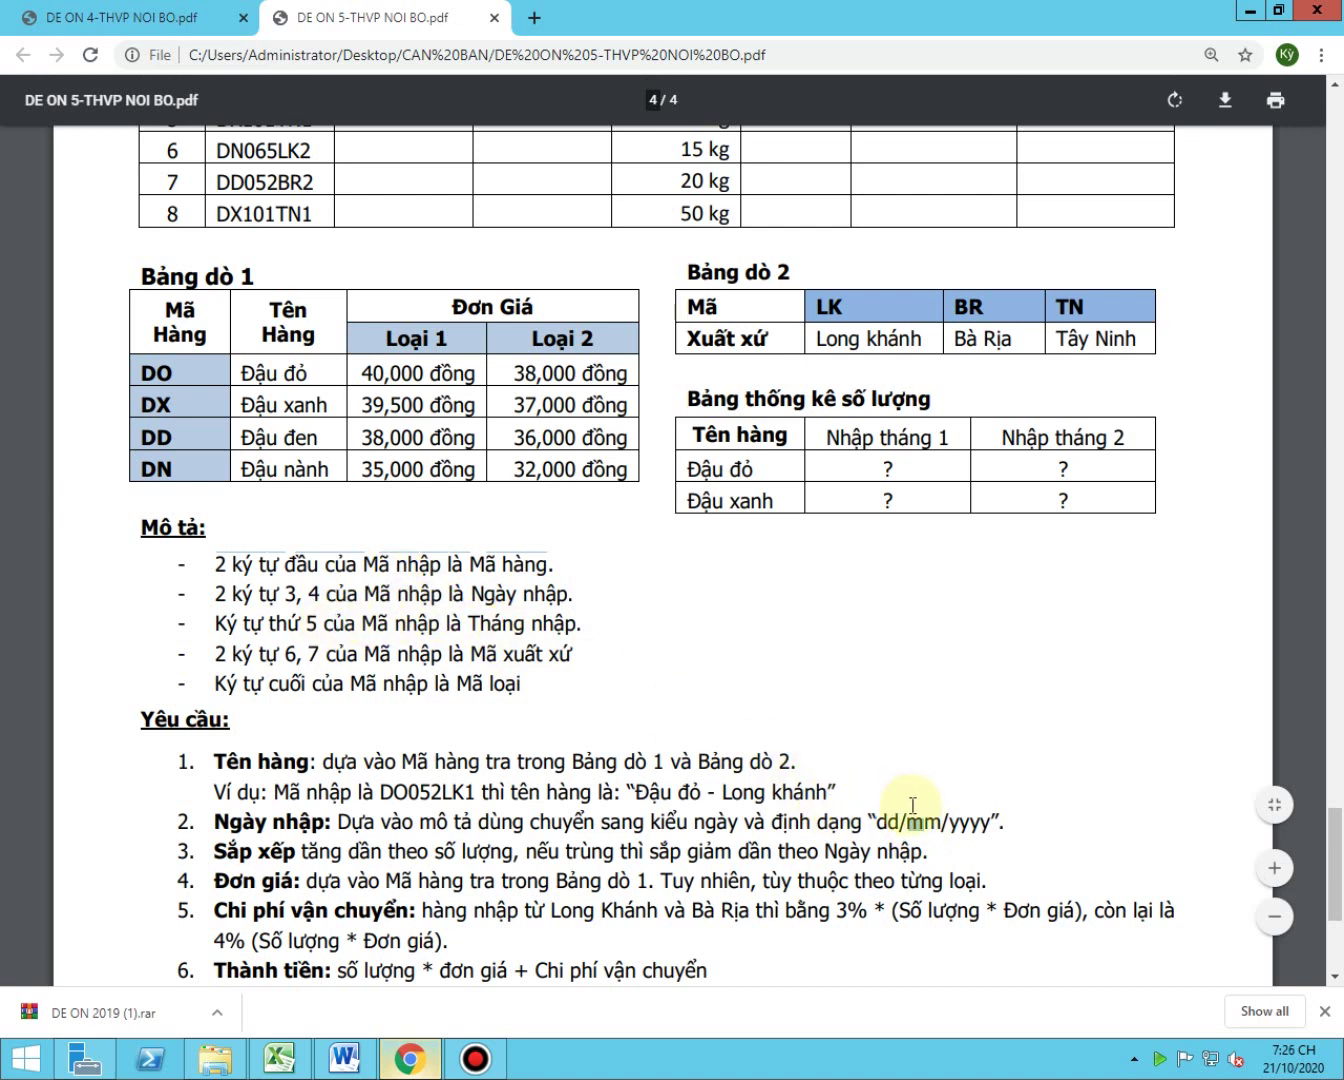
{"action": "left_click_drag", "start_coordinate": [948, 821], "coordinate": [985, 820]}
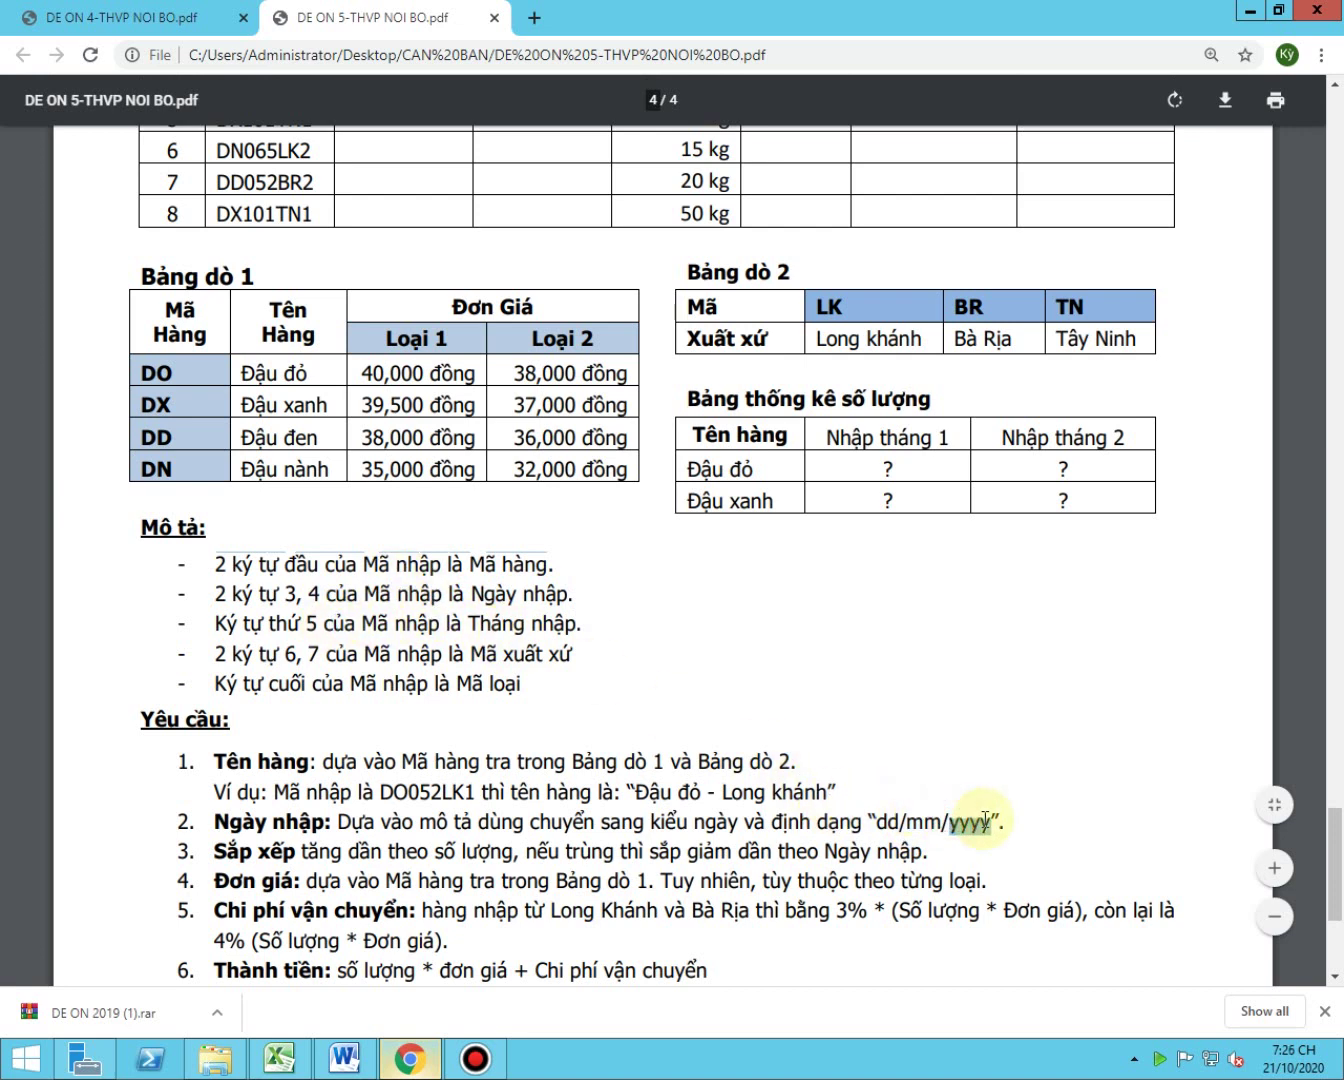
{"action": "scroll", "coordinate": [494, 707], "scroll_direction": "up", "scroll_amount": 5}
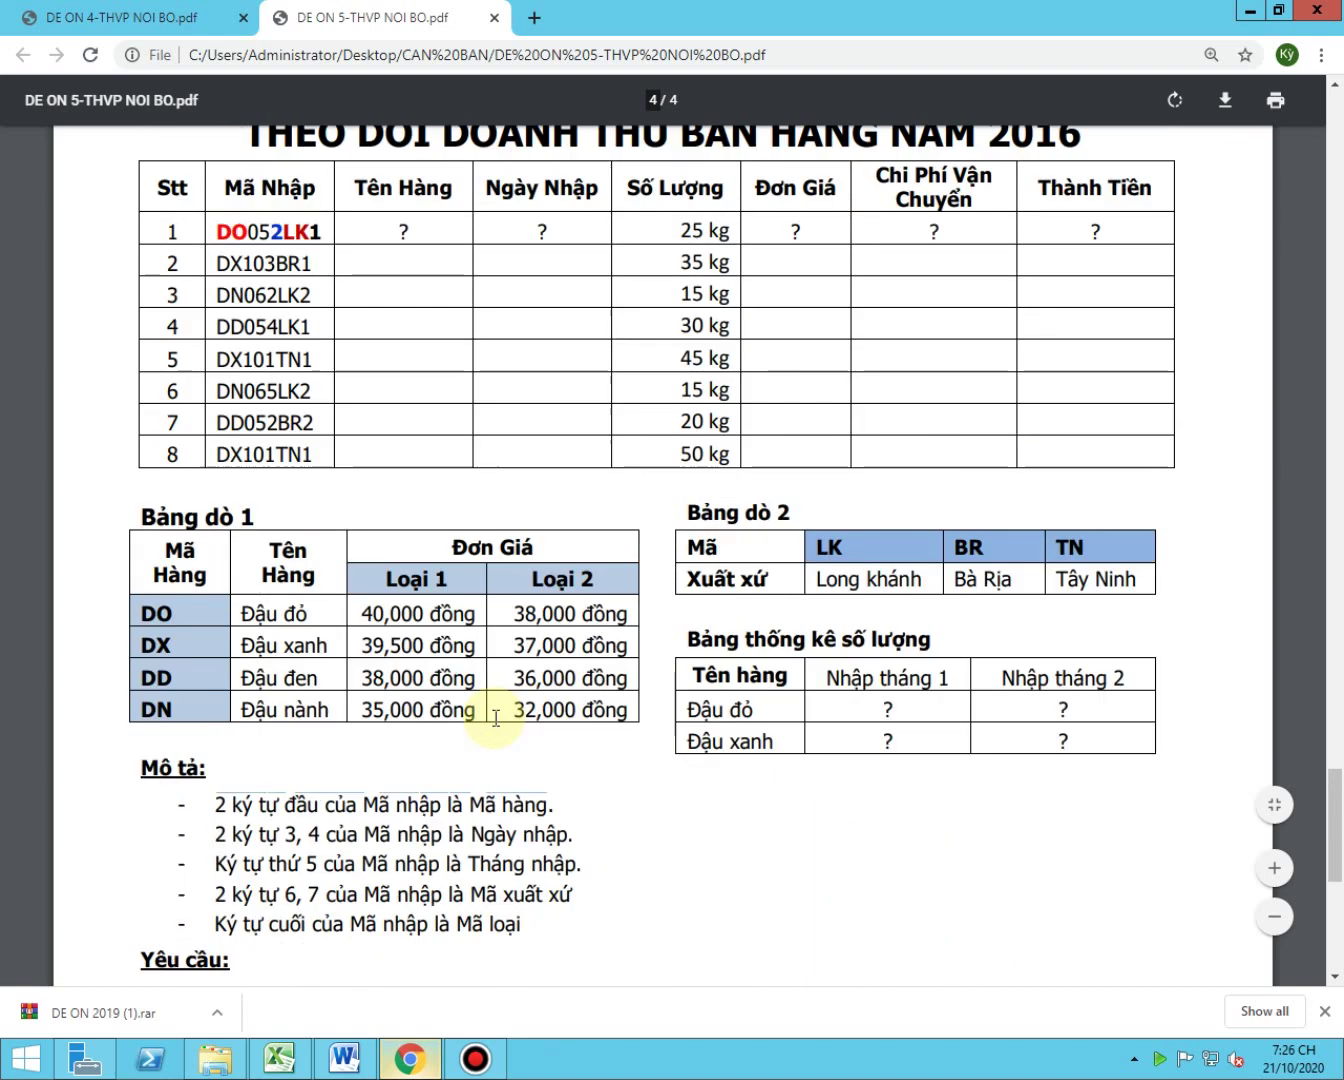
{"action": "scroll", "coordinate": [490, 714], "scroll_direction": "up", "scroll_amount": 4}
{"action": "left_click_drag", "start_coordinate": [992, 413], "coordinate": [1081, 418]}
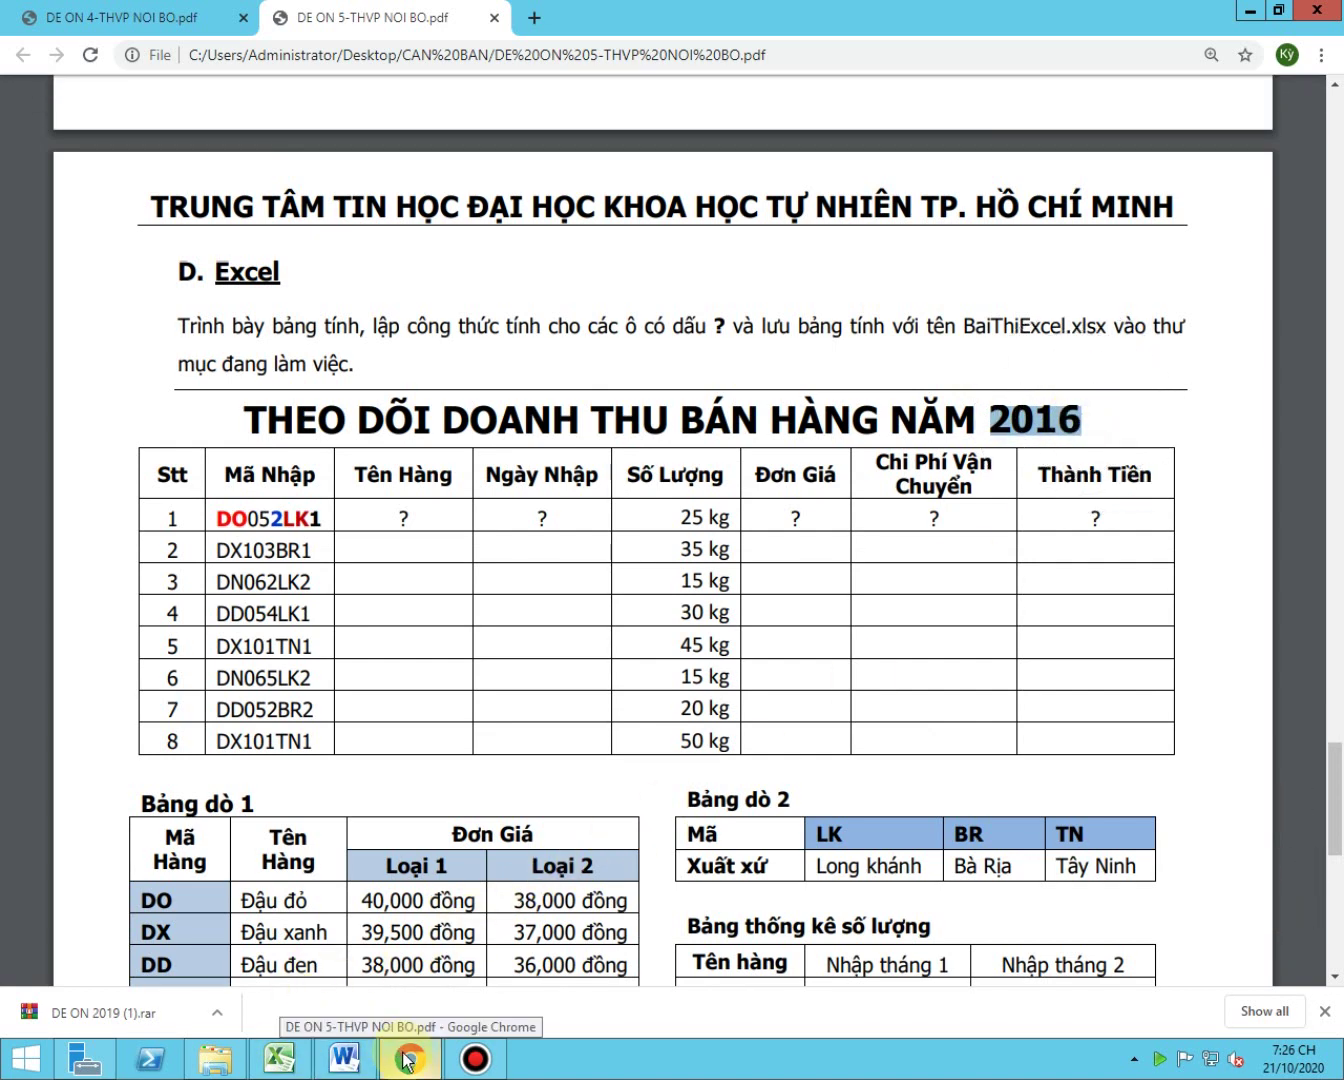
- Start F5's formula as =date(2016,mid( after dropping a MONTH attempt, then view the PDF
{"action": "left_click", "coordinate": [281, 1059]}
{"action": "type", "text": "="}
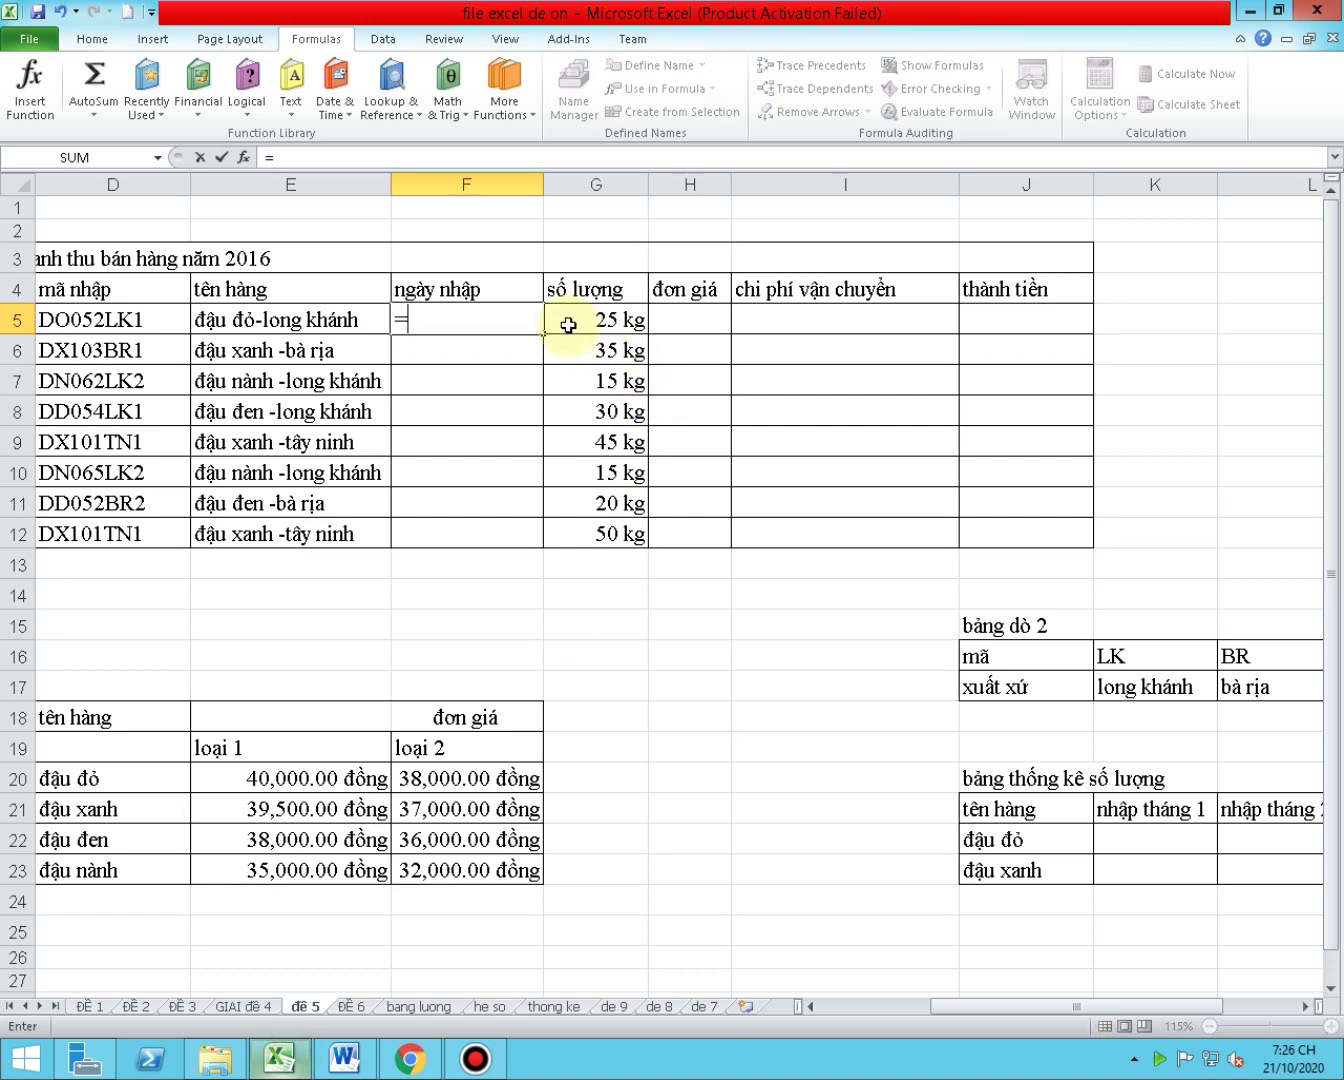
{"action": "type", "text": "date"}
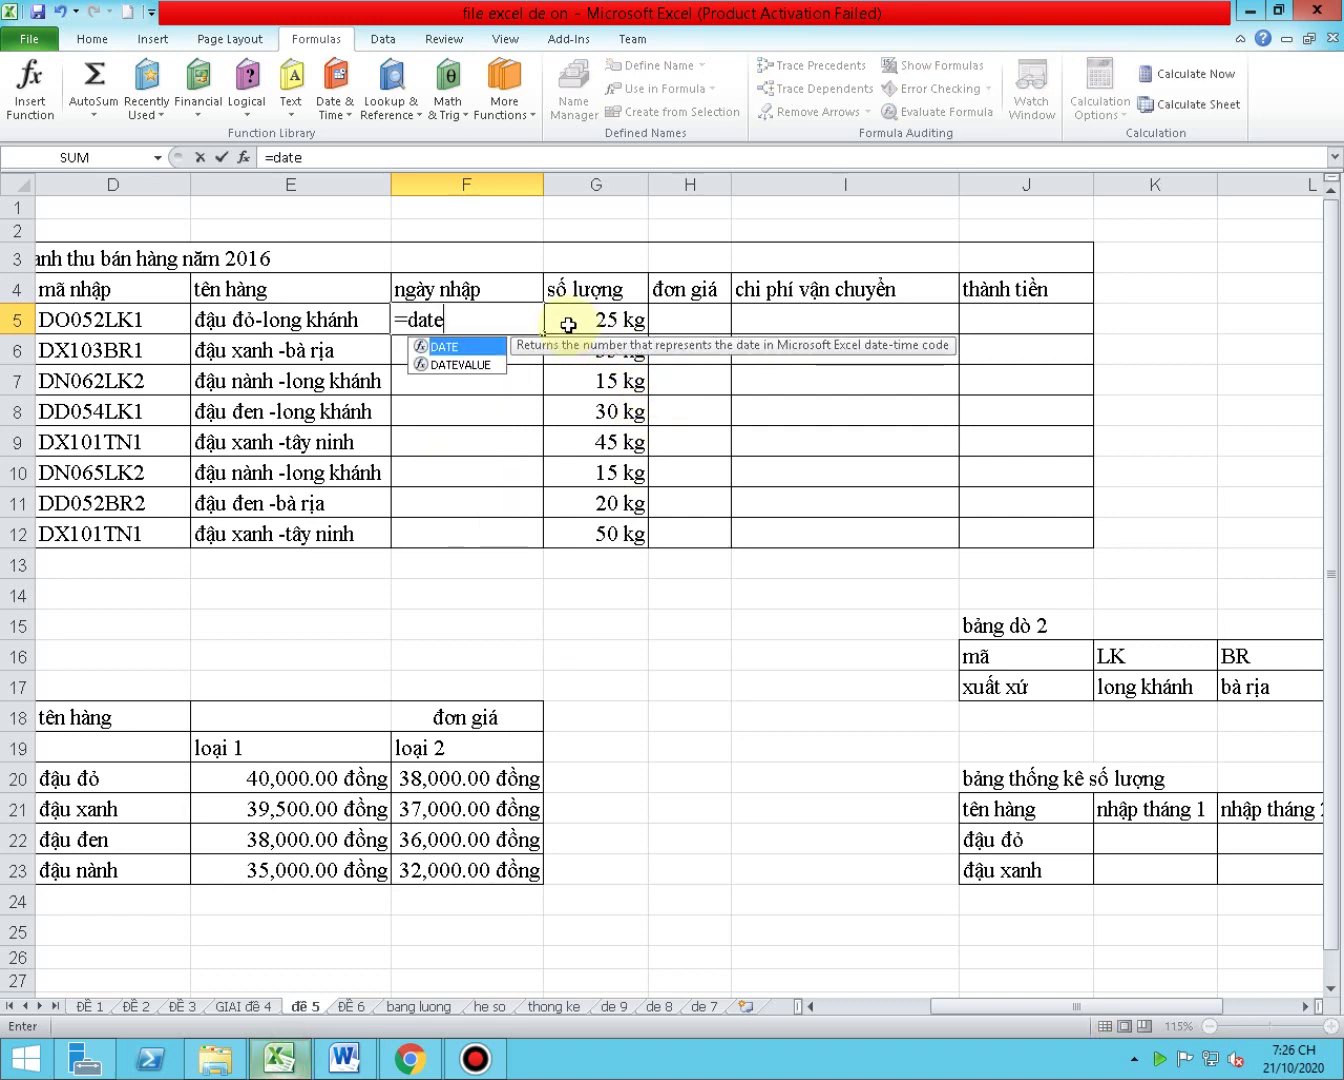
{"action": "type", "text": "(201"}
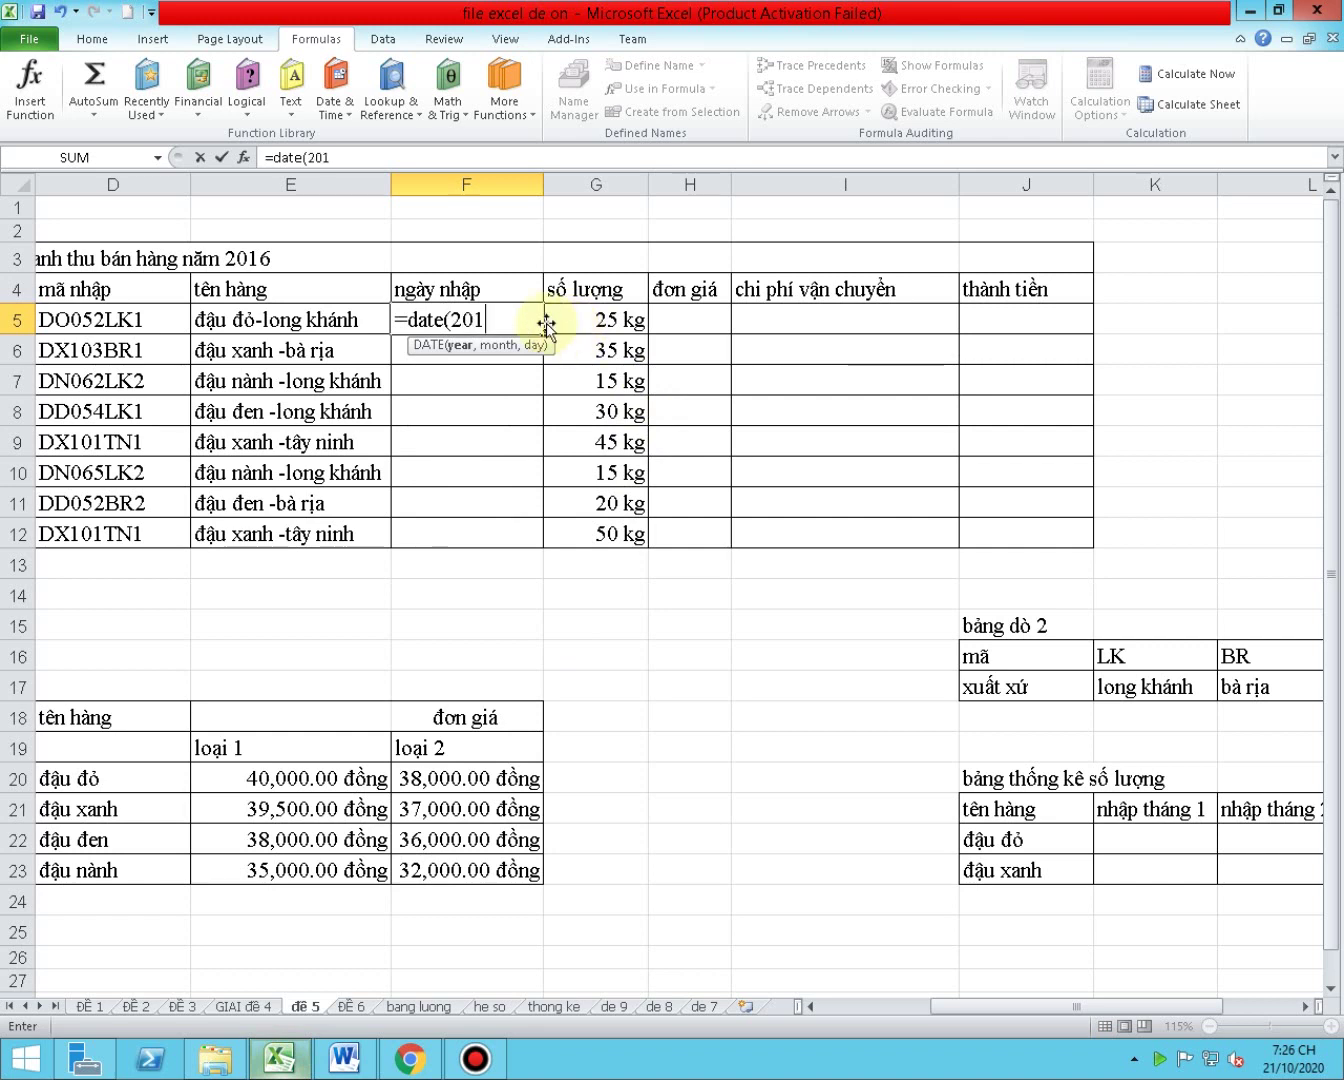
{"action": "type", "text": "6,"}
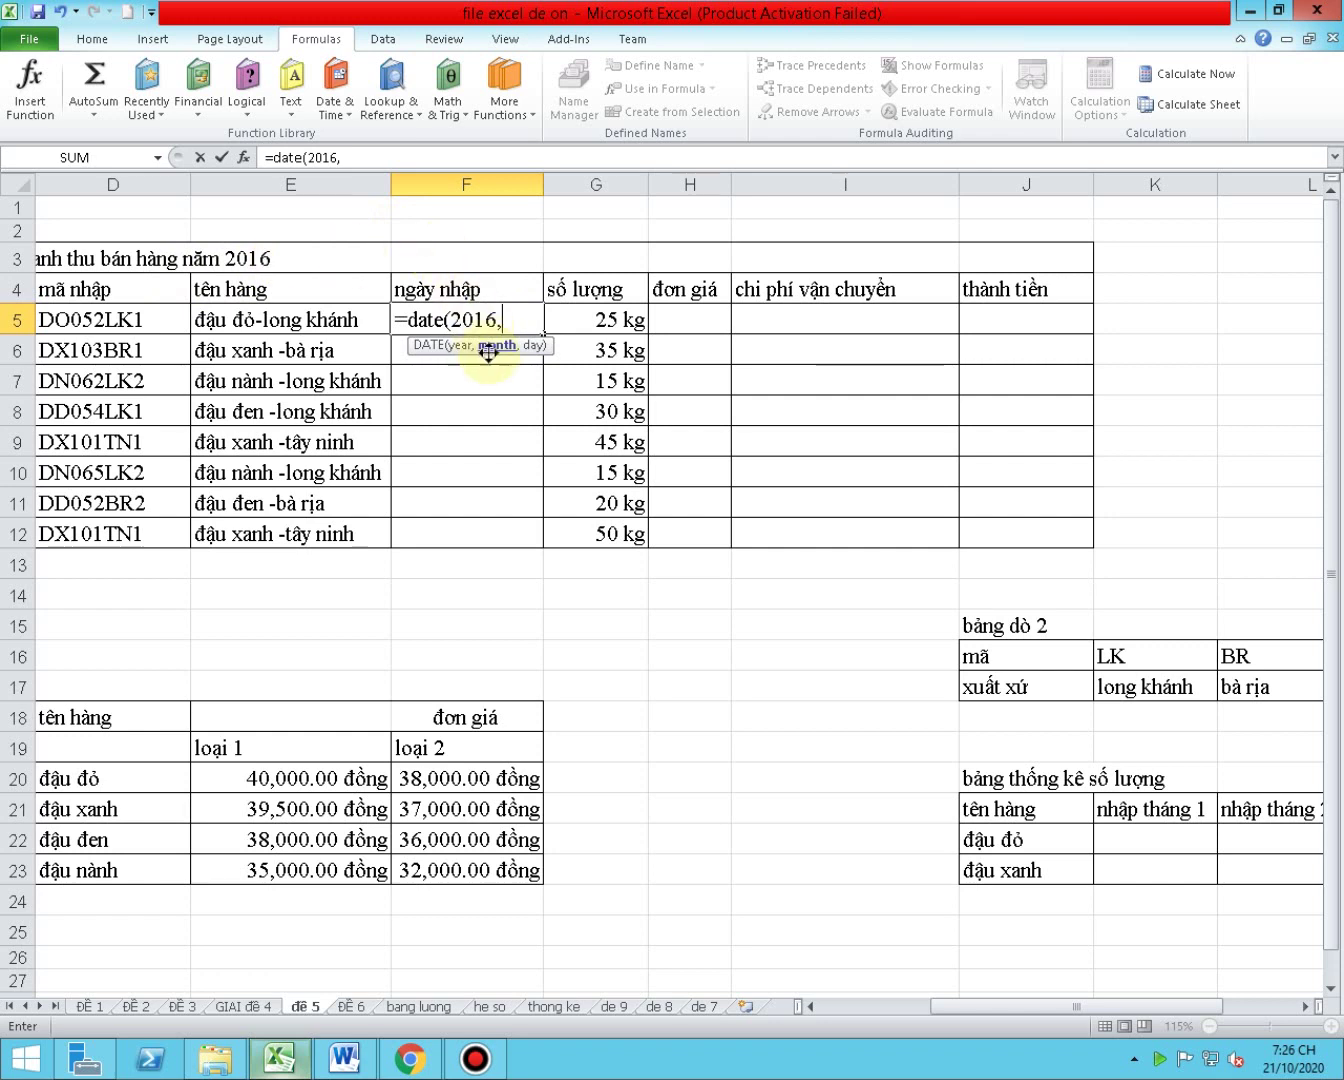
{"action": "type", "text": "mo"}
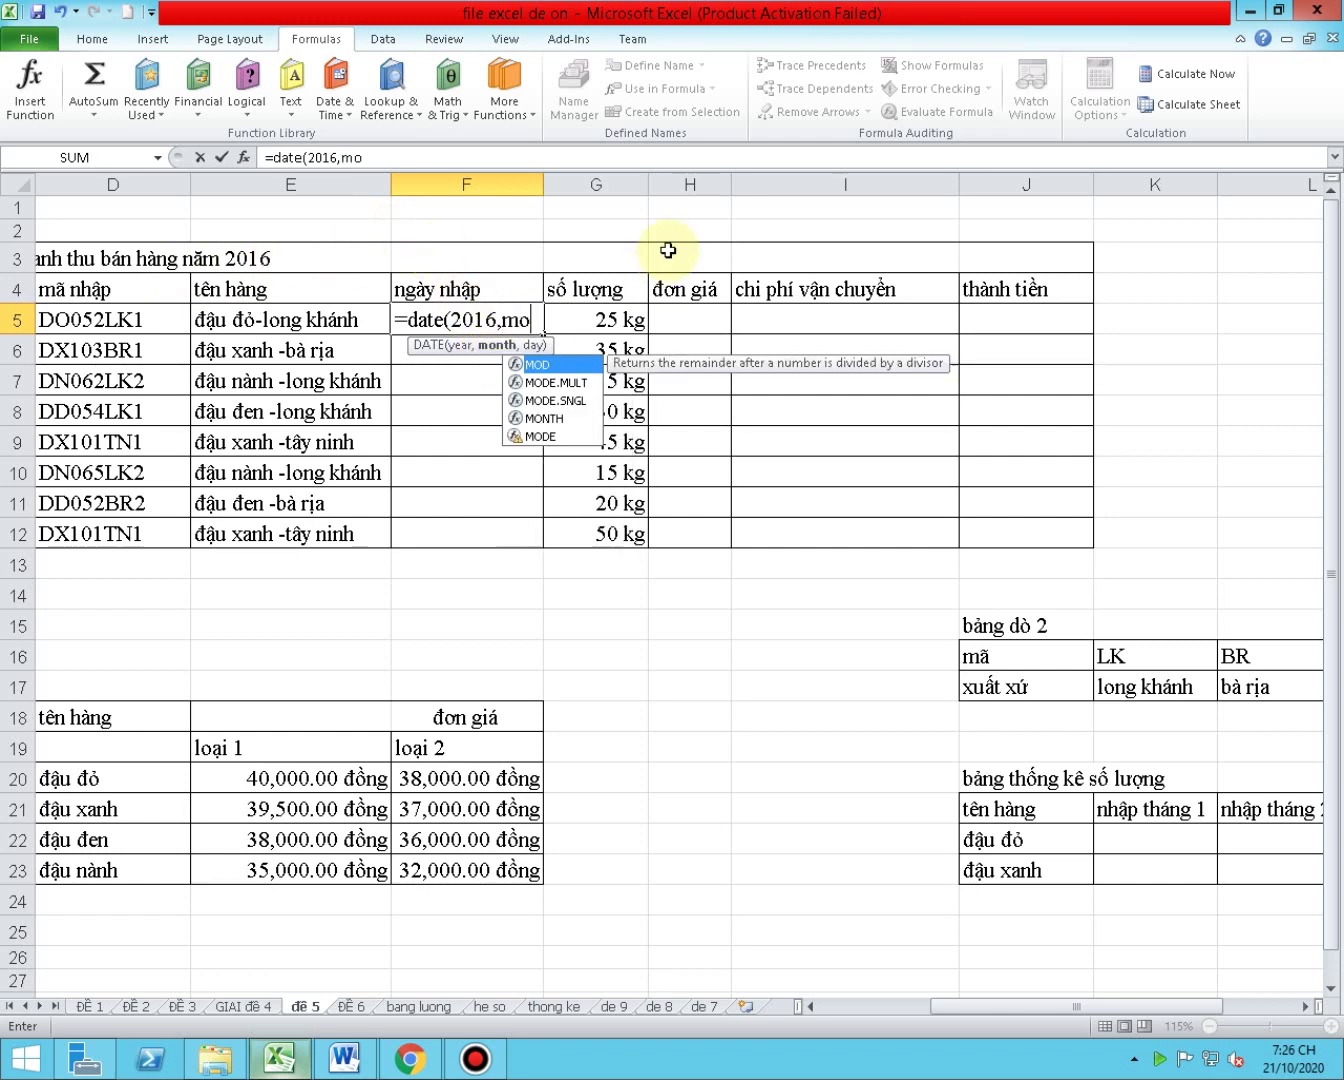
{"action": "double_click", "coordinate": [545, 418]}
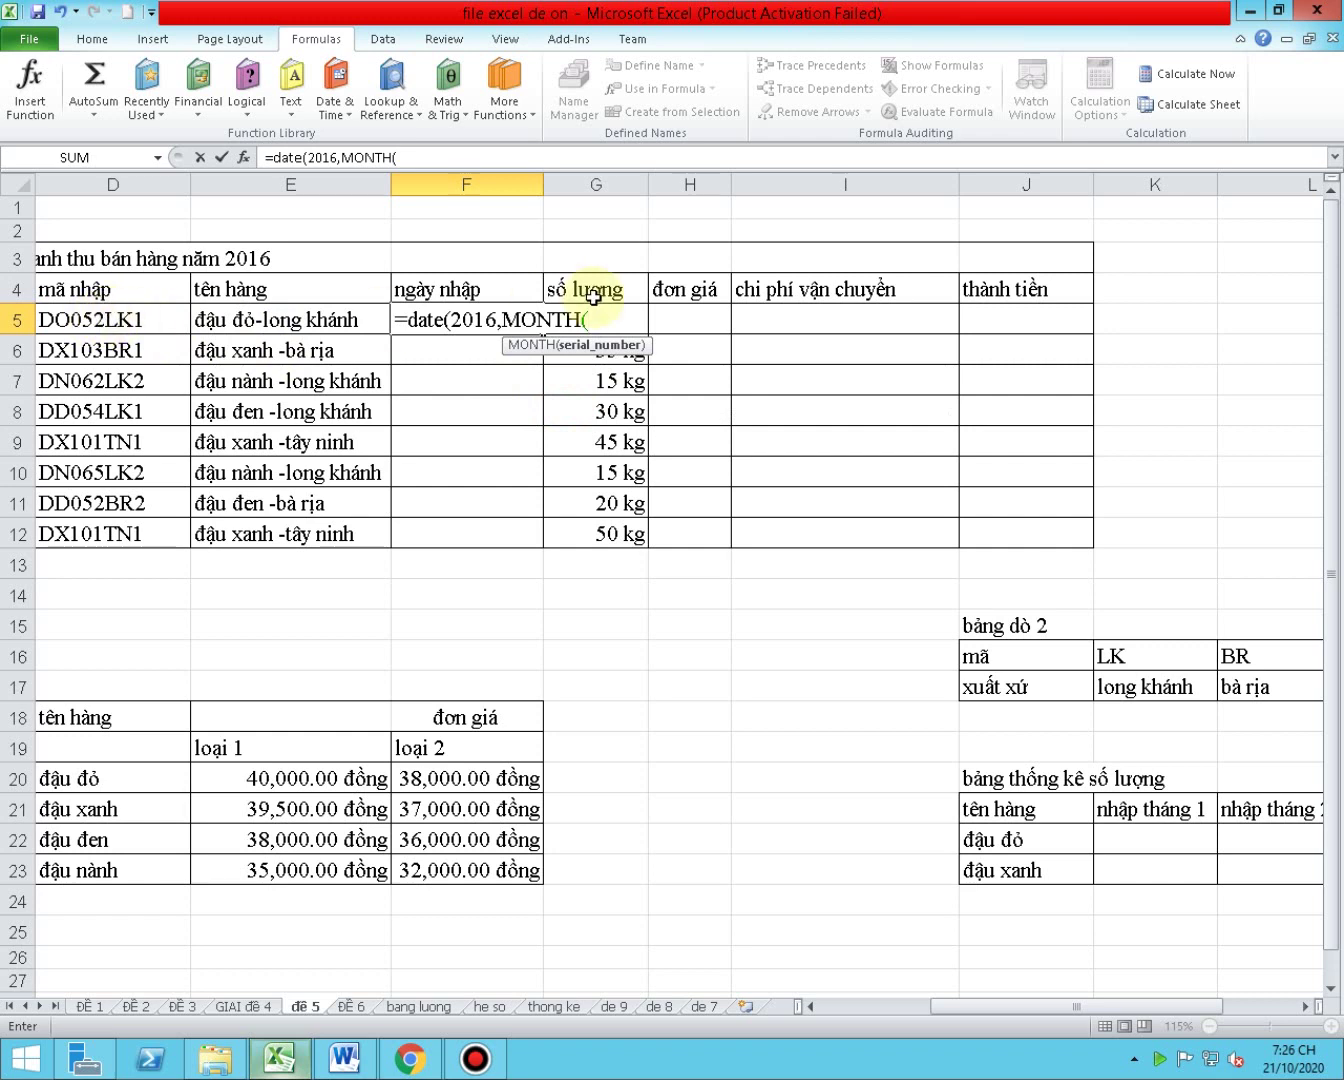
{"action": "key", "text": "BackSpace"}
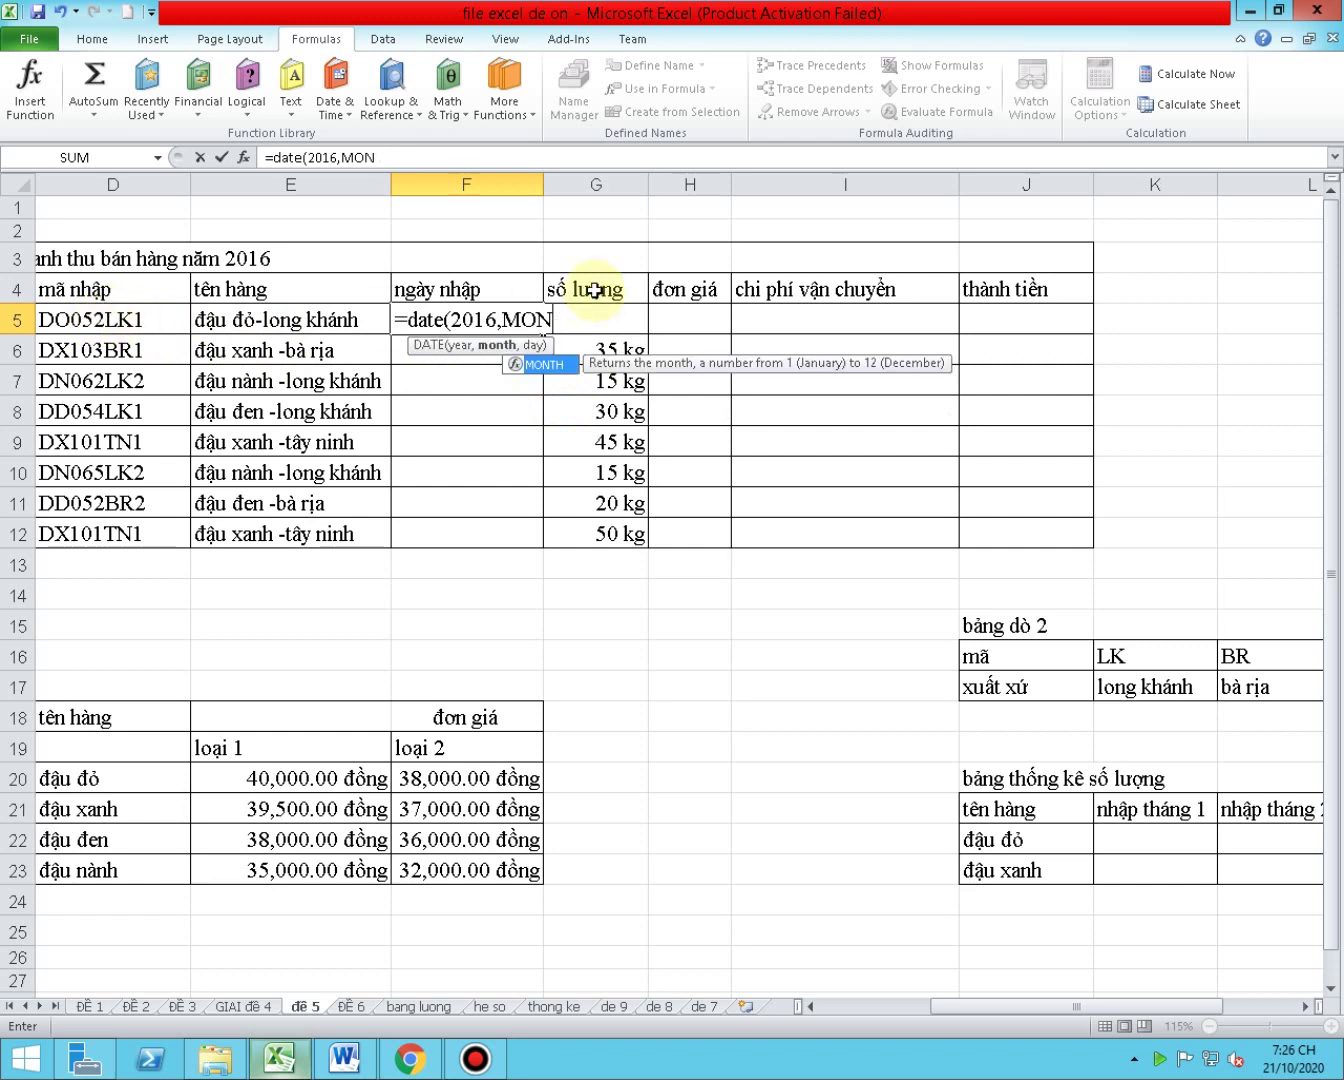
{"action": "key", "text": "BackSpace"}
{"action": "key", "text": "BackSpace"}
{"action": "key", "text": "BackSpace"}
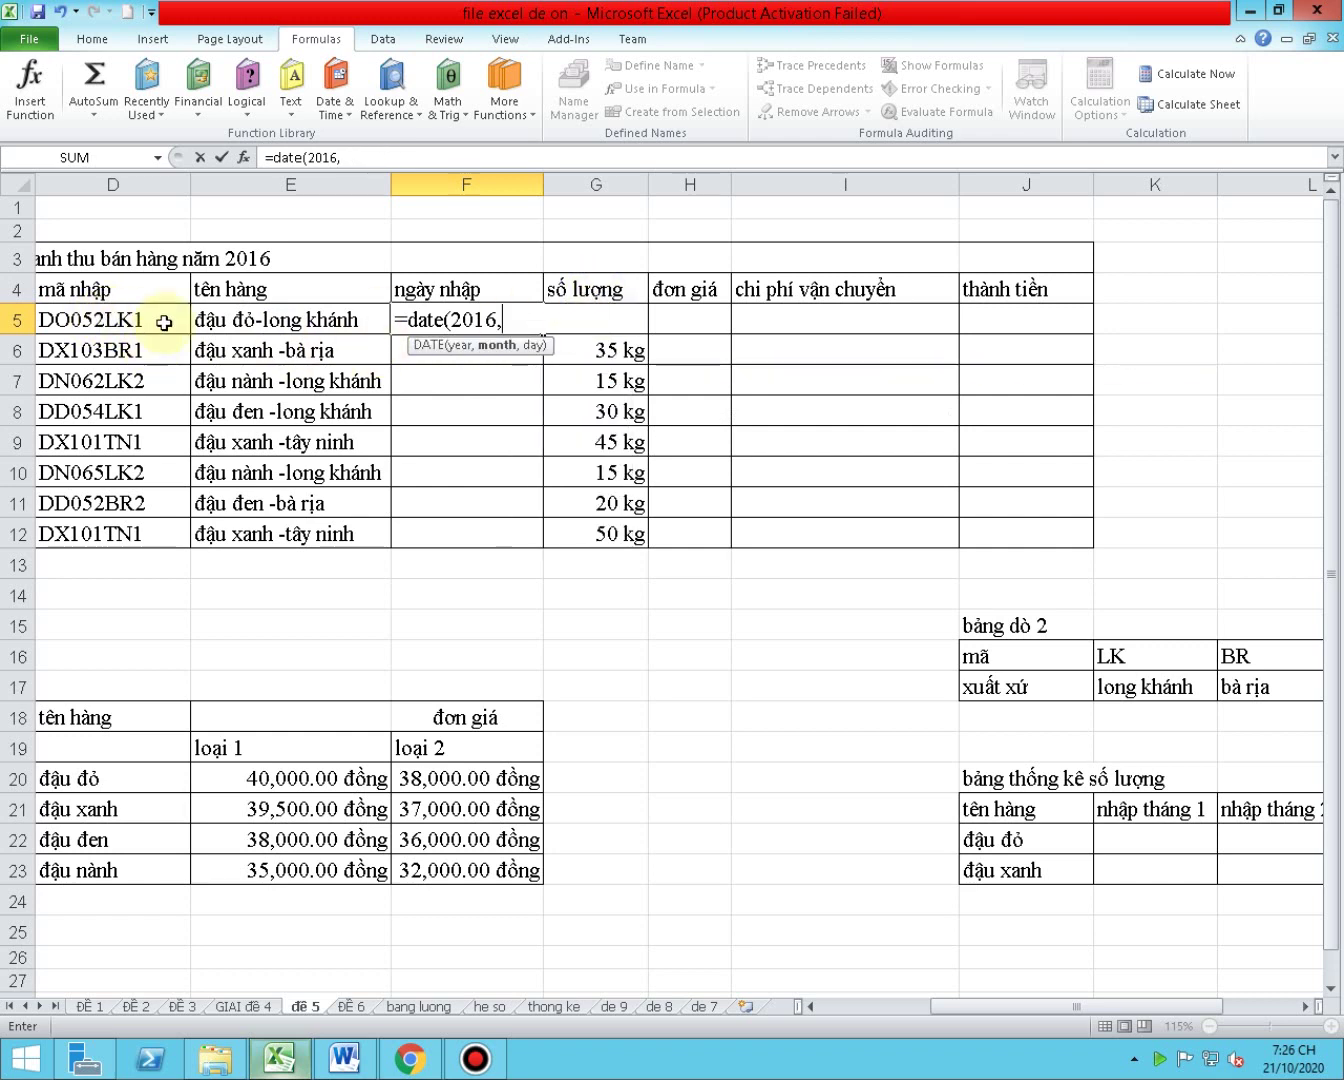
{"action": "type", "text": "mid"}
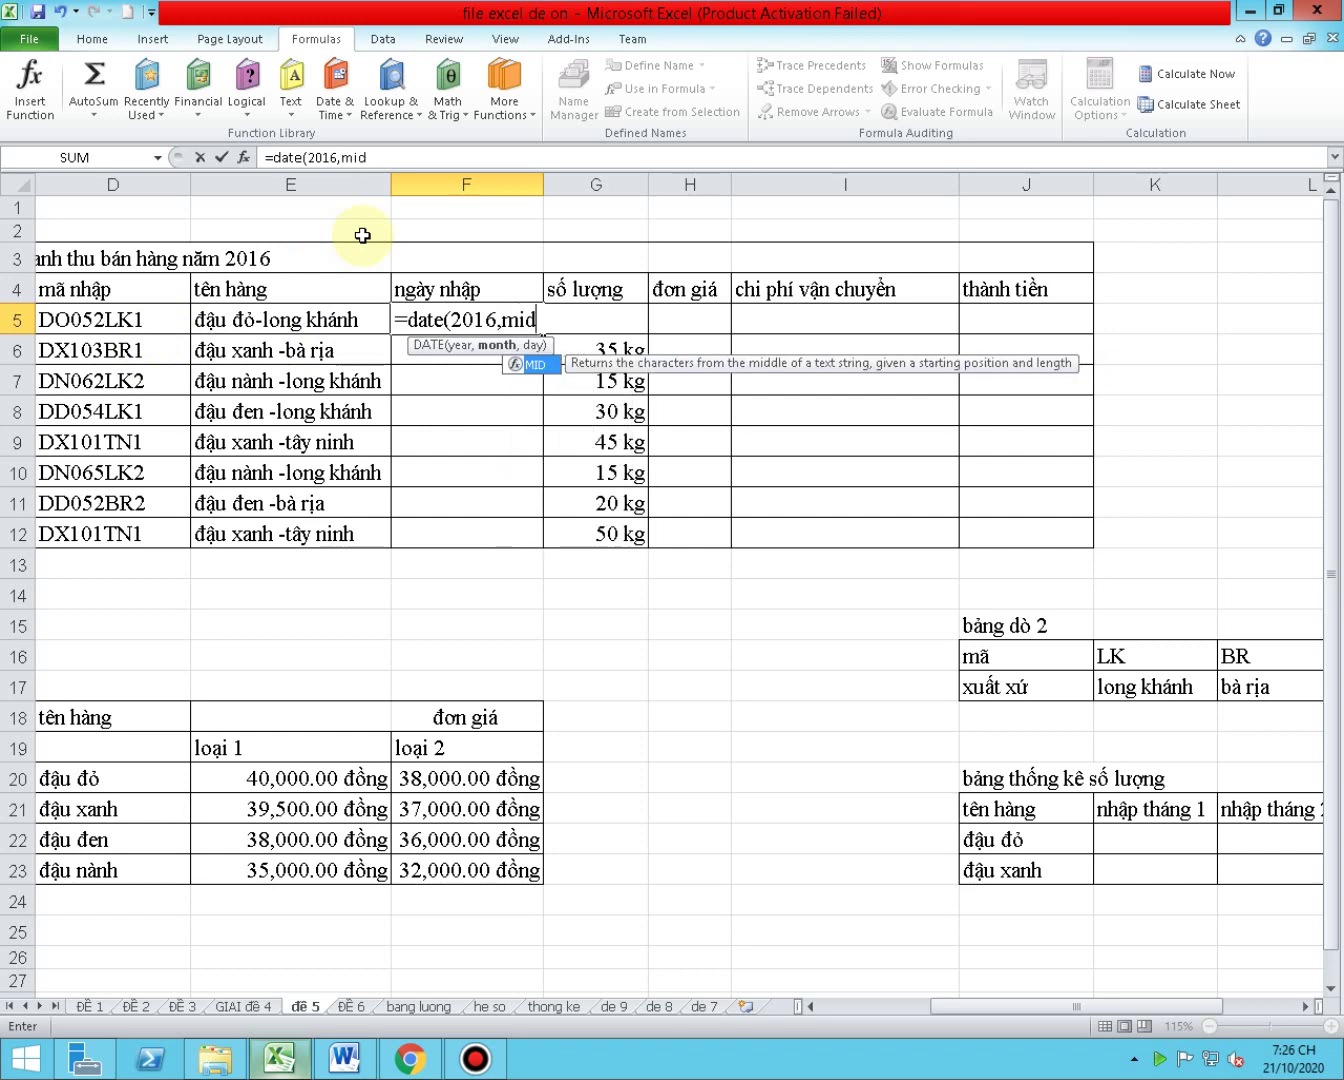
{"action": "type", "text": "("}
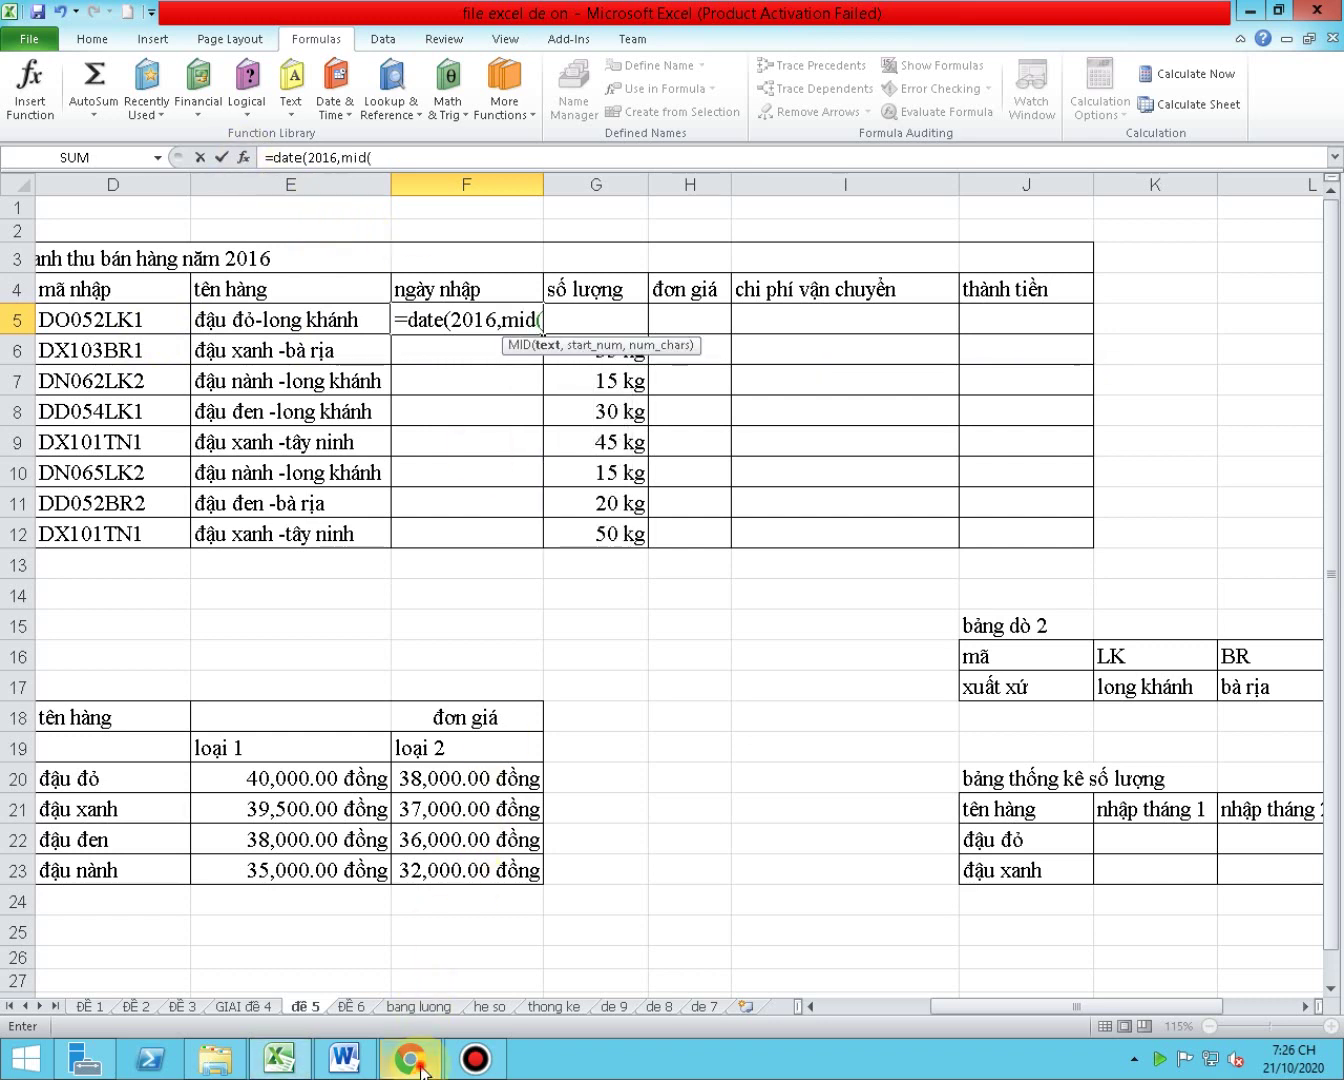
{"action": "left_click", "coordinate": [409, 1060]}
{"action": "scroll", "coordinate": [479, 871], "scroll_direction": "down", "scroll_amount": 1}
{"action": "scroll", "coordinate": [486, 872], "scroll_direction": "down", "scroll_amount": 5}
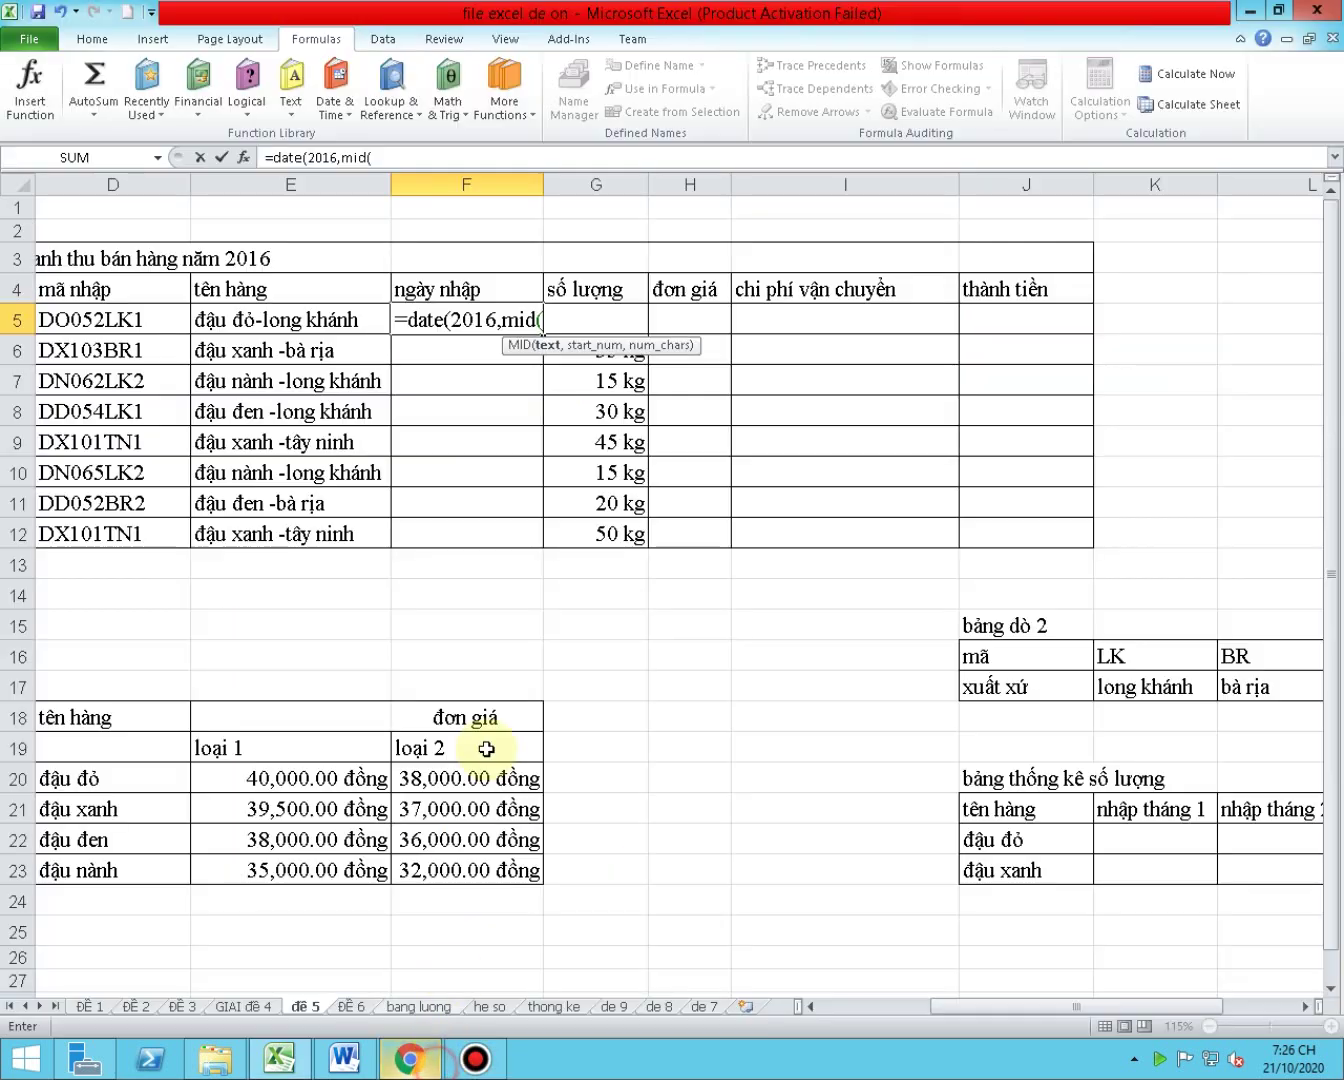
- Finish F5's formula as =DATE(2016,MID(D5,5,1),MID(D5,3,2)), showing 05/02/2016
{"action": "left_click", "coordinate": [425, 1061]}
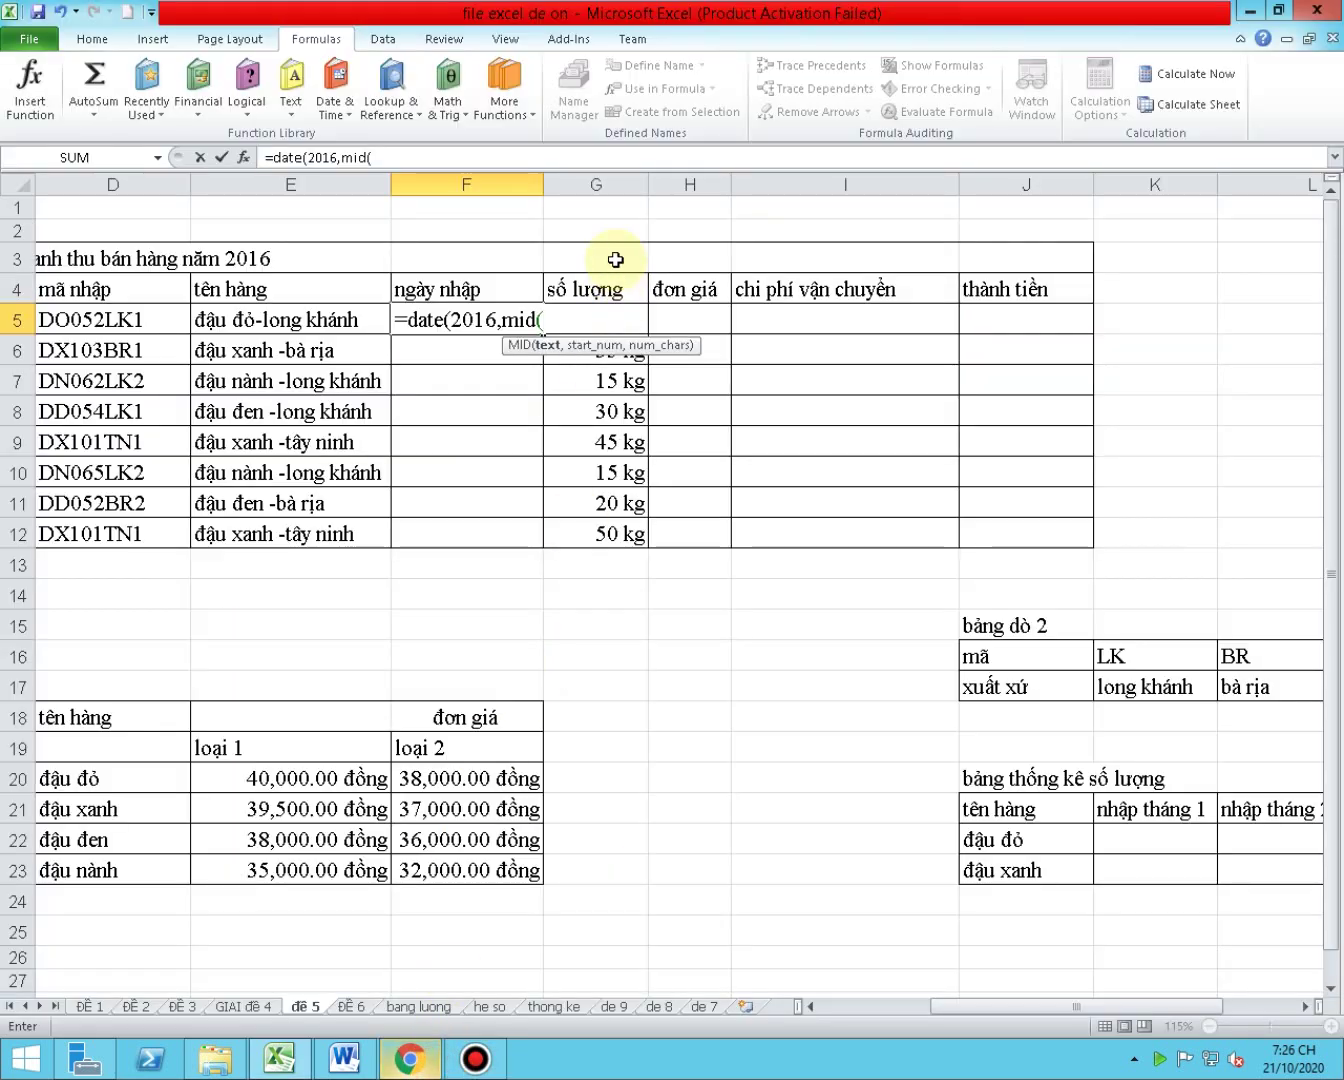
{"action": "left_click", "coordinate": [155, 321]}
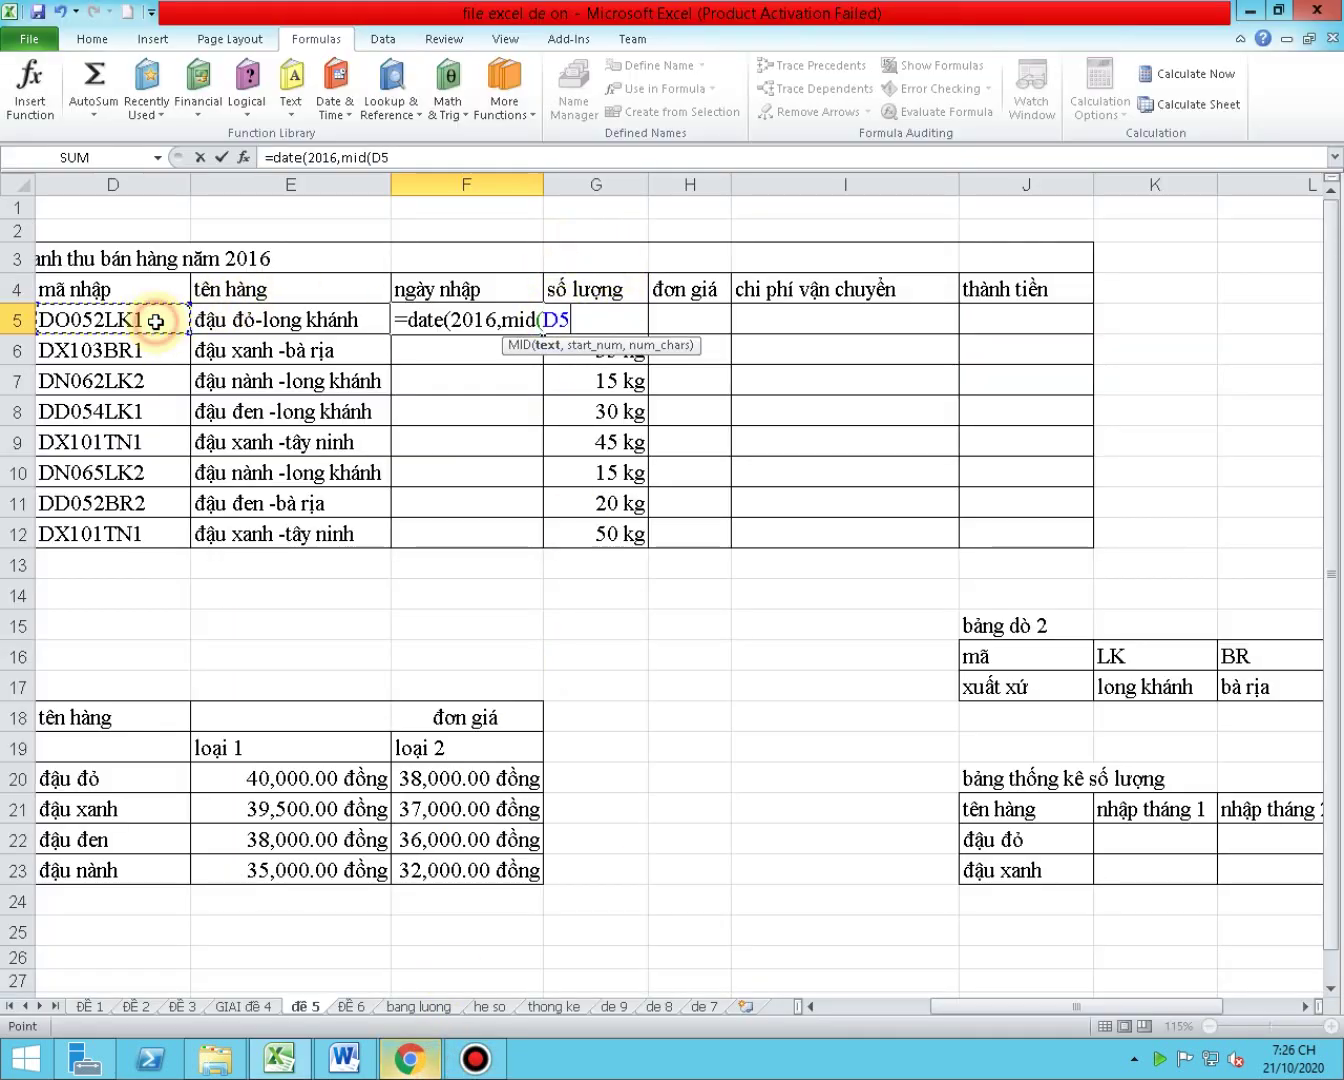
{"action": "type", "text": ",5,1)"}
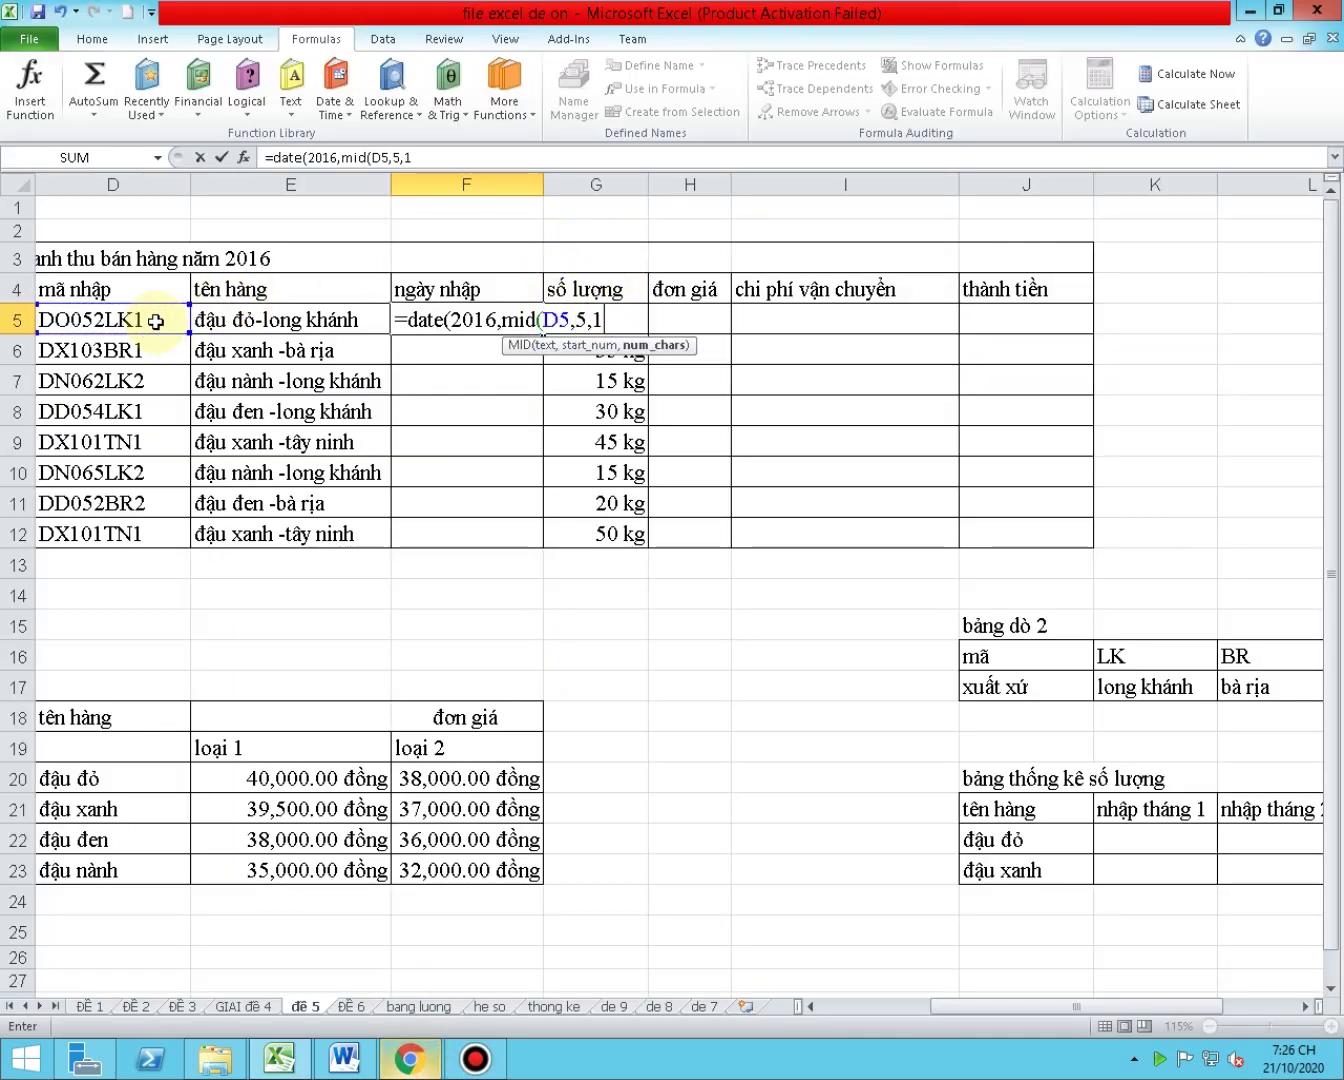
{"action": "type", "text": ","}
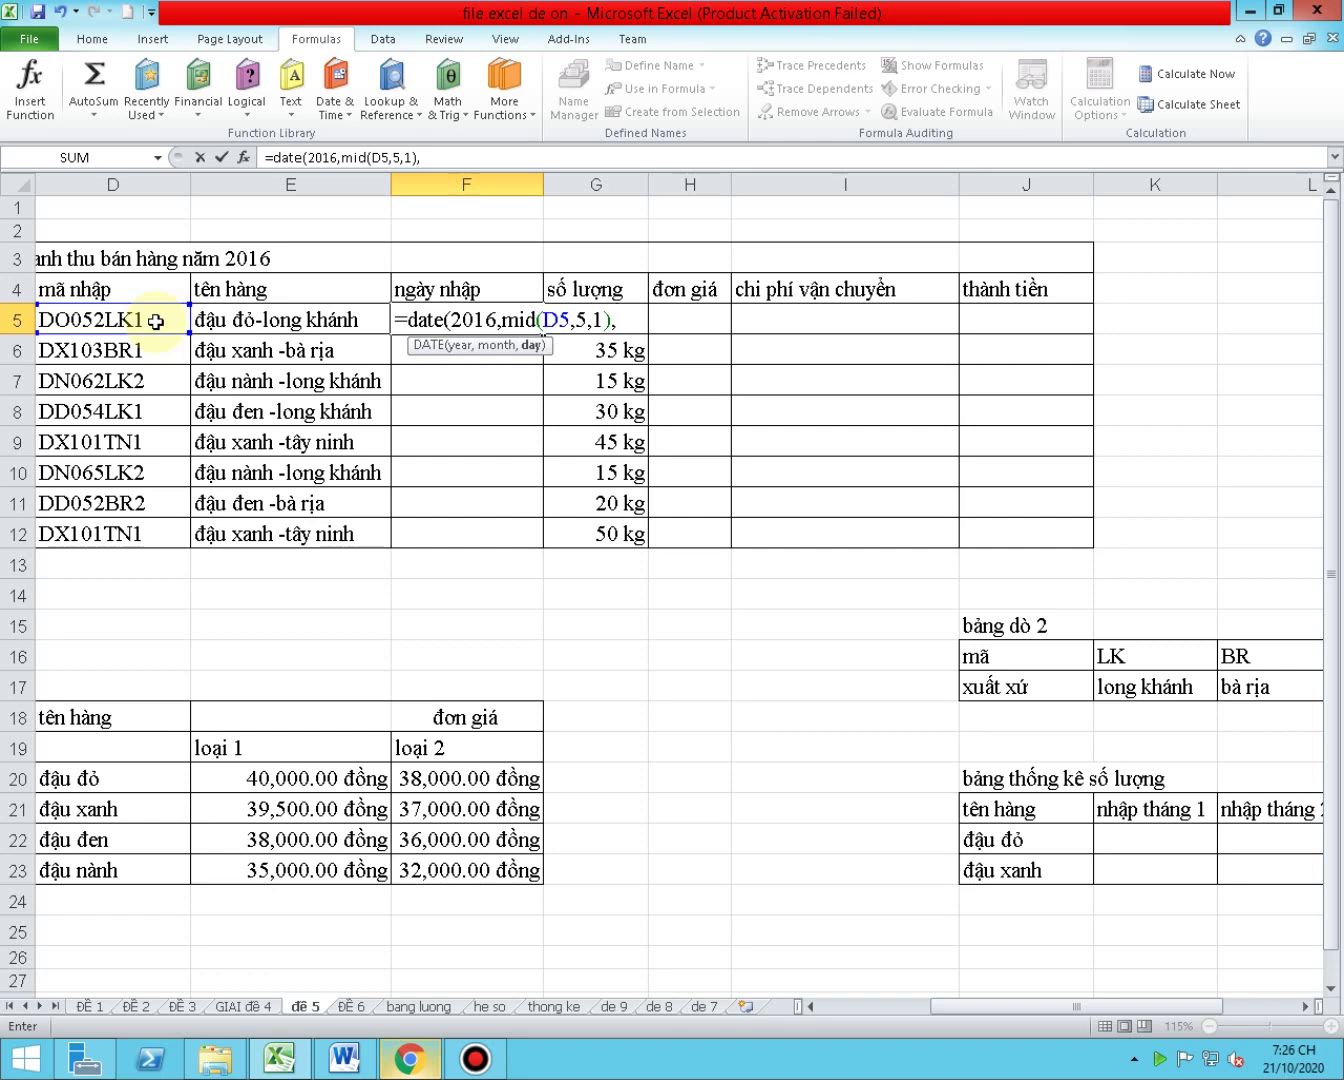
{"action": "type", "text": "mid("}
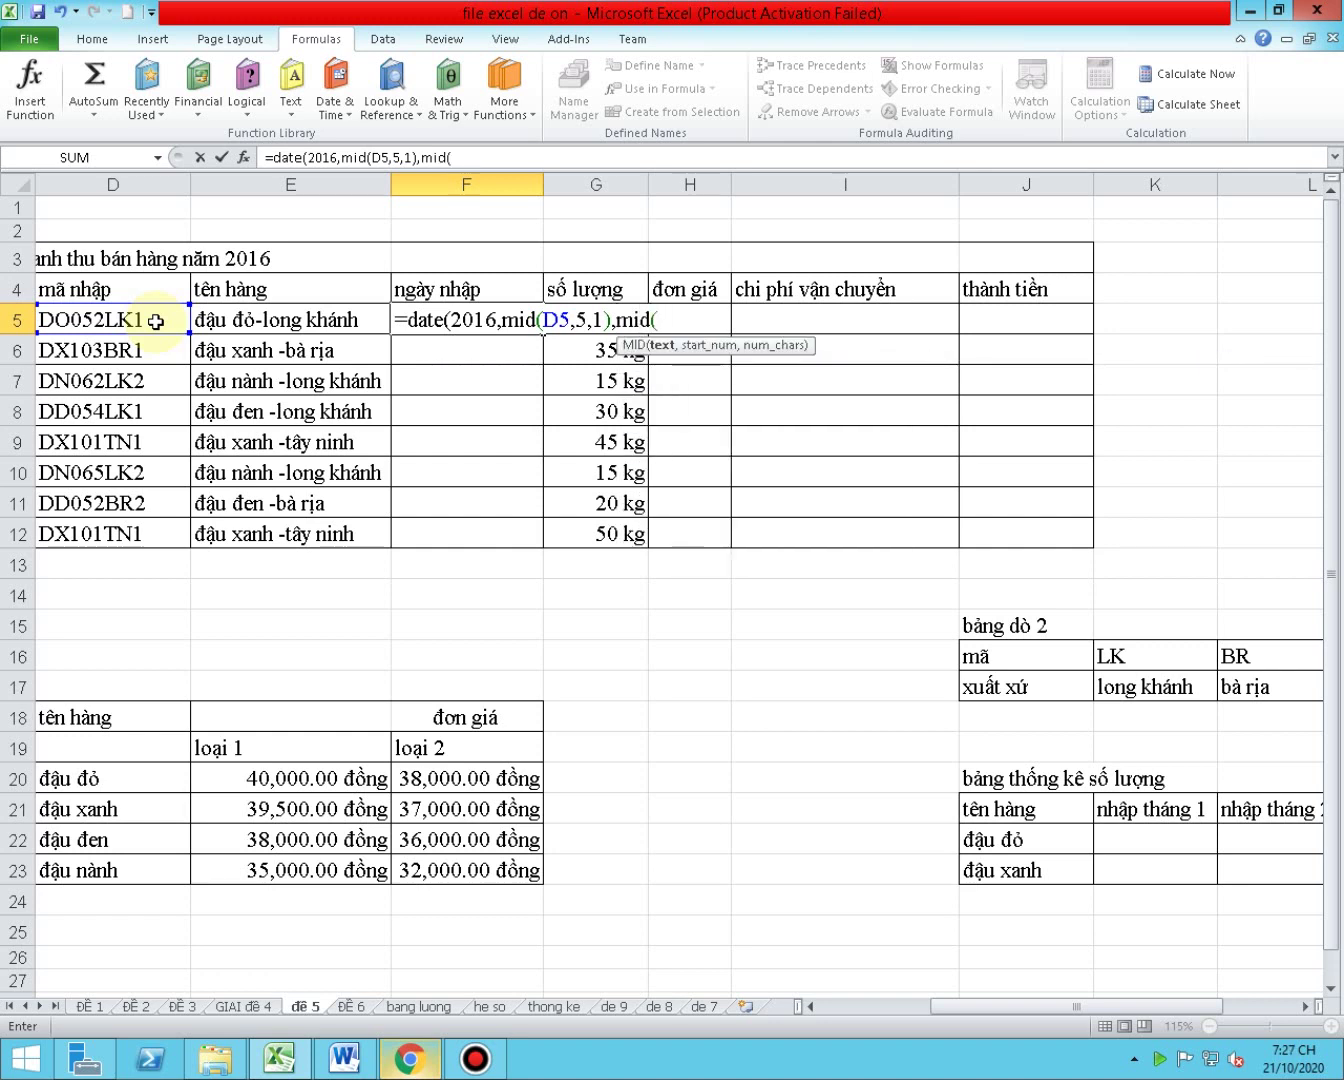
{"action": "left_click", "coordinate": [157, 321]}
{"action": "type", "text": ",5"}
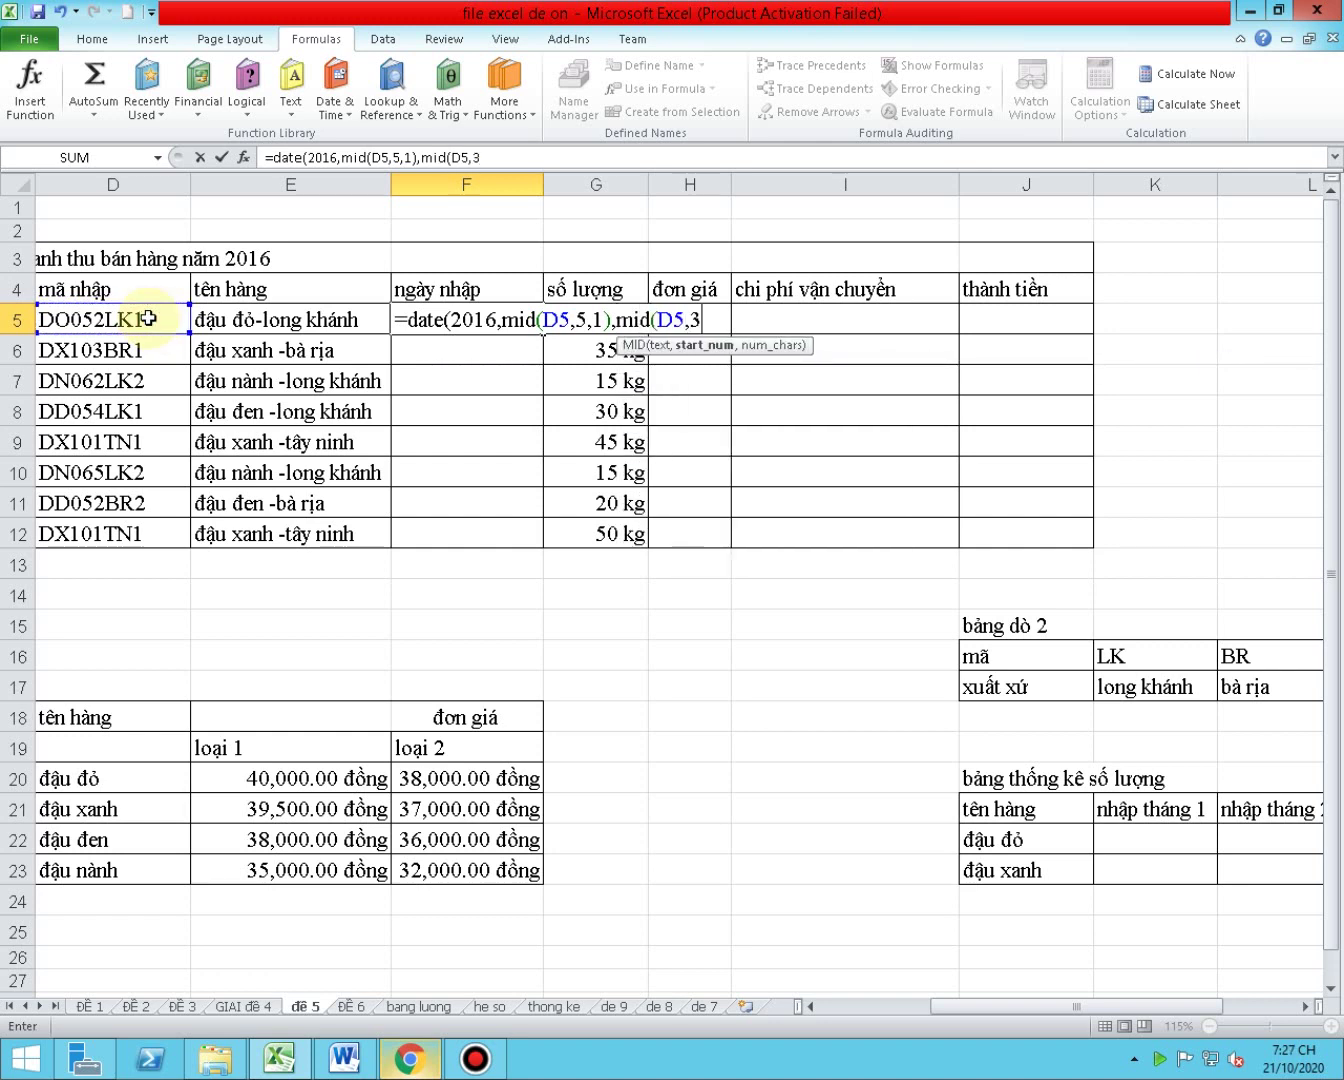
{"action": "type", "text": ",2"}
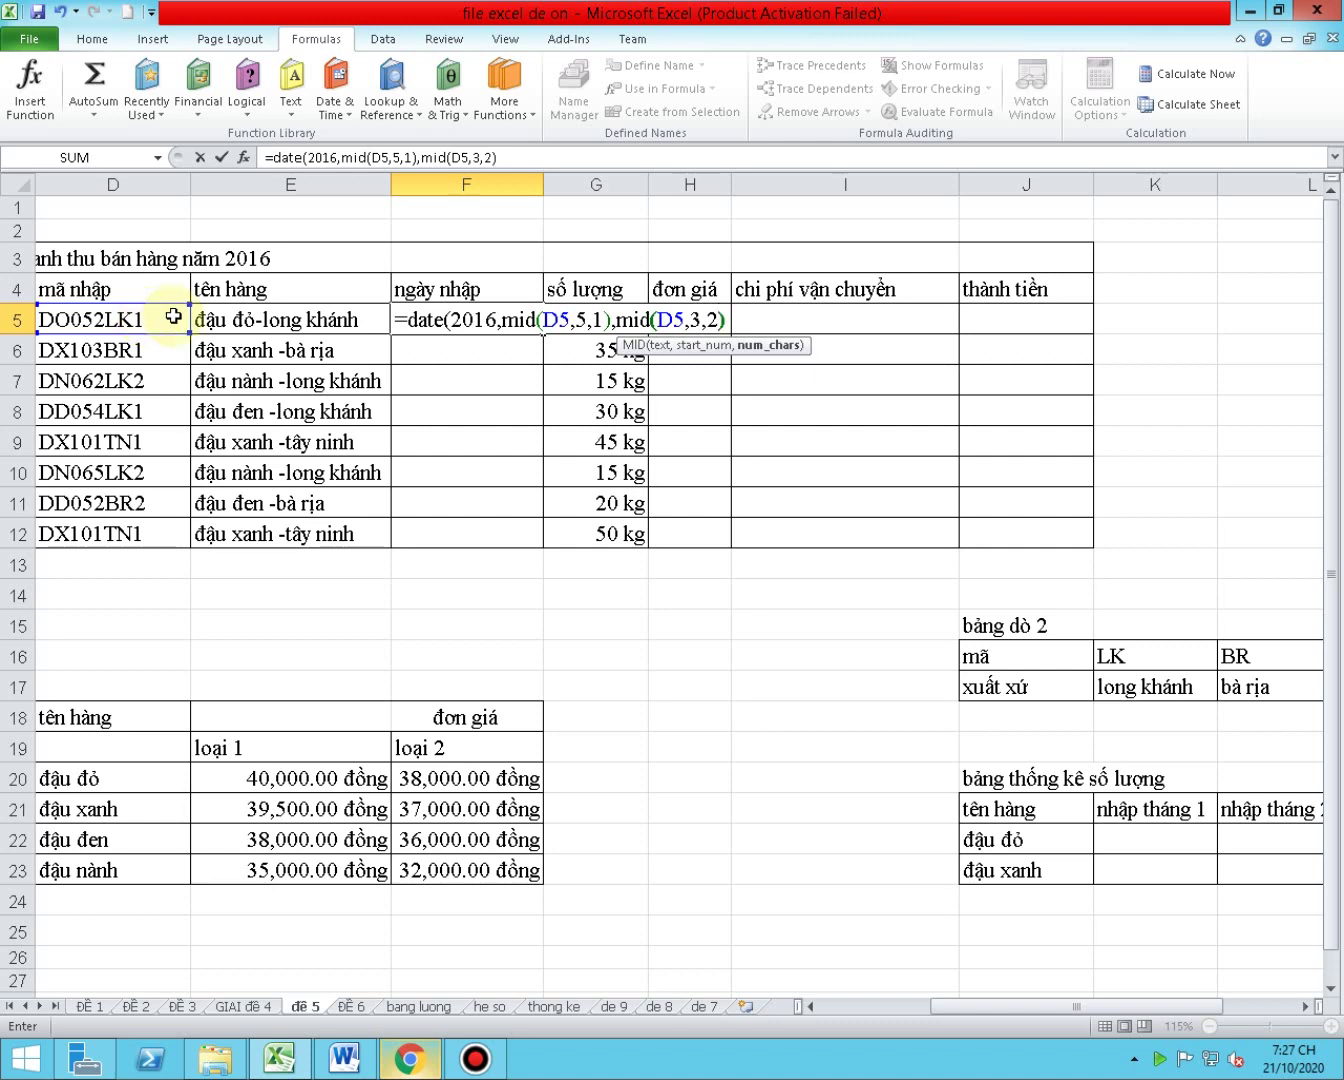
{"action": "key", "text": "Return"}
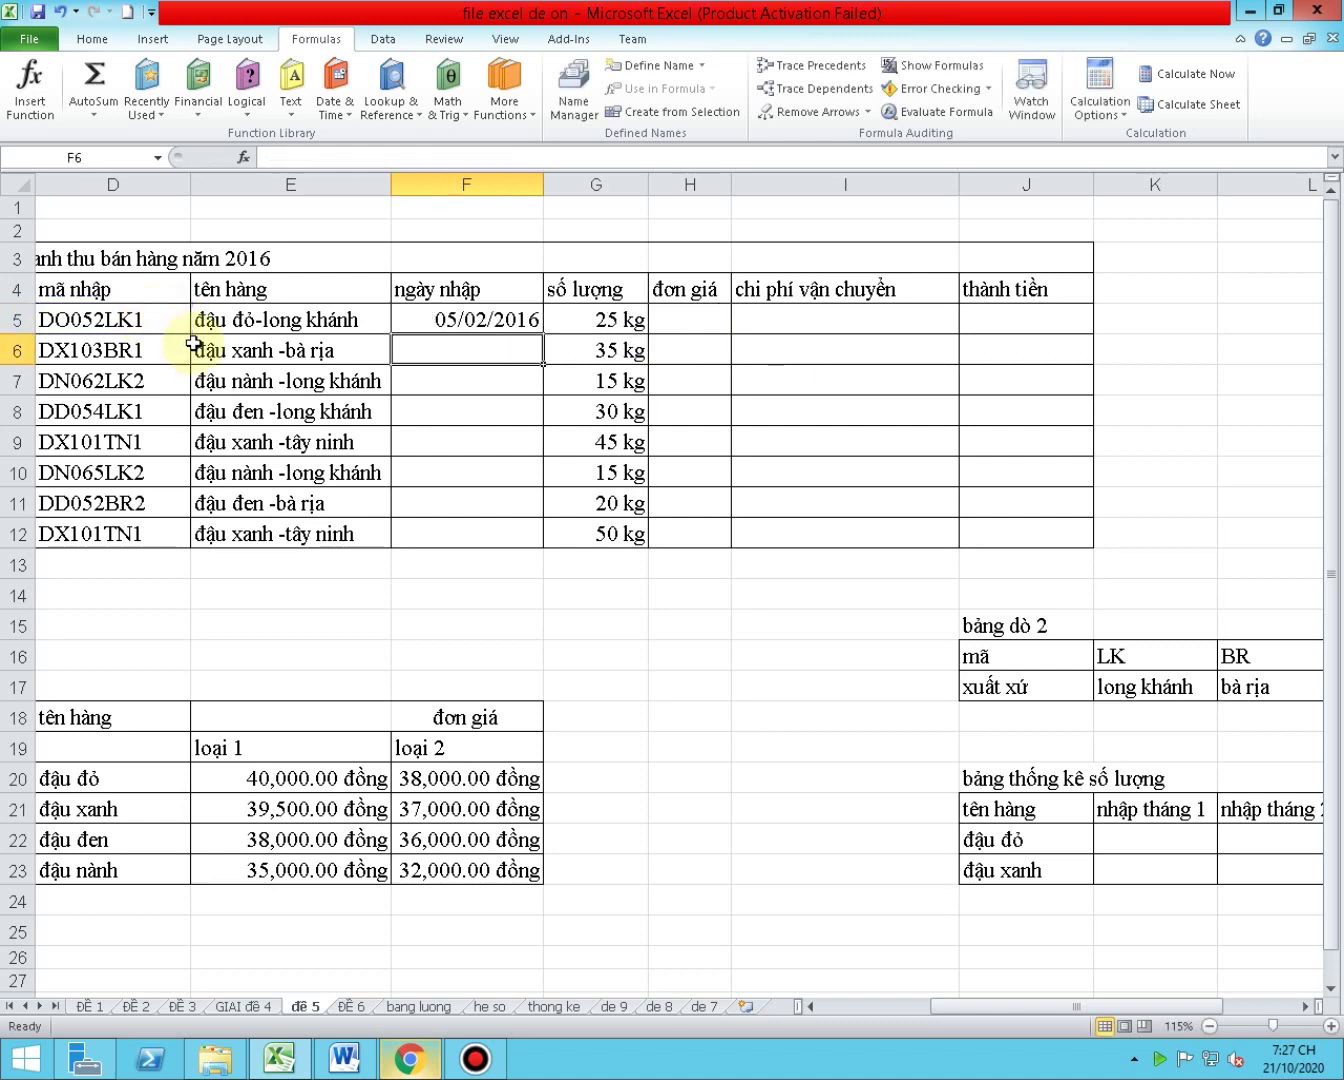
{"action": "key", "text": "Up"}
- Check the exam PDF in Chrome, then return to the Excel workbook
{"action": "left_click", "coordinate": [418, 1068]}
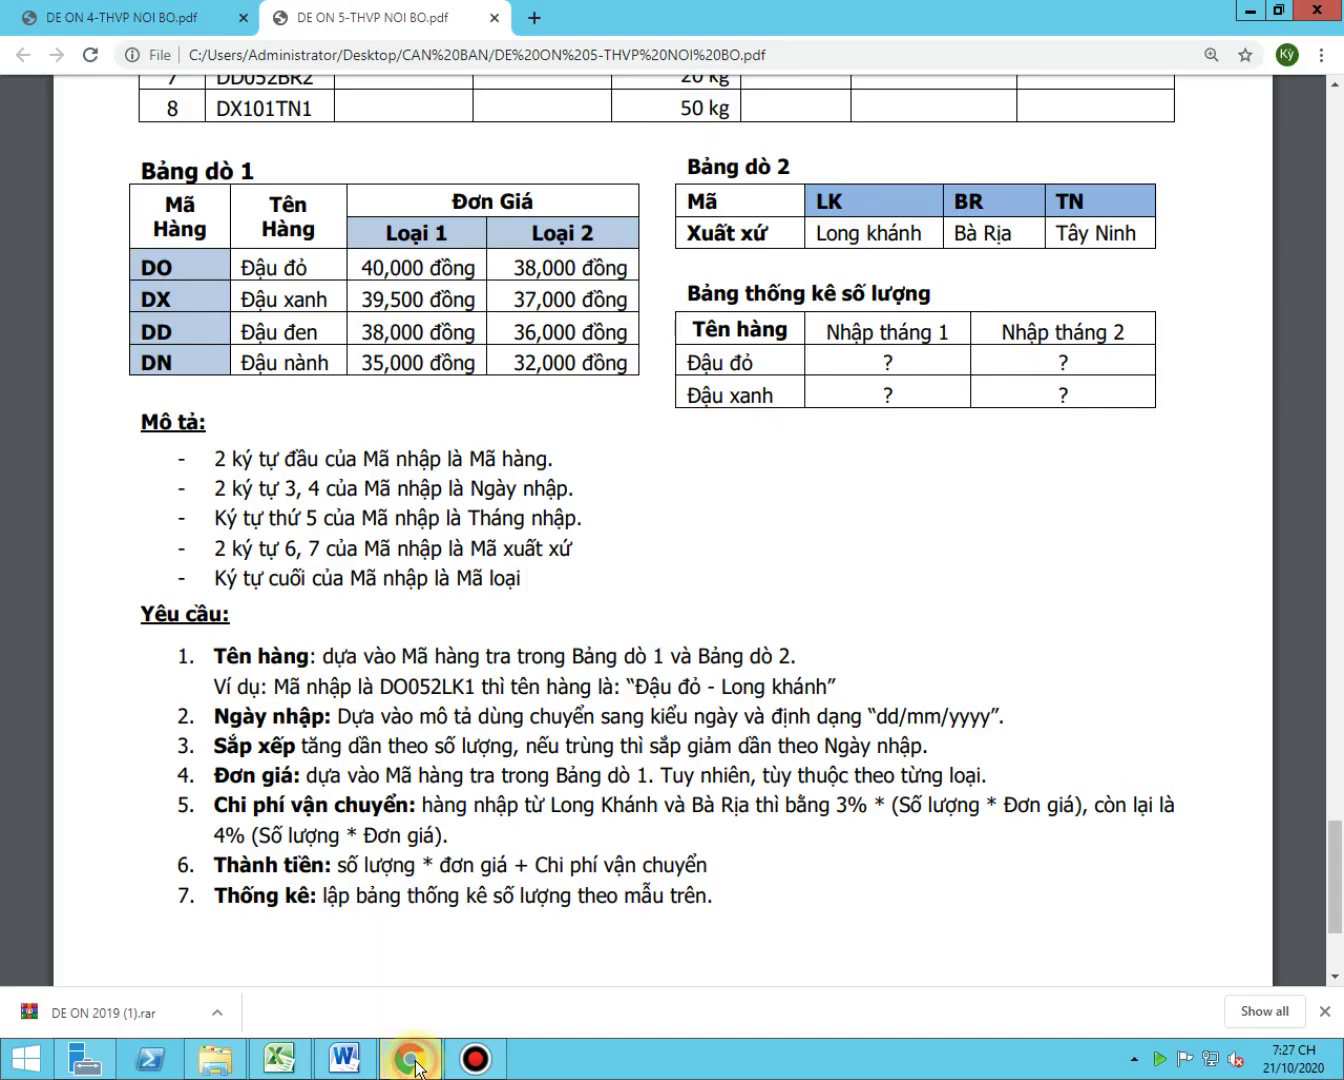
{"action": "left_click", "coordinate": [311, 491]}
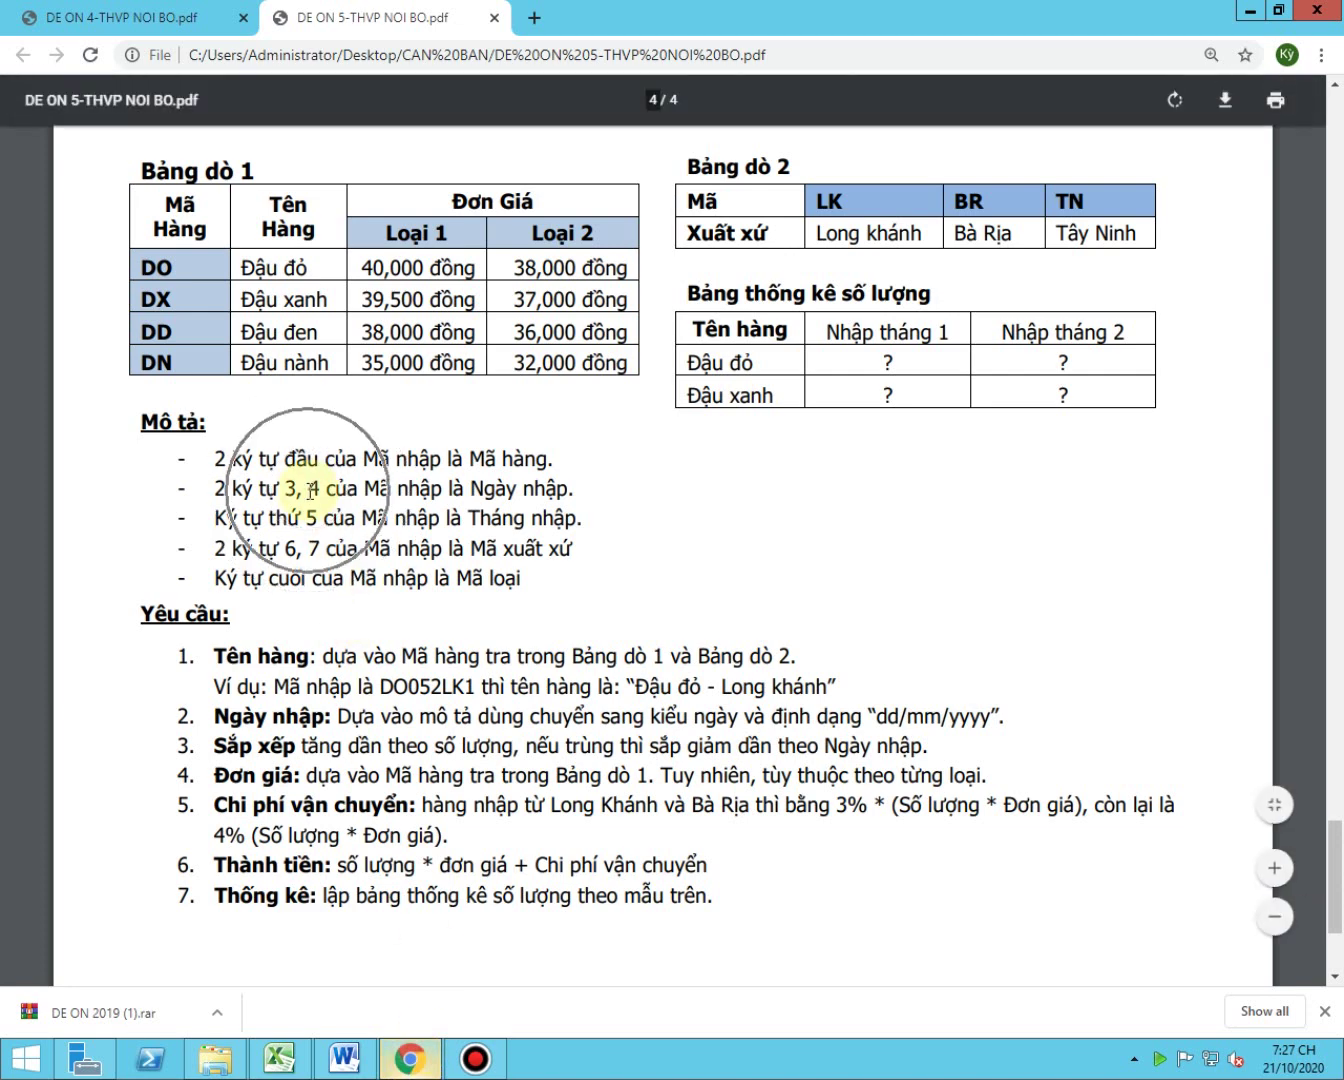
{"action": "left_click", "coordinate": [410, 1058]}
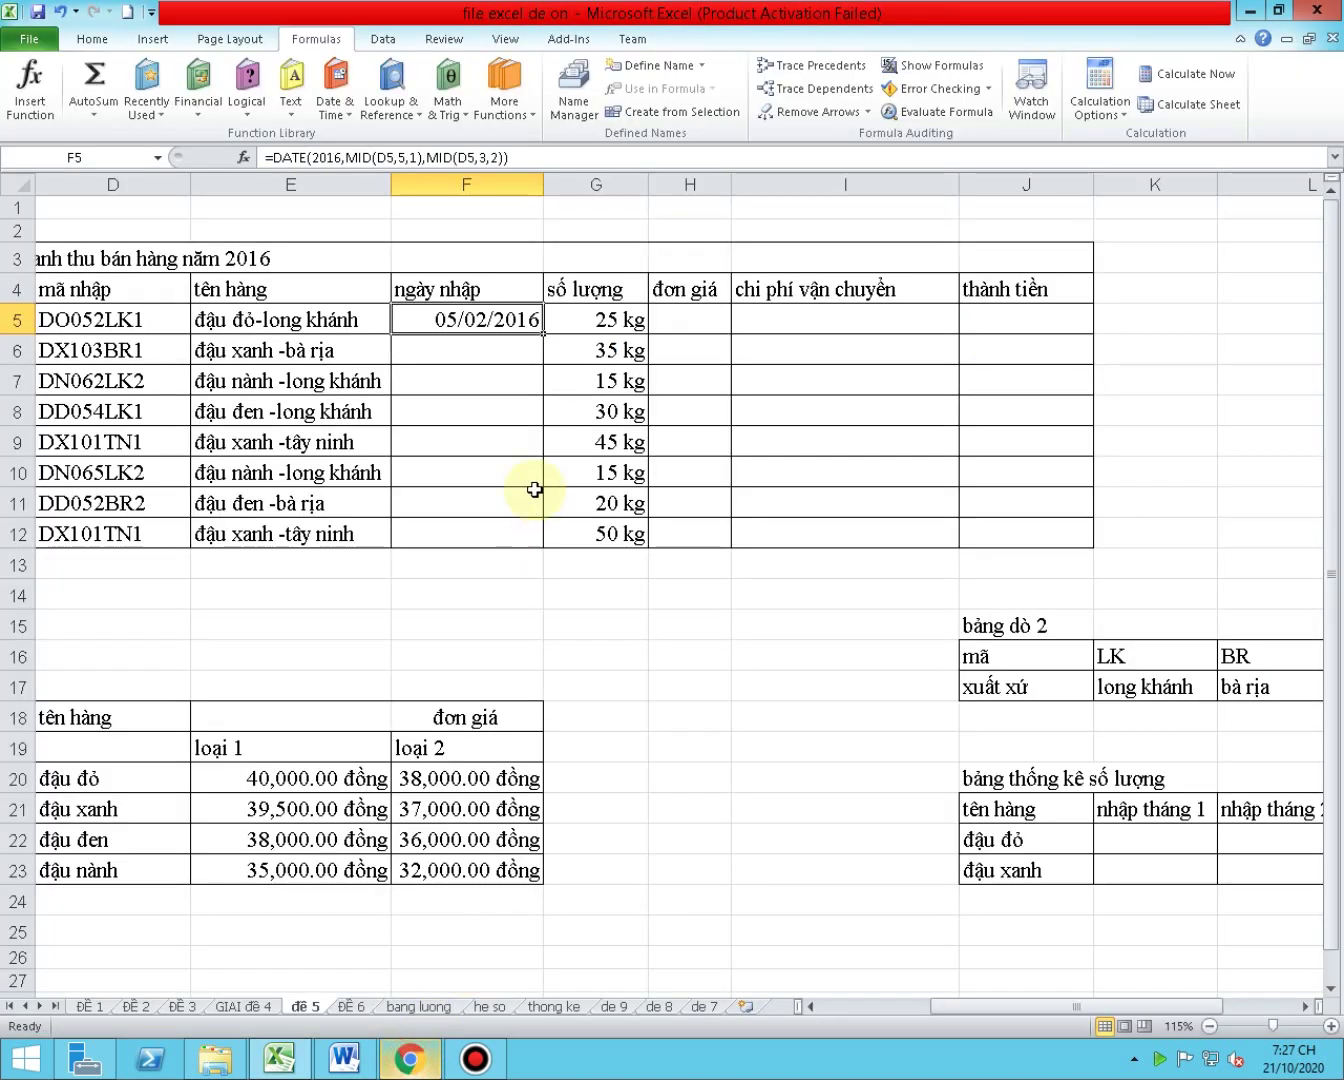
- Widen the ngày nhập column F and review the month and day parts of F5's DATE formula
{"action": "left_click", "coordinate": [566, 158]}
{"action": "key", "text": "Return"}
{"action": "left_click", "coordinate": [498, 319]}
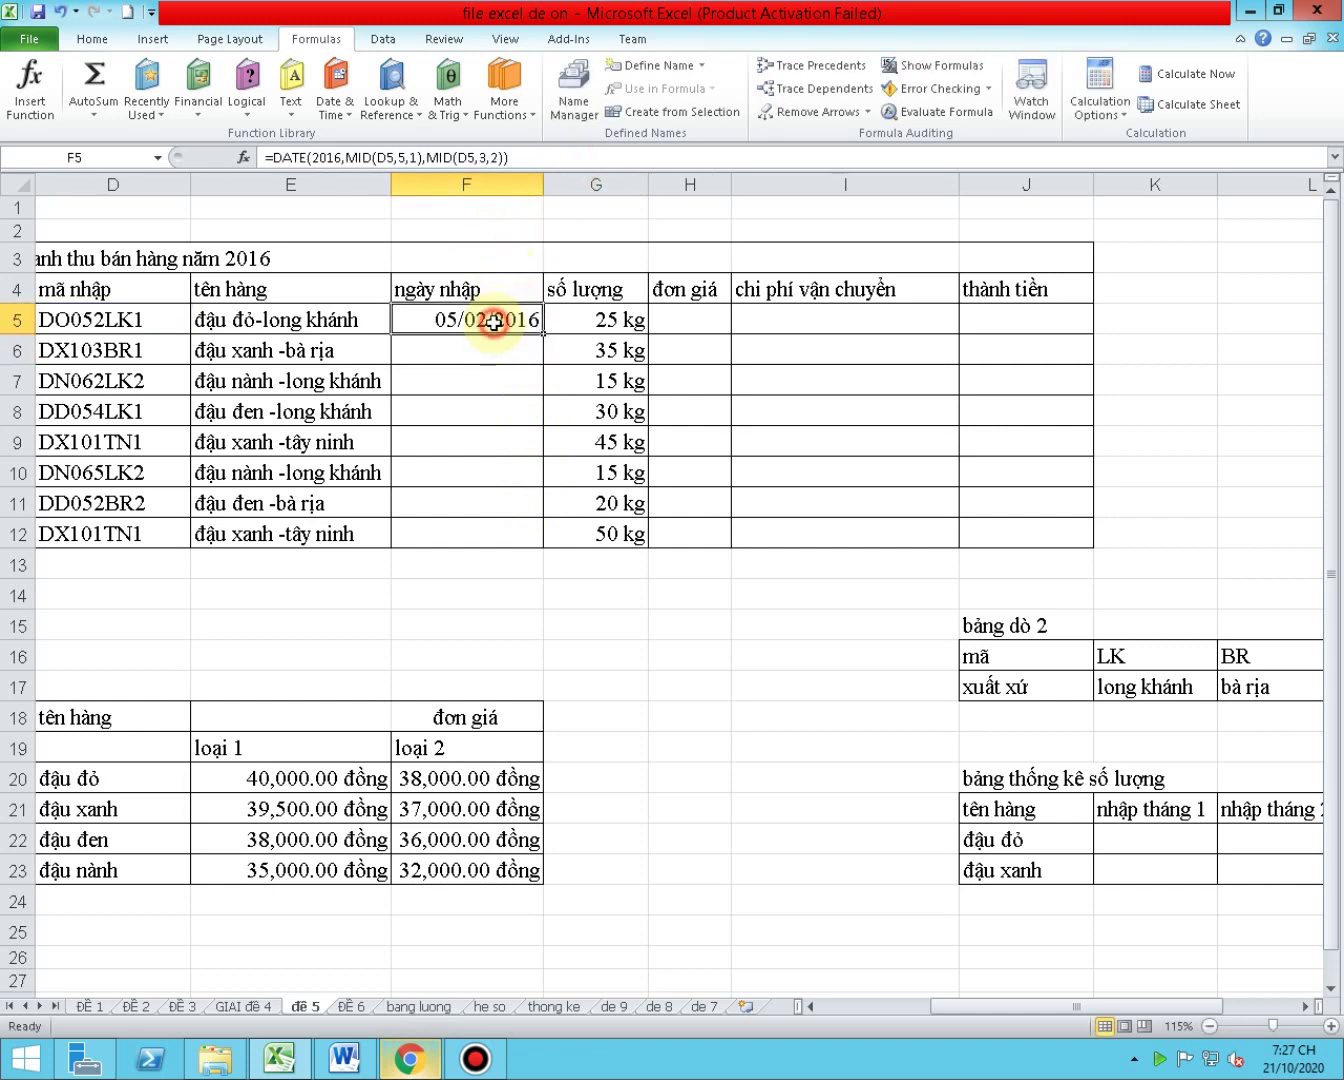
{"action": "left_click_drag", "start_coordinate": [541, 185], "coordinate": [677, 185]}
{"action": "double_click", "coordinate": [590, 318]}
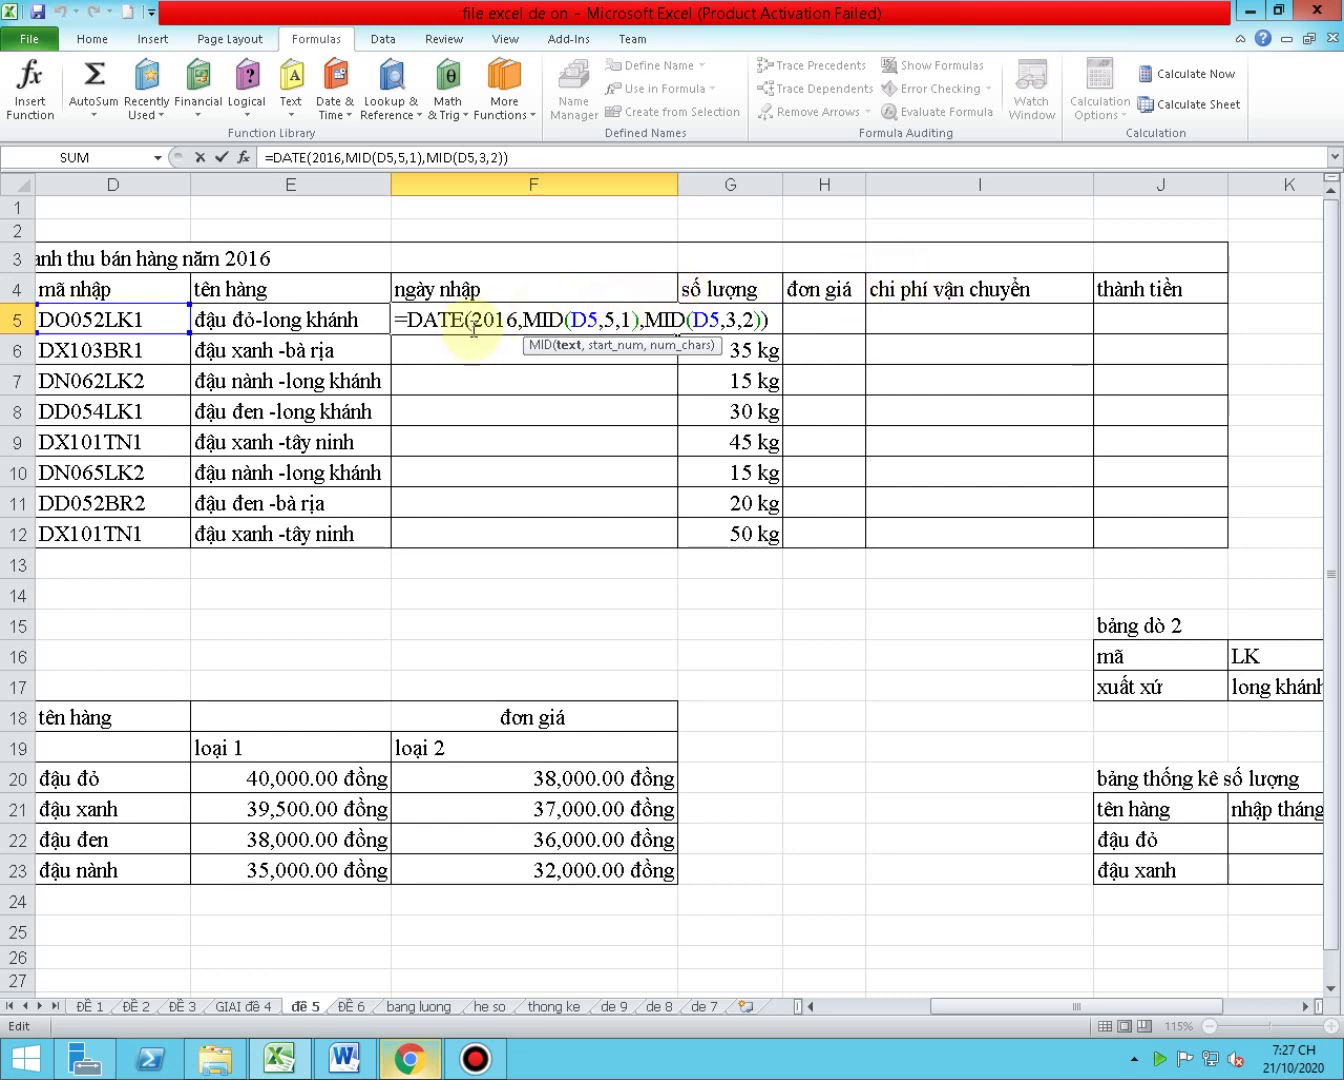
{"action": "mouse_move", "coordinate": [470, 321]}
{"action": "left_mouse_down"}
{"action": "mouse_move", "coordinate": [423, 322]}
{"action": "mouse_move", "coordinate": [636, 321]}
{"action": "left_mouse_up"}
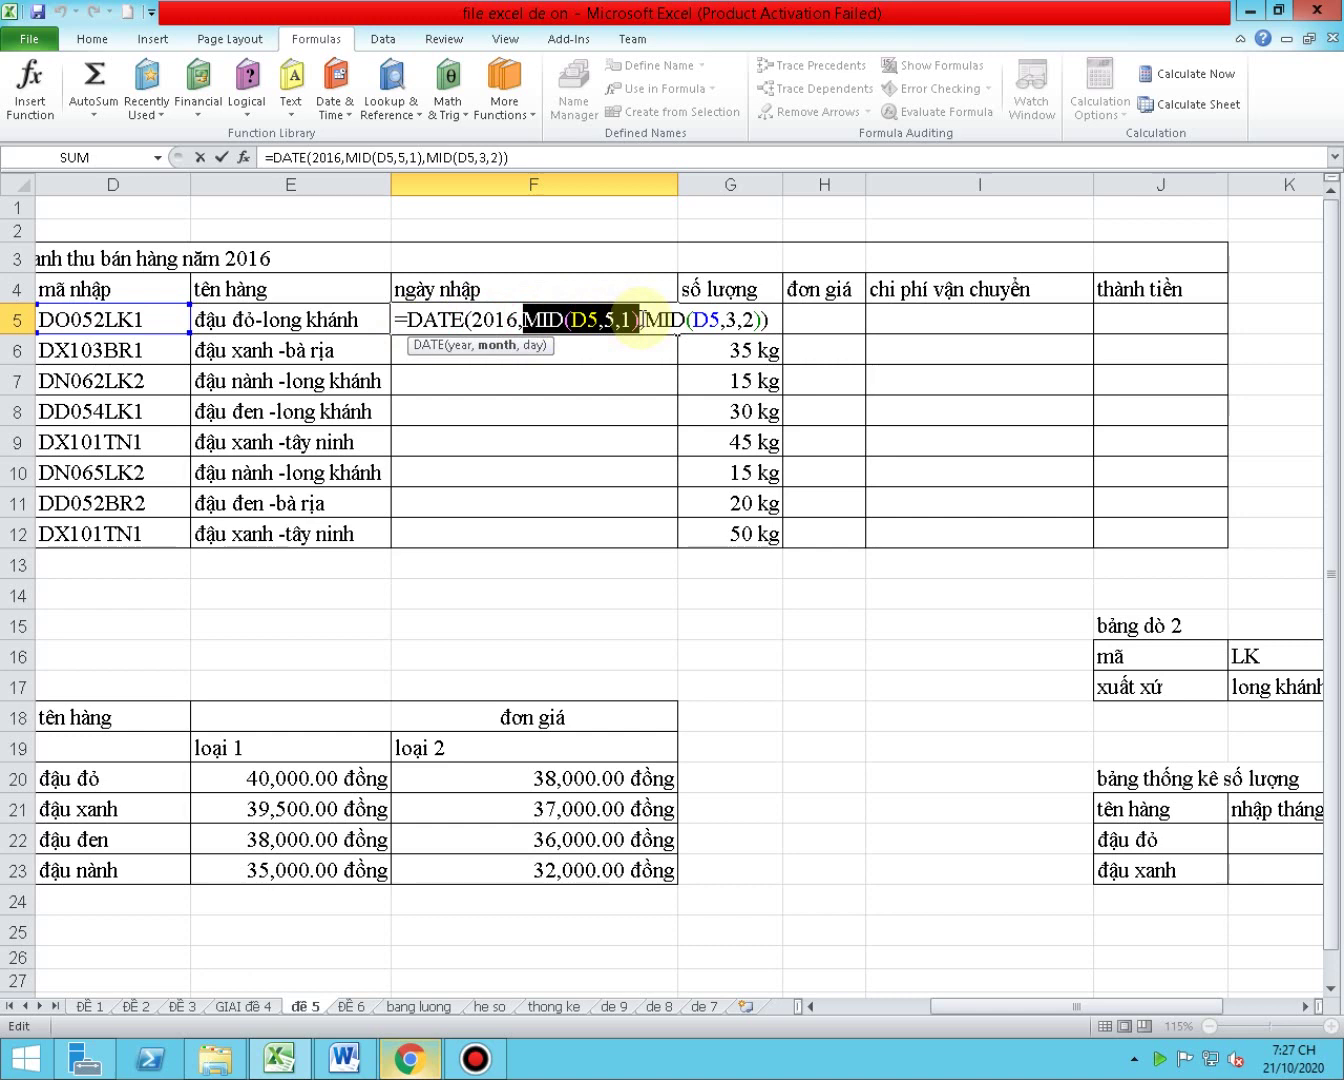
{"action": "left_click_drag", "start_coordinate": [641, 321], "coordinate": [764, 320]}
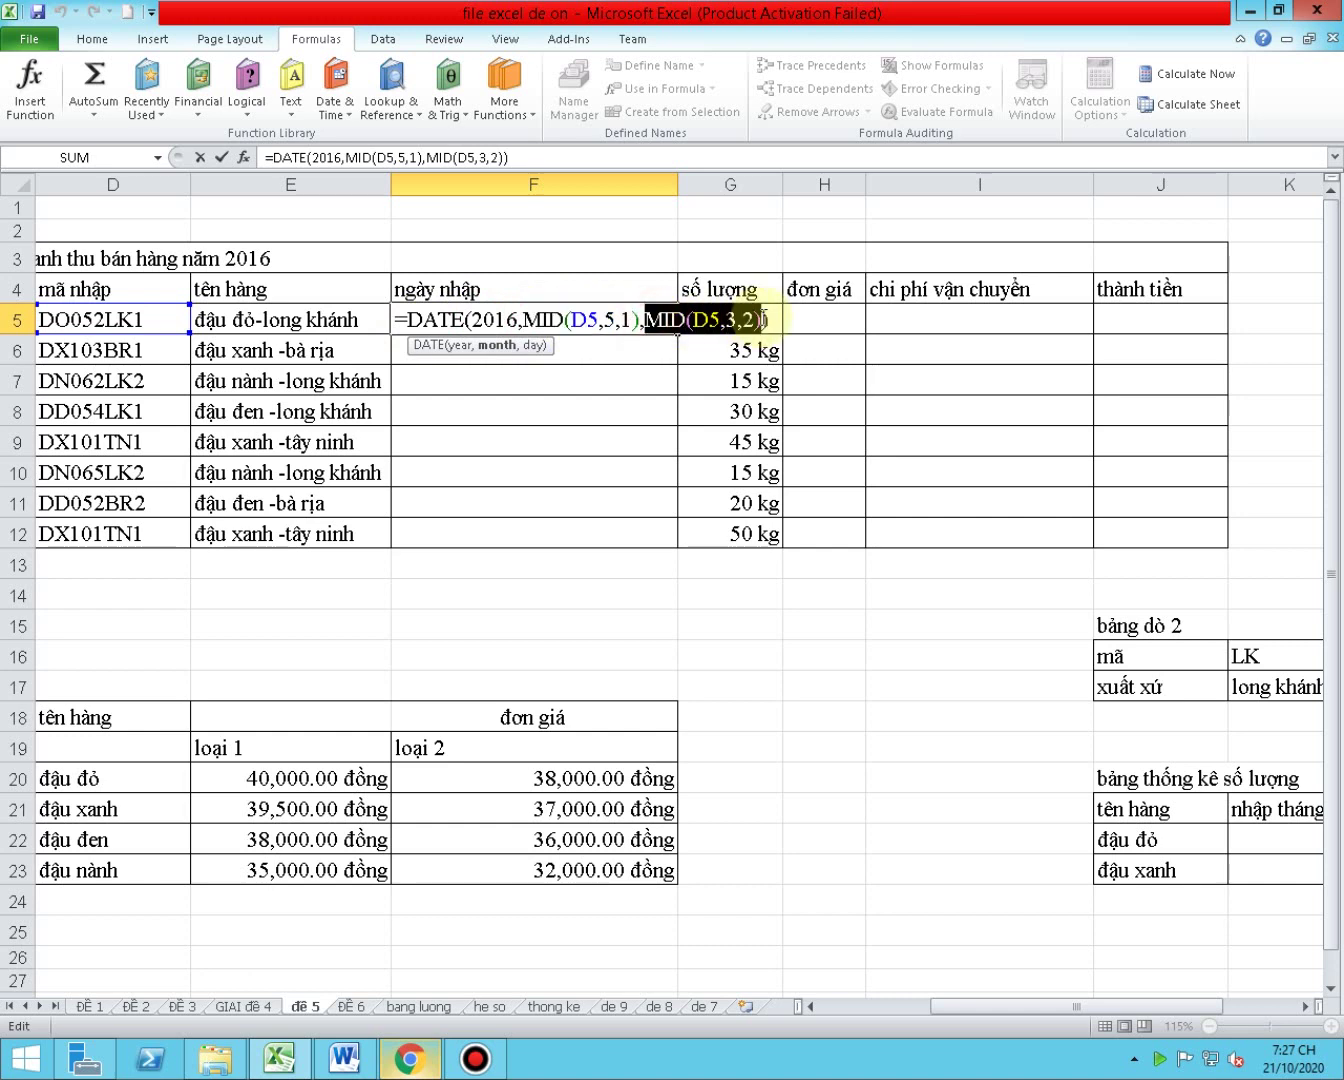
{"action": "key", "text": "Return"}
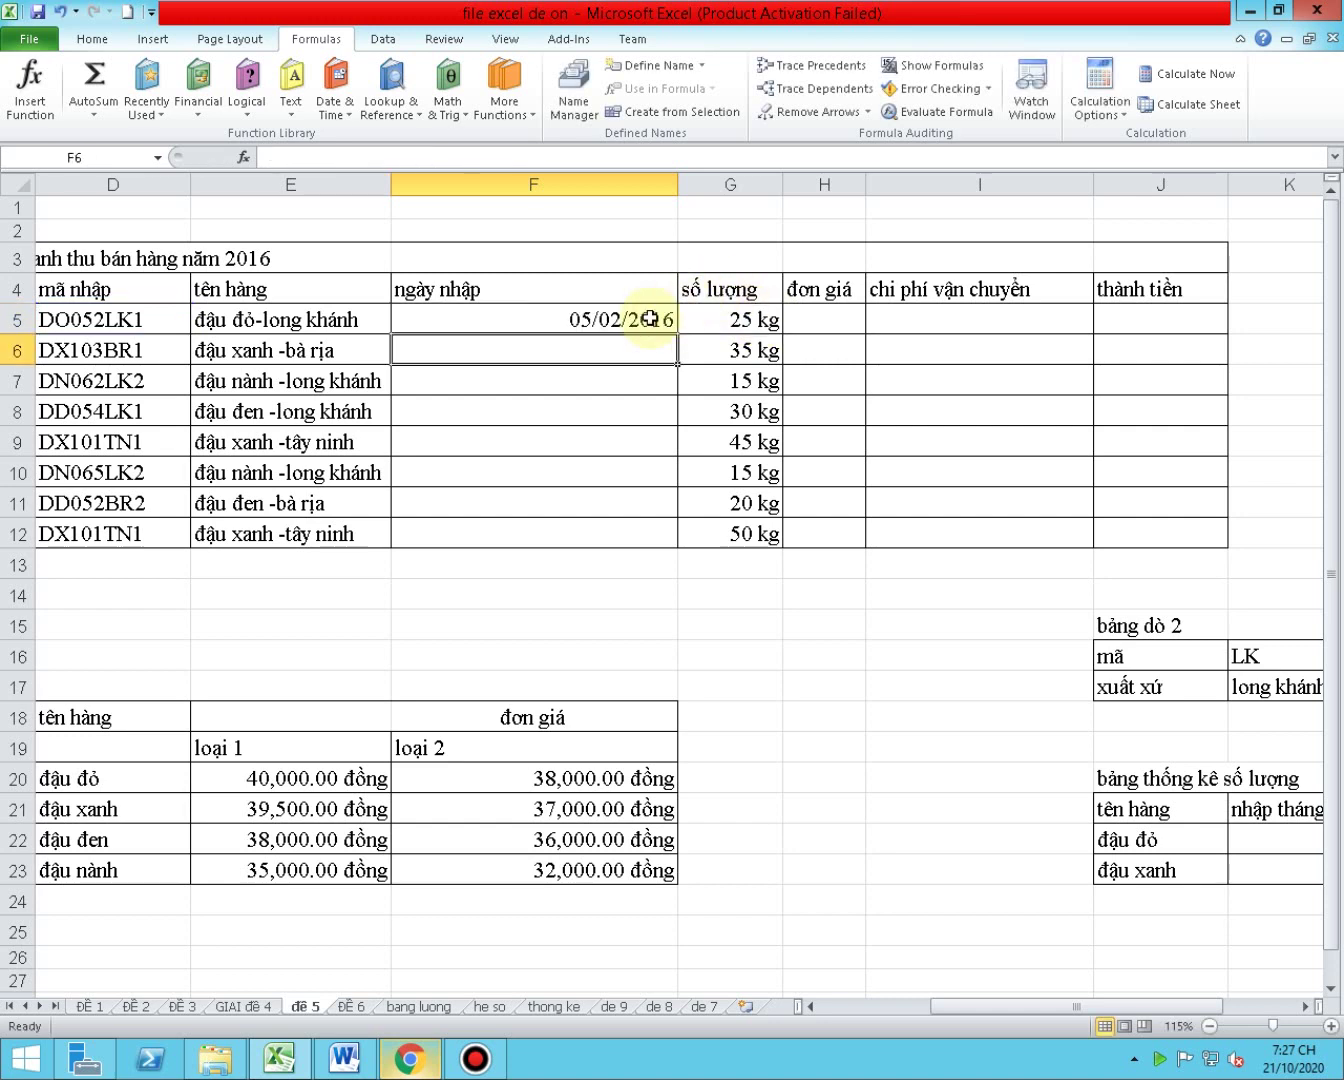
- Fill F5's date formula down through F12, then bring up the exam PDF
{"action": "left_click", "coordinate": [638, 322]}
{"action": "left_click_drag", "start_coordinate": [680, 334], "coordinate": [683, 546]}
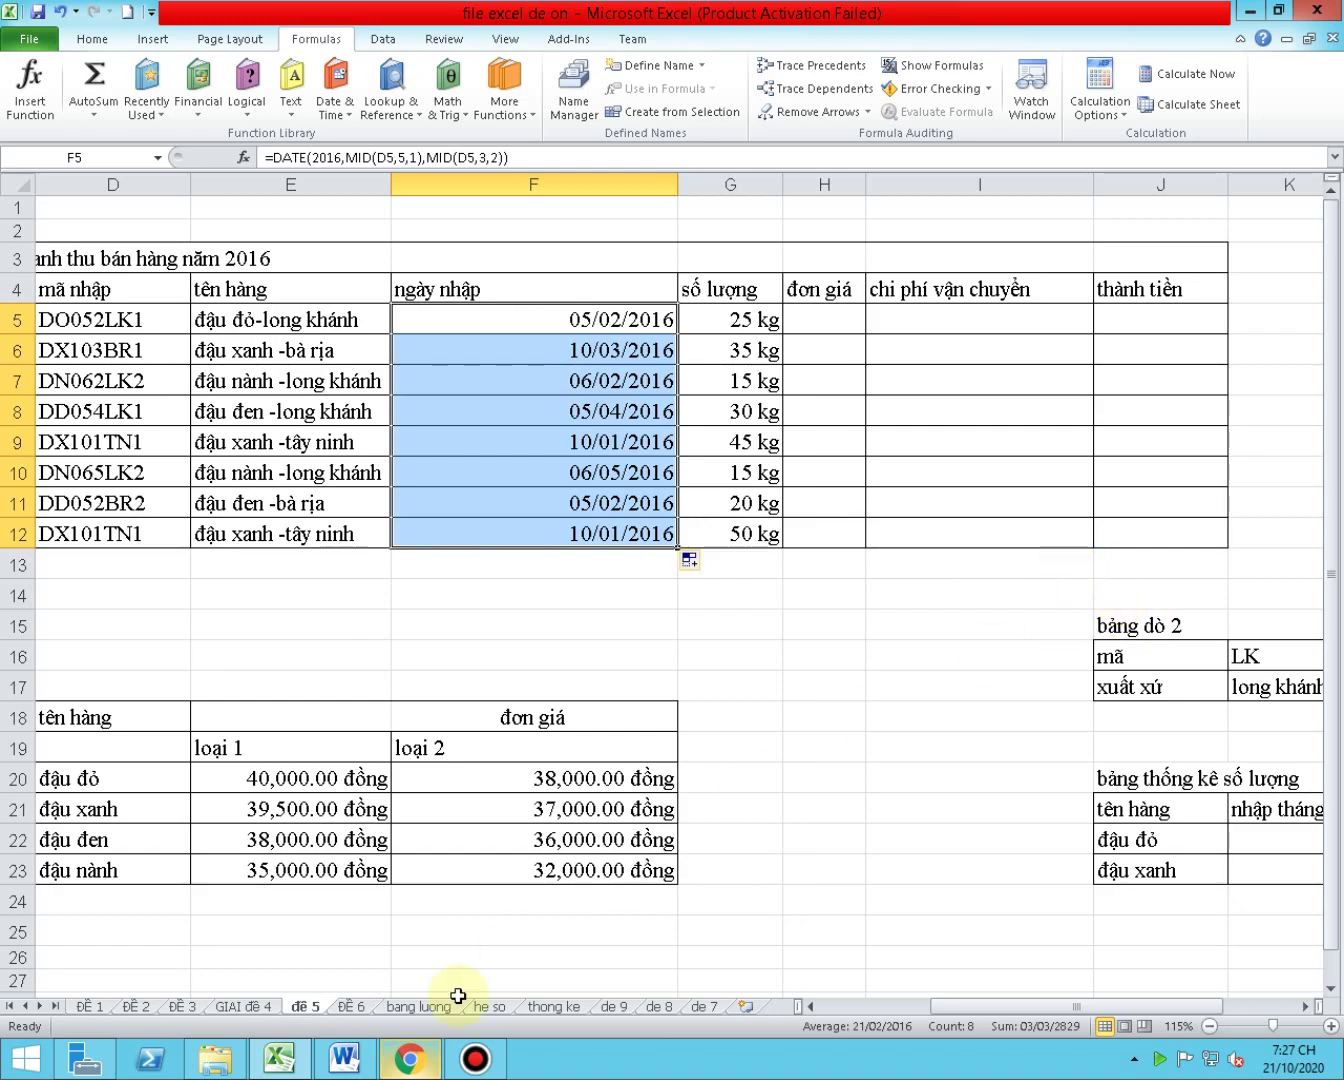
{"action": "left_click", "coordinate": [409, 1058]}
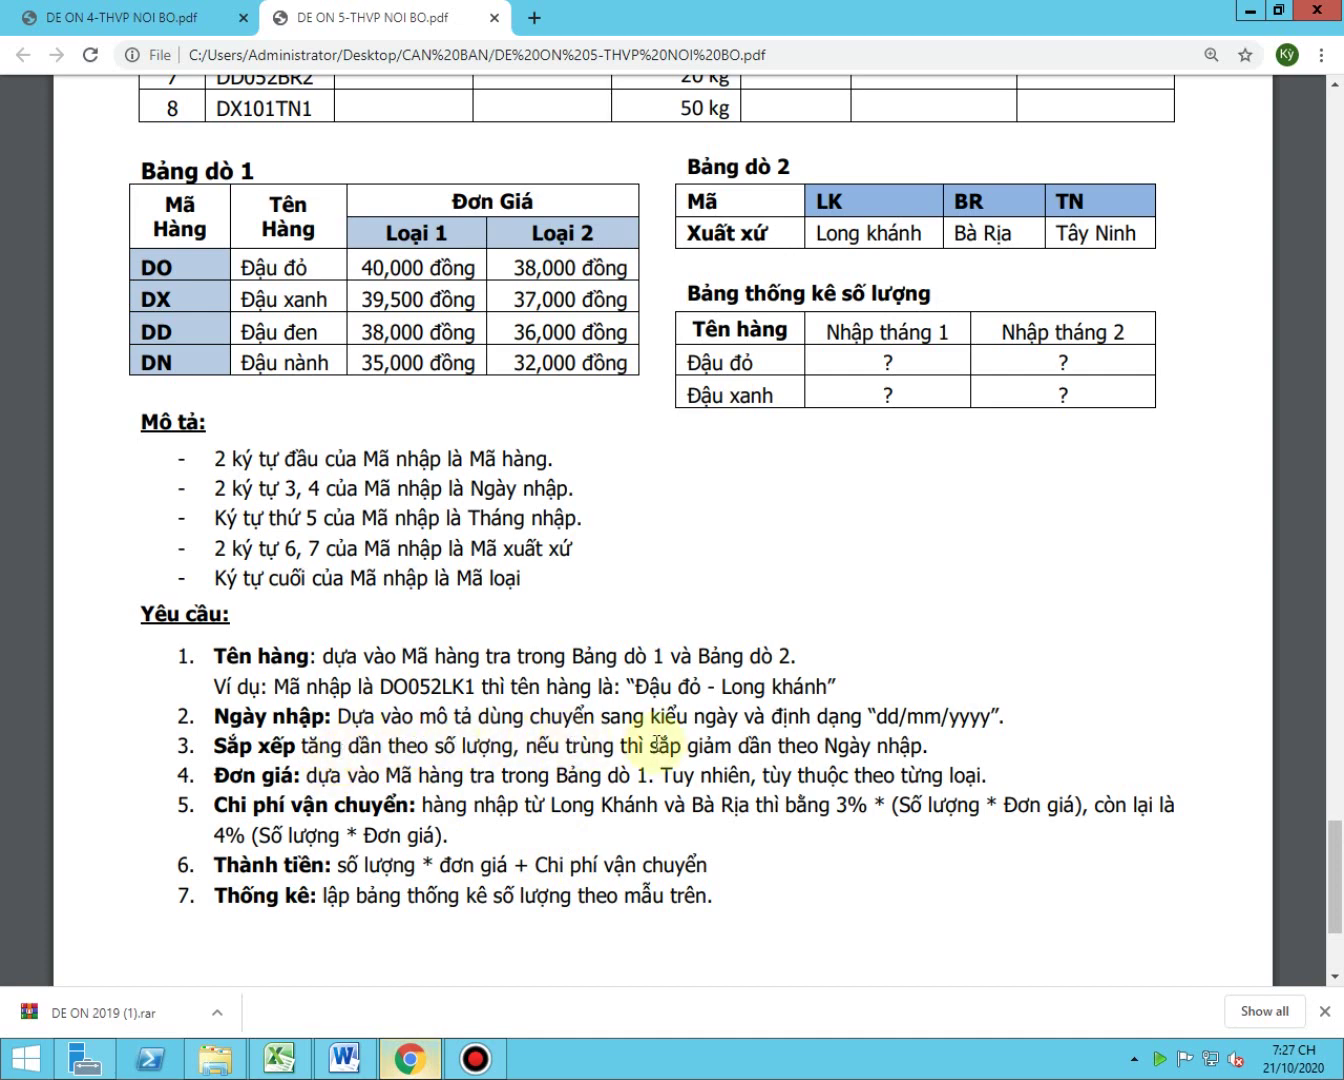
- Highlight the sorting requirement in the PDF, then select the sales table C4:J12 in Excel
{"action": "left_click_drag", "start_coordinate": [929, 745], "coordinate": [238, 740]}
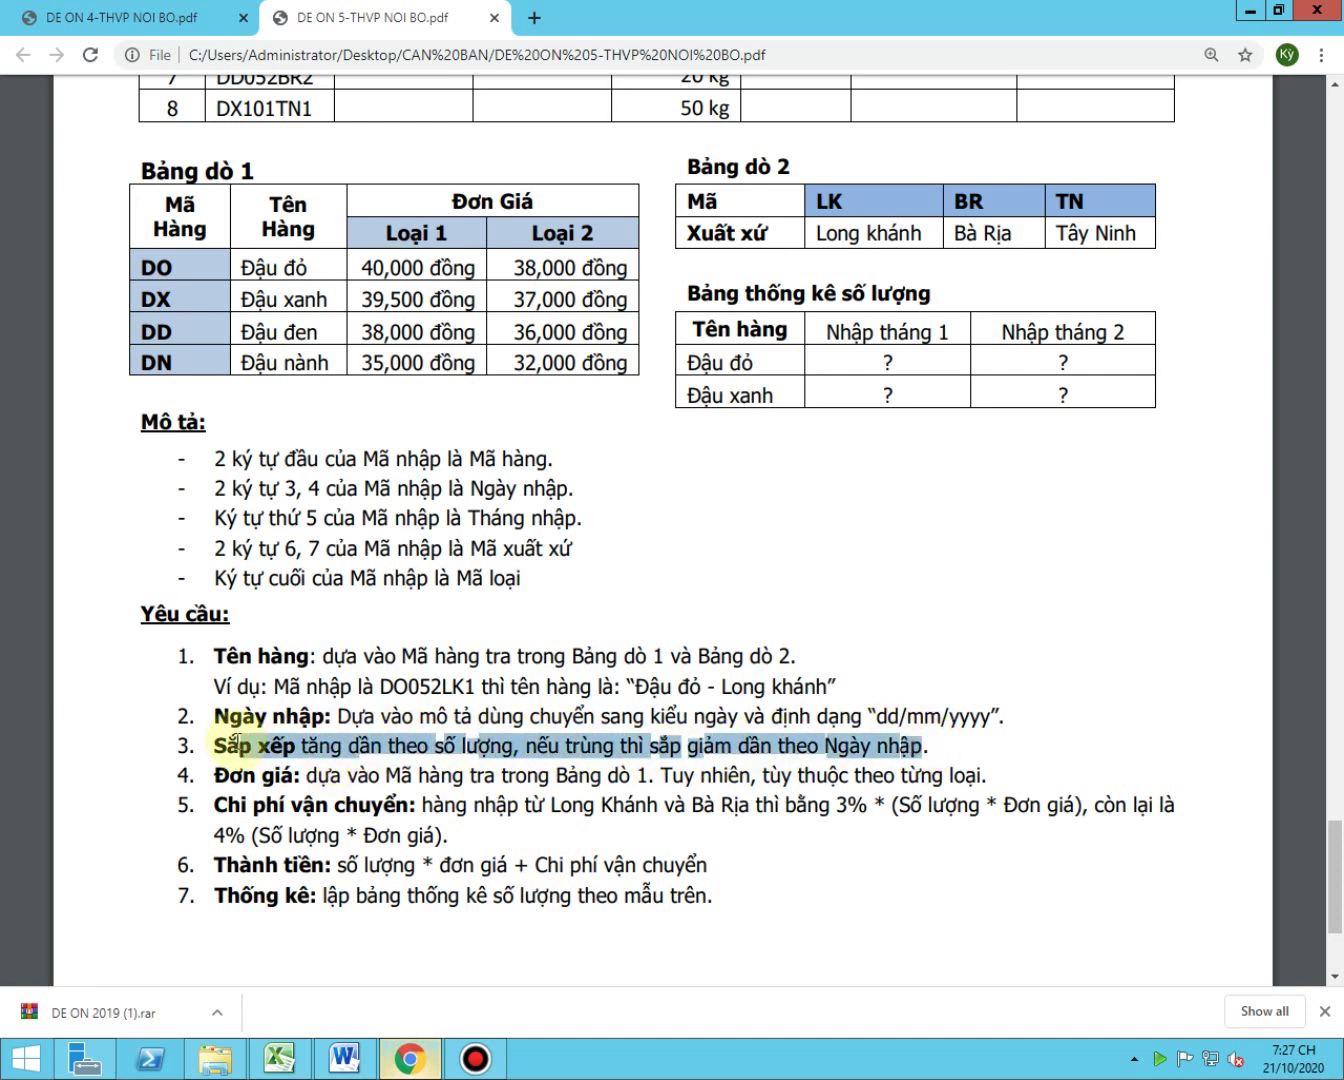
{"action": "left_click", "coordinate": [407, 1059]}
{"action": "left_click_drag", "start_coordinate": [998, 1006], "coordinate": [926, 1005]}
{"action": "left_click_drag", "start_coordinate": [184, 293], "coordinate": [1148, 535]}
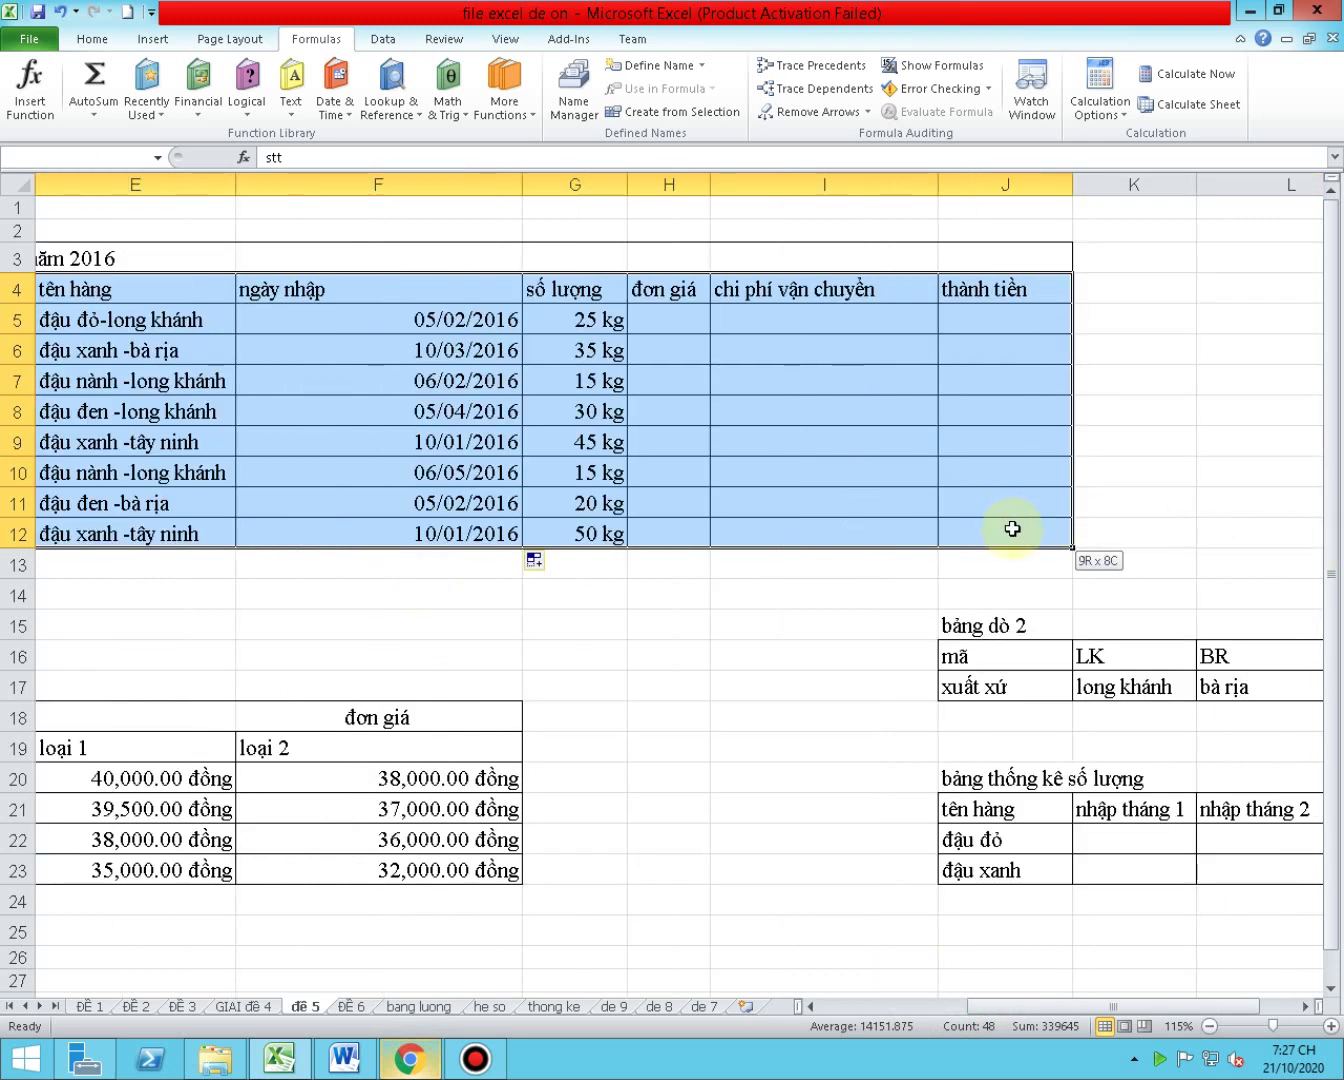
- In the Data > Sort dialog, sort the selected table first by số lượng, smallest to largest
{"action": "left_click_drag", "start_coordinate": [1147, 536], "coordinate": [1000, 514]}
{"action": "left_click", "coordinate": [385, 39]}
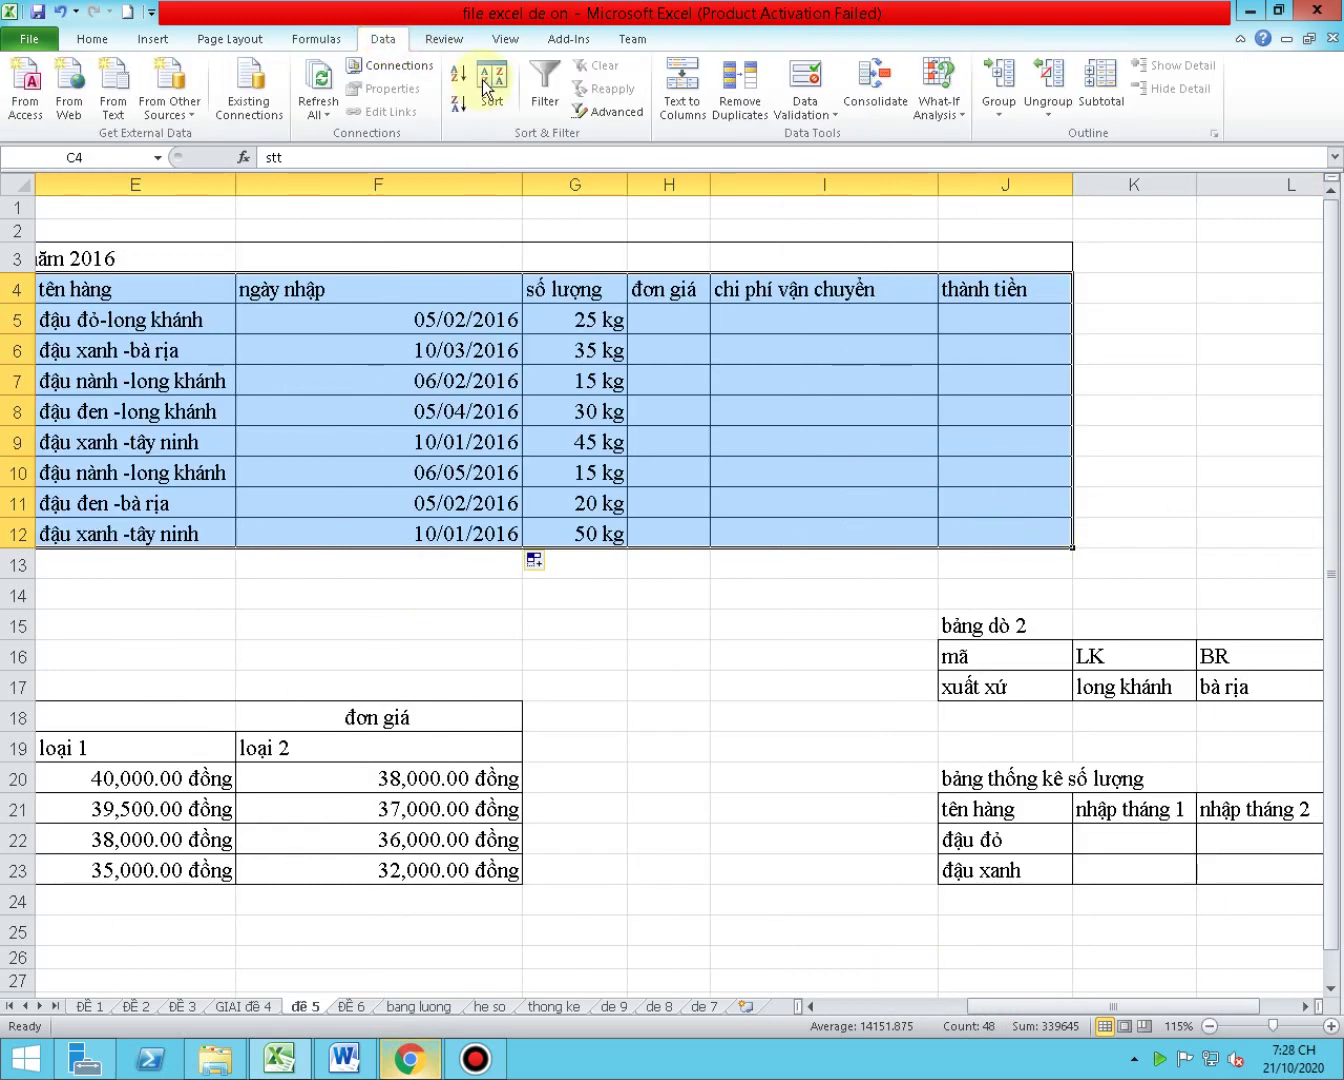
{"action": "left_click", "coordinate": [494, 91]}
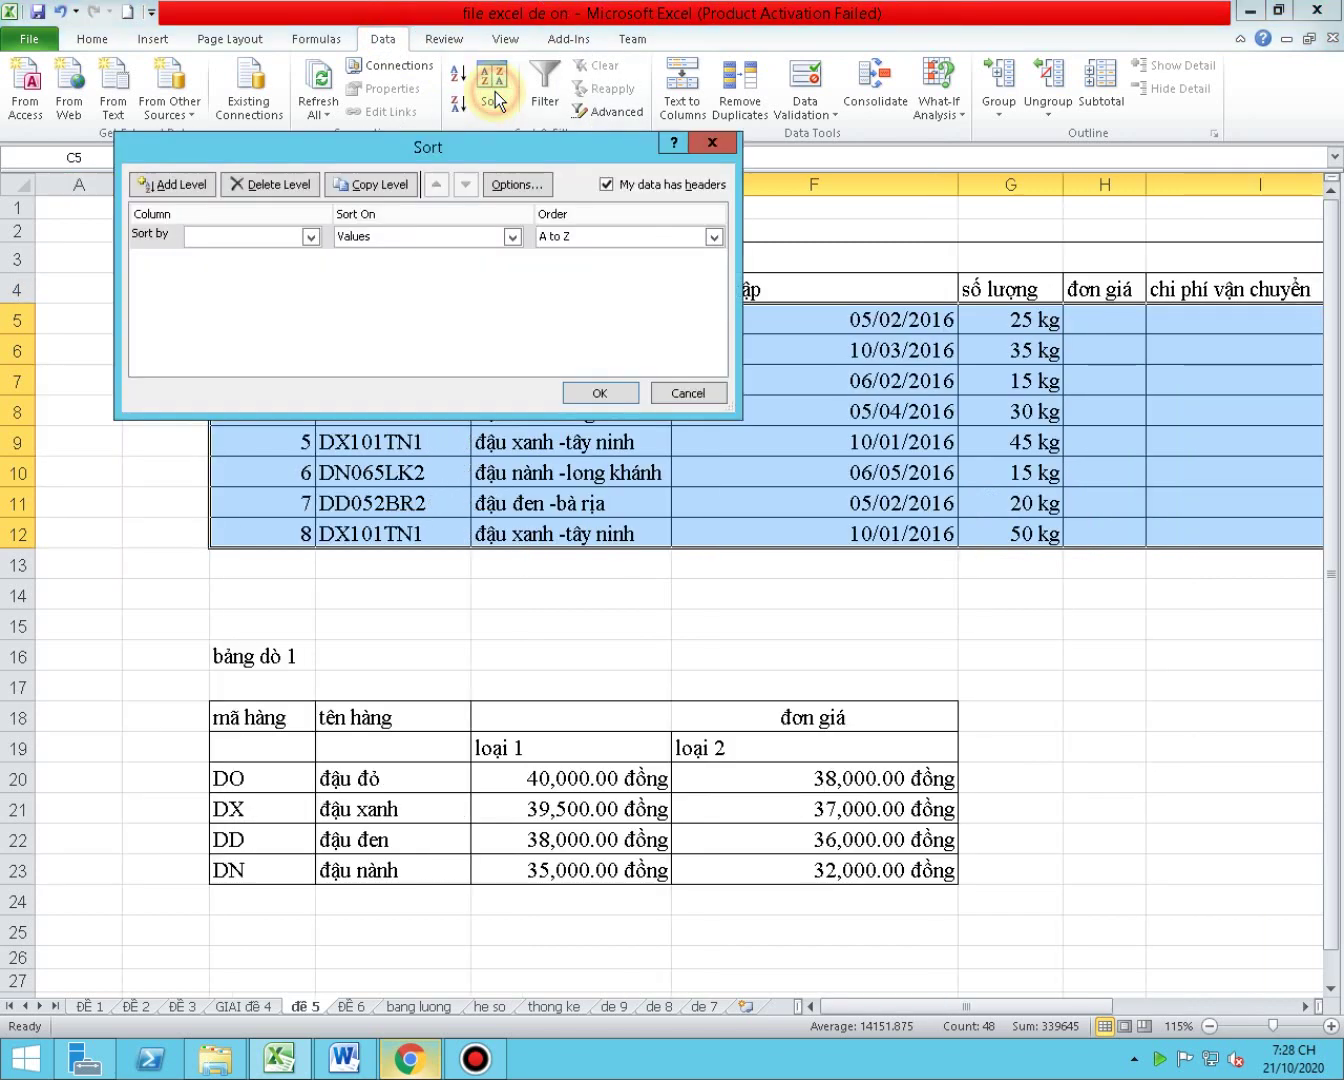
{"action": "left_click", "coordinate": [292, 232]}
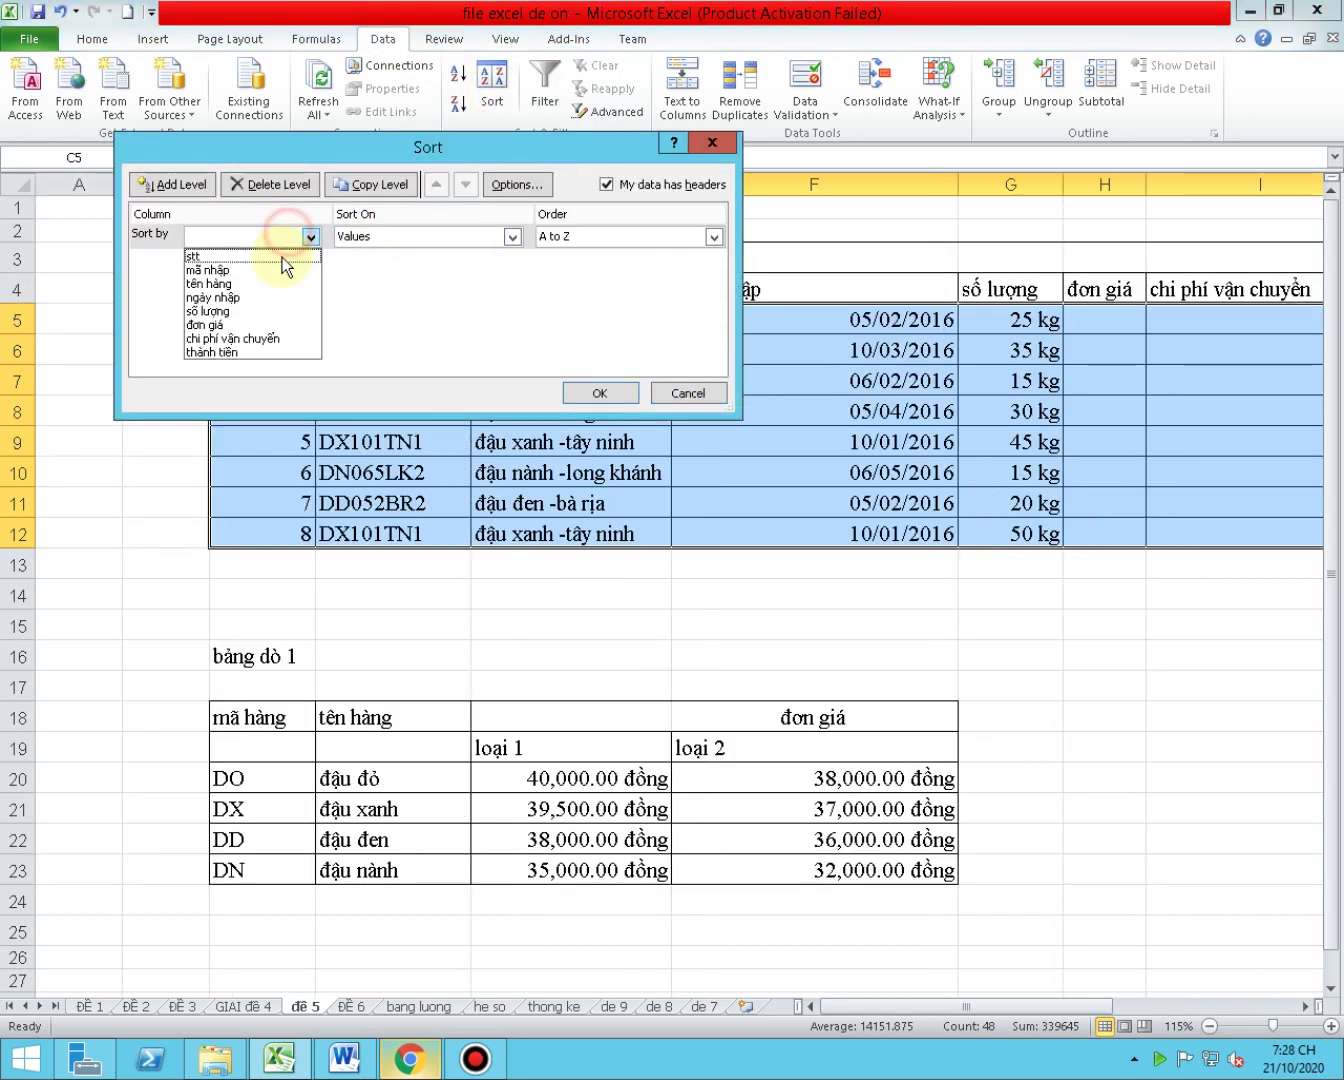
{"action": "left_click", "coordinate": [254, 315]}
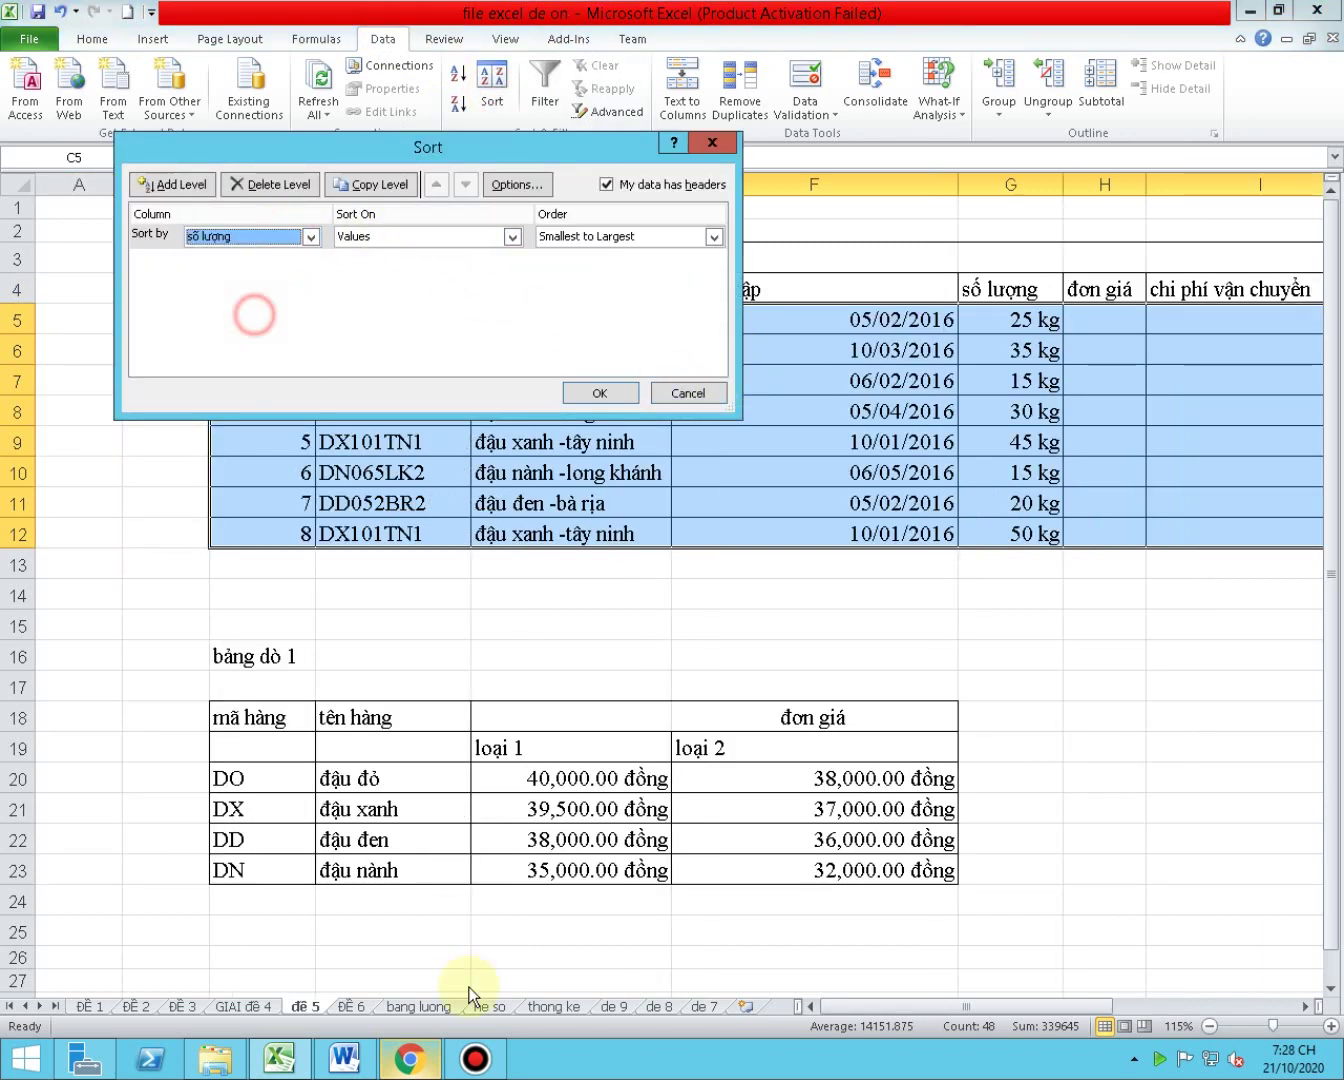
{"action": "left_click", "coordinate": [409, 1062]}
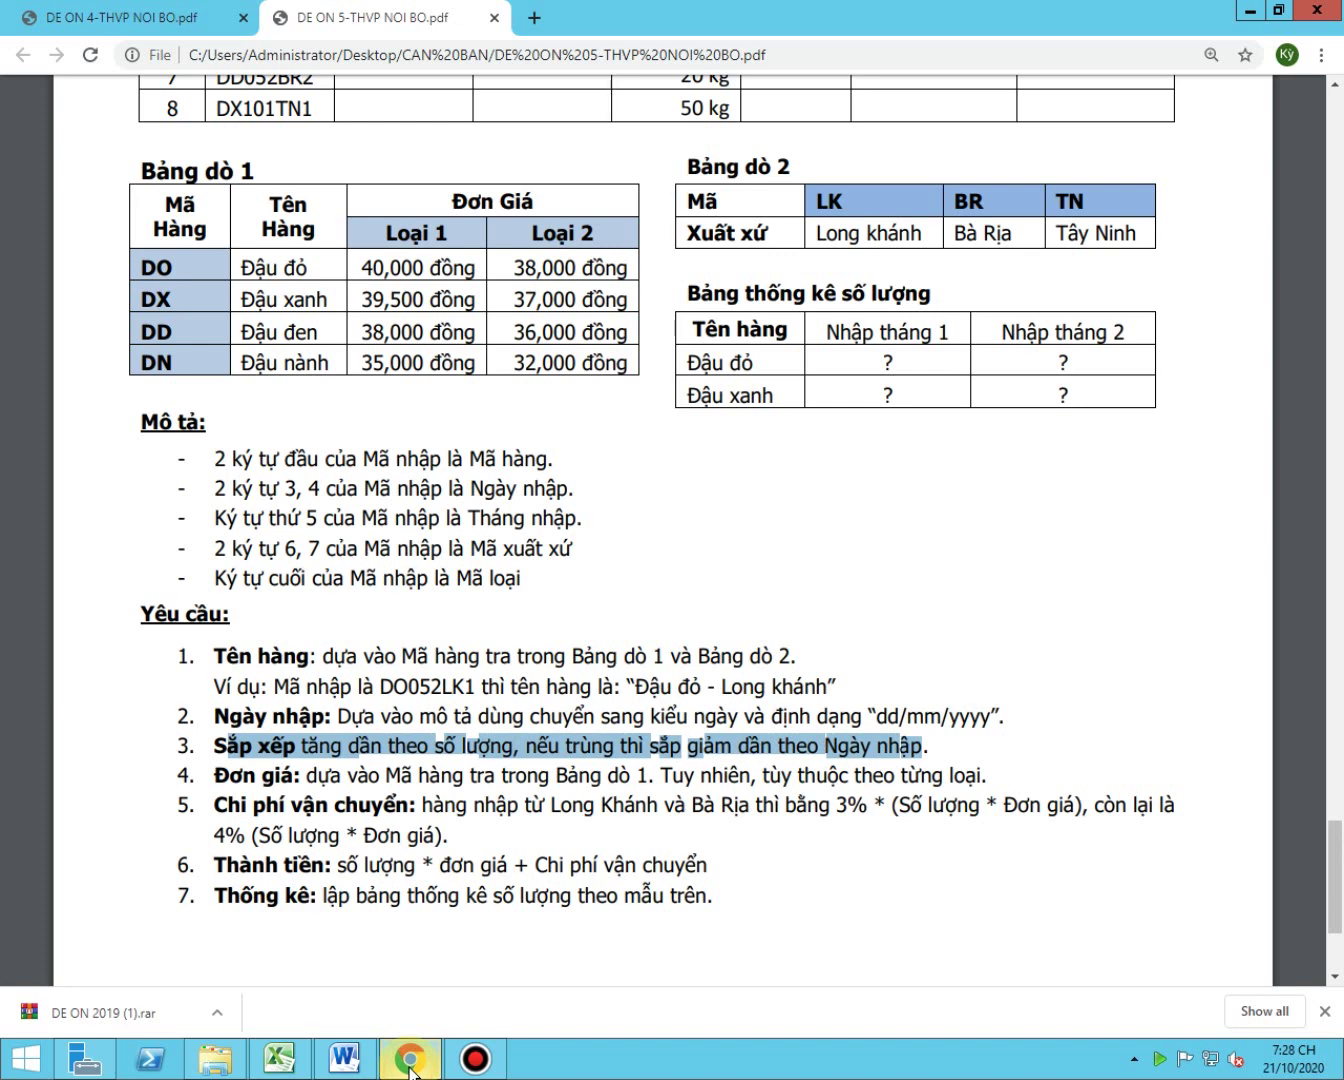
{"action": "left_click", "coordinate": [410, 1061]}
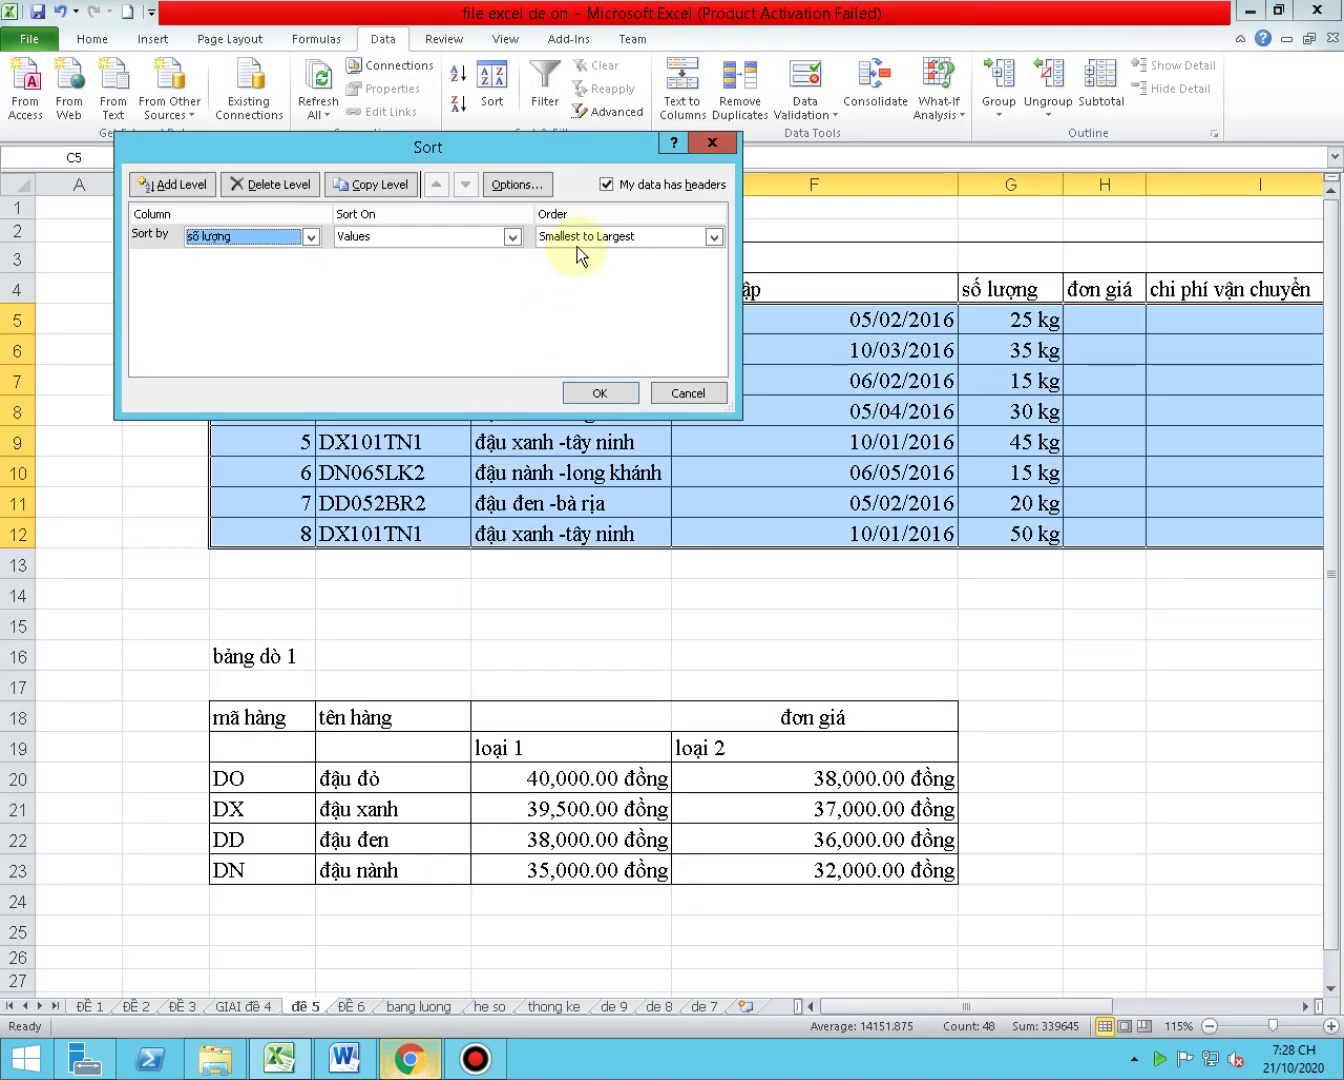
- Add a second level sorting ngày nhập Newest to Oldest and apply the sort
{"action": "left_click", "coordinate": [190, 185]}
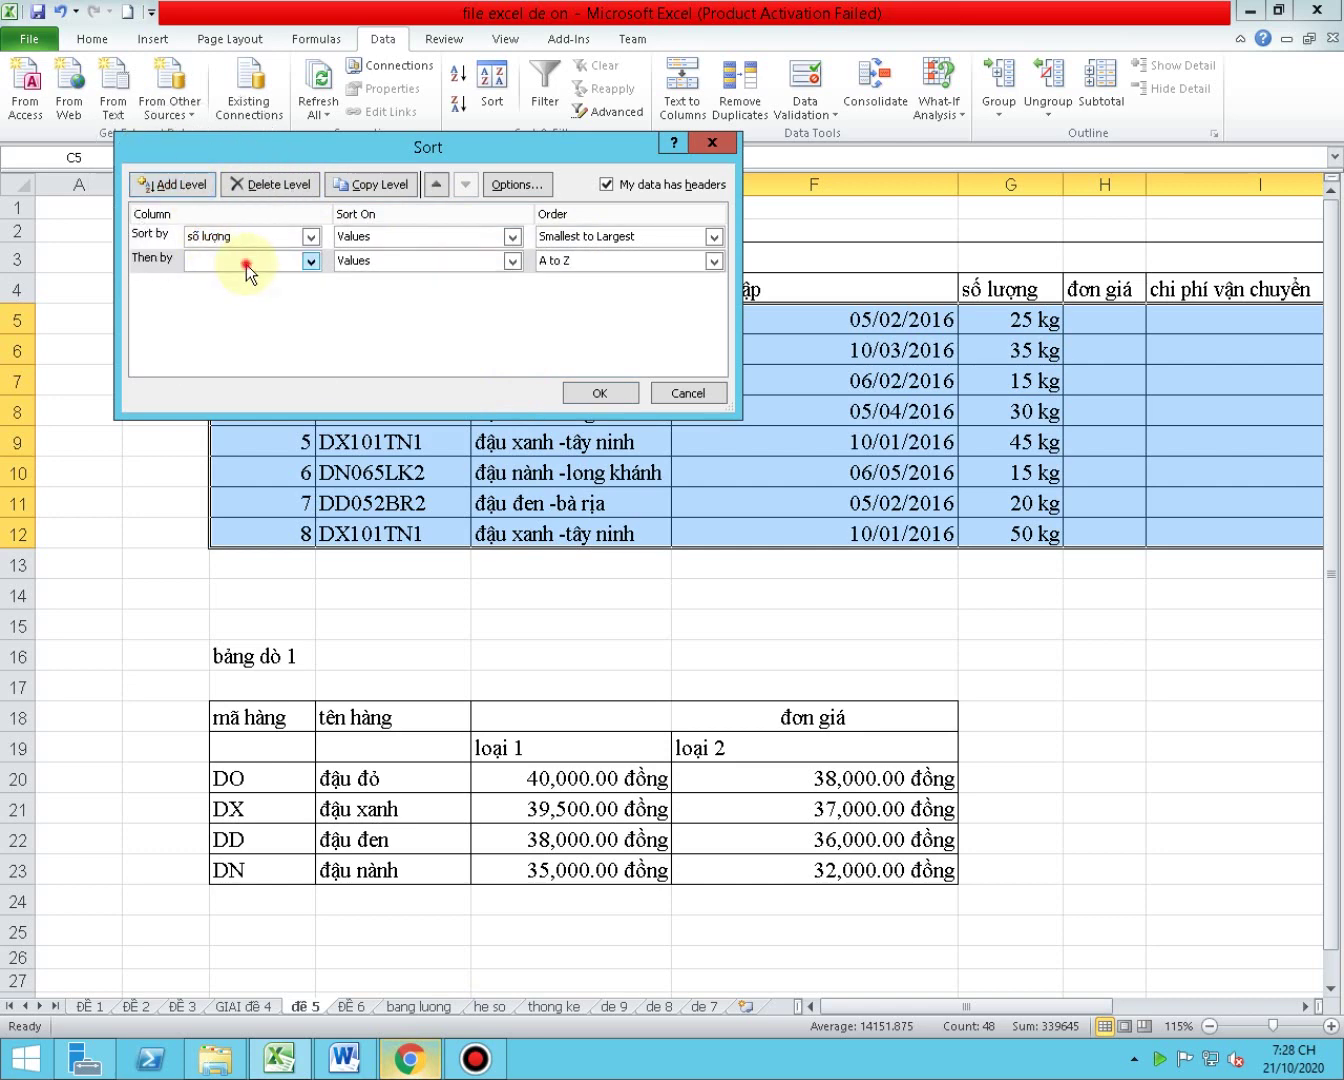
{"action": "left_click", "coordinate": [246, 263]}
{"action": "left_click", "coordinate": [409, 1062]}
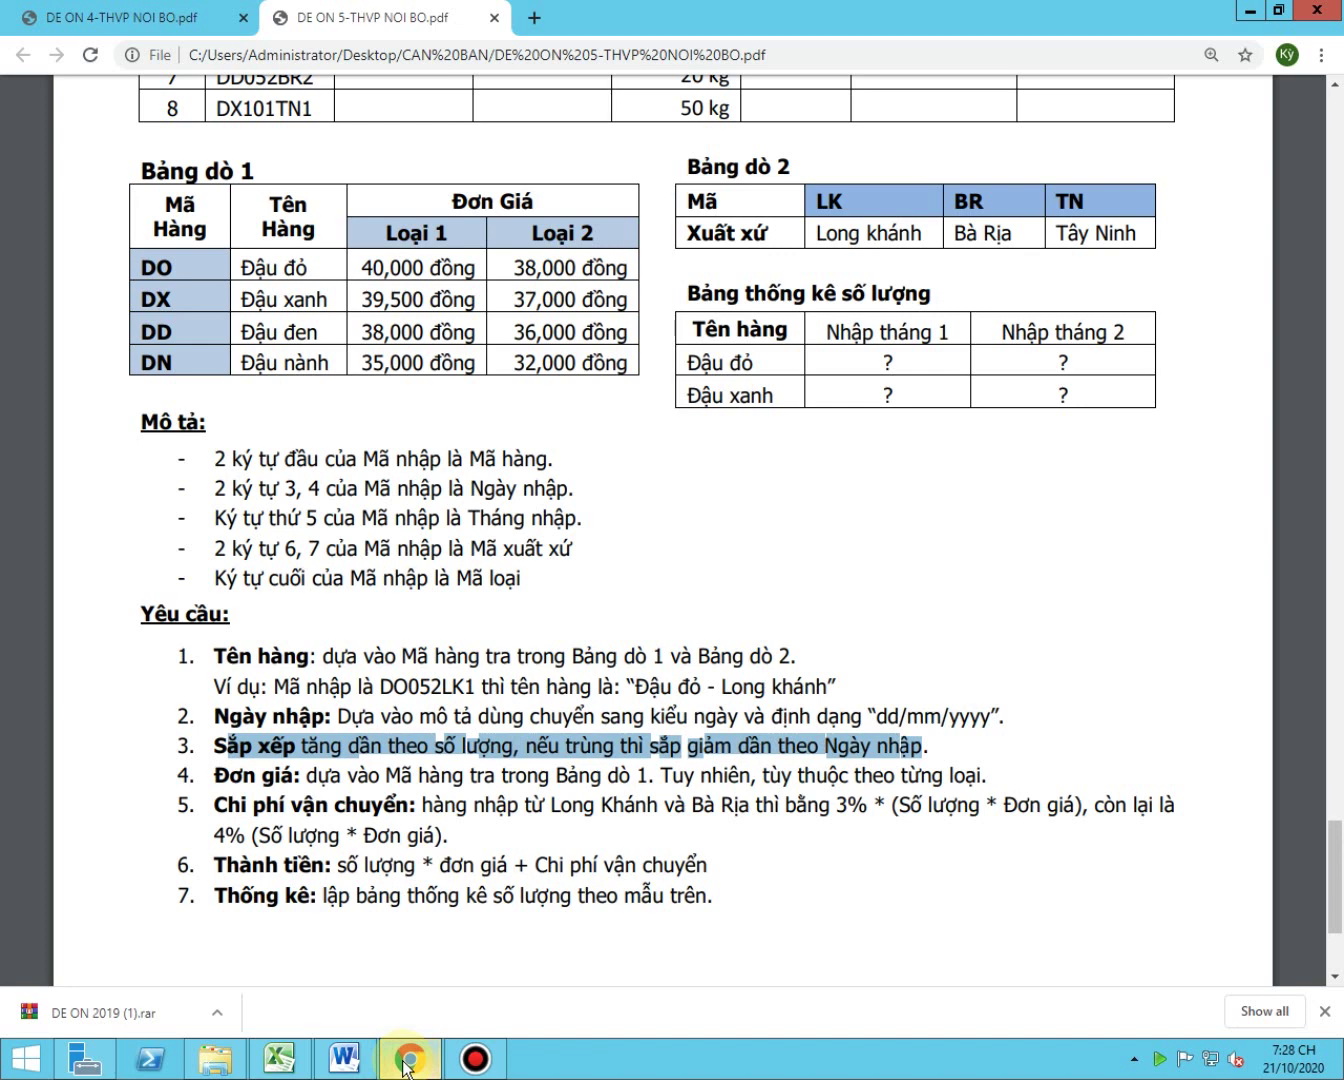
{"action": "left_click", "coordinate": [405, 1062]}
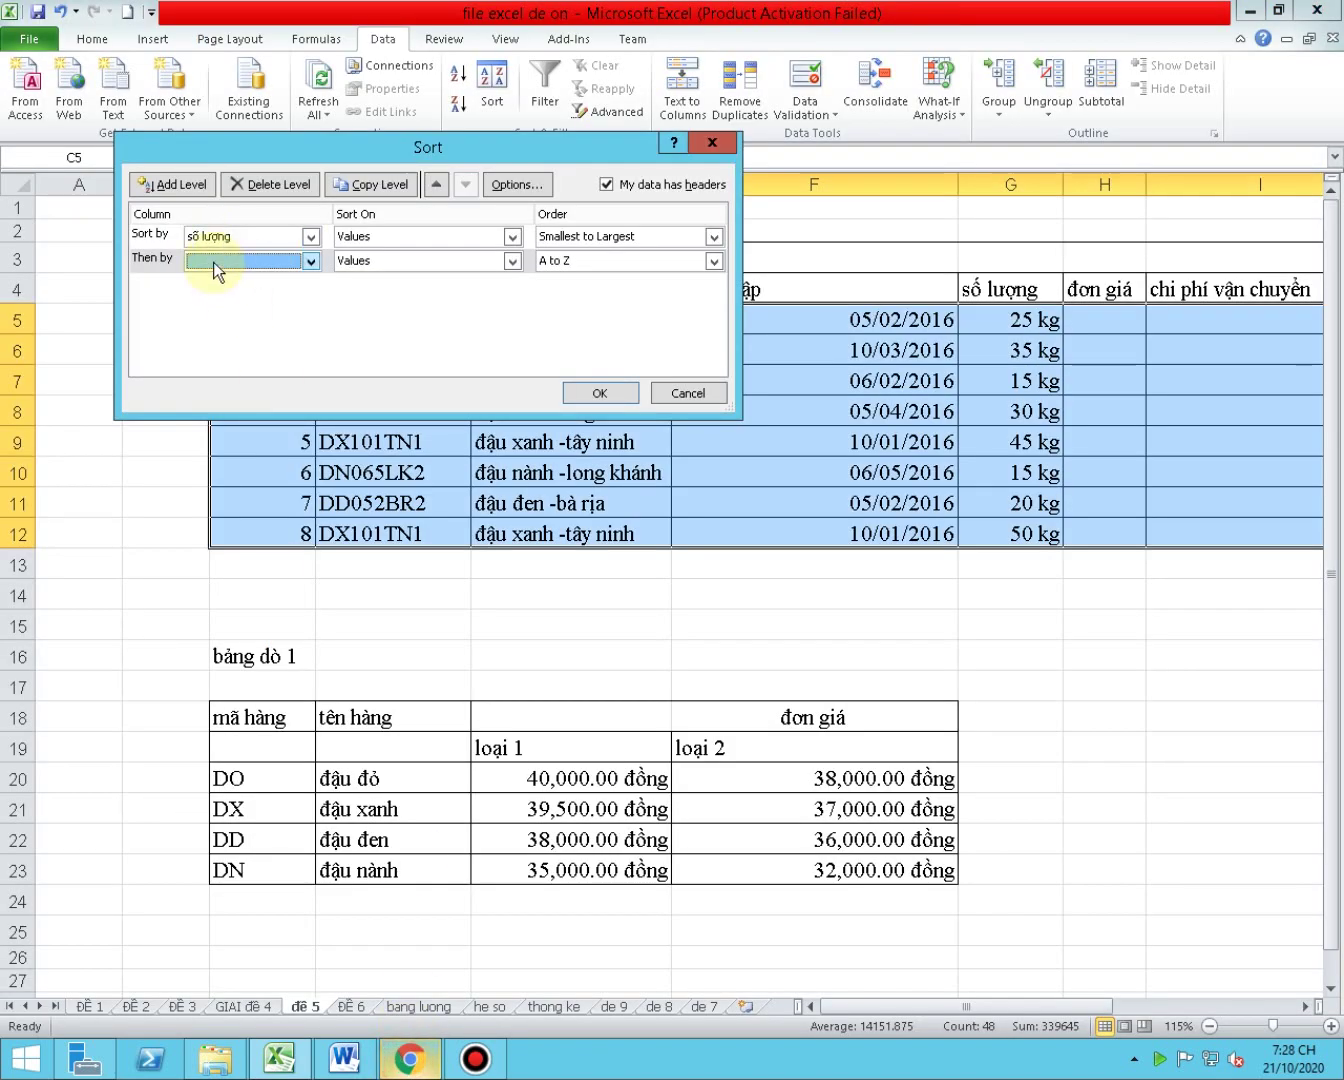
{"action": "left_click", "coordinate": [213, 263]}
{"action": "left_click", "coordinate": [230, 320]}
{"action": "left_click", "coordinate": [590, 262]}
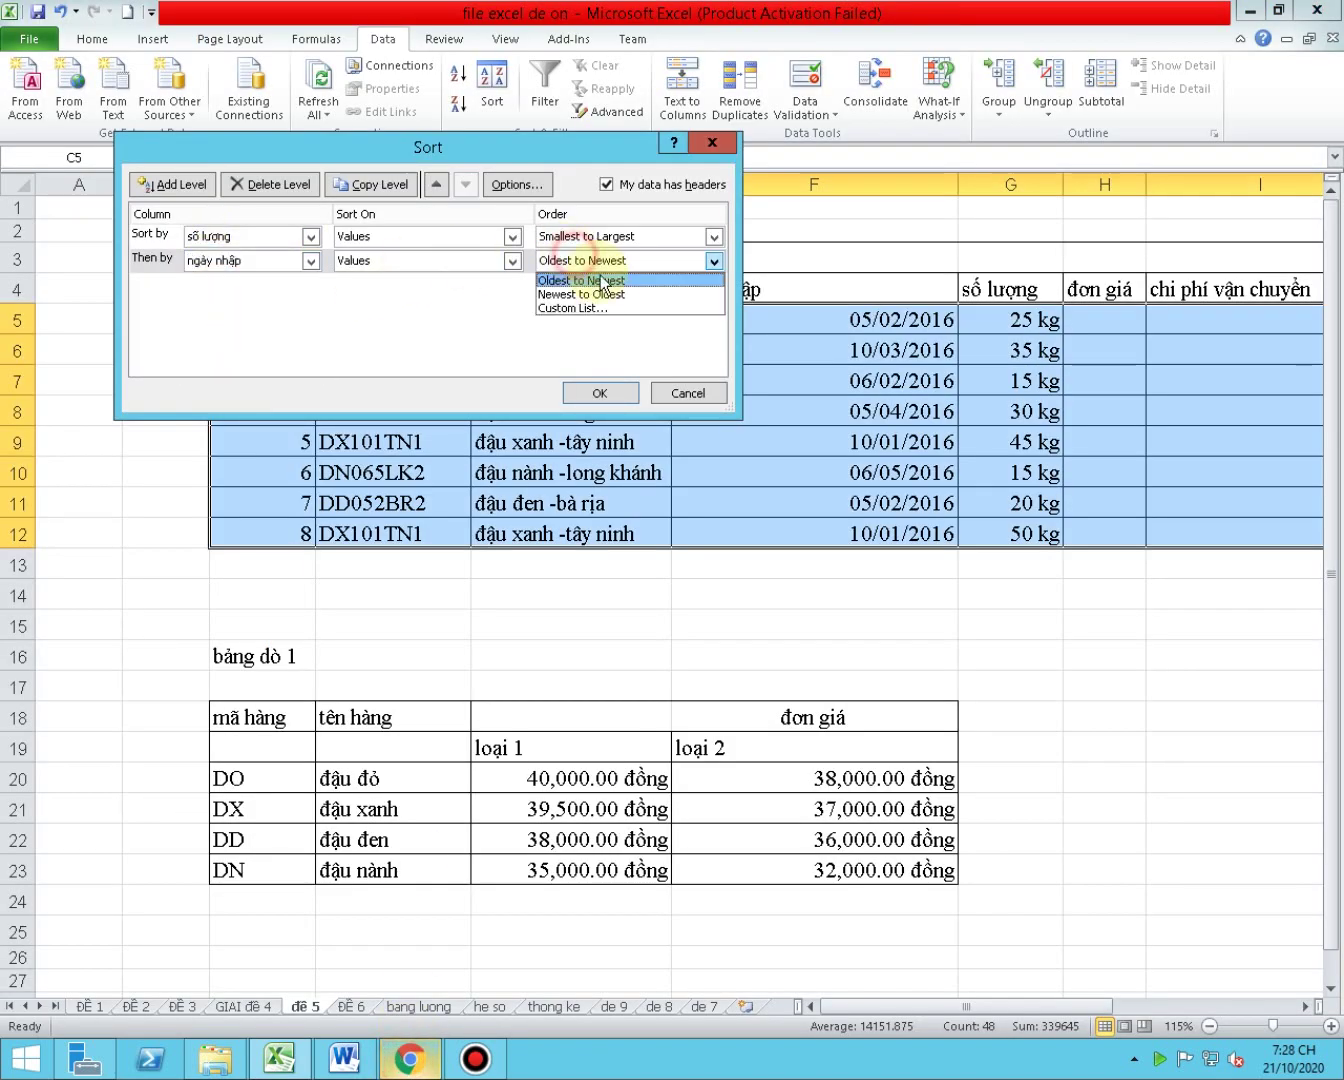
{"action": "left_click", "coordinate": [603, 295]}
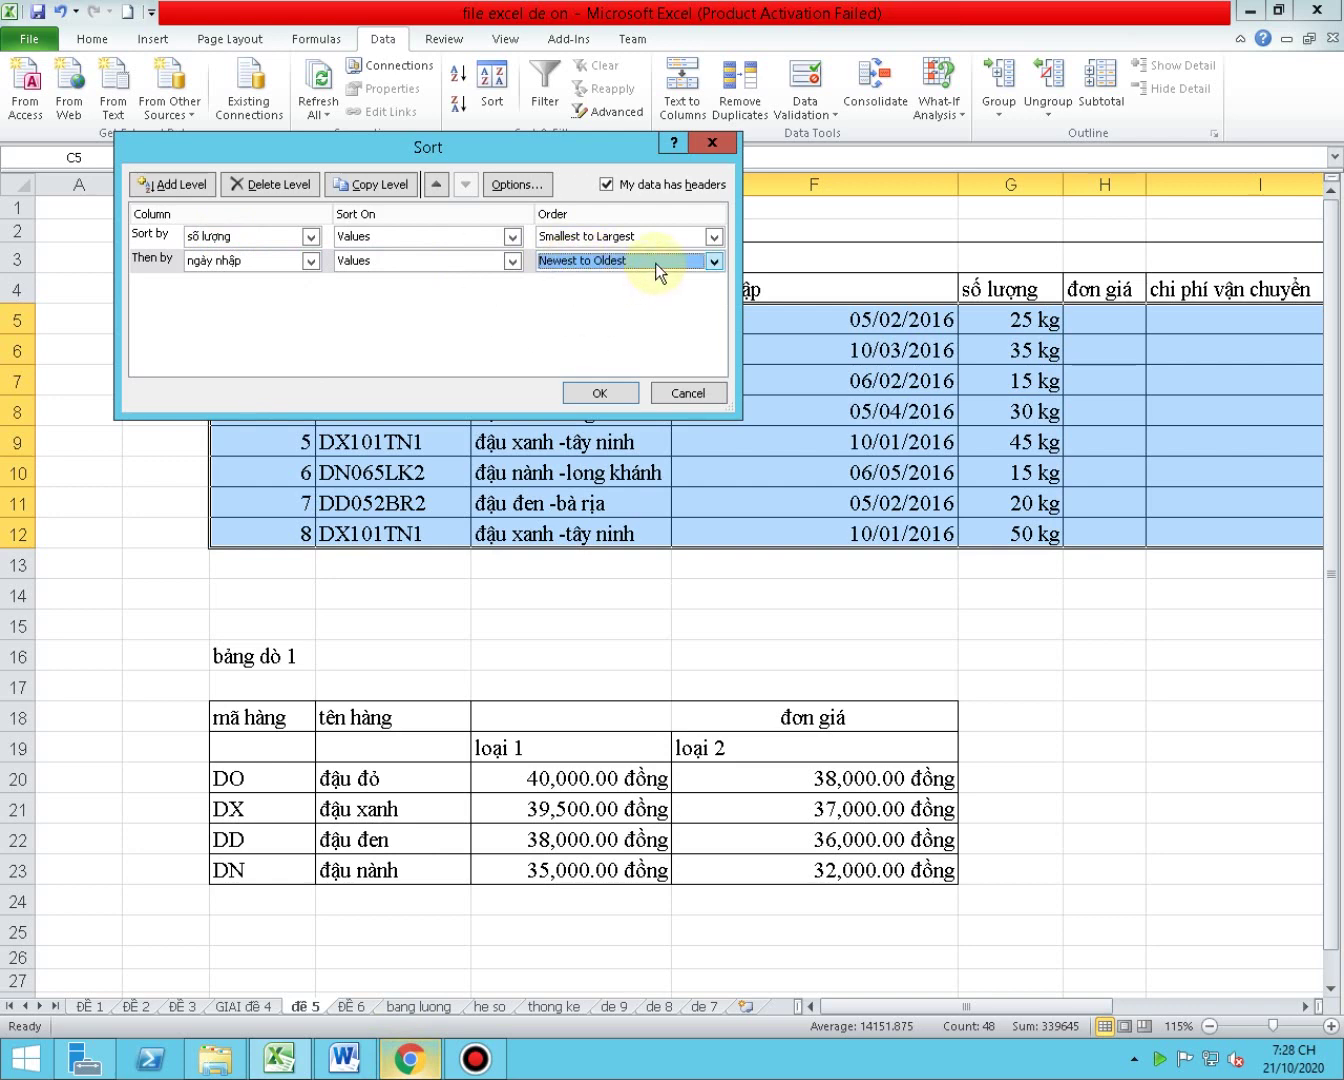
{"action": "left_click", "coordinate": [609, 391]}
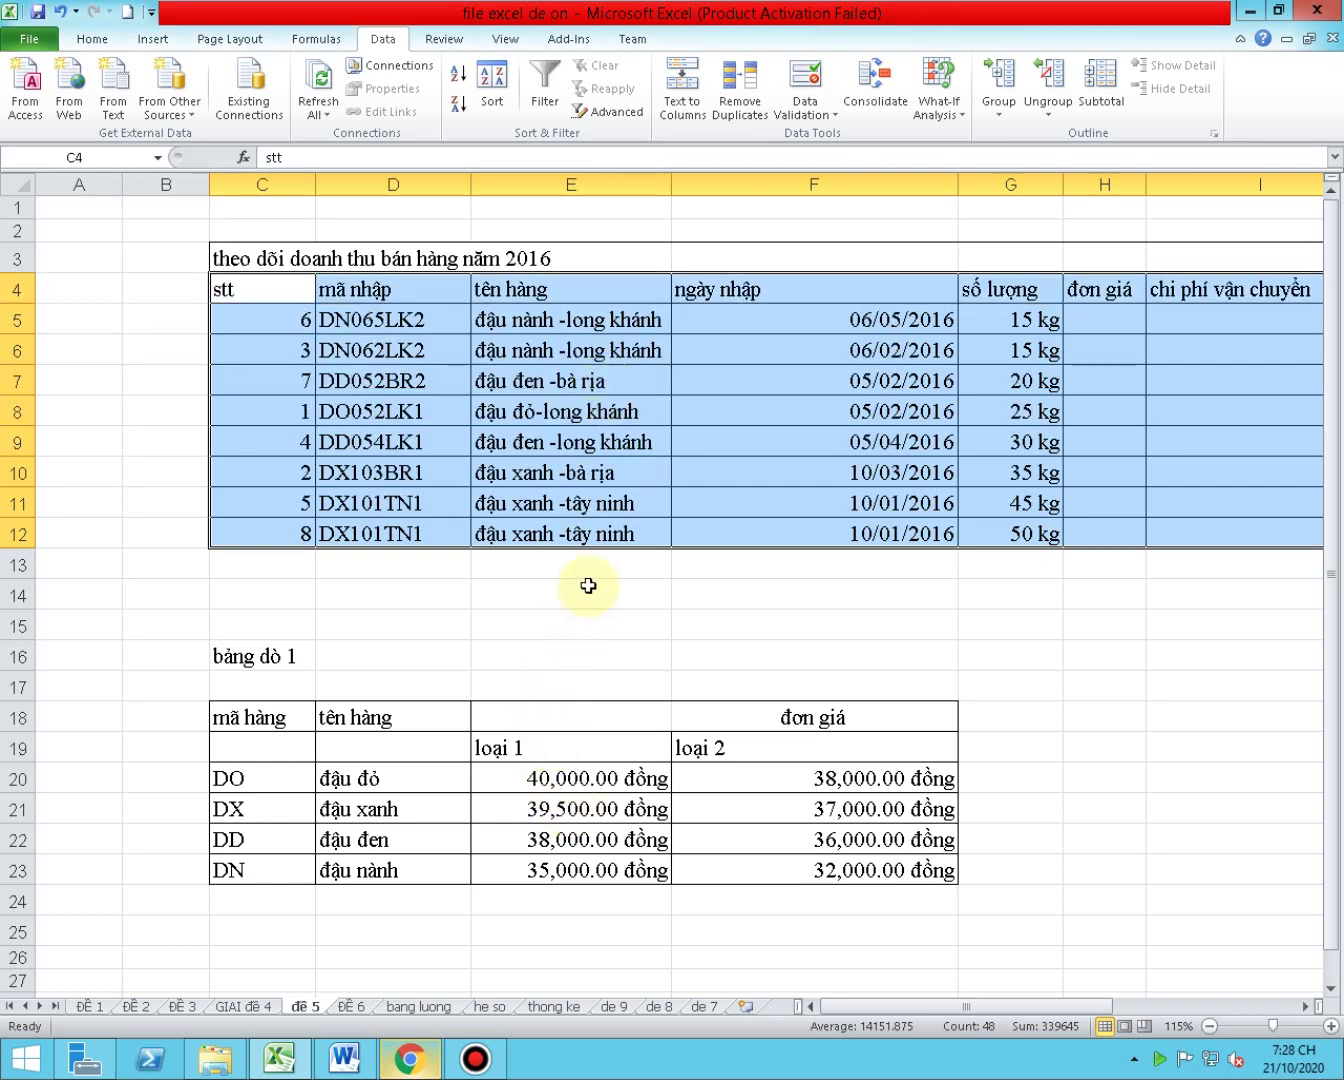
{"action": "left_click", "coordinate": [408, 1060]}
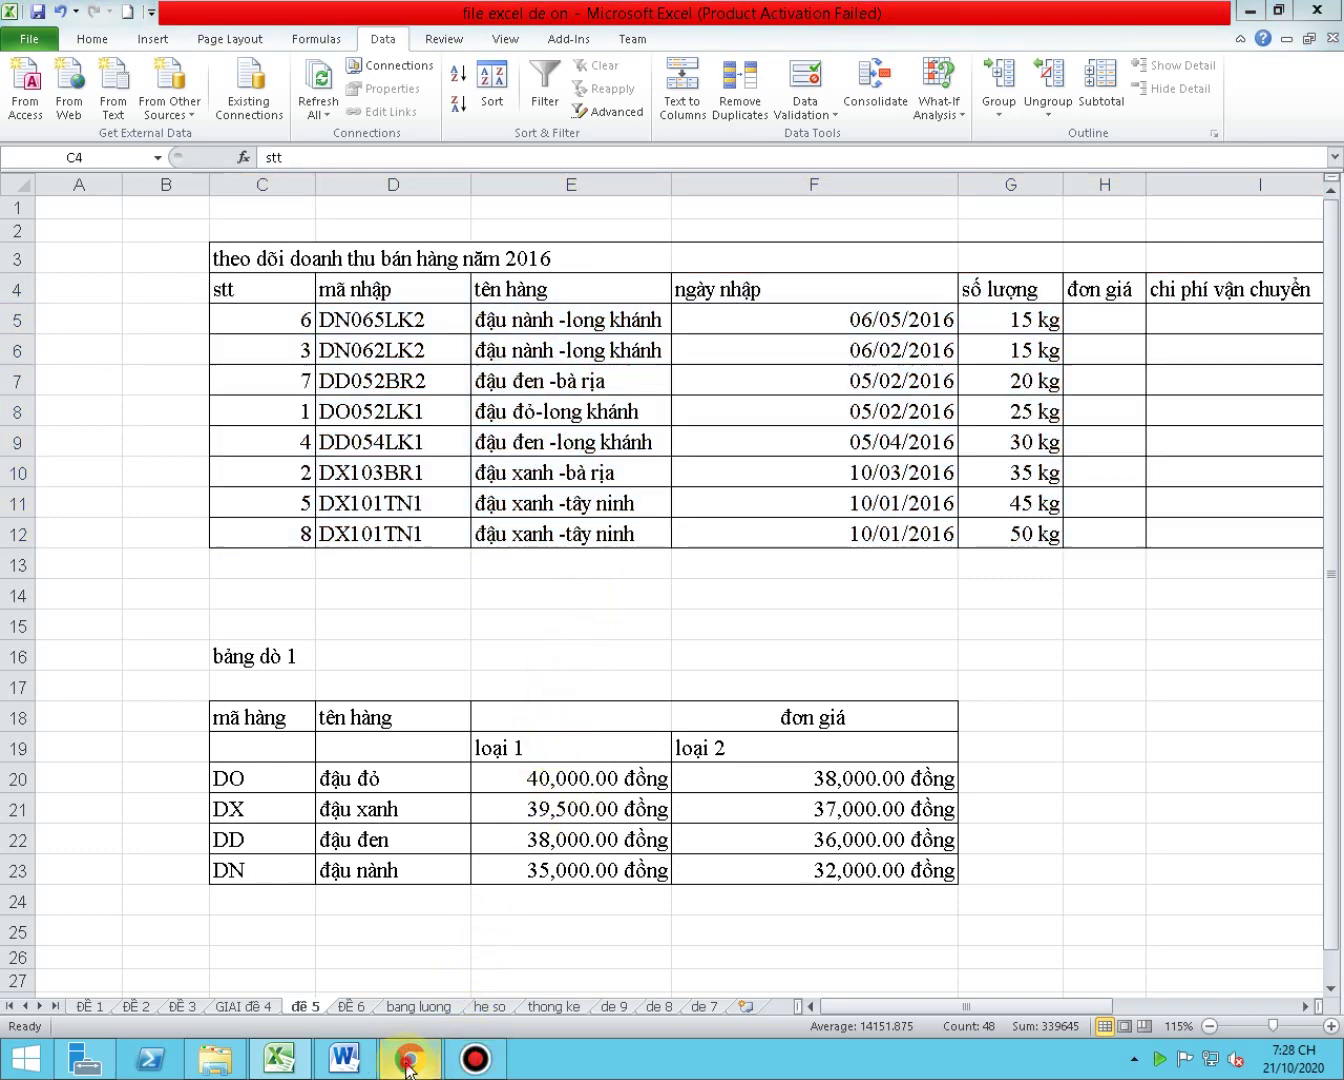
{"action": "left_click", "coordinate": [292, 782]}
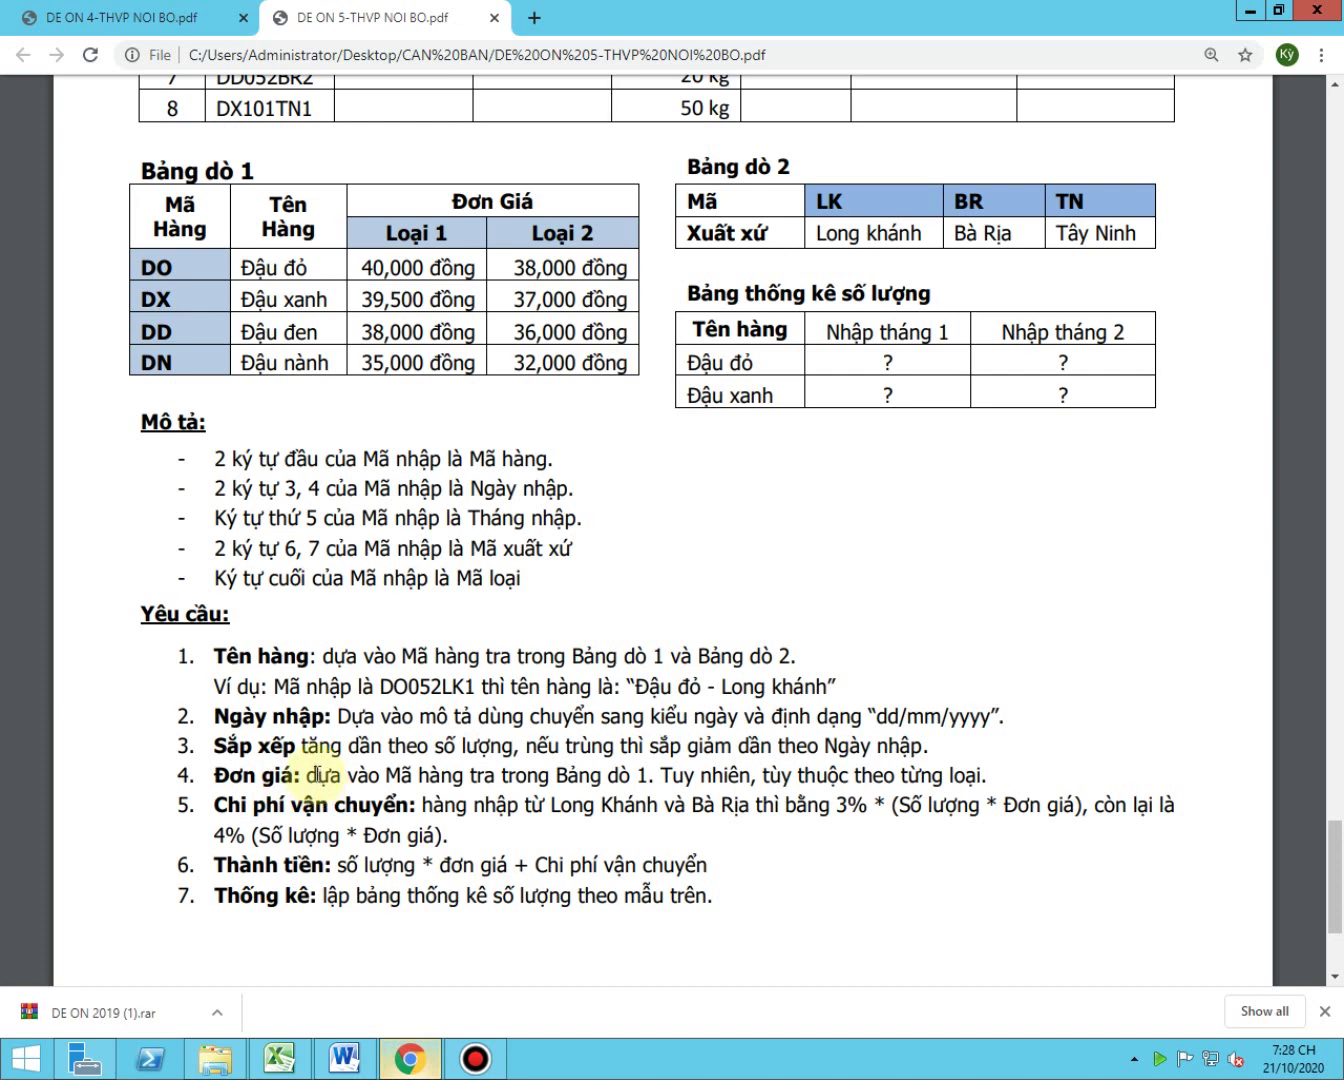
{"action": "left_click_drag", "start_coordinate": [304, 776], "coordinate": [630, 778]}
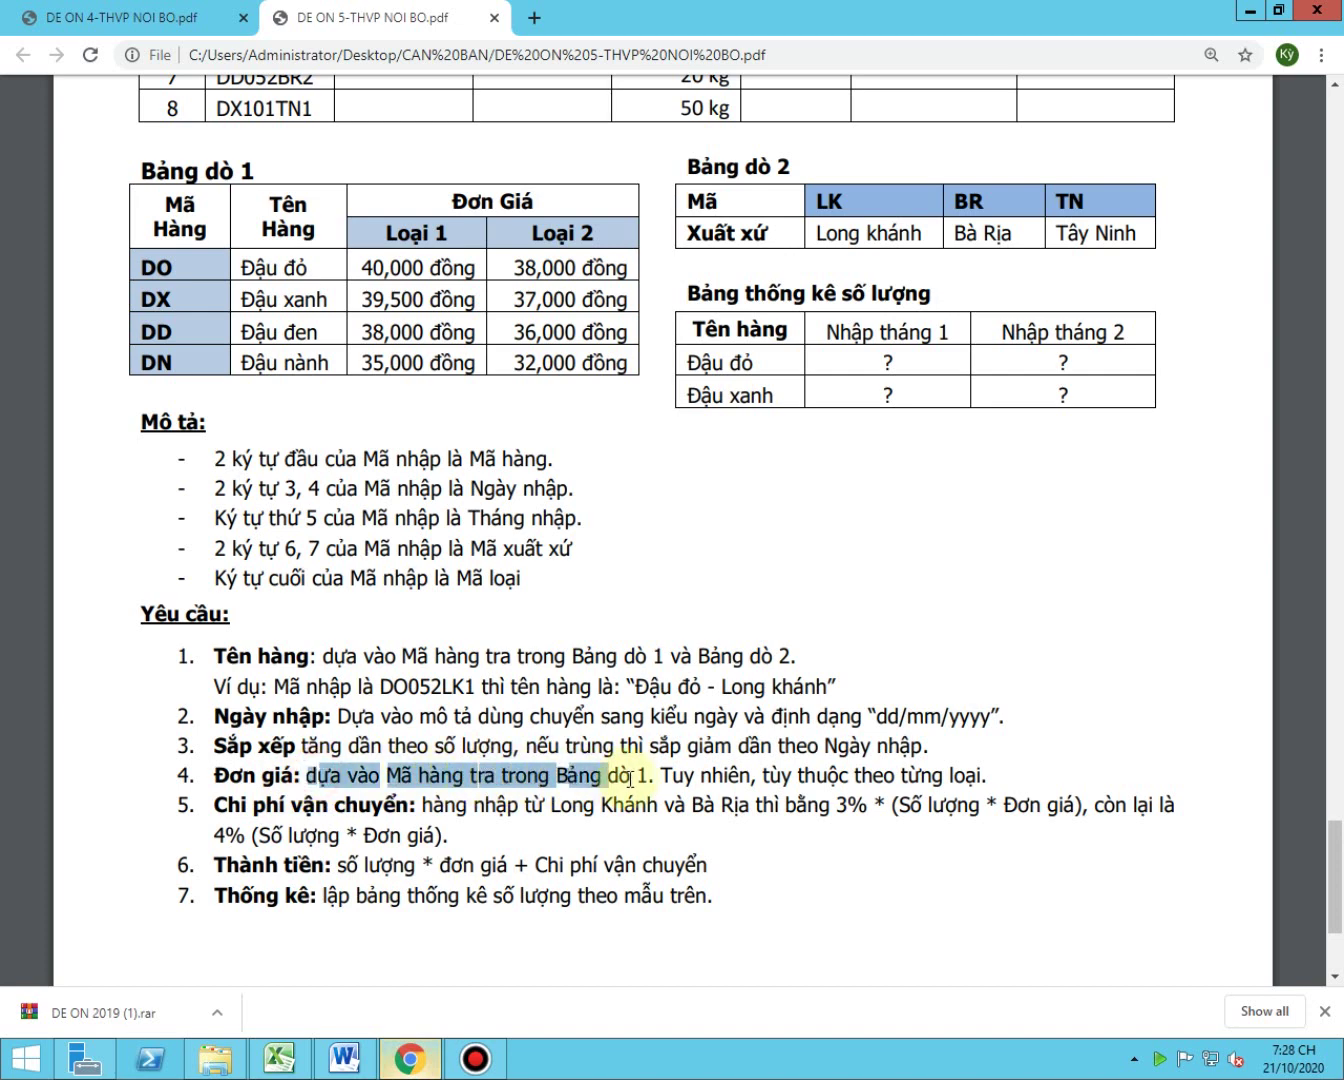
{"action": "left_click_drag", "start_coordinate": [763, 776], "coordinate": [991, 763]}
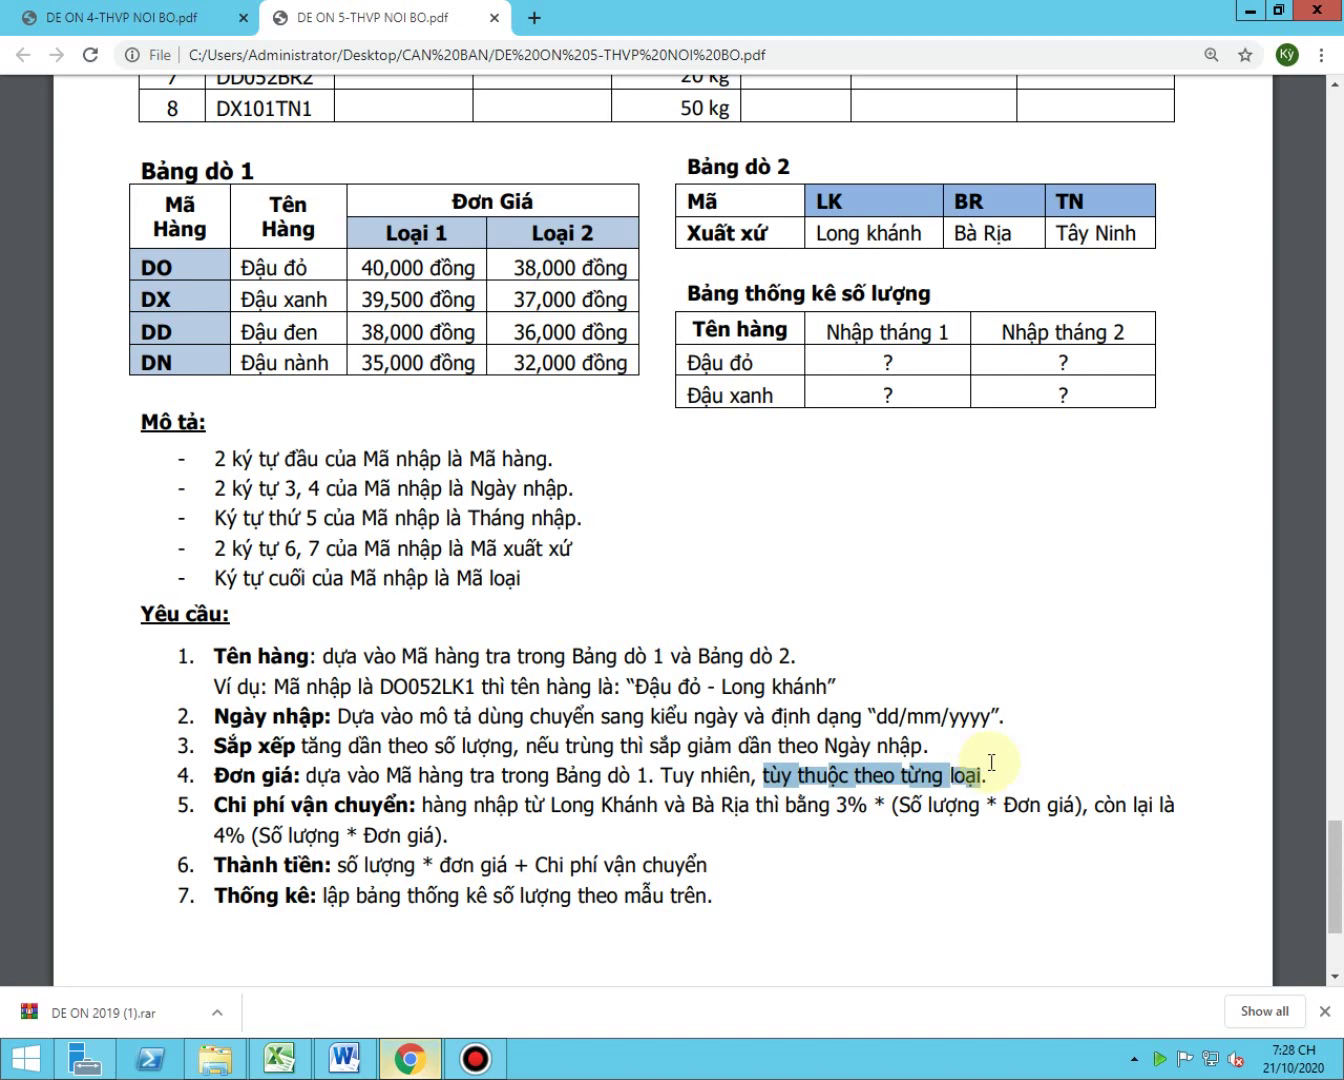
{"action": "scroll", "coordinate": [905, 771], "scroll_direction": "up", "scroll_amount": 2}
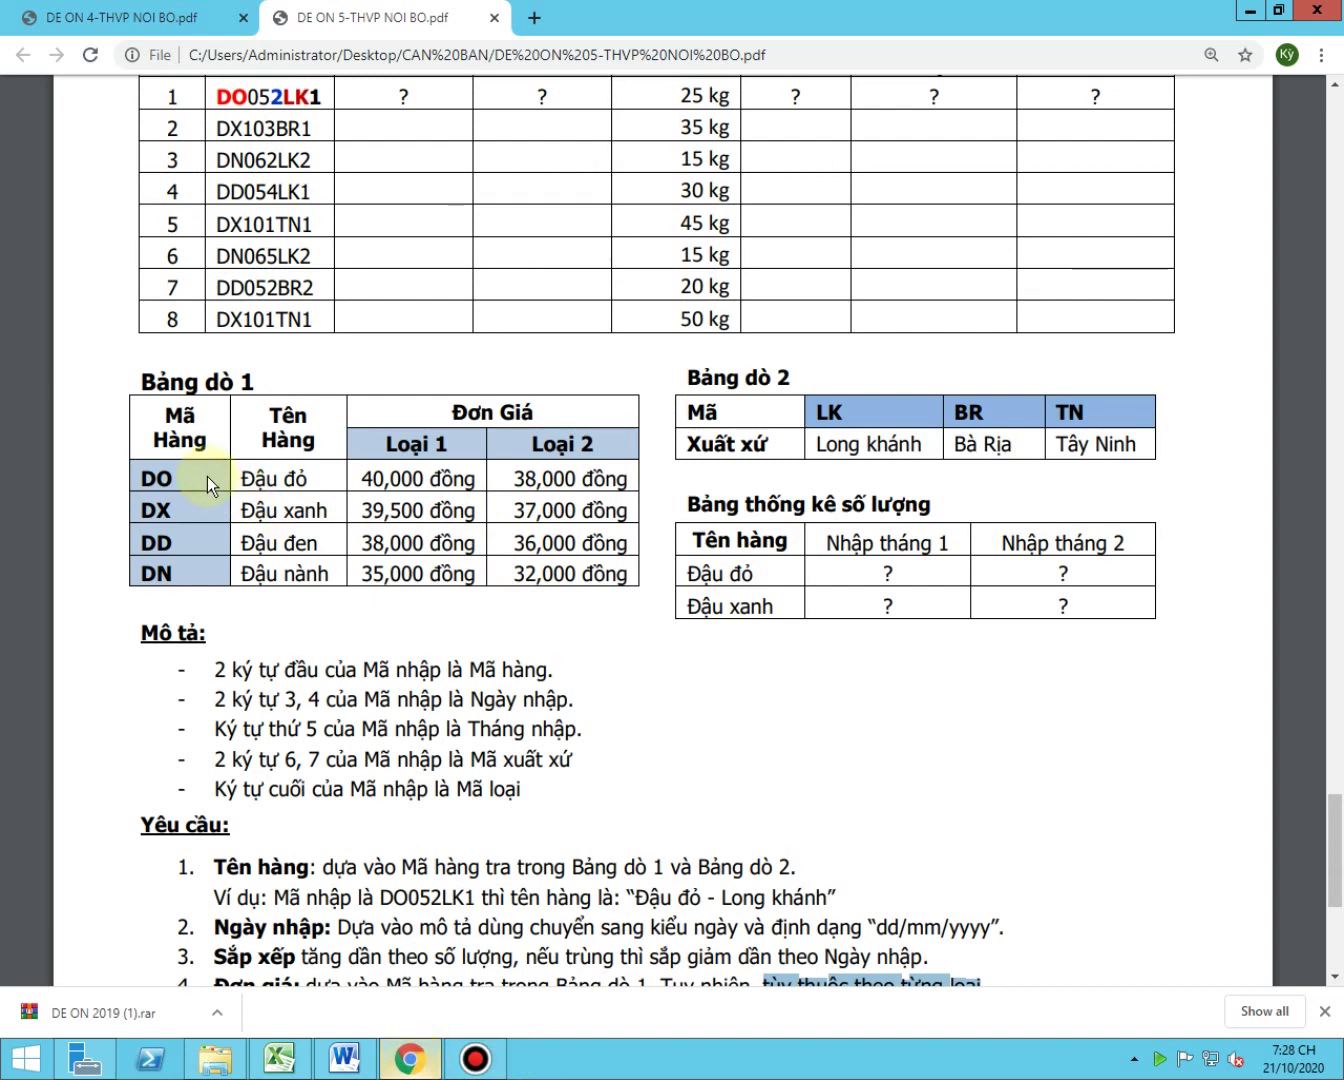
{"action": "left_click", "coordinate": [411, 1058]}
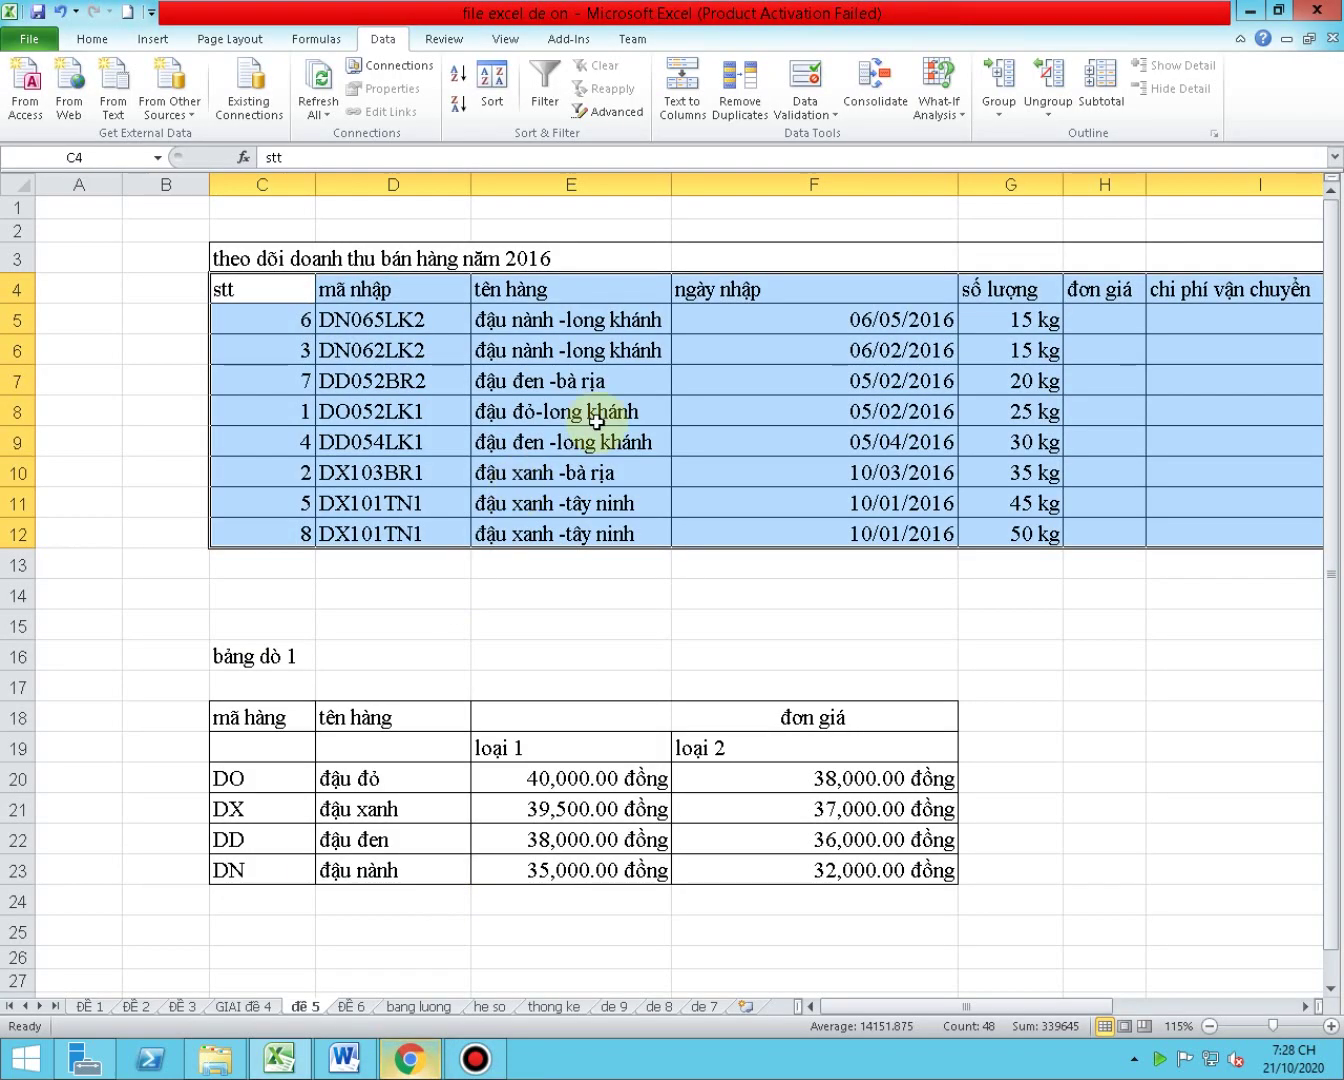
- Copy E5's VLOOKUP formula and paste it into H5
{"action": "left_click", "coordinate": [564, 315]}
{"action": "left_click", "coordinate": [519, 157]}
{"action": "left_click_drag", "start_coordinate": [519, 158], "coordinate": [276, 159]}
{"action": "key", "text": "ctrl+c"}
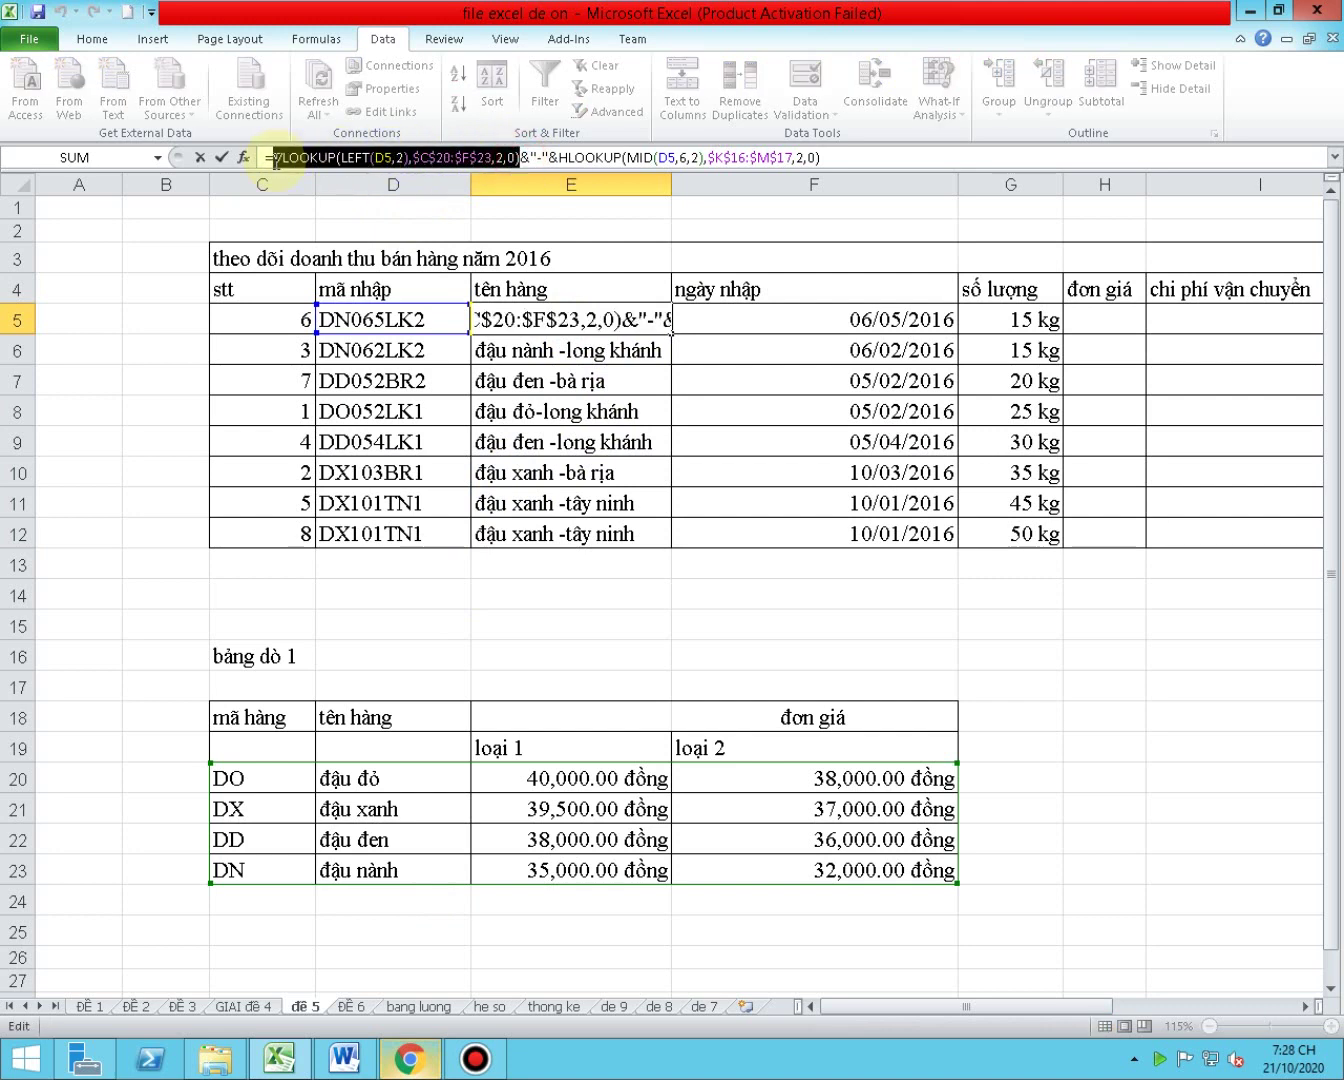
{"action": "key", "text": "Escape"}
{"action": "left_click", "coordinate": [1121, 325]}
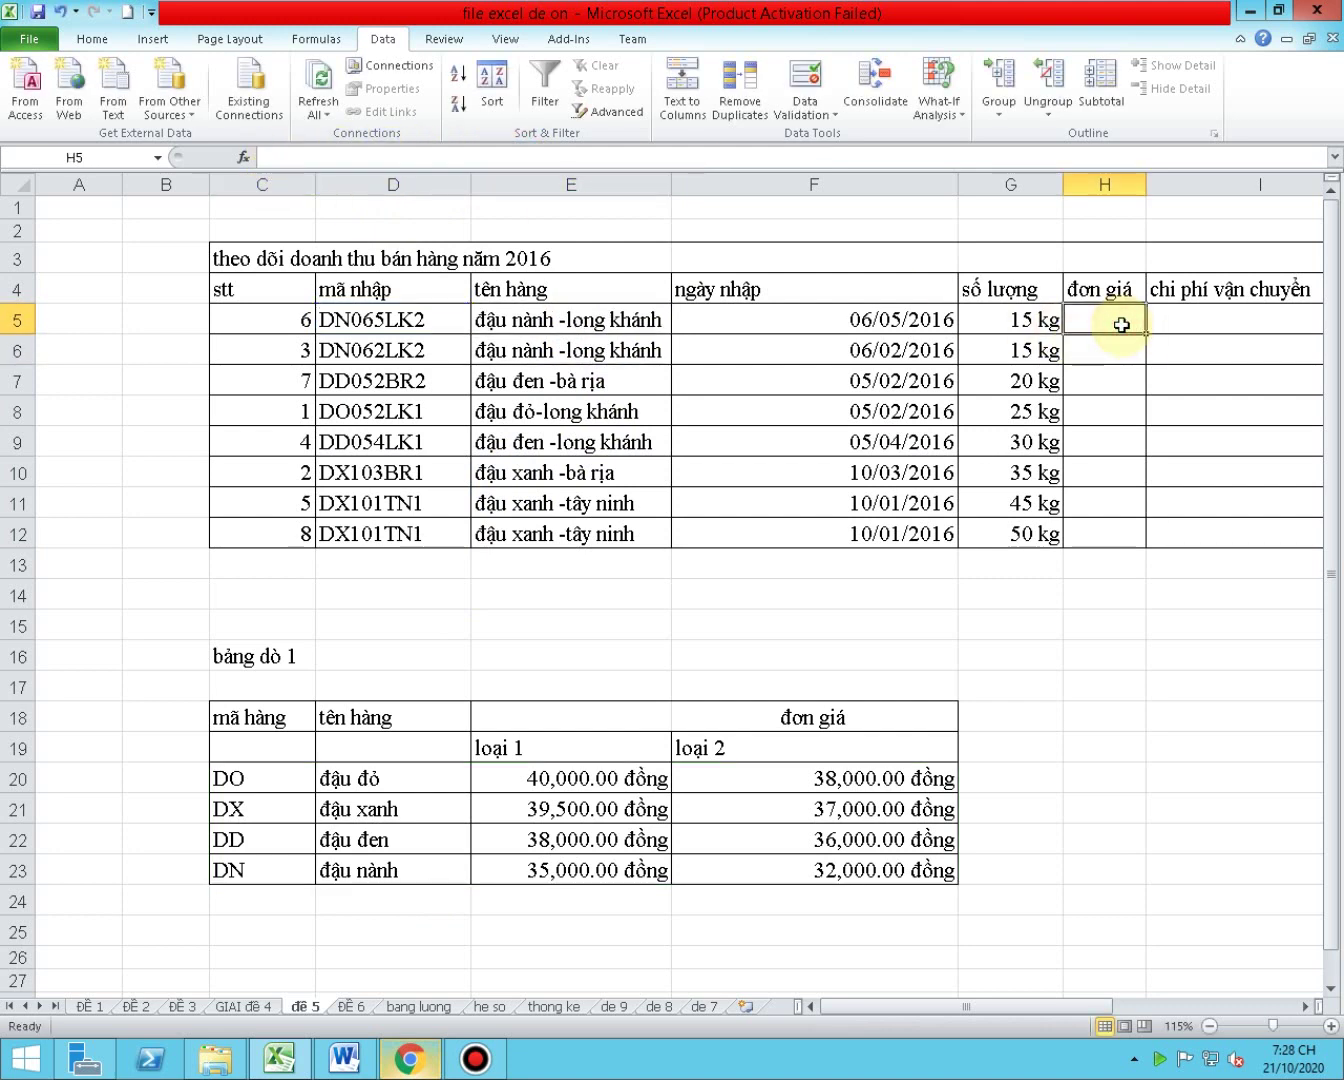
{"action": "type", "text": "="}
{"action": "key", "text": "ctrl+v"}
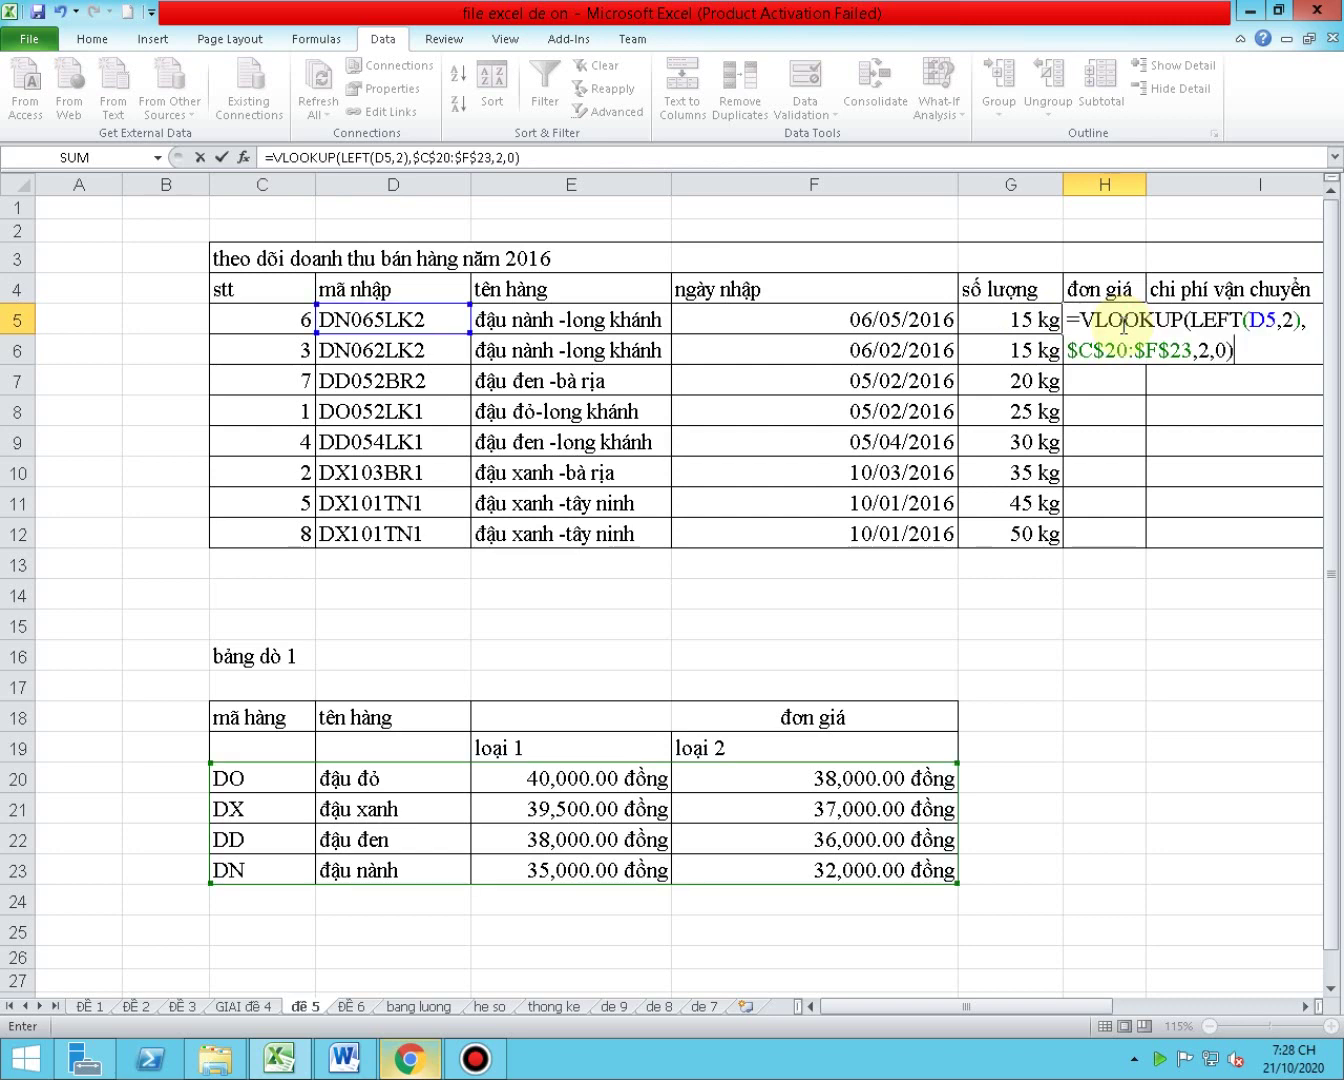
{"action": "key", "text": "Left"}
{"action": "key", "text": "Left"}
{"action": "key", "text": "Up"}
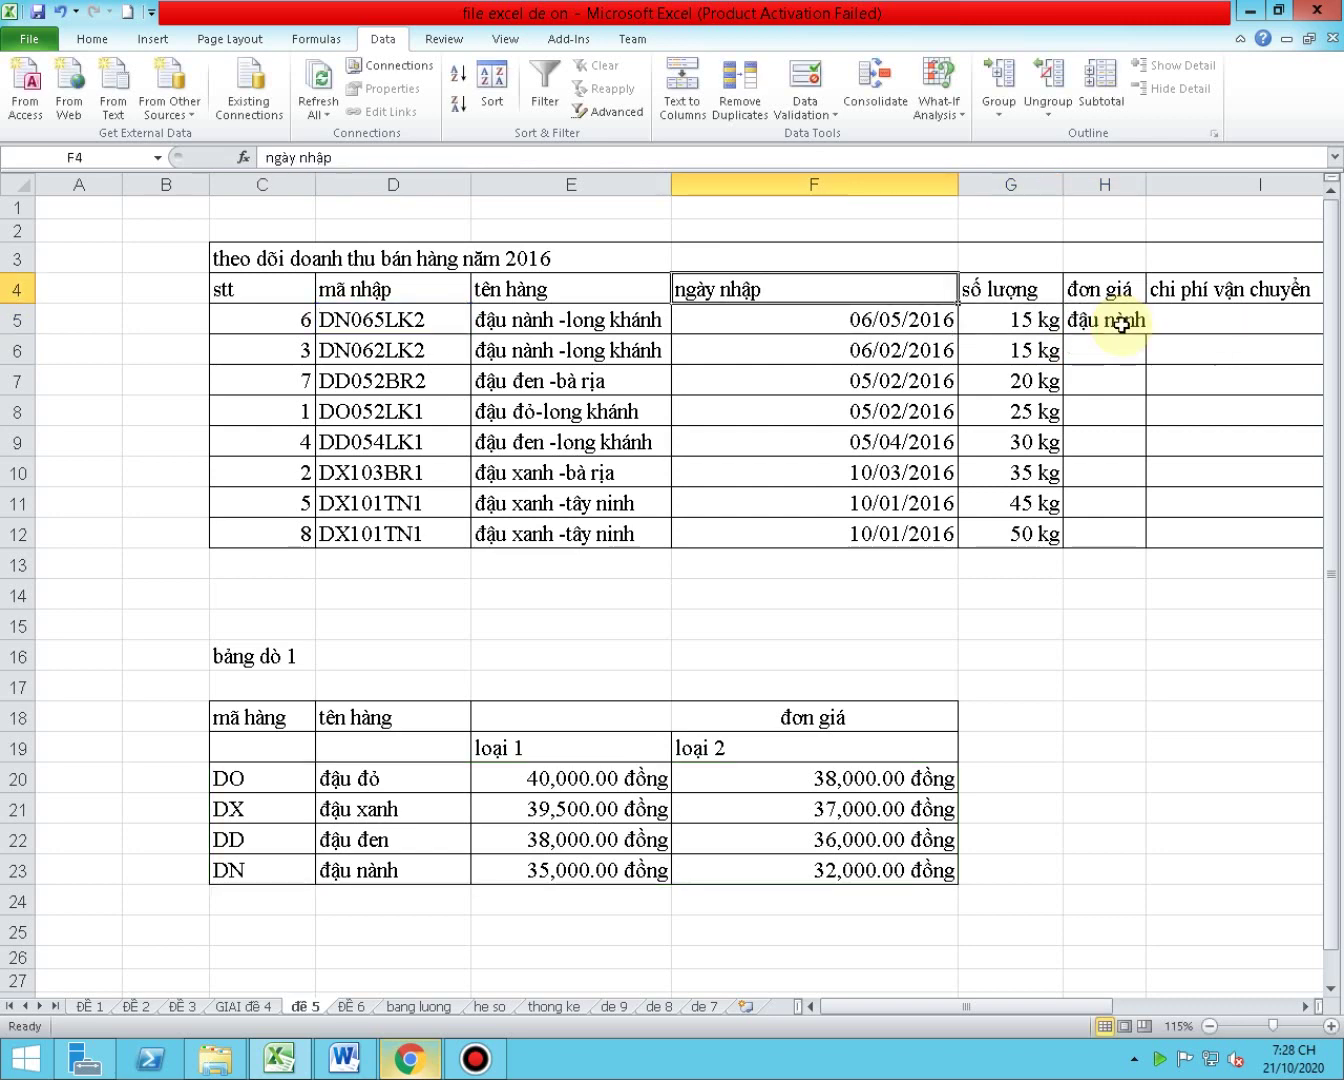
{"action": "left_click", "coordinate": [1121, 324]}
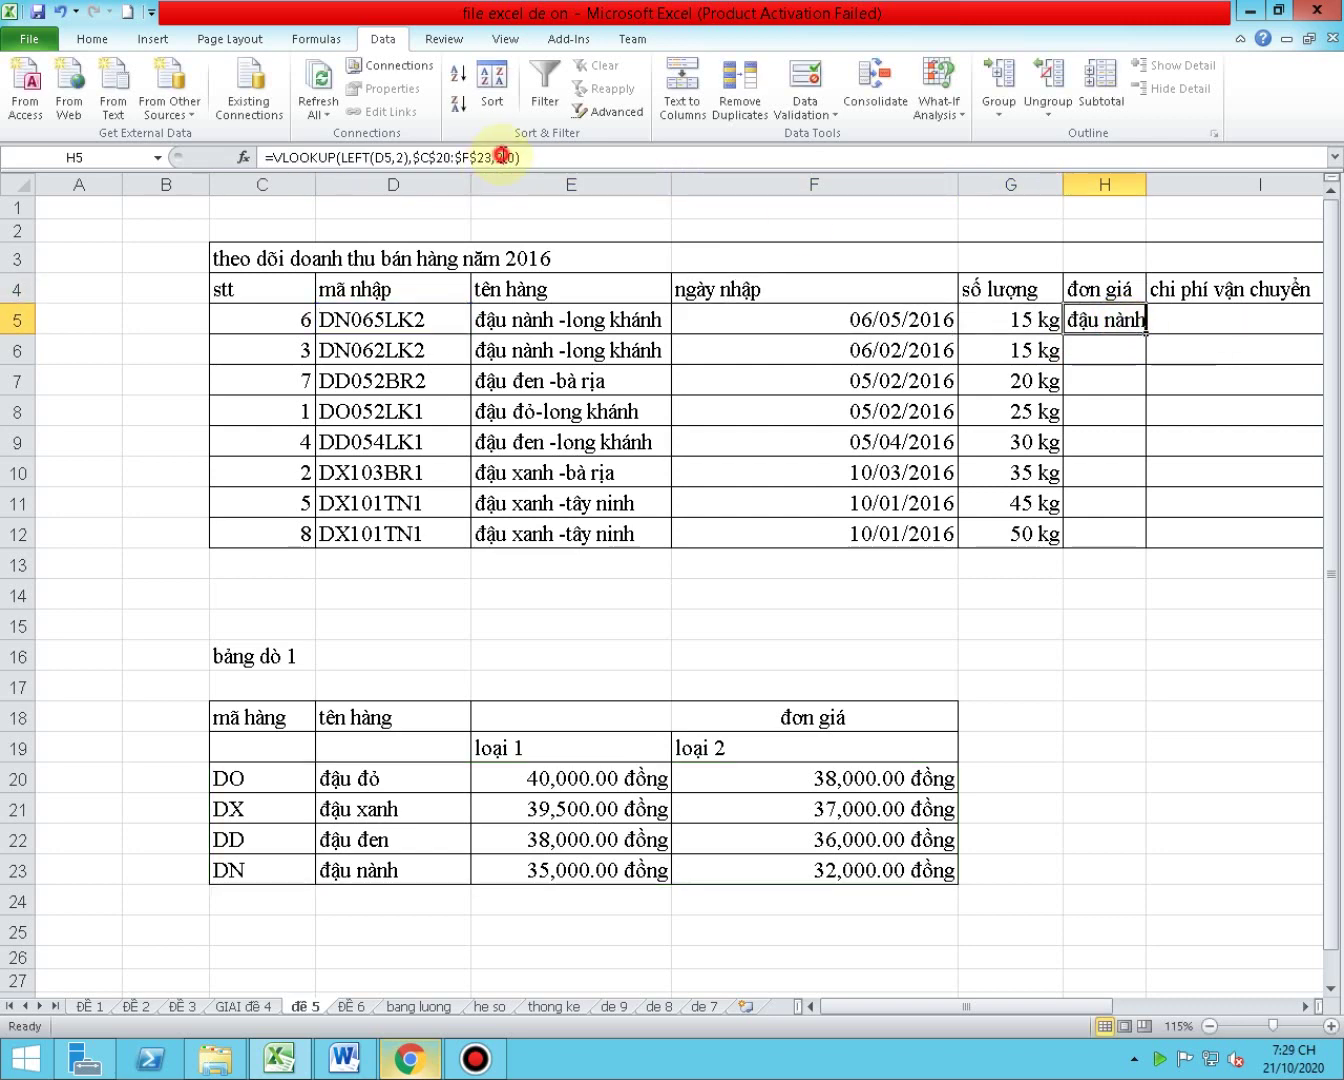
- Change H5's column index from 2 to 3 so it returns the loại 1 price 35000
{"action": "left_click", "coordinate": [505, 158]}
{"action": "key", "text": "BackSpace"}
{"action": "type", "text": "3"}
{"action": "key", "text": "Return"}
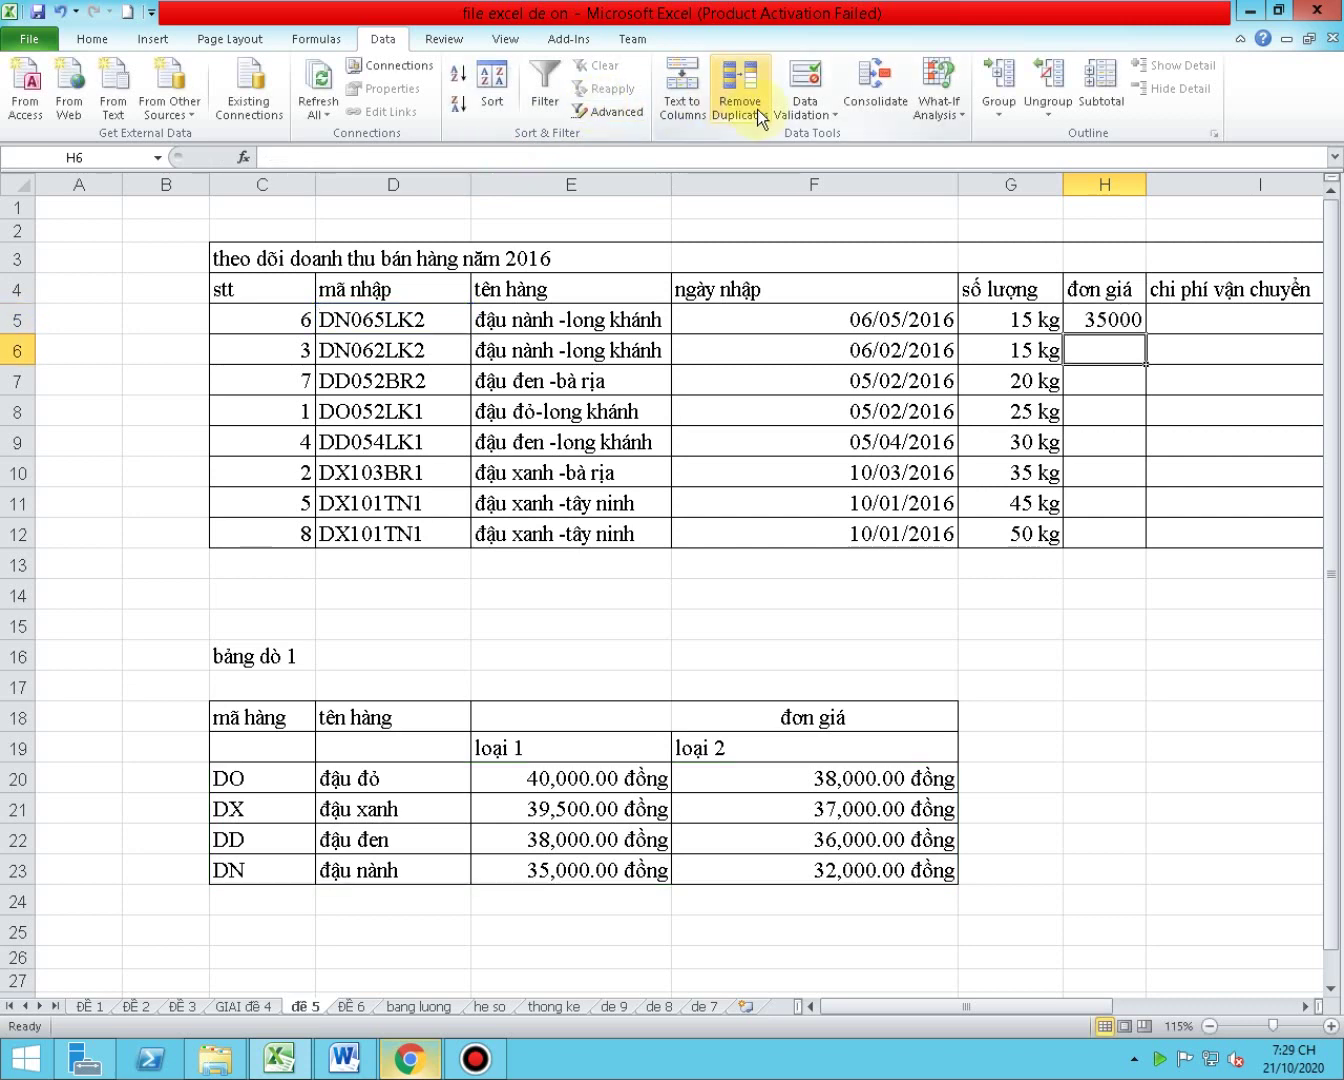
- Check H5 against the loại 1 prices in E20:E23 and widen column H
{"action": "left_click", "coordinate": [1103, 318]}
{"action": "left_click_drag", "start_coordinate": [603, 776], "coordinate": [608, 872]}
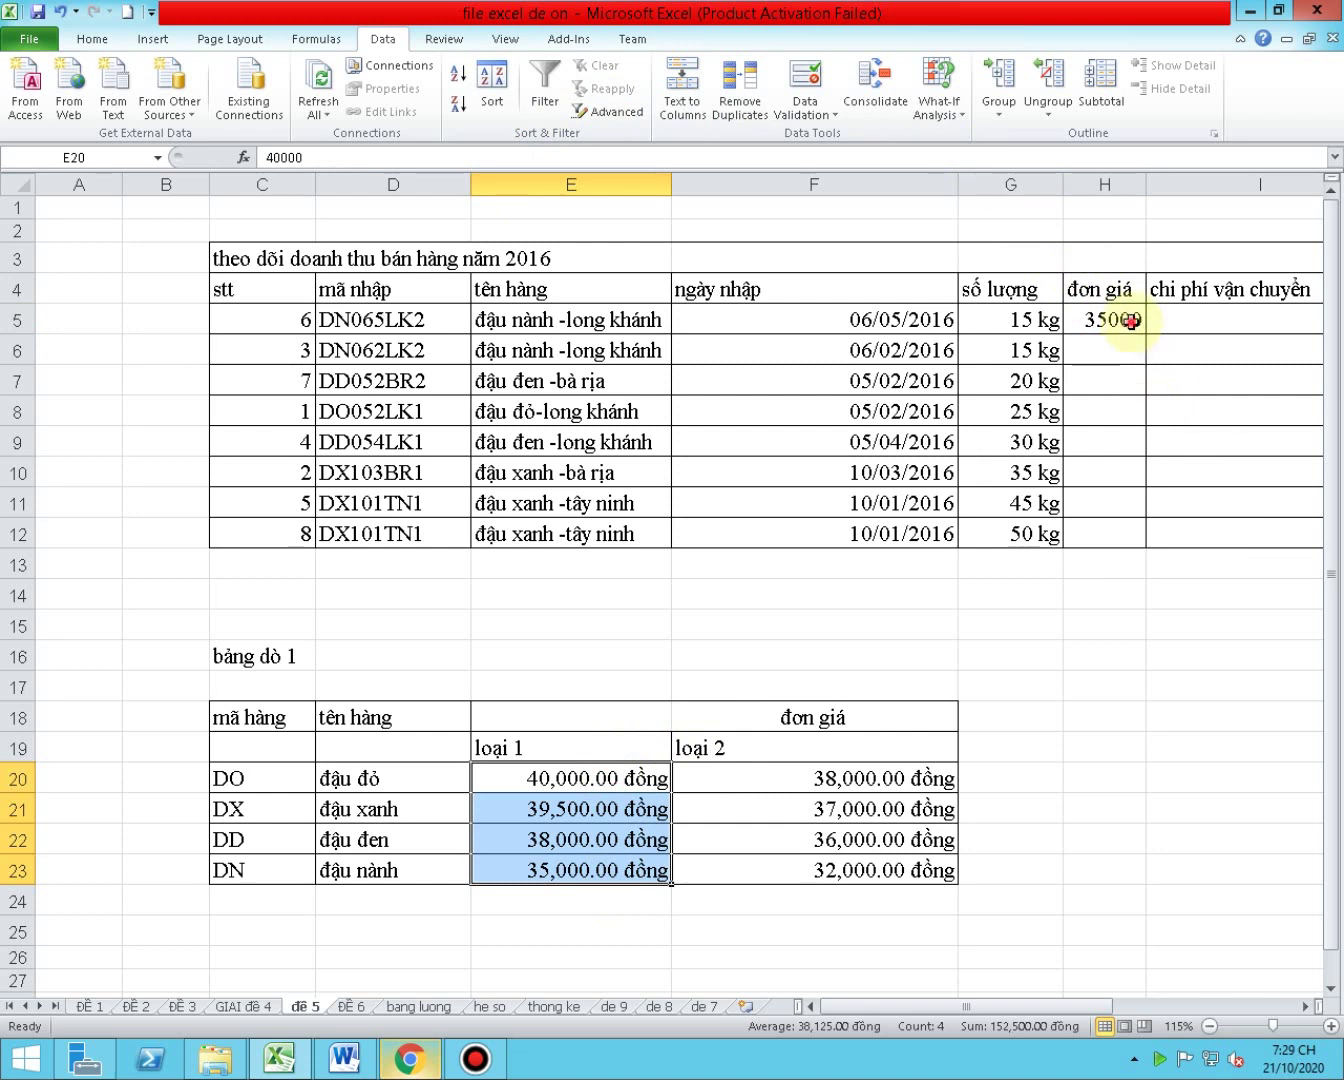
{"action": "left_click", "coordinate": [1120, 322]}
{"action": "left_click", "coordinate": [1305, 1006]}
{"action": "left_click", "coordinate": [1305, 1006]}
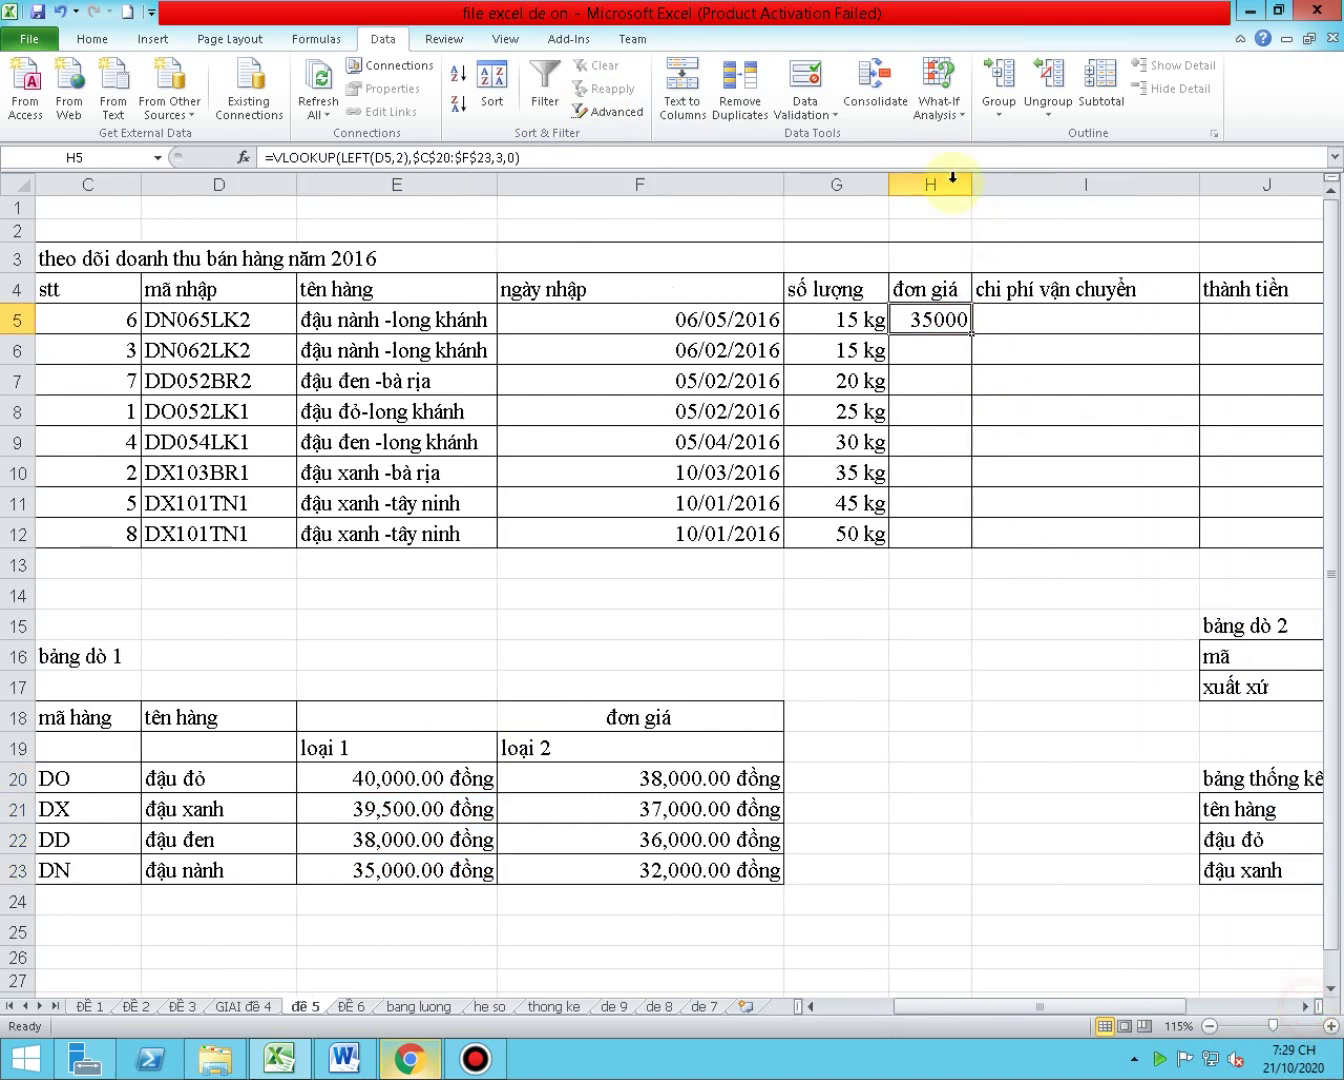
{"action": "left_click_drag", "start_coordinate": [966, 181], "coordinate": [1162, 195]}
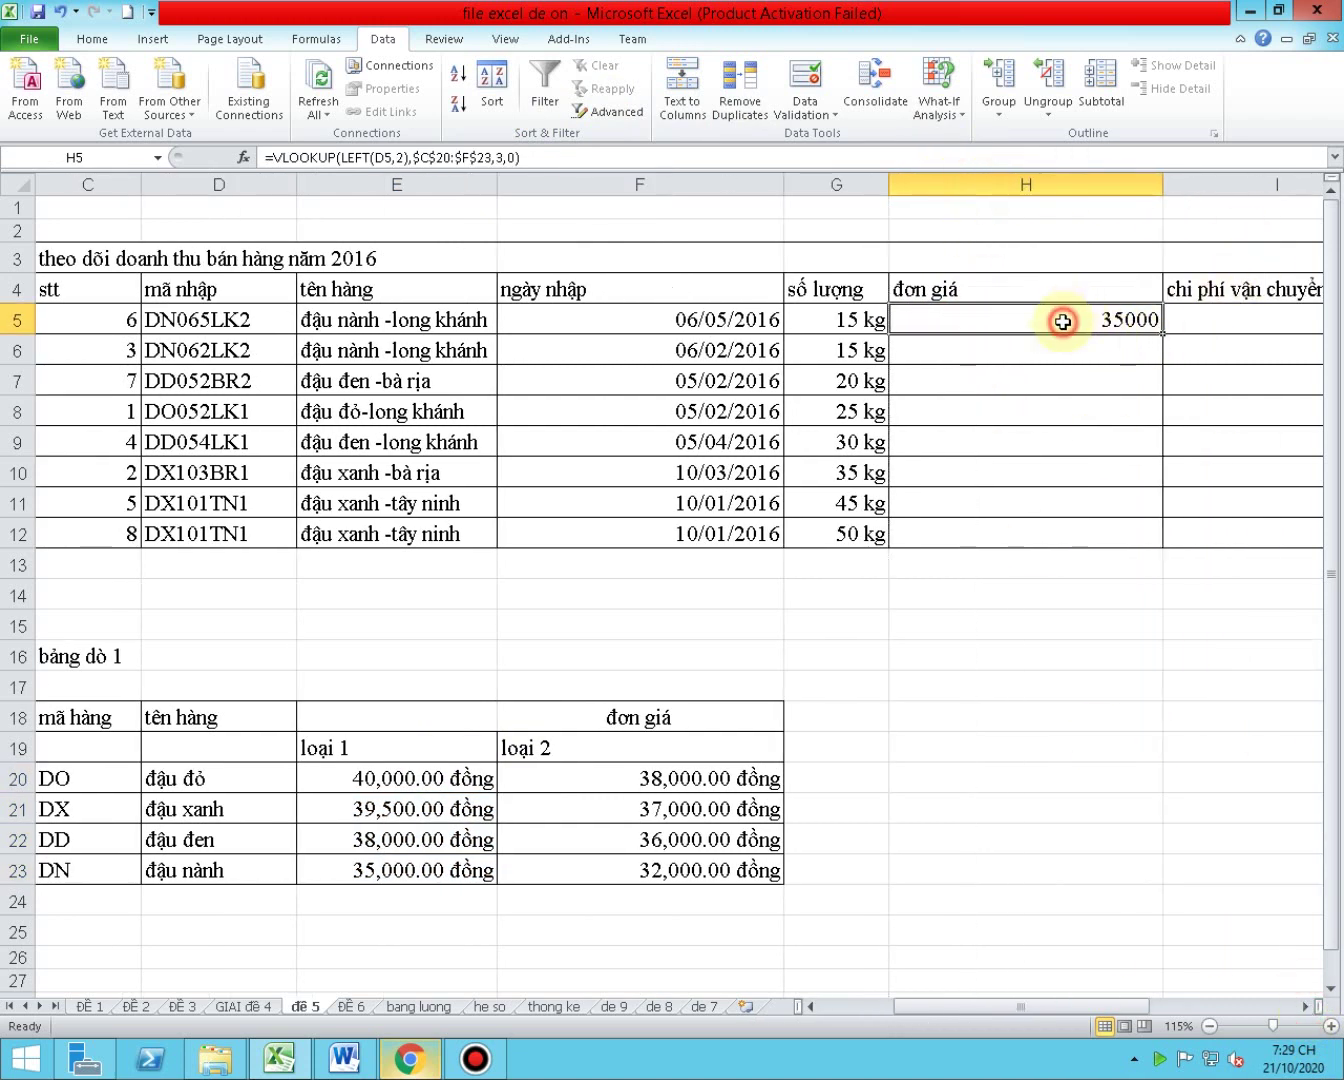
- Replace H5's column index 3 with IF(RIGHT(D5,1)="1",3,4), giving 32000
{"action": "double_click", "coordinate": [1066, 321]}
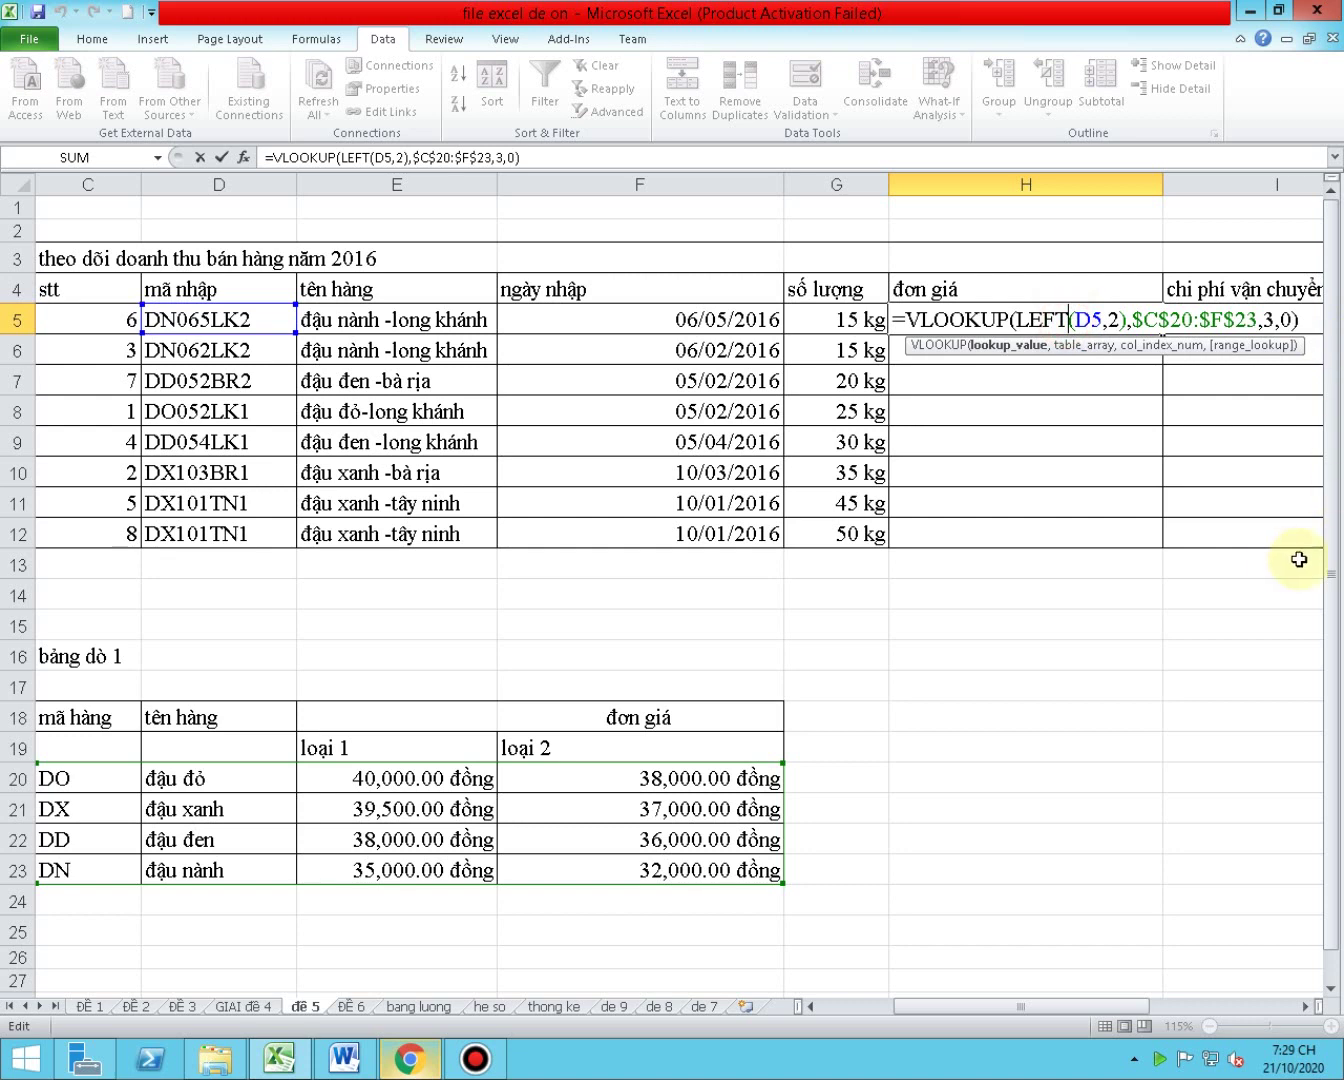
{"action": "left_click", "coordinate": [1273, 320]}
{"action": "key", "text": "BackSpace"}
{"action": "type", "text": "i"}
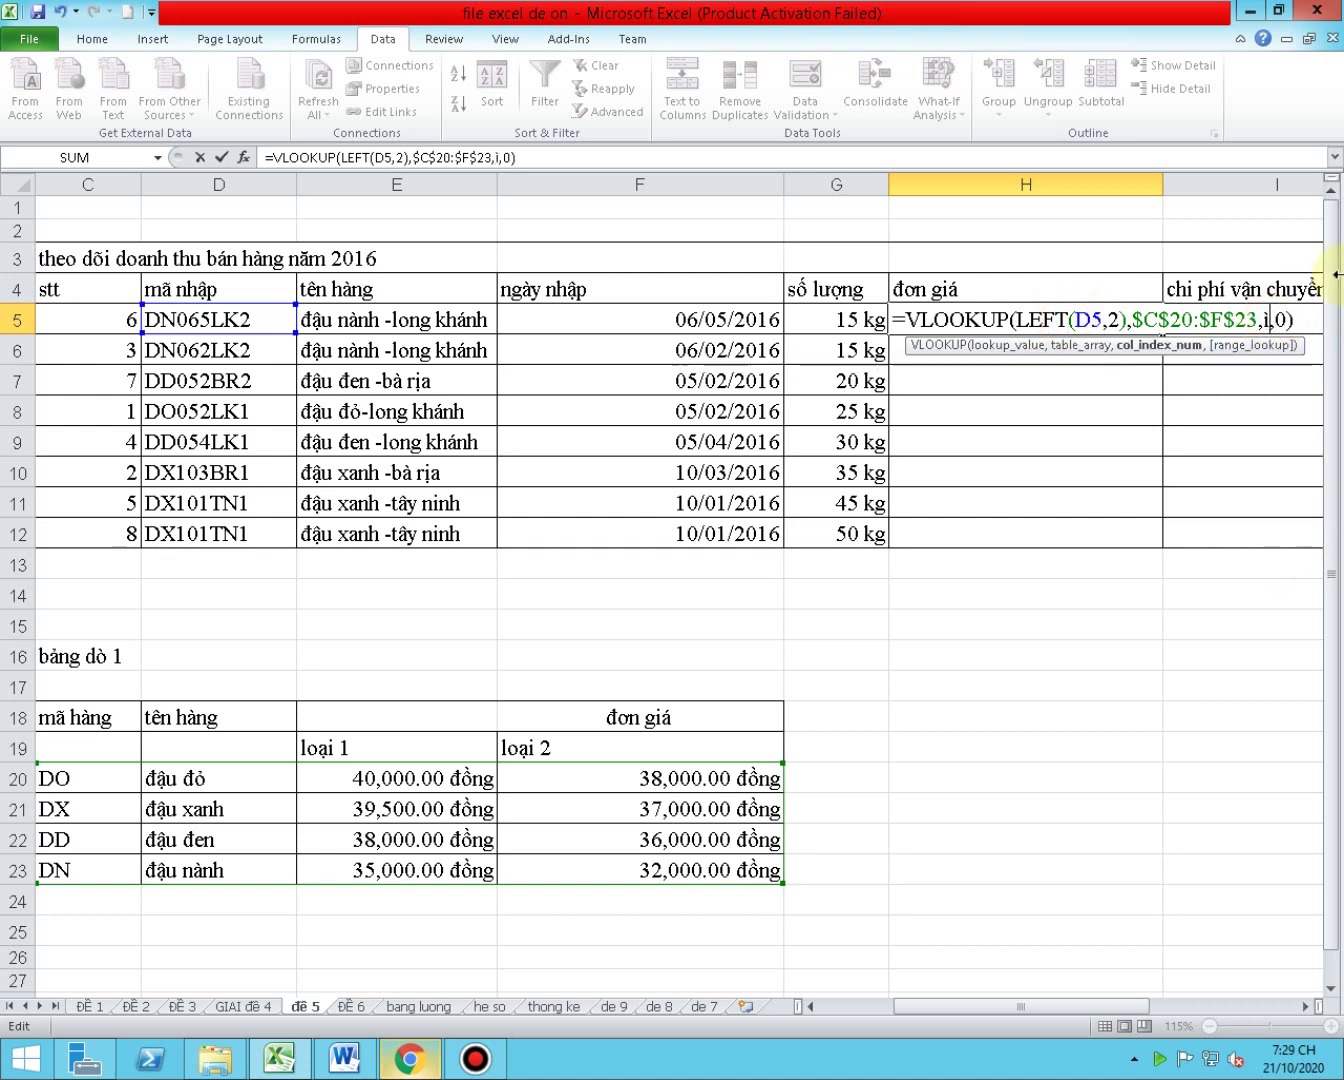
{"action": "type", "text": "f("}
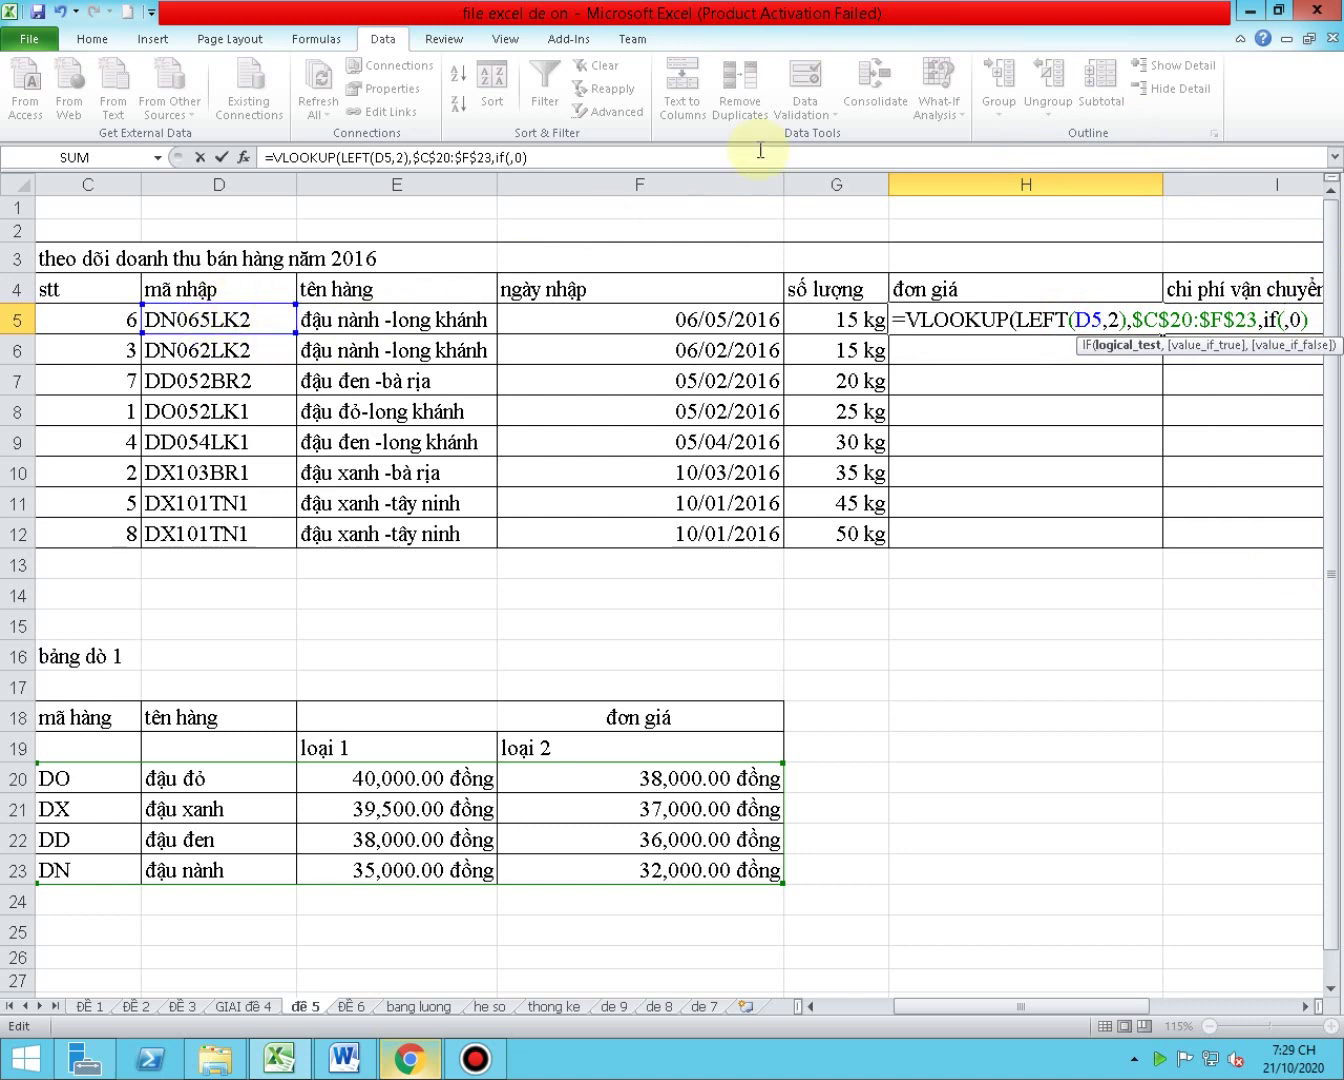
{"action": "type", "text": "right("}
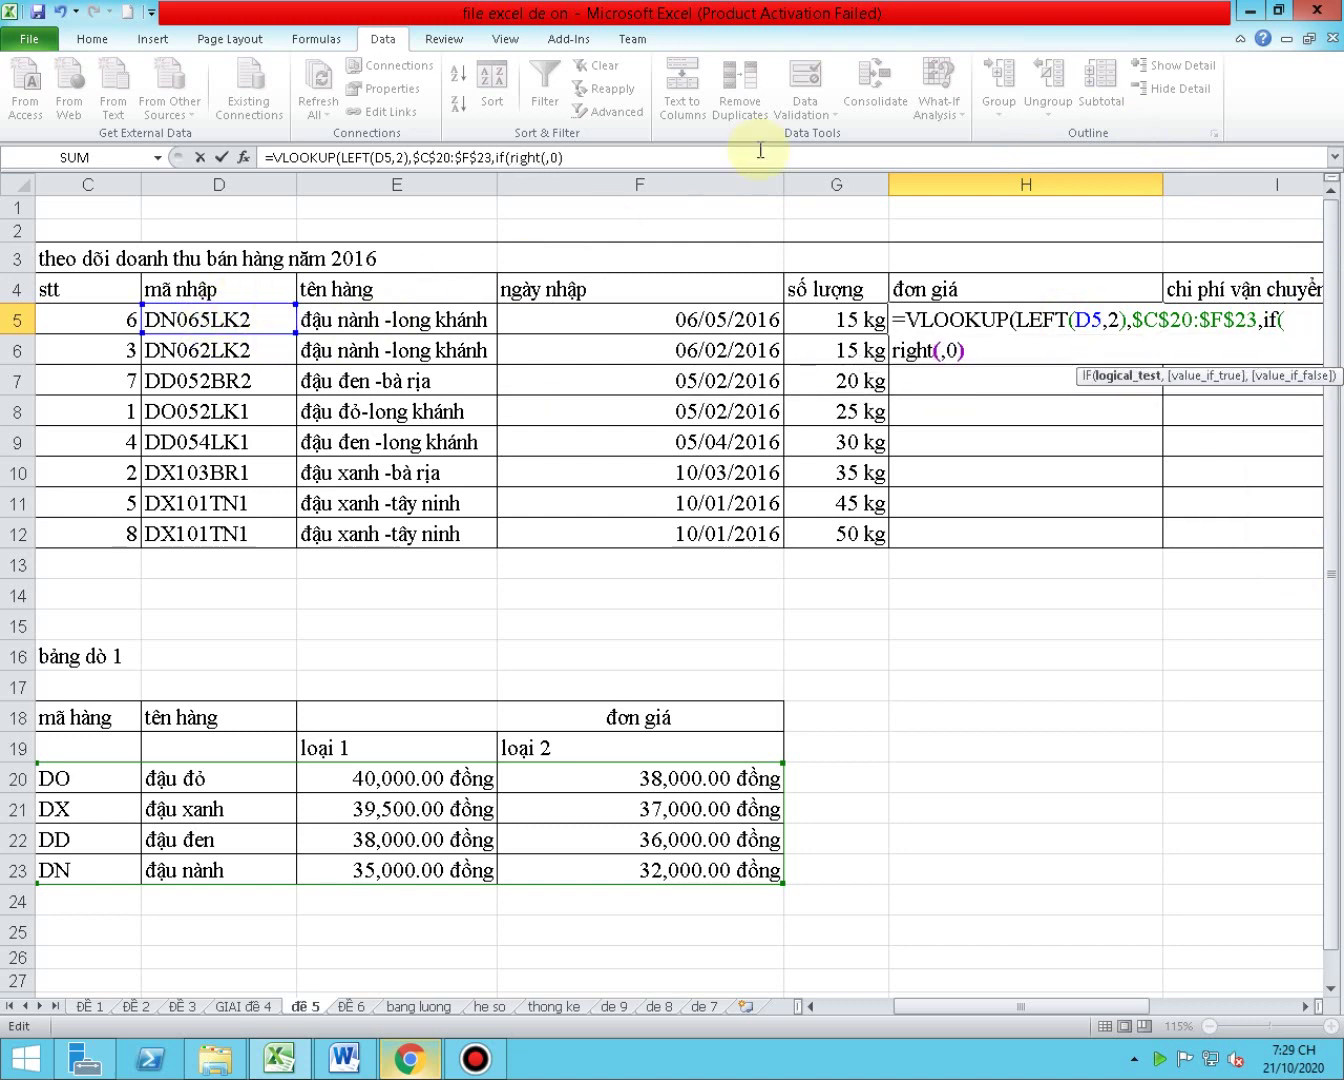
{"action": "left_click", "coordinate": [235, 321]}
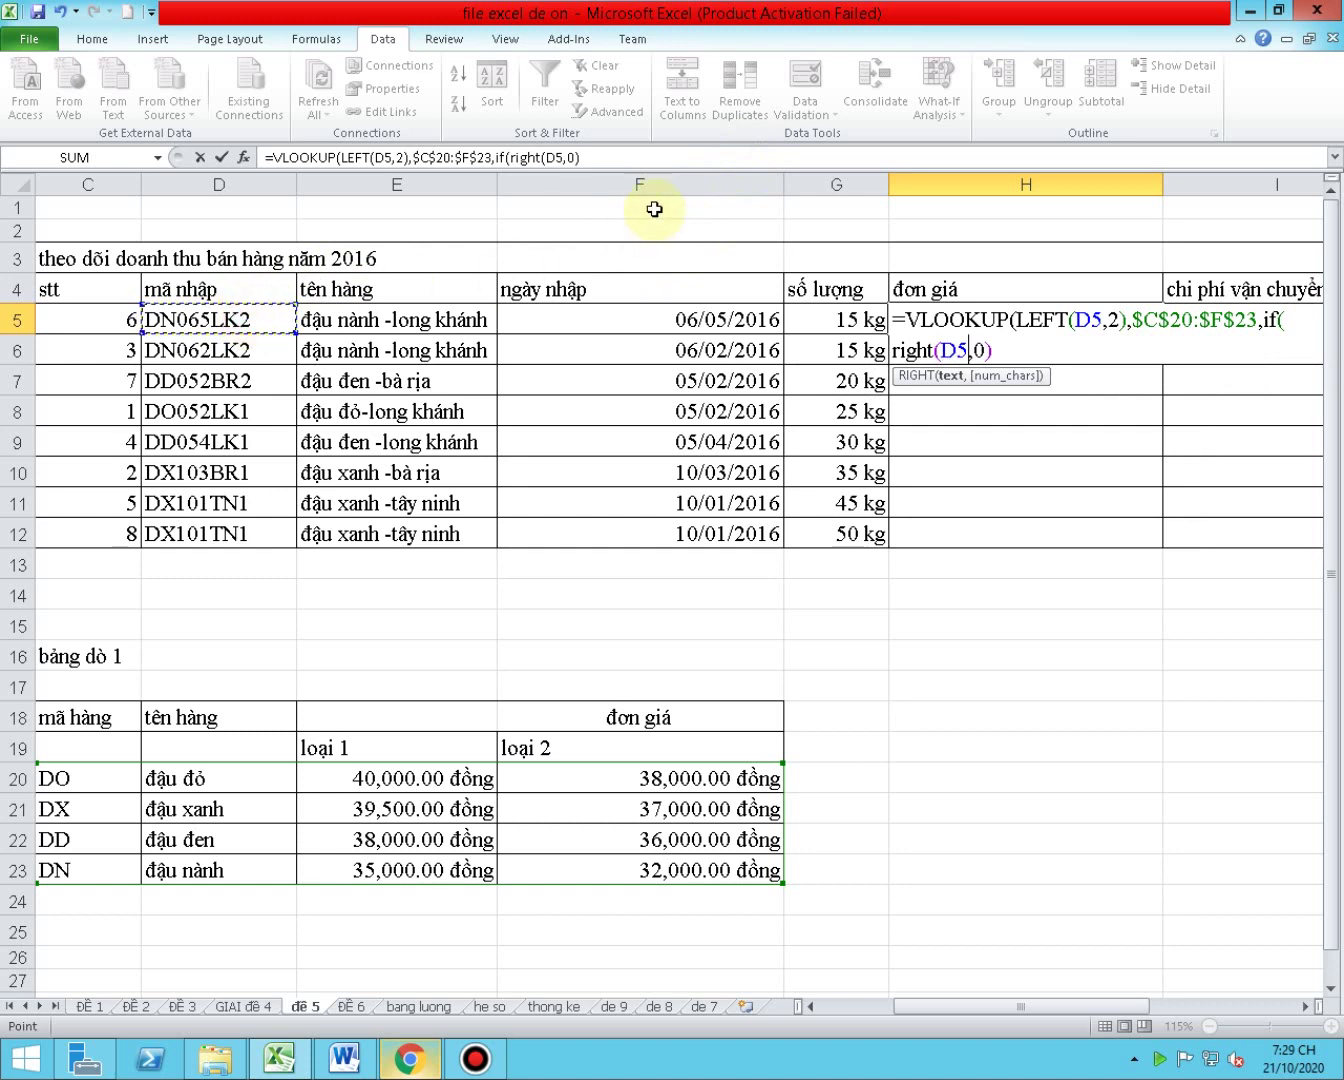
{"action": "type", "text": ",1)"}
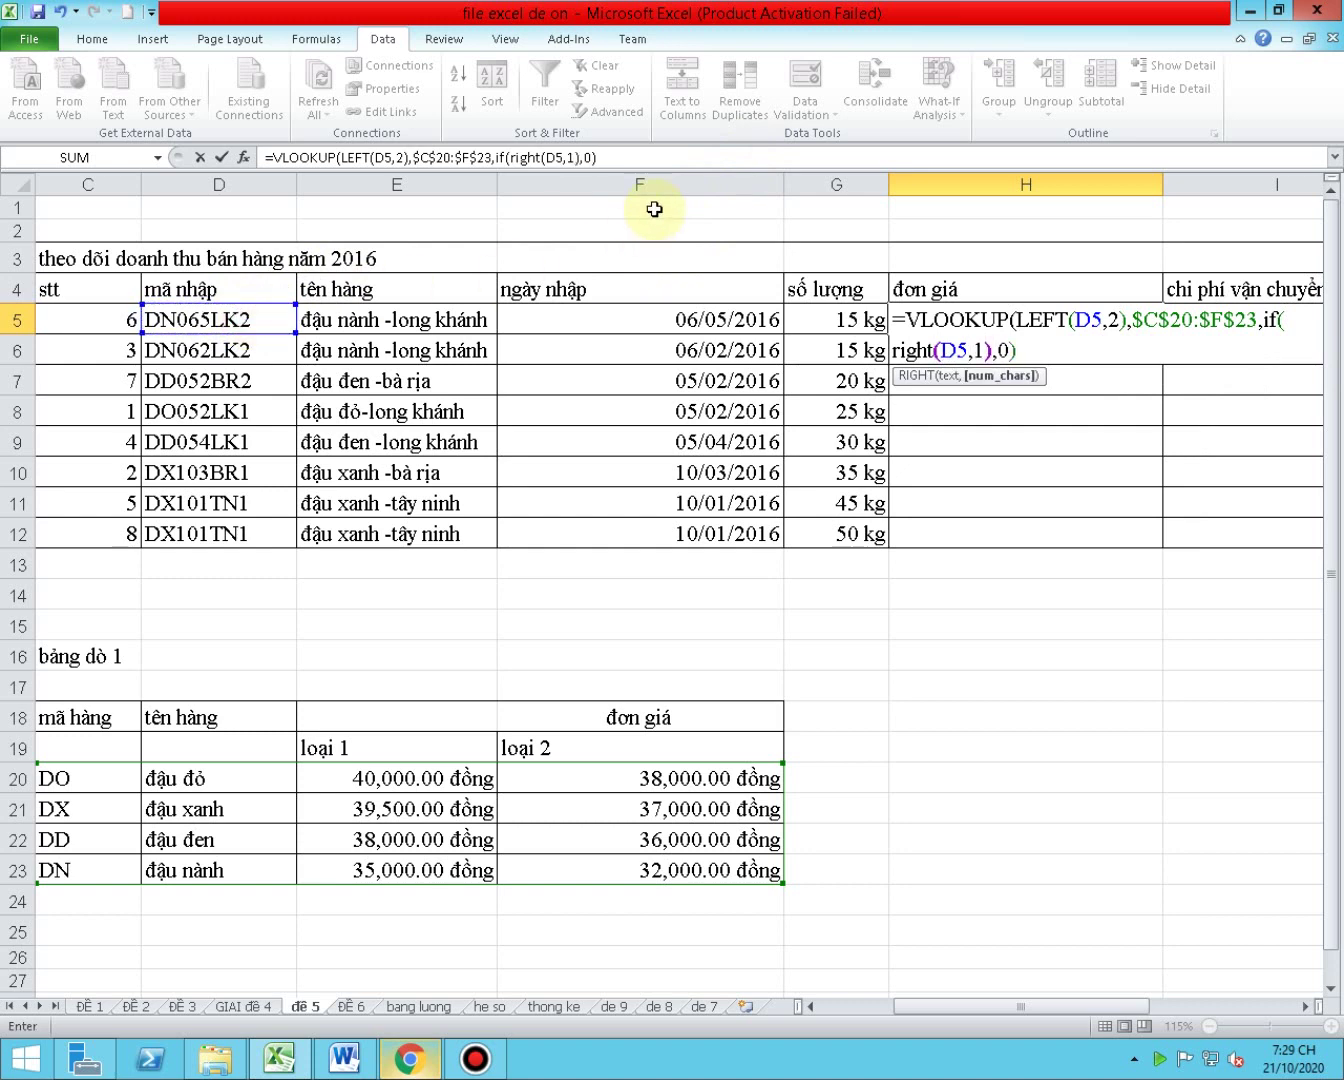
{"action": "type", "text": "=\"1"}
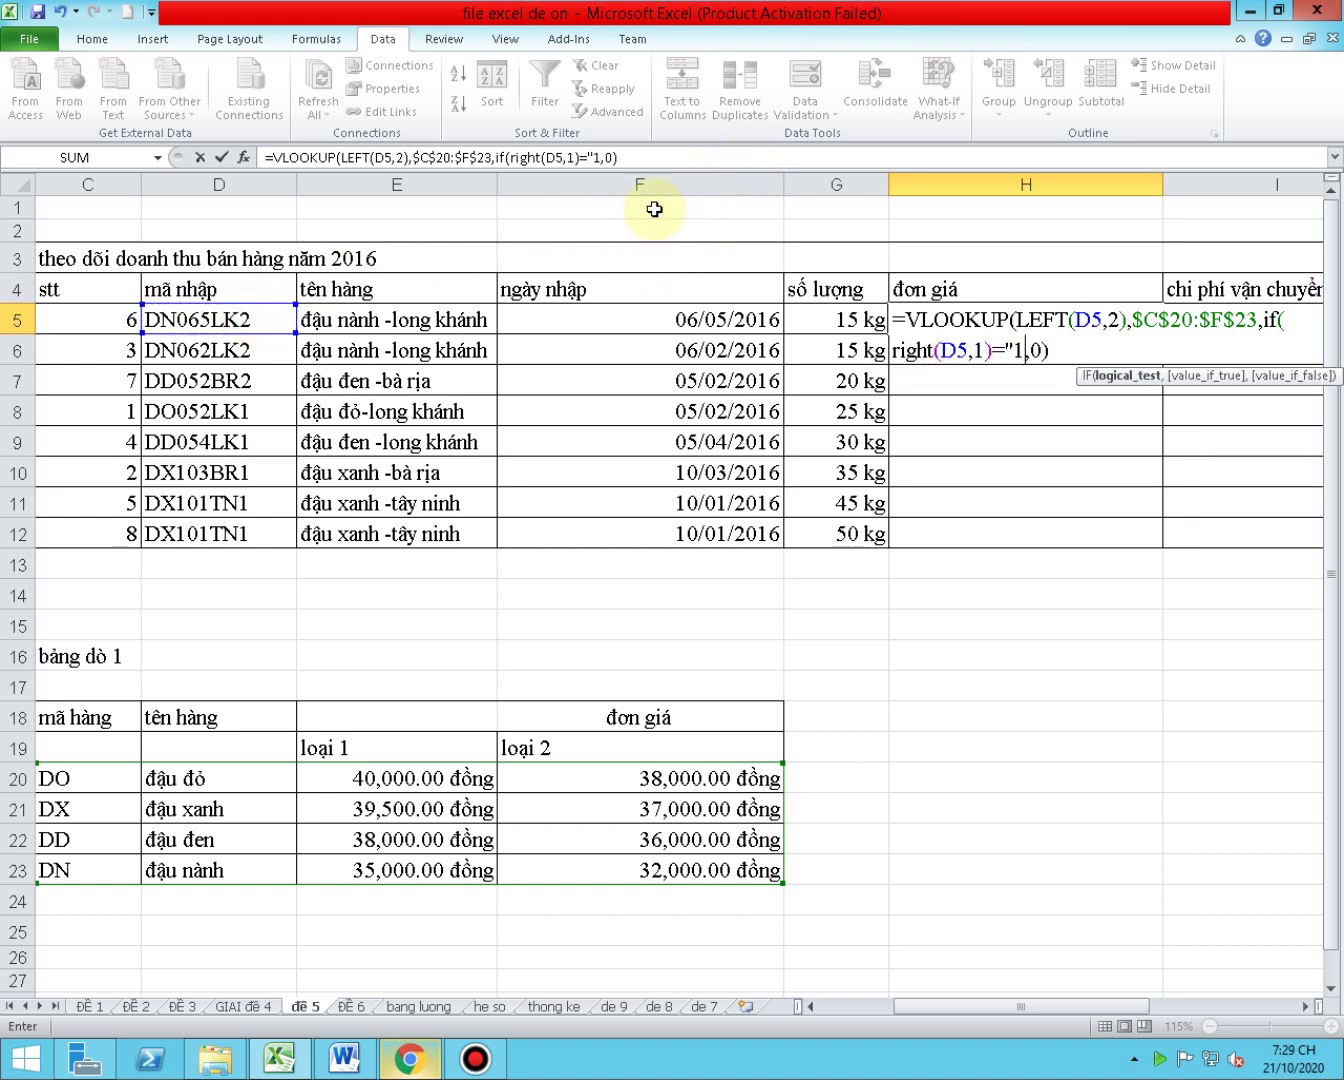
{"action": "type", "text": "\""}
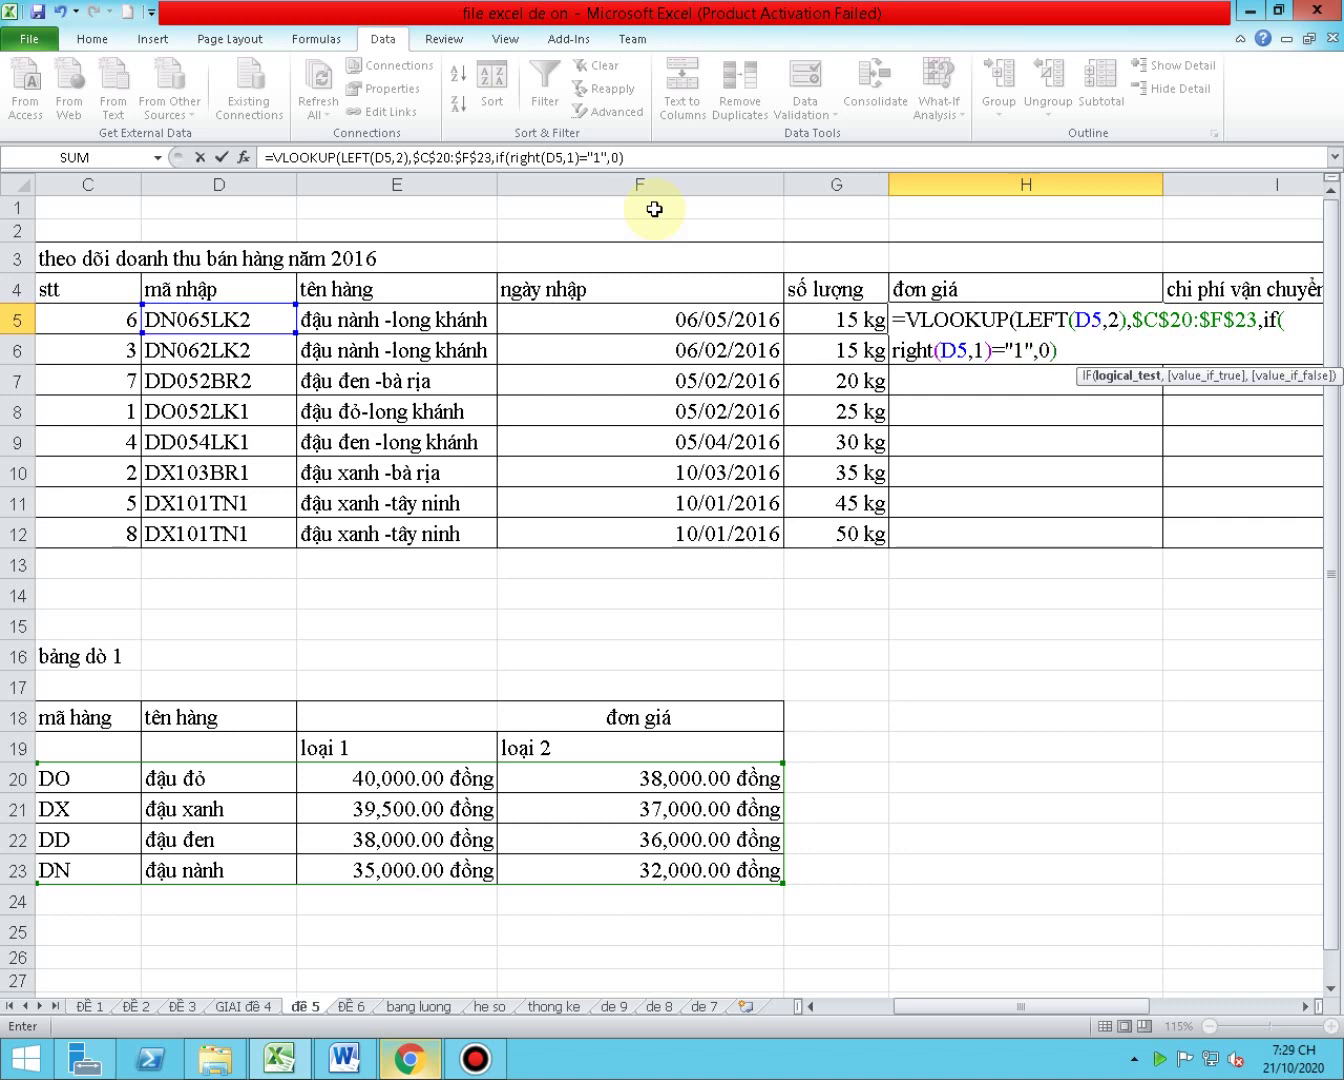
{"action": "type", "text": ",3"}
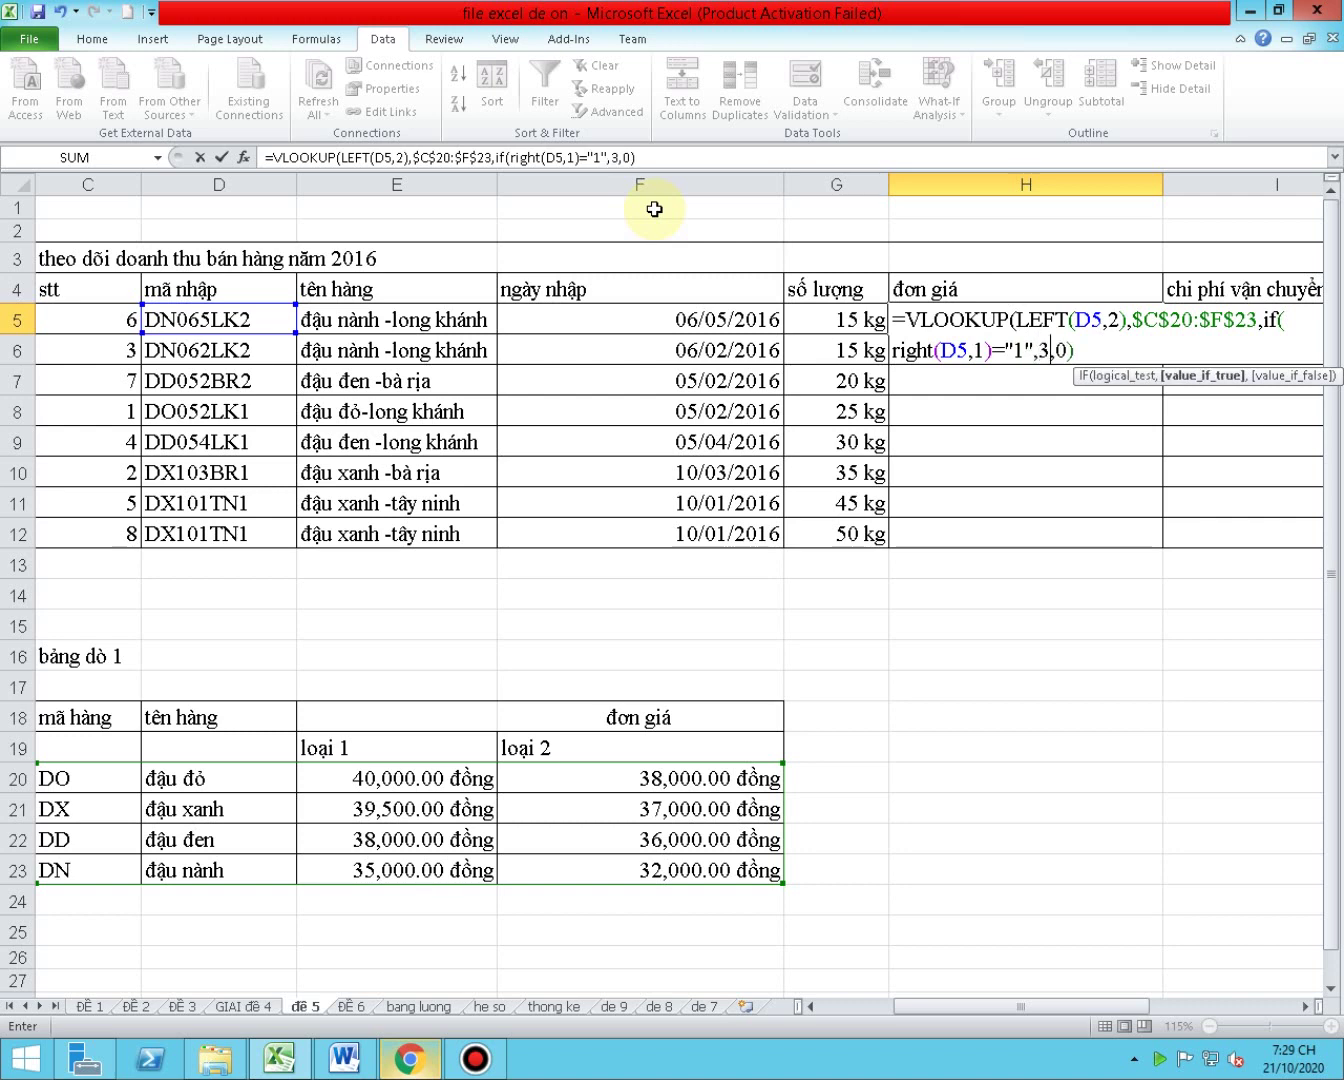
{"action": "type", "text": ","}
{"action": "type", "text": "4),"}
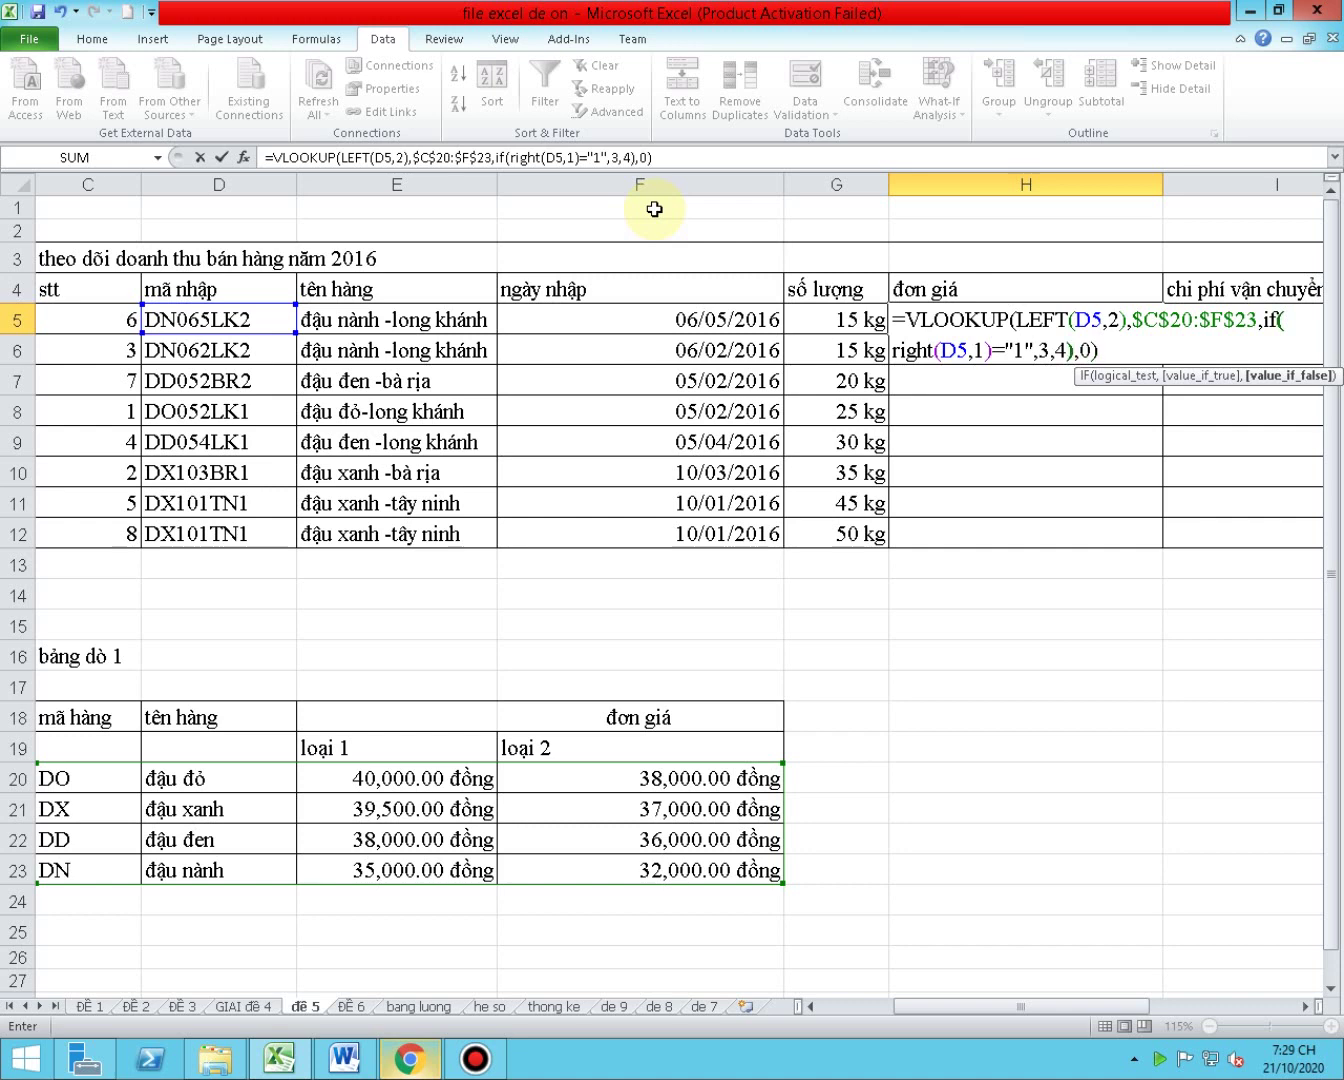
{"action": "key", "text": "Right"}
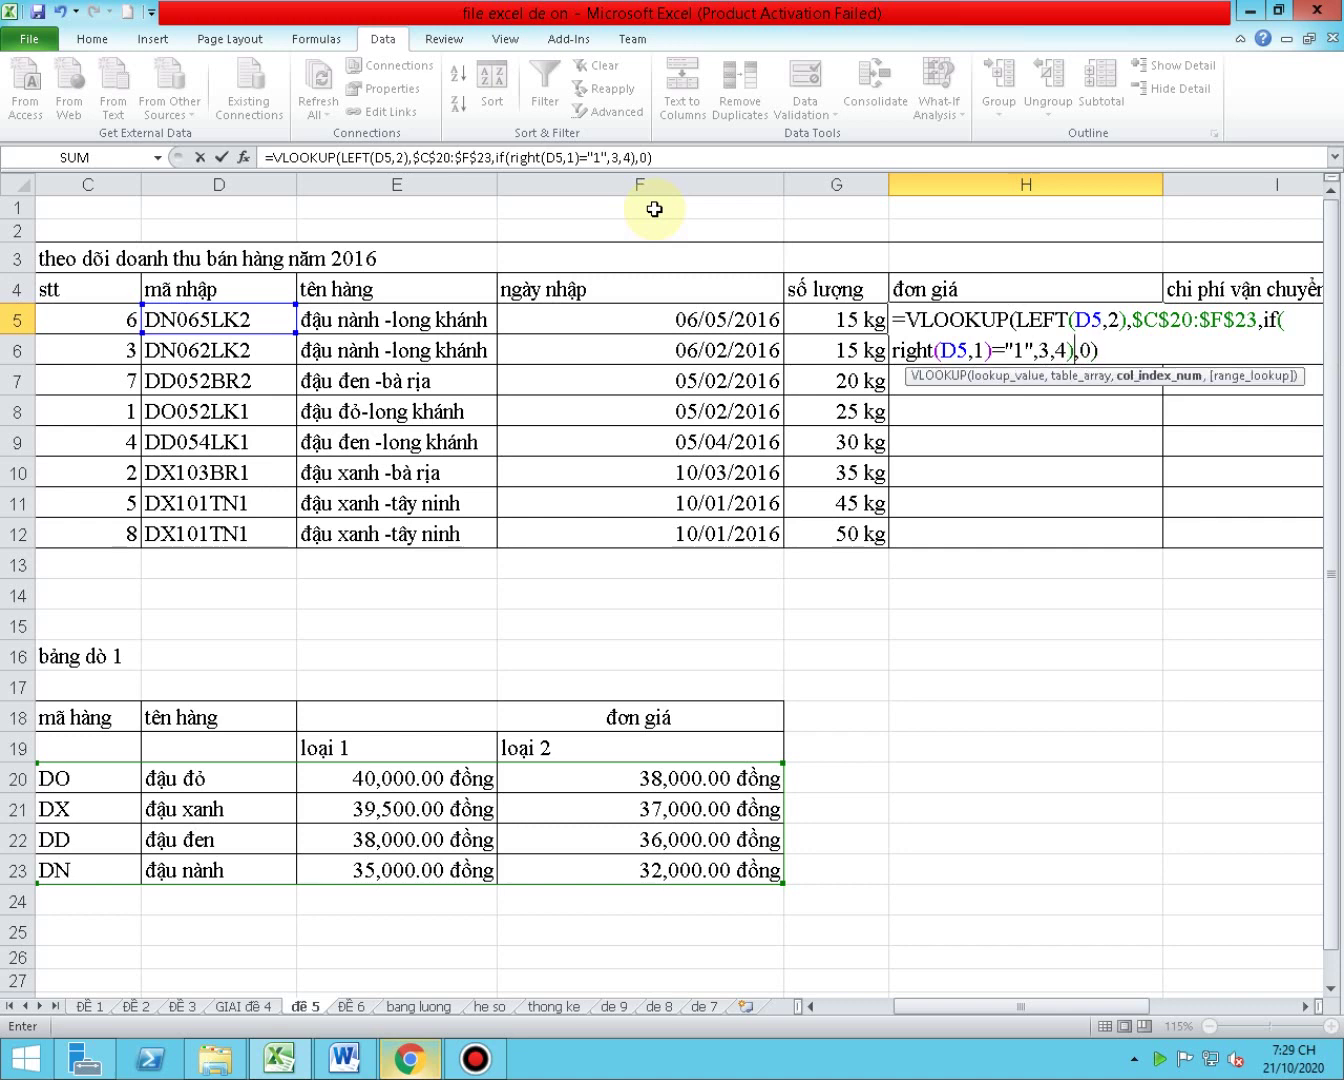
{"action": "left_click_drag", "start_coordinate": [1074, 349], "coordinate": [1268, 320]}
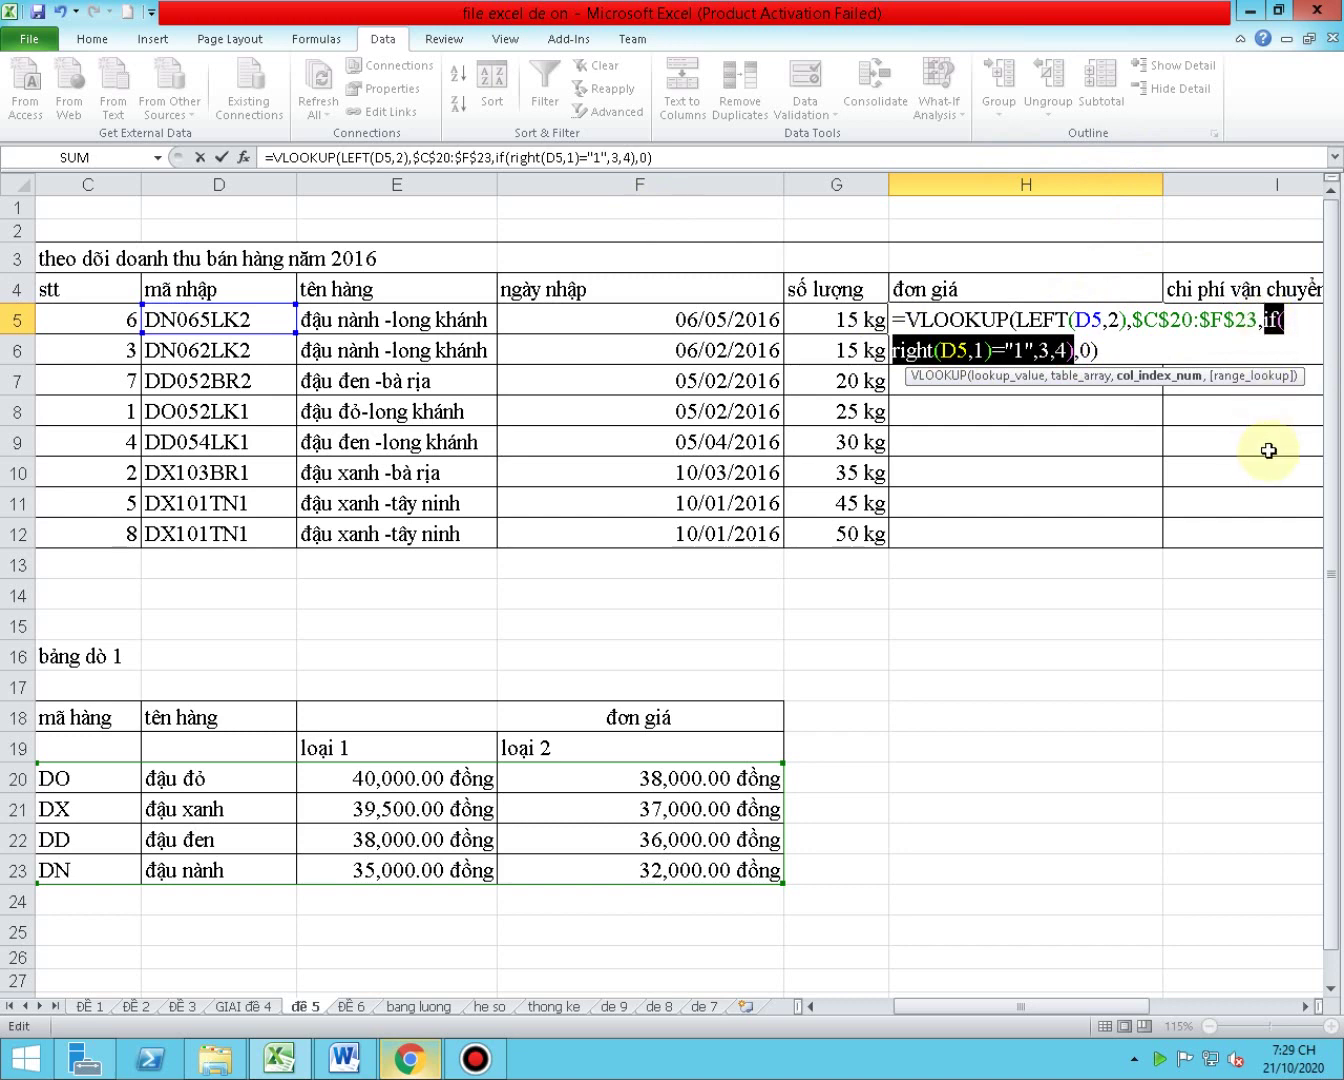
{"action": "key", "text": "Return"}
- Fill H5's price formula down to H12 and apply Comma Style with two decimals
{"action": "left_click", "coordinate": [1155, 322]}
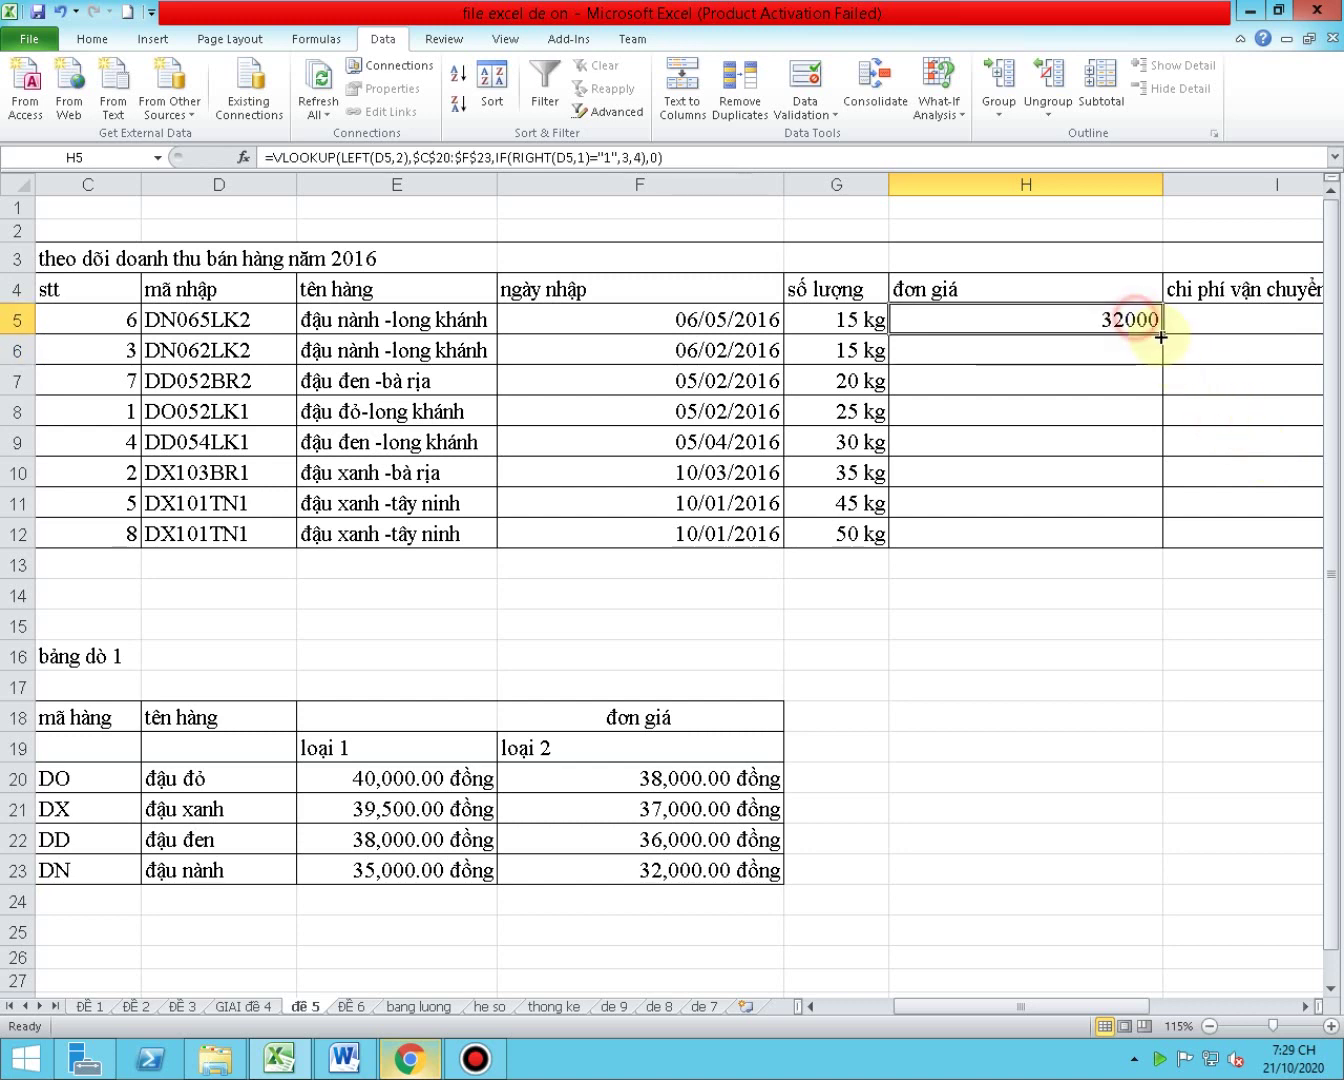
{"action": "left_click_drag", "start_coordinate": [1163, 335], "coordinate": [1155, 542]}
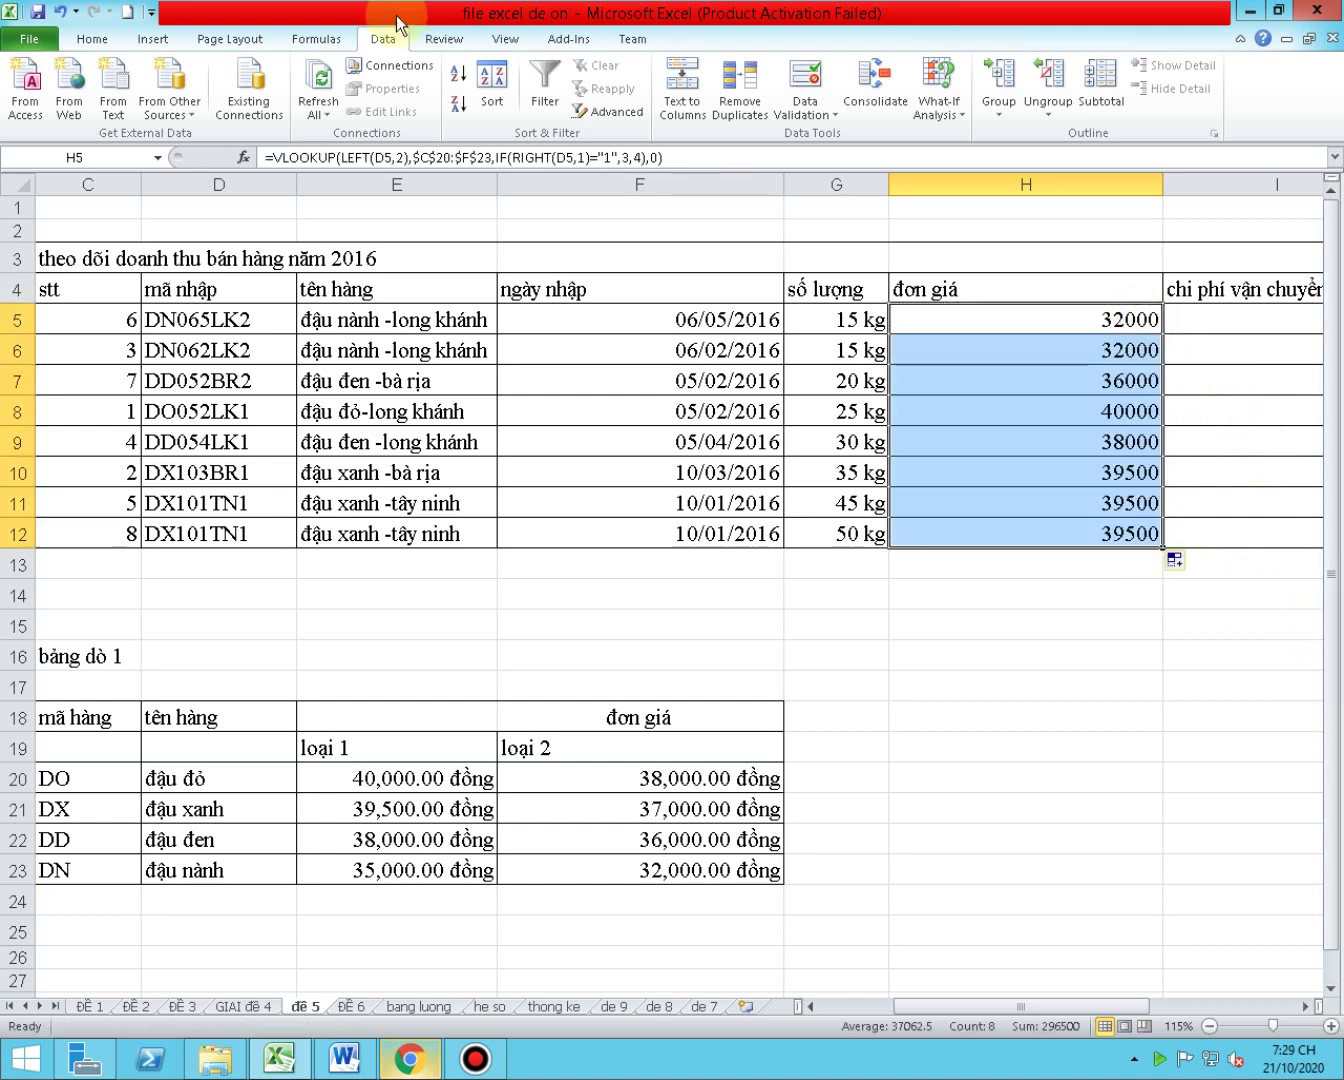
{"action": "left_click", "coordinate": [92, 39]}
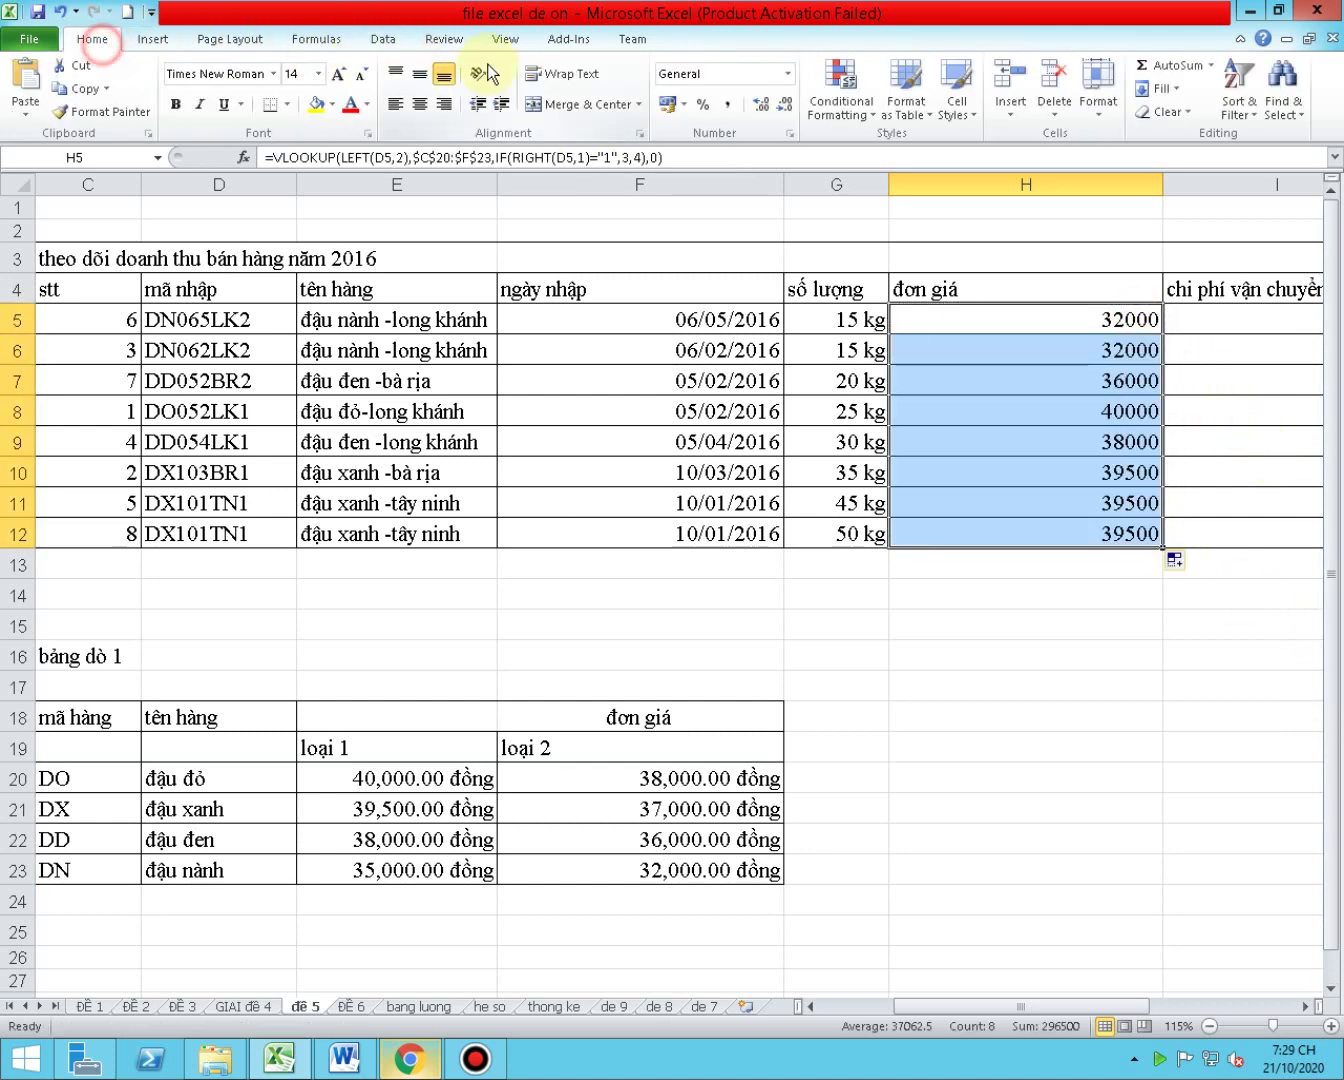
{"action": "left_click", "coordinate": [726, 100]}
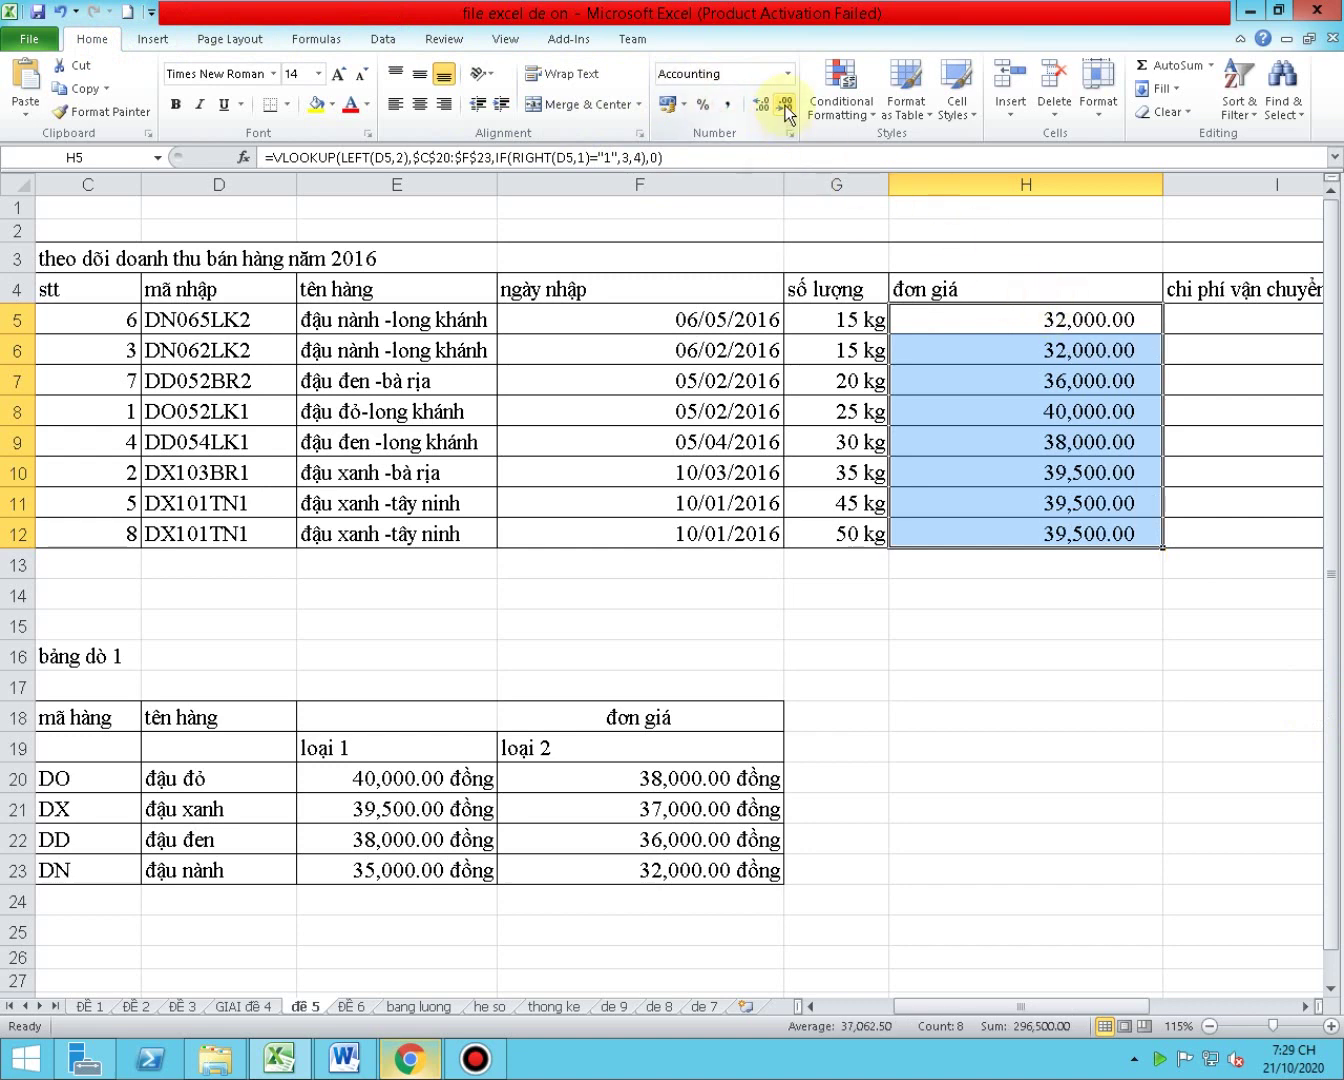
- AutoFit column H to the prices, then bring up the exam PDF
{"action": "double_click", "coordinate": [1163, 184]}
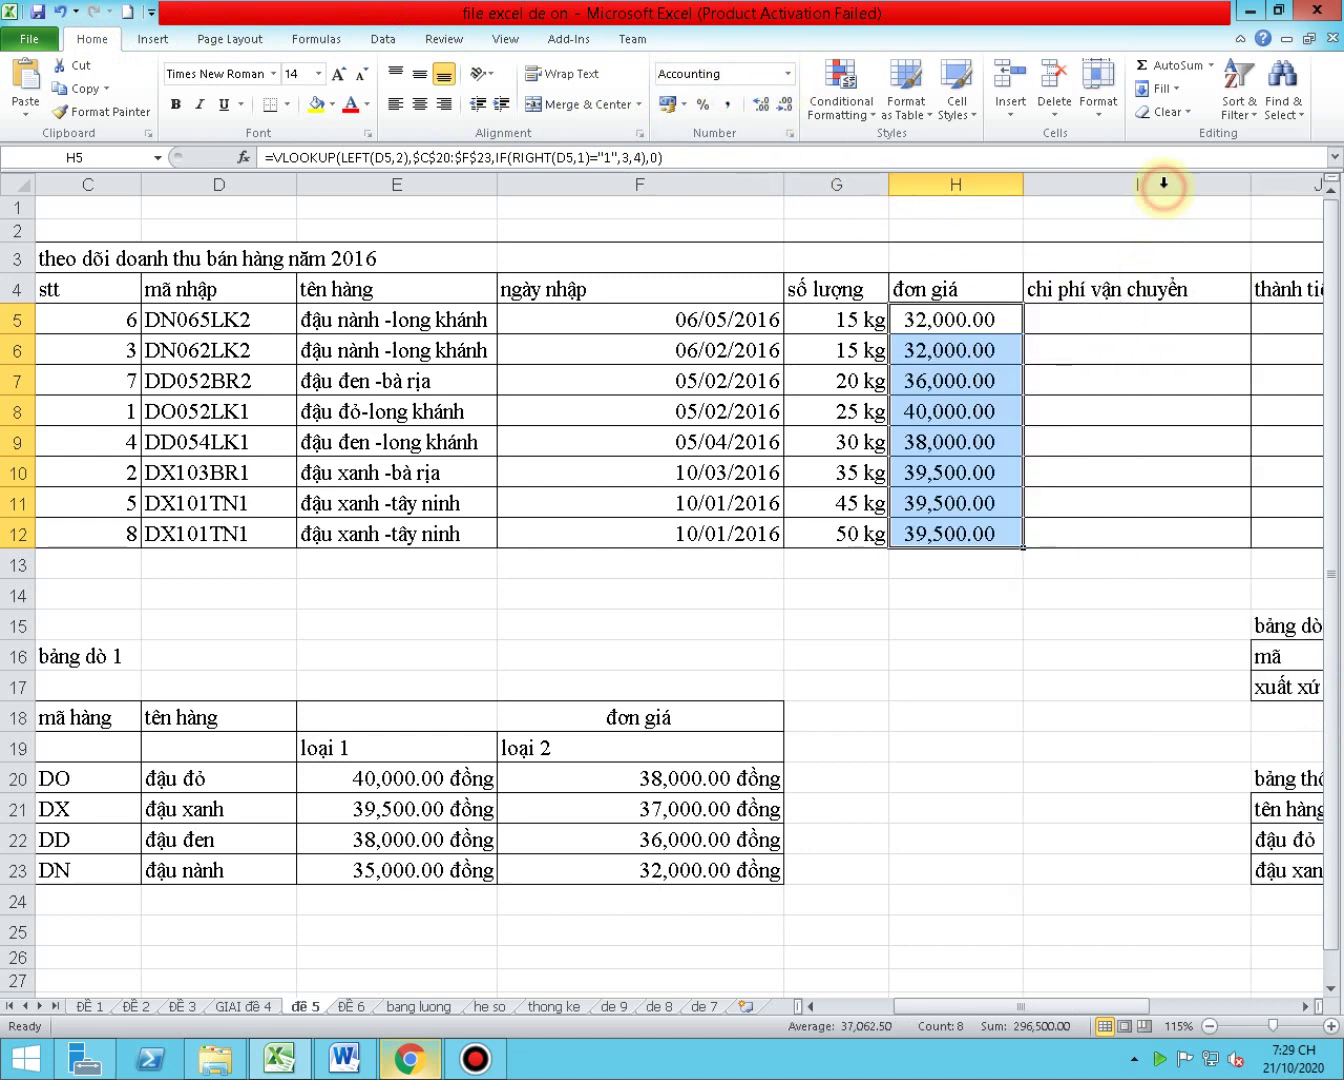
{"action": "left_click", "coordinate": [1091, 318]}
{"action": "left_click", "coordinate": [60, 12]}
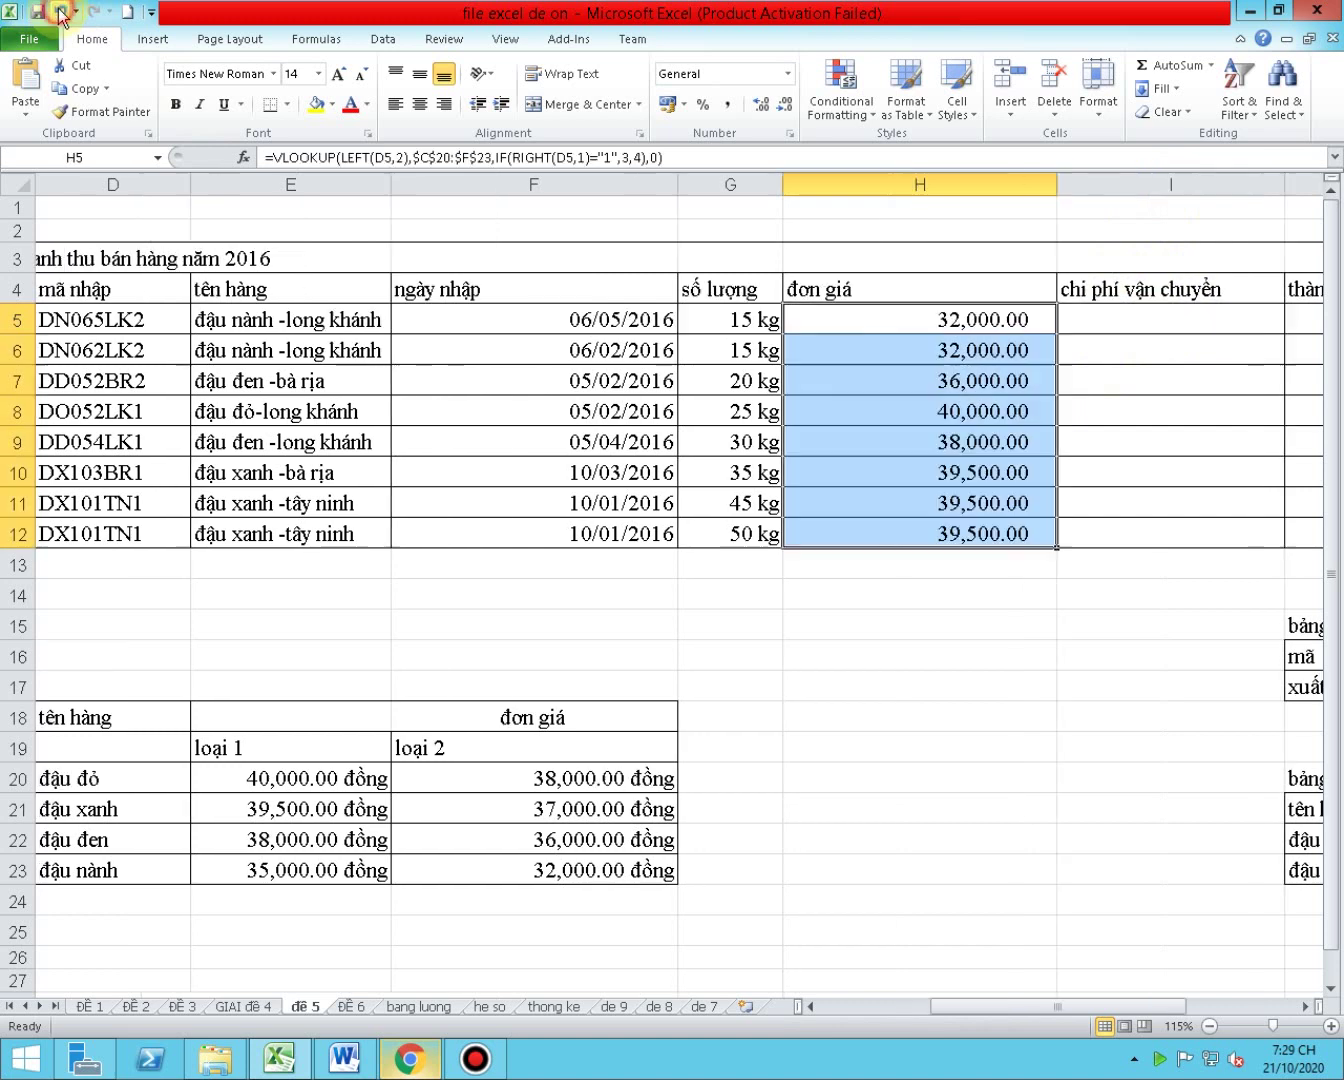
{"action": "left_click", "coordinate": [100, 12]}
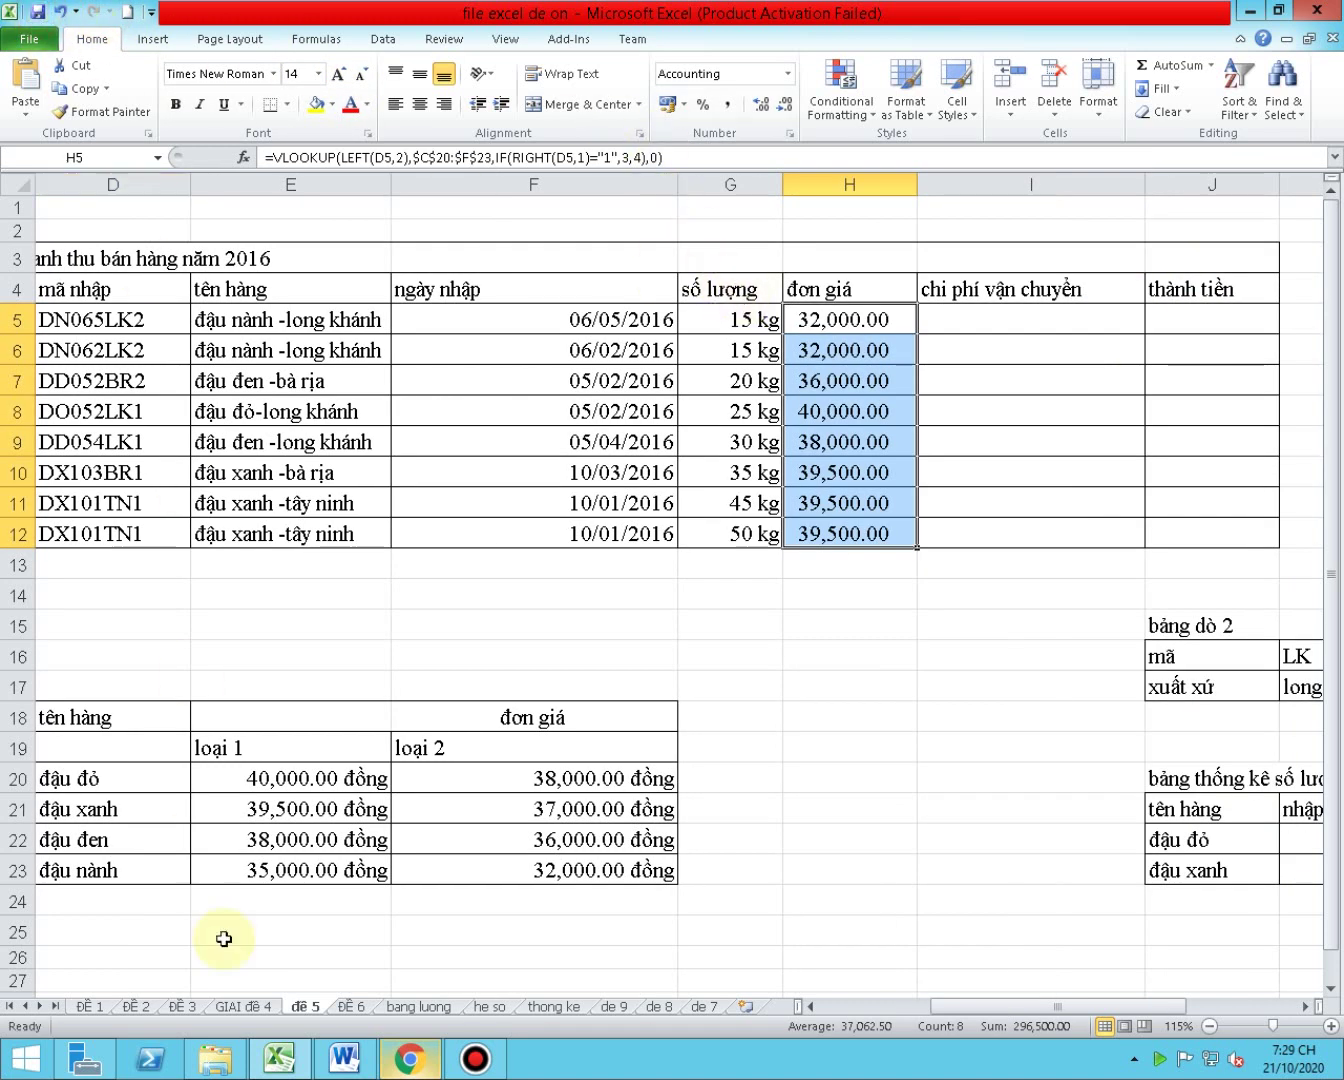
{"action": "left_click", "coordinate": [409, 1058]}
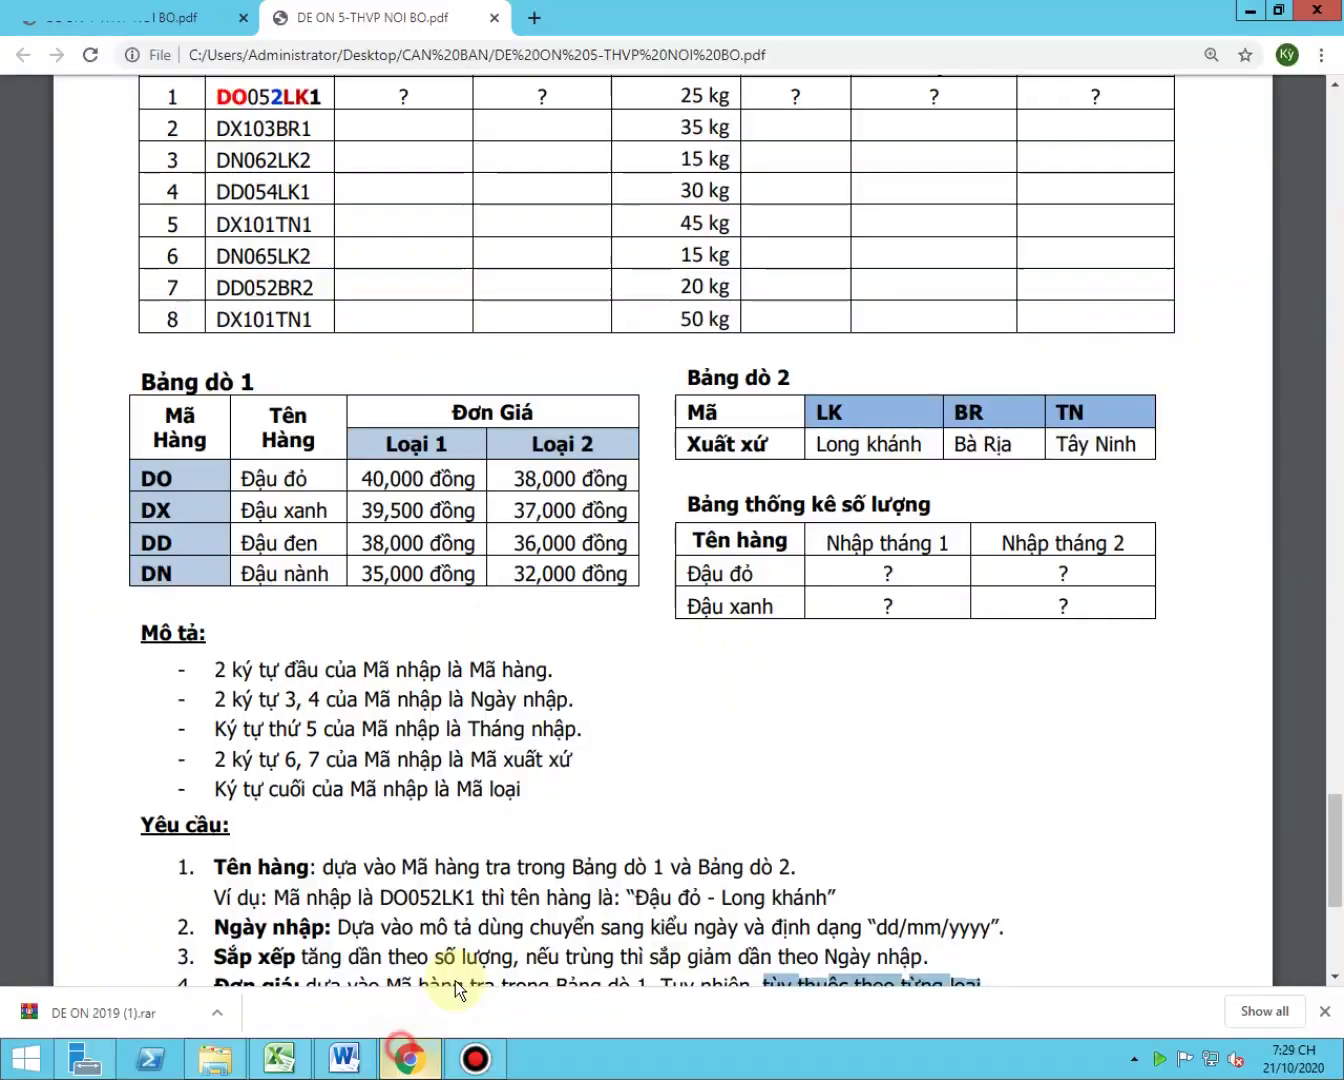
- Highlight requirement 5's 3% shipping rule for Long Khánh and Bà Rịa in the PDF
{"action": "scroll", "coordinate": [548, 775], "scroll_direction": "down", "scroll_amount": 2}
{"action": "left_click", "coordinate": [554, 776]}
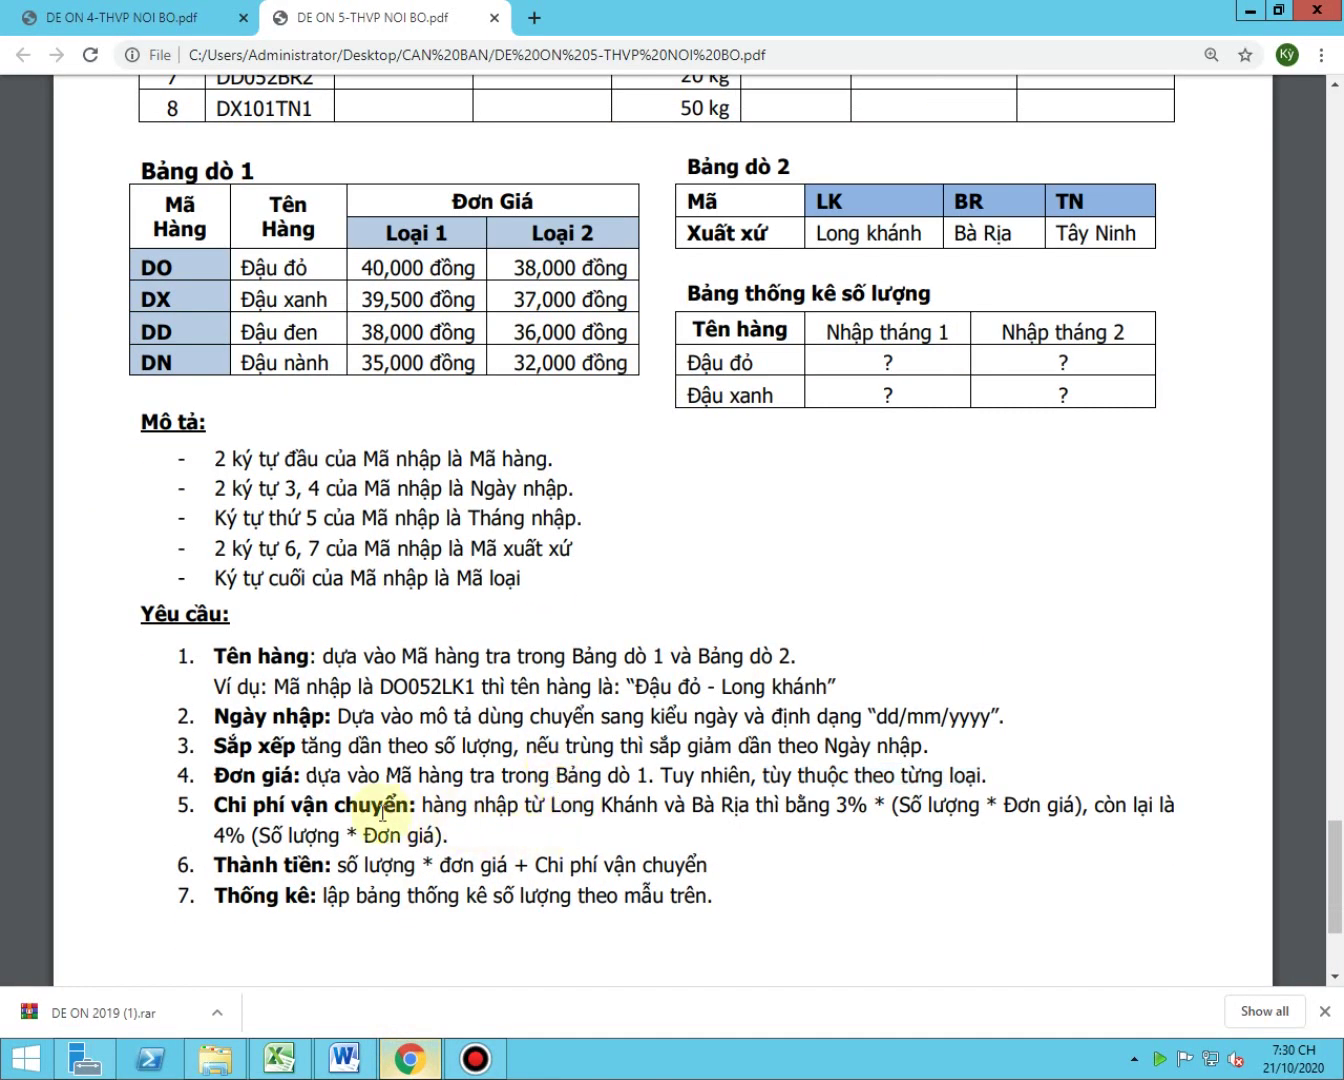
{"action": "scroll", "coordinate": [436, 800], "scroll_direction": "down", "scroll_amount": 1}
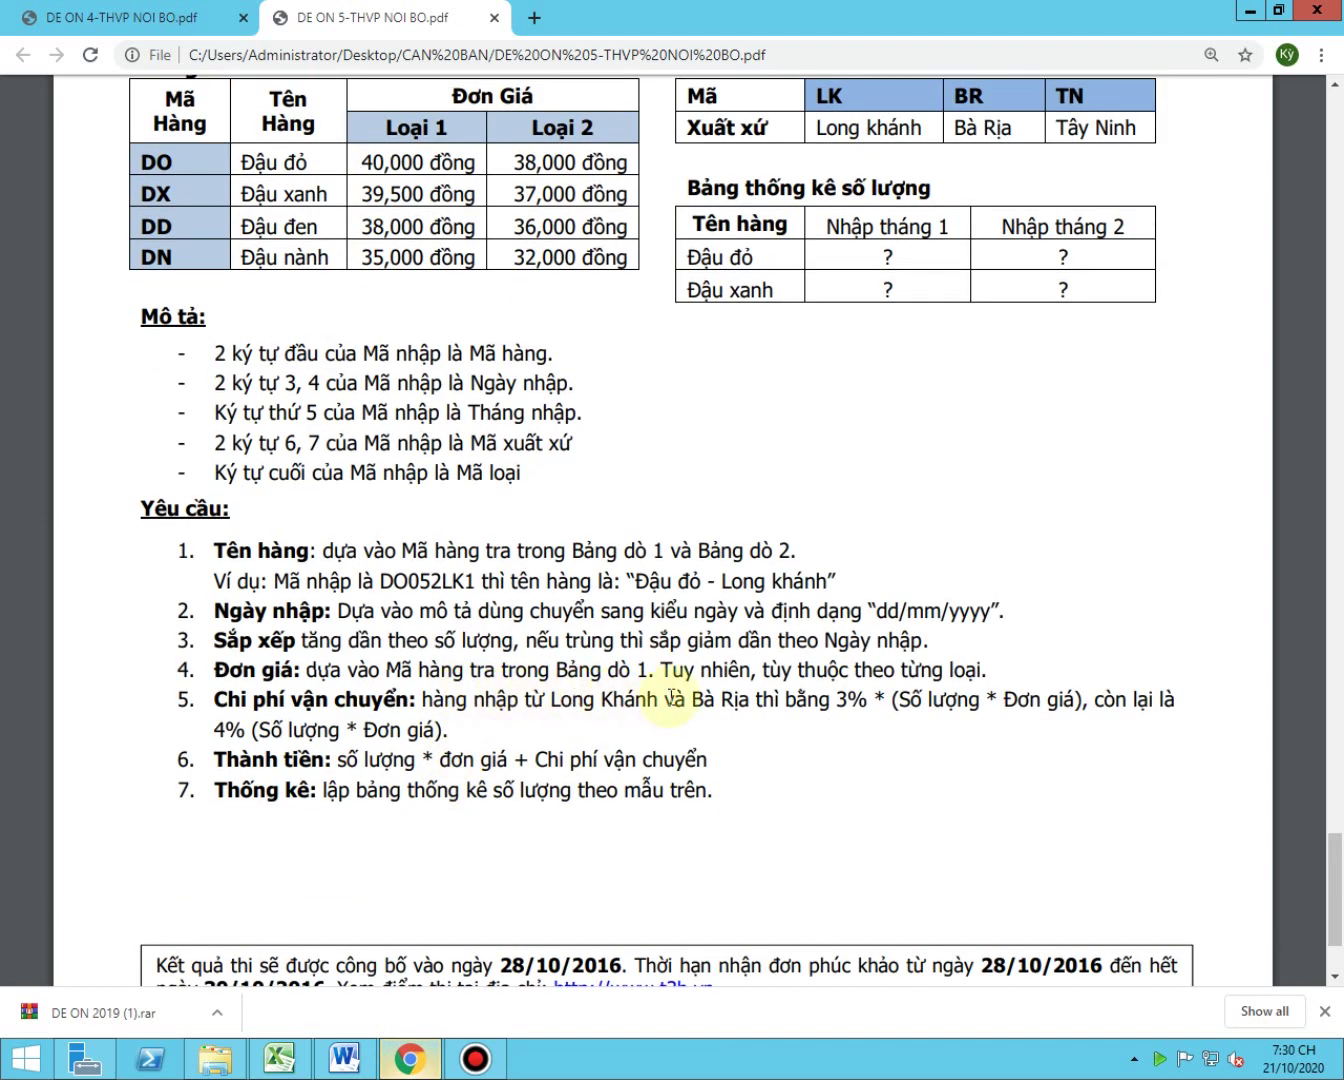
{"action": "left_click_drag", "start_coordinate": [757, 699], "coordinate": [554, 695]}
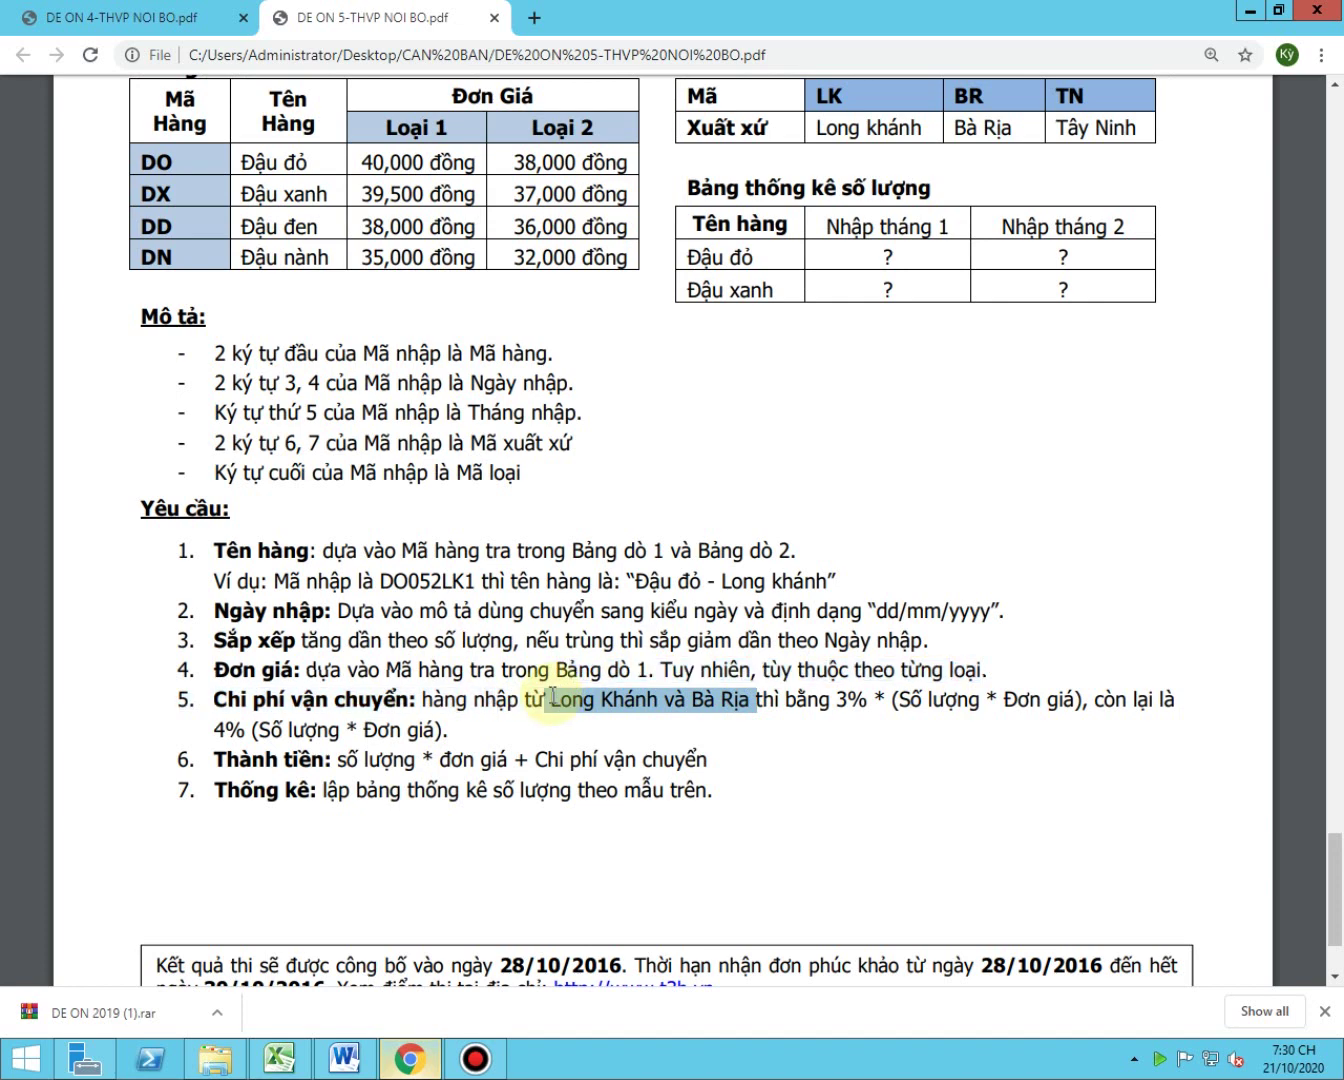
{"action": "left_click_drag", "start_coordinate": [829, 699], "coordinate": [838, 699]}
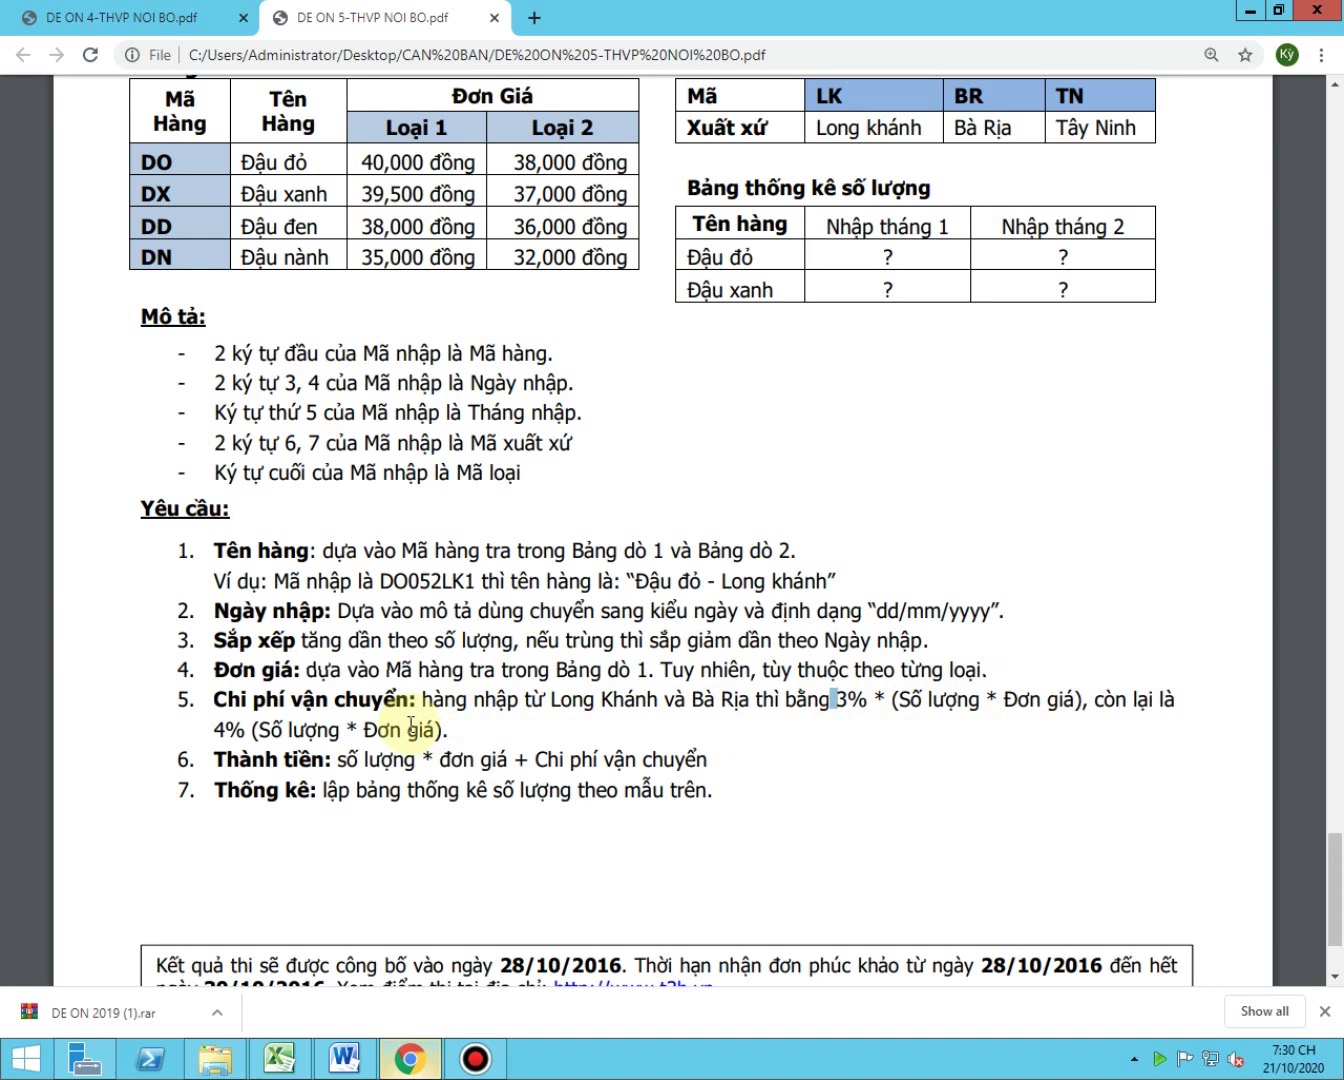
{"action": "left_click_drag", "start_coordinate": [553, 699], "coordinate": [864, 702]}
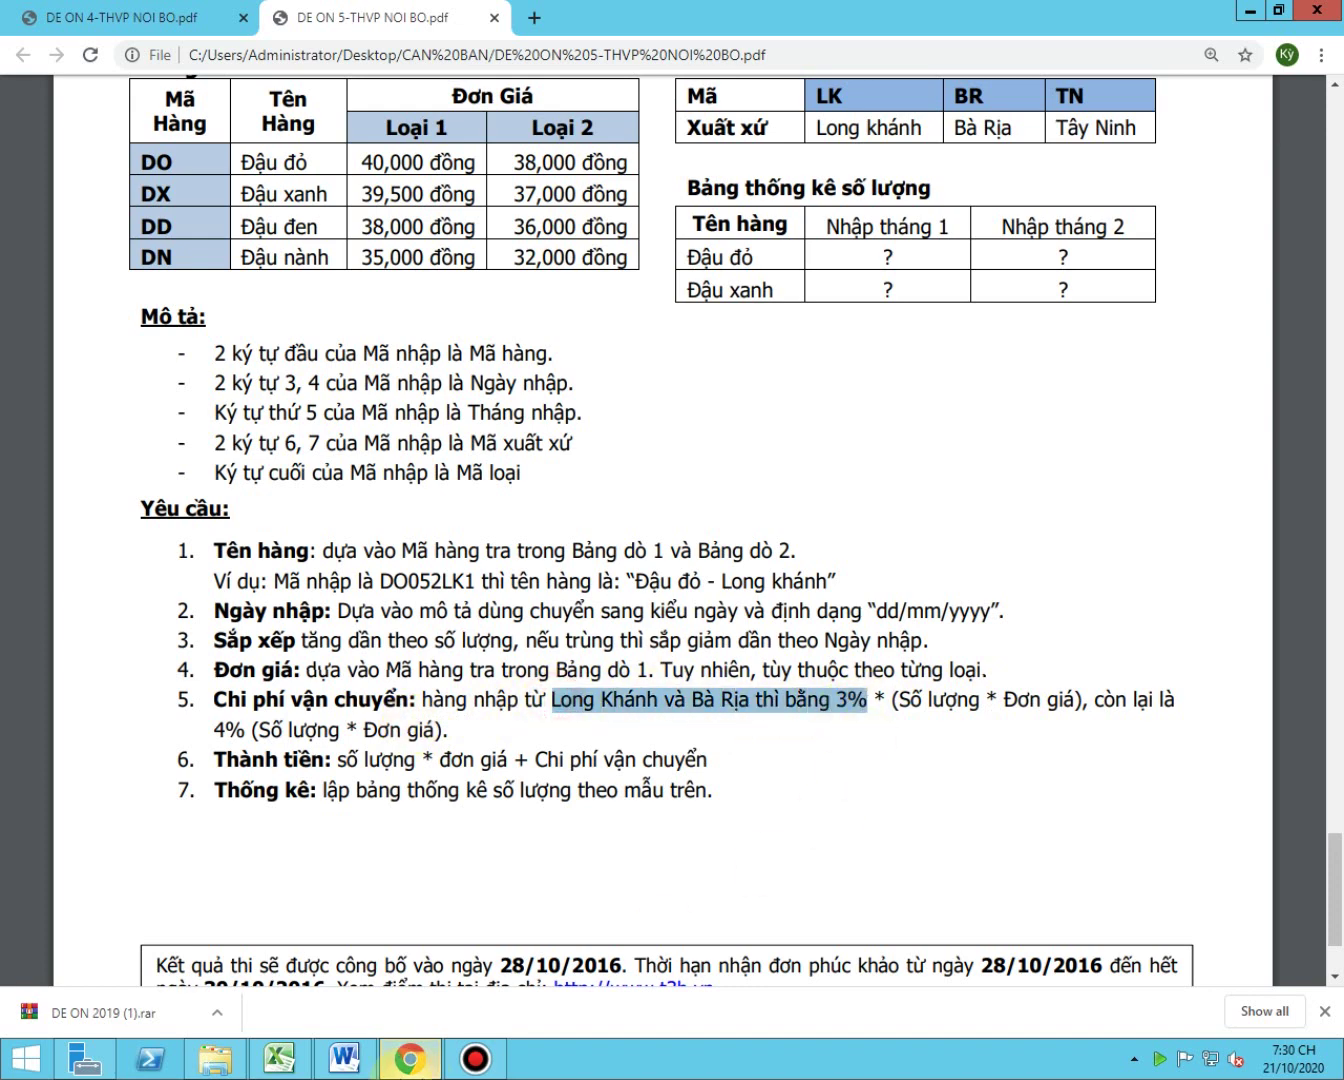
- In Excel's I5, begin the shipping-cost formula with =if(and(
{"action": "left_click", "coordinate": [409, 1061]}
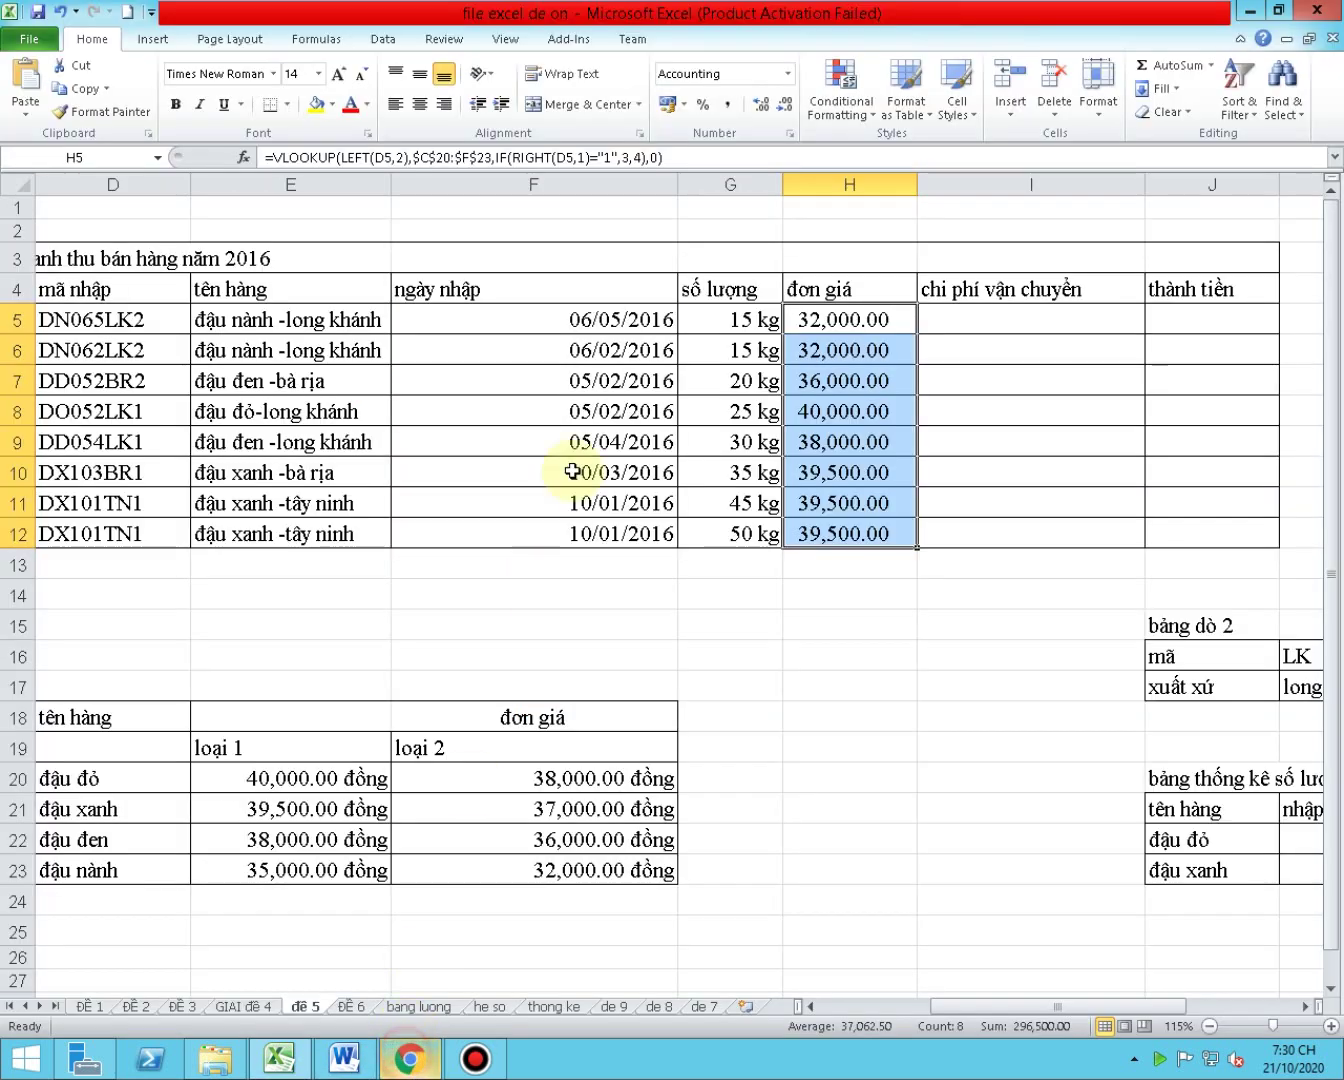
{"action": "left_click", "coordinate": [990, 312]}
{"action": "type", "text": "="}
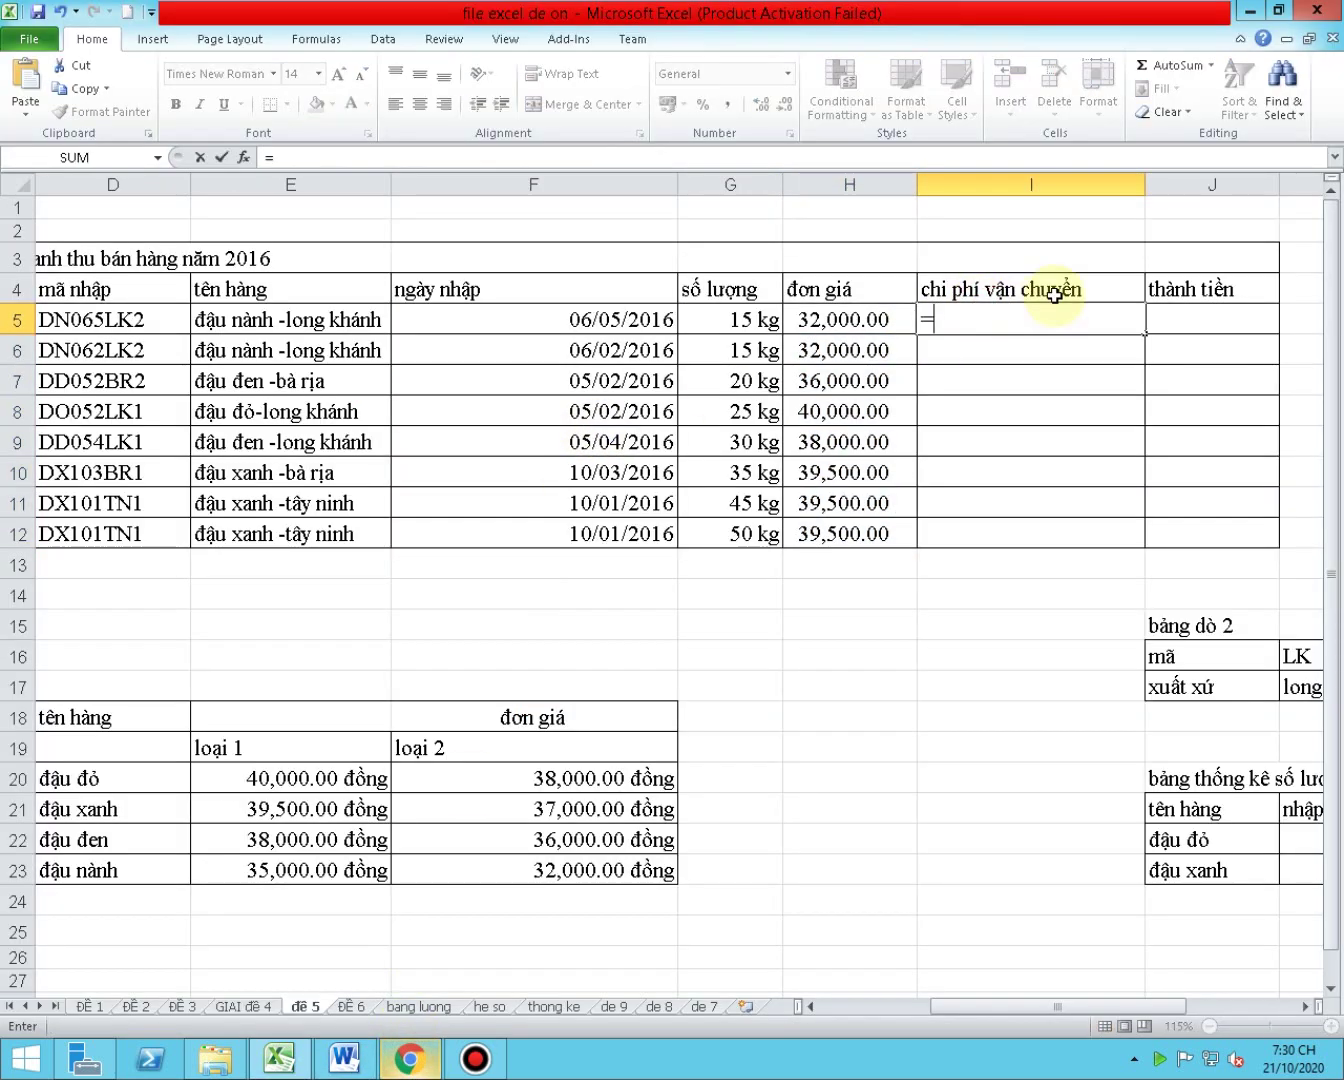
{"action": "type", "text": "u"}
{"action": "key", "text": "BackSpace"}
{"action": "type", "text": "i"}
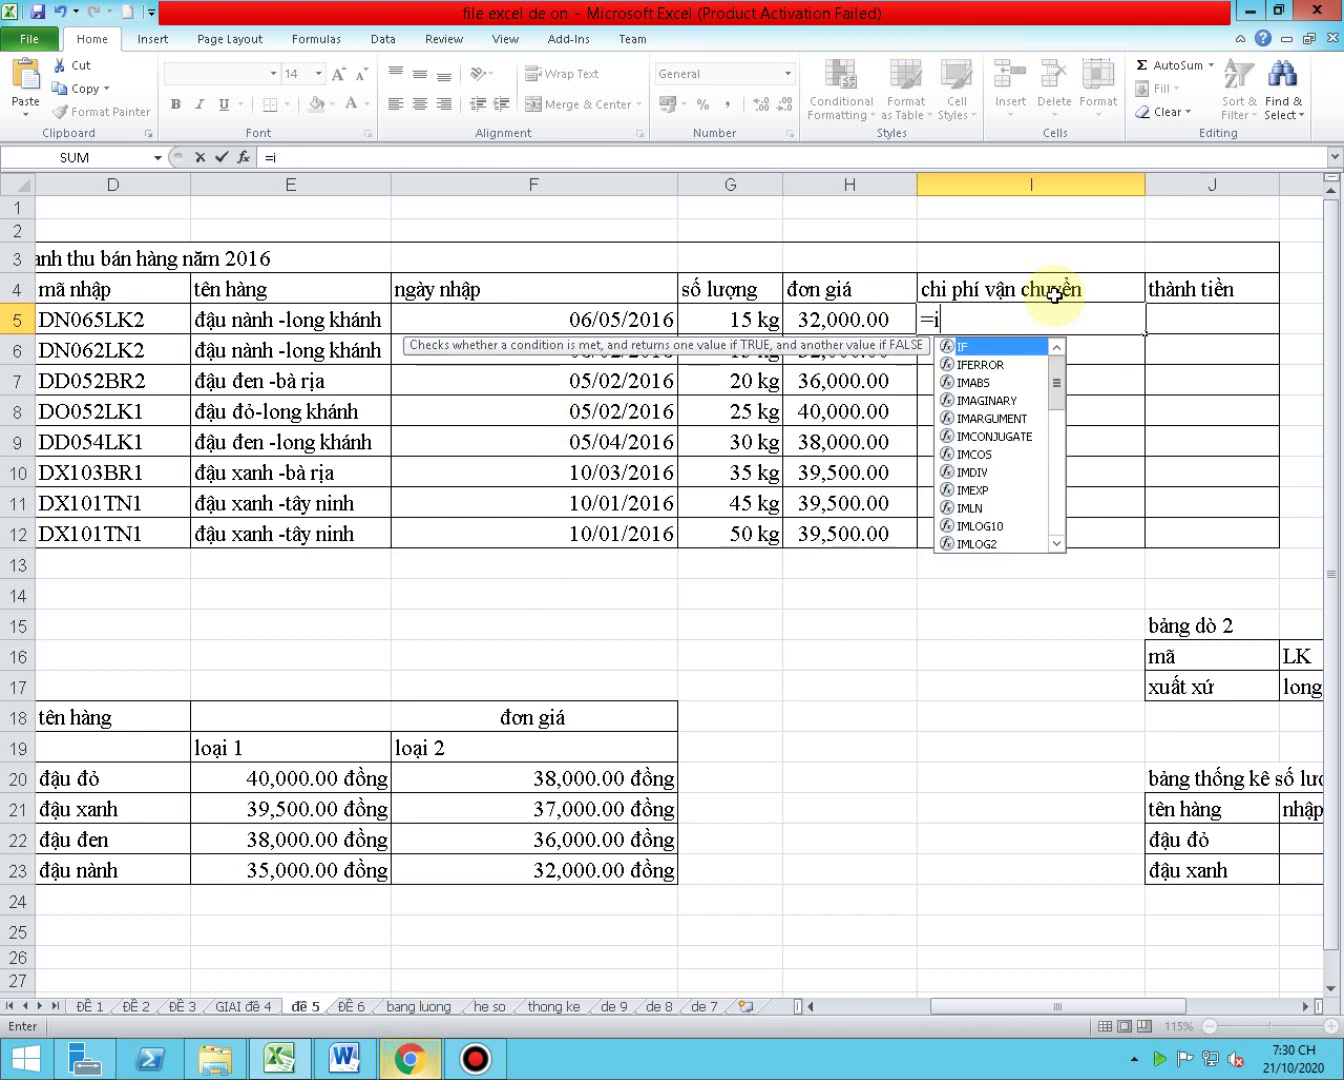
{"action": "type", "text": "f(a"}
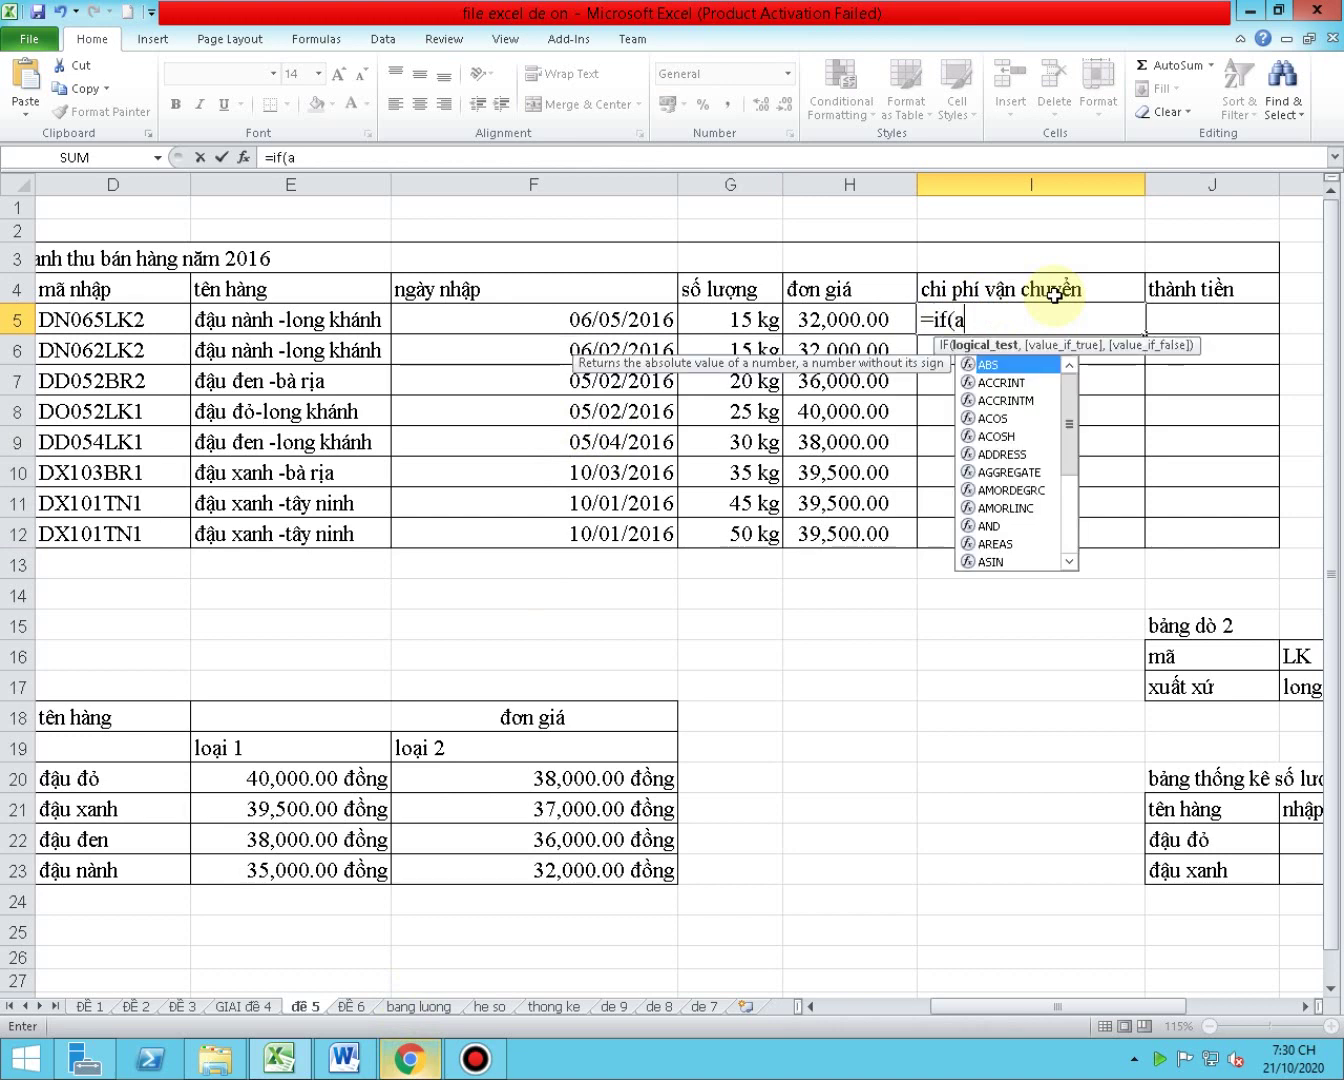
{"action": "type", "text": "nd("}
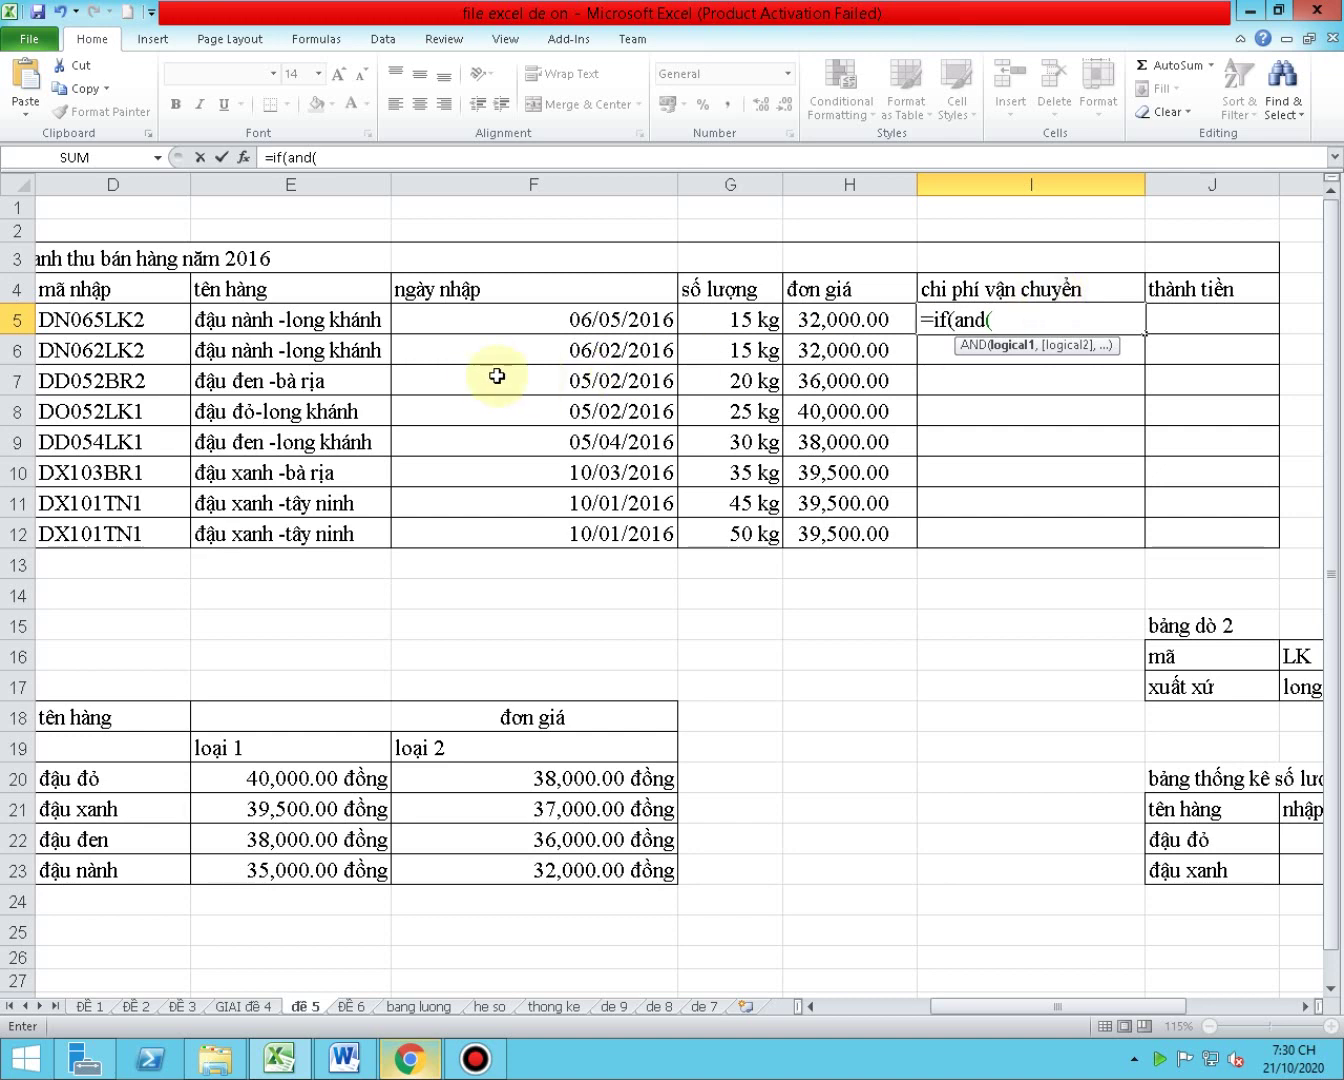
{"action": "left_click", "coordinate": [1014, 1003]}
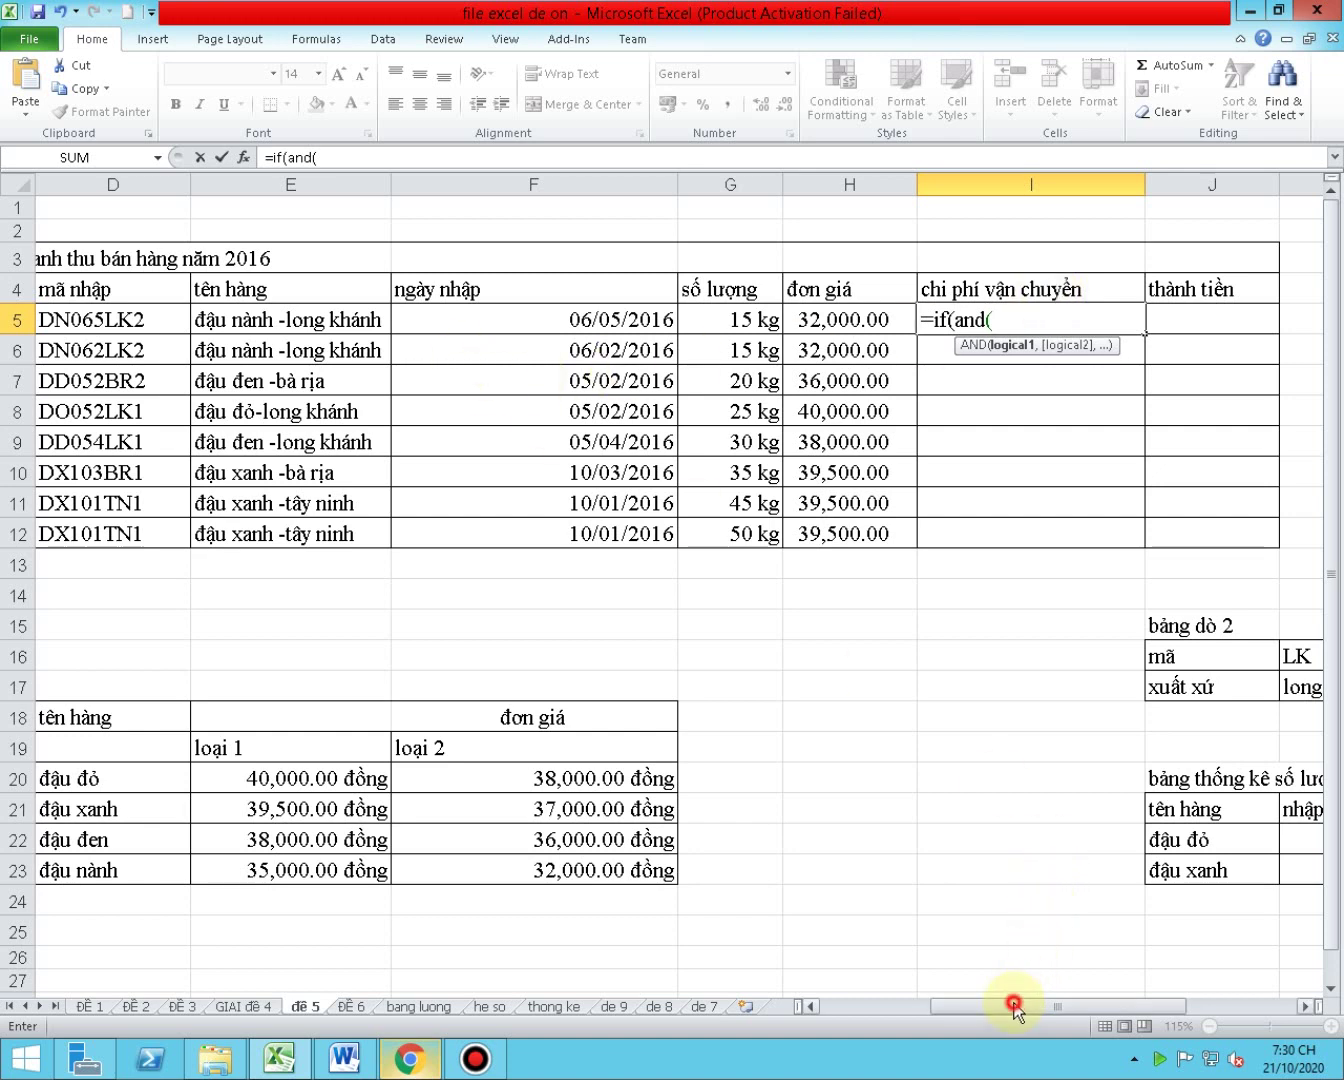
{"action": "left_click_drag", "start_coordinate": [995, 1004], "coordinate": [980, 1003]}
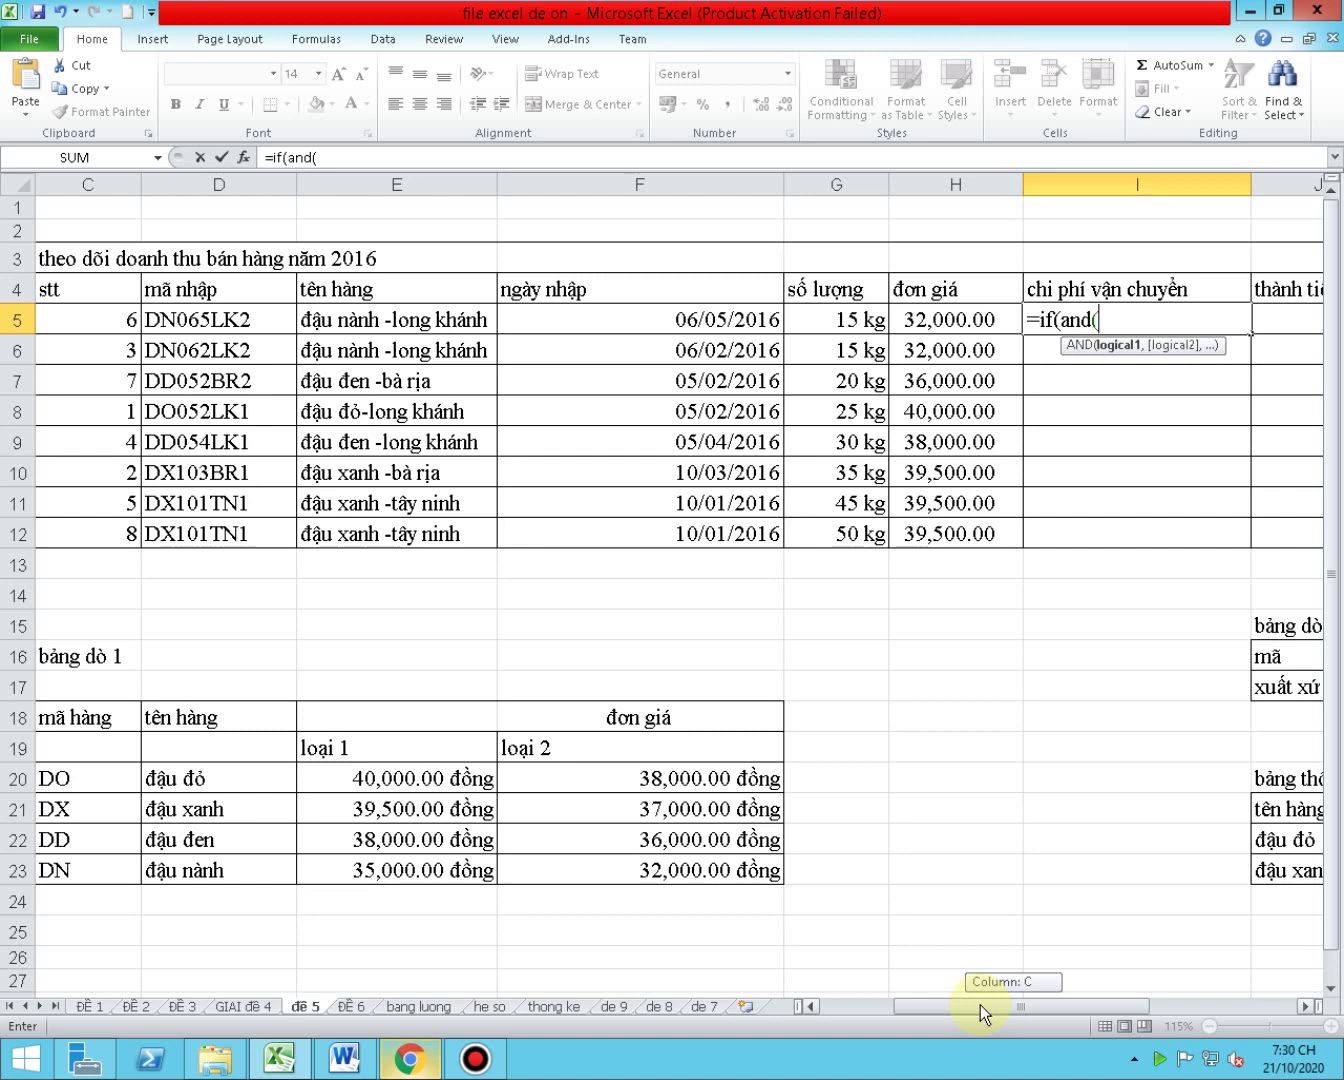
{"action": "left_click_drag", "start_coordinate": [980, 1005], "coordinate": [980, 1005]}
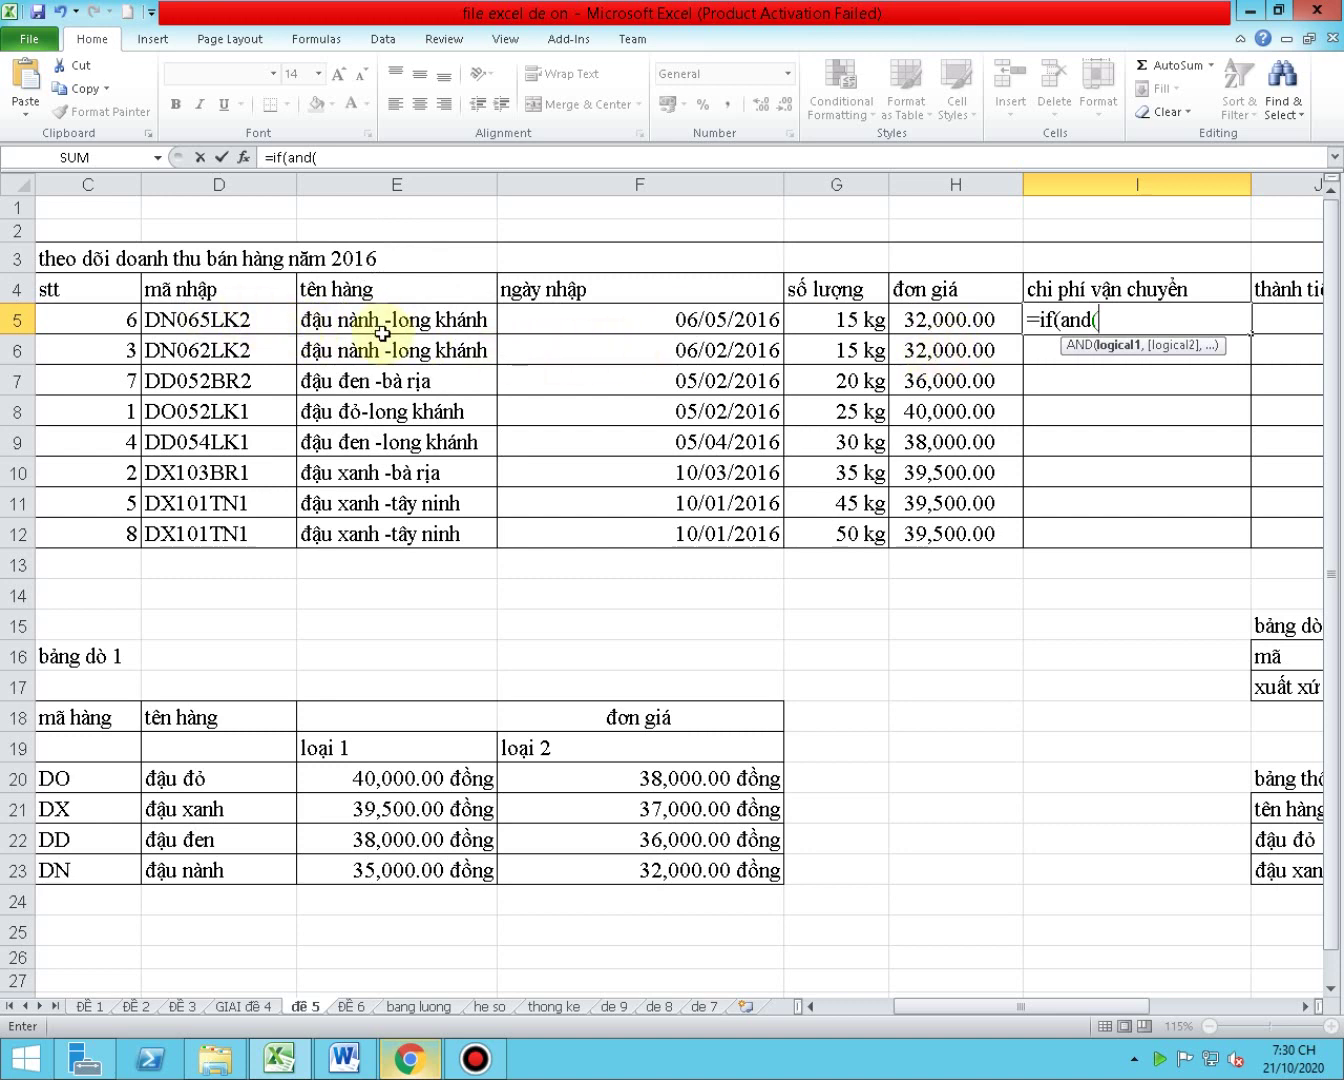
- Add the test mid(D5,6,2)="LK" and paste a copy as the second AND condition
{"action": "type", "text": "mid"}
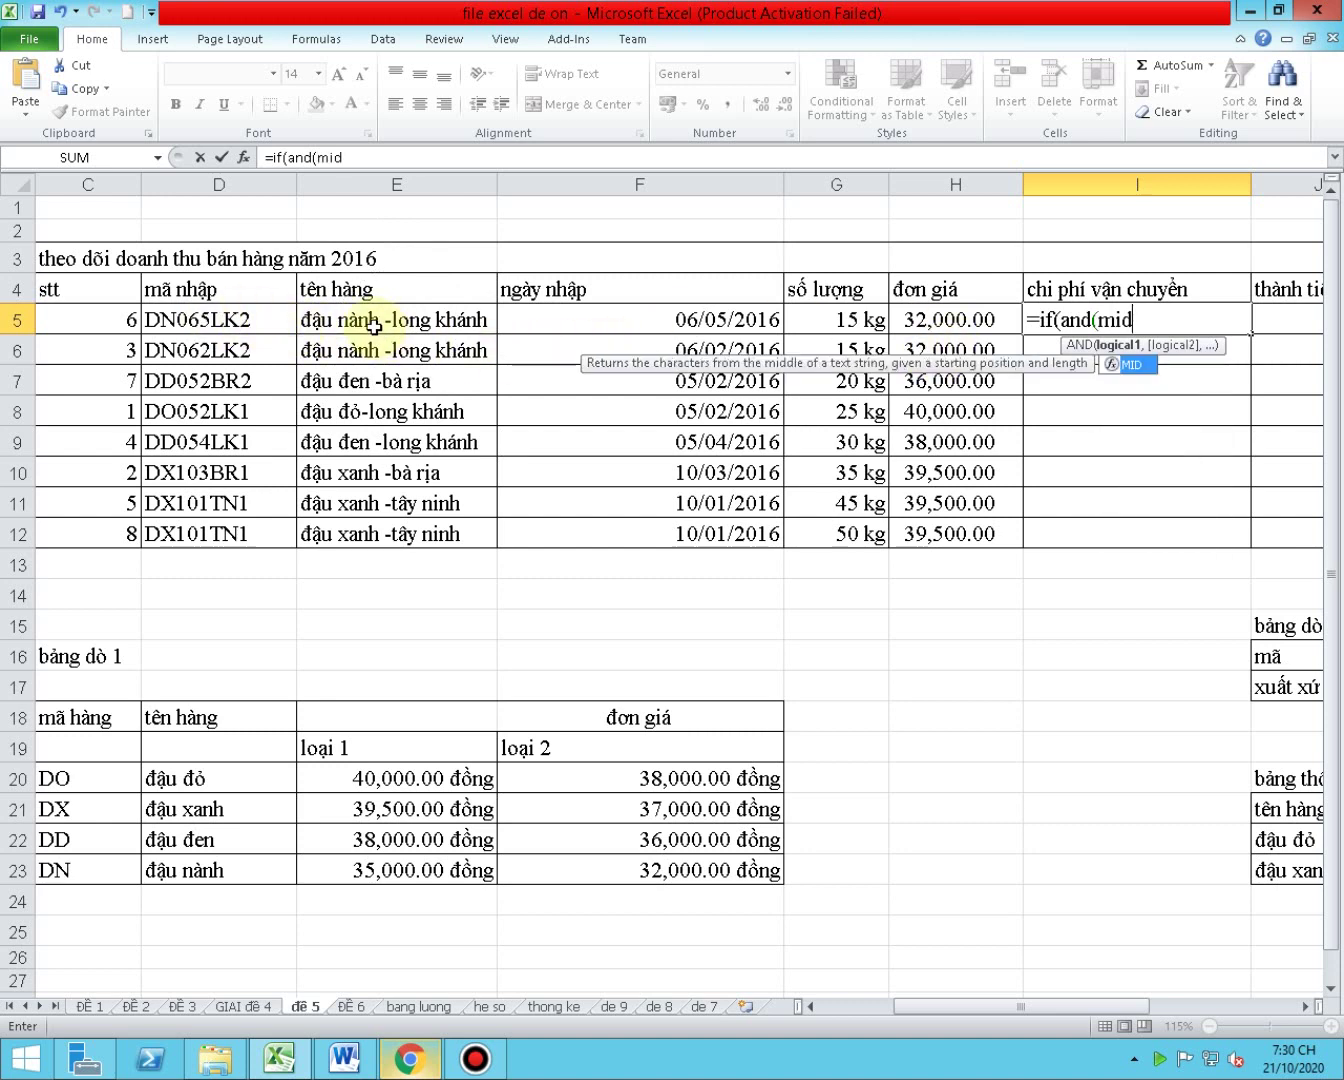
{"action": "type", "text": "("}
{"action": "left_click", "coordinate": [264, 321]}
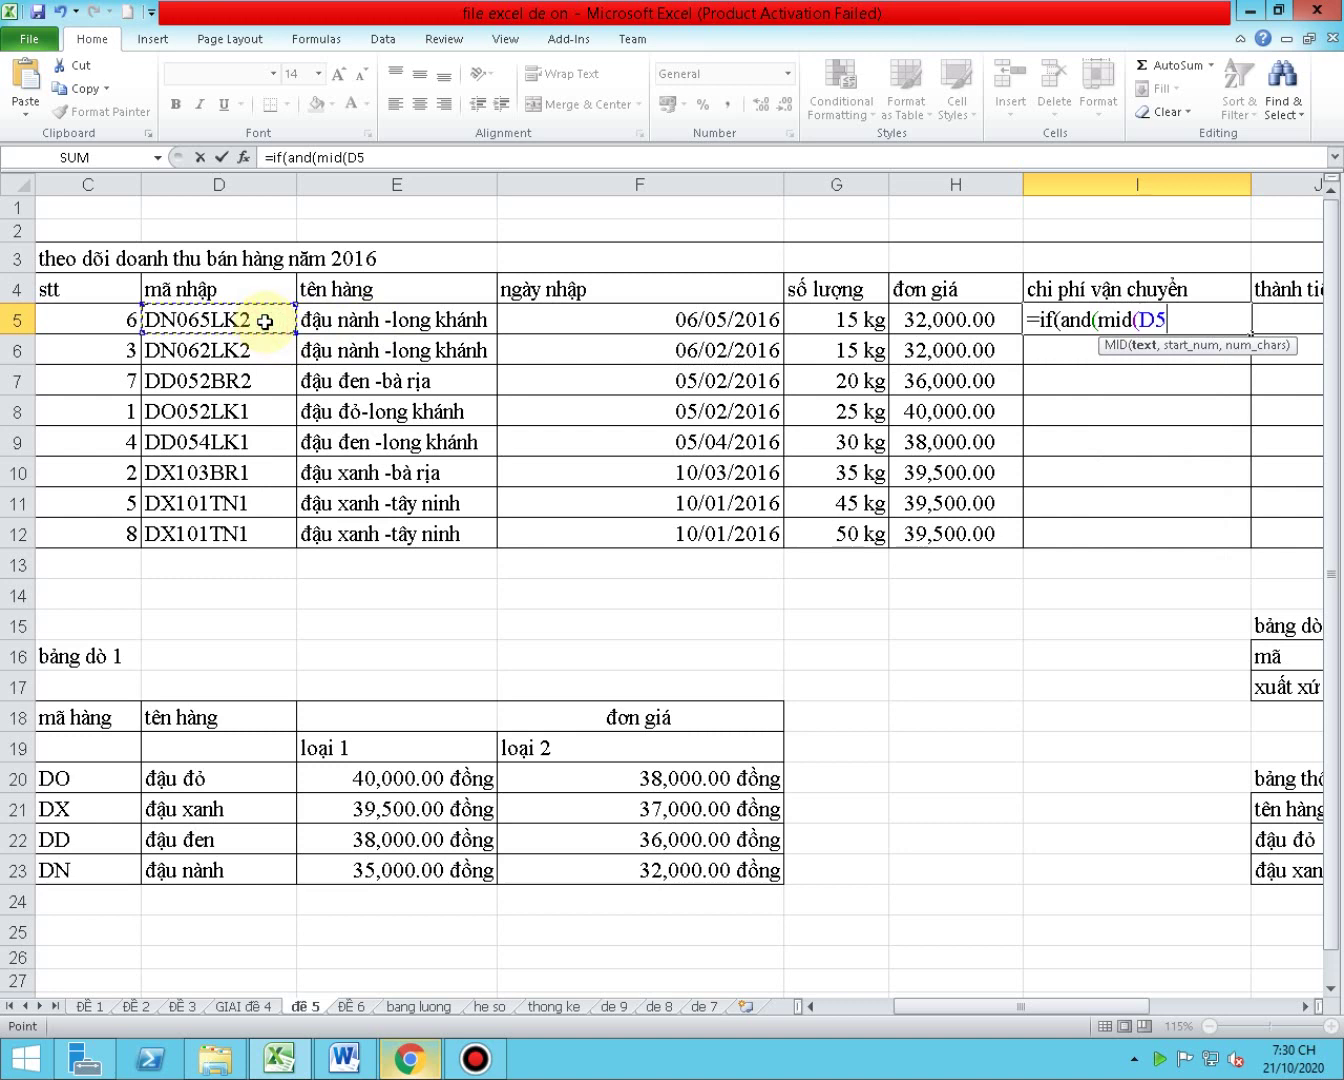
{"action": "type", "text": ",6,2)"}
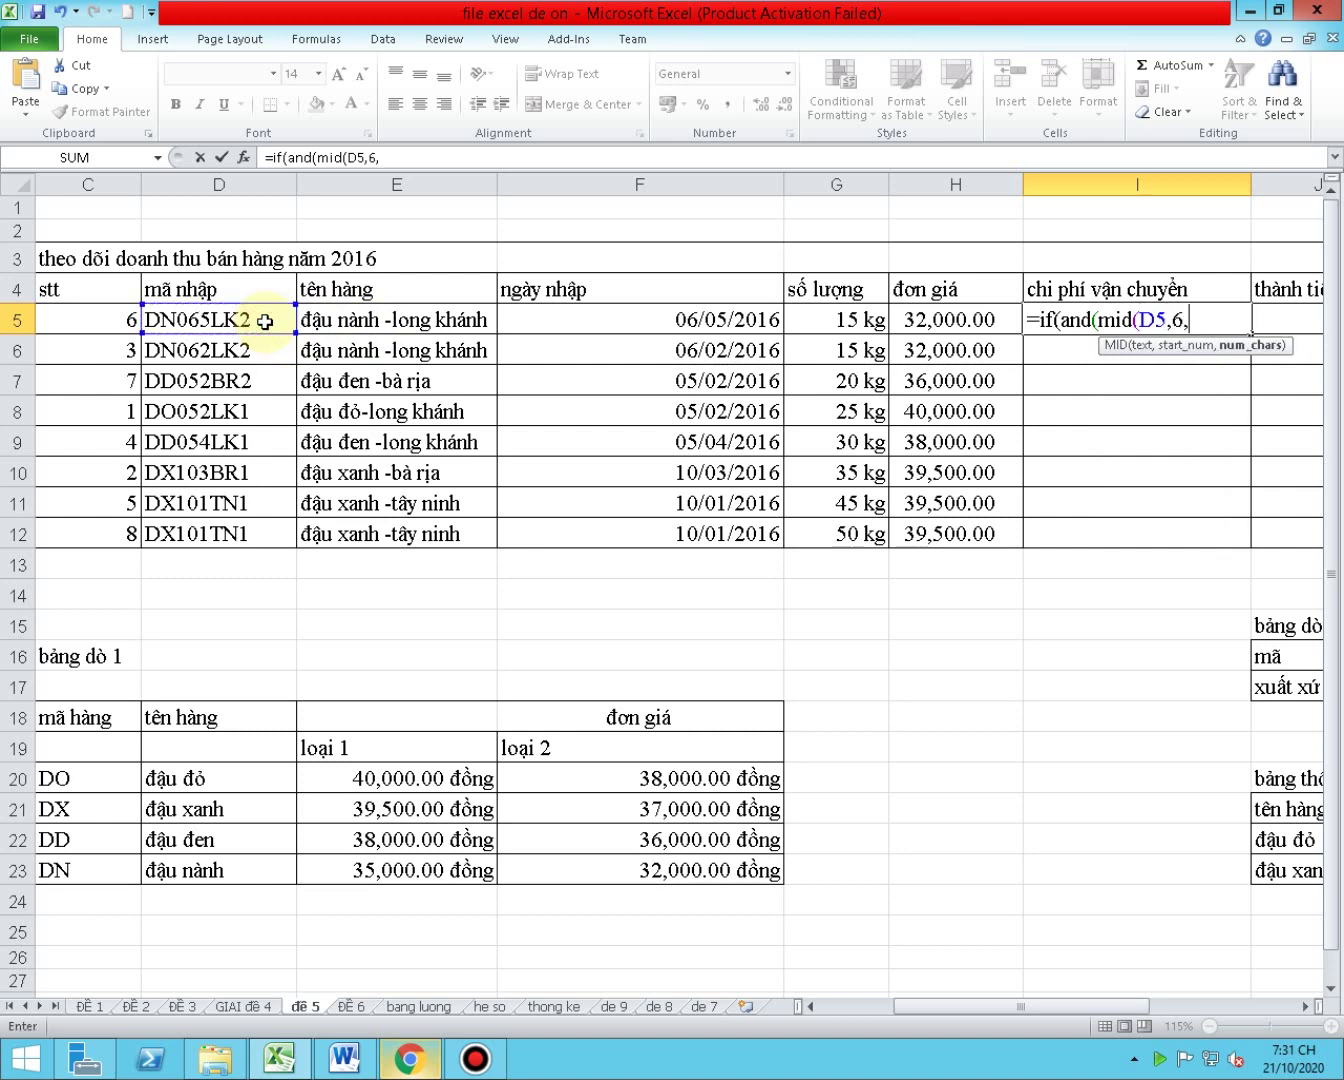
{"action": "type", "text": "=\"LK"}
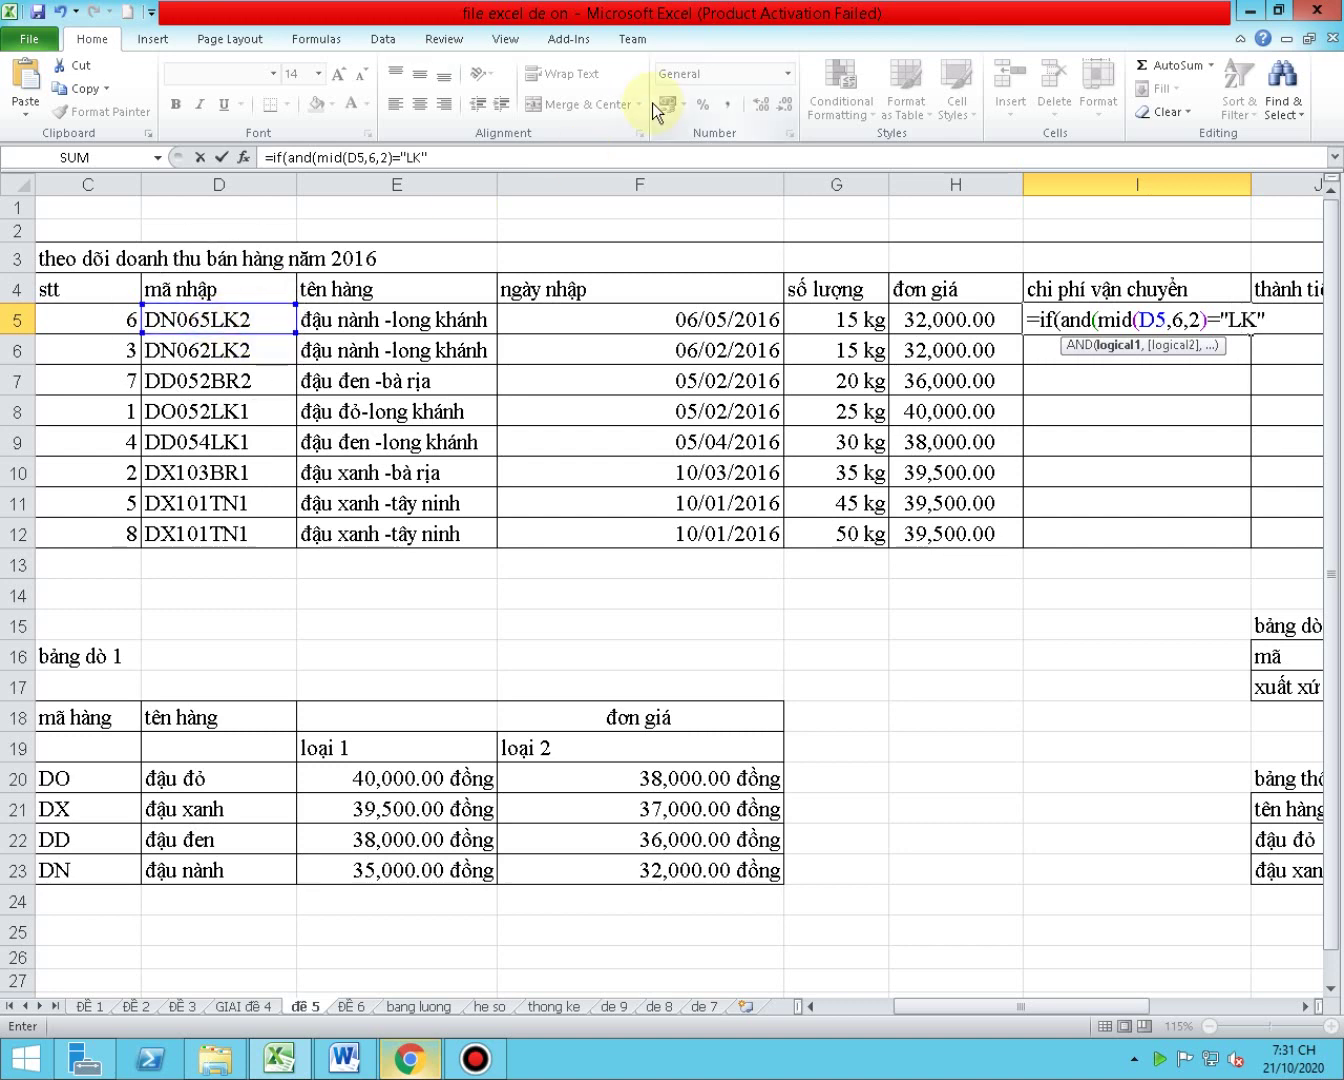
{"action": "type", "text": ","}
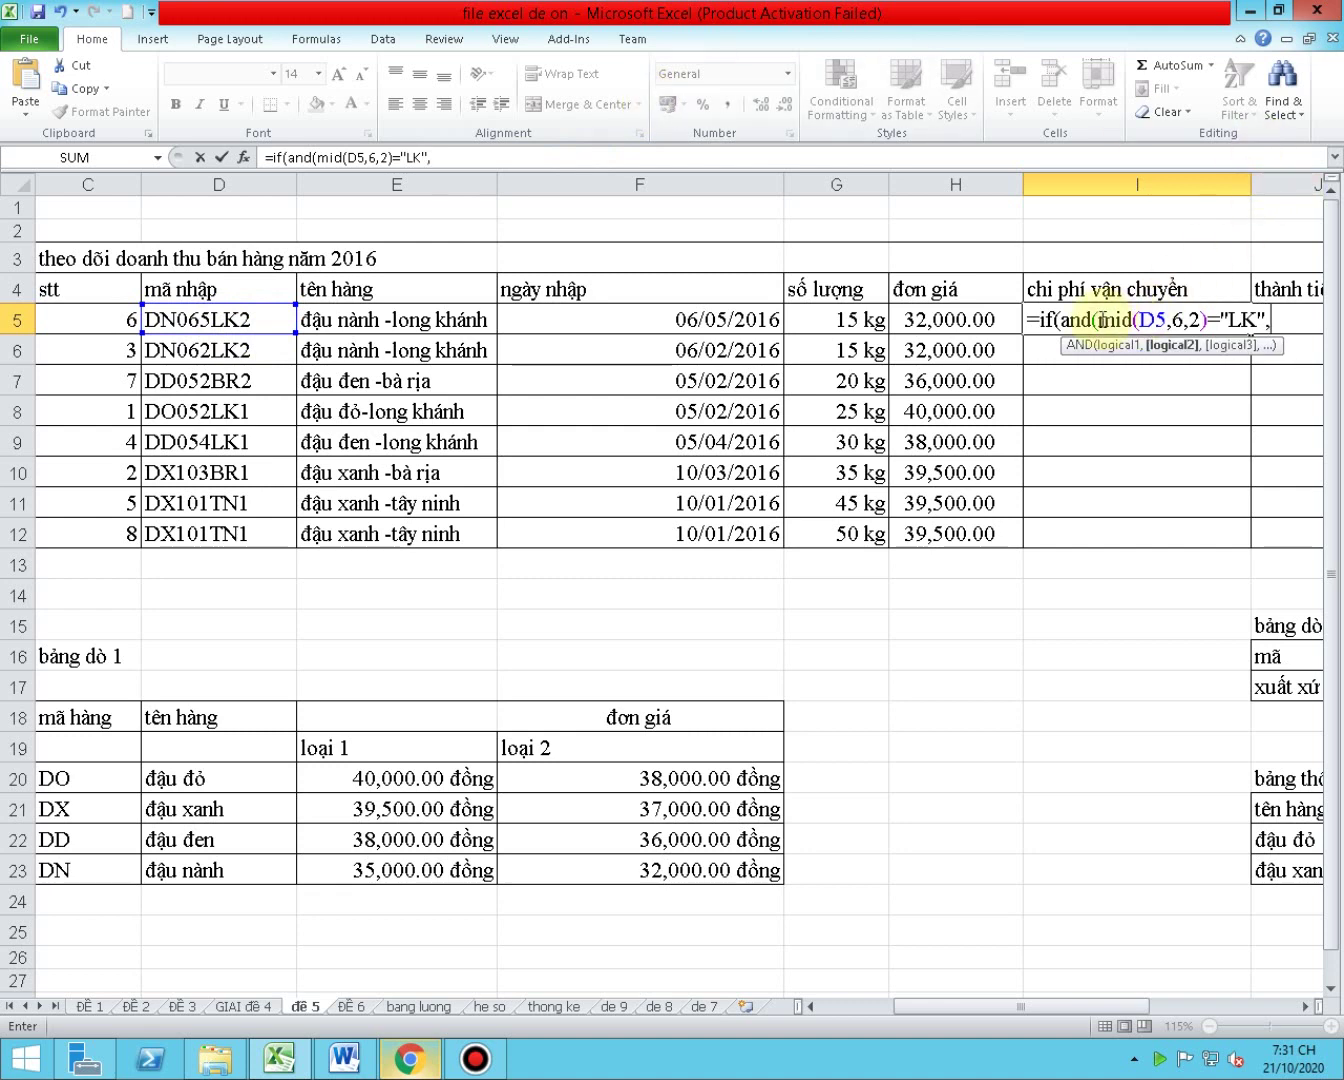
{"action": "left_click_drag", "start_coordinate": [1098, 321], "coordinate": [1269, 321]}
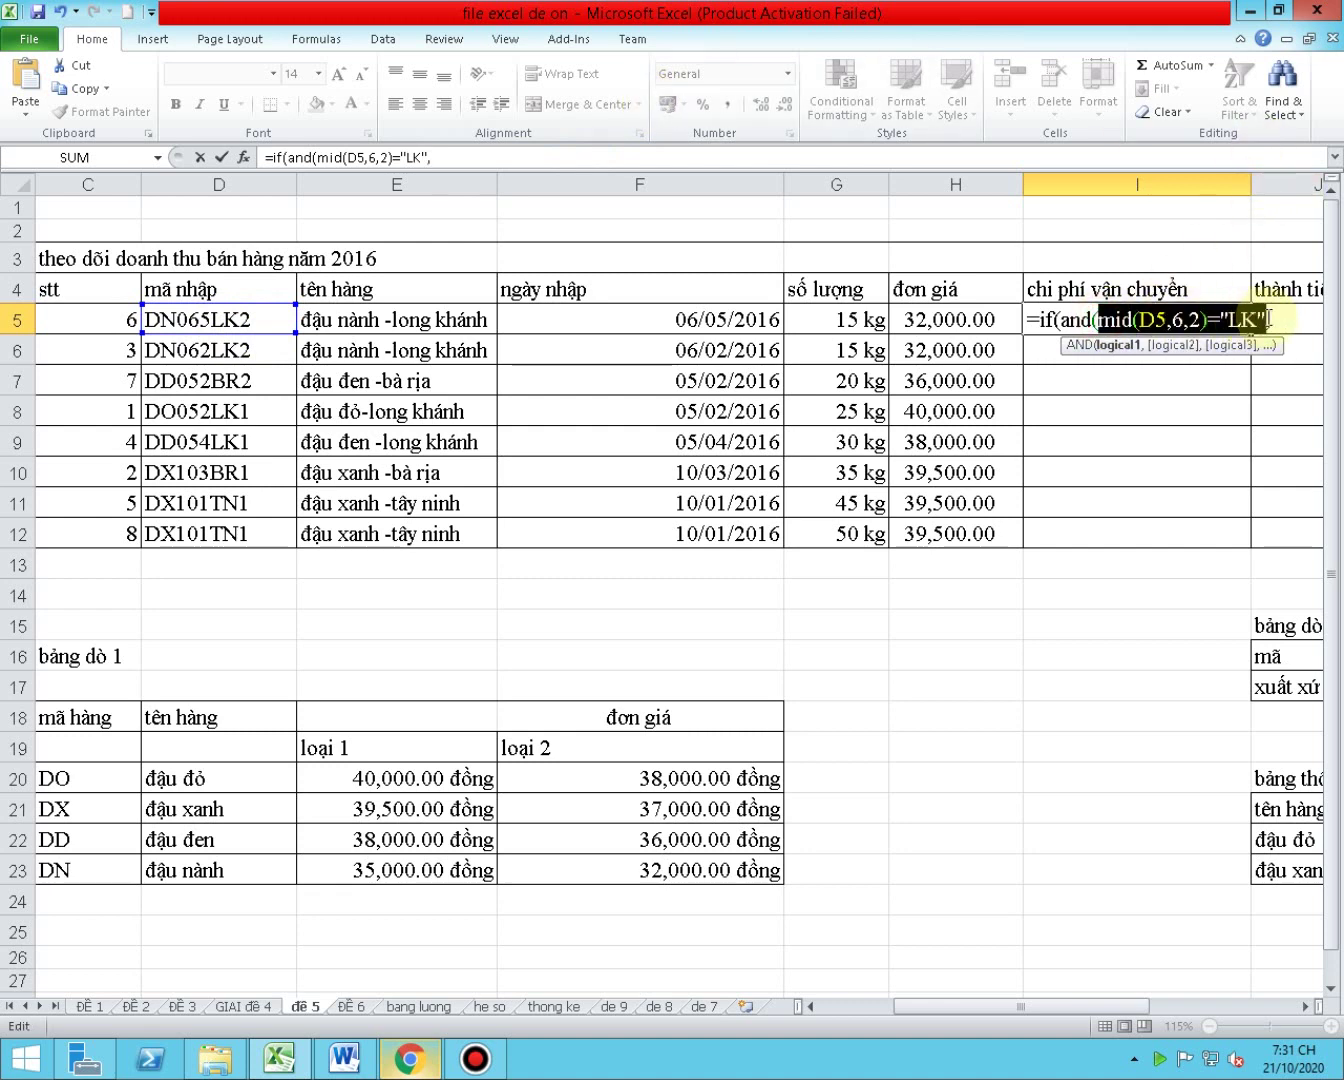
{"action": "key", "text": "ctrl+c"}
{"action": "left_click", "coordinate": [1281, 318]}
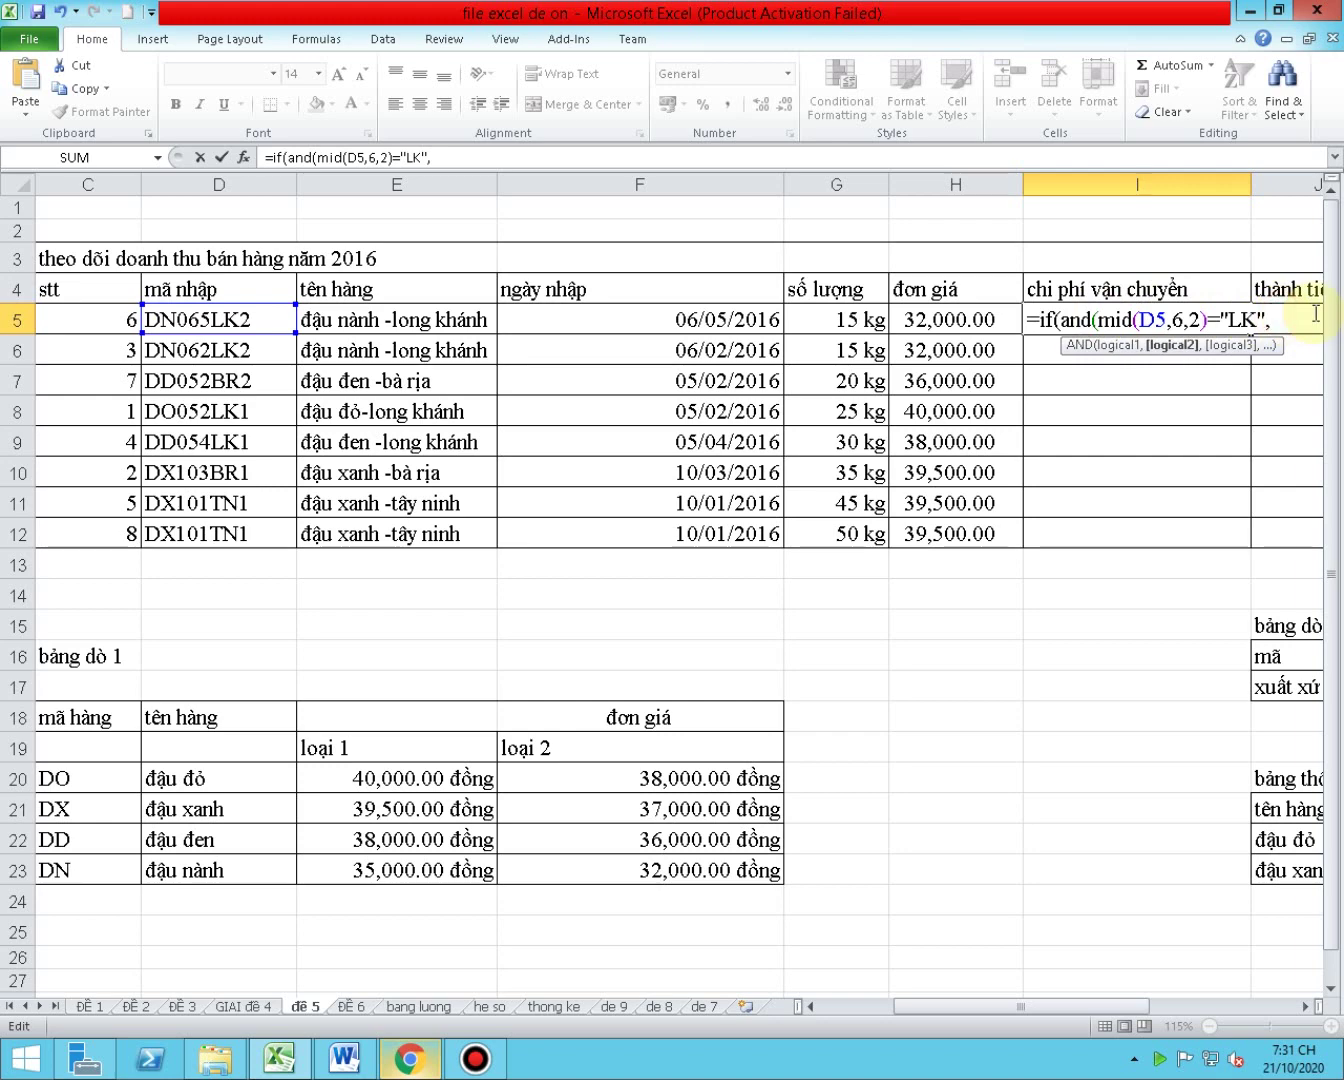
{"action": "key", "text": "ctrl+v"}
- Give the IF a true result of 3%*G5*H5
{"action": "left_click", "coordinate": [410, 1058]}
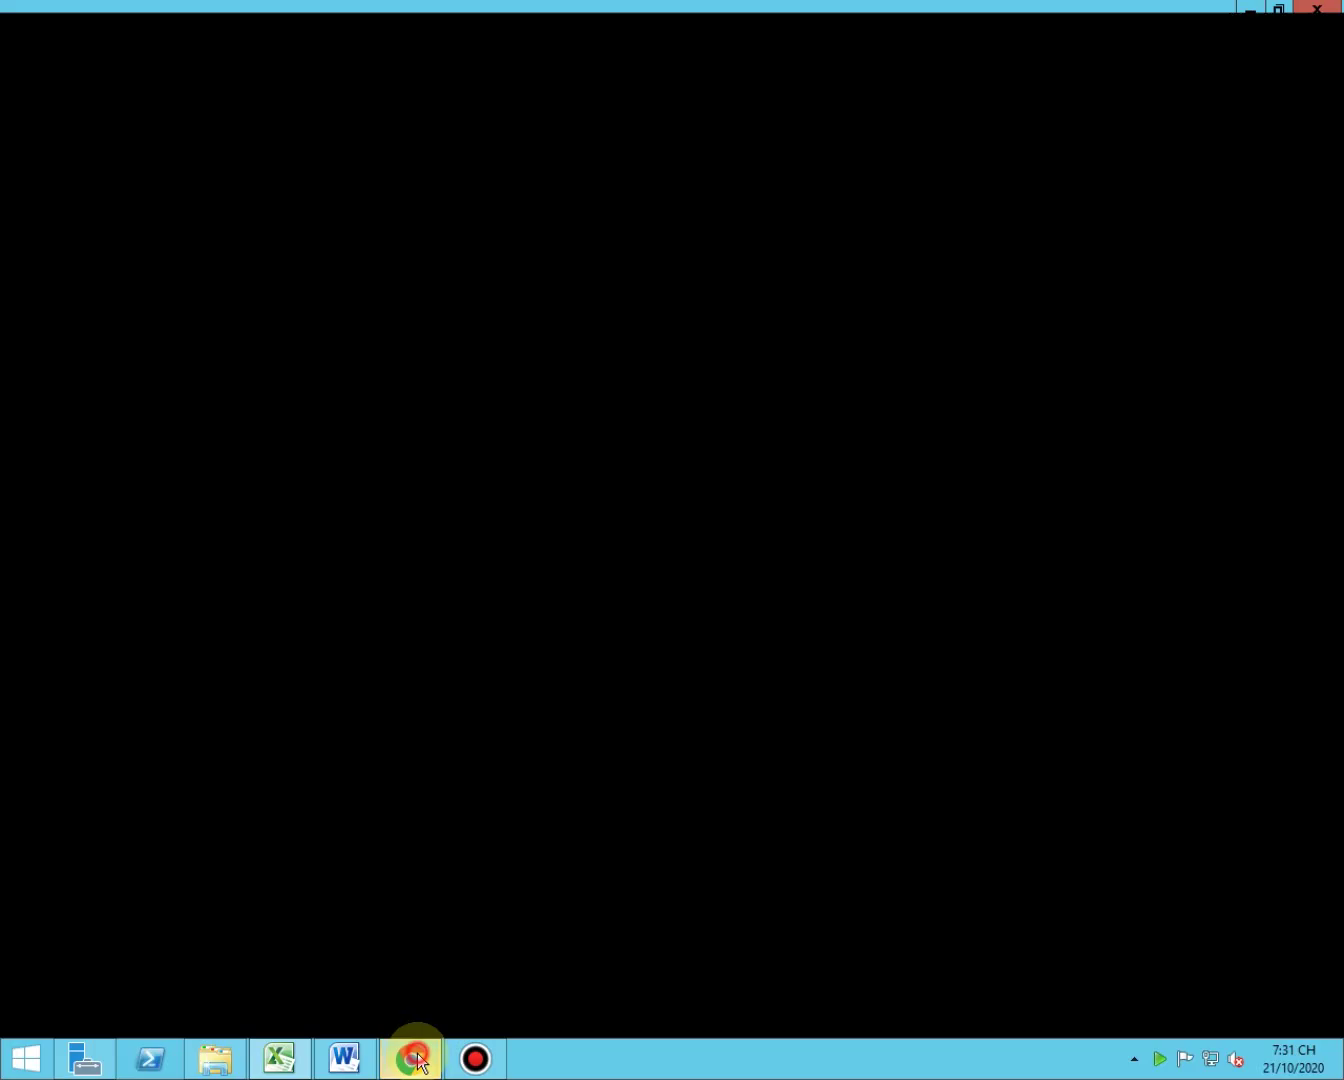
{"action": "left_click", "coordinate": [409, 1059]}
{"action": "type", "text": "=if(and(mid(D5,6,2)=\"LK\",mid(D5,6,2)=\"BR\")"}
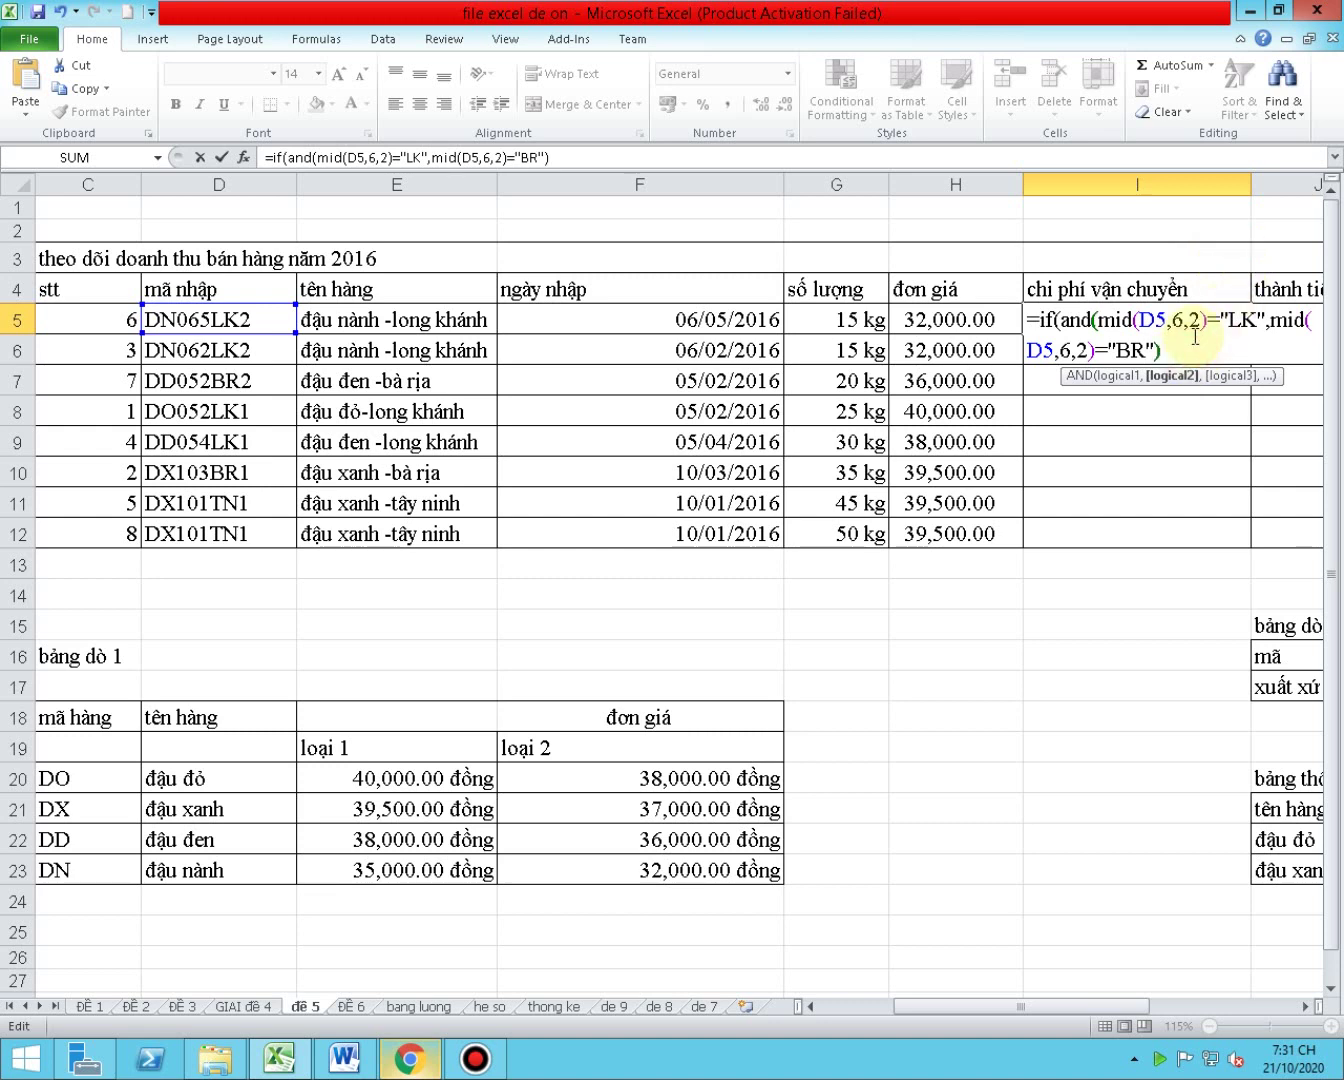
{"action": "key", "text": "Right"}
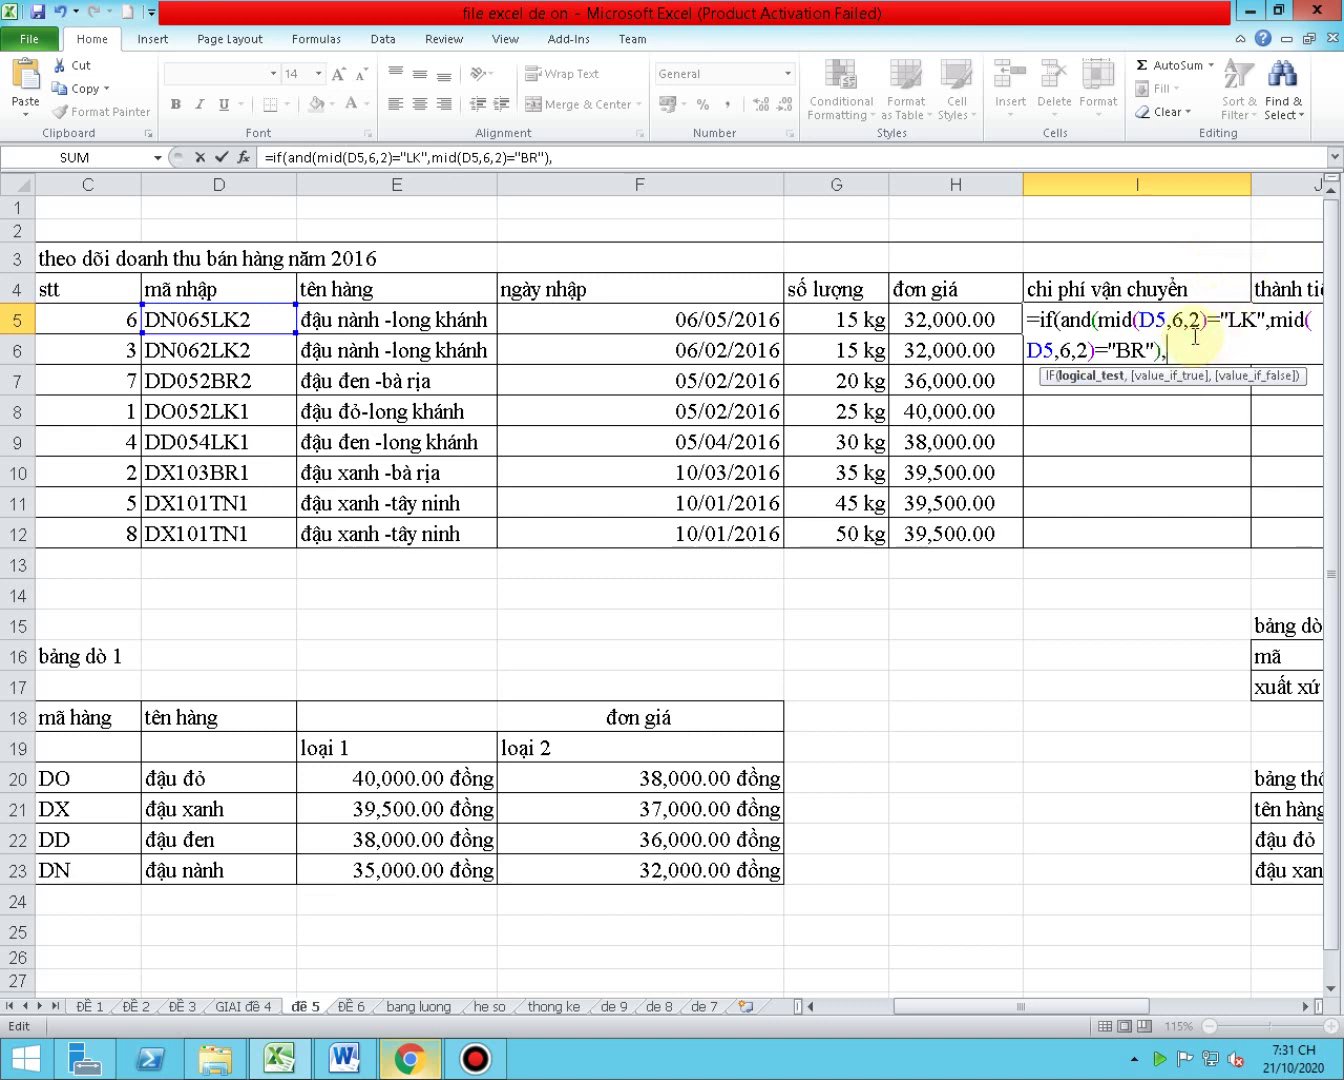
{"action": "type", "text": "3%*"}
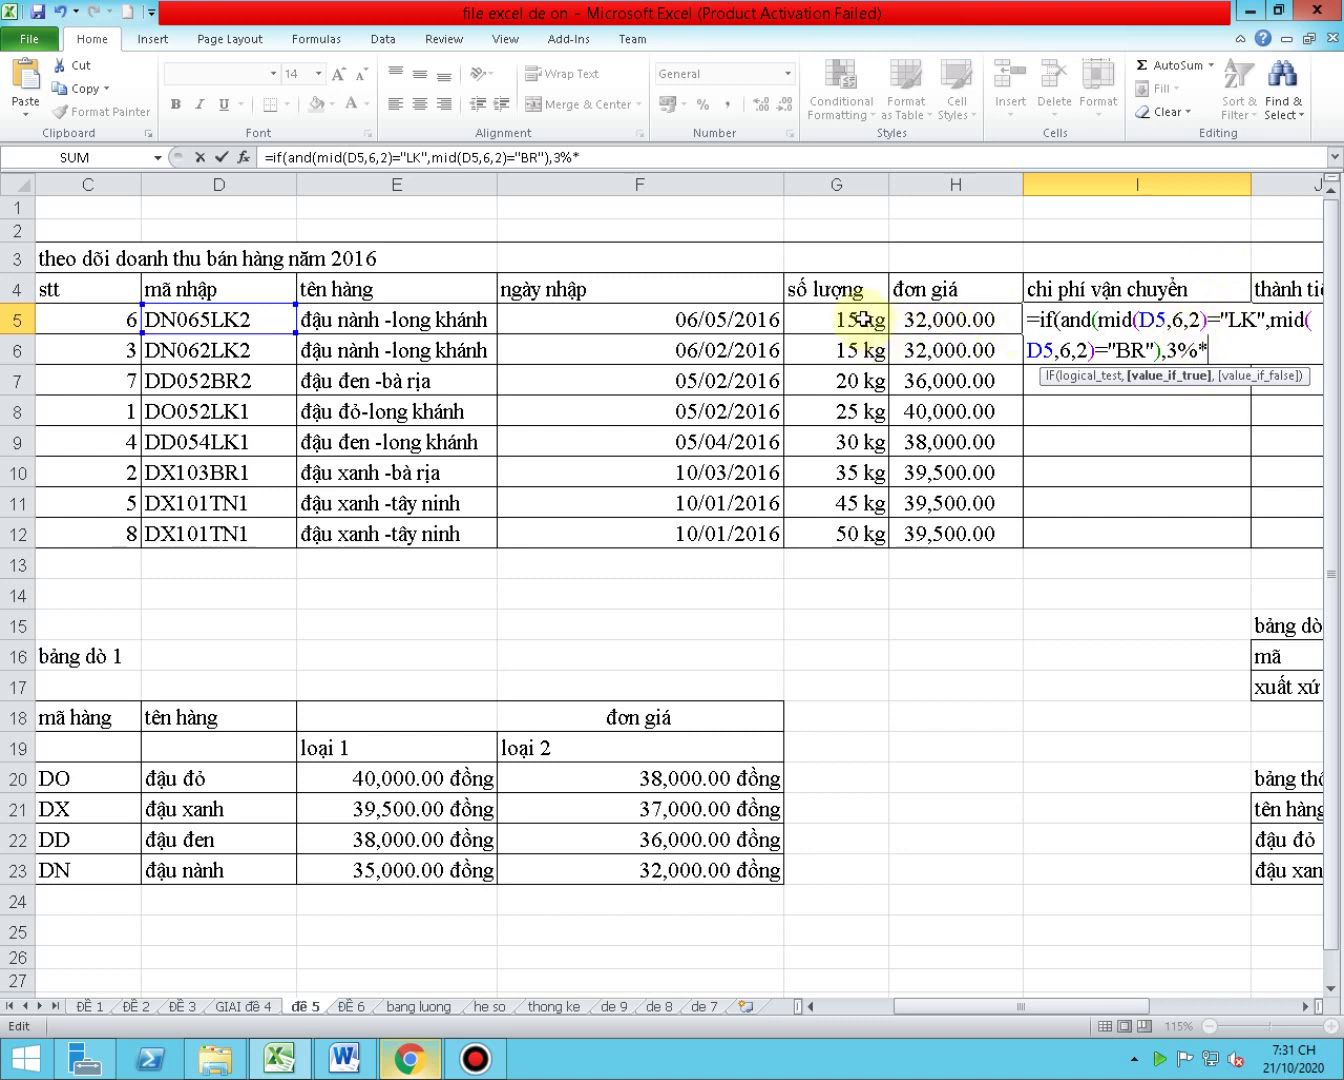
{"action": "left_click", "coordinate": [852, 318]}
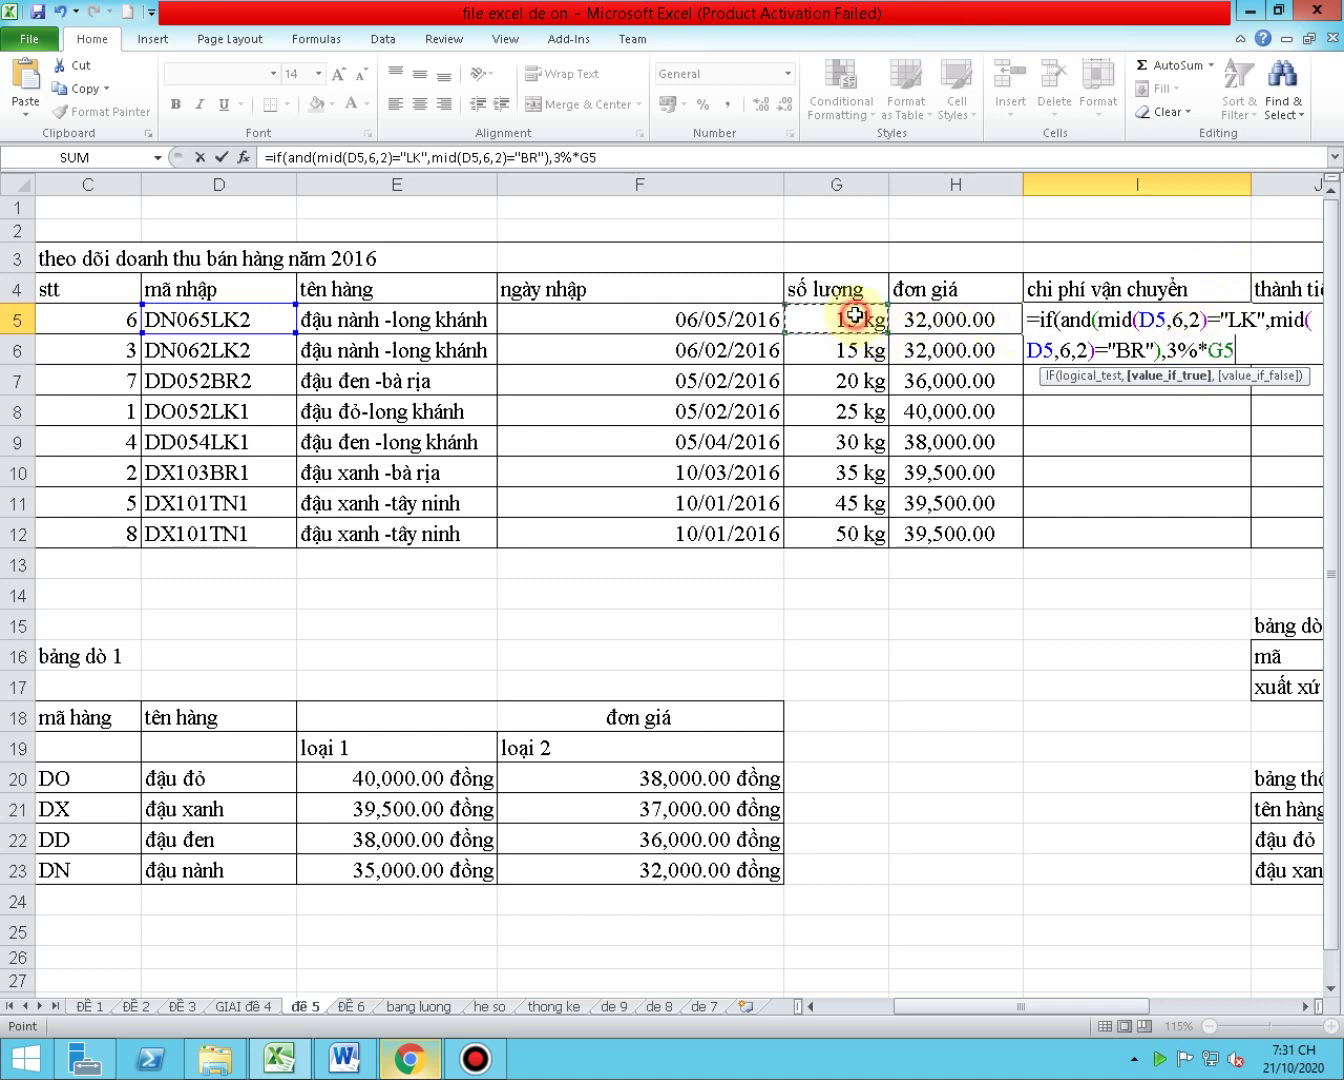
{"action": "type", "text": "*"}
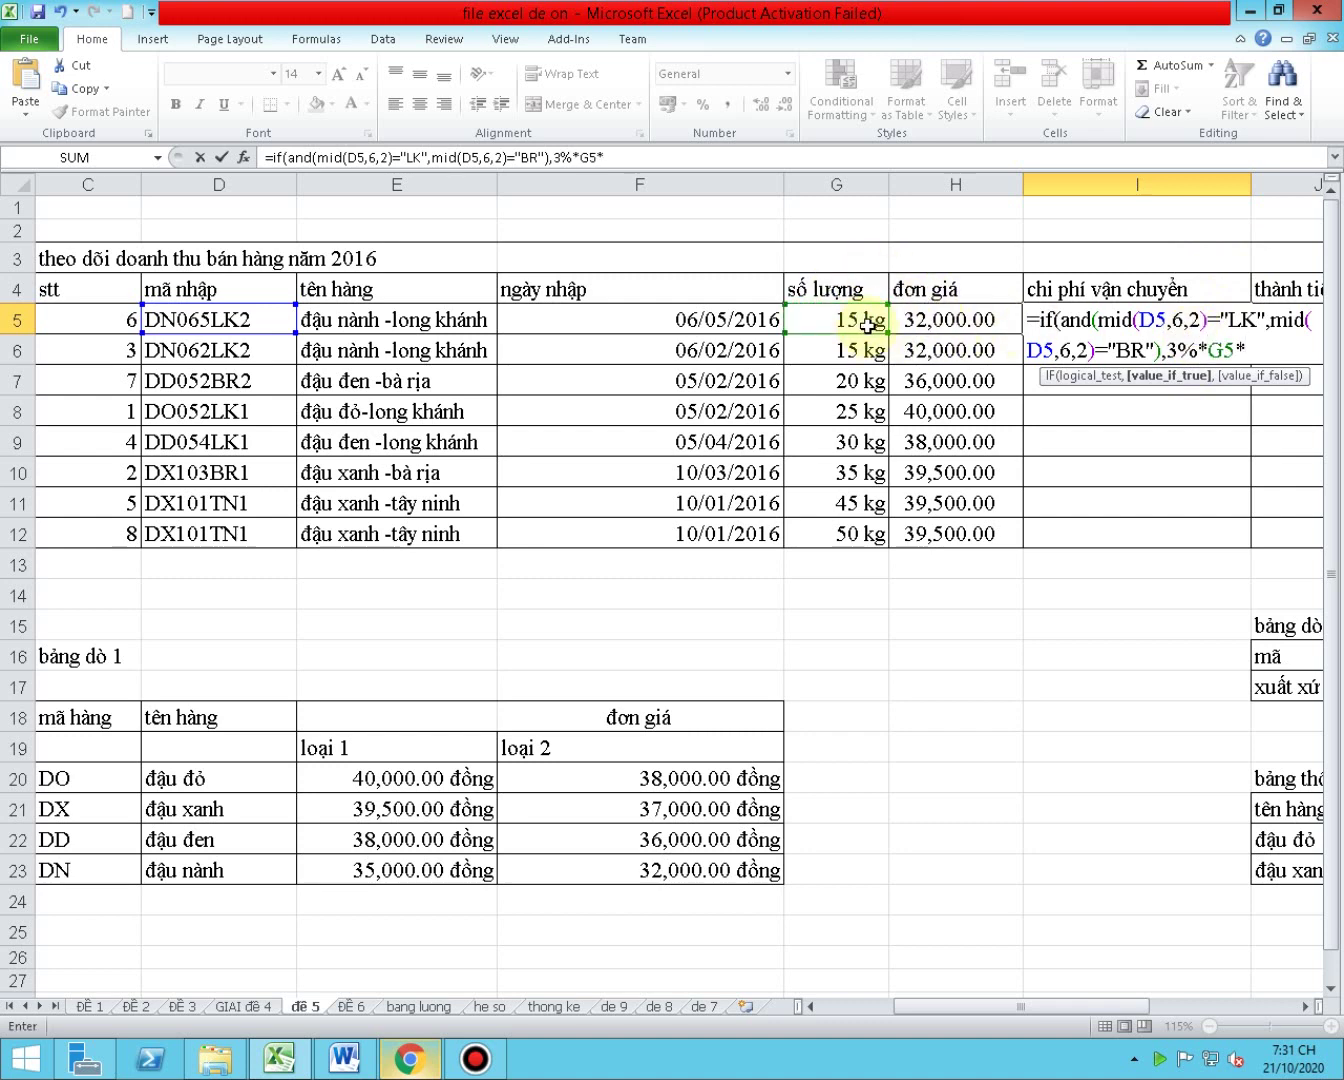
{"action": "left_click", "coordinate": [946, 319]}
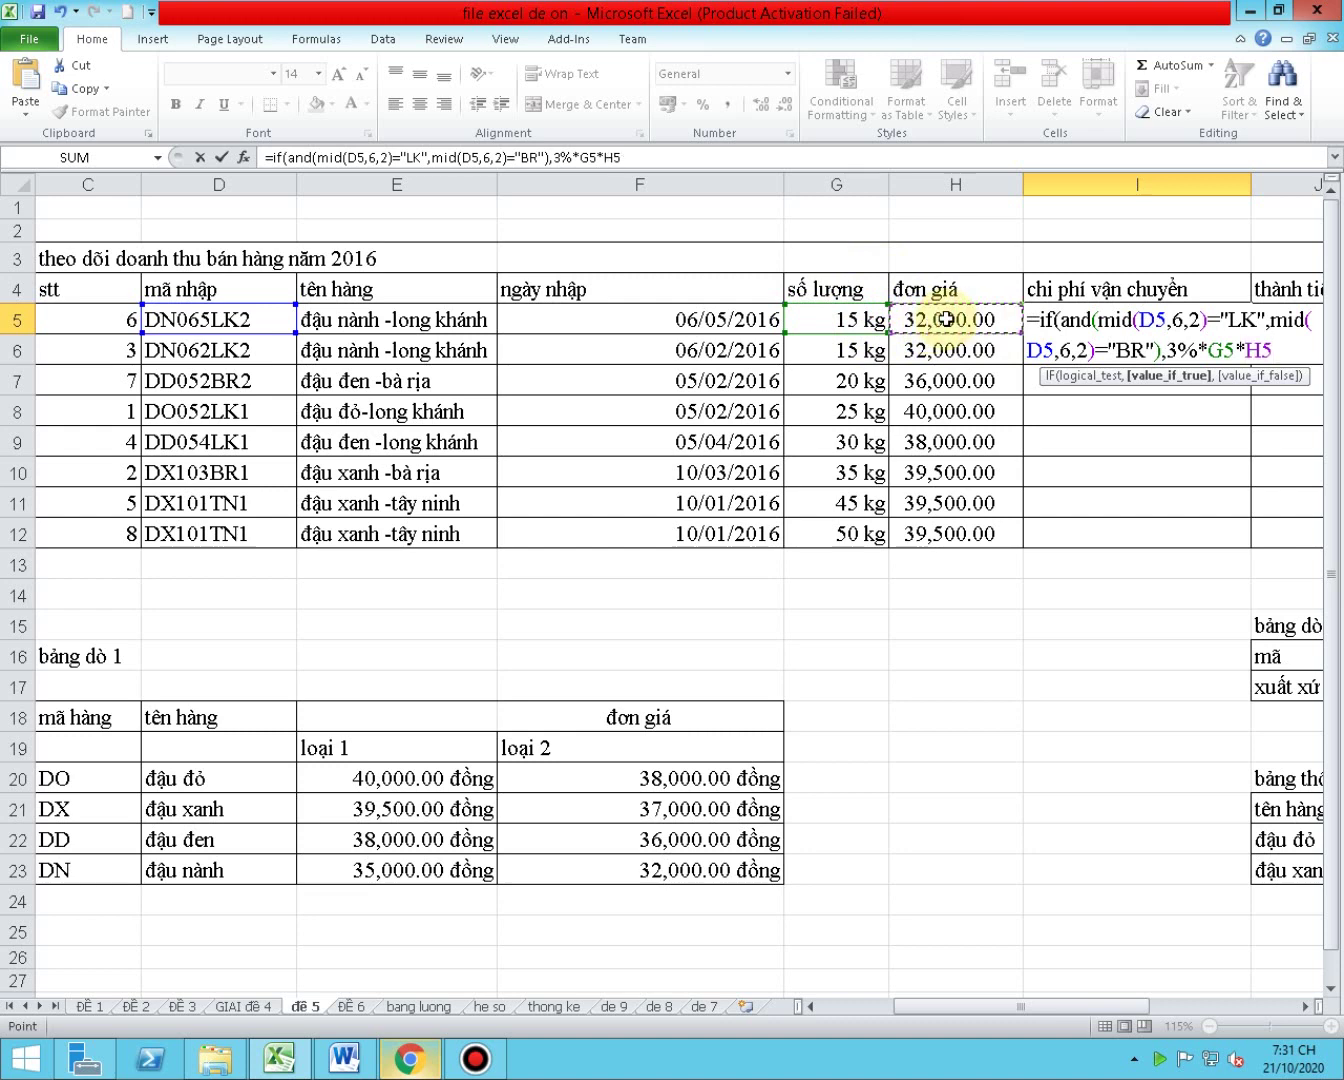
{"action": "type", "text": ","}
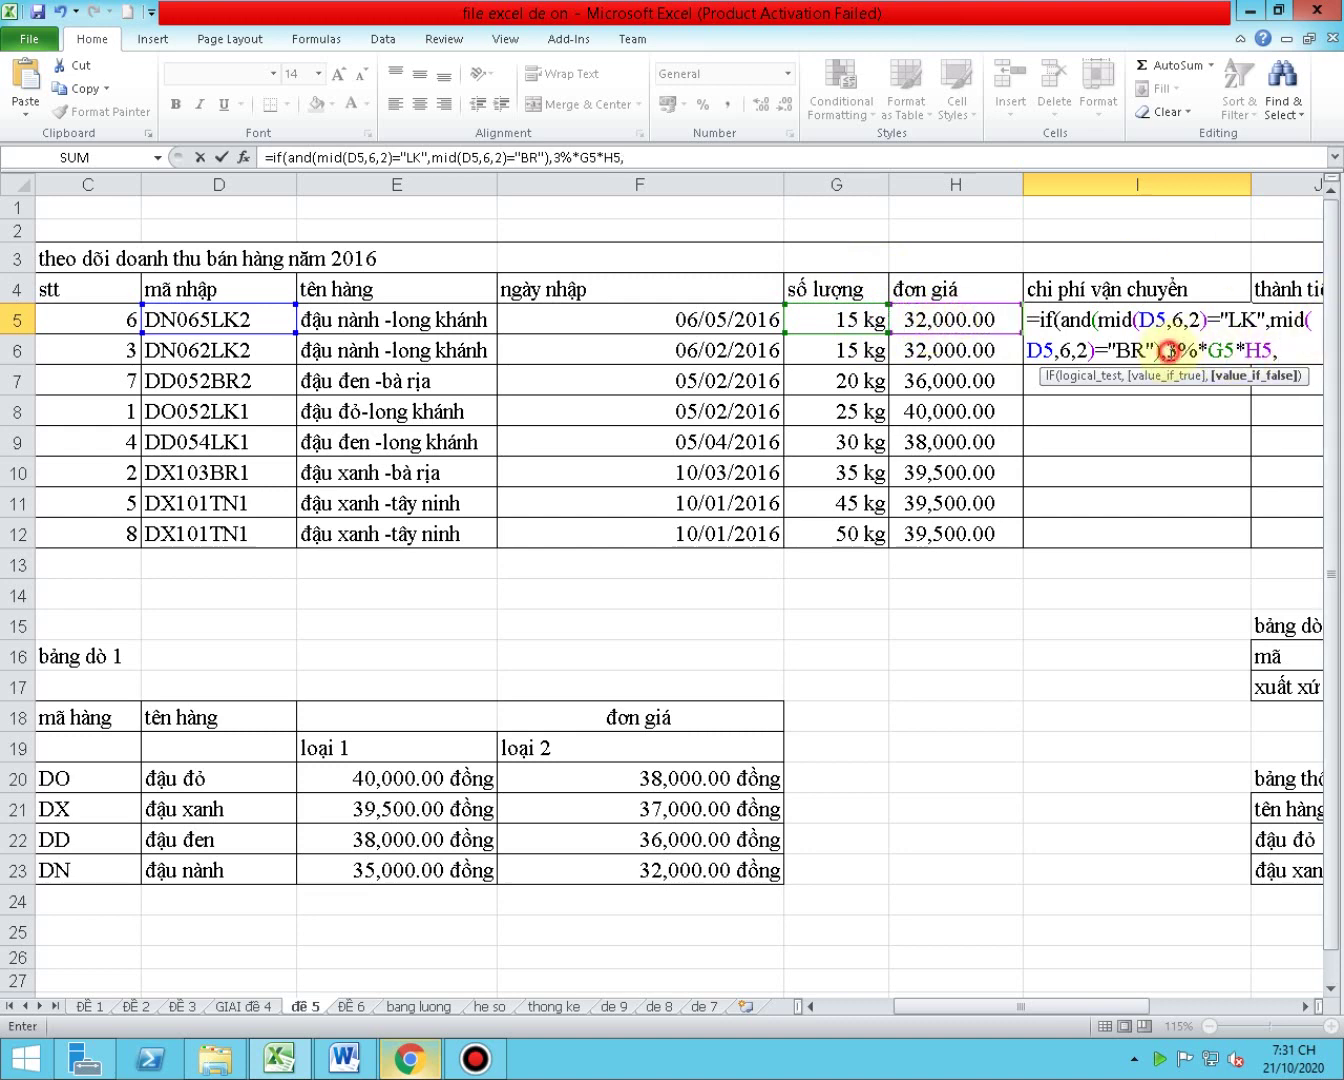
- Reuse the cost expression as the false result with the rate changed to 4%
{"action": "left_click_drag", "start_coordinate": [1168, 350], "coordinate": [1275, 349]}
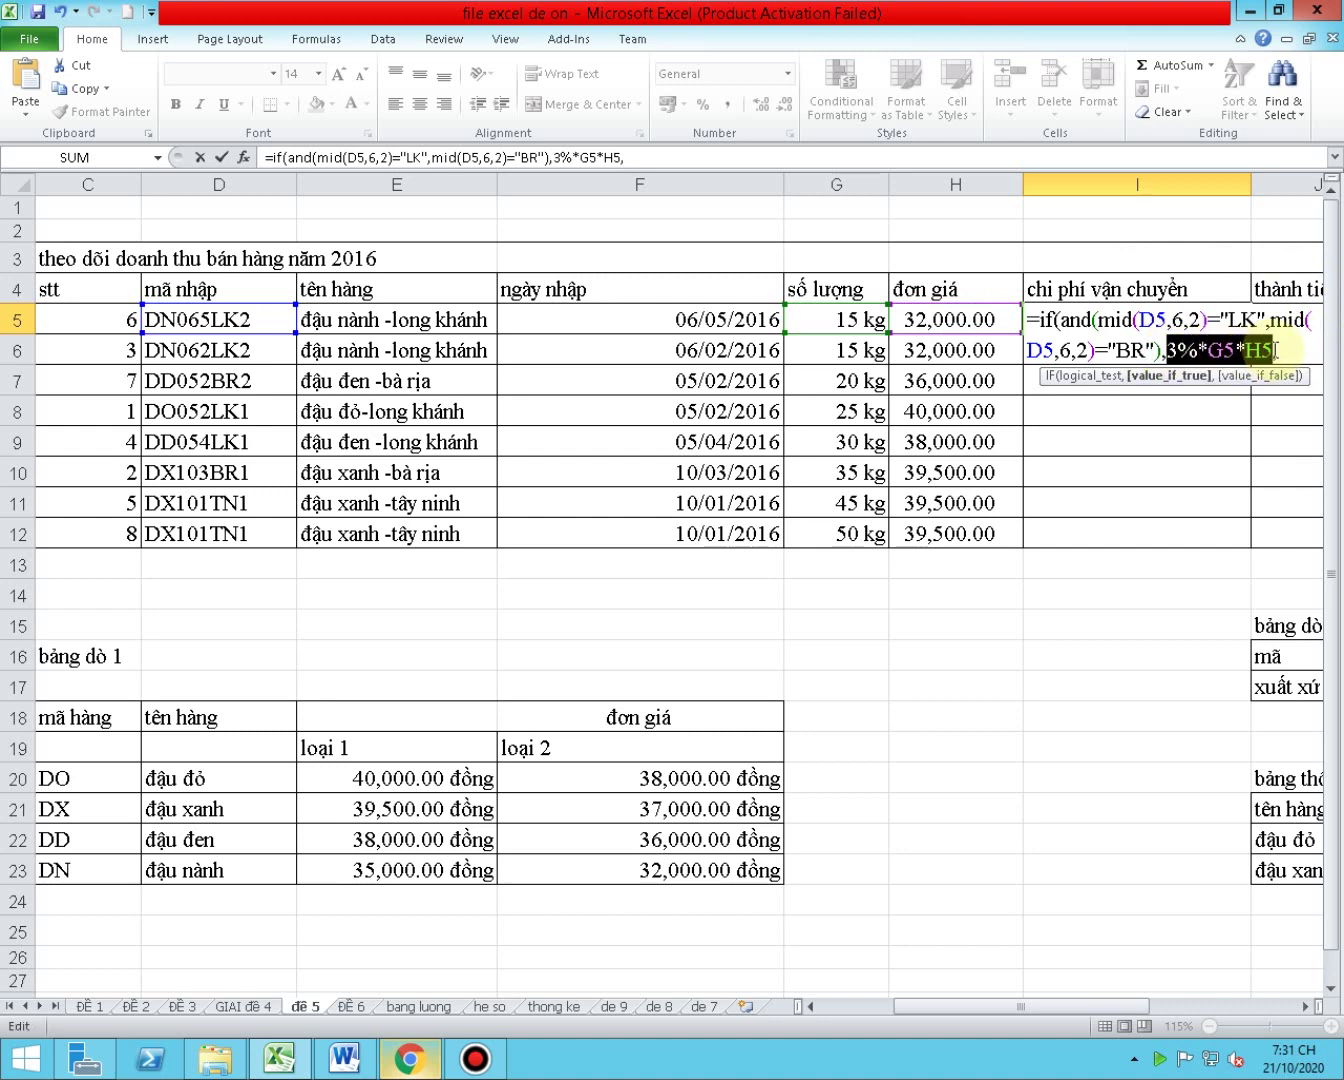
{"action": "left_click", "coordinate": [1310, 347]}
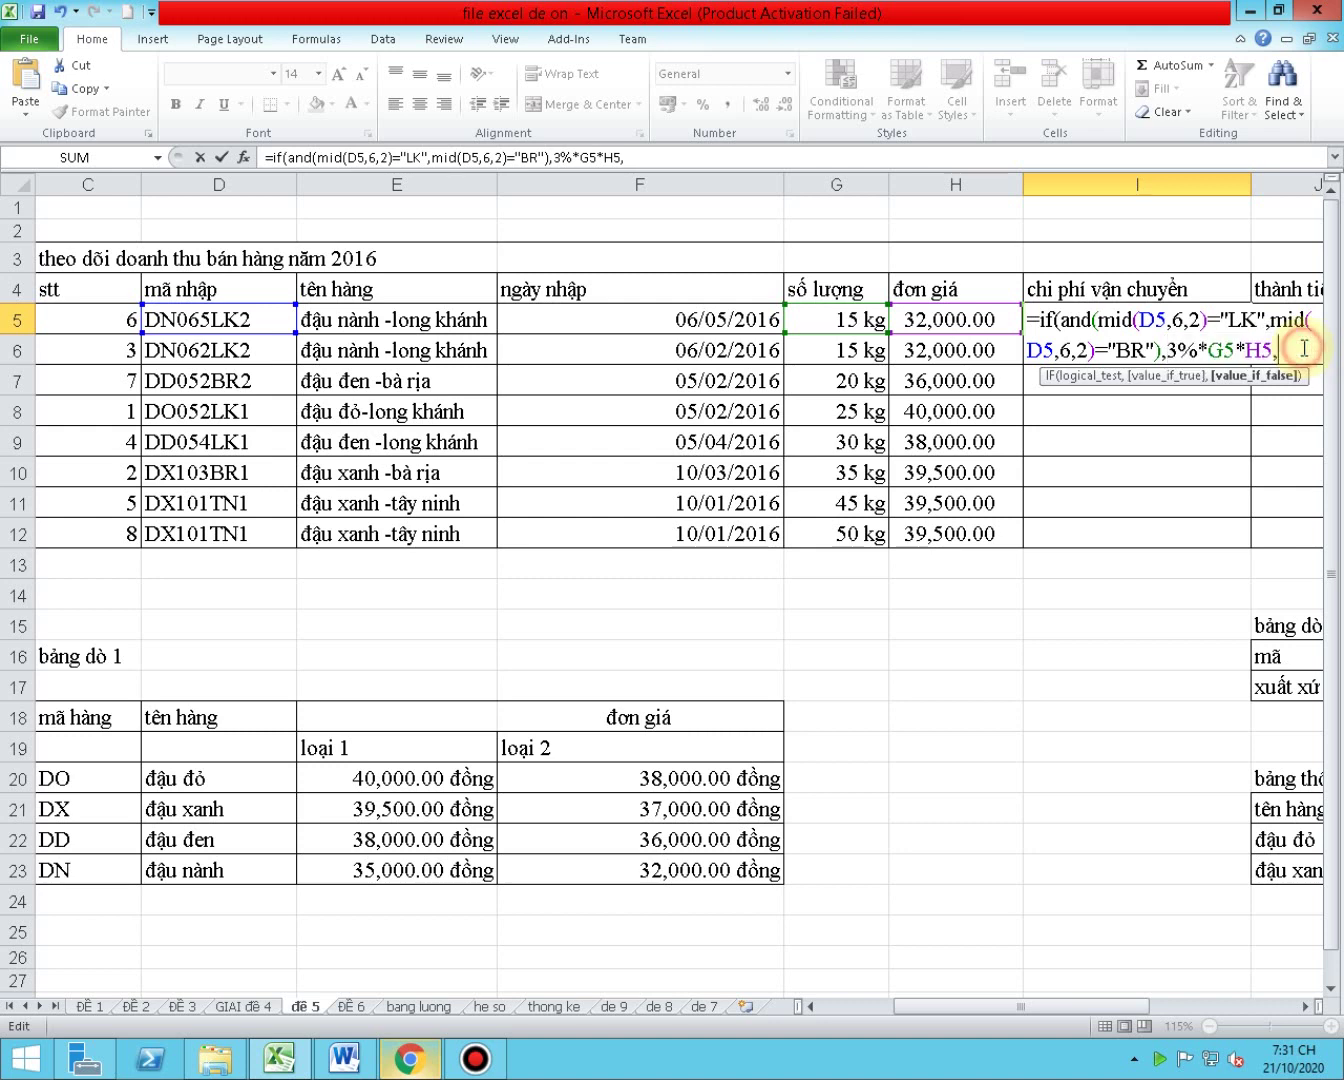
{"action": "key", "text": "ctrl+v"}
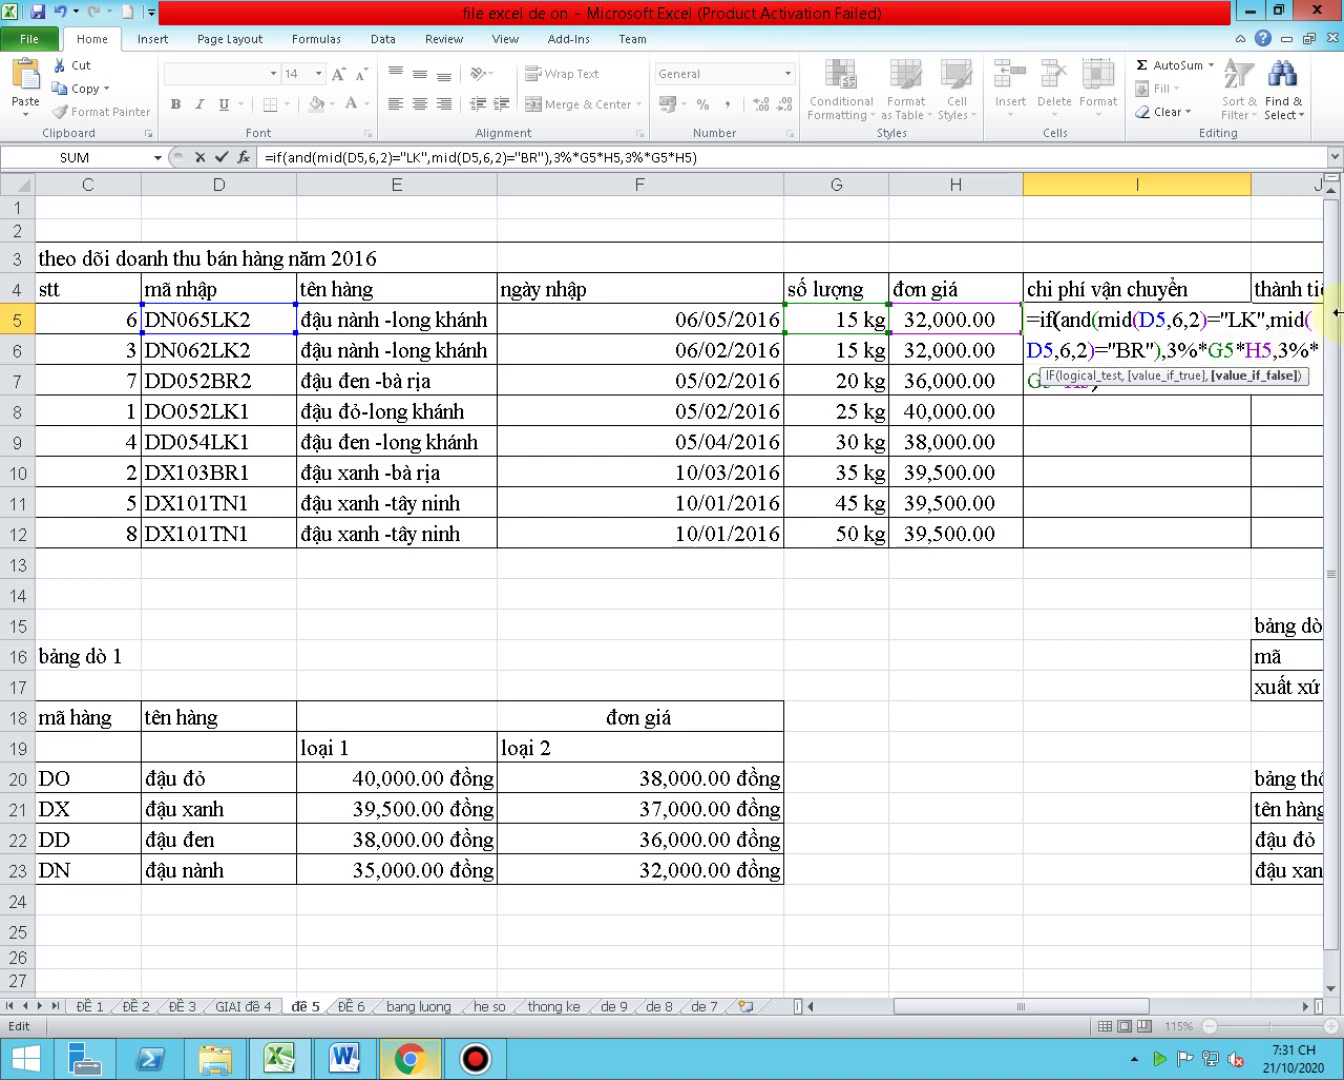
{"action": "left_click", "coordinate": [1292, 348]}
{"action": "key", "text": "BackSpace"}
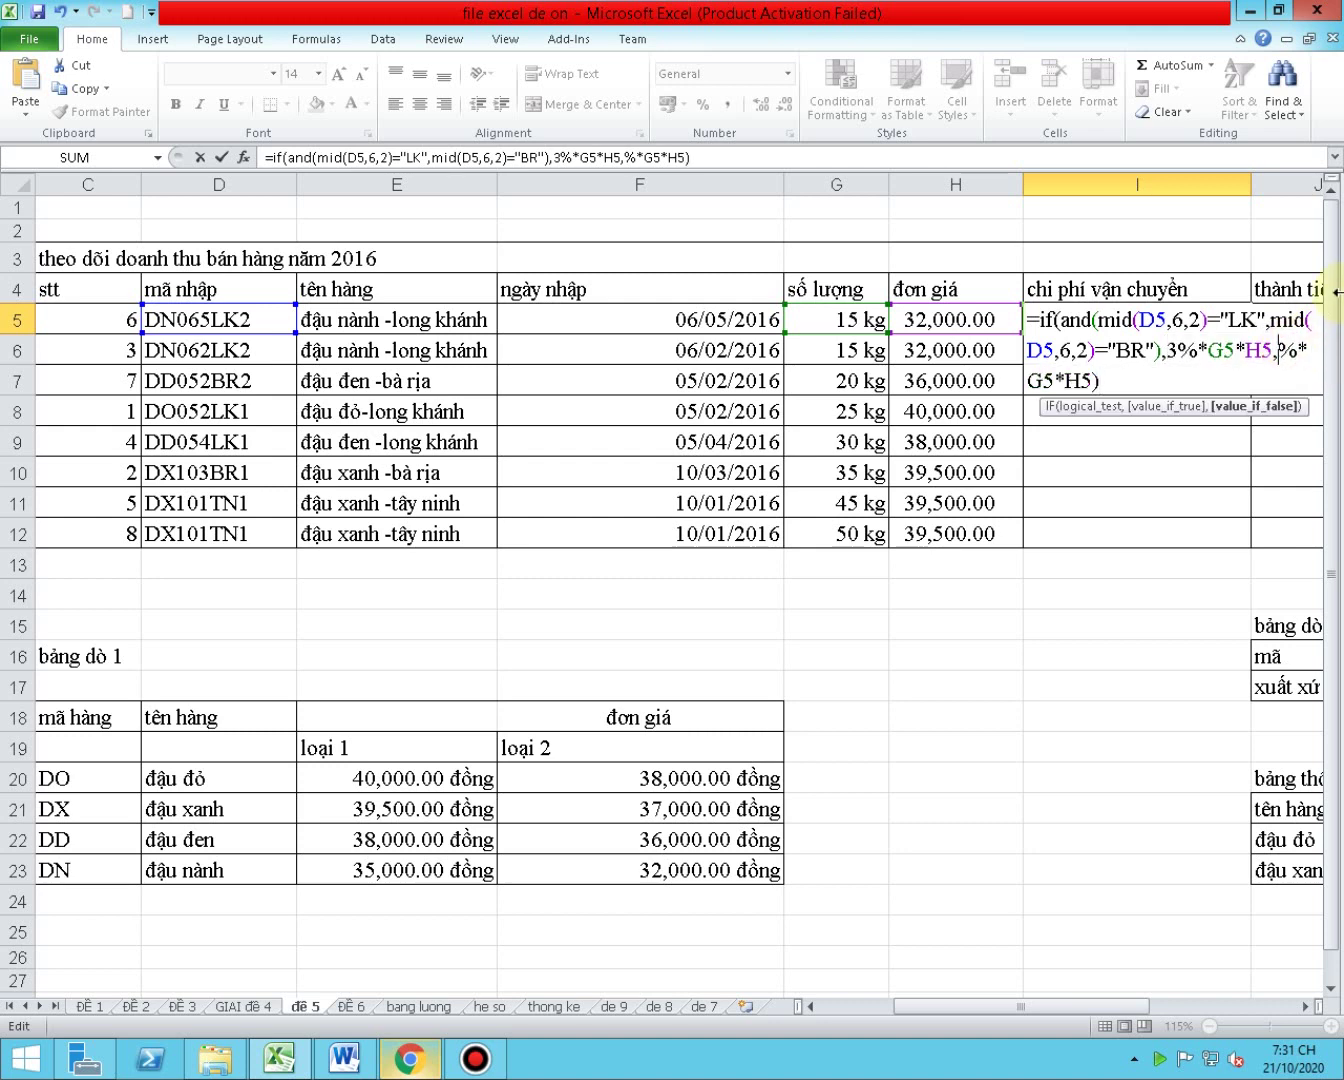
{"action": "type", "text": "4"}
{"action": "key", "text": "Return"}
{"action": "key", "text": "Up"}
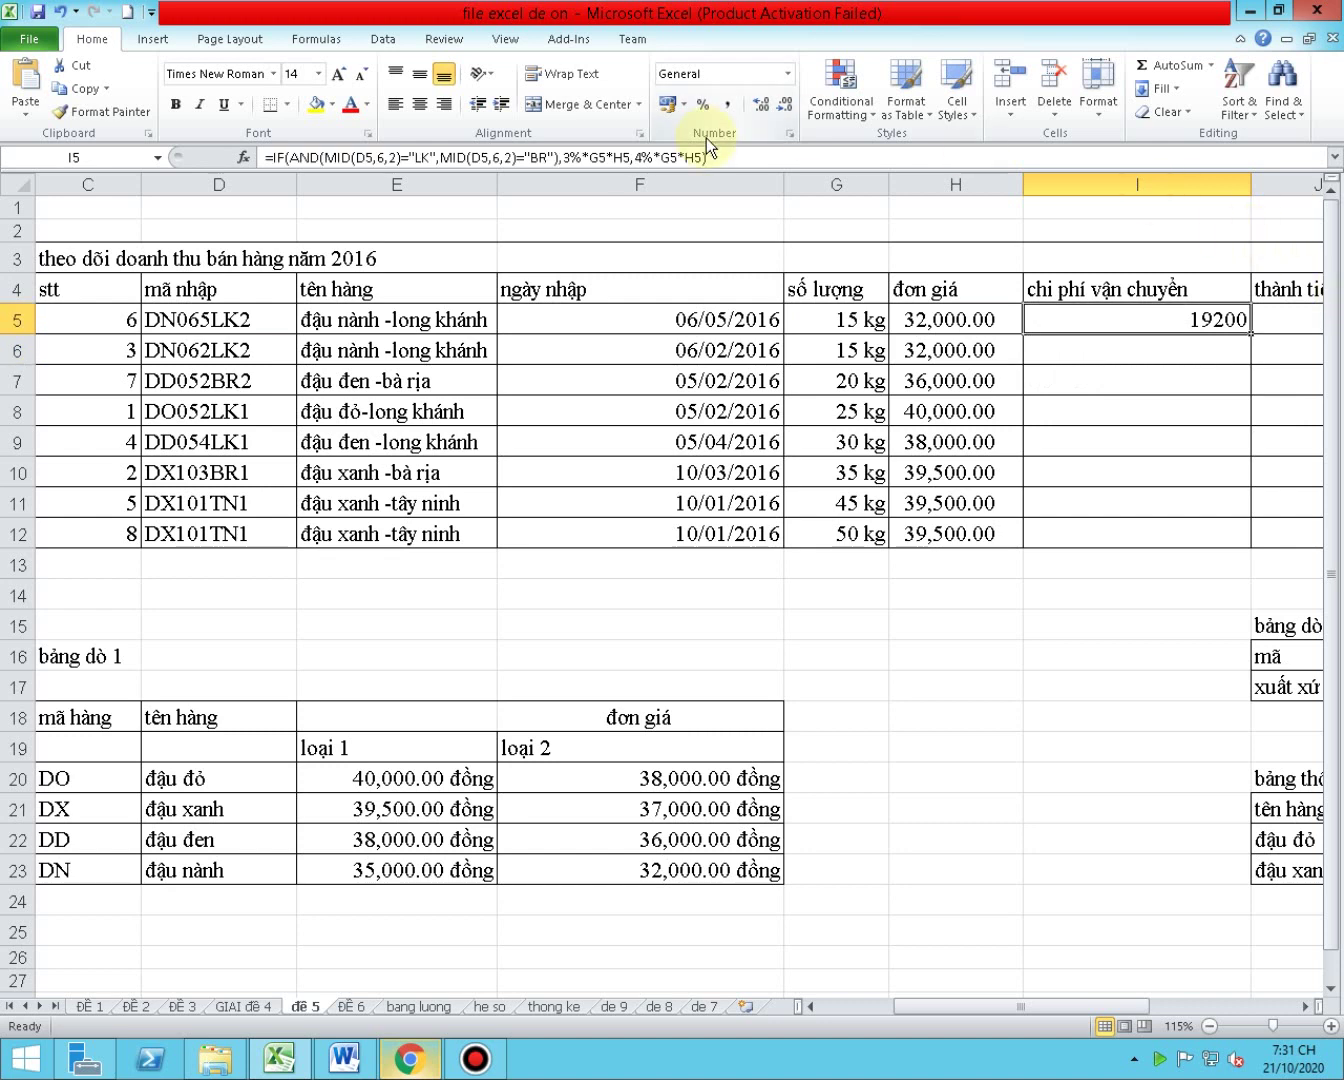
- Fill the shipping formula from I5 down to I12 and narrow column I
{"action": "left_click_drag", "start_coordinate": [661, 158], "coordinate": [729, 156]}
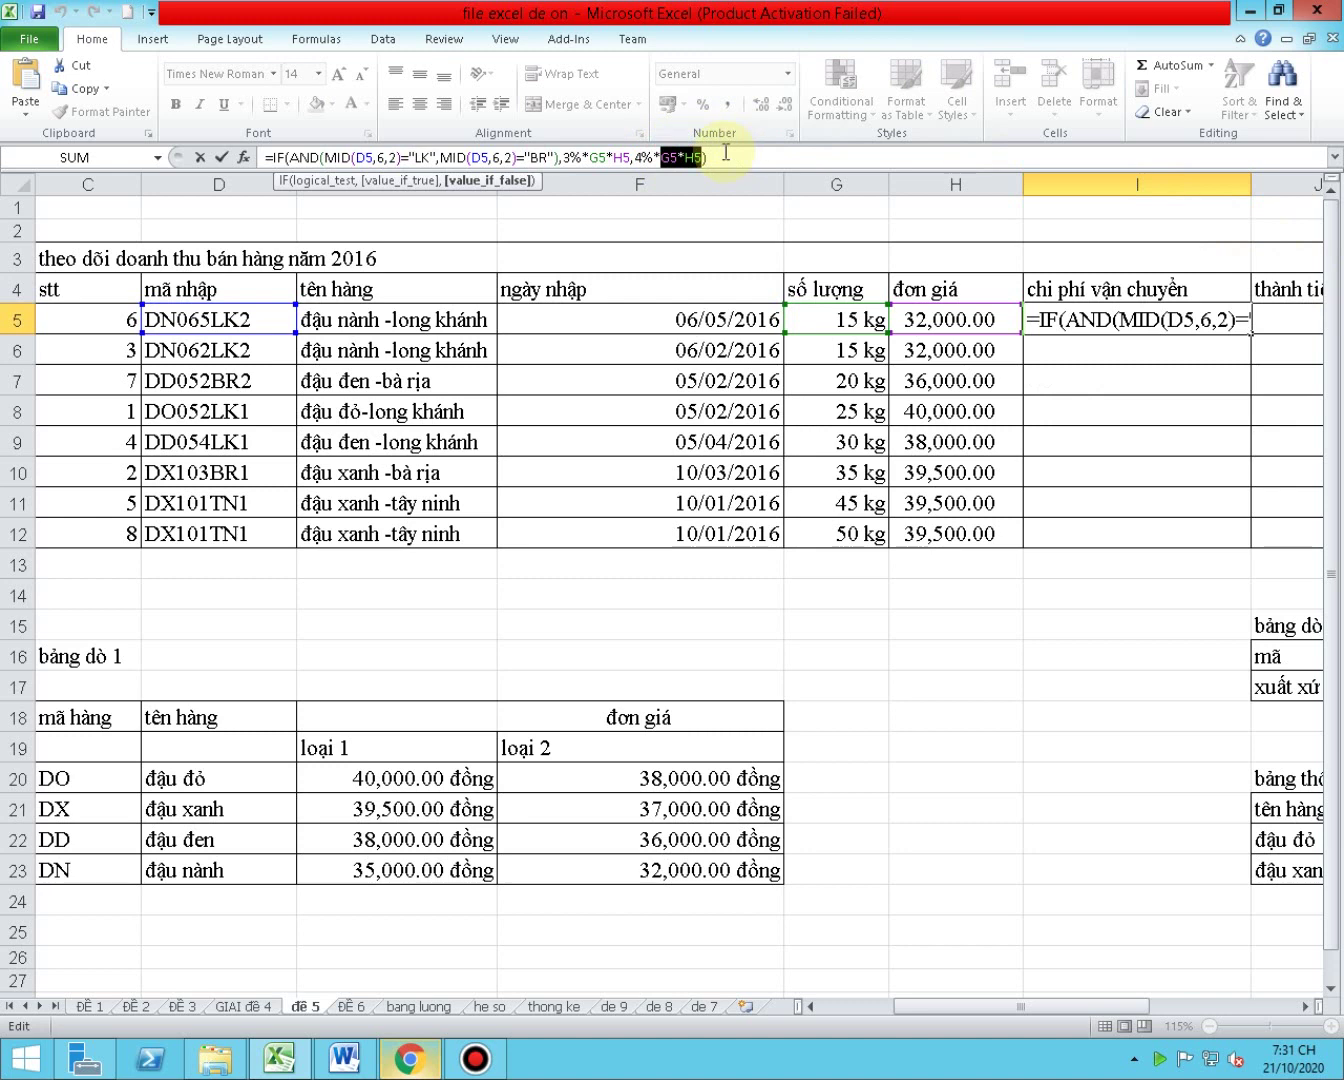
{"action": "key", "text": "Return"}
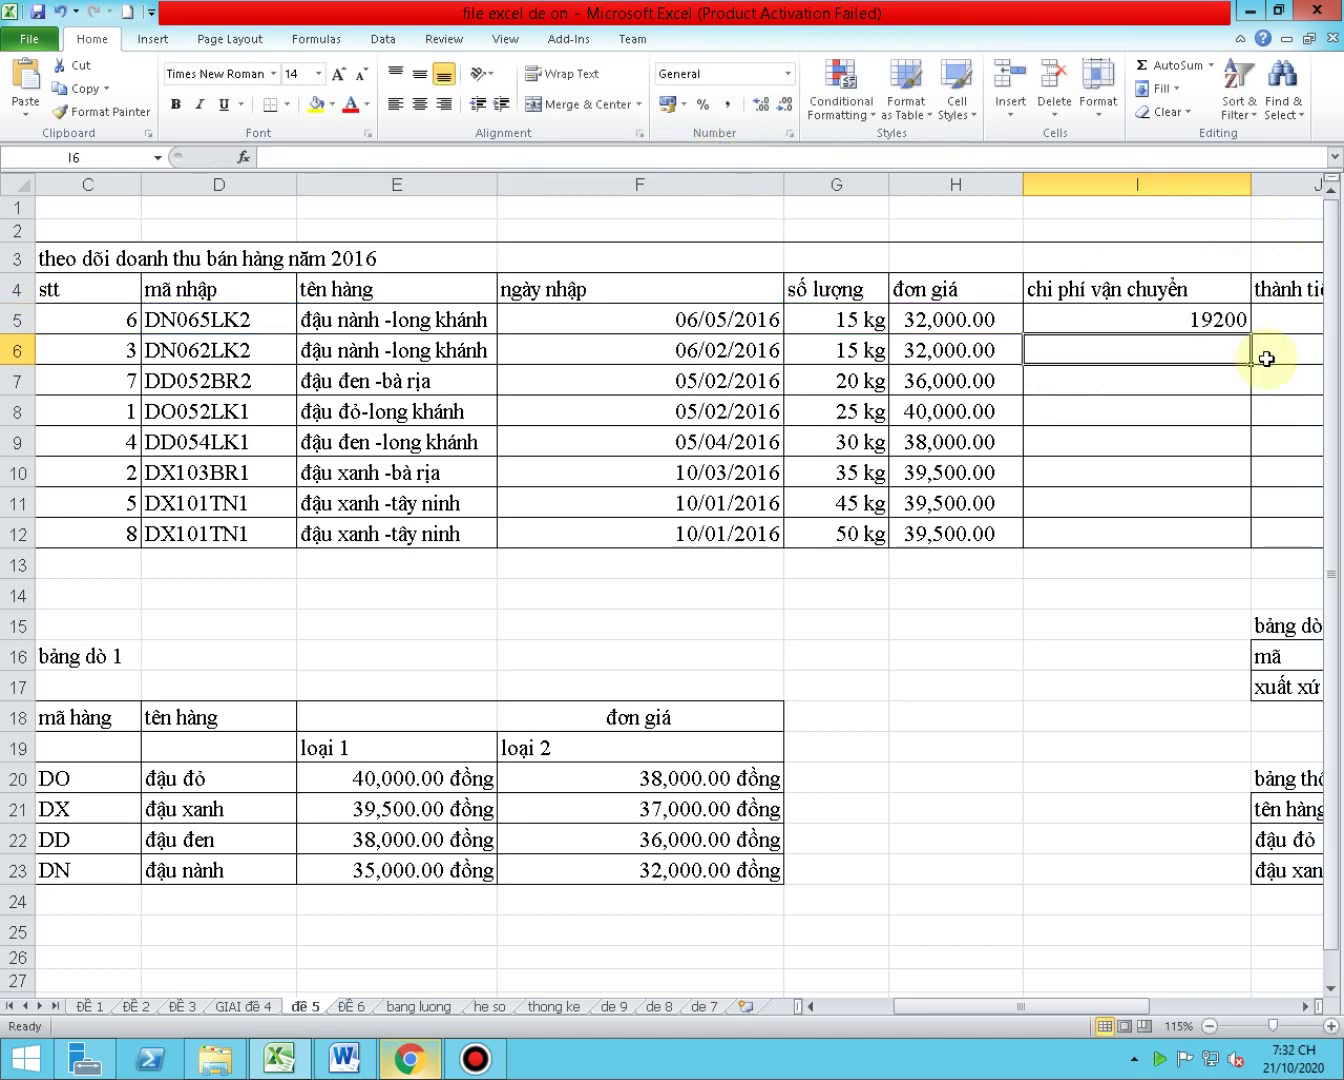
{"action": "left_click", "coordinate": [1228, 330]}
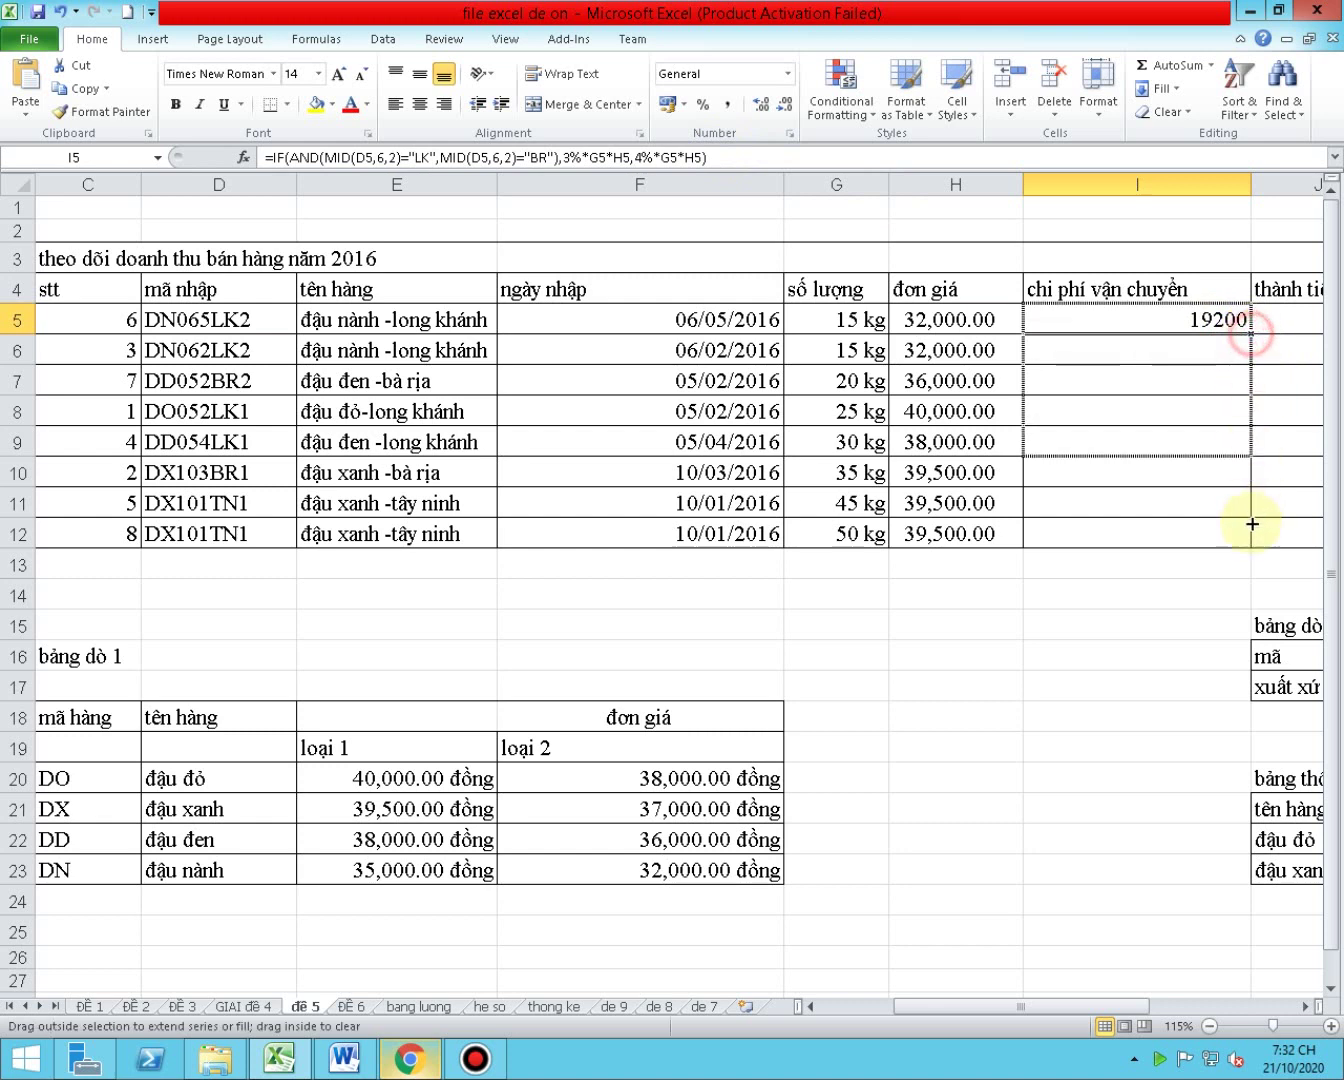
{"action": "left_click_drag", "start_coordinate": [1250, 335], "coordinate": [1250, 545]}
{"action": "left_click_drag", "start_coordinate": [1251, 186], "coordinate": [1127, 190]}
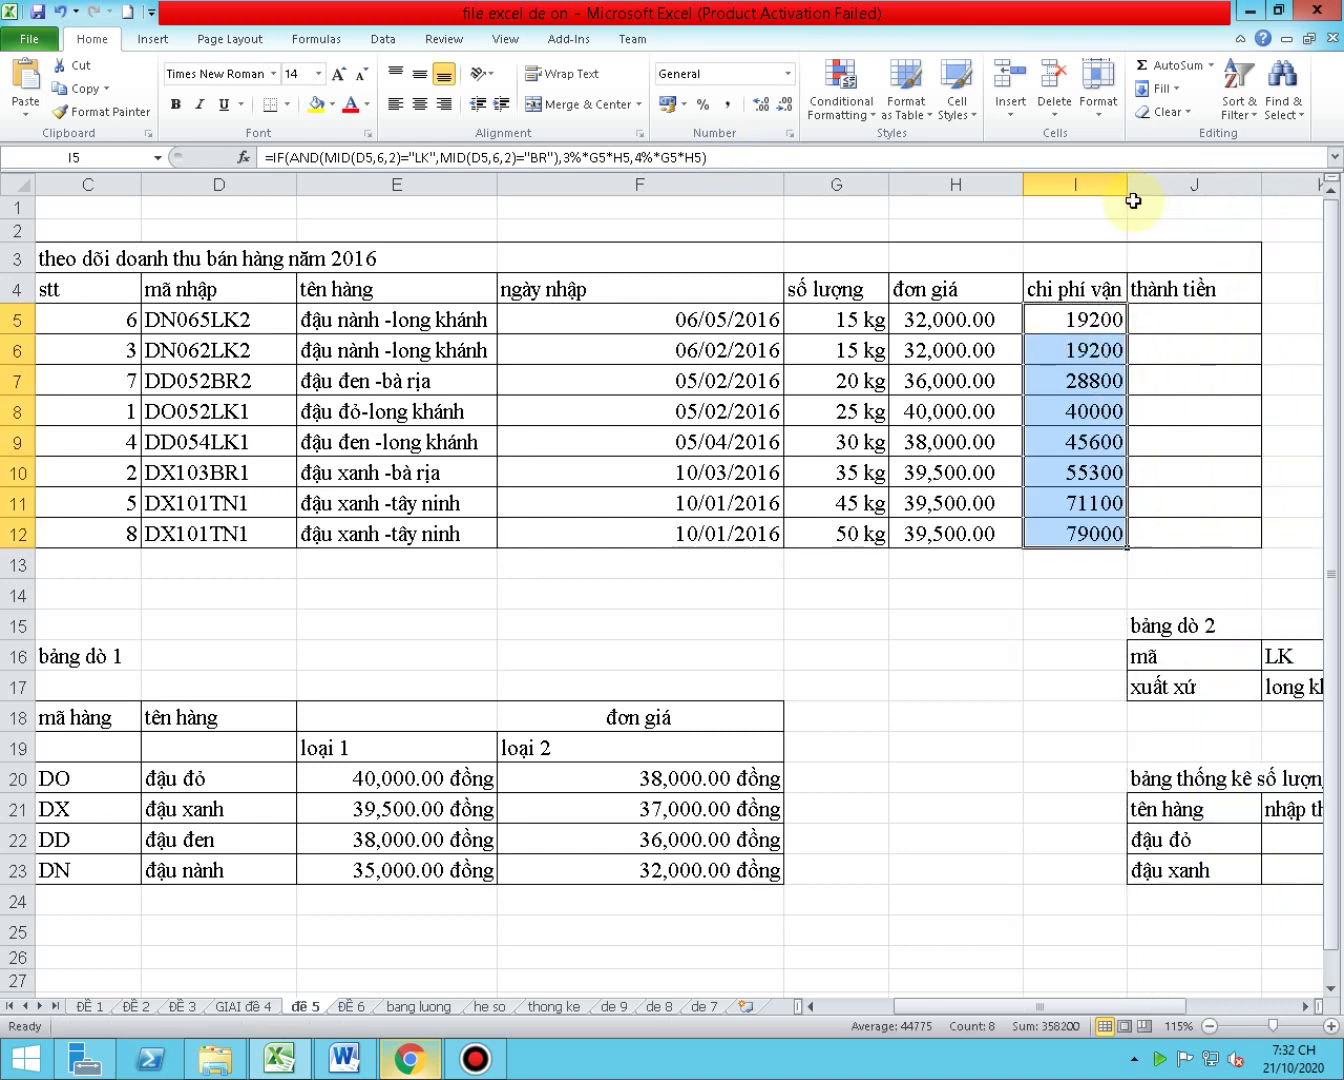
- Make the header row taller and wrap the header titles across C4:J4
{"action": "left_click_drag", "start_coordinate": [20, 305], "coordinate": [20, 354]}
{"action": "left_click_drag", "start_coordinate": [134, 313], "coordinate": [1200, 325]}
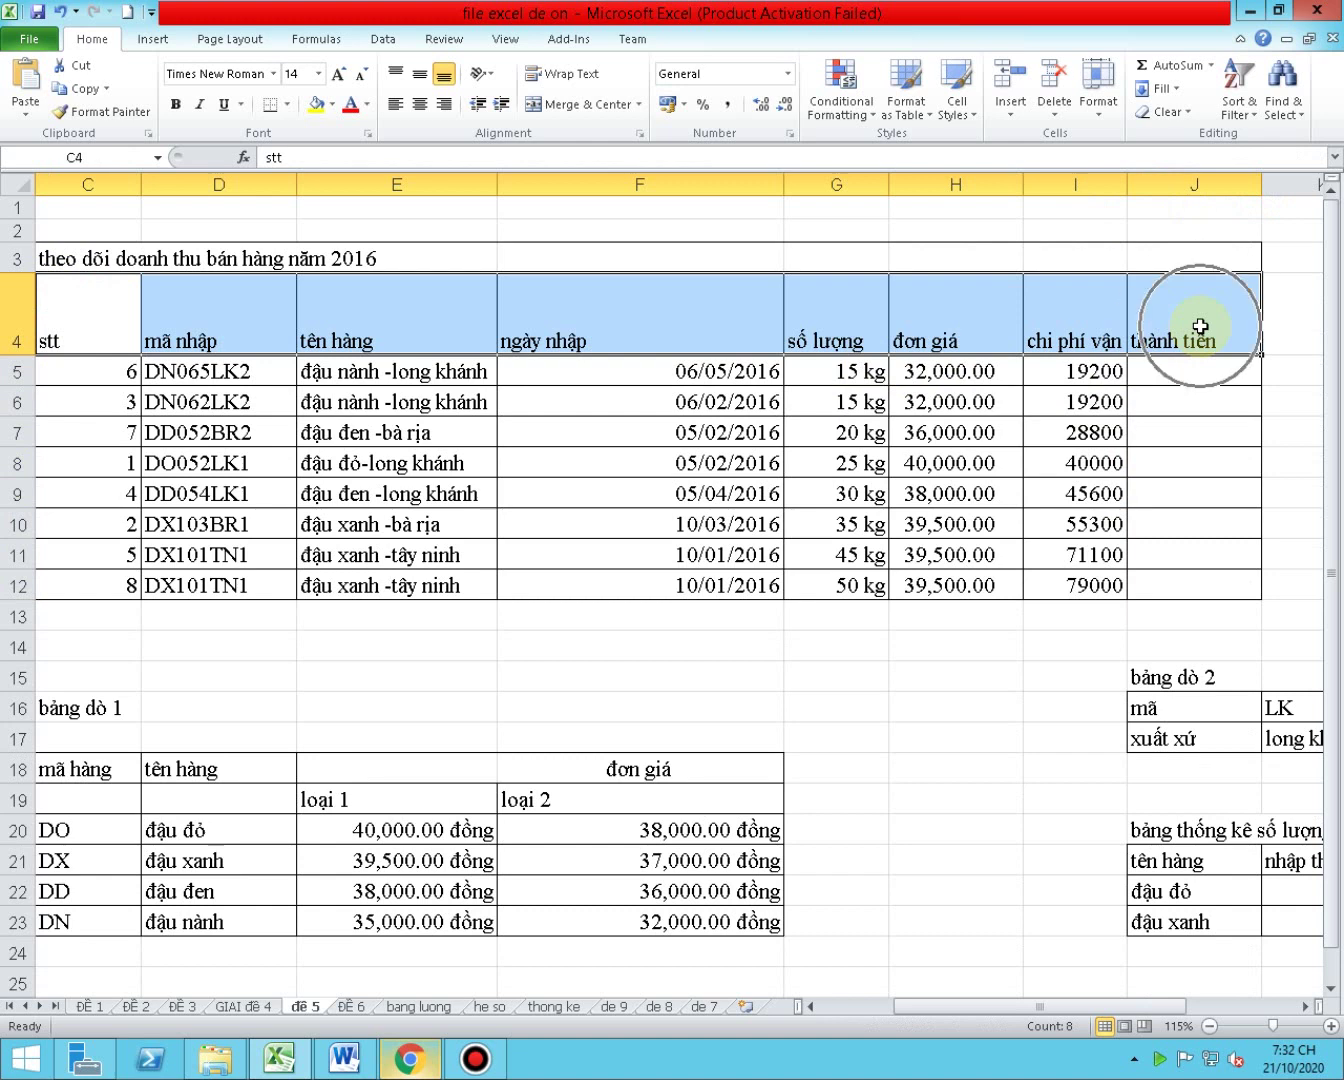
{"action": "left_click", "coordinate": [578, 78]}
{"action": "left_click", "coordinate": [578, 79]}
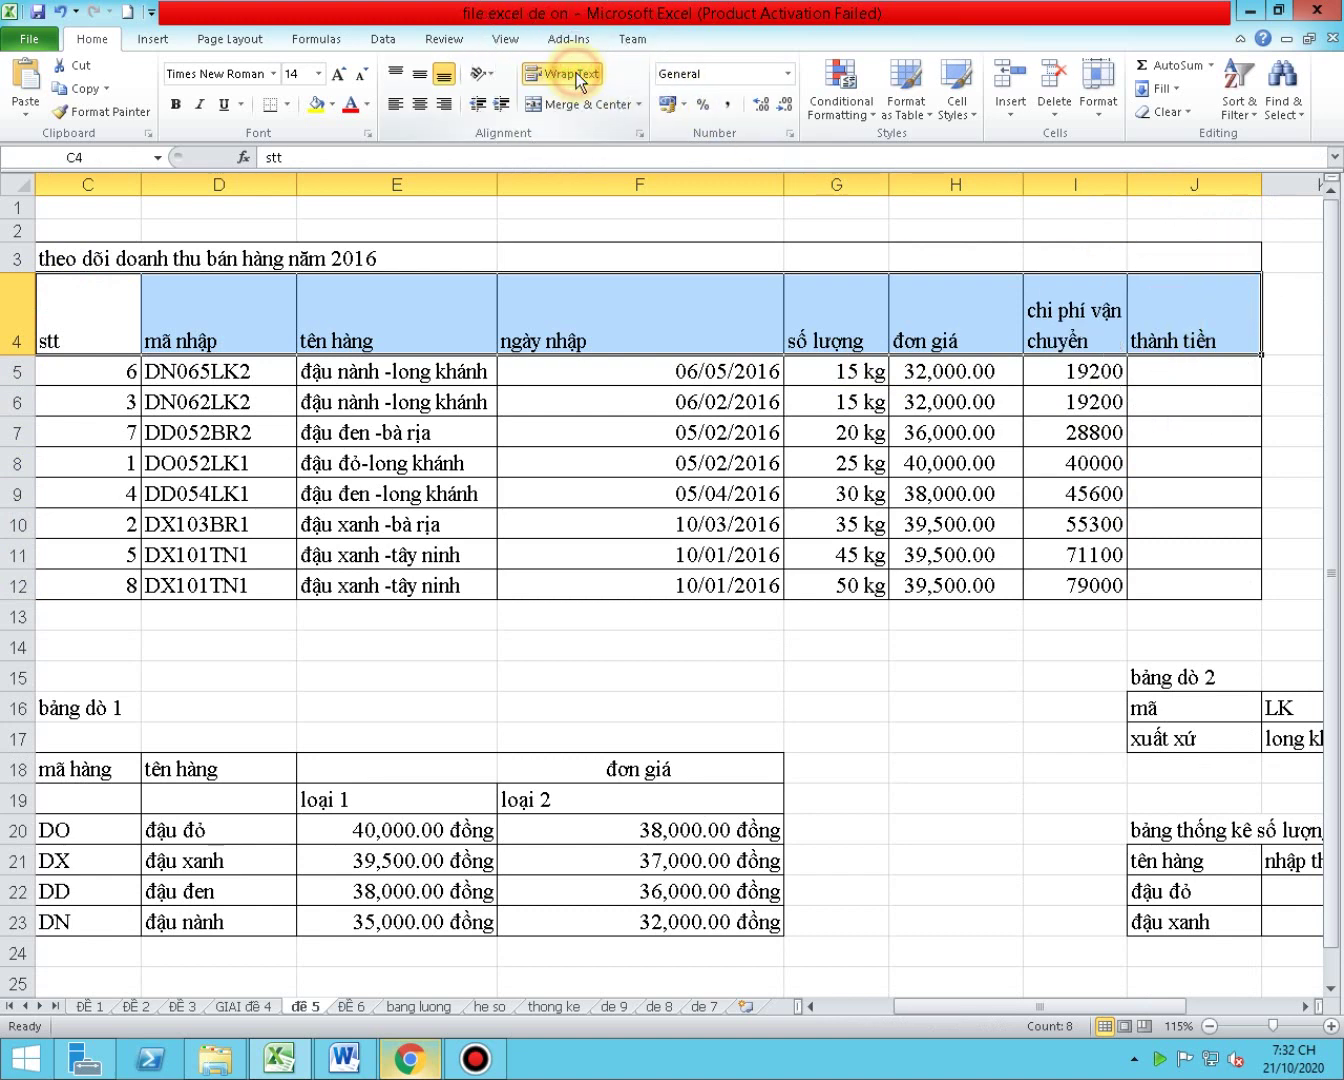
- Autofit the date column, centre the headers vertically and horizontally, and narrow the unit price column
{"action": "double_click", "coordinate": [784, 184]}
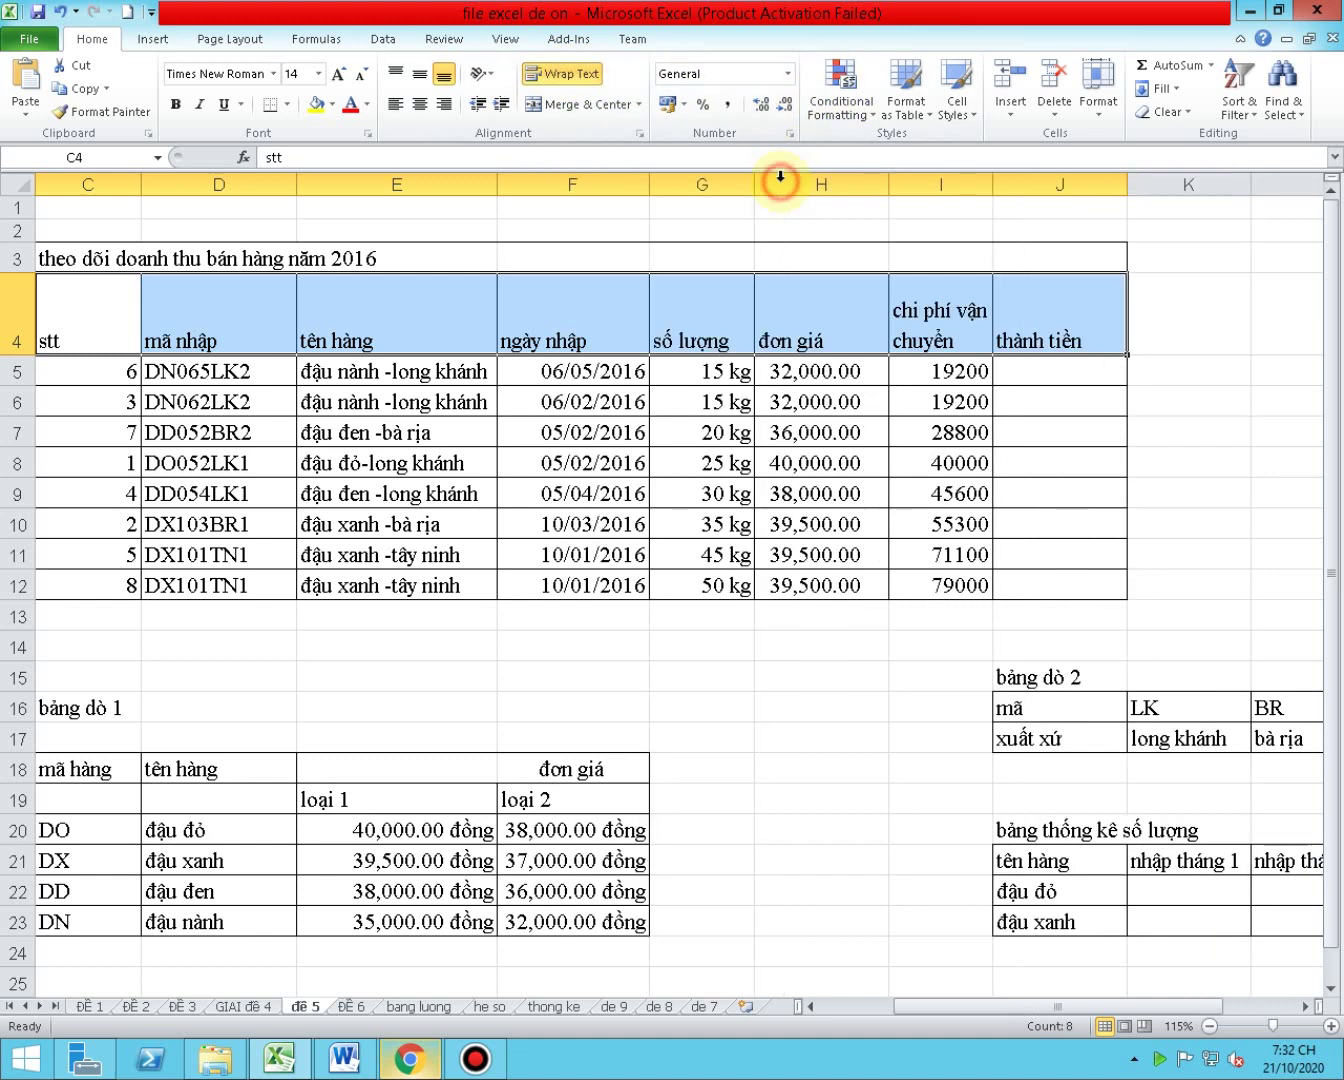
{"action": "left_click", "coordinate": [420, 73]}
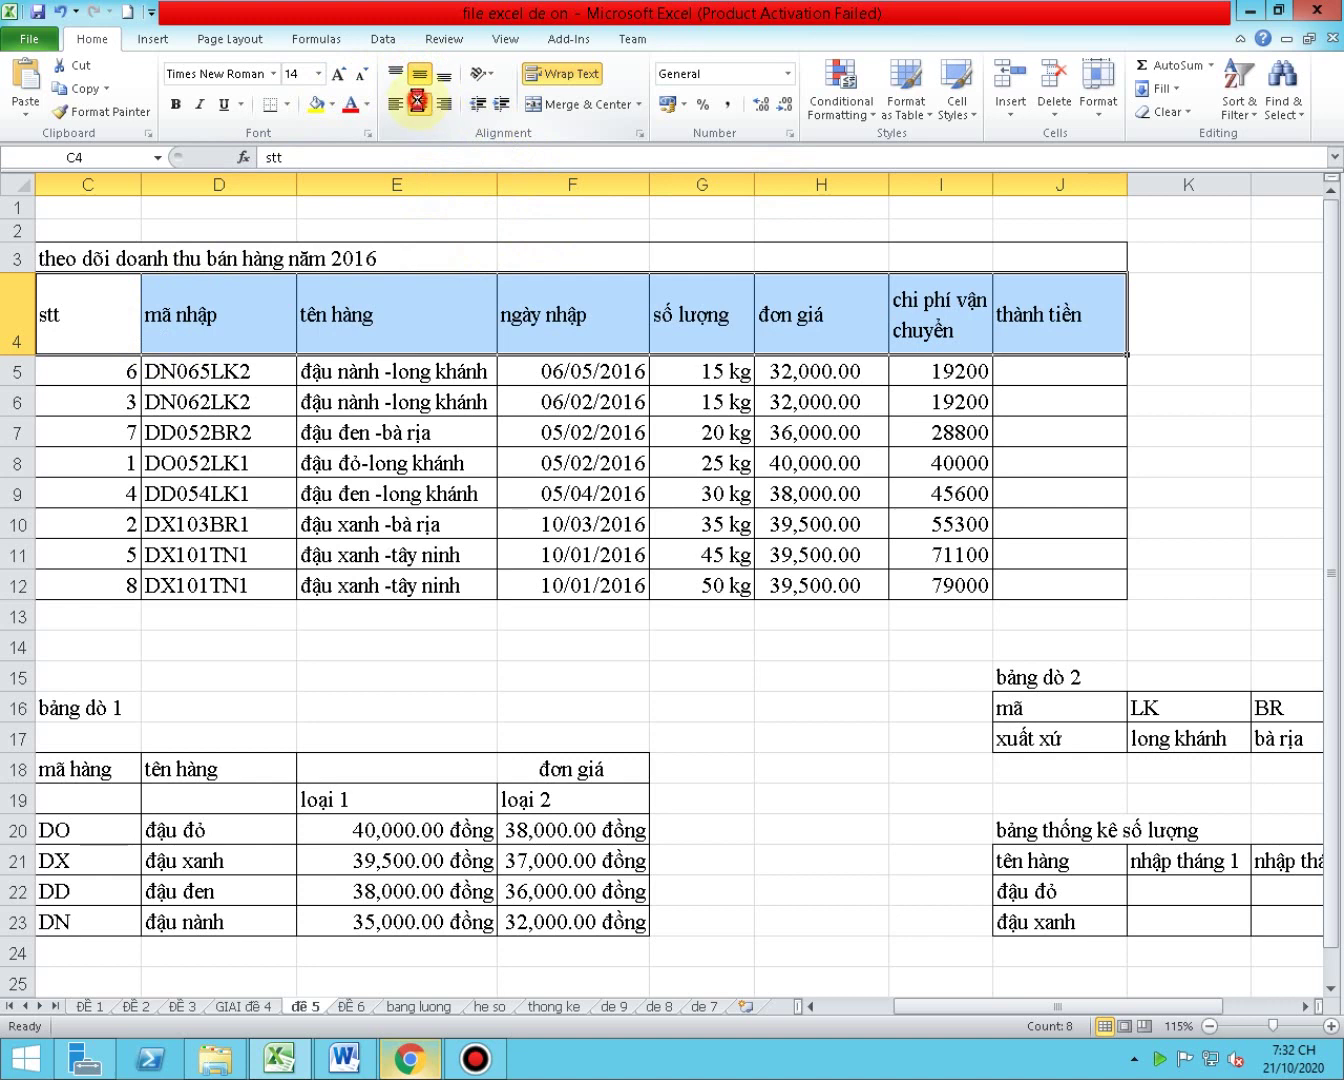
{"action": "left_click", "coordinate": [420, 104]}
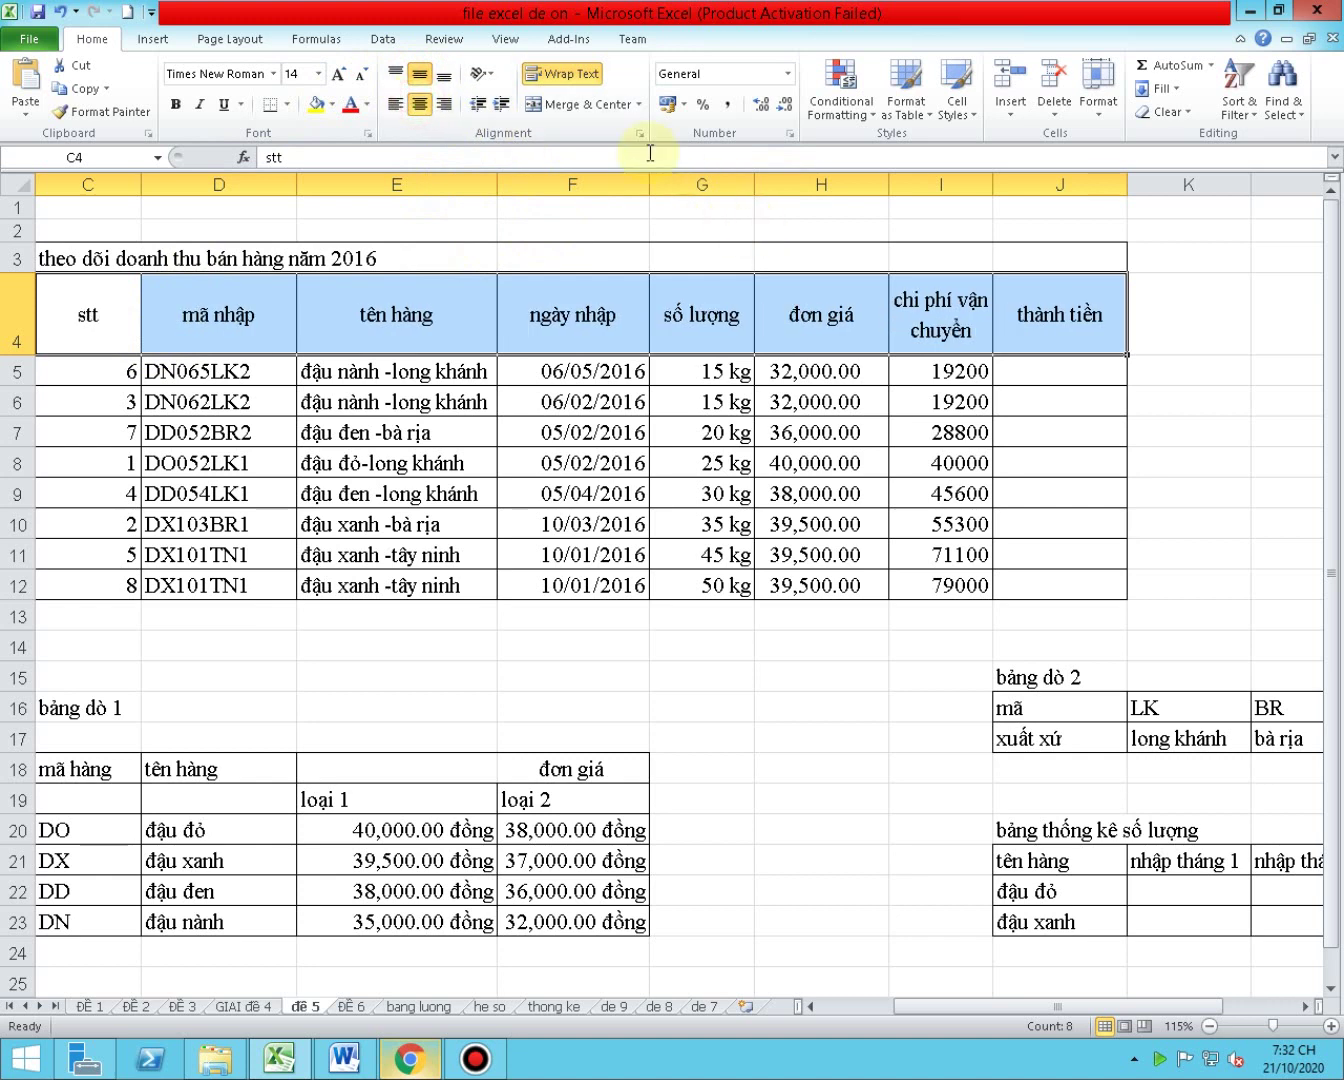
{"action": "left_click", "coordinate": [577, 80]}
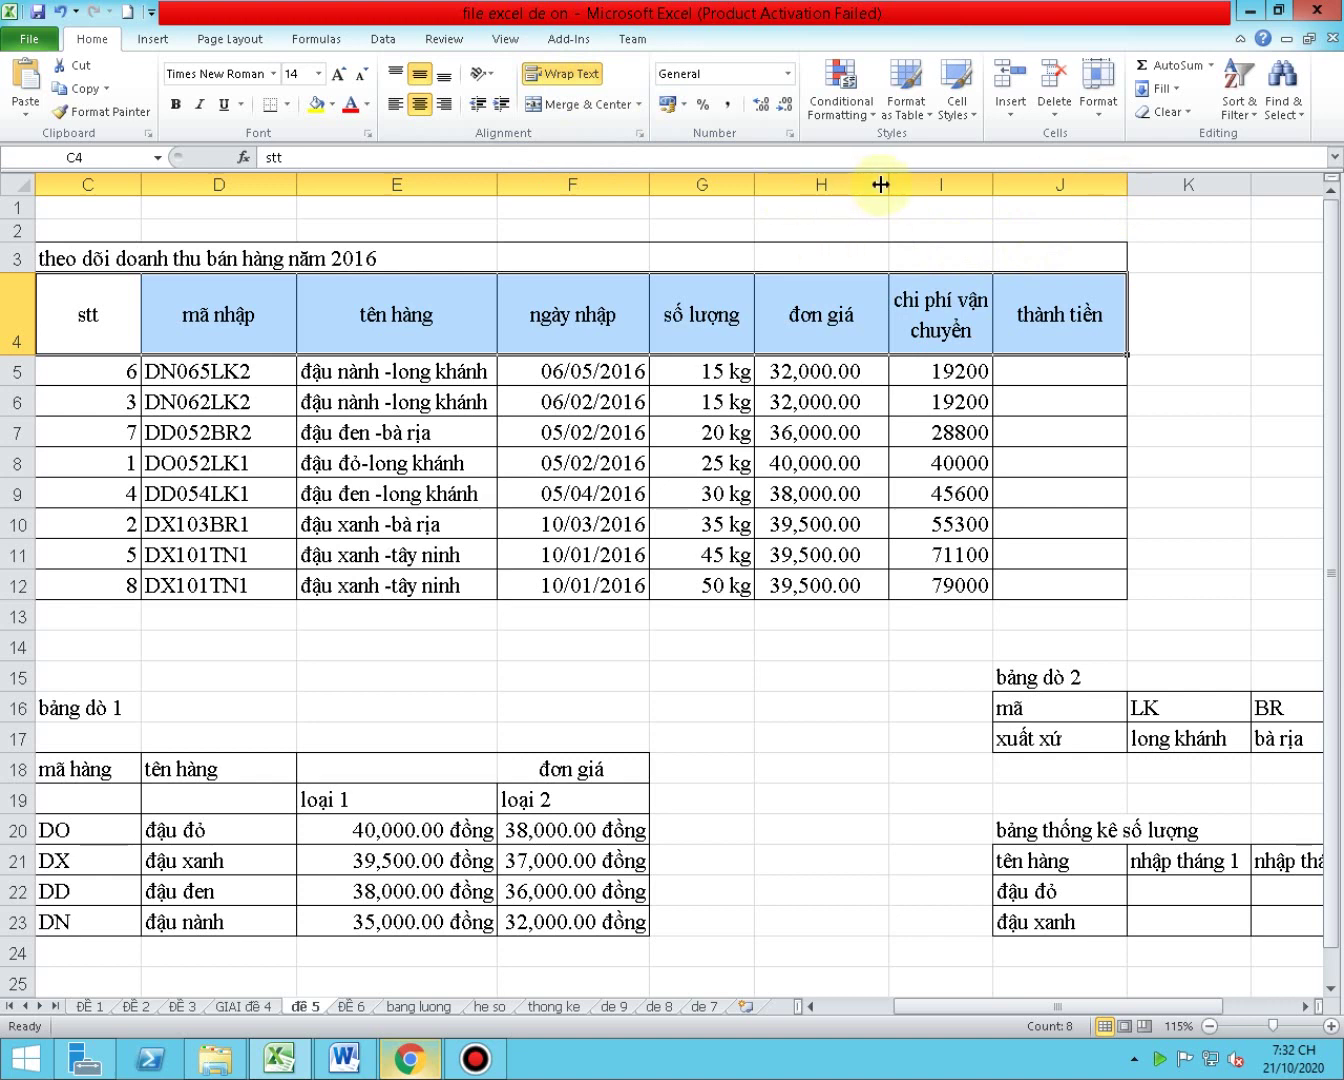
{"action": "mouse_move", "coordinate": [889, 185]}
{"action": "left_mouse_down"}
{"action": "mouse_move", "coordinate": [858, 188]}
{"action": "mouse_move", "coordinate": [889, 188]}
{"action": "left_mouse_up"}
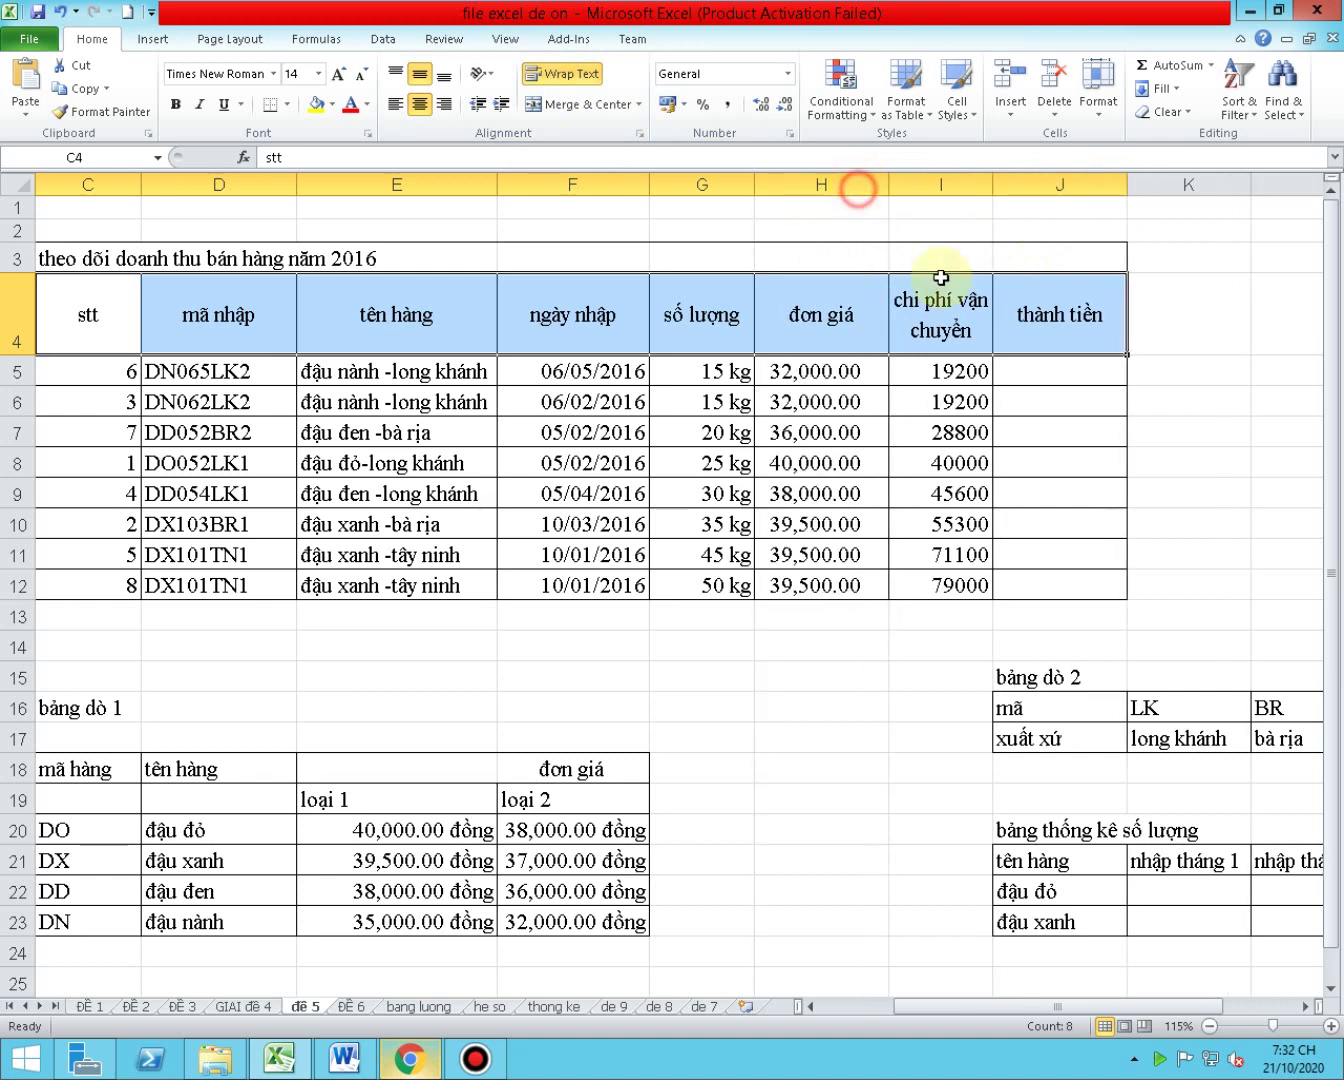
{"action": "left_click", "coordinate": [1023, 370]}
{"action": "left_click", "coordinate": [431, 1042]}
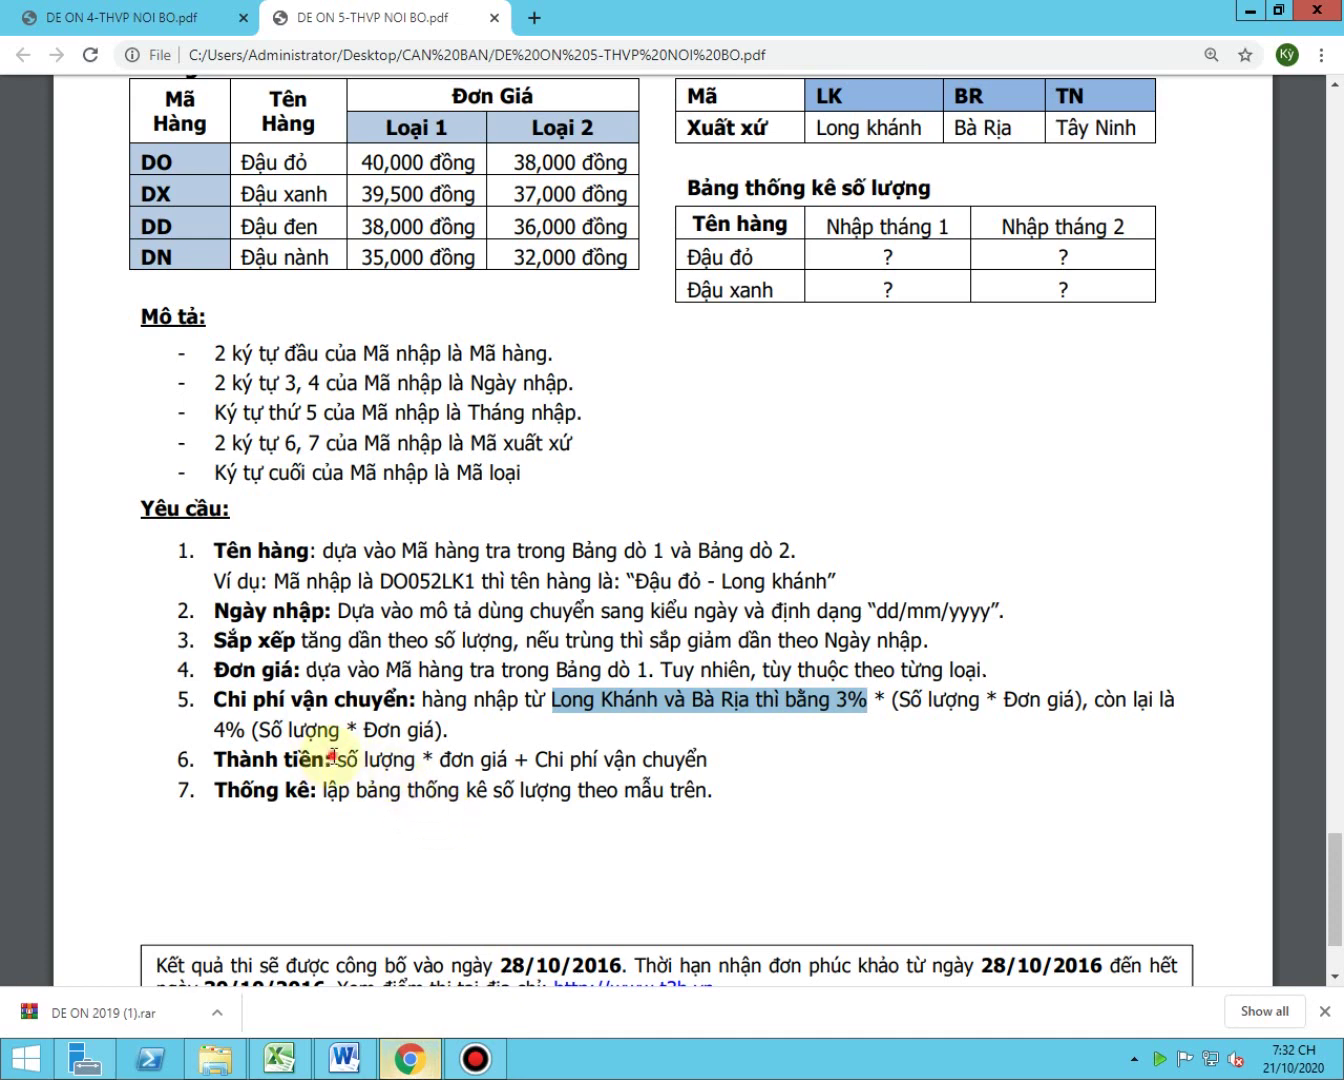
{"action": "left_click_drag", "start_coordinate": [333, 757], "coordinate": [713, 759]}
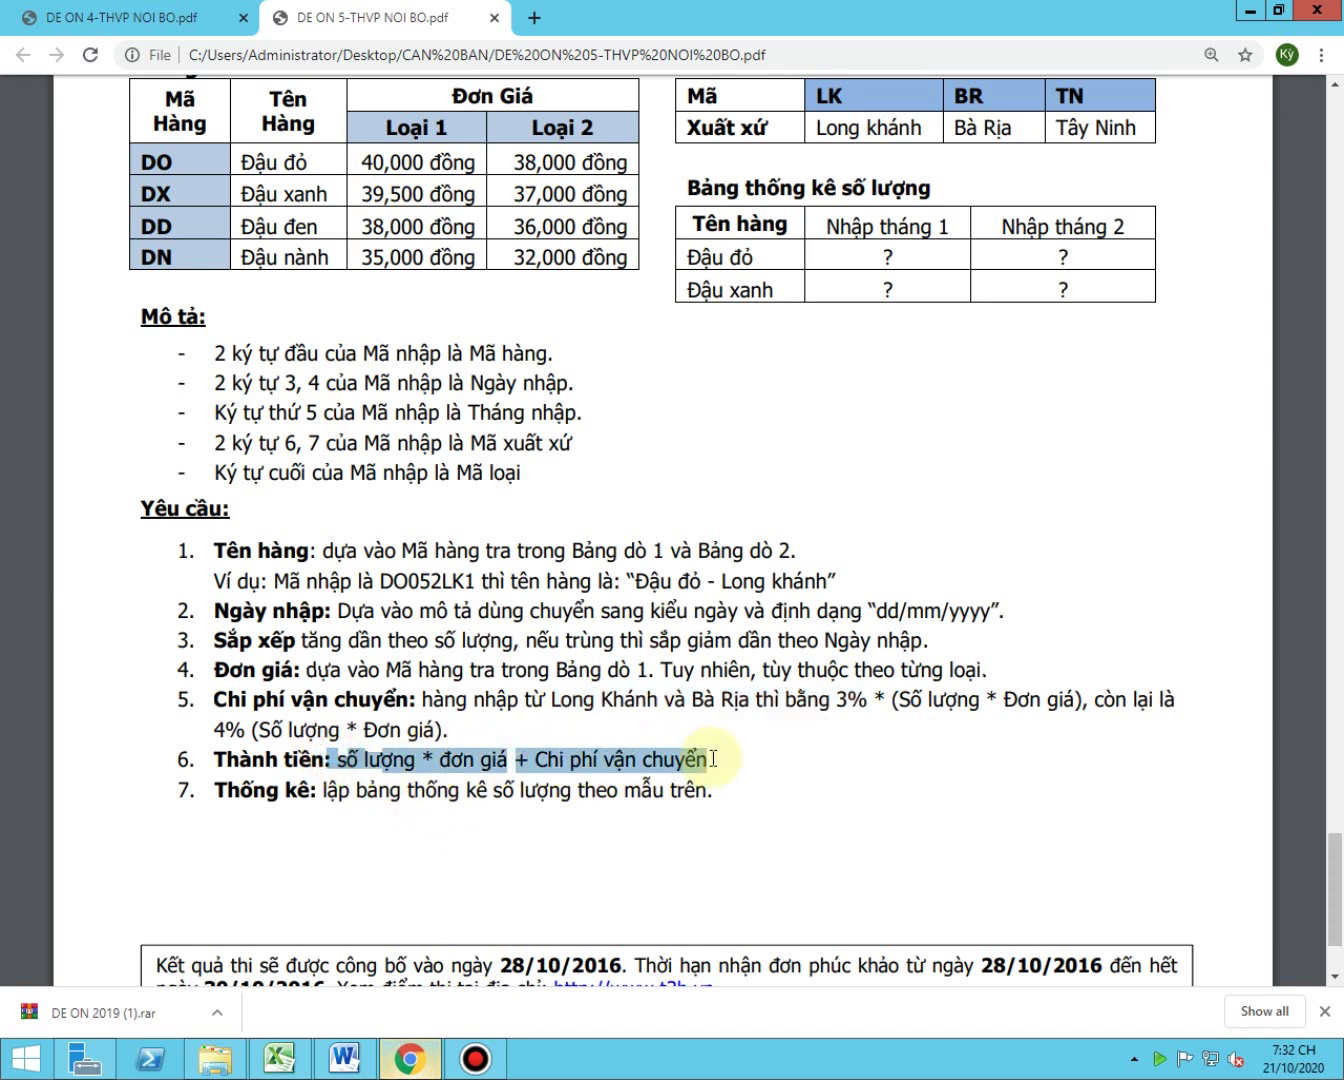
{"action": "mouse_move", "coordinate": [221, 699]}
{"action": "left_mouse_down"}
{"action": "mouse_move", "coordinate": [380, 750]}
{"action": "mouse_move", "coordinate": [346, 759]}
{"action": "mouse_move", "coordinate": [720, 762]}
{"action": "left_mouse_up"}
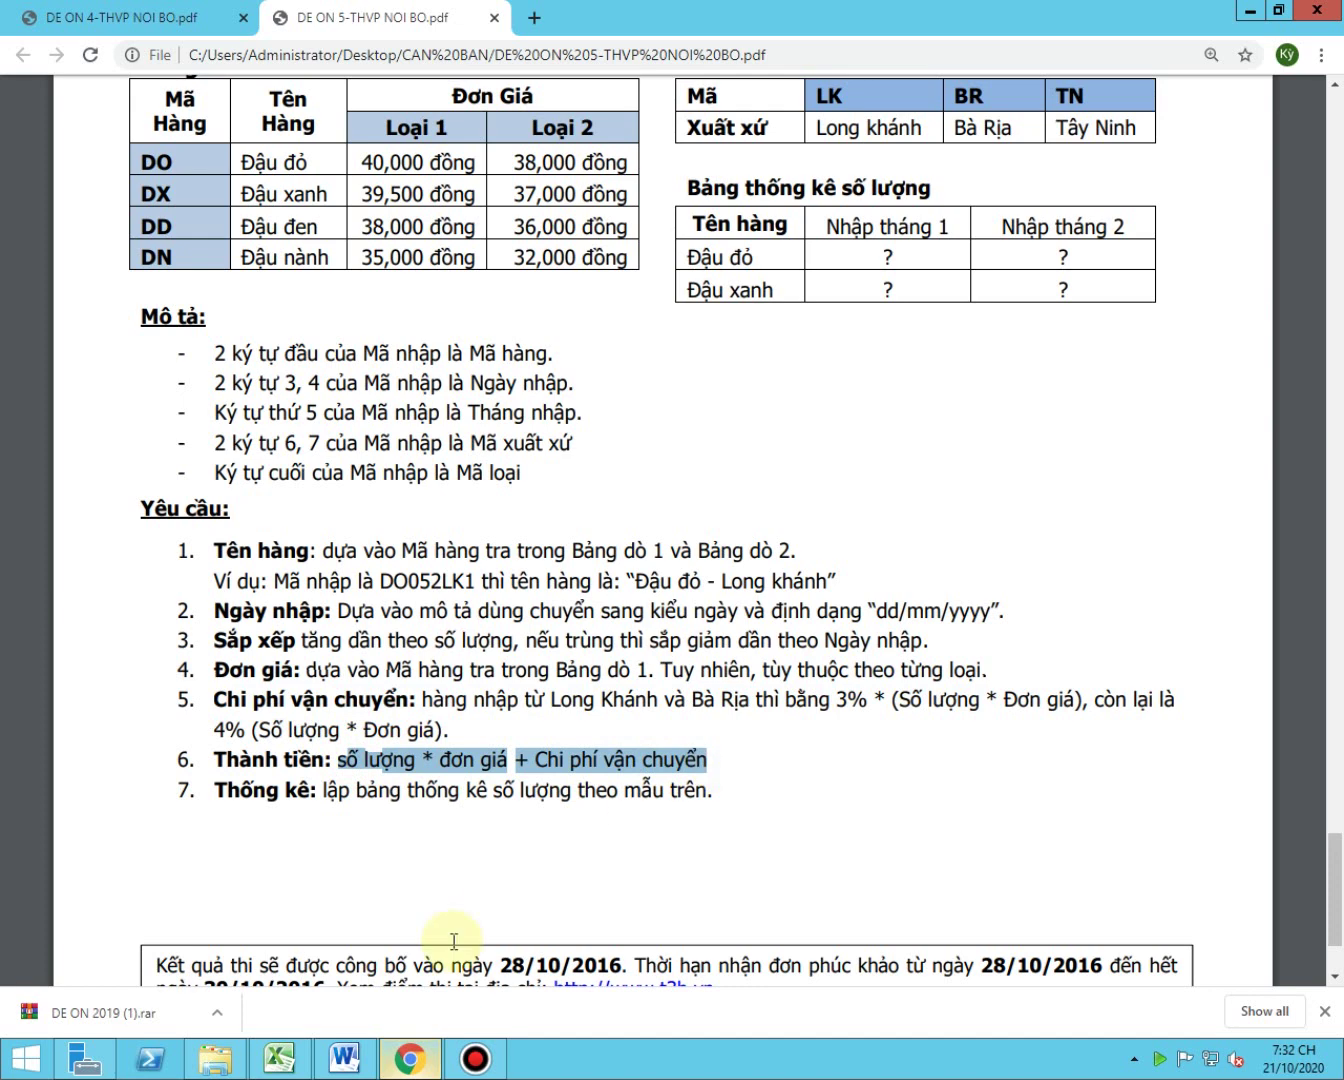
{"action": "left_click", "coordinate": [405, 1061]}
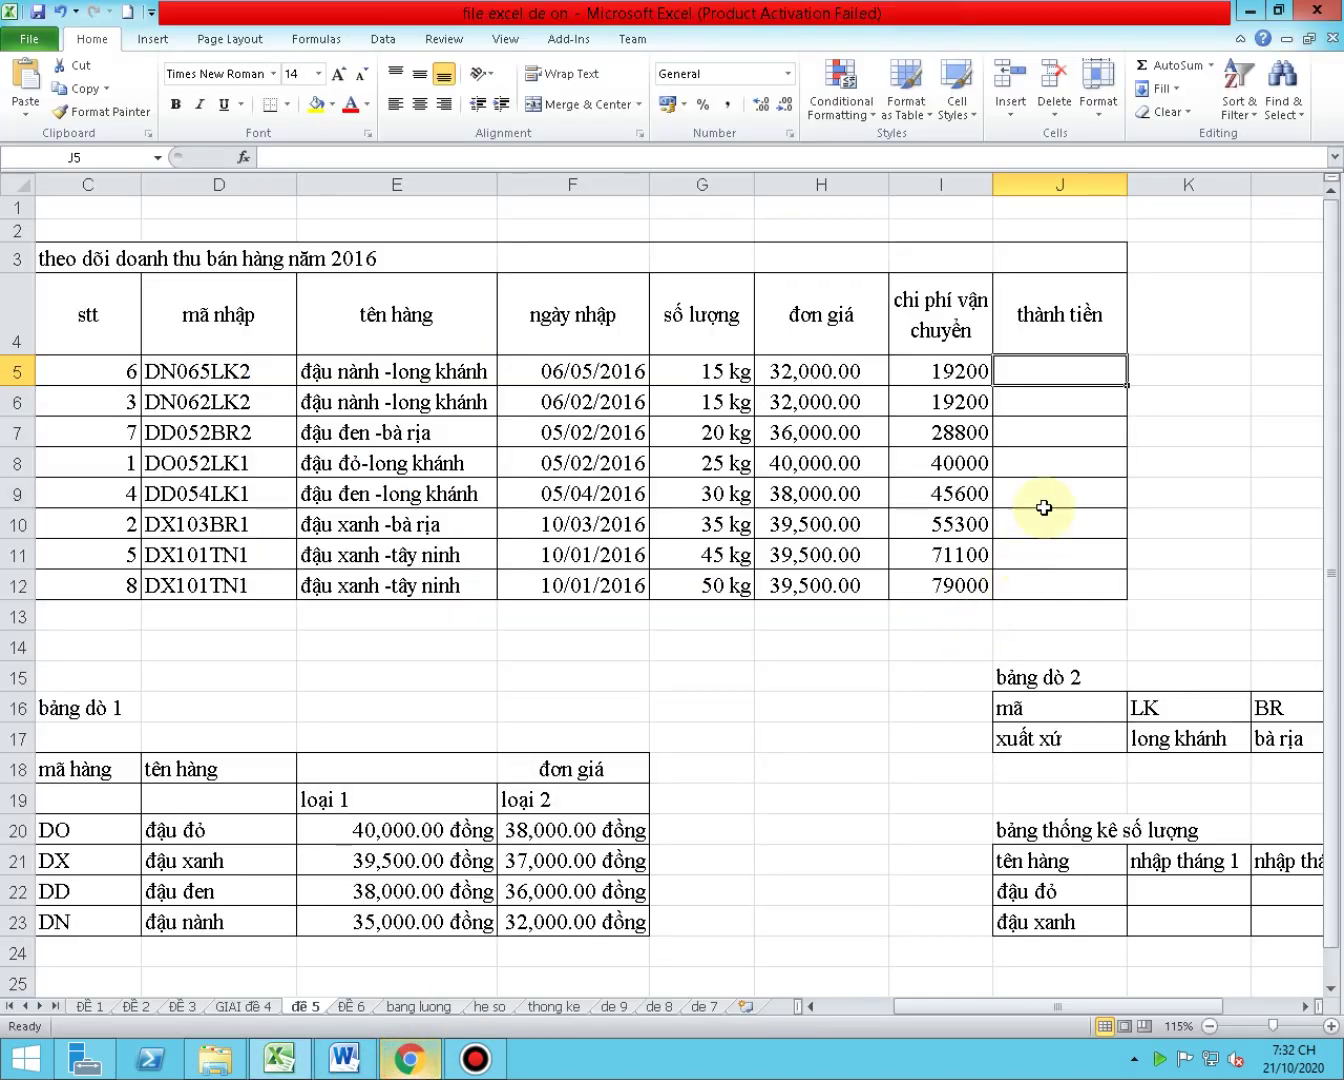
- Enter the formula =G5*H5+I5 in J5, checking the exercise PDF along the way
{"action": "type", "text": "="}
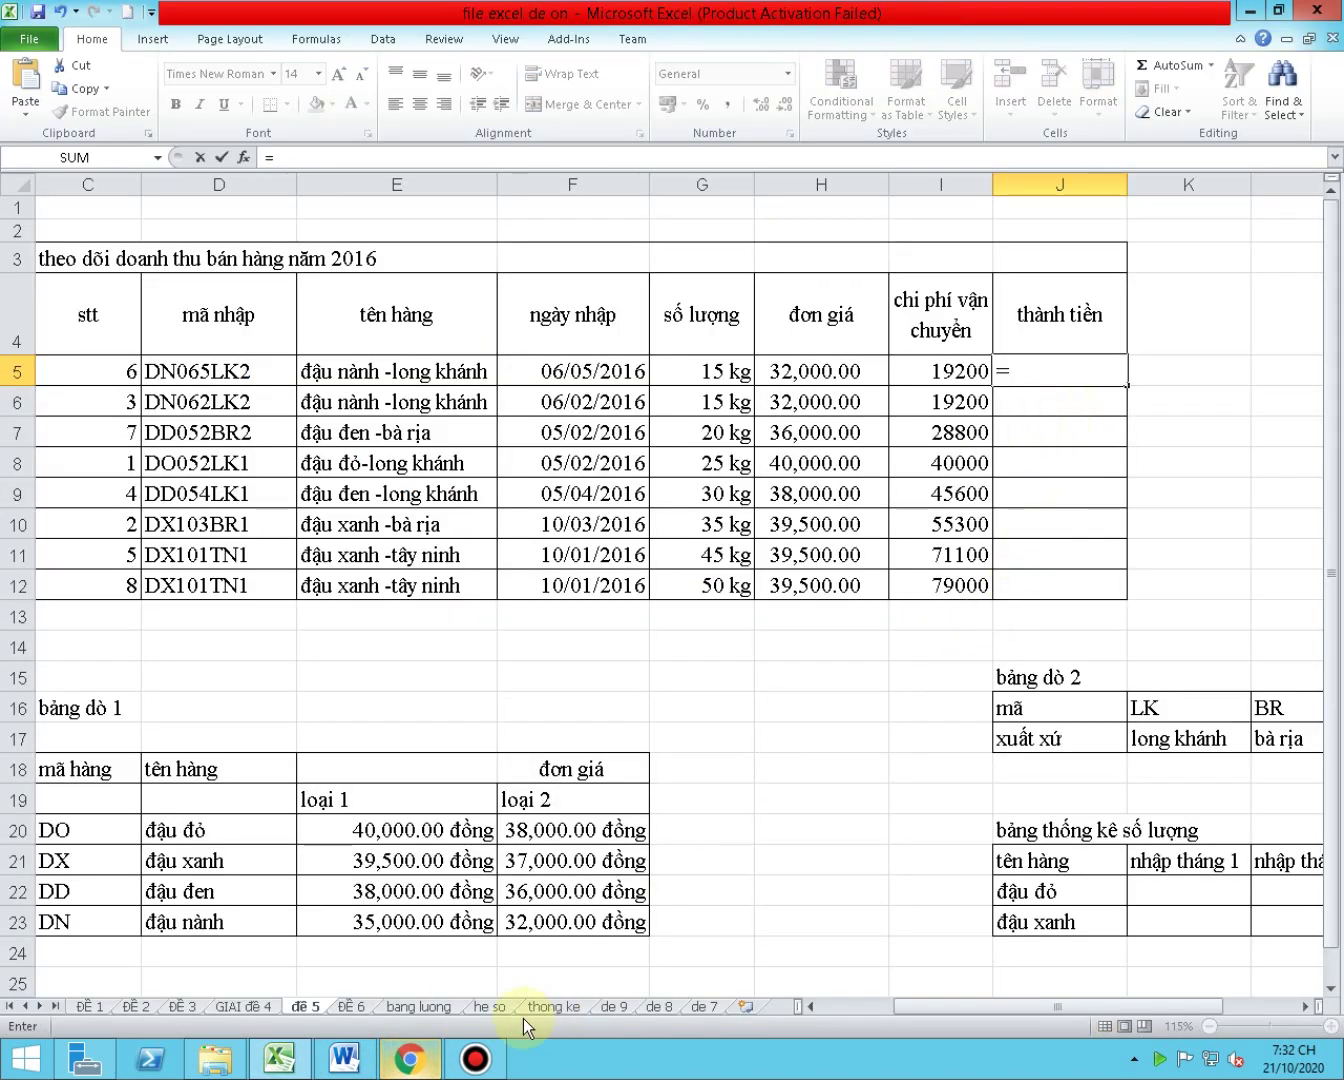
{"action": "left_click", "coordinate": [429, 1066]}
{"action": "left_click", "coordinate": [428, 1066]}
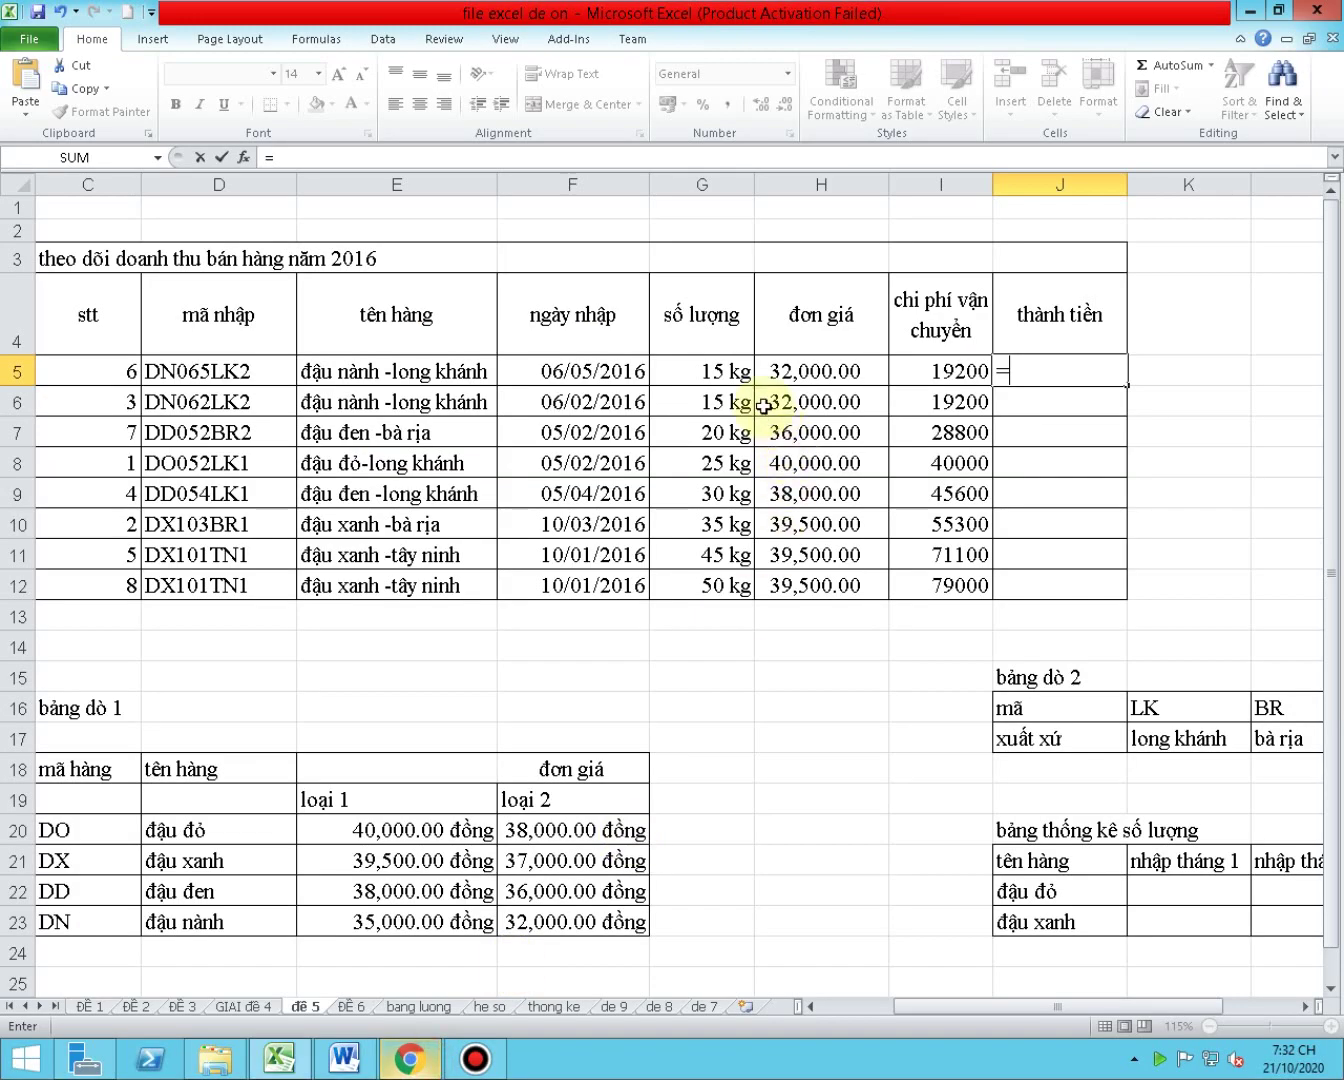
{"action": "left_click", "coordinate": [740, 374]}
{"action": "type", "text": "*"}
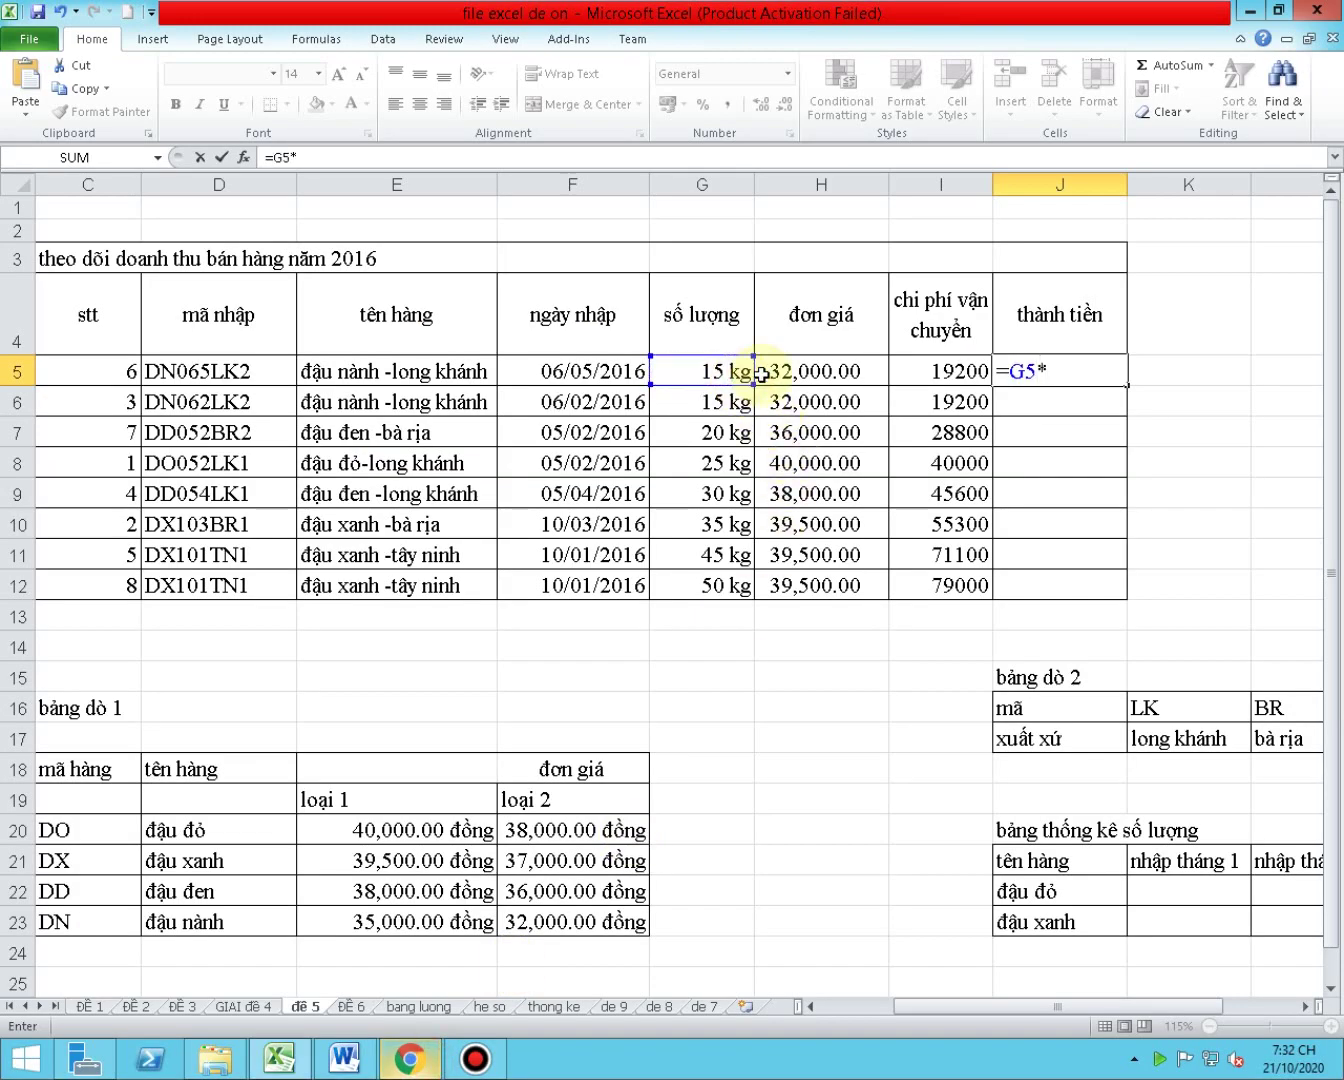
{"action": "left_click", "coordinate": [822, 371]}
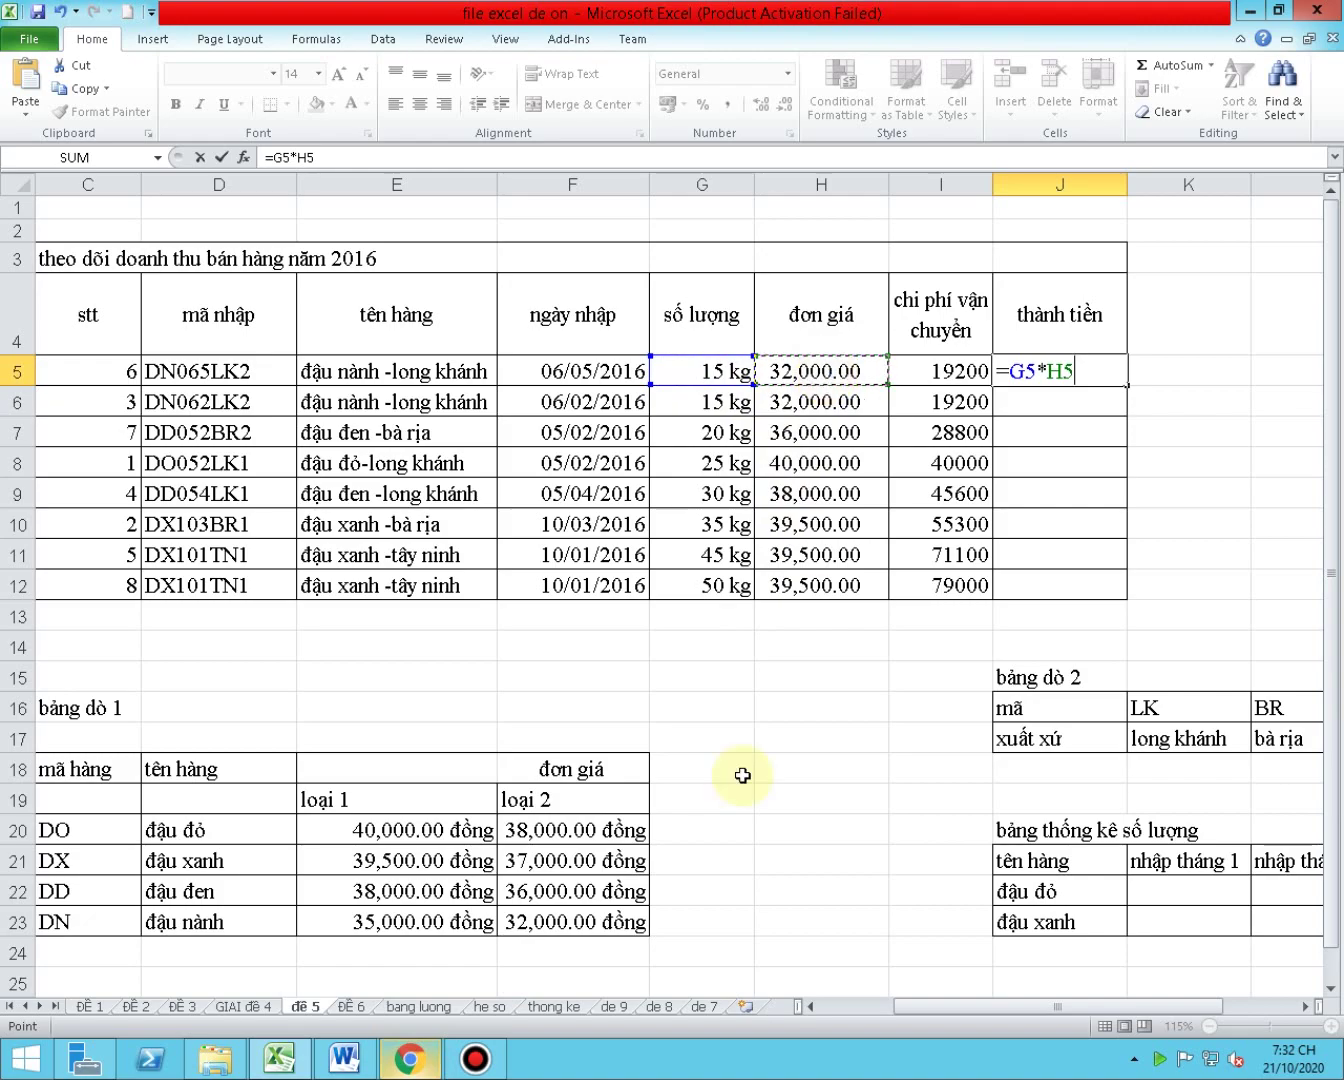
{"action": "left_click", "coordinate": [410, 1066]}
{"action": "left_click", "coordinate": [408, 1065]}
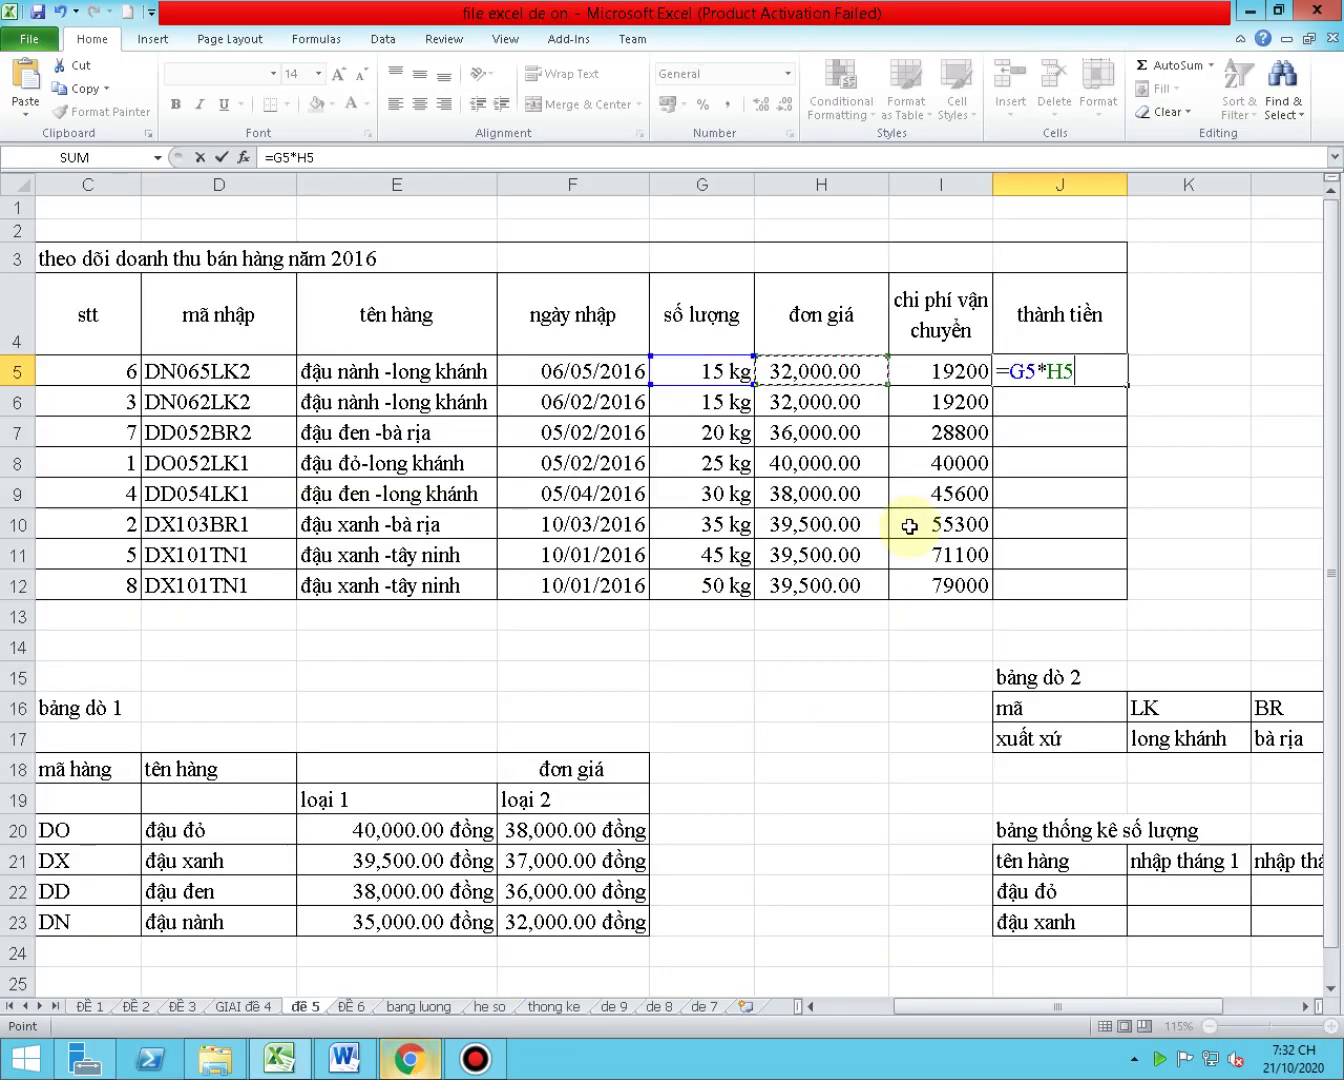
{"action": "type", "text": "+"}
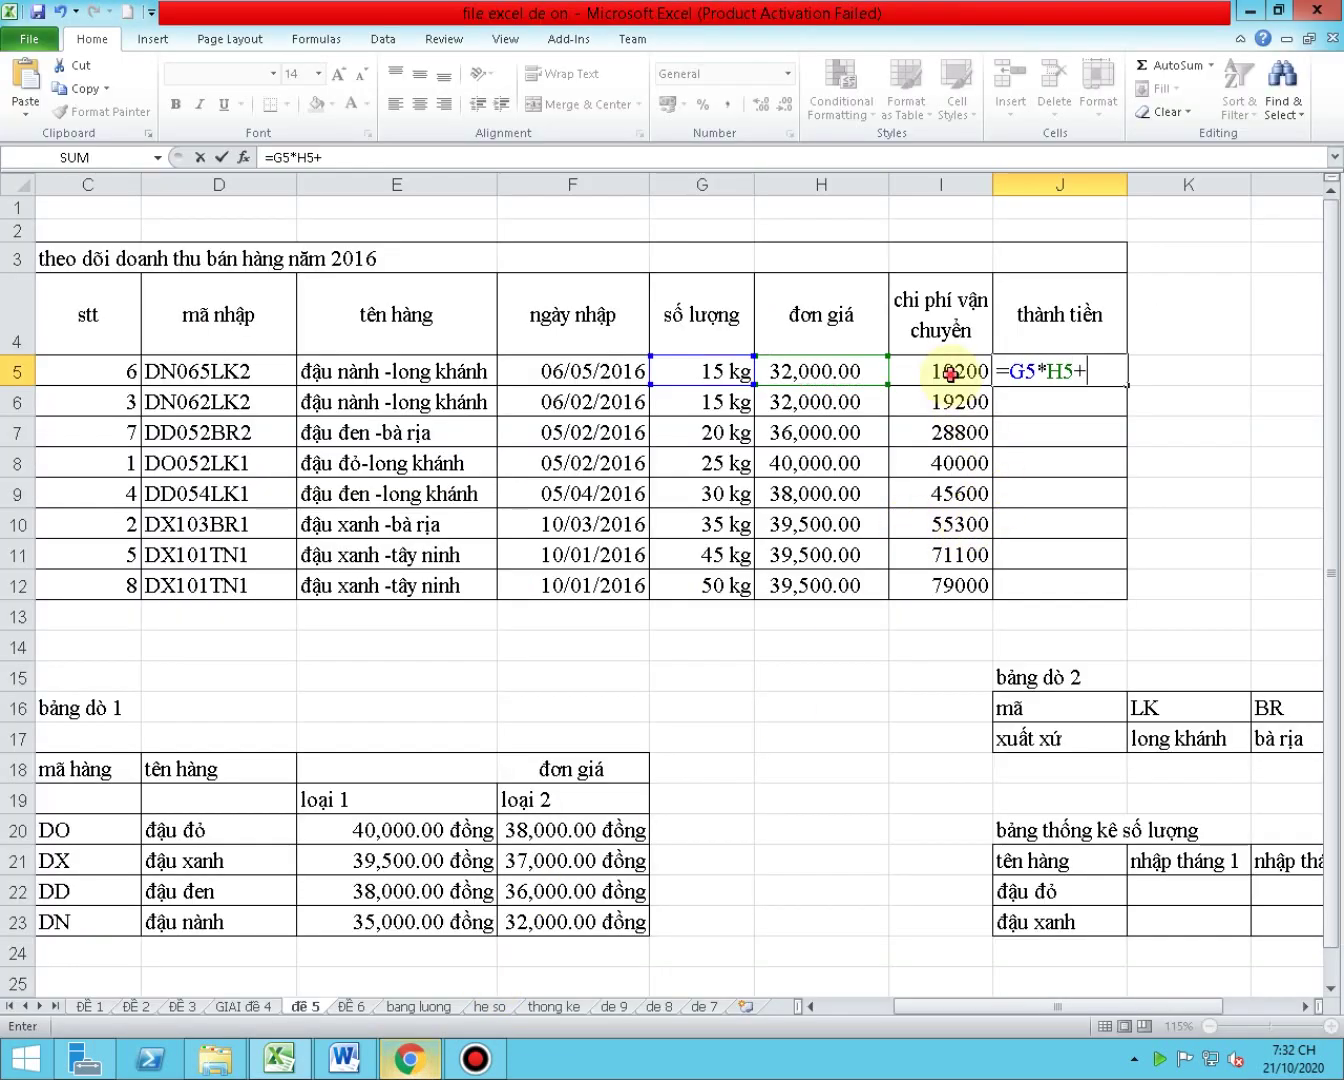
{"action": "left_click", "coordinate": [946, 372]}
{"action": "key", "text": "Return"}
- Copy the J5 formula down to J12 and widen column J so the values show
{"action": "left_click", "coordinate": [1100, 370]}
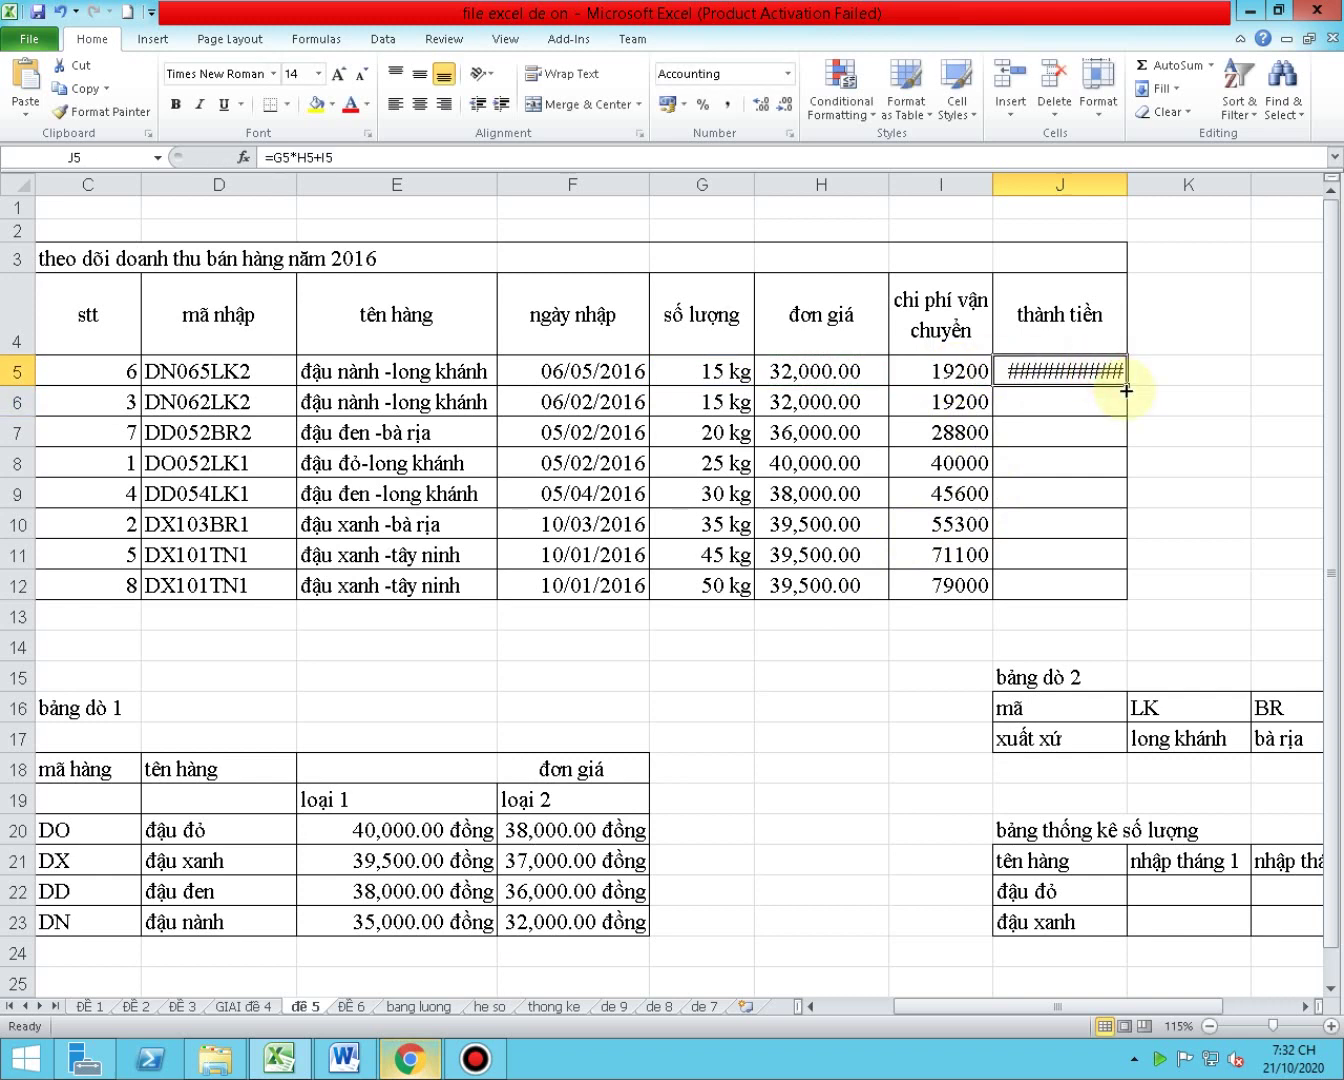
{"action": "left_click_drag", "start_coordinate": [1126, 386], "coordinate": [1119, 609]}
{"action": "mouse_move", "coordinate": [1127, 185]}
{"action": "left_mouse_down"}
{"action": "mouse_move", "coordinate": [1219, 185]}
{"action": "mouse_move", "coordinate": [1116, 185]}
{"action": "mouse_move", "coordinate": [1178, 185]}
{"action": "left_mouse_up"}
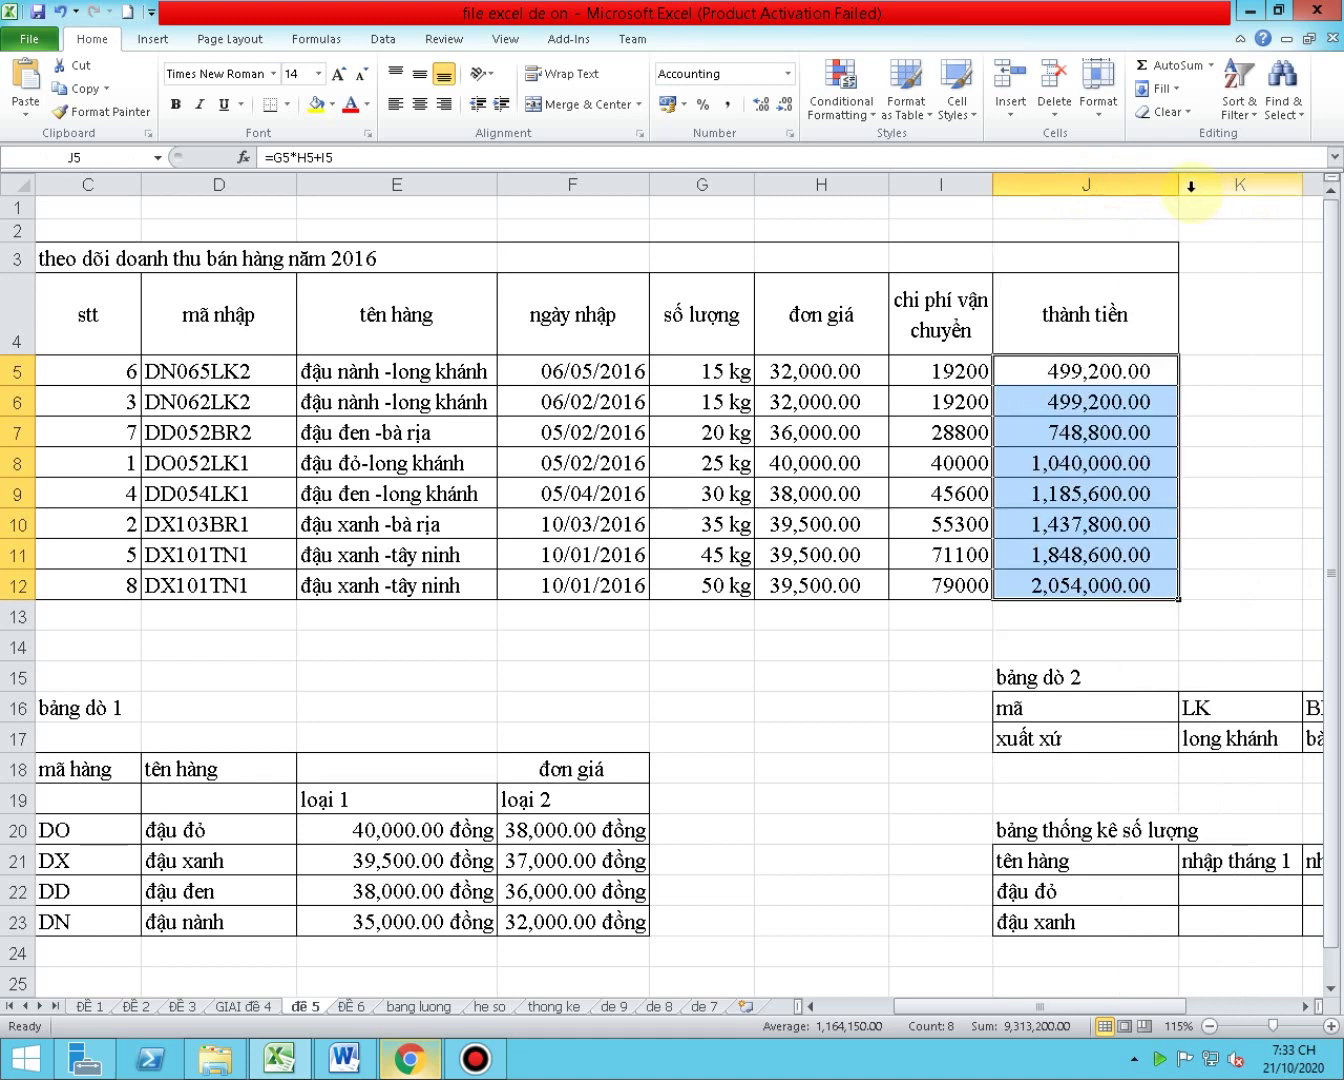
{"action": "left_click", "coordinate": [1112, 369]}
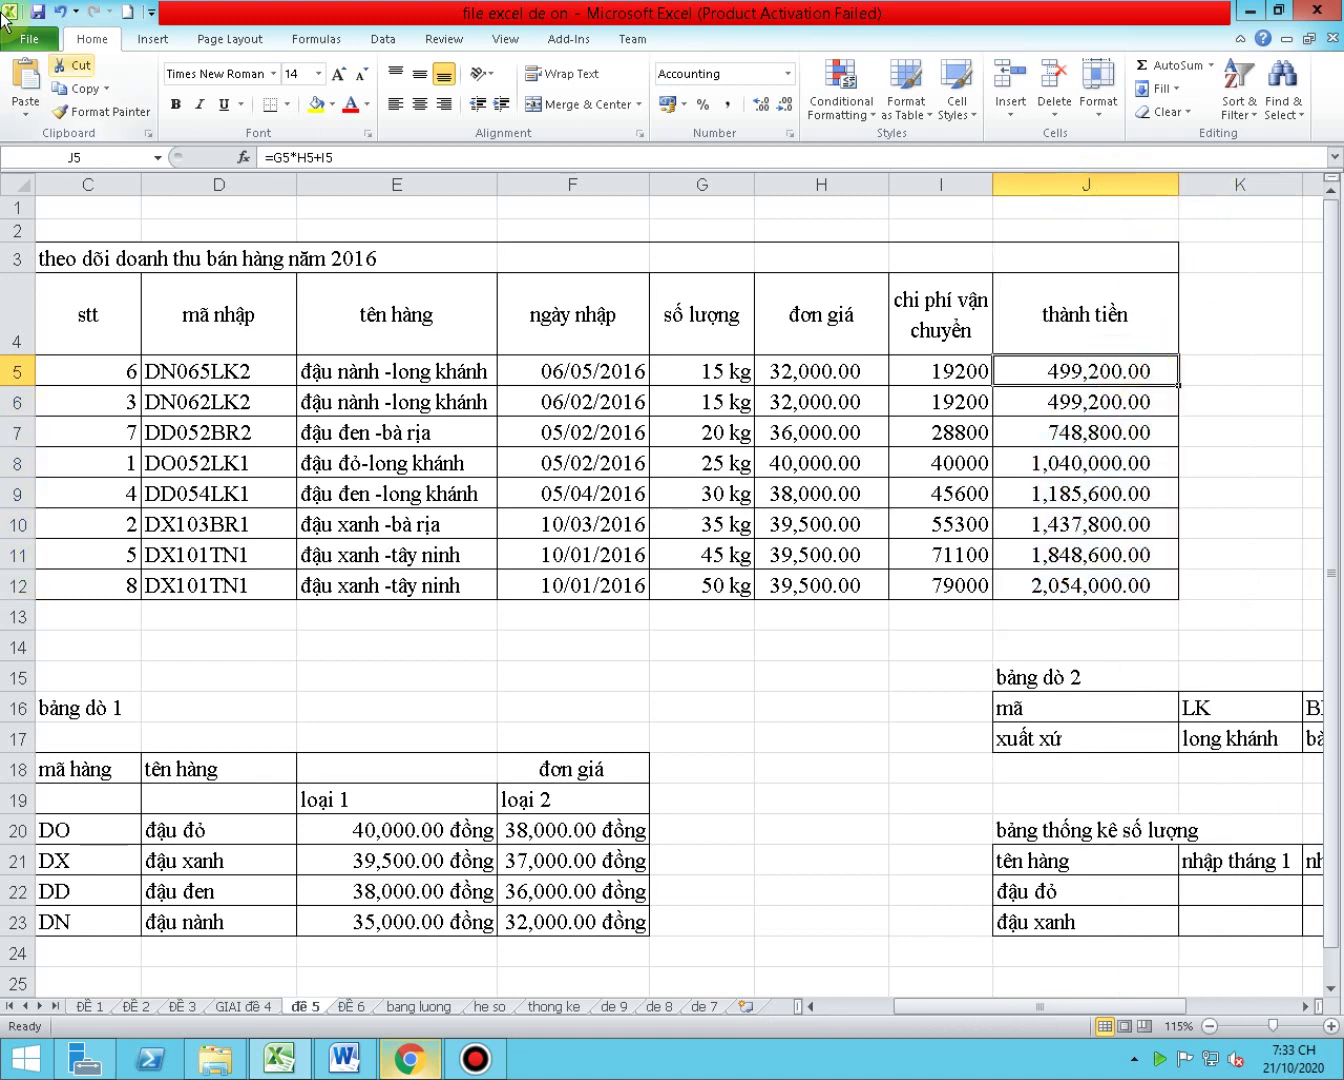
{"action": "left_click", "coordinate": [401, 1060]}
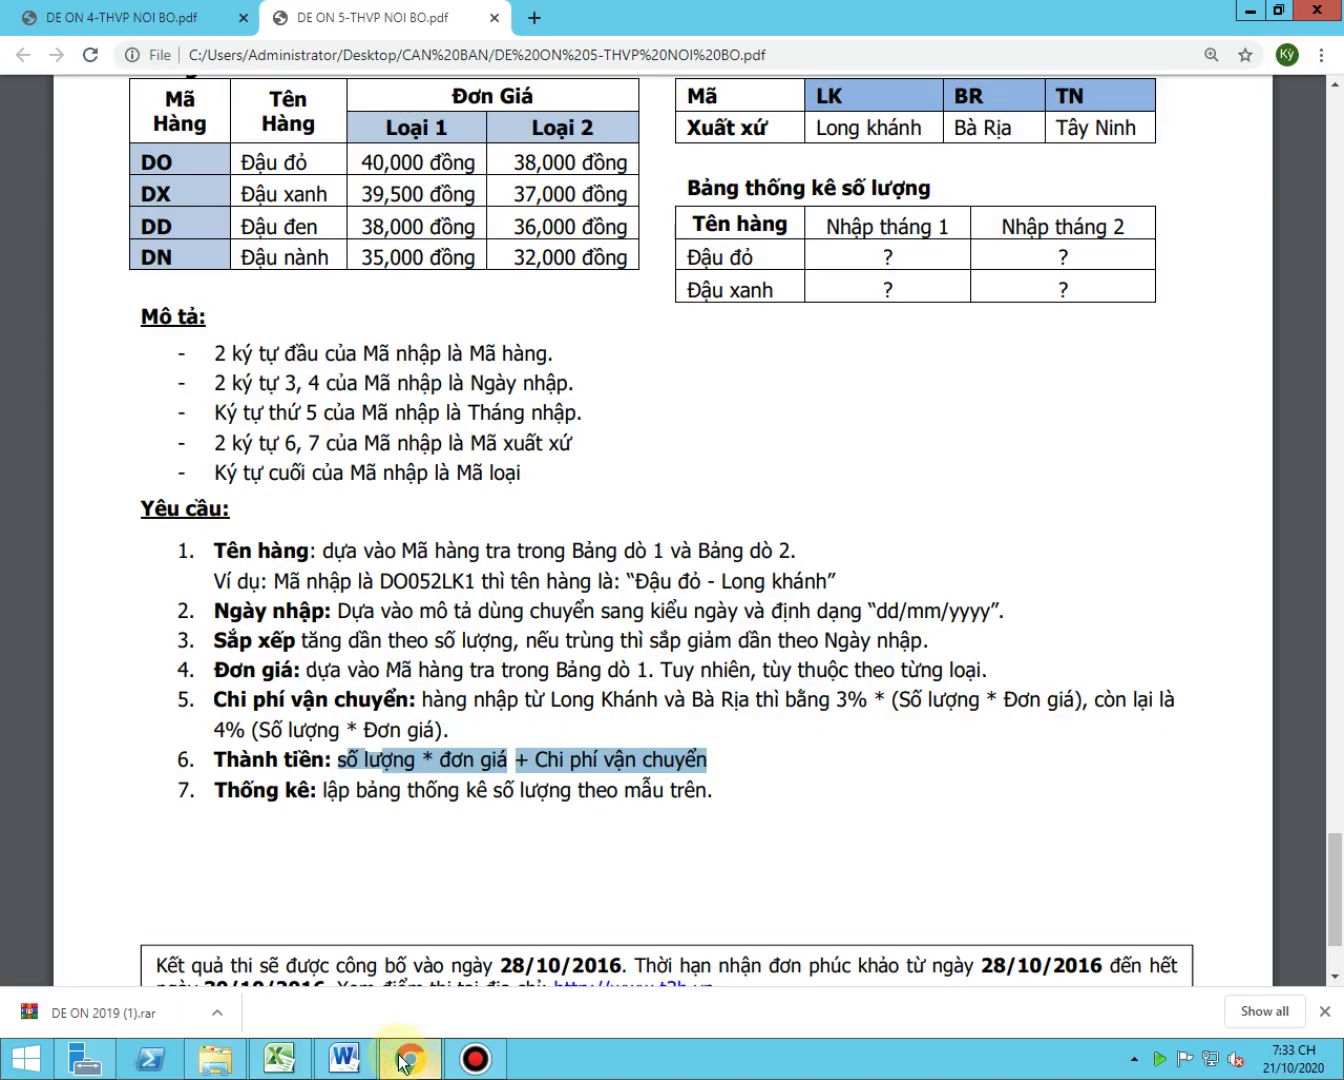
{"action": "left_click", "coordinate": [540, 762]}
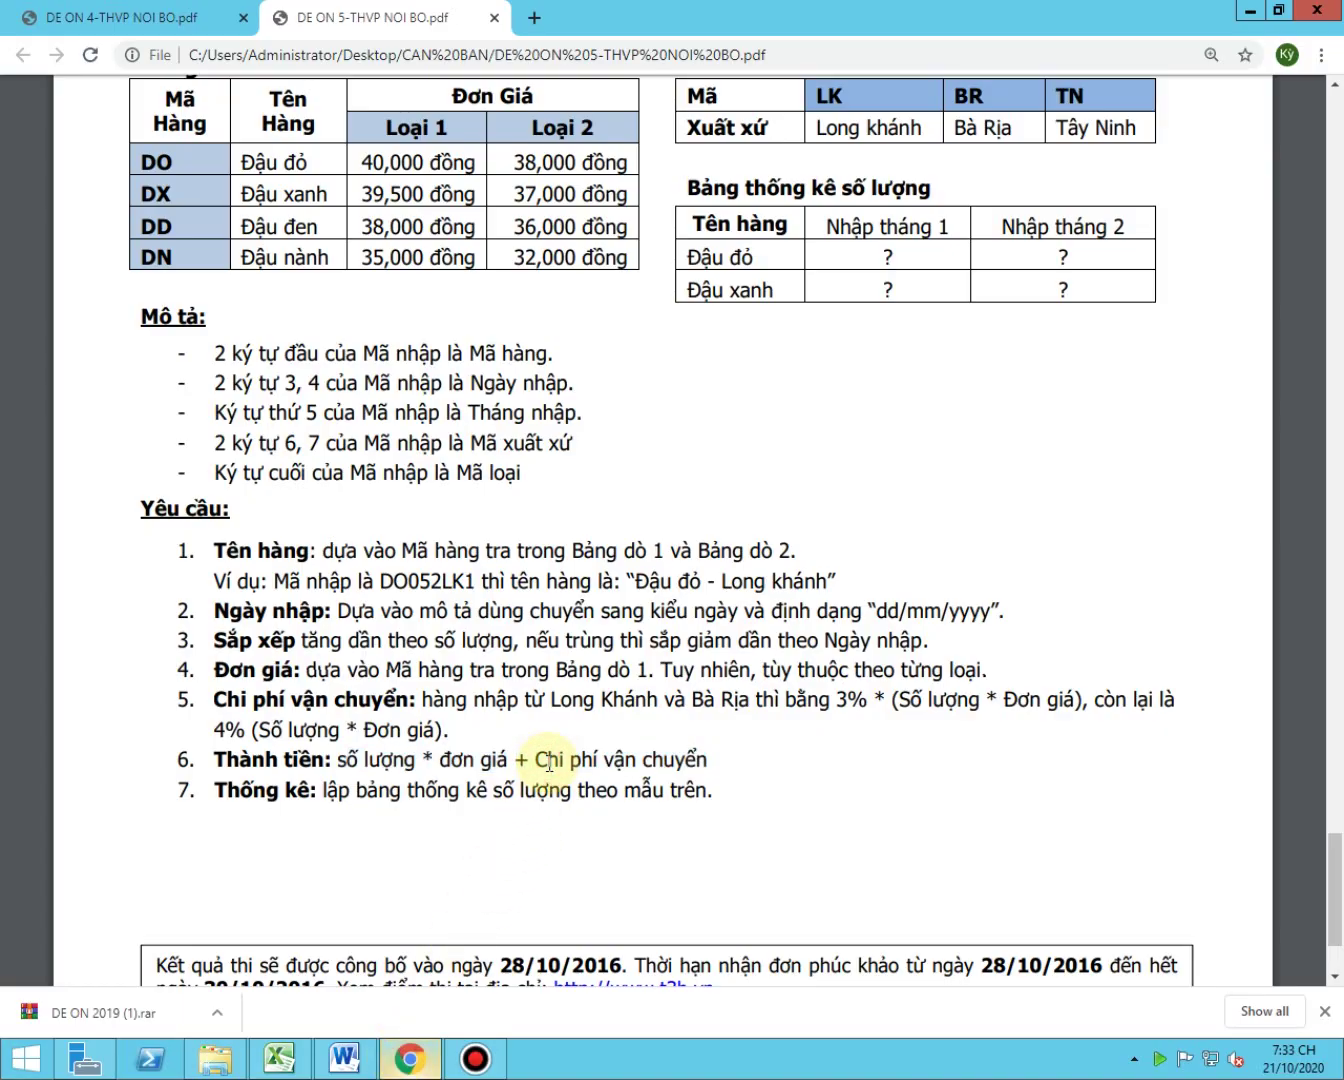
{"action": "left_click", "coordinate": [410, 1059]}
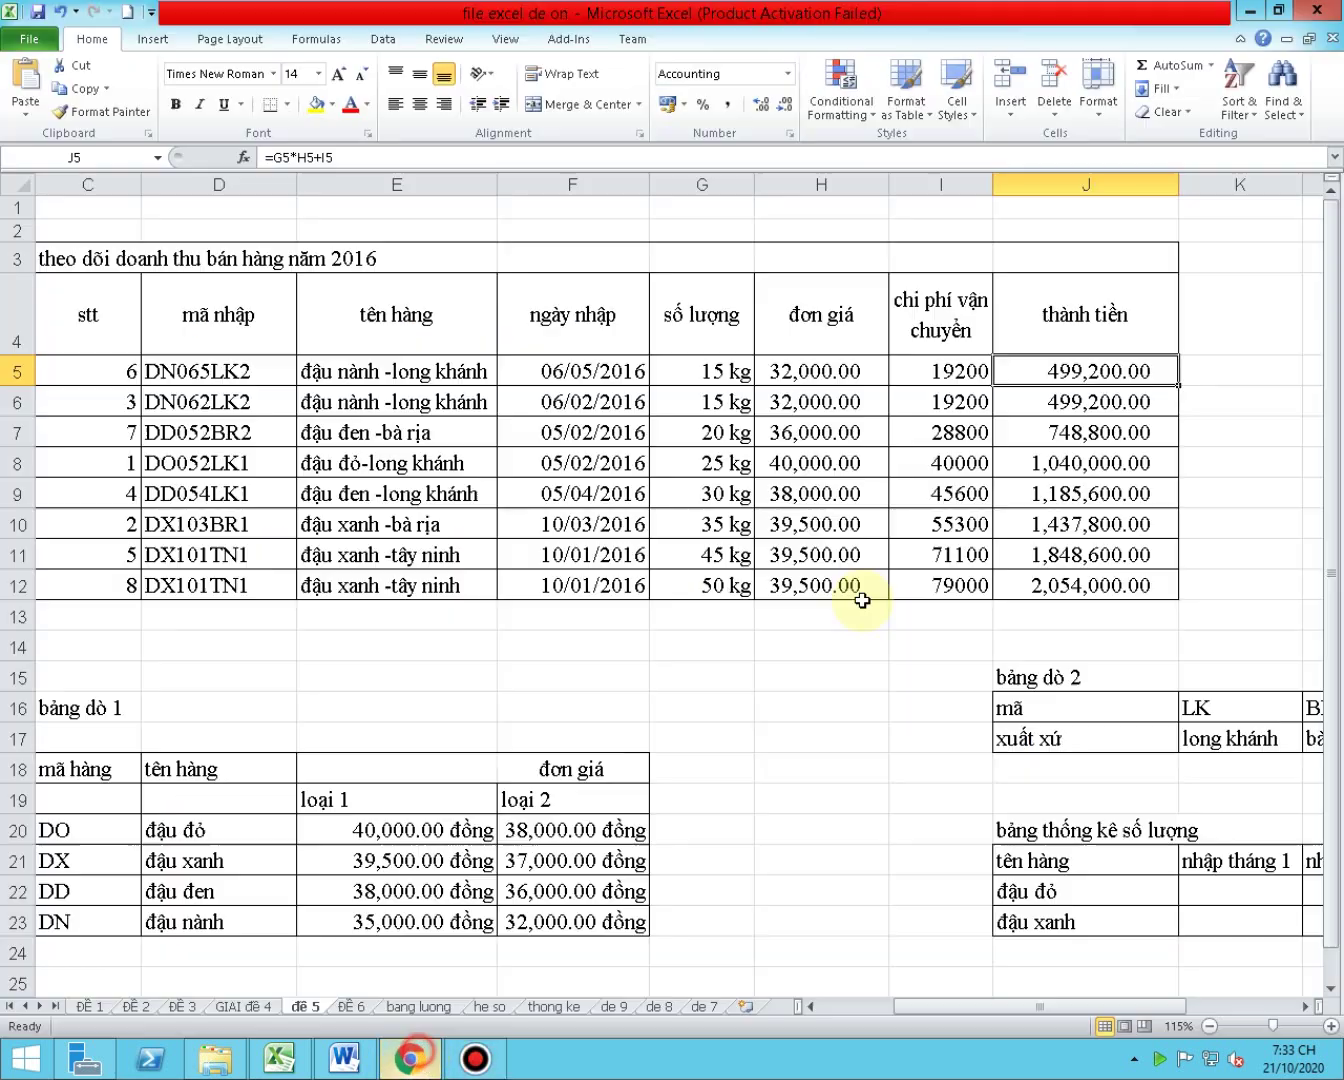
{"action": "left_click", "coordinate": [952, 371]}
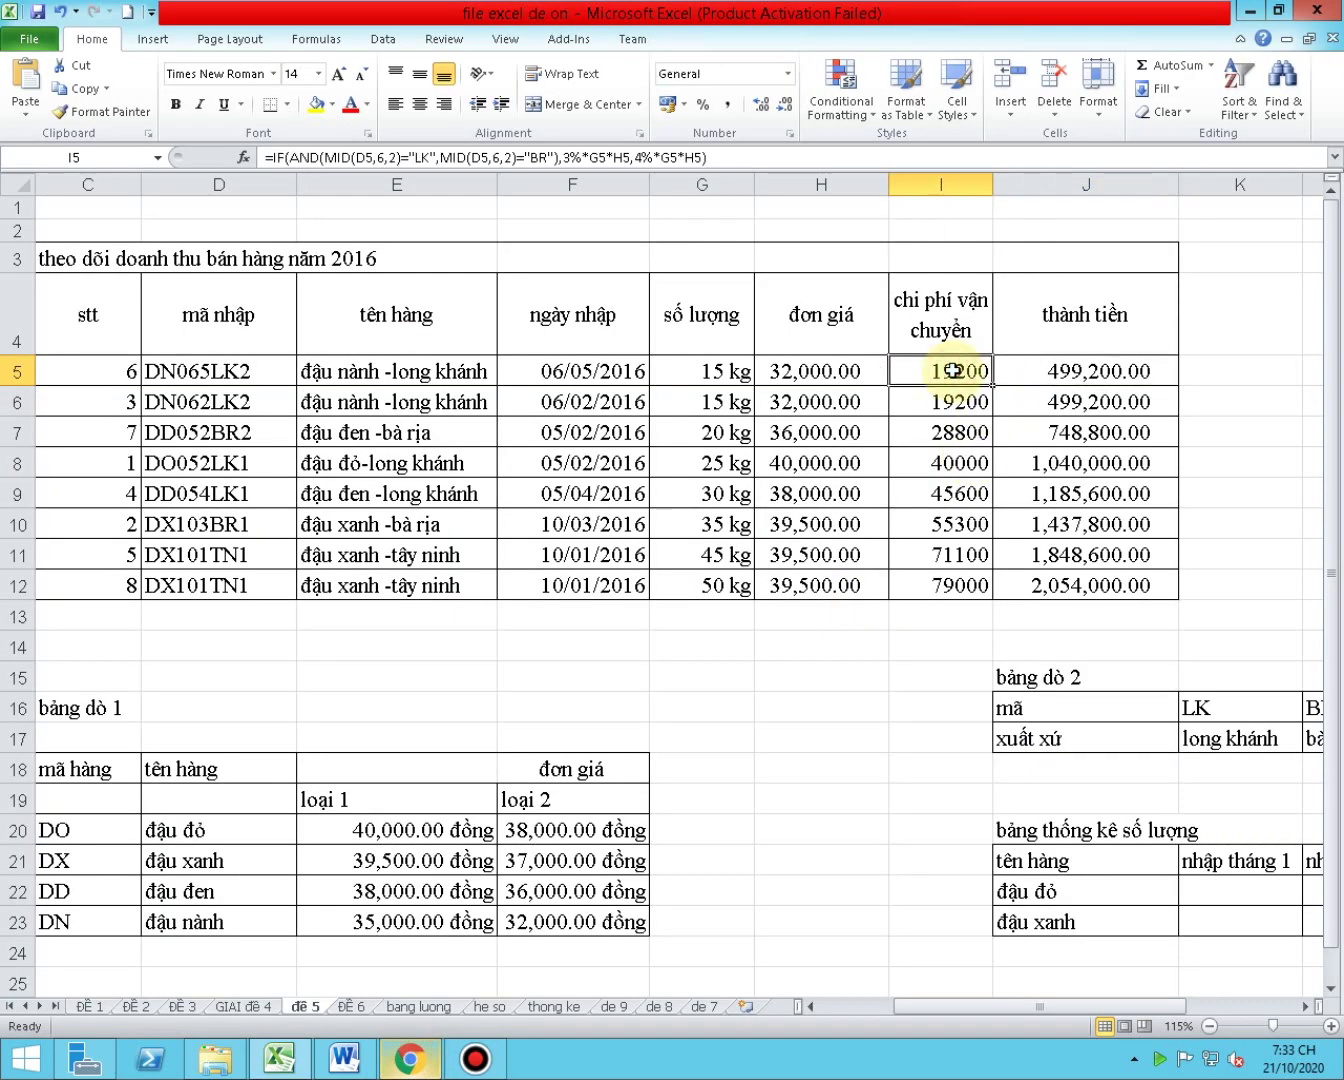
{"action": "left_click", "coordinate": [392, 365]}
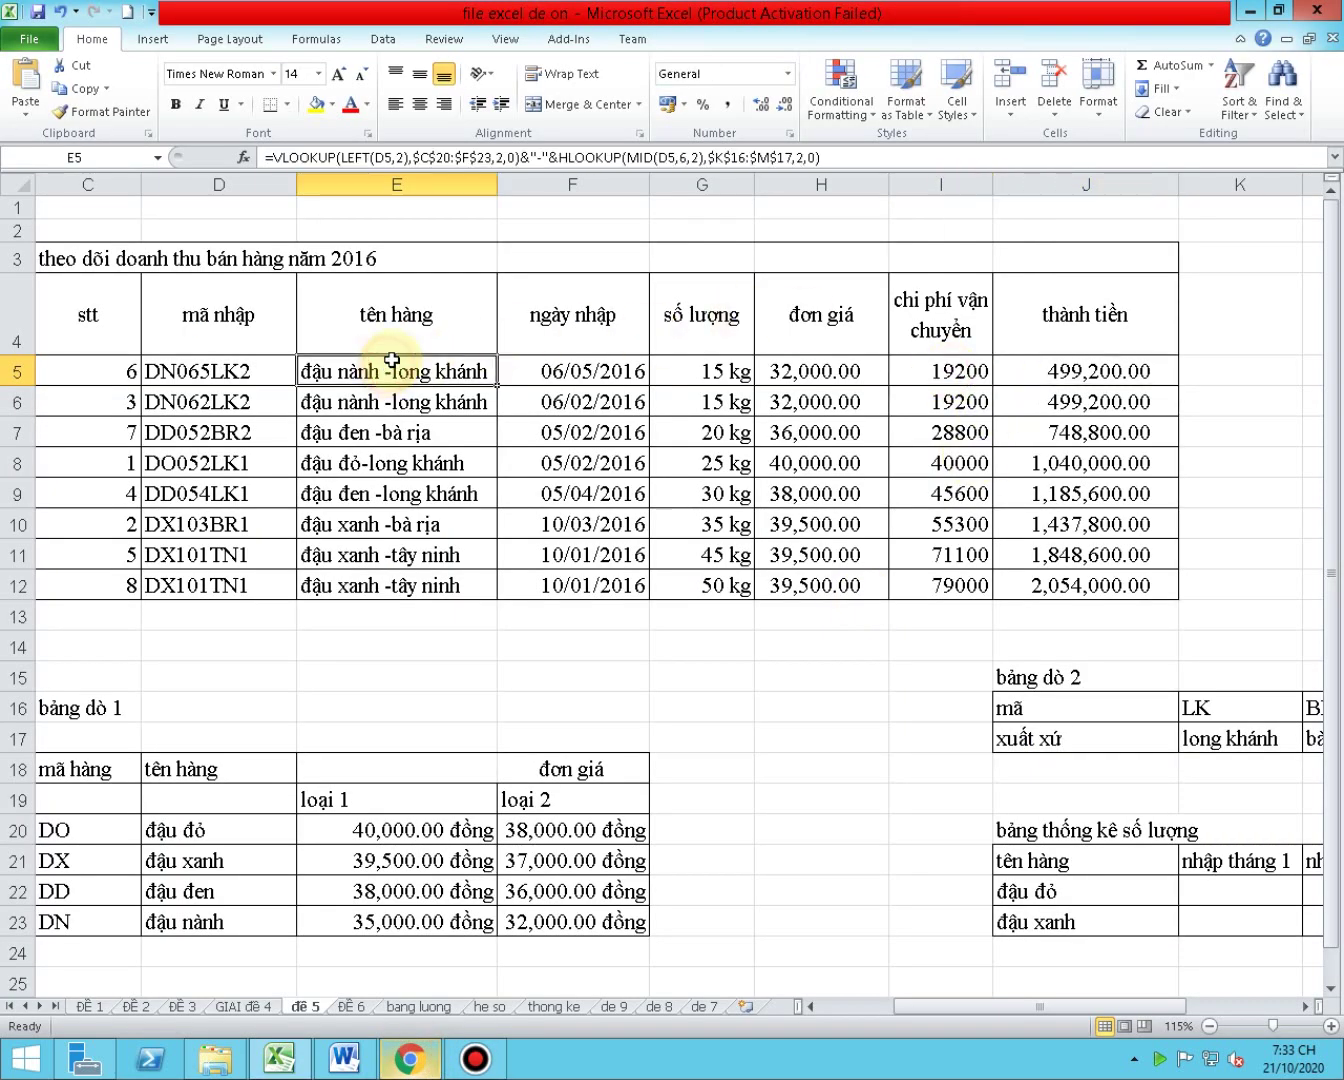
{"action": "double_click", "coordinate": [469, 369]}
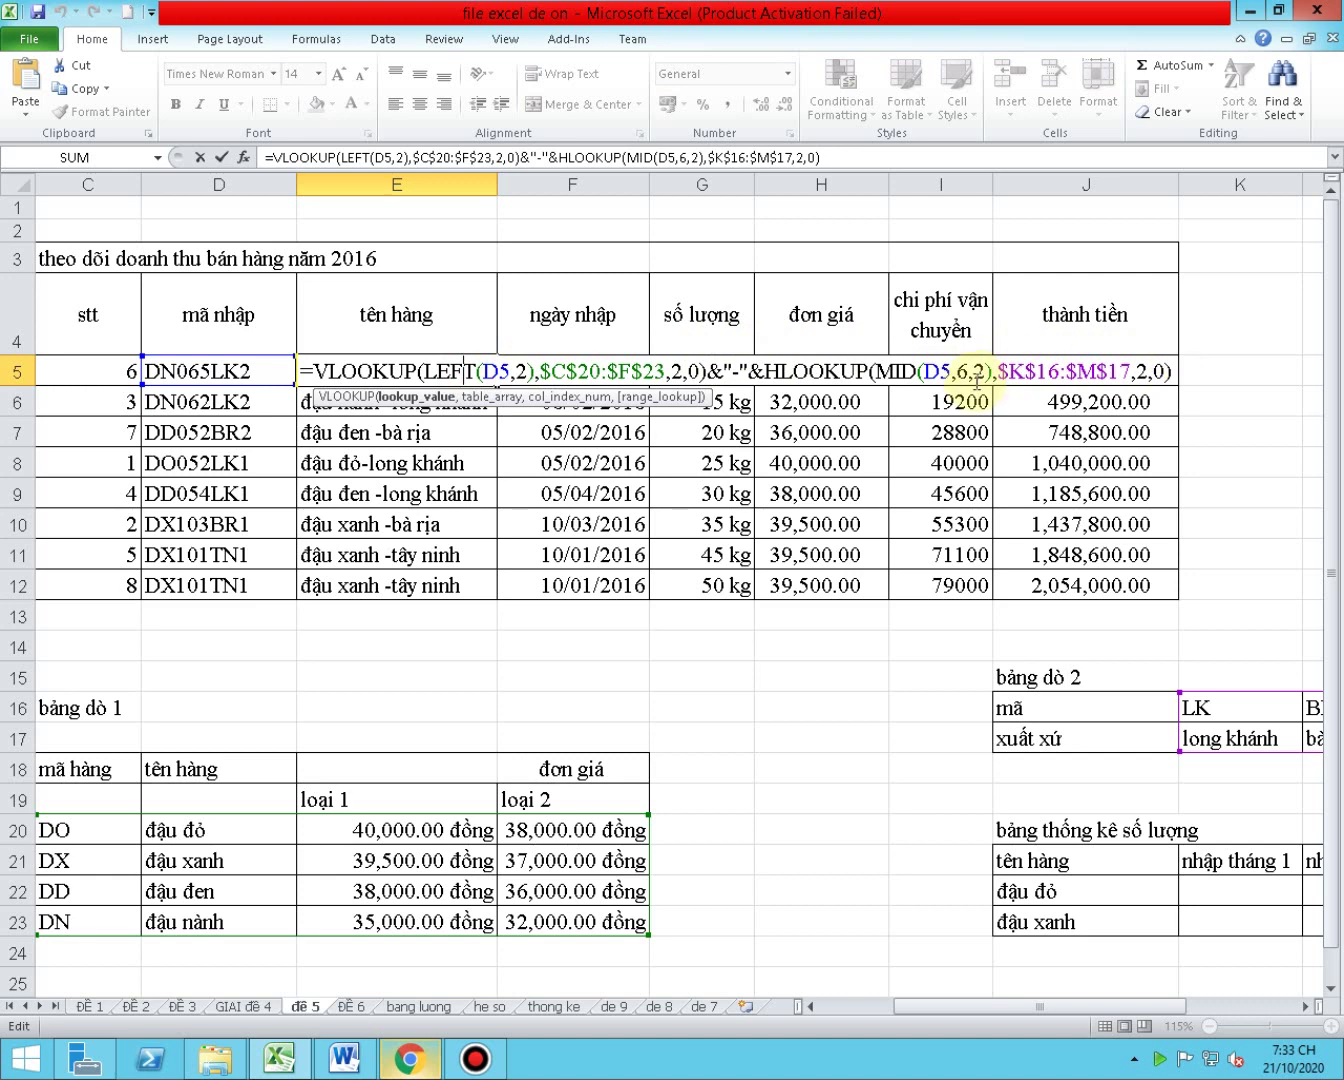
{"action": "key", "text": "Return"}
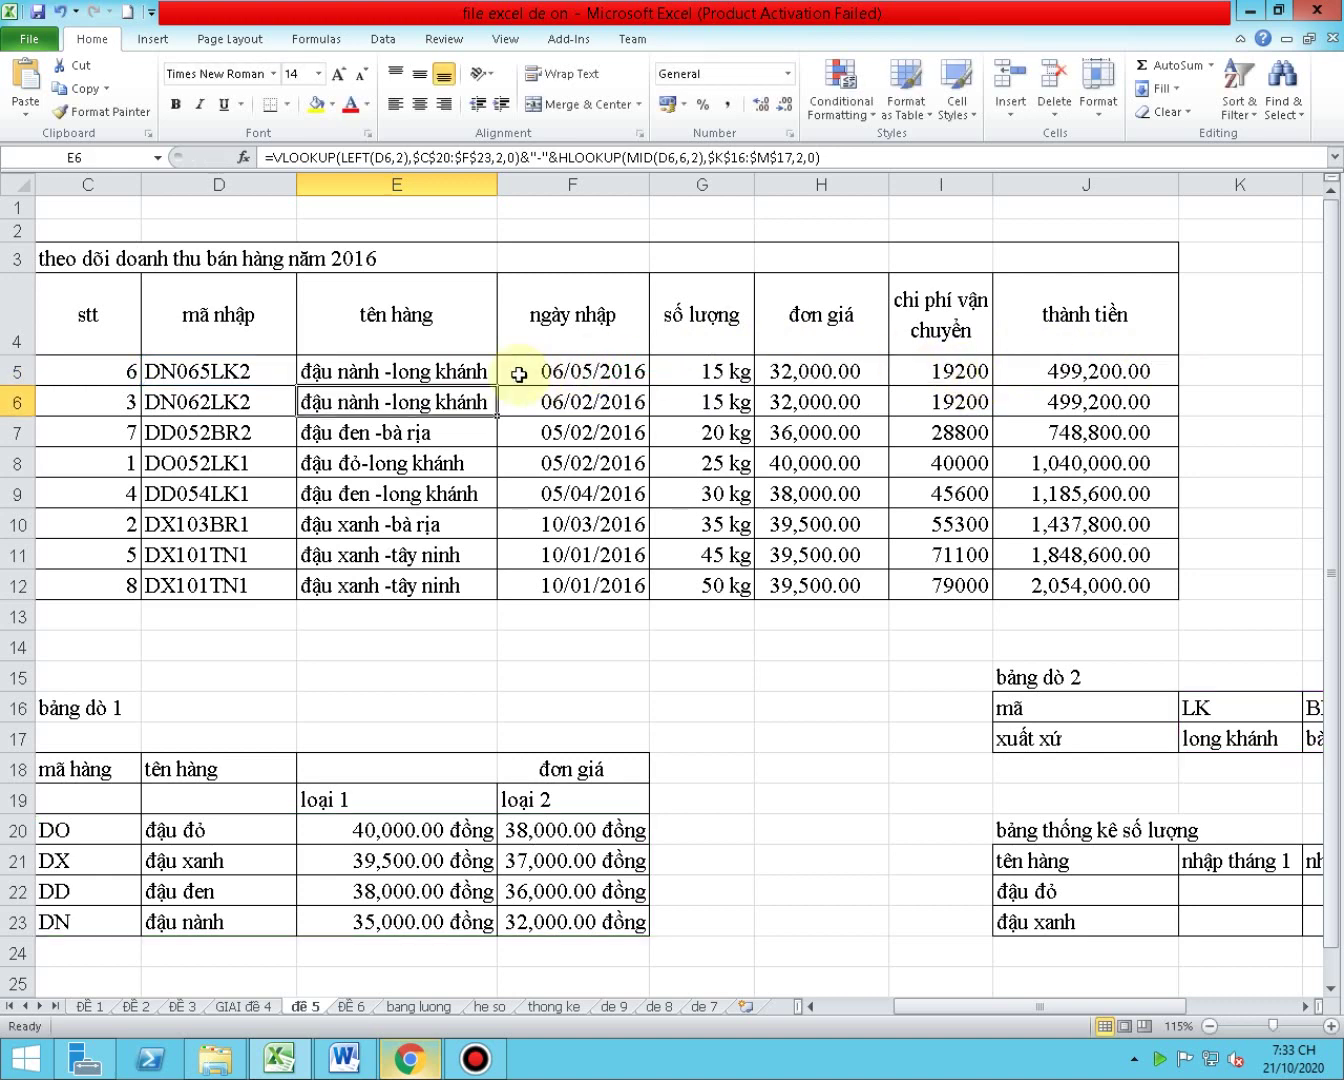
{"action": "left_click", "coordinate": [465, 374]}
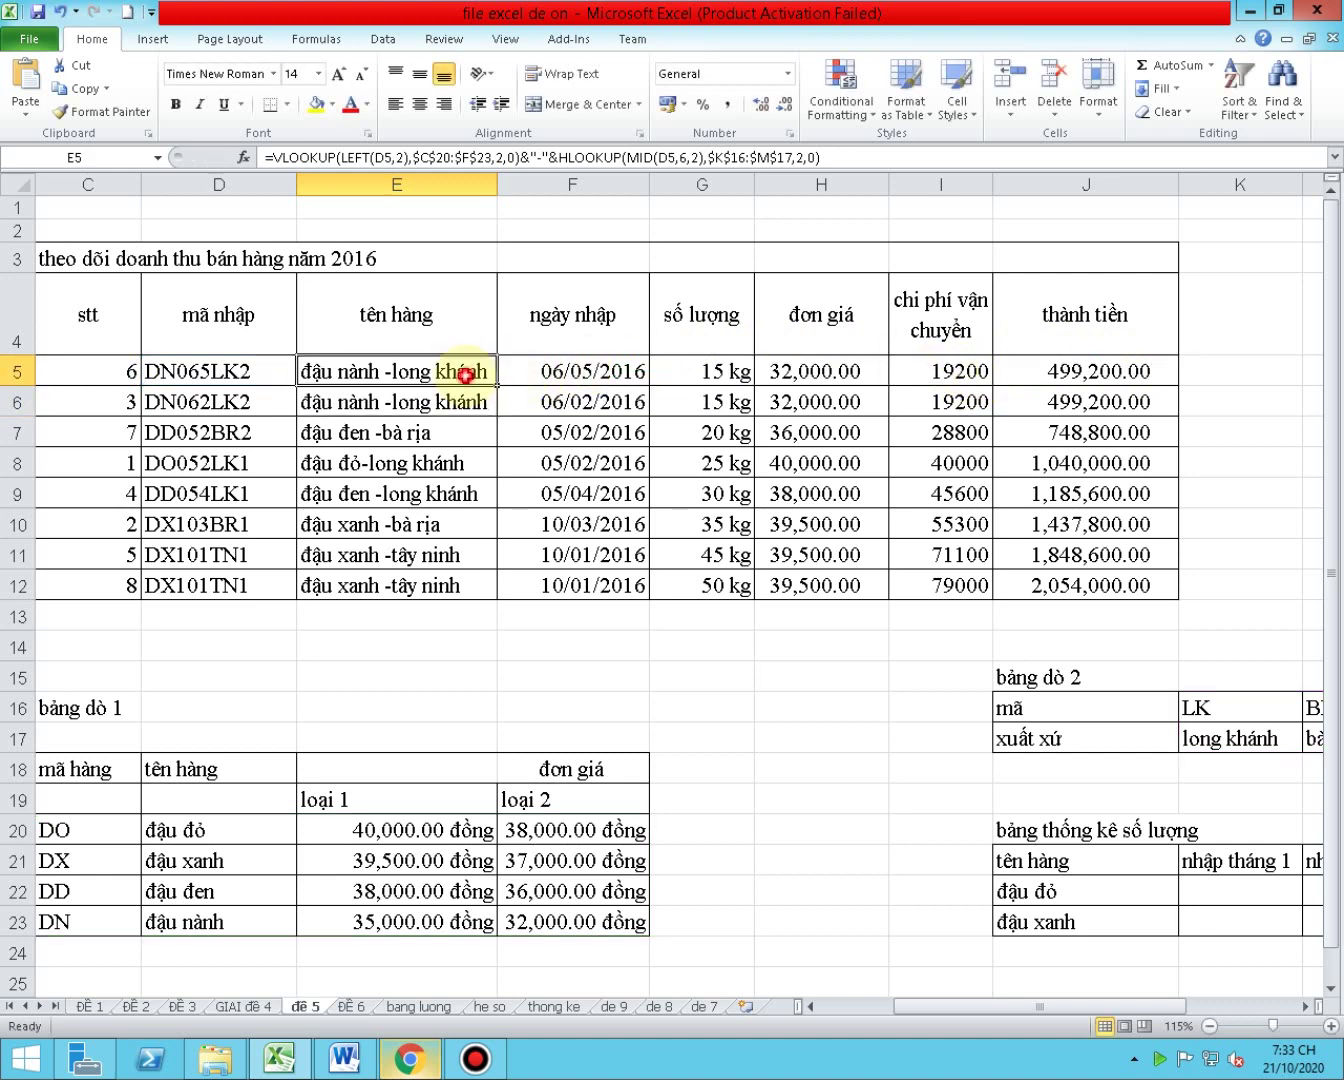
{"action": "left_click", "coordinate": [1037, 368]}
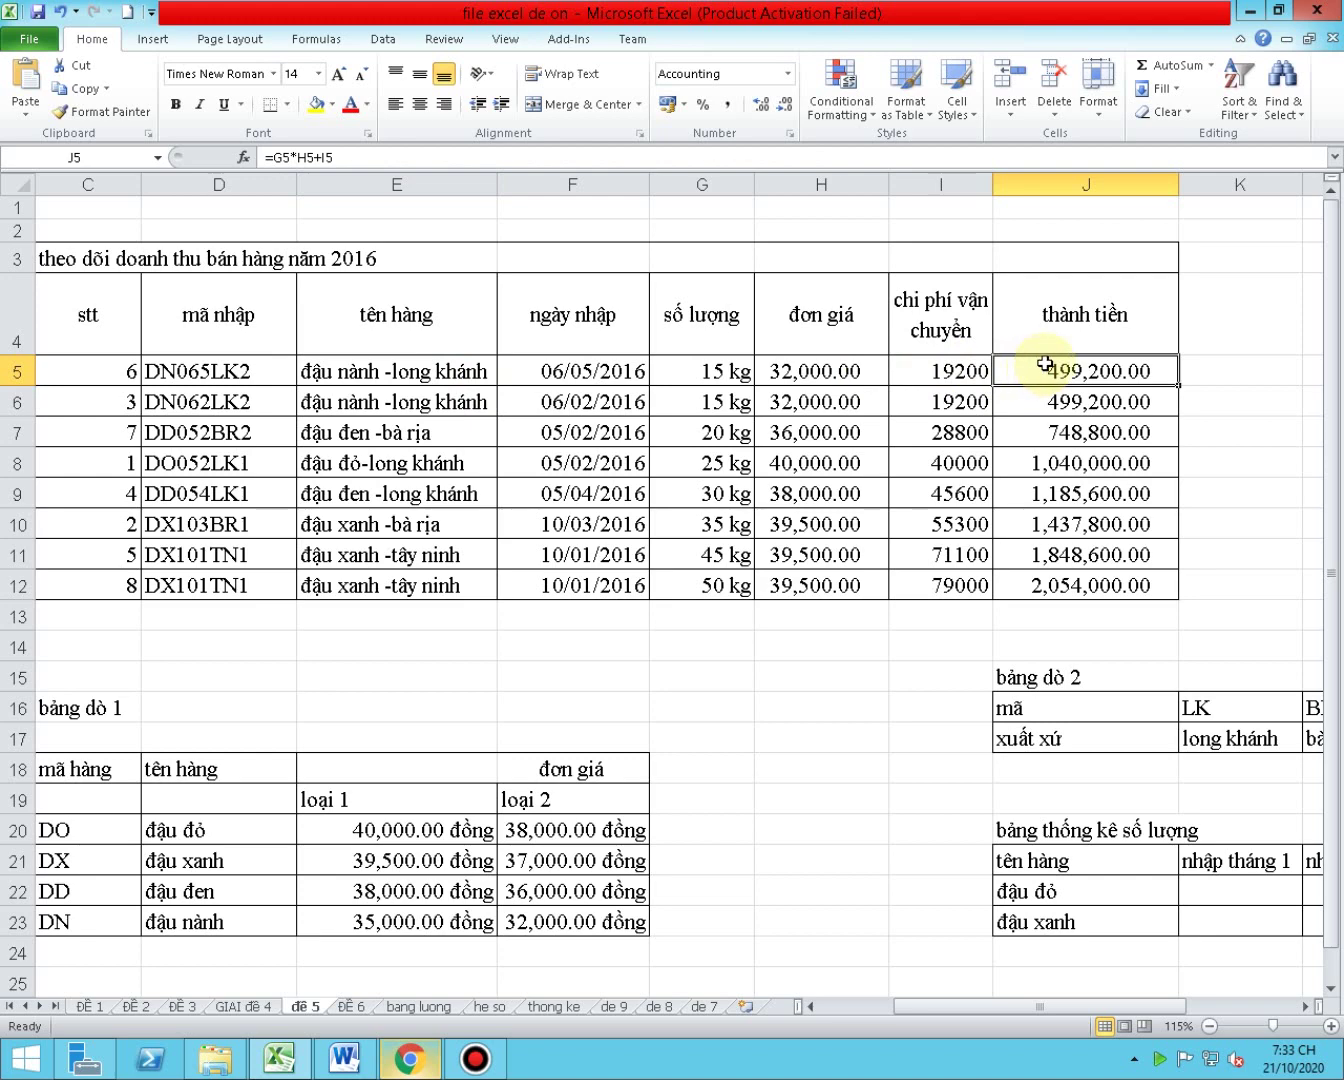
{"action": "left_click", "coordinate": [409, 1059]}
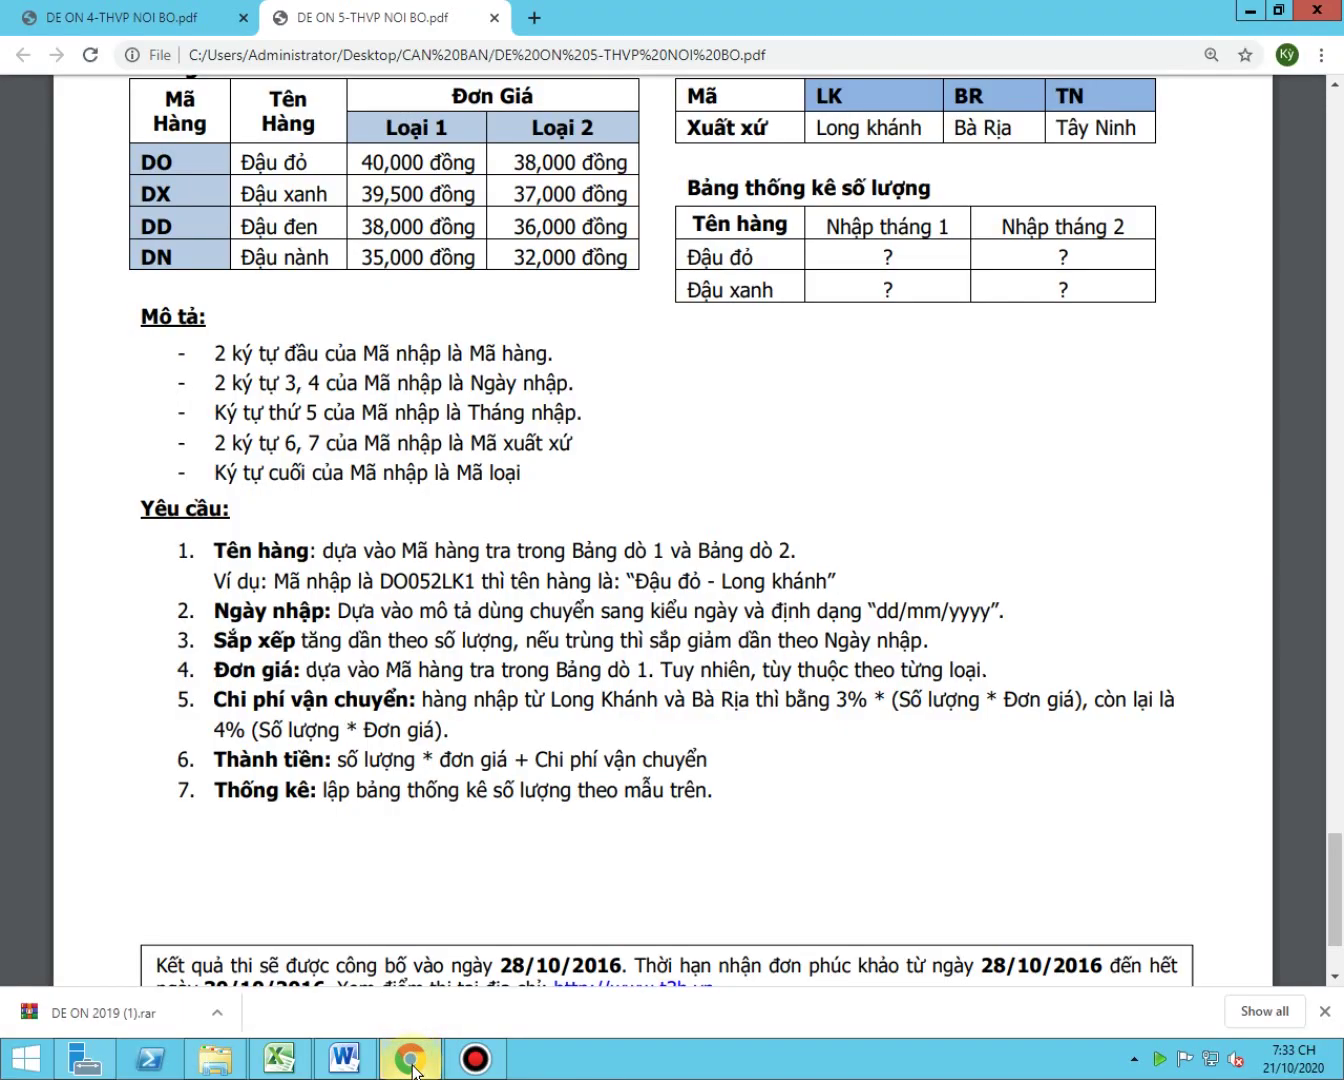
{"action": "left_click", "coordinate": [410, 1059]}
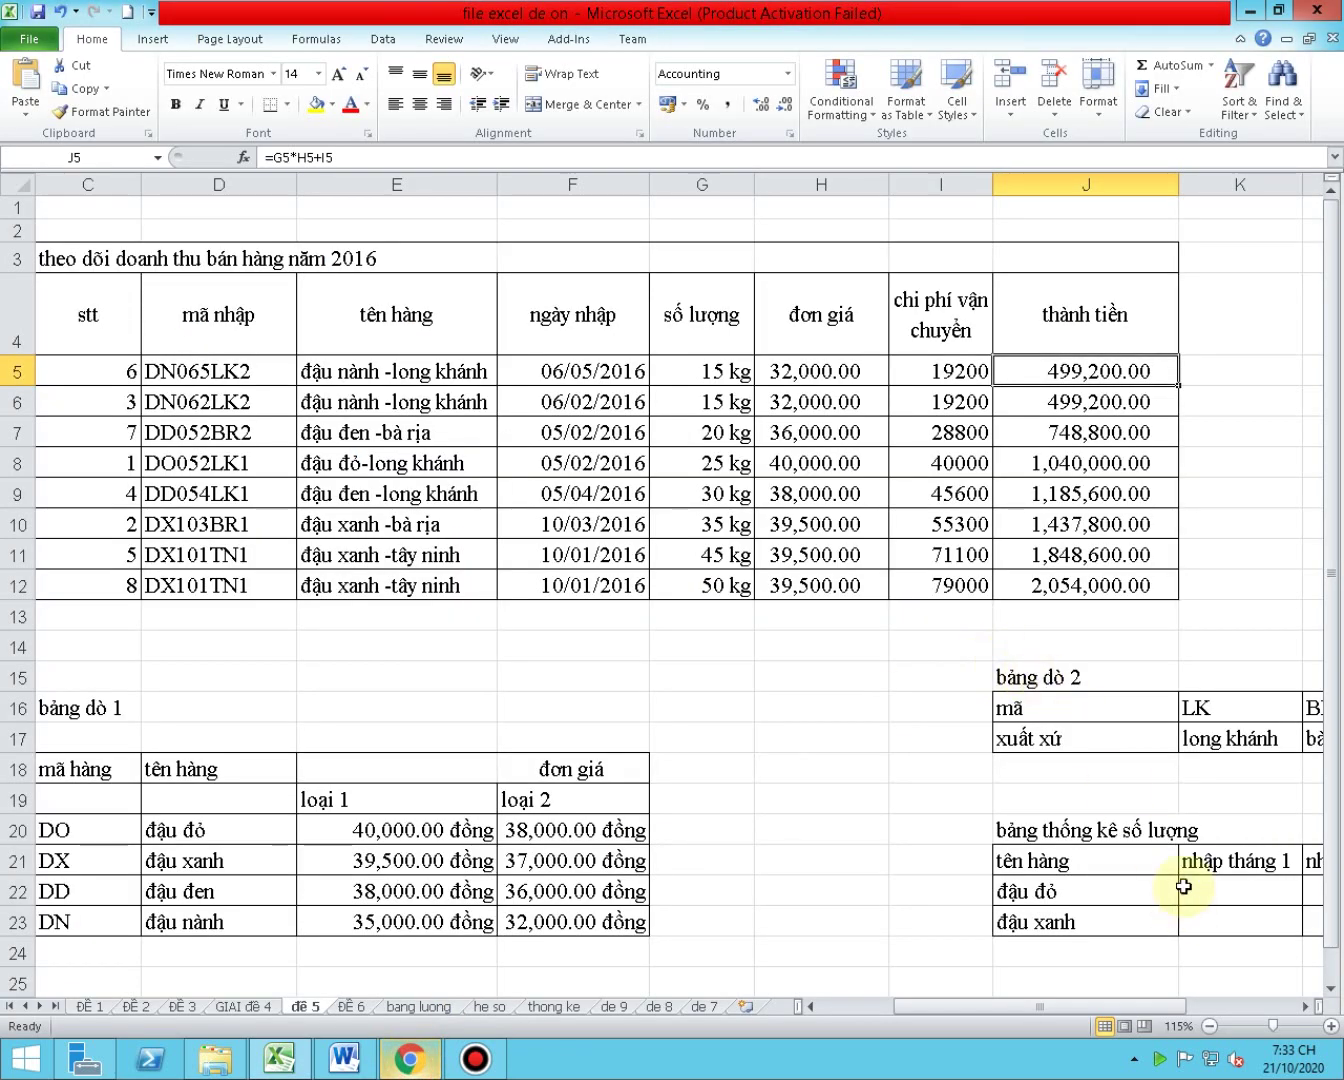
- Narrow column J and insert a SUMIFS function in K22
{"action": "double_click", "coordinate": [1178, 184]}
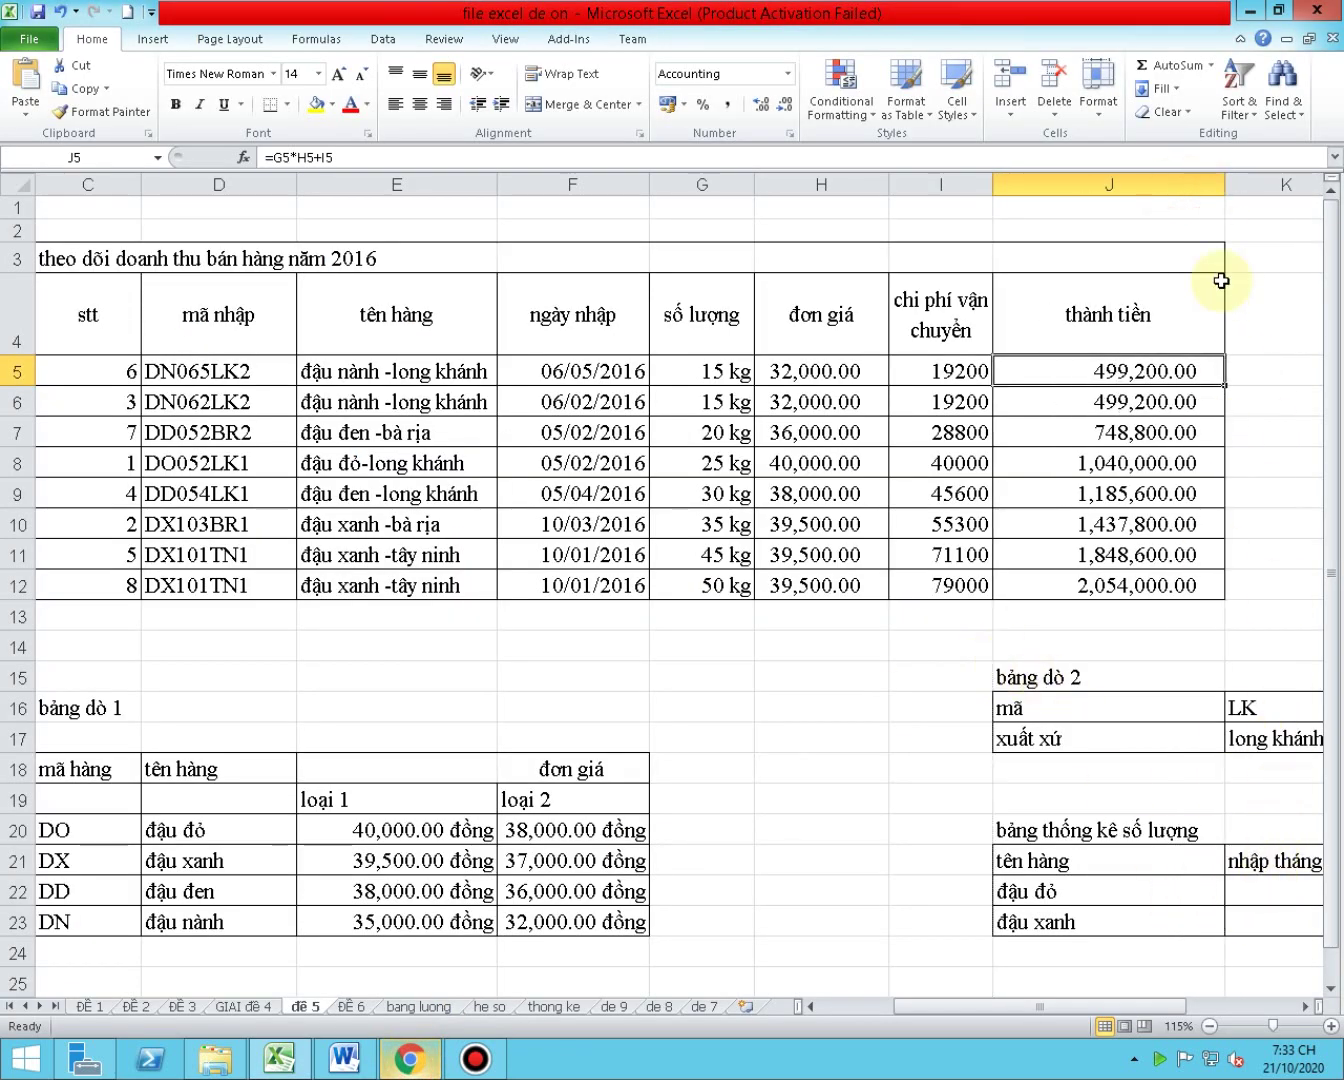
{"action": "left_click_drag", "start_coordinate": [1225, 185], "coordinate": [1098, 197]}
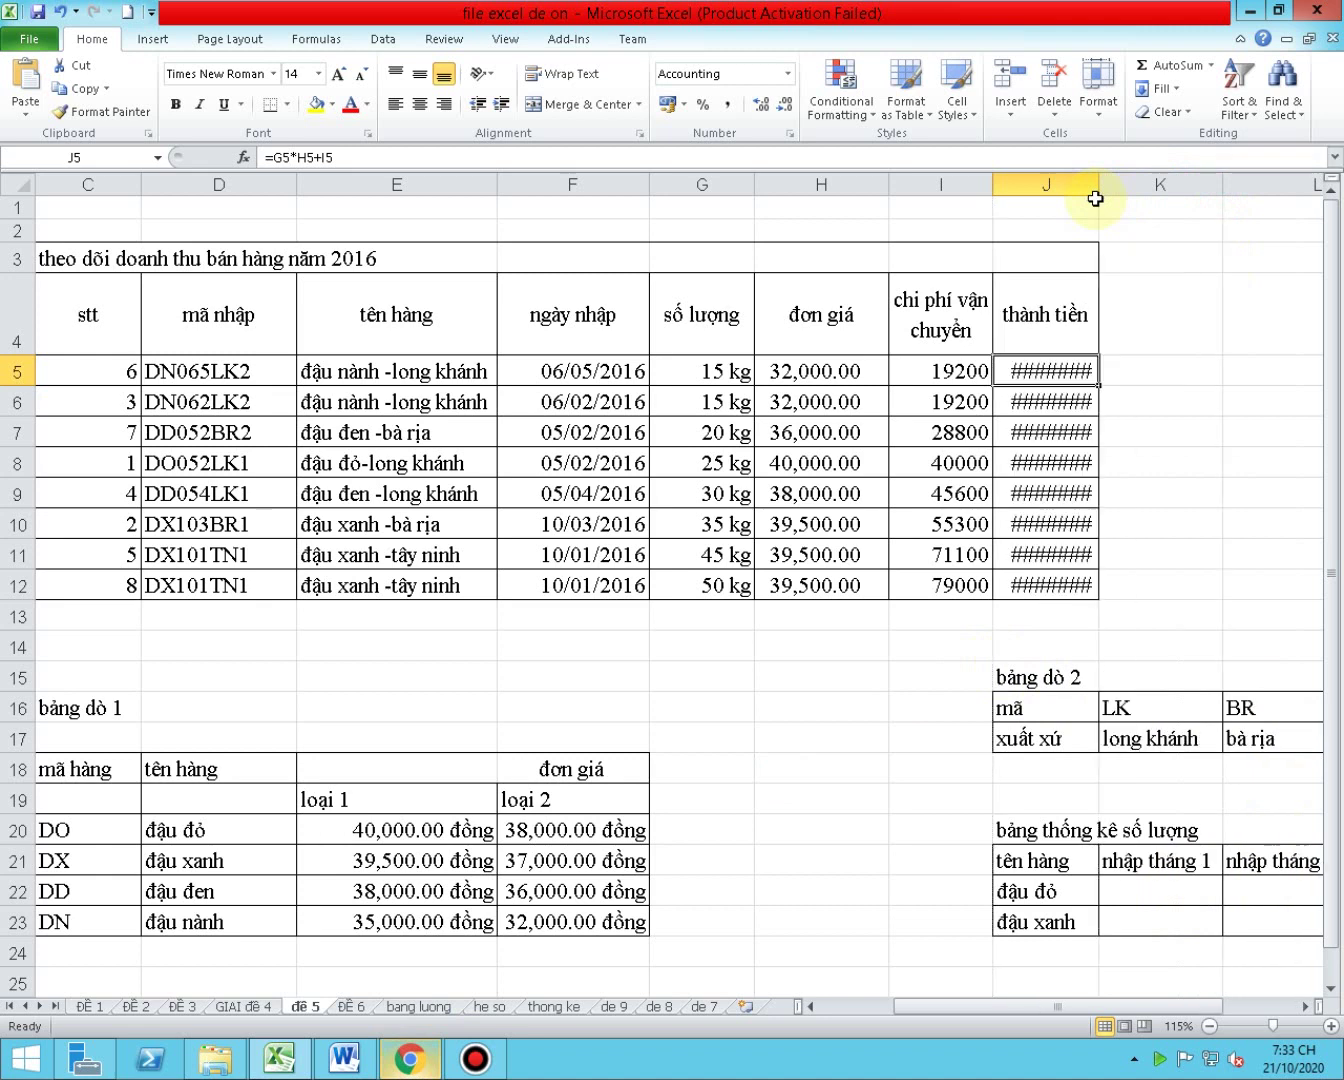
{"action": "left_click", "coordinate": [1161, 890]}
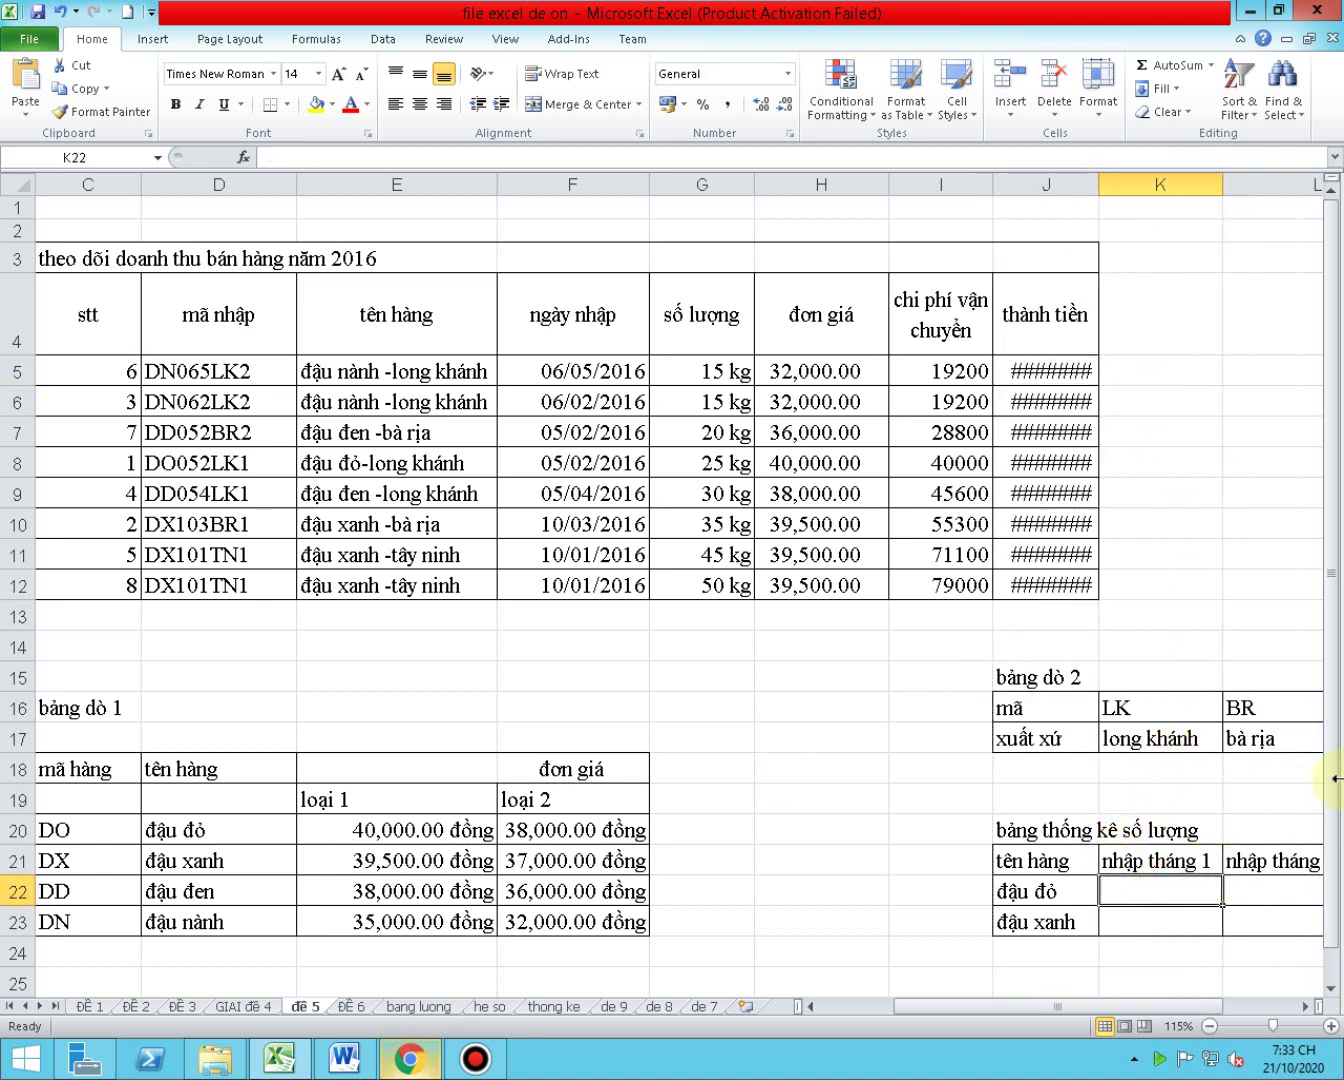
{"action": "type", "text": "="}
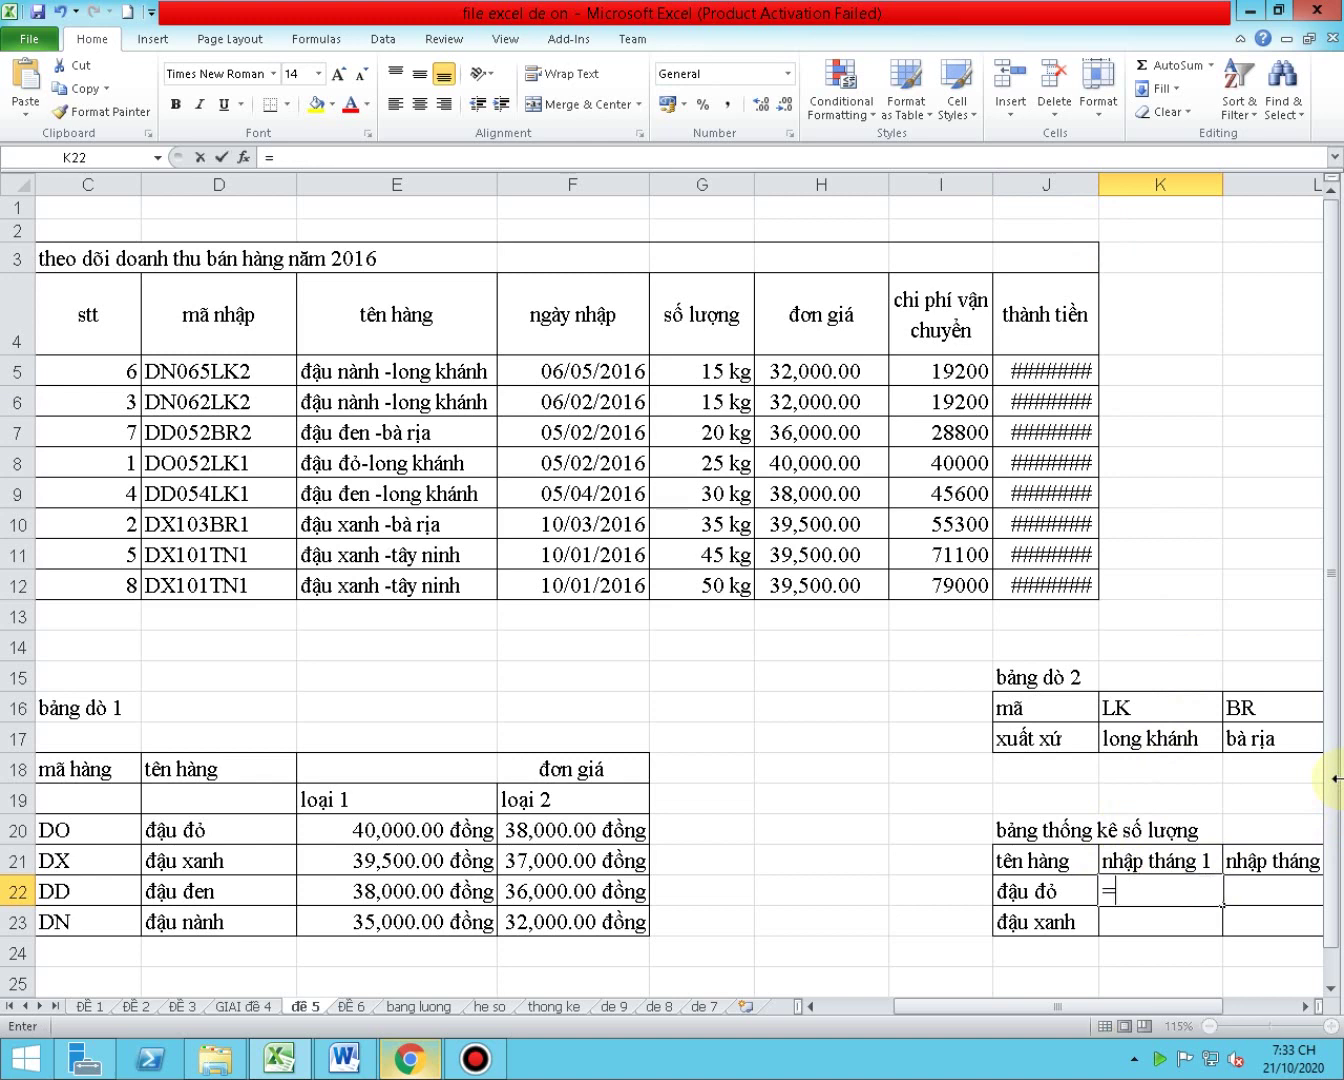
{"action": "type", "text": "SUM"}
{"action": "type", "text": "I"}
{"action": "key", "text": "BackSpace"}
{"action": "type", "text": "U"}
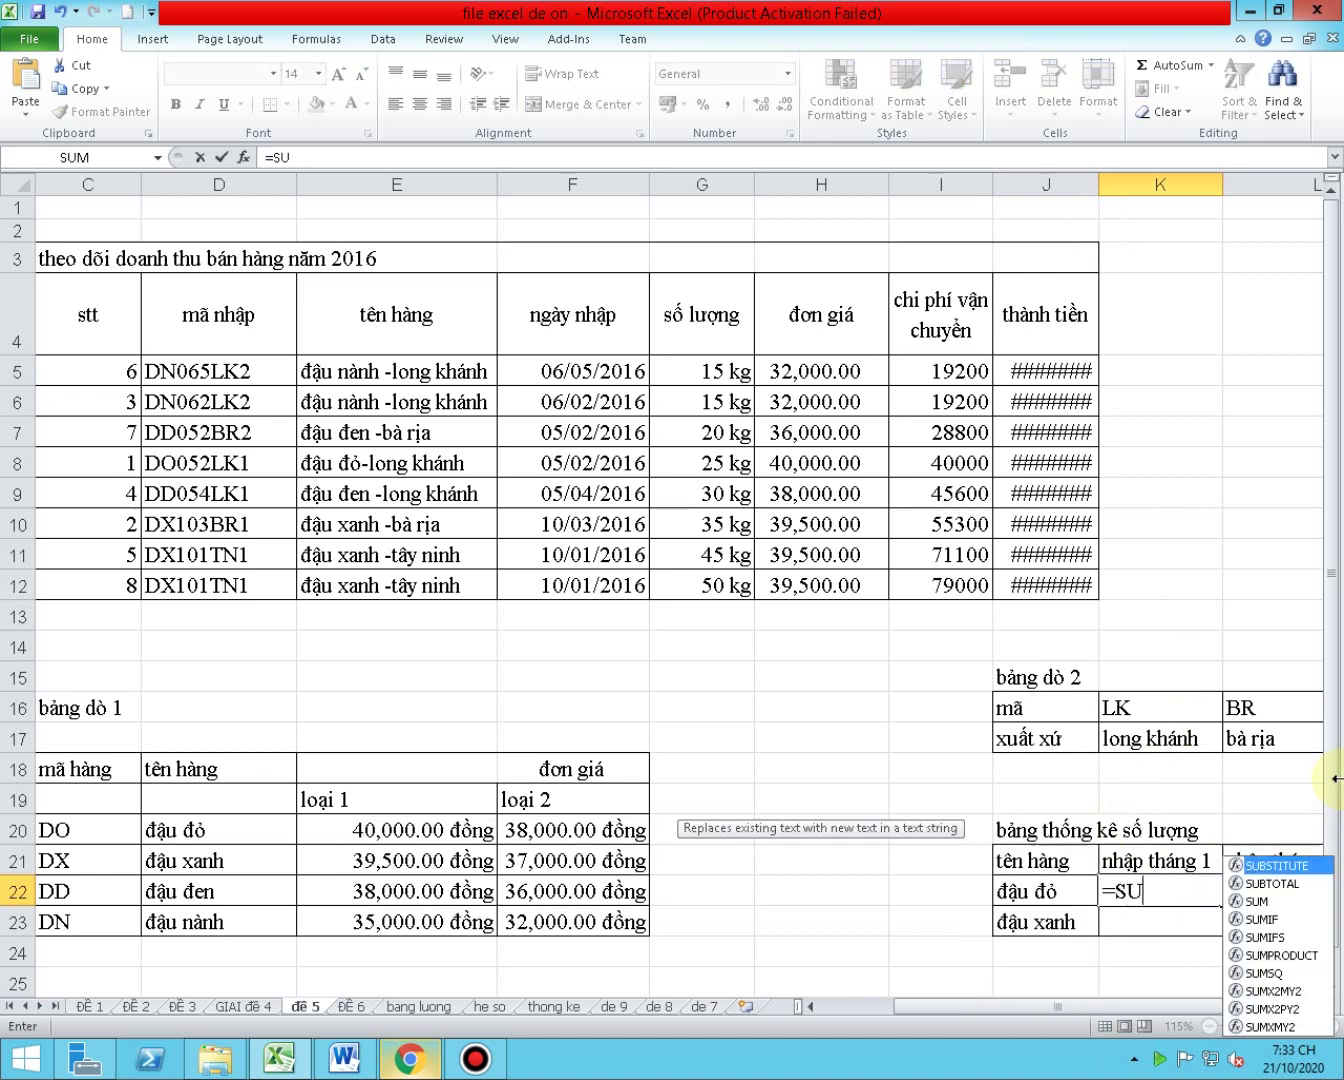
{"action": "type", "text": "MI"}
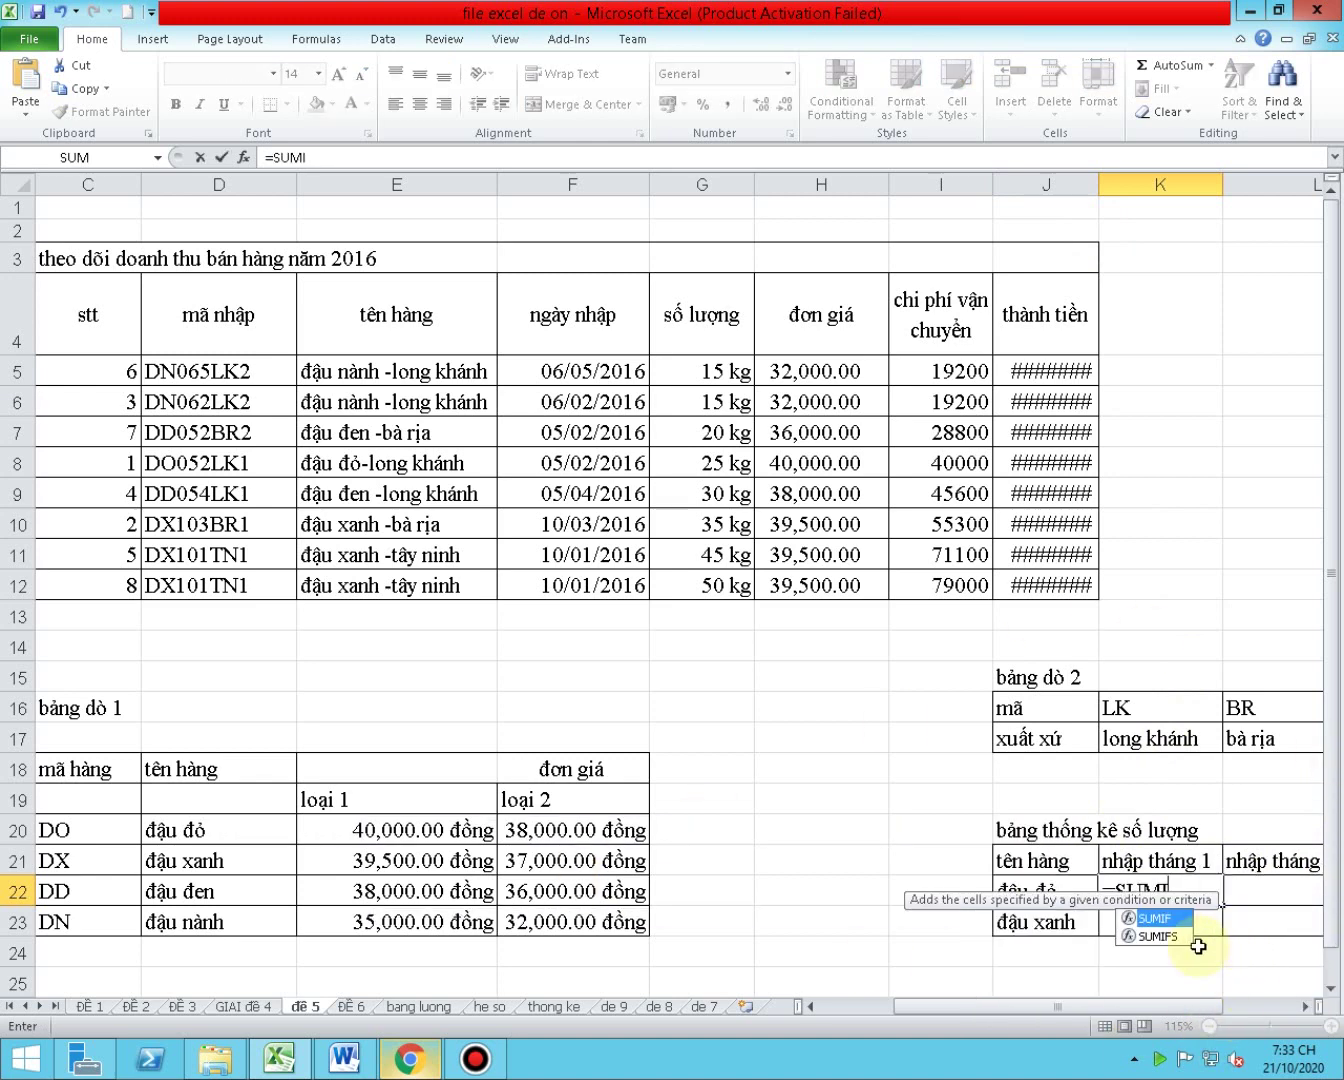
{"action": "double_click", "coordinate": [1166, 937]}
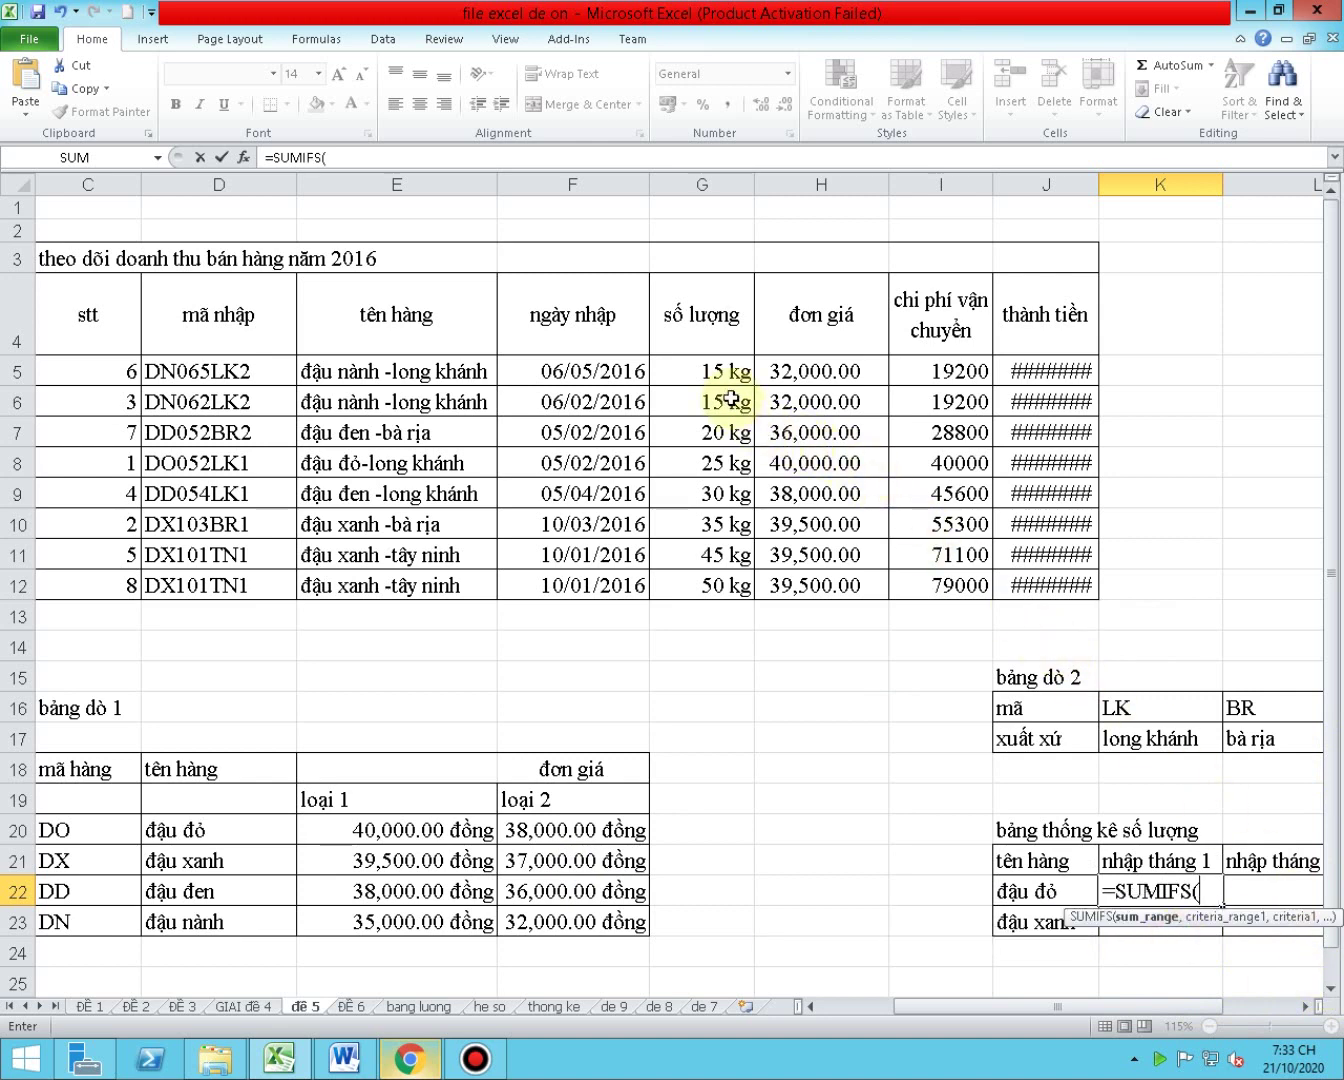
- Sum quantities $G$5:$G$12 where codes in $D$5:$D$12 match "DO*", giving 25
{"action": "left_click_drag", "start_coordinate": [720, 371], "coordinate": [729, 585]}
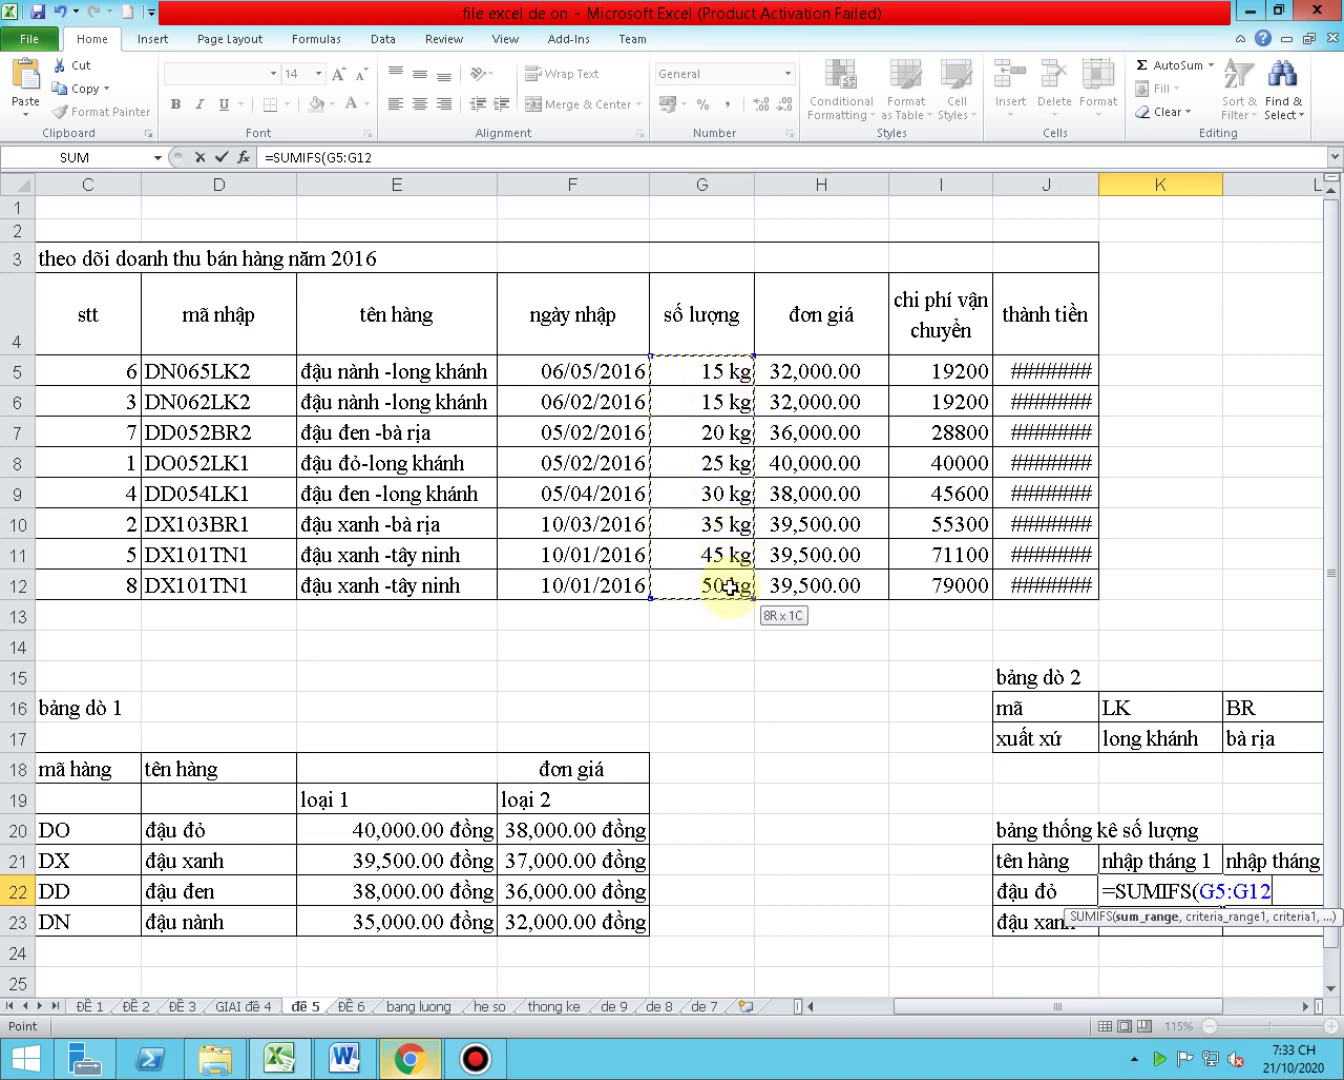
{"action": "key", "text": "F4"}
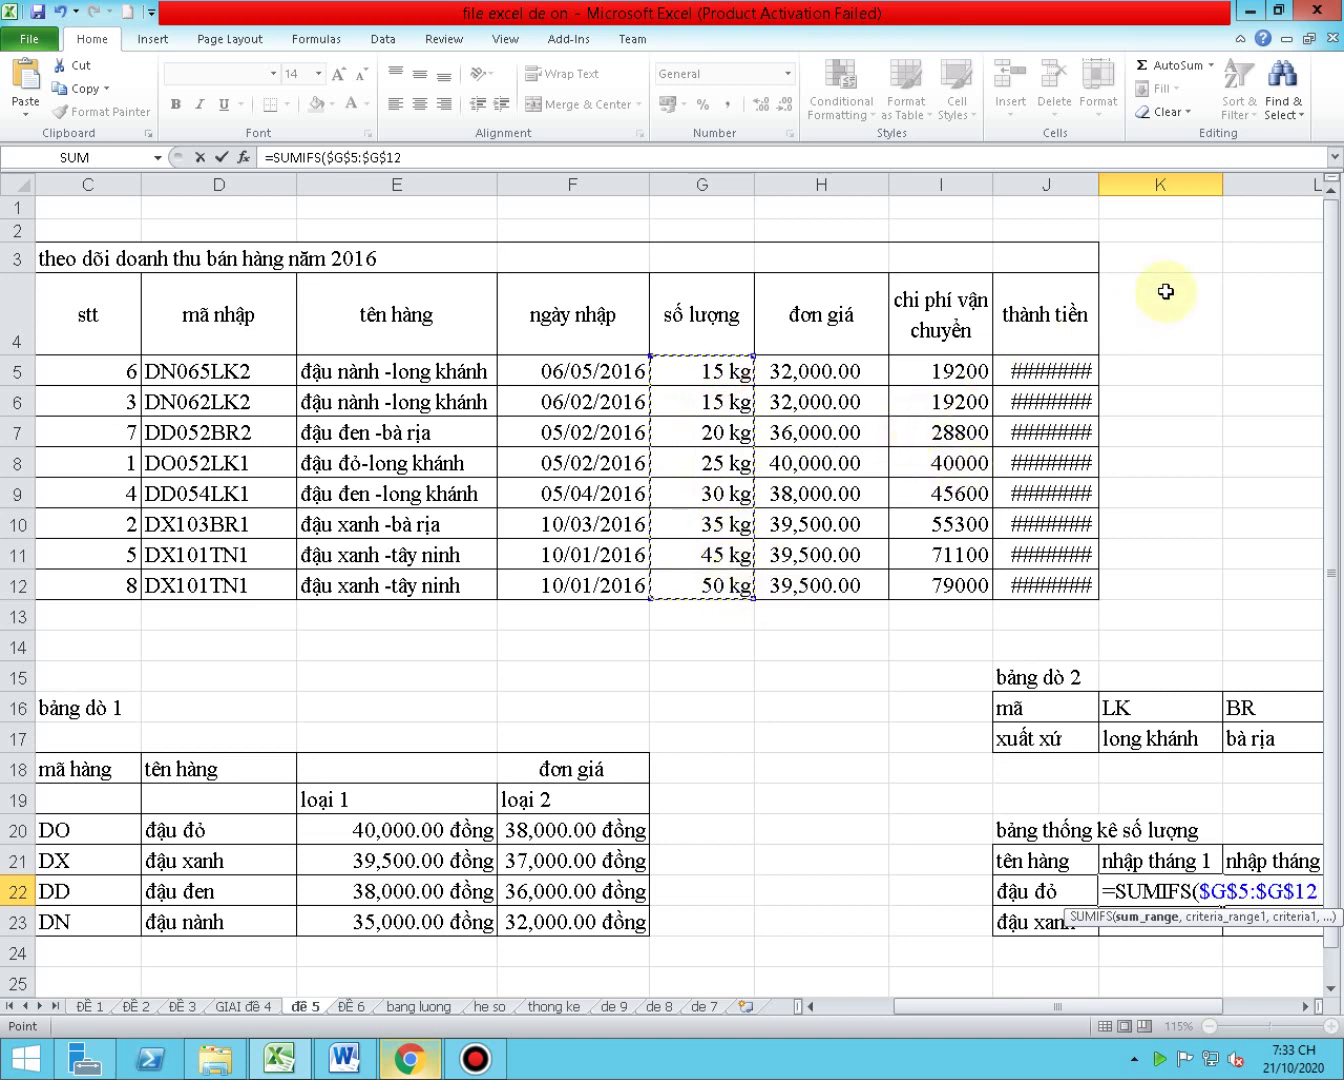
{"action": "type", "text": ","}
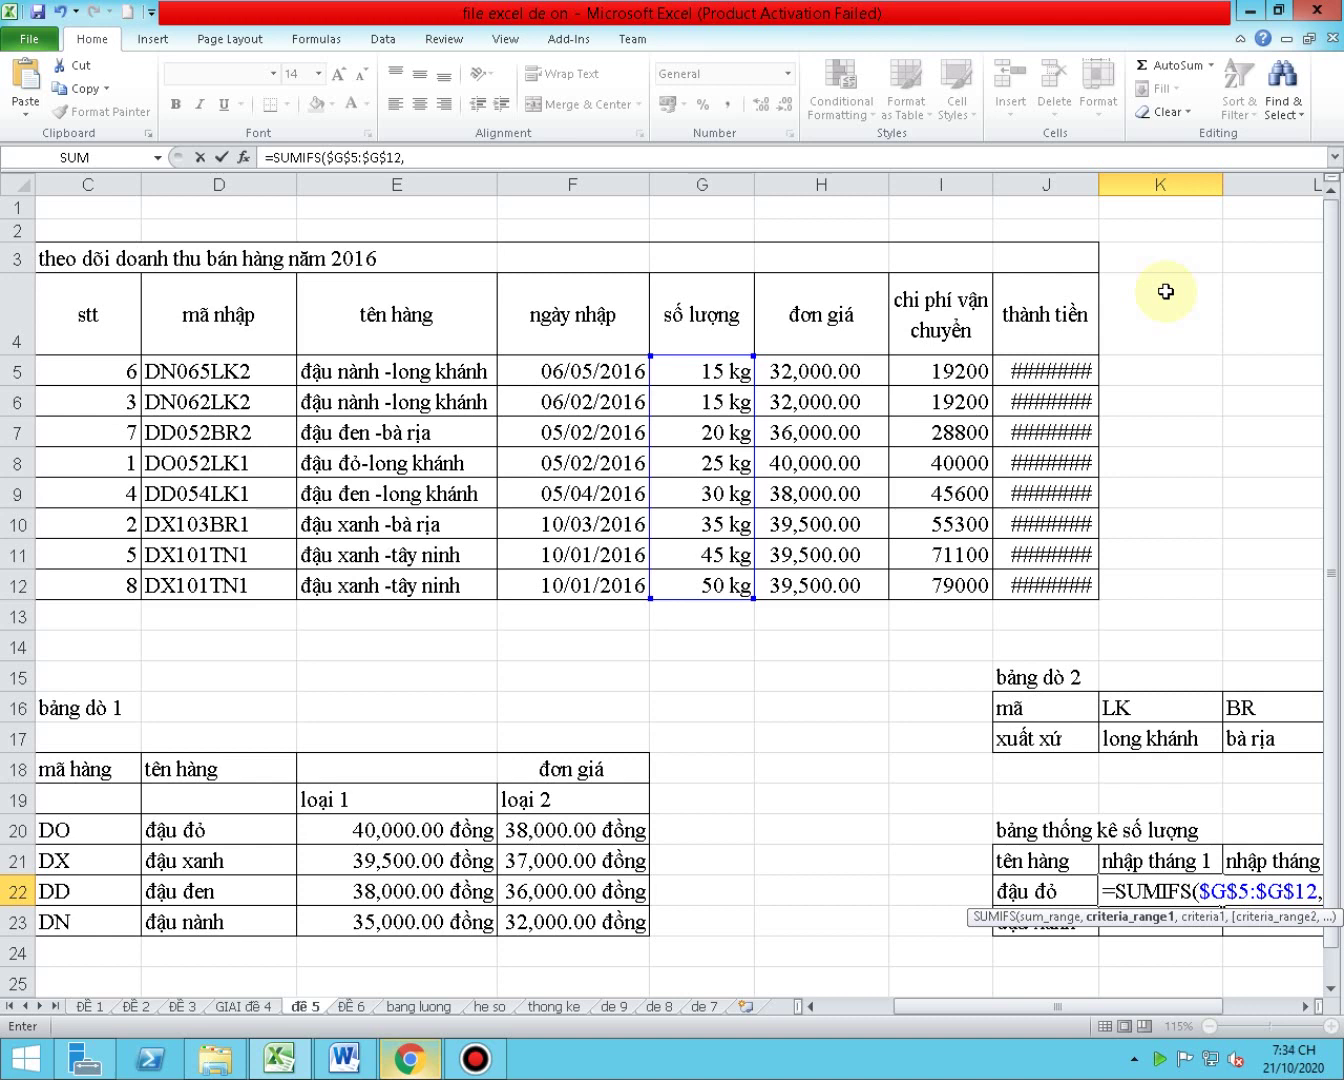
{"action": "mouse_move", "coordinate": [1079, 1011]}
{"action": "left_mouse_down"}
{"action": "mouse_move", "coordinate": [1101, 1011]}
{"action": "mouse_move", "coordinate": [1060, 1015]}
{"action": "left_mouse_up"}
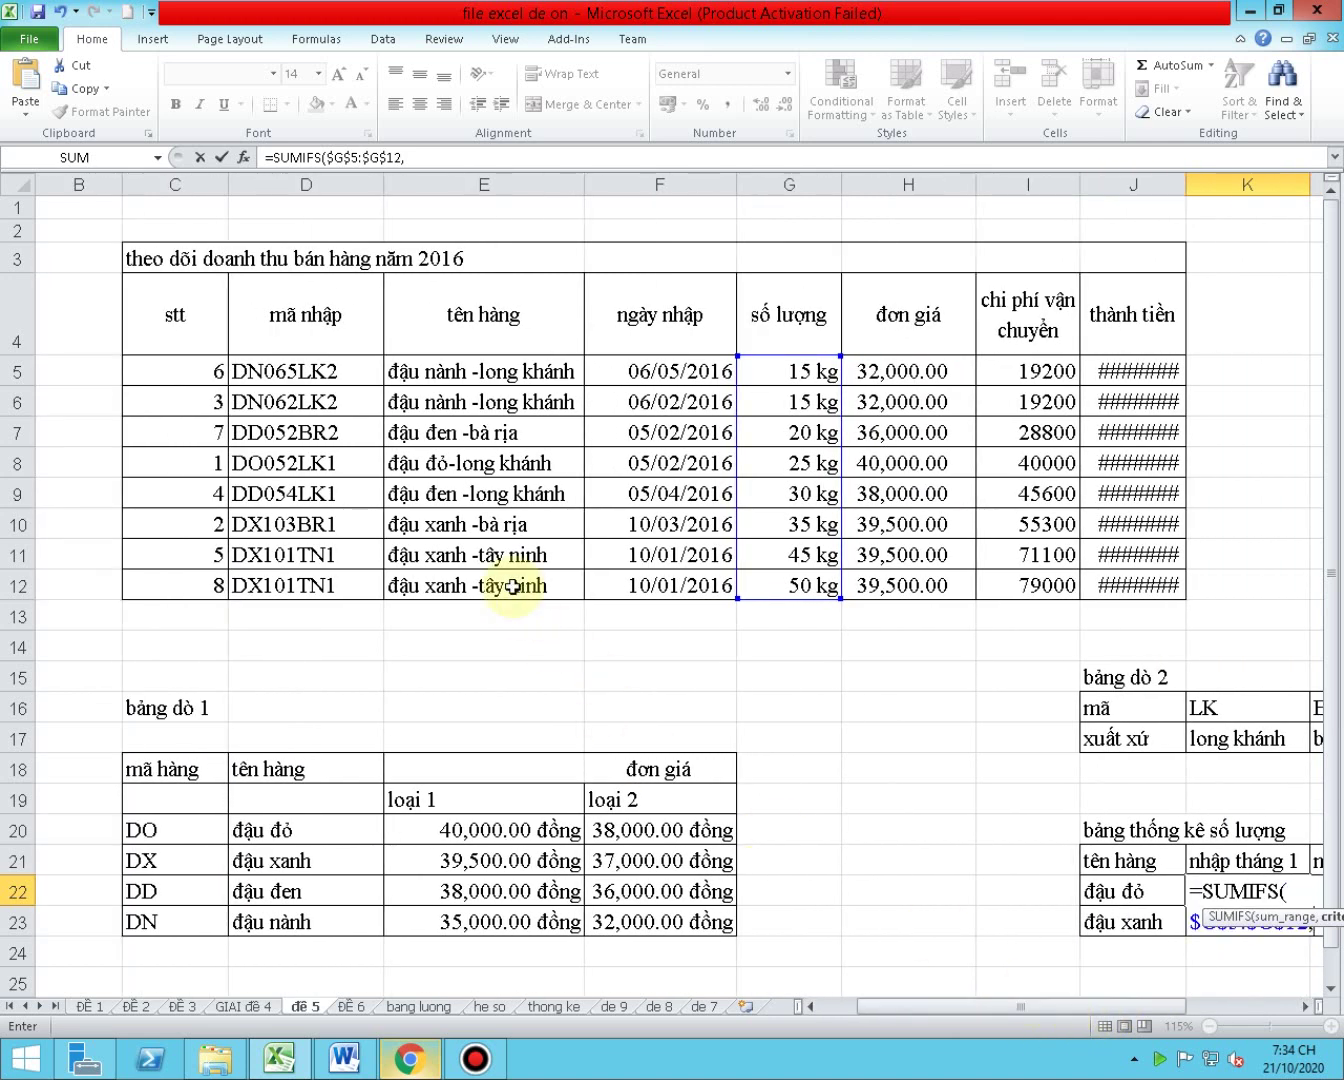
{"action": "left_click_drag", "start_coordinate": [319, 368], "coordinate": [315, 588]}
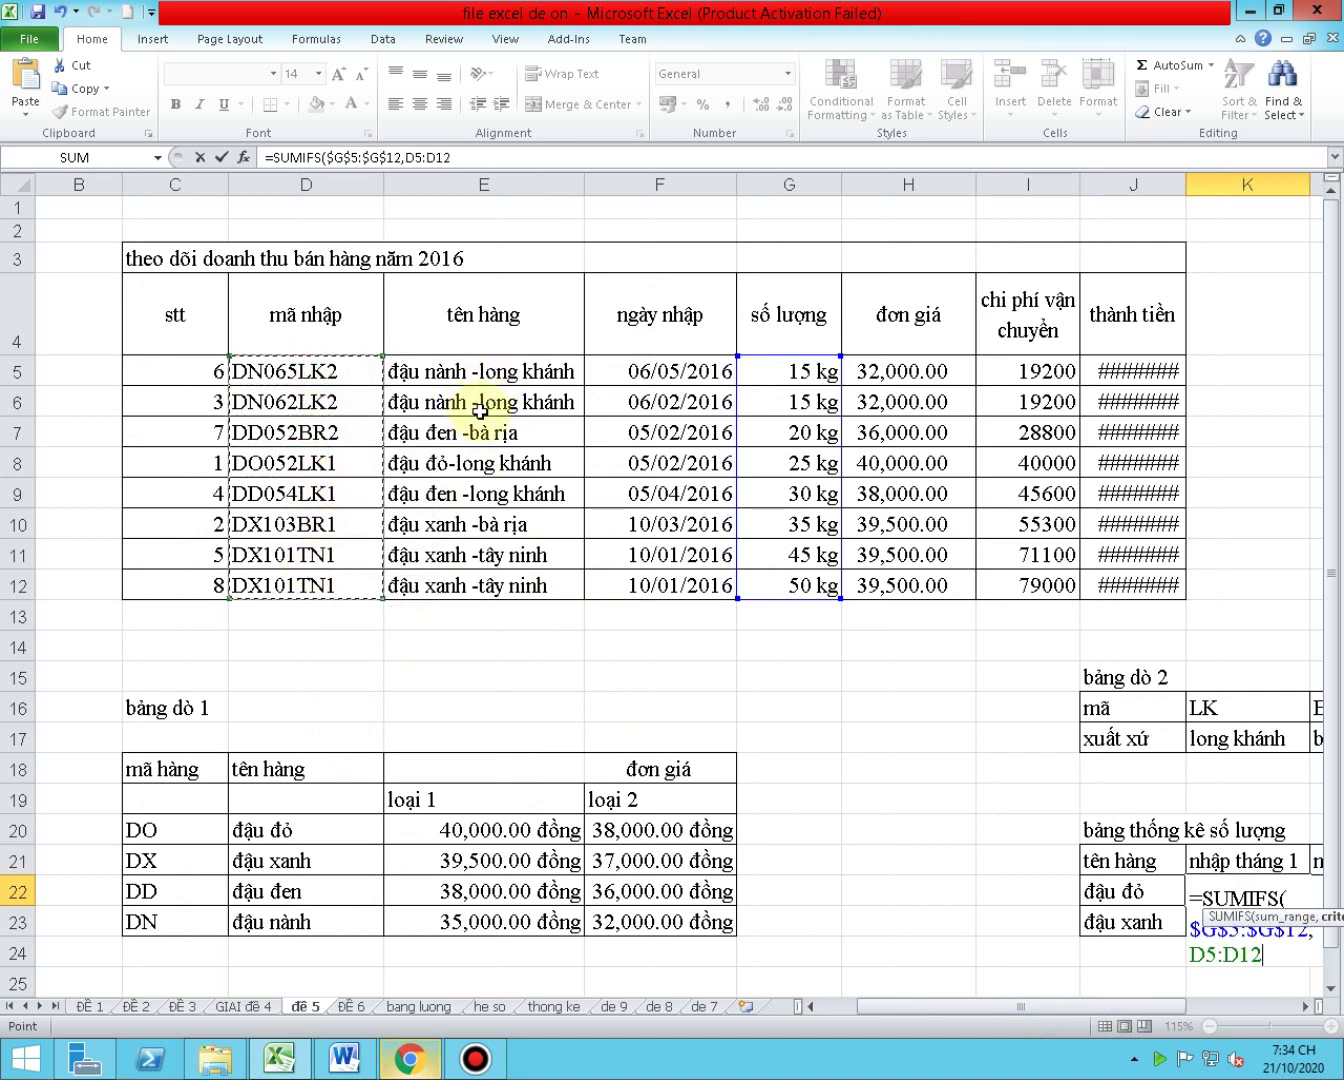
{"action": "key", "text": "F4"}
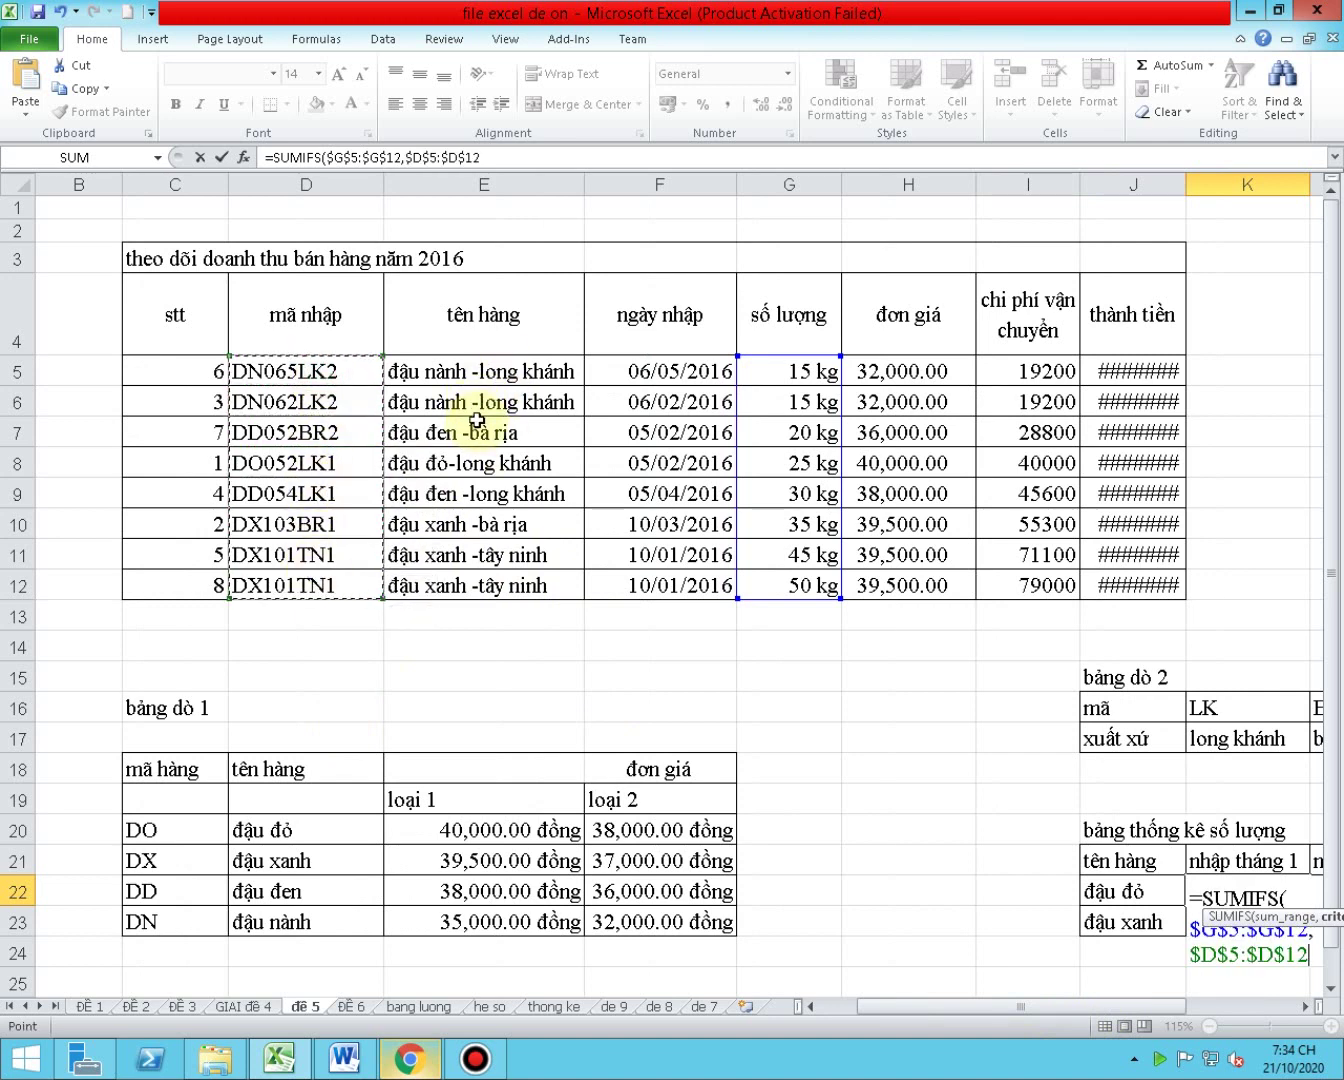
{"action": "type", "text": ","}
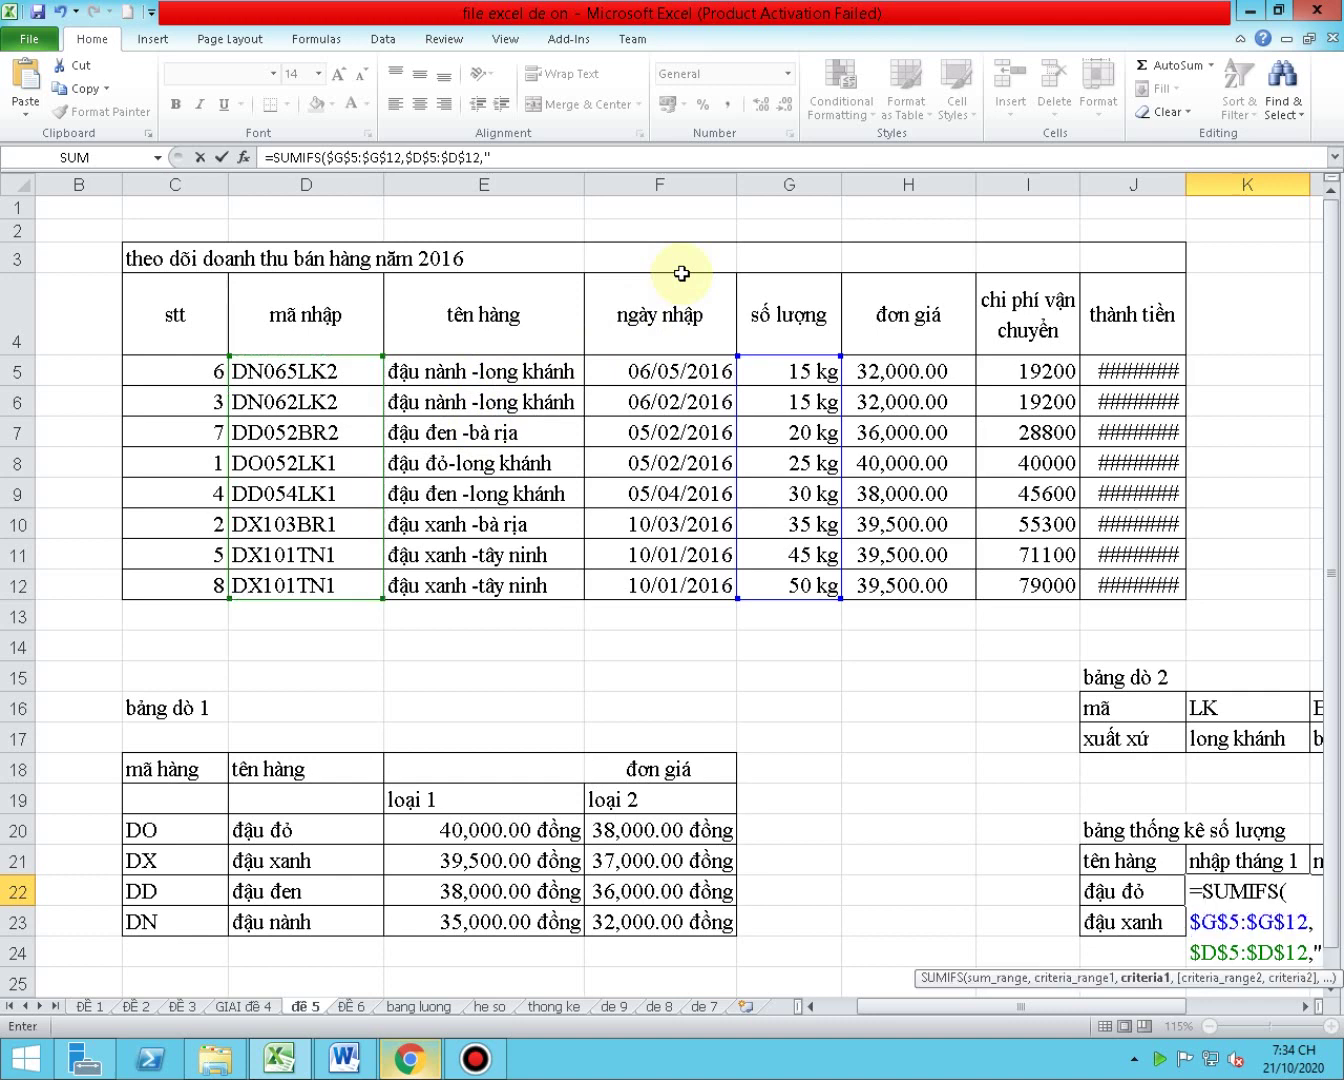
{"action": "type", "text": "D"}
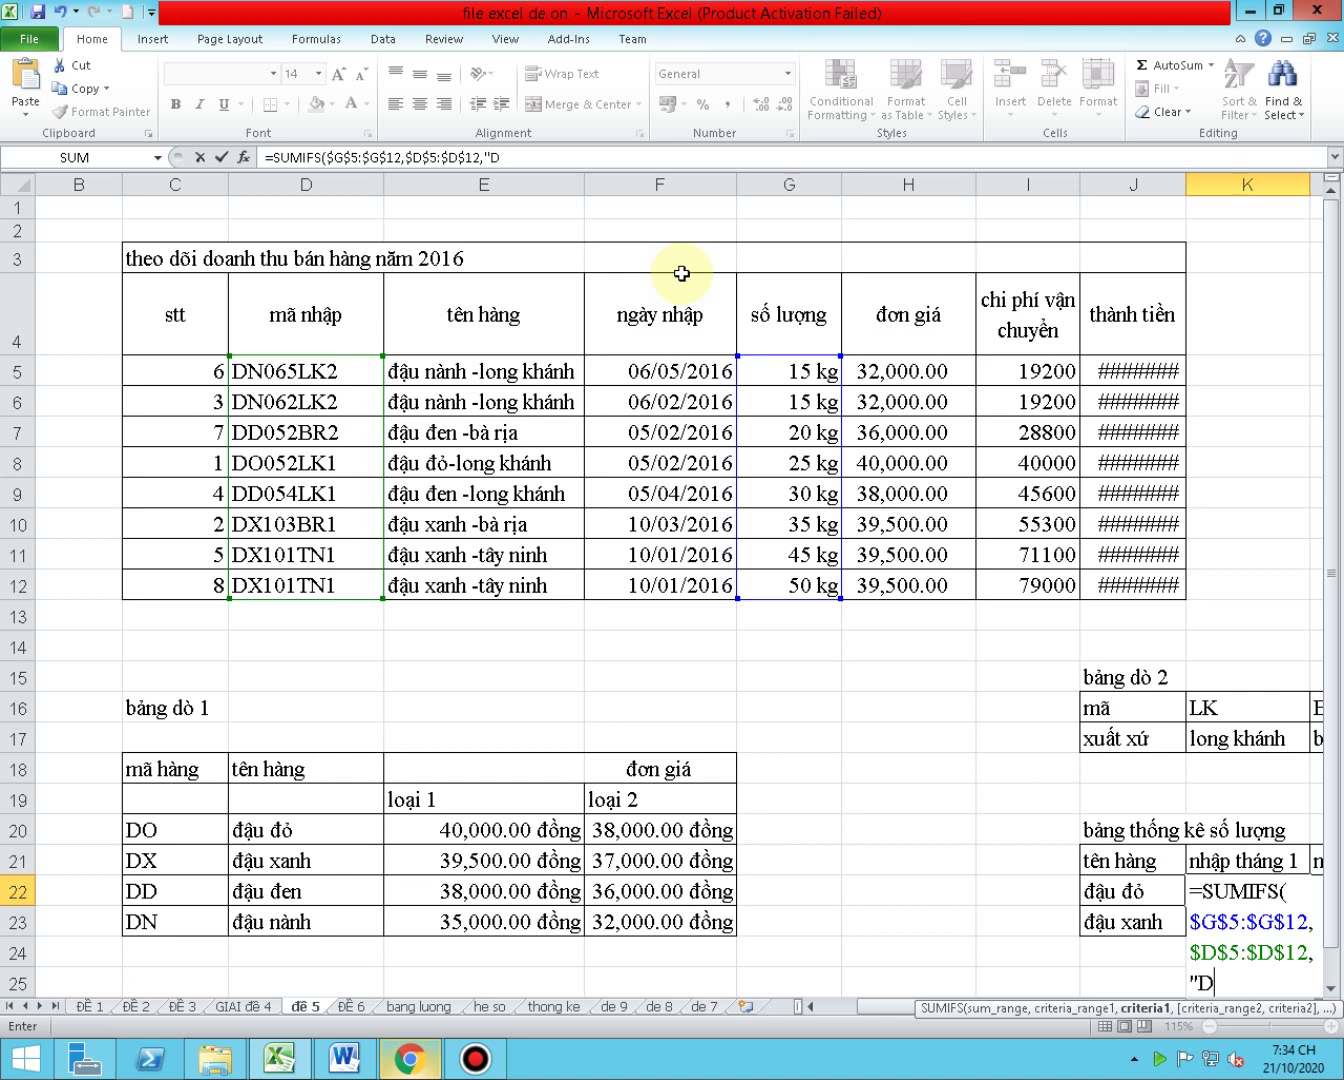
{"action": "type", "text": "O"}
{"action": "type", "text": "*\""}
{"action": "key", "text": "ctrl+Return"}
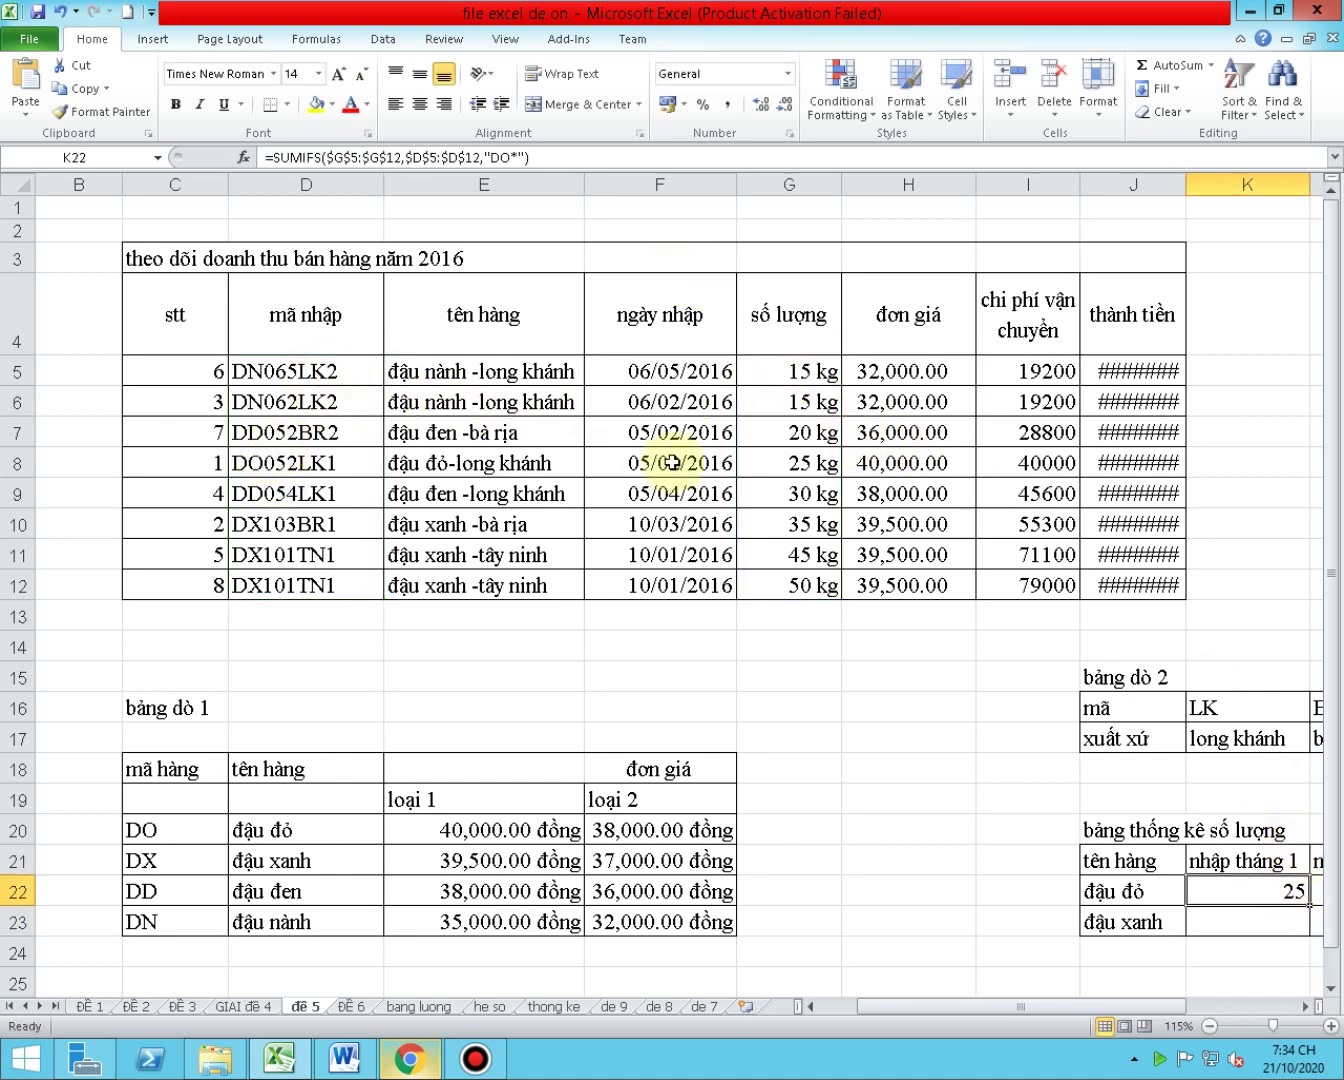
{"action": "left_click_drag", "start_coordinate": [790, 431], "coordinate": [790, 463]}
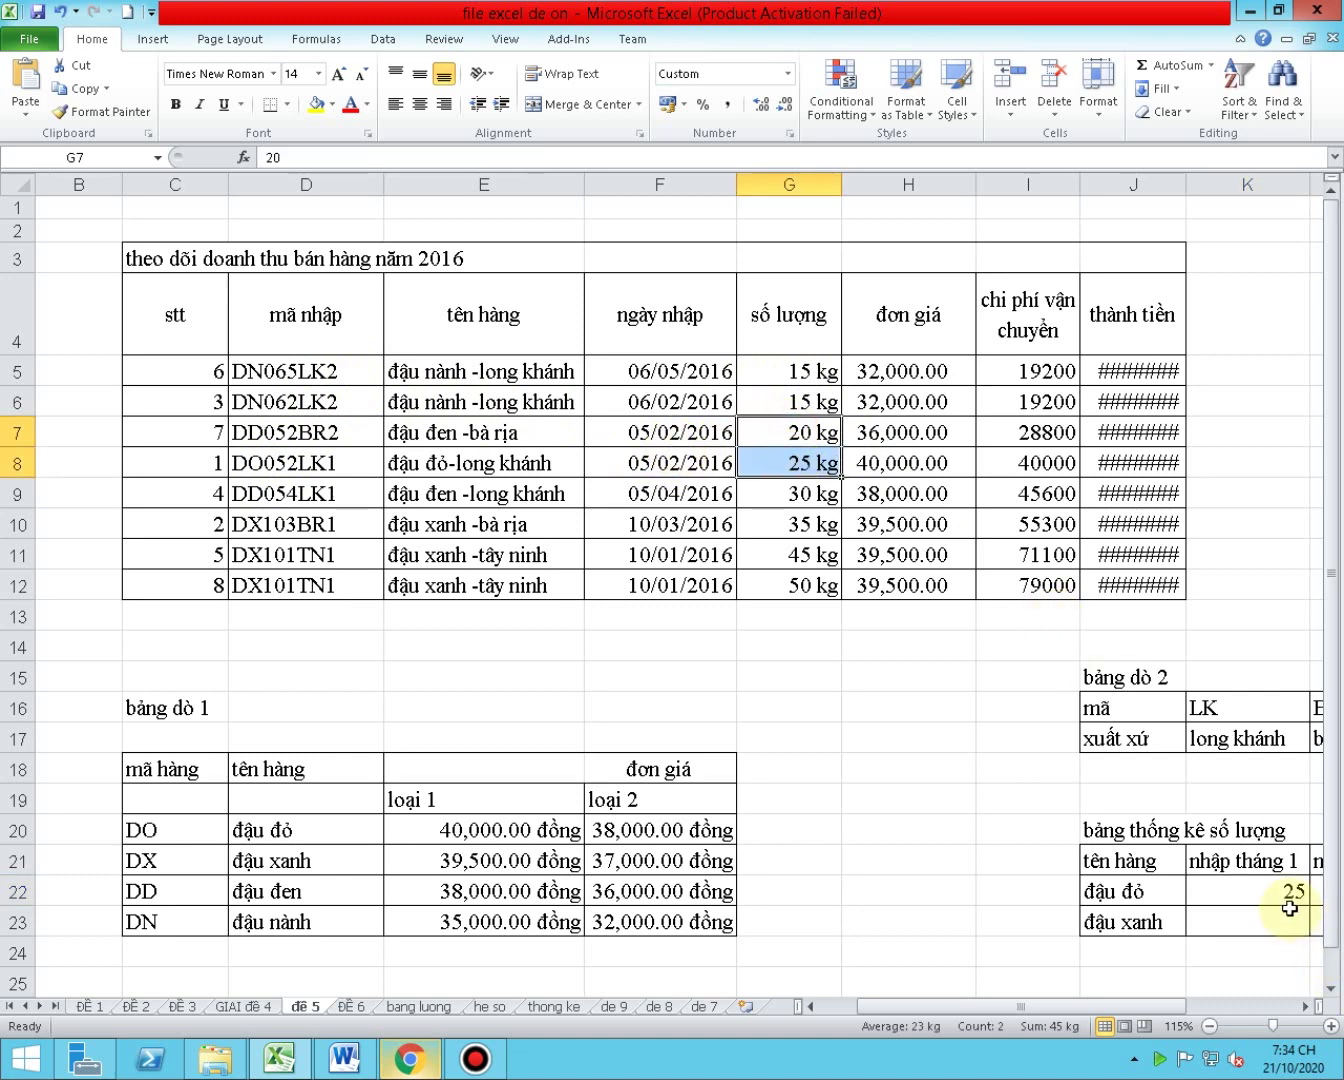
{"action": "left_click", "coordinate": [286, 460]}
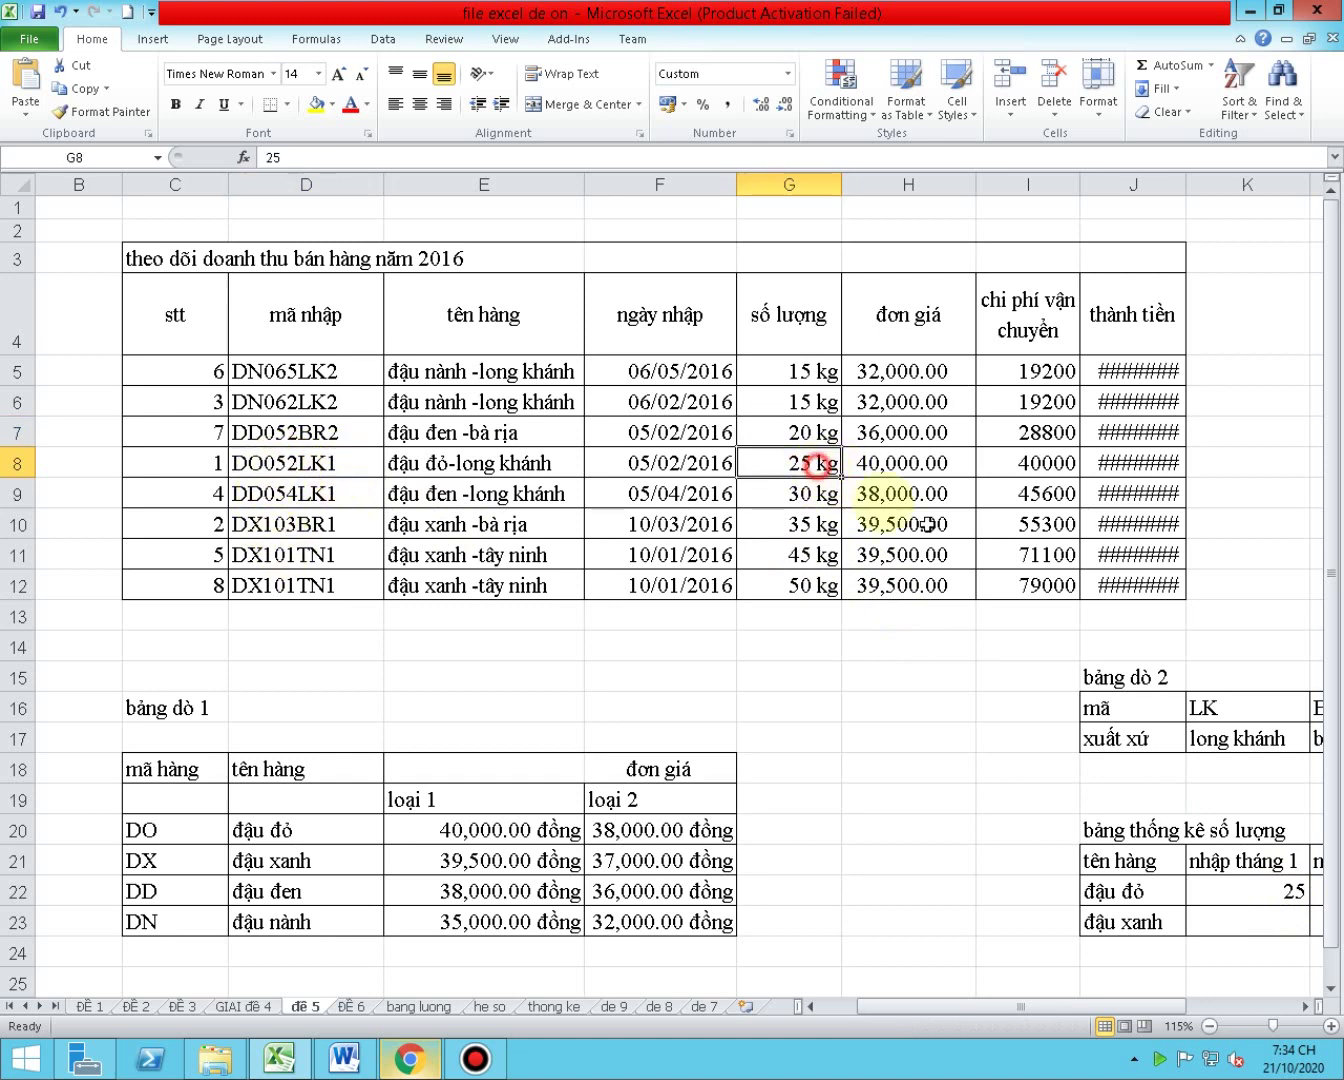
{"action": "left_click", "coordinate": [1252, 889]}
{"action": "left_click", "coordinate": [1305, 1006]}
{"action": "left_click", "coordinate": [1305, 1006]}
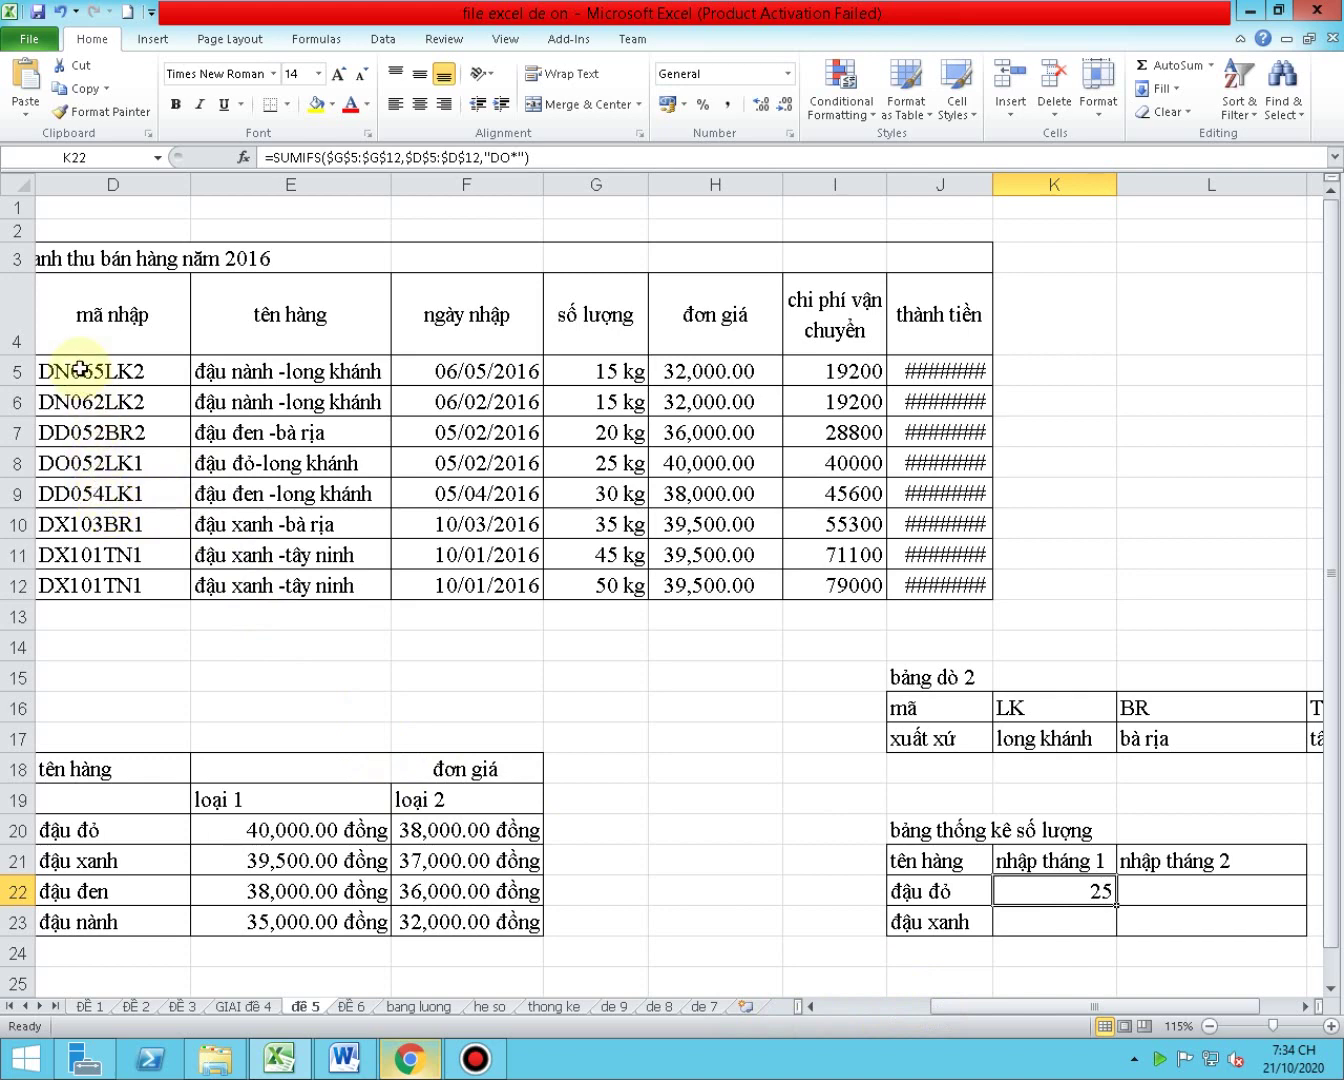
{"action": "left_click", "coordinate": [408, 1059]}
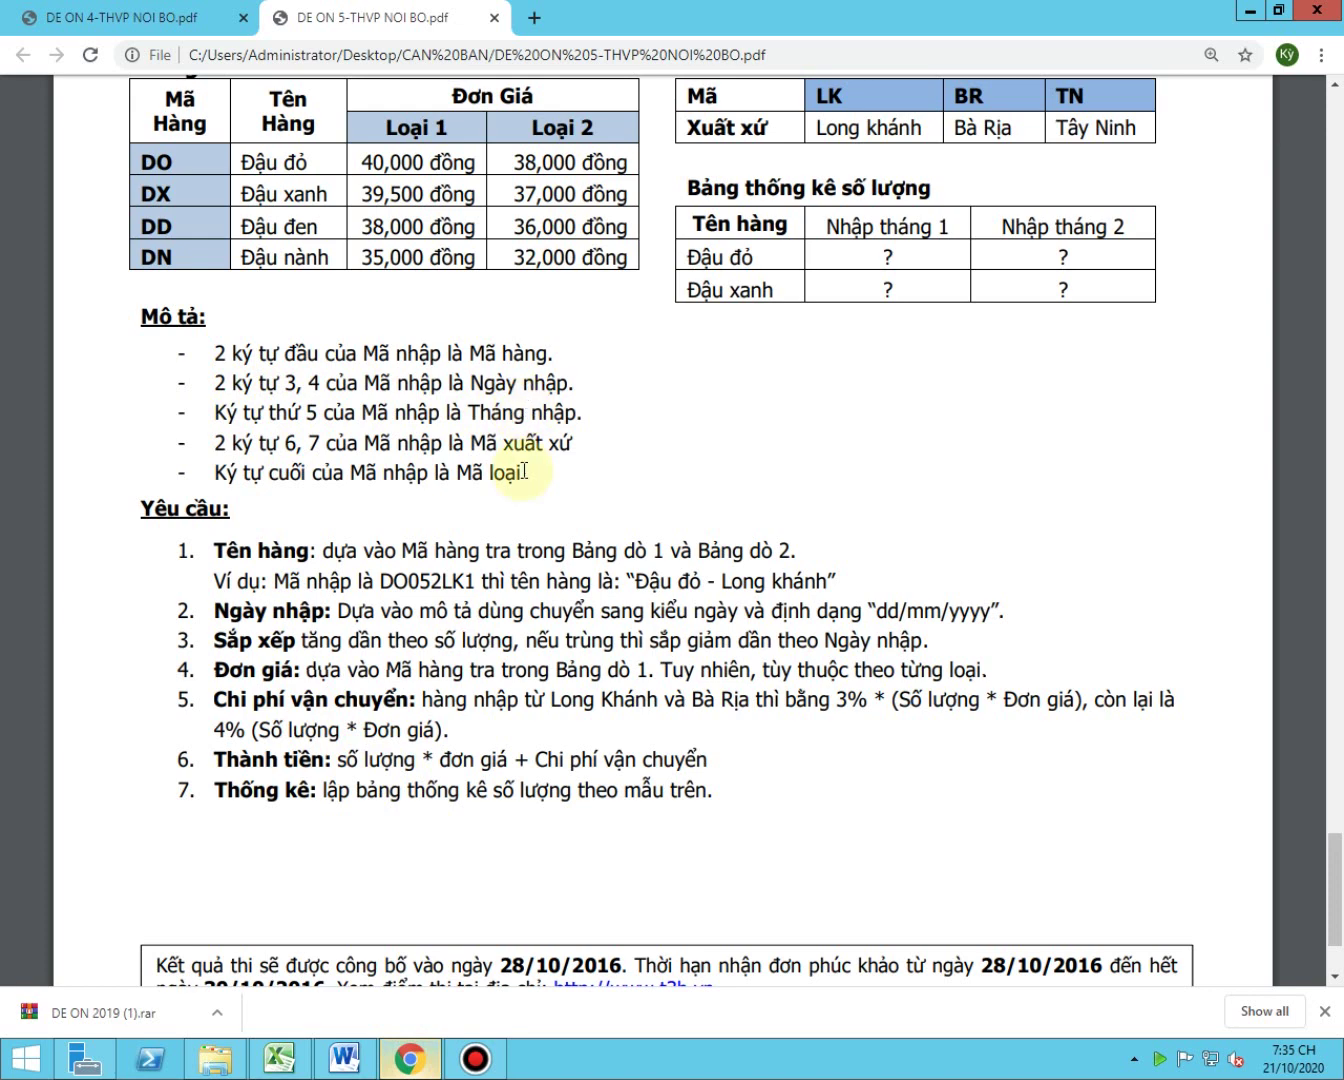
{"action": "left_click", "coordinate": [279, 1059]}
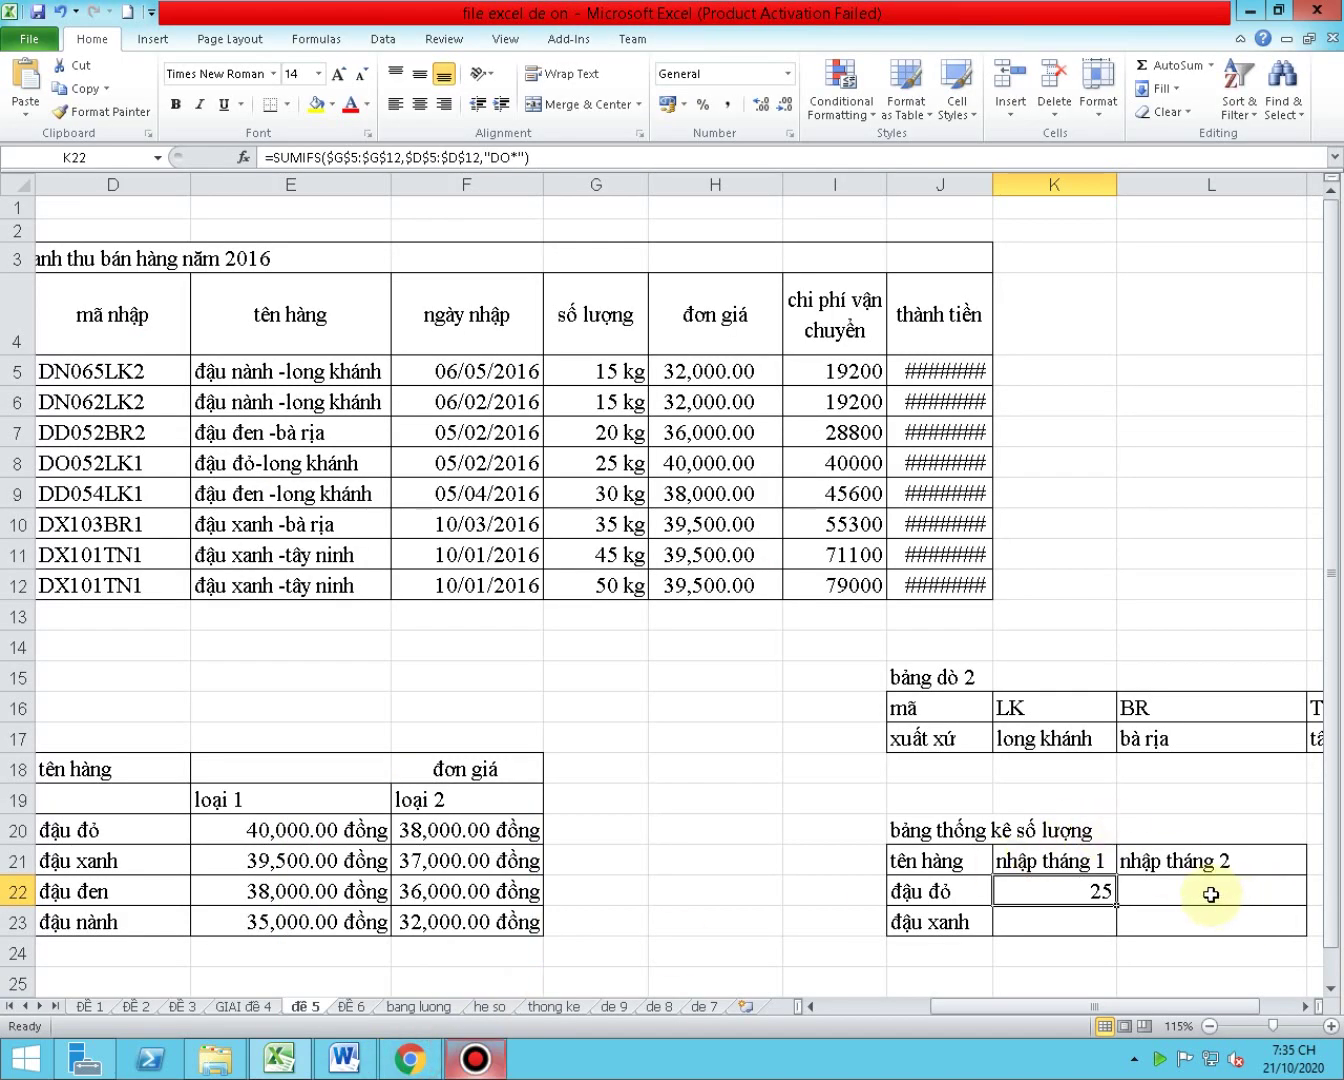
- Add $D$5:$D$12 as a second criteria range with criterion *1* to K22's formula
{"action": "double_click", "coordinate": [1094, 891]}
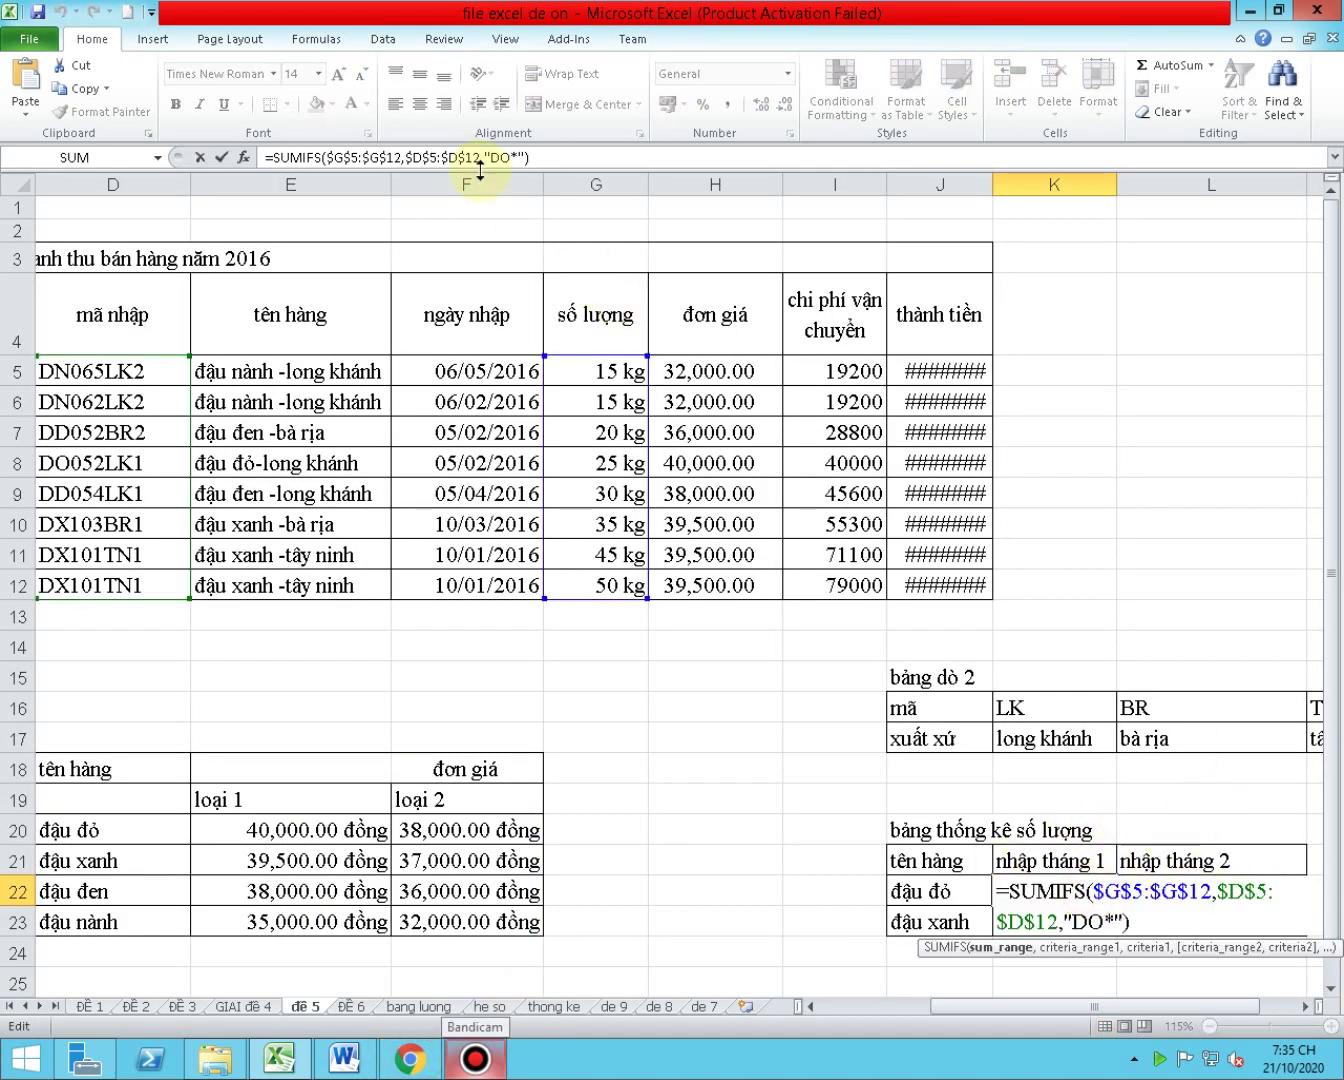
{"action": "left_click", "coordinate": [527, 157]}
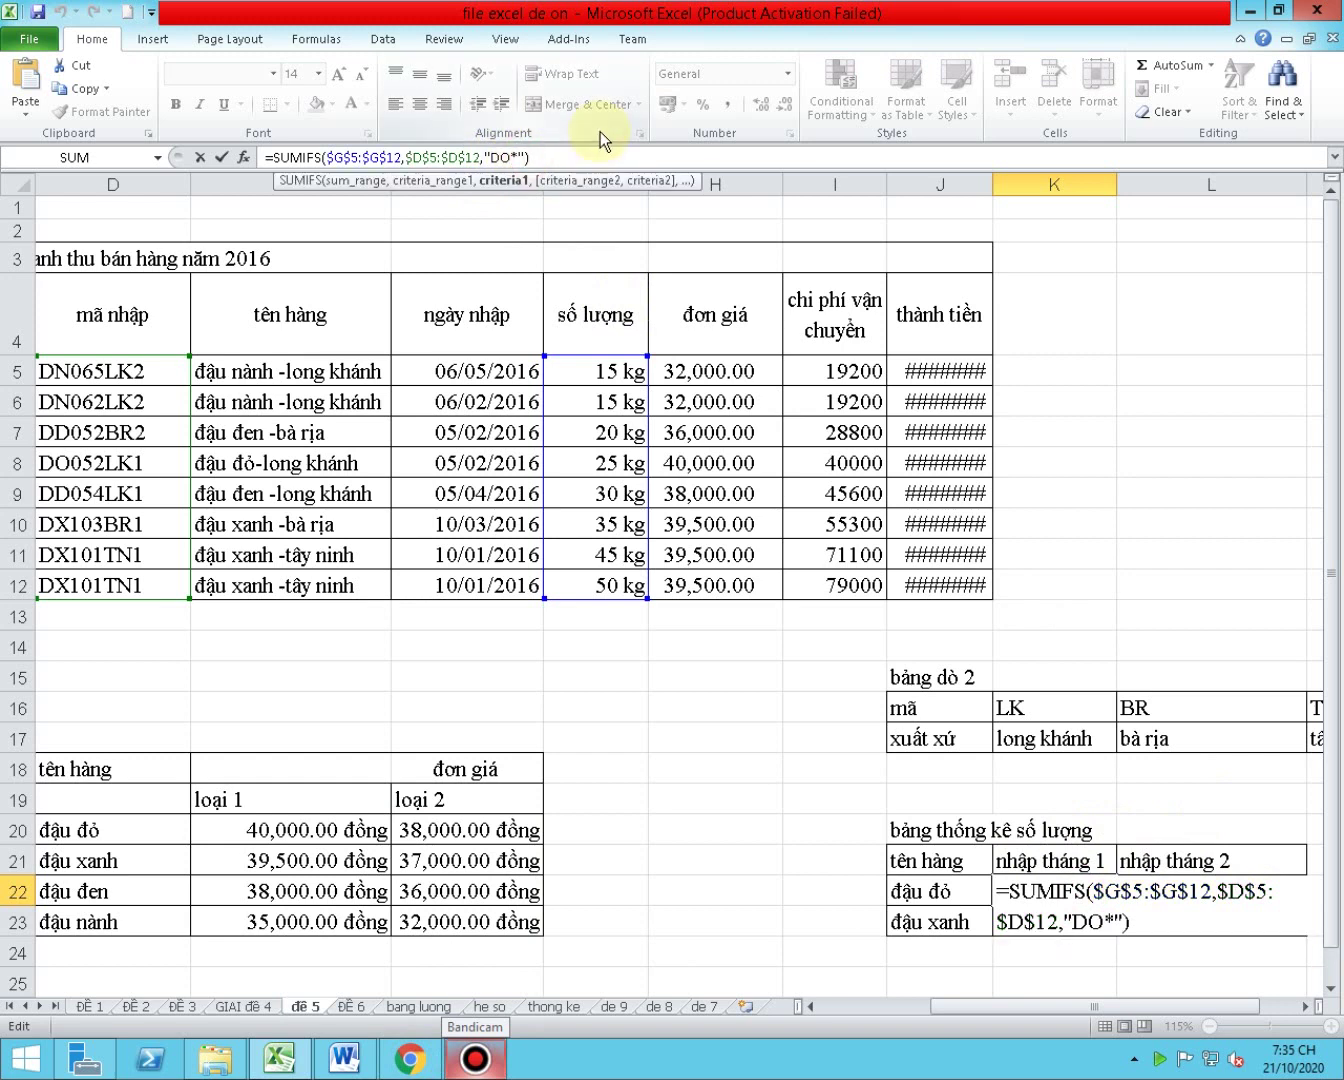
{"action": "type", "text": ","}
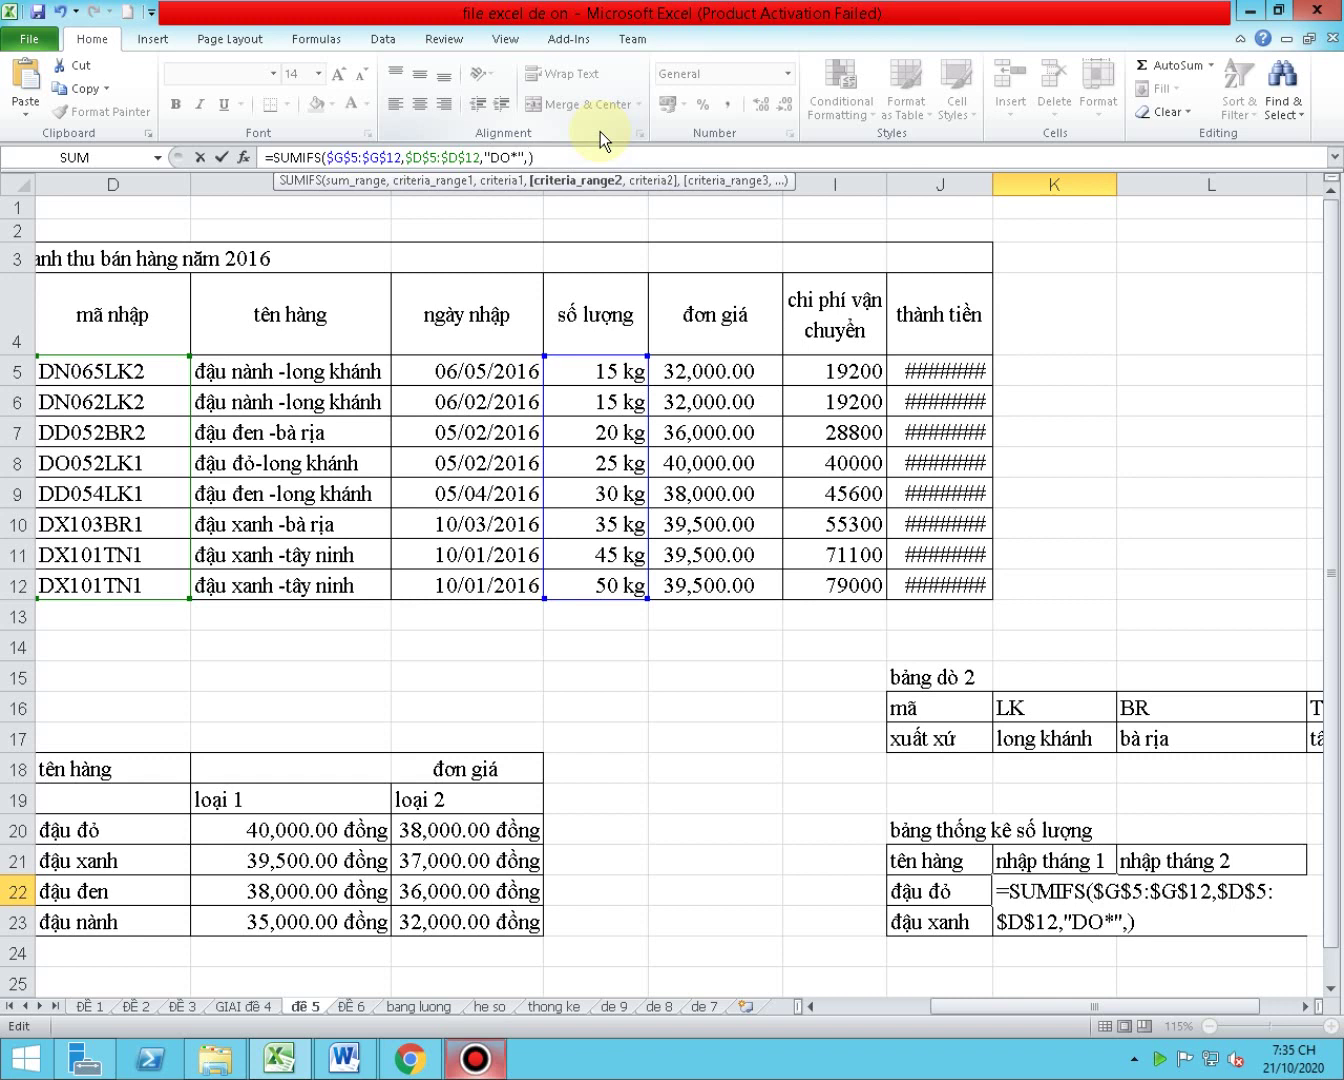
{"action": "type", "text": "*1"}
{"action": "type", "text": "*"}
{"action": "left_click", "coordinate": [529, 158]}
{"action": "left_click_drag", "start_coordinate": [101, 381], "coordinate": [95, 588]}
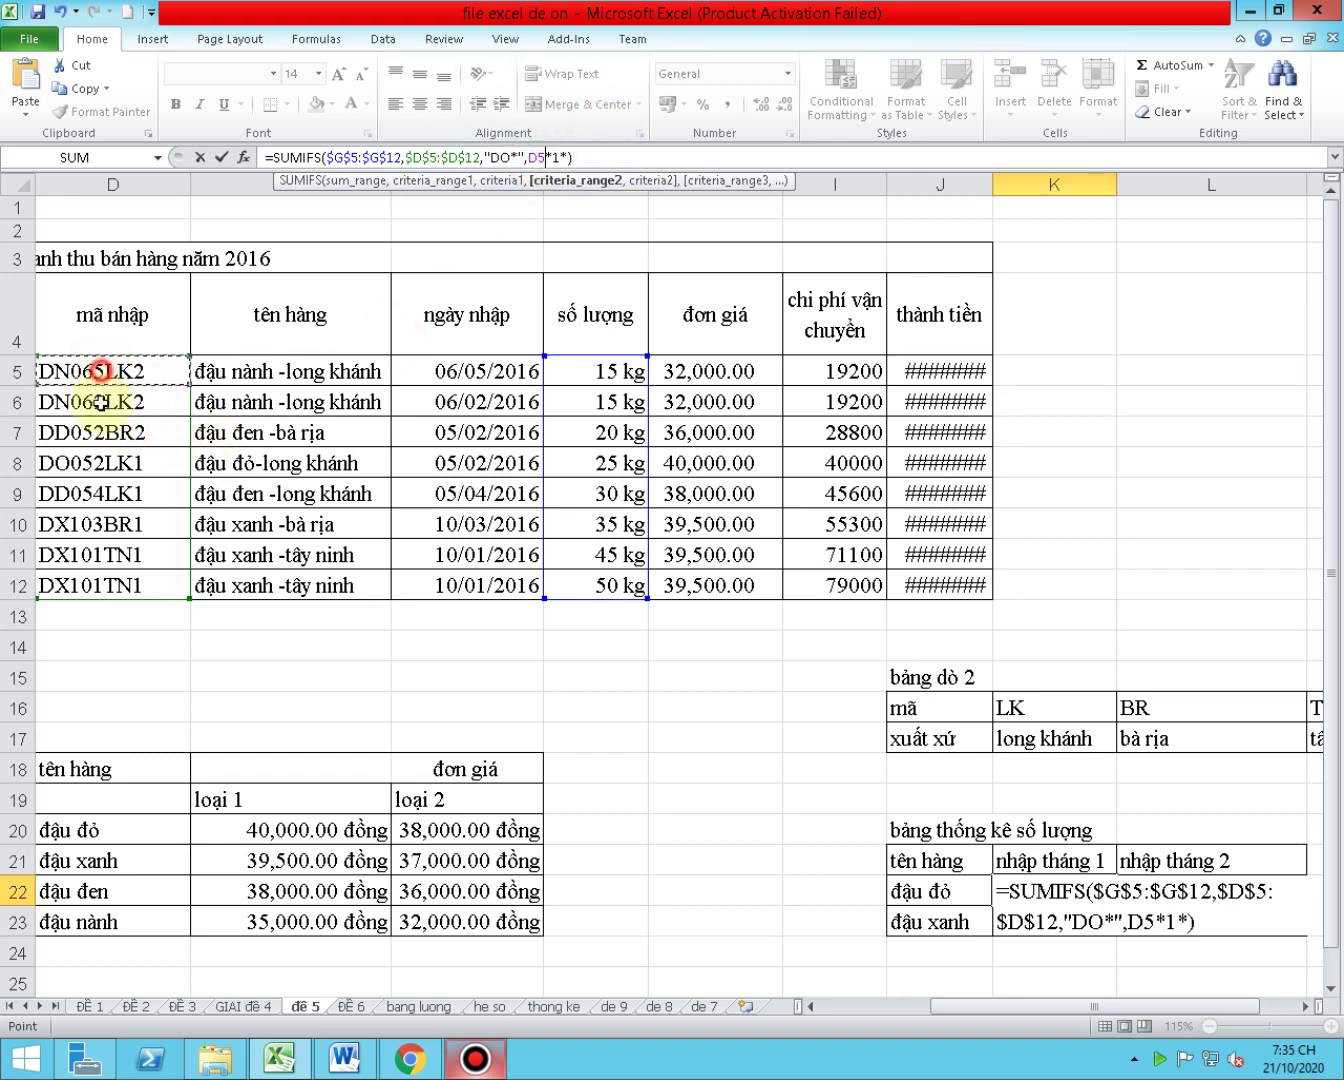
{"action": "key", "text": "F4"}
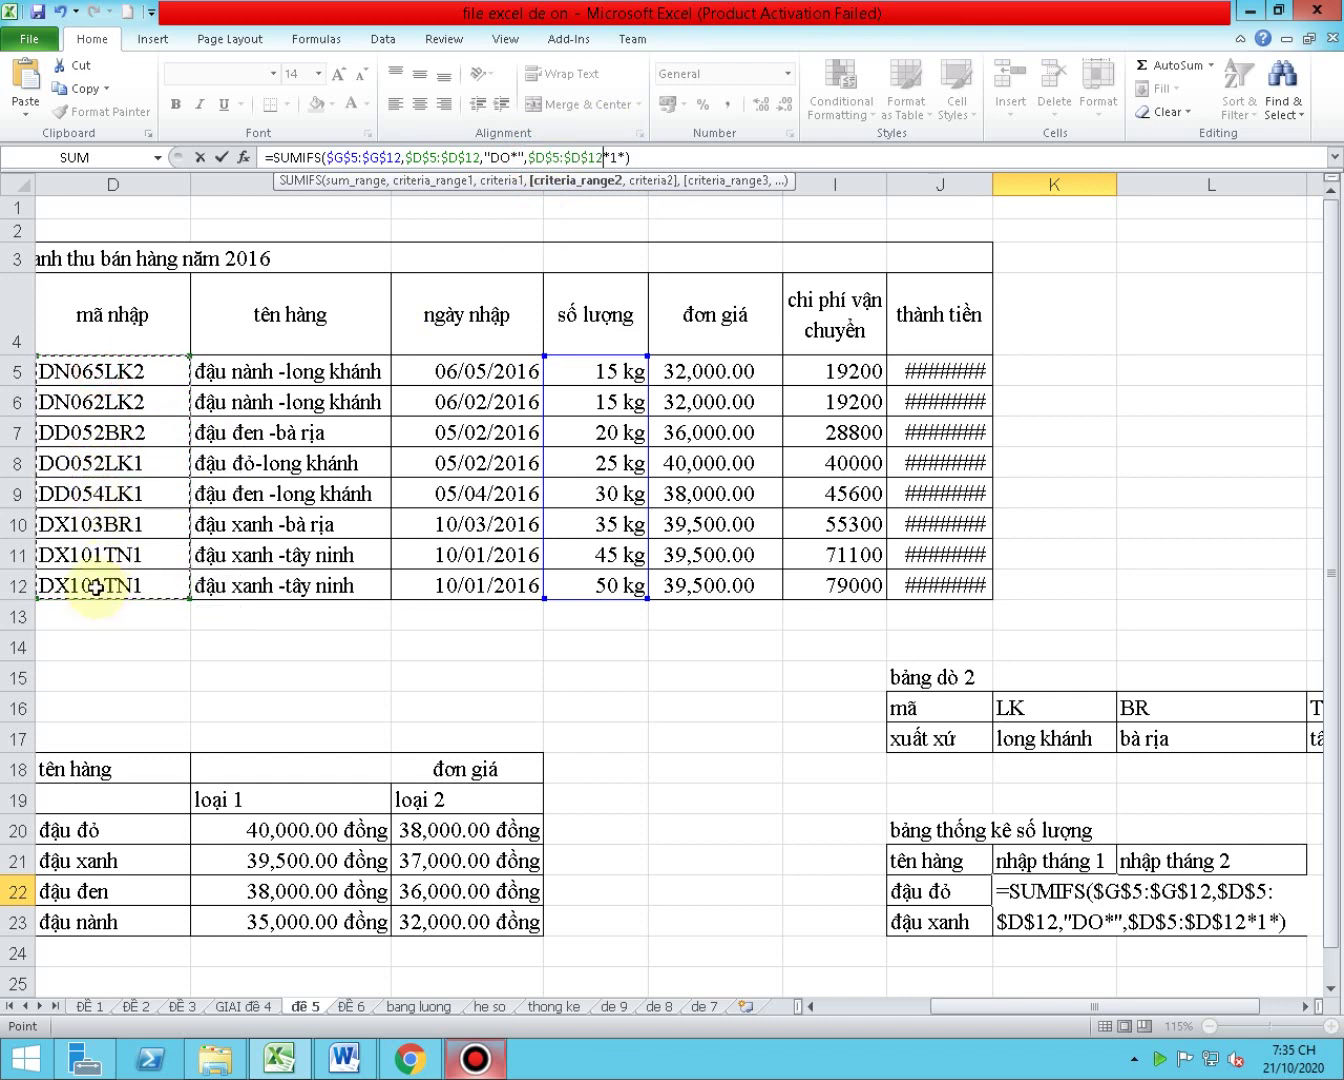
{"action": "type", "text": ","}
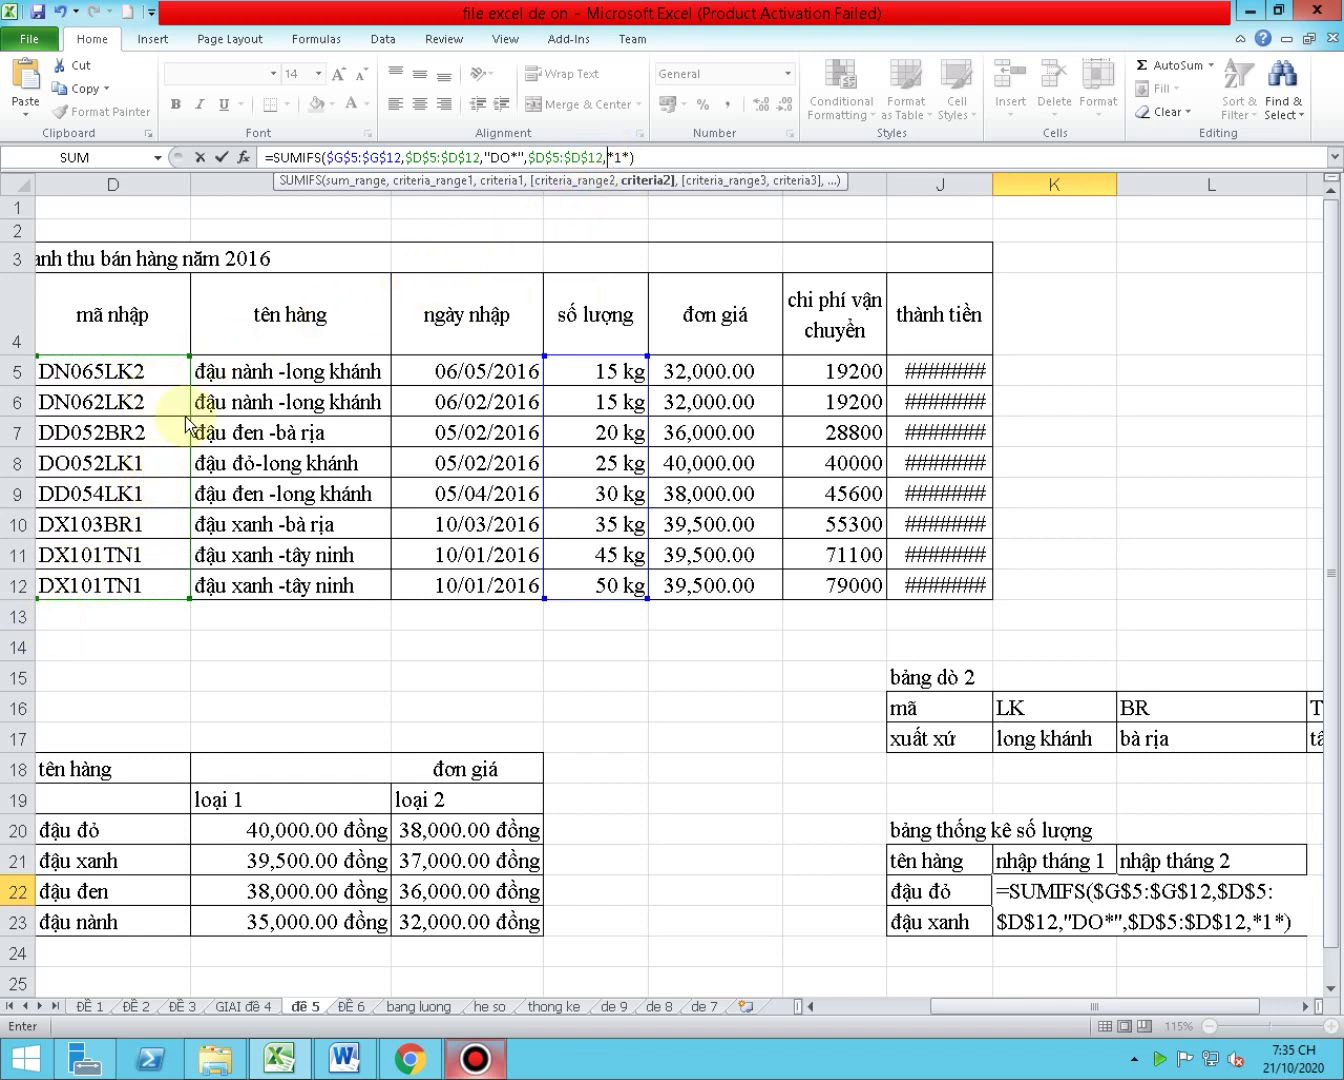
{"action": "key", "text": "Return"}
{"action": "key", "text": "Return"}
- Put quotes around the *1* criterion and commit the formula, still showing 25
{"action": "left_click", "coordinate": [600, 157]}
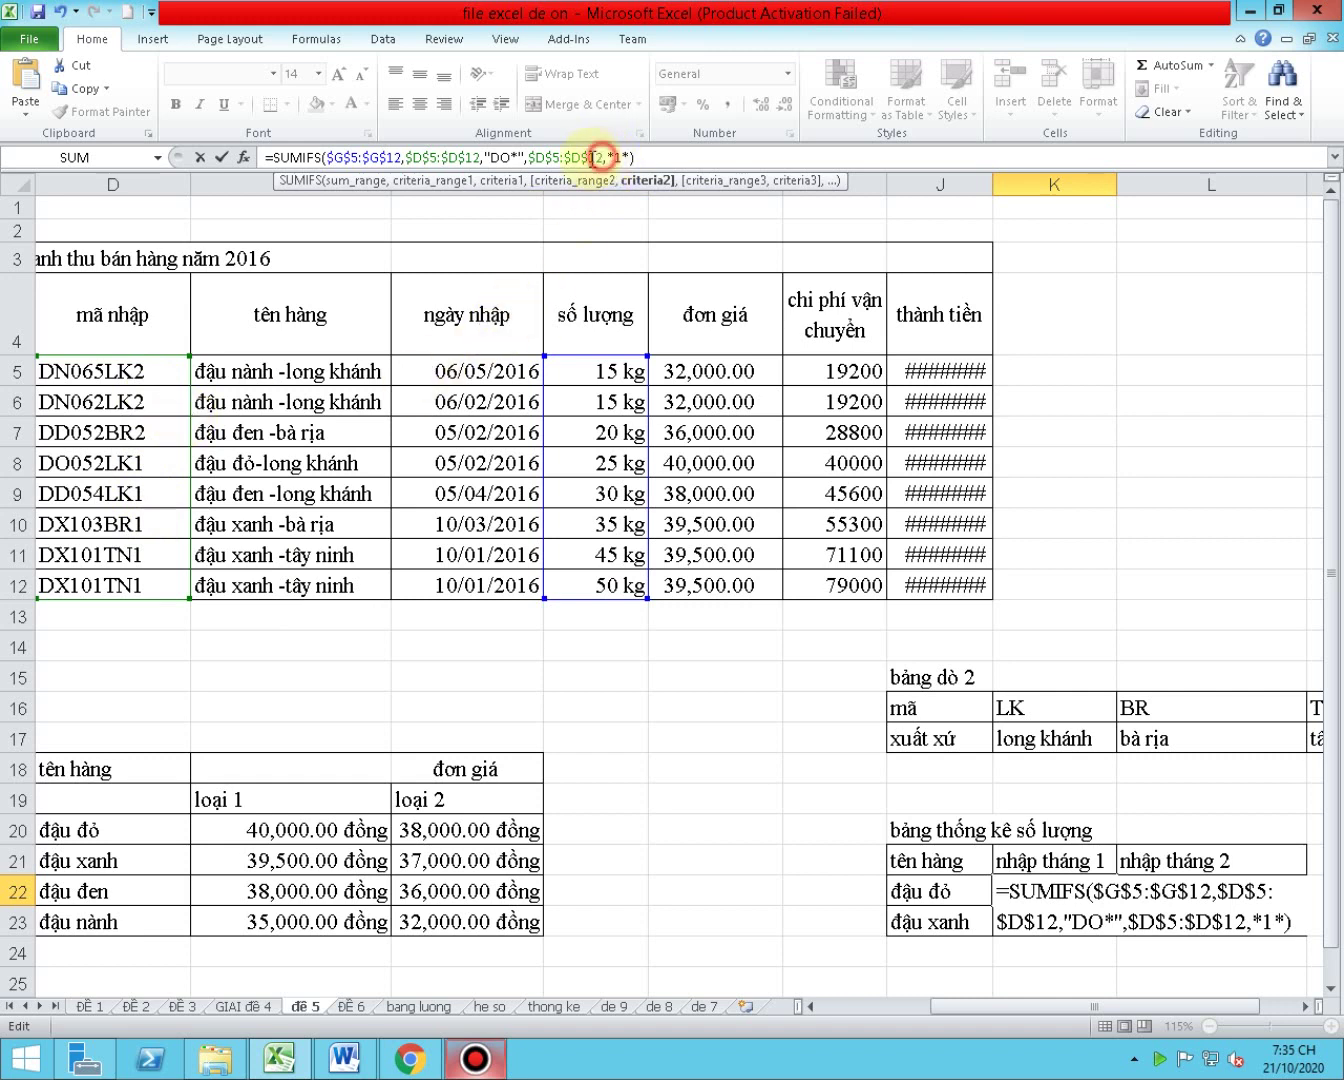
{"action": "left_click", "coordinate": [607, 158]}
{"action": "type", "text": "\""}
{"action": "left_click", "coordinate": [636, 150]}
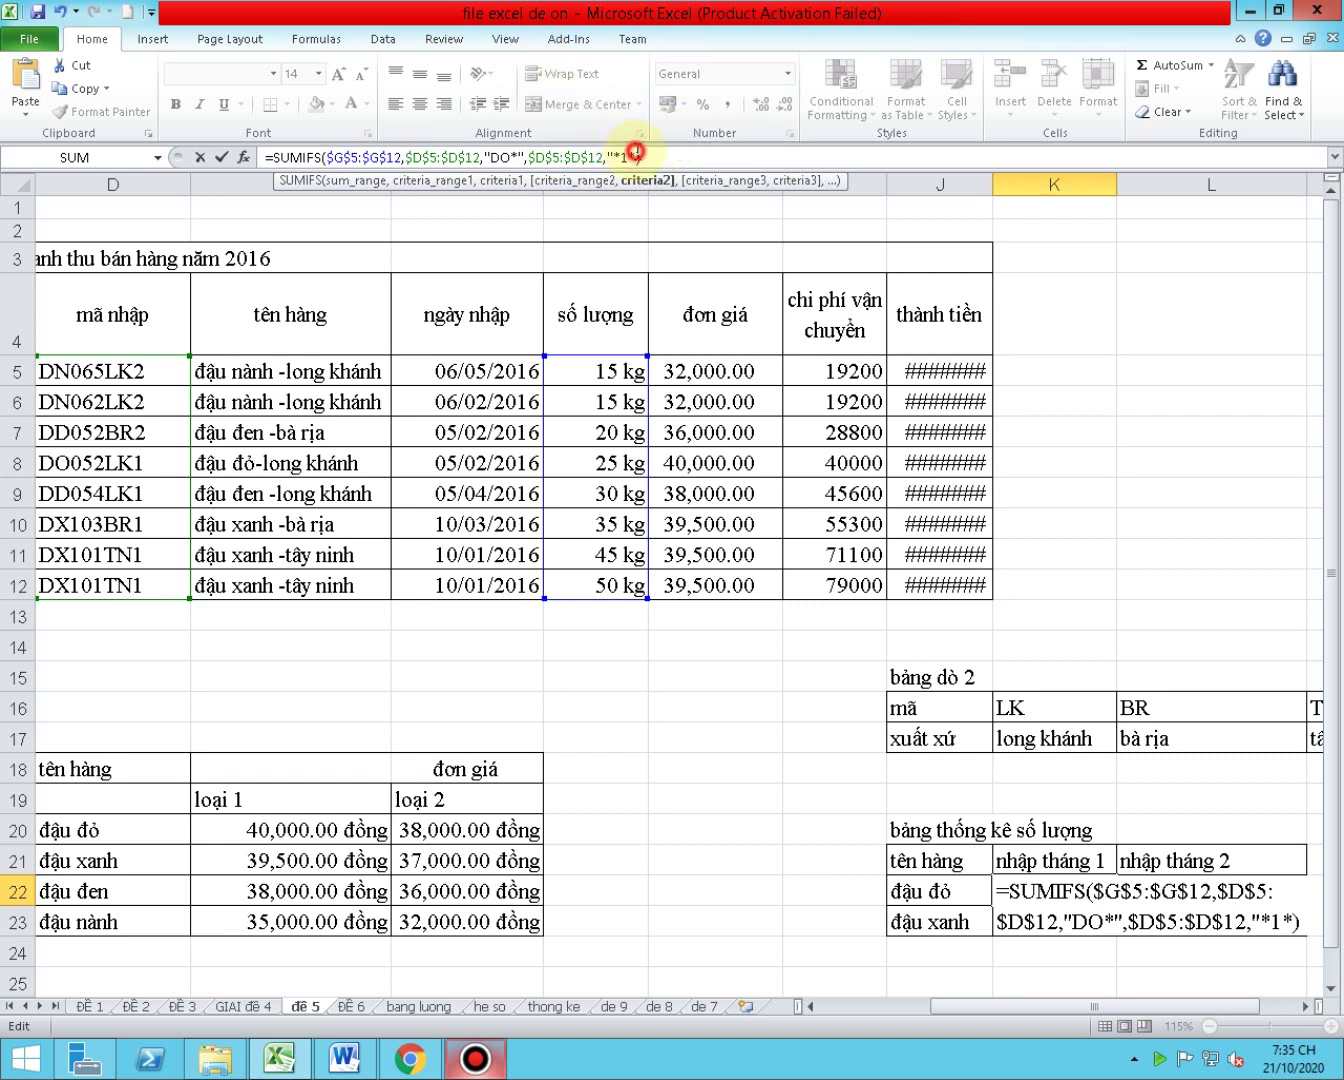
{"action": "type", "text": "\""}
{"action": "key", "text": "Return"}
{"action": "key", "text": "Up"}
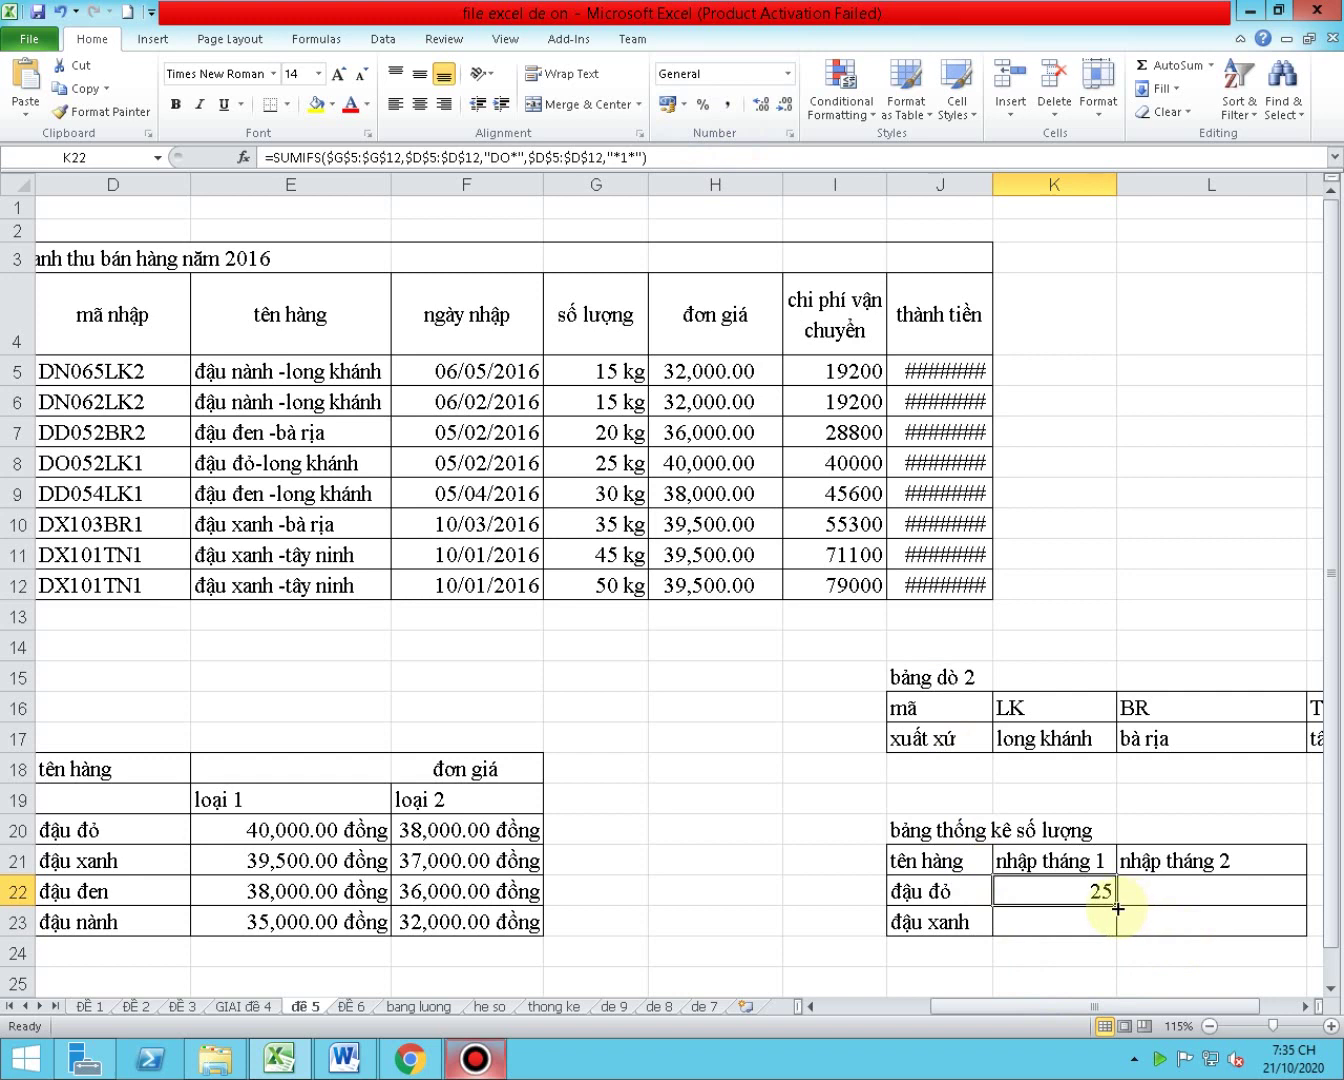
- Copy K22's SUMIFS into K23 and change "DO*" to "DX*", giving 130 for đậu xanh
{"action": "left_click_drag", "start_coordinate": [1117, 907], "coordinate": [1117, 936]}
{"action": "double_click", "coordinate": [1088, 920]}
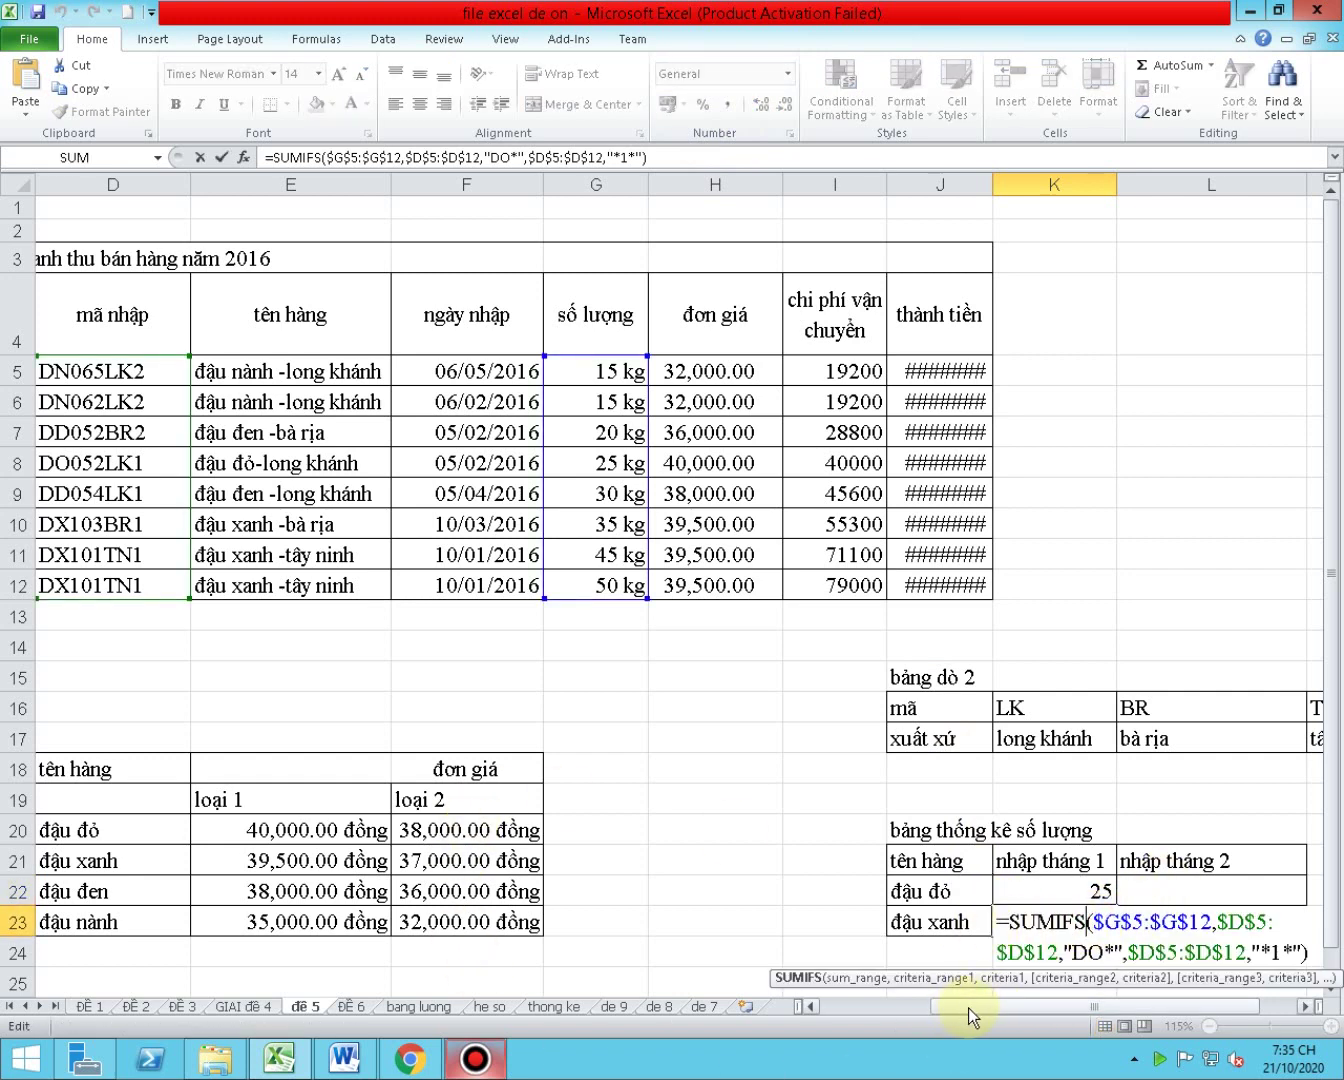
{"action": "mouse_move", "coordinate": [969, 1008]}
{"action": "left_mouse_down"}
{"action": "mouse_move", "coordinate": [895, 1013]}
{"action": "mouse_move", "coordinate": [1031, 1011]}
{"action": "left_mouse_up"}
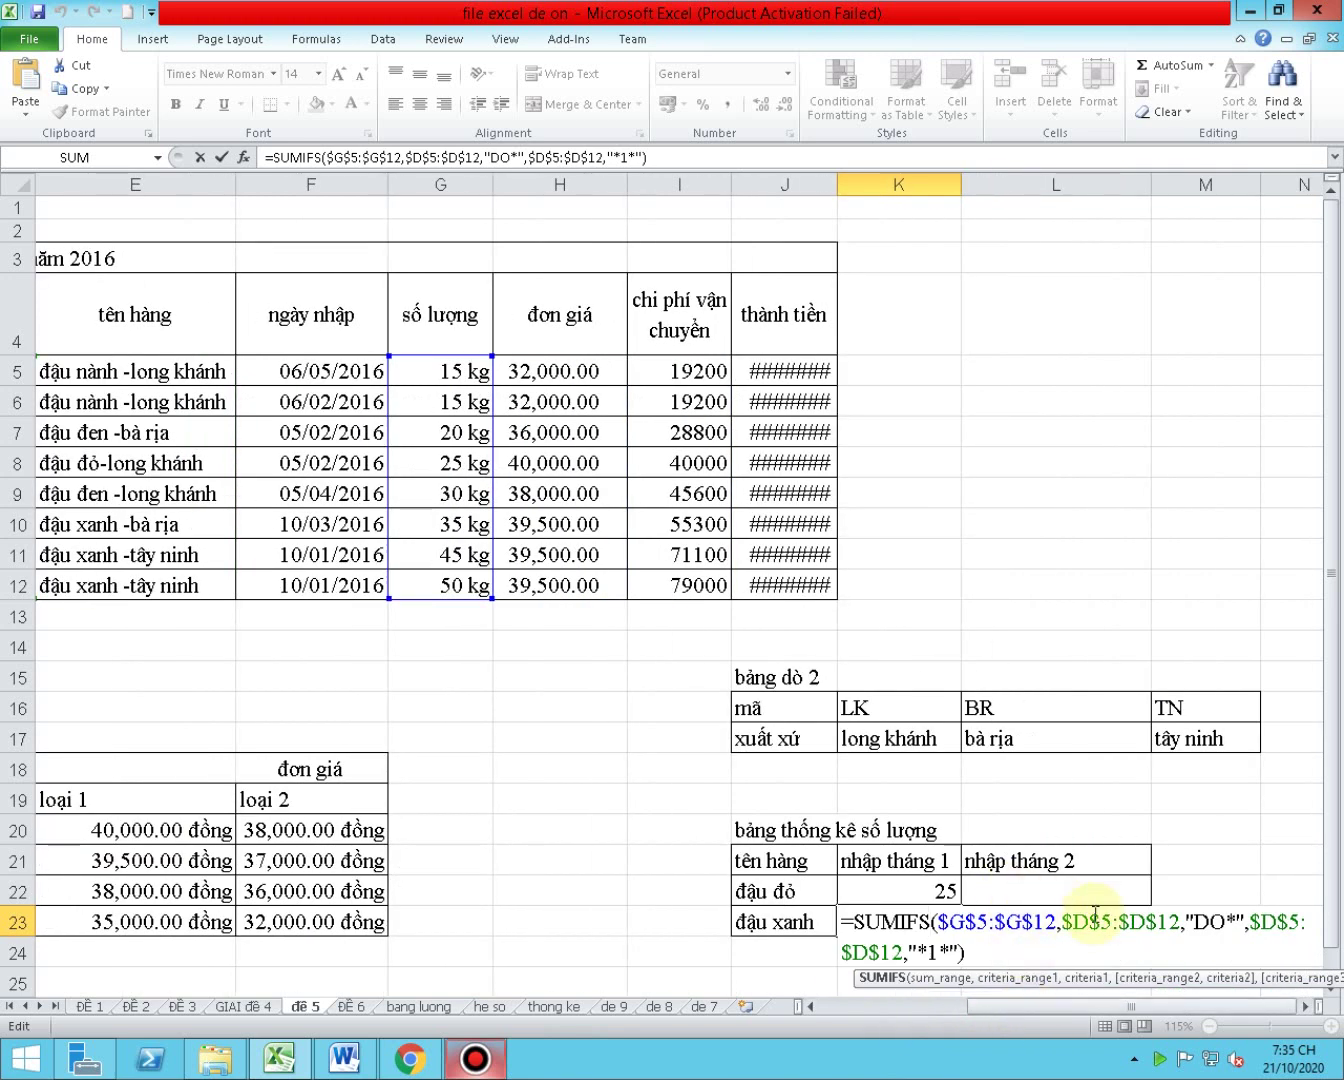
{"action": "left_click", "coordinate": [1224, 921]}
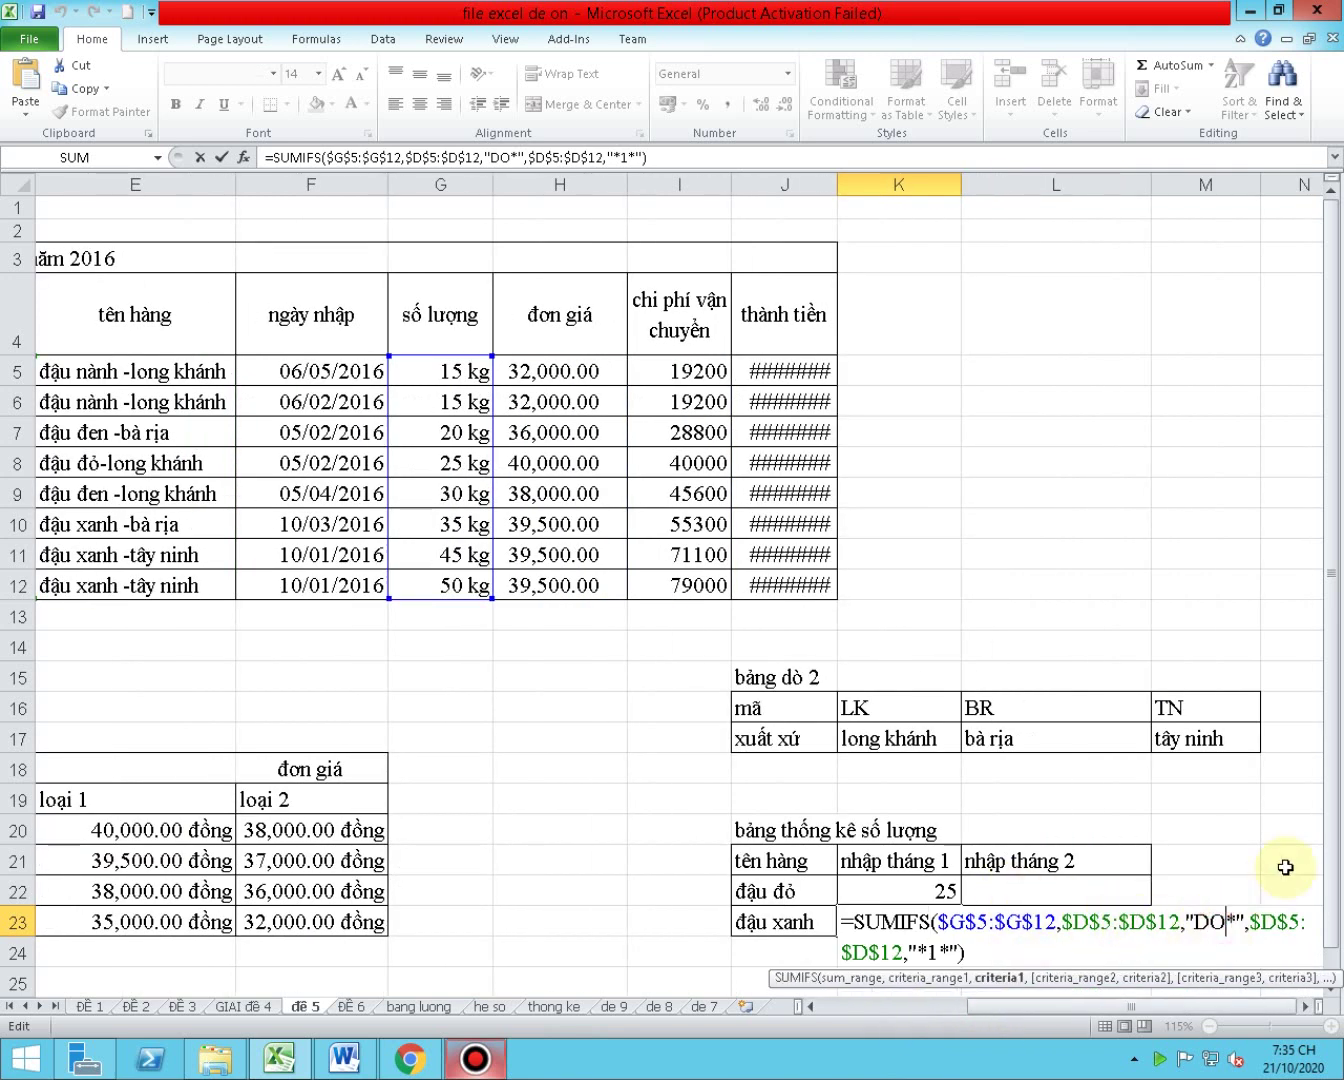
{"action": "key", "text": "BackSpace"}
{"action": "type", "text": "X"}
{"action": "key", "text": "Return"}
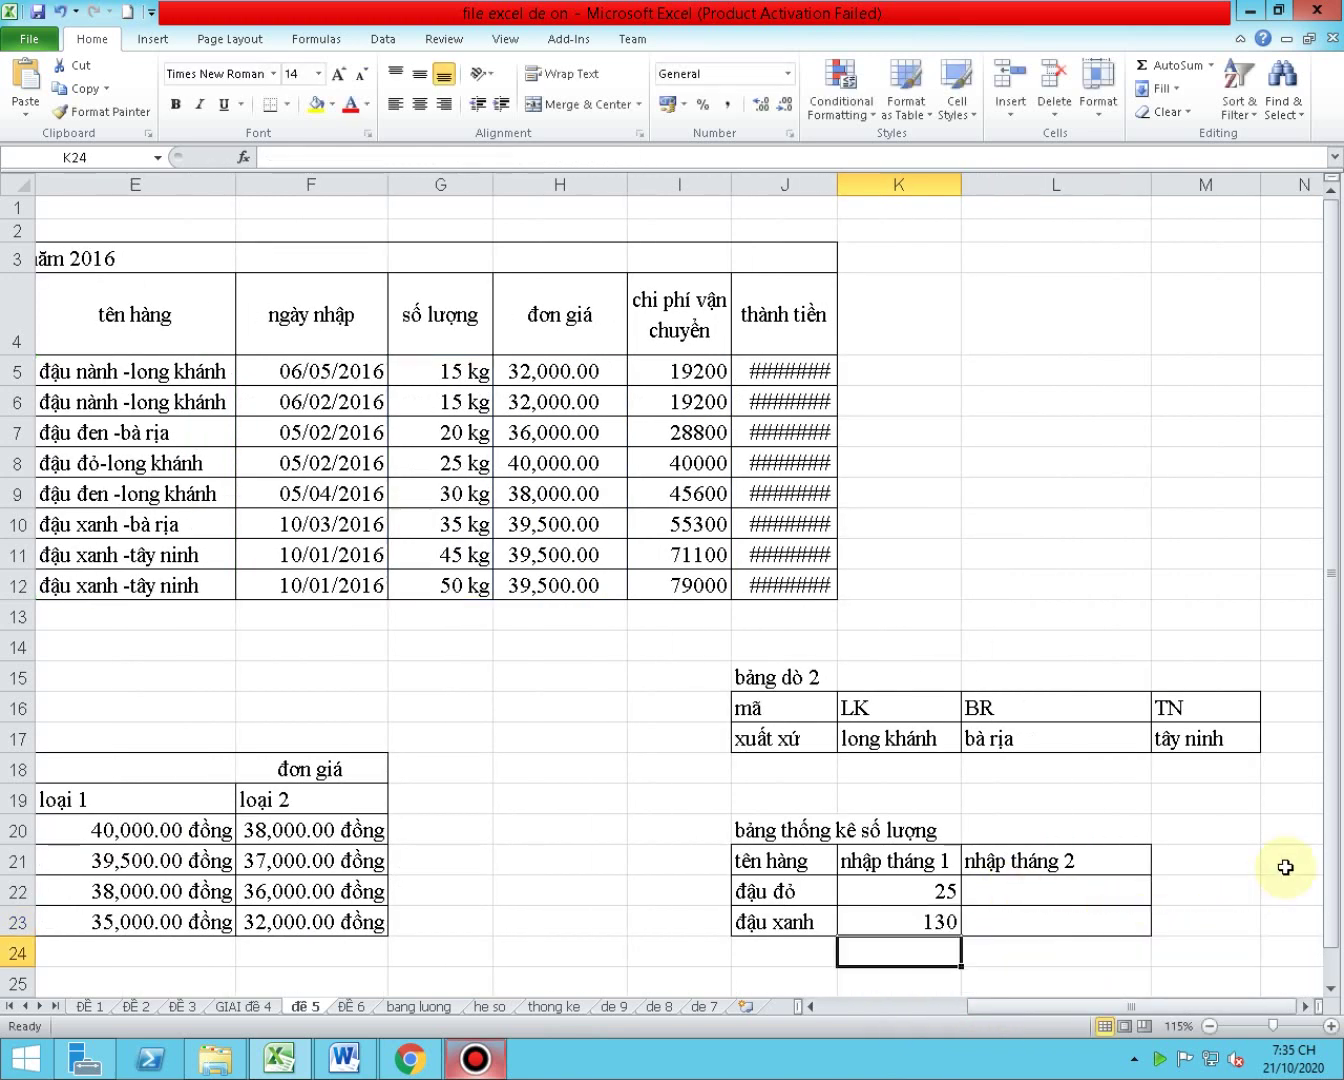
{"action": "key", "text": "Up"}
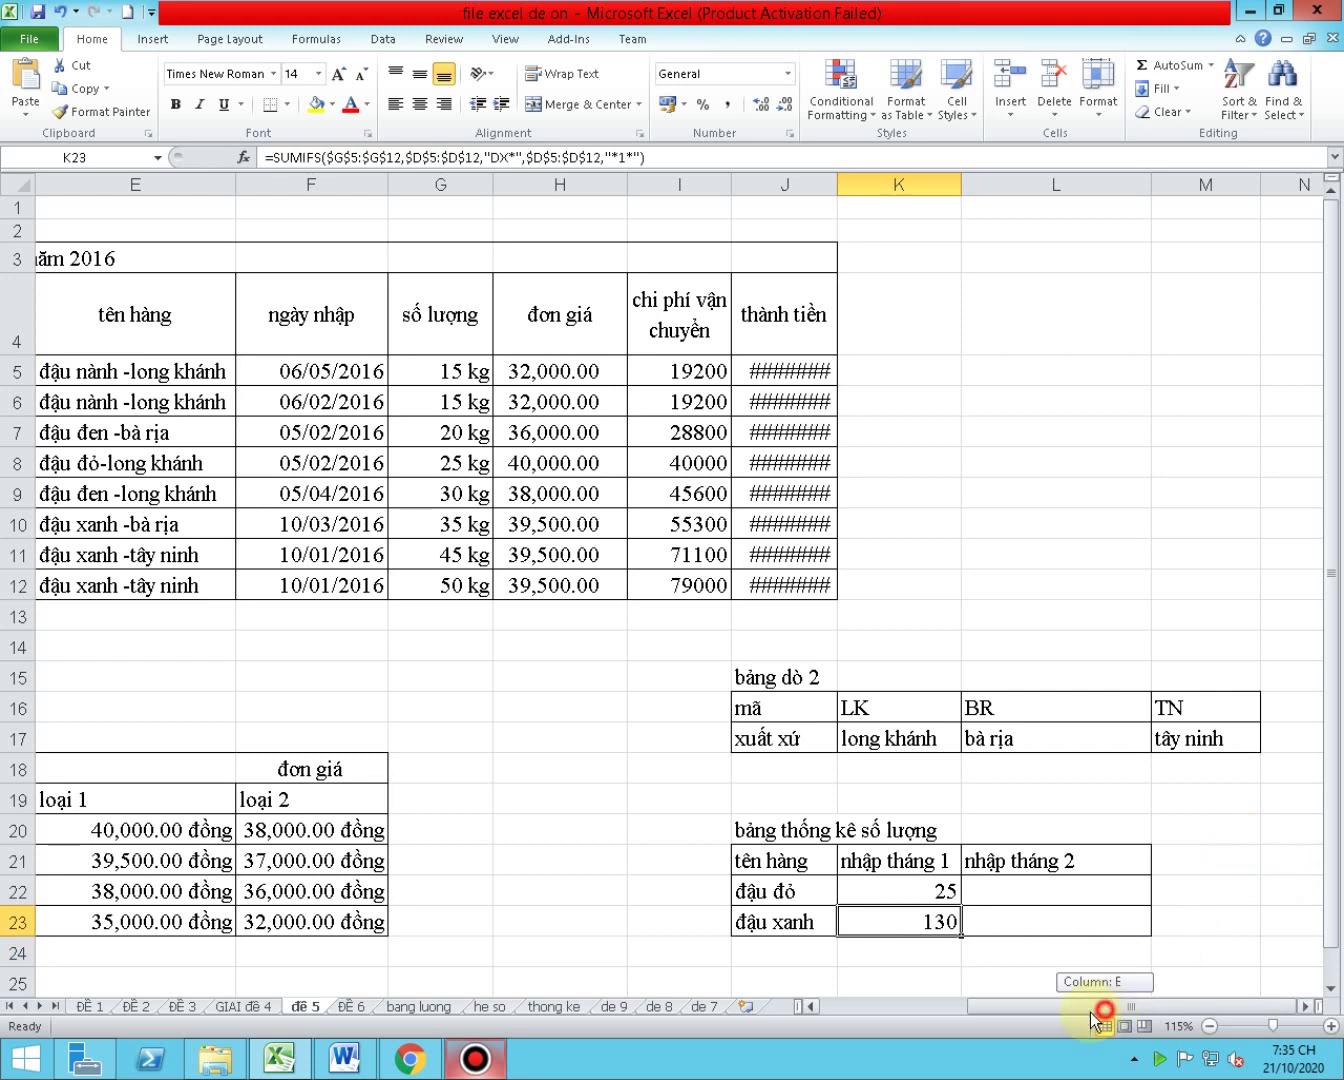
{"action": "left_click_drag", "start_coordinate": [1110, 1016], "coordinate": [1003, 1016]}
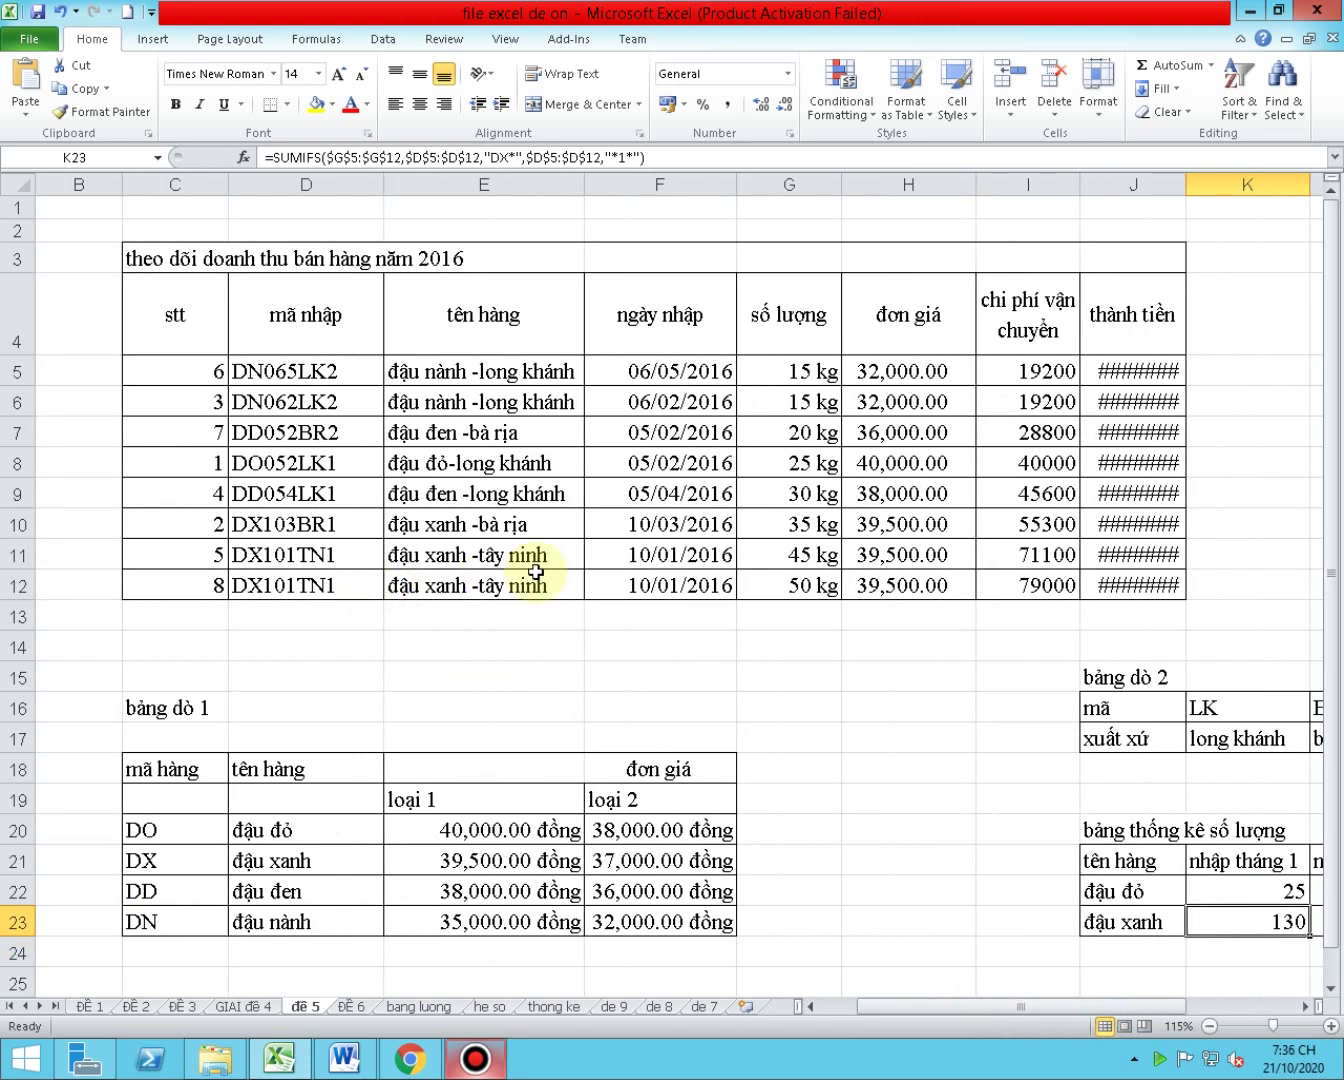
{"action": "left_click_drag", "start_coordinate": [802, 522], "coordinate": [800, 588]}
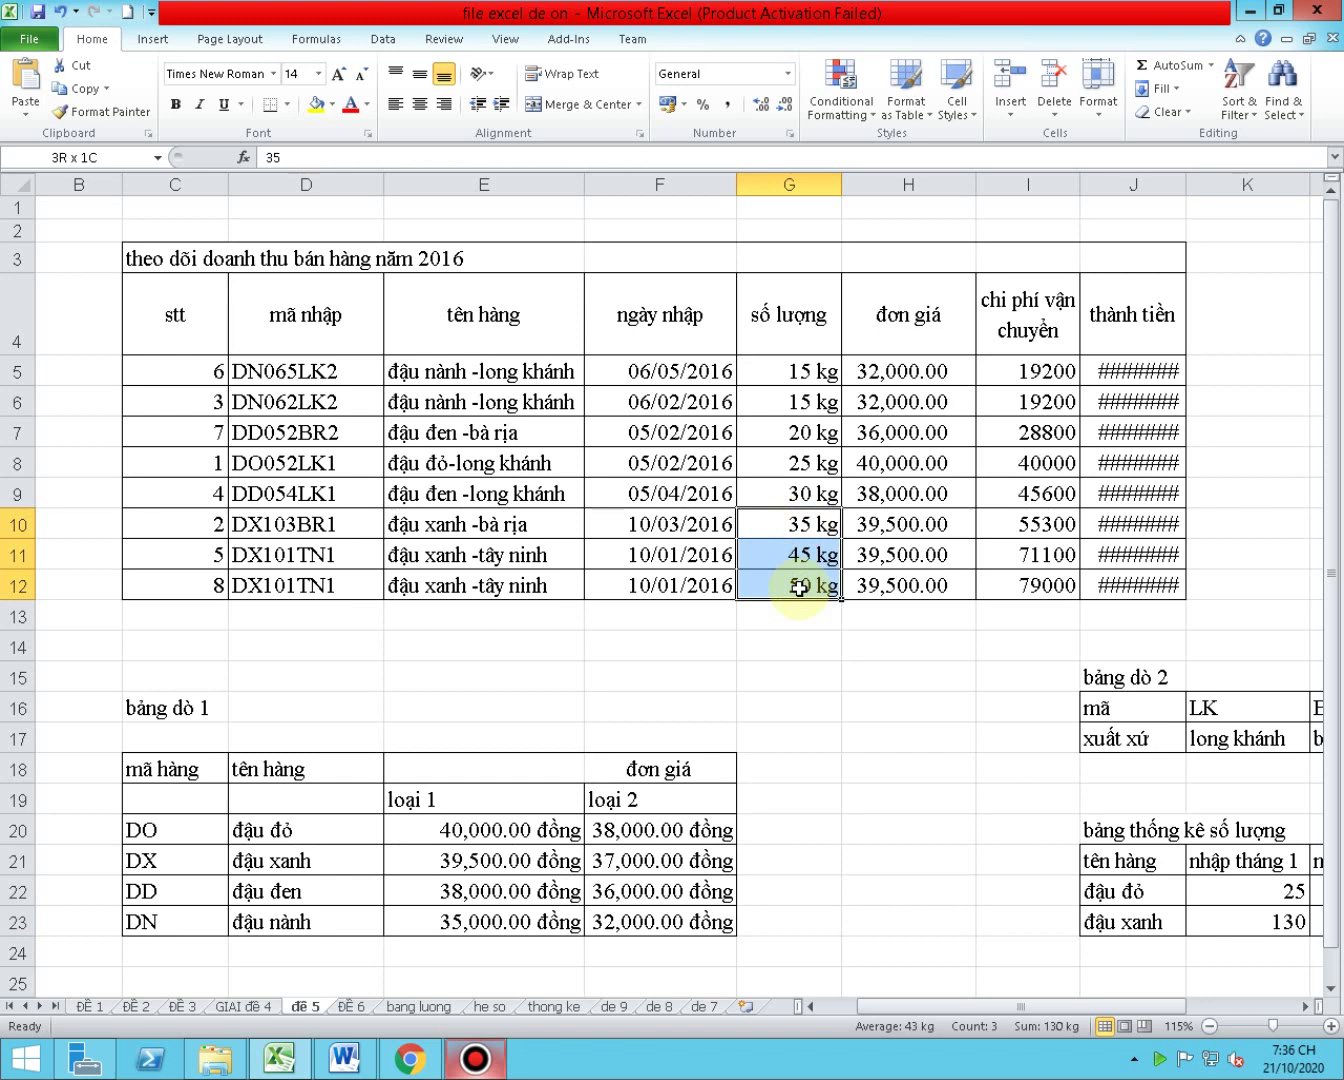
{"action": "left_click_drag", "start_coordinate": [301, 554], "coordinate": [307, 585]}
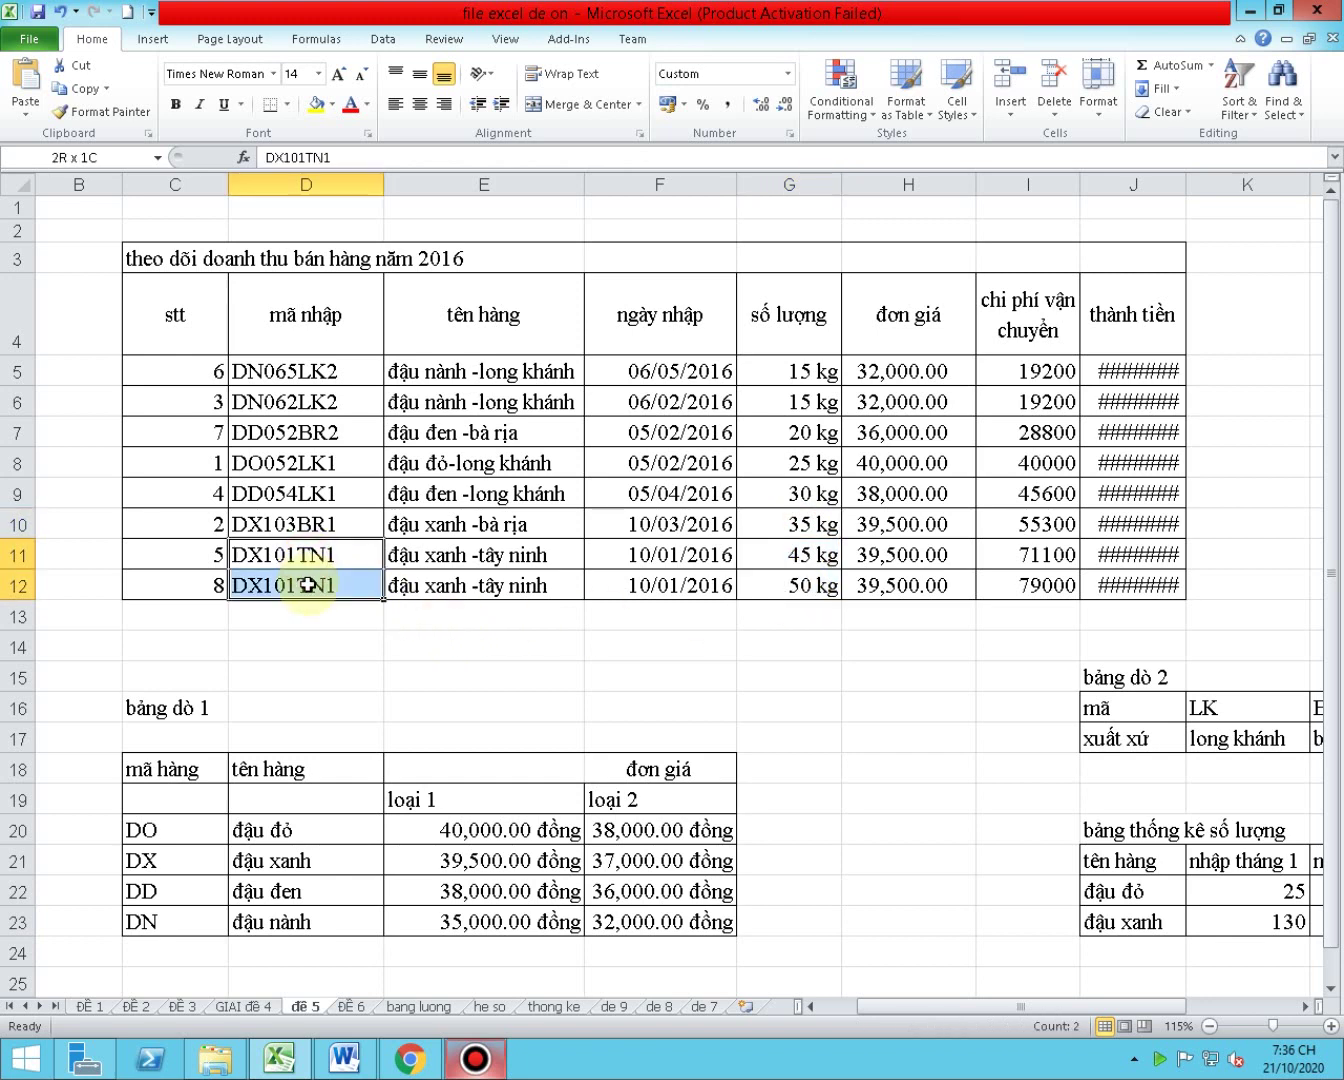
{"action": "left_click", "coordinate": [792, 557]}
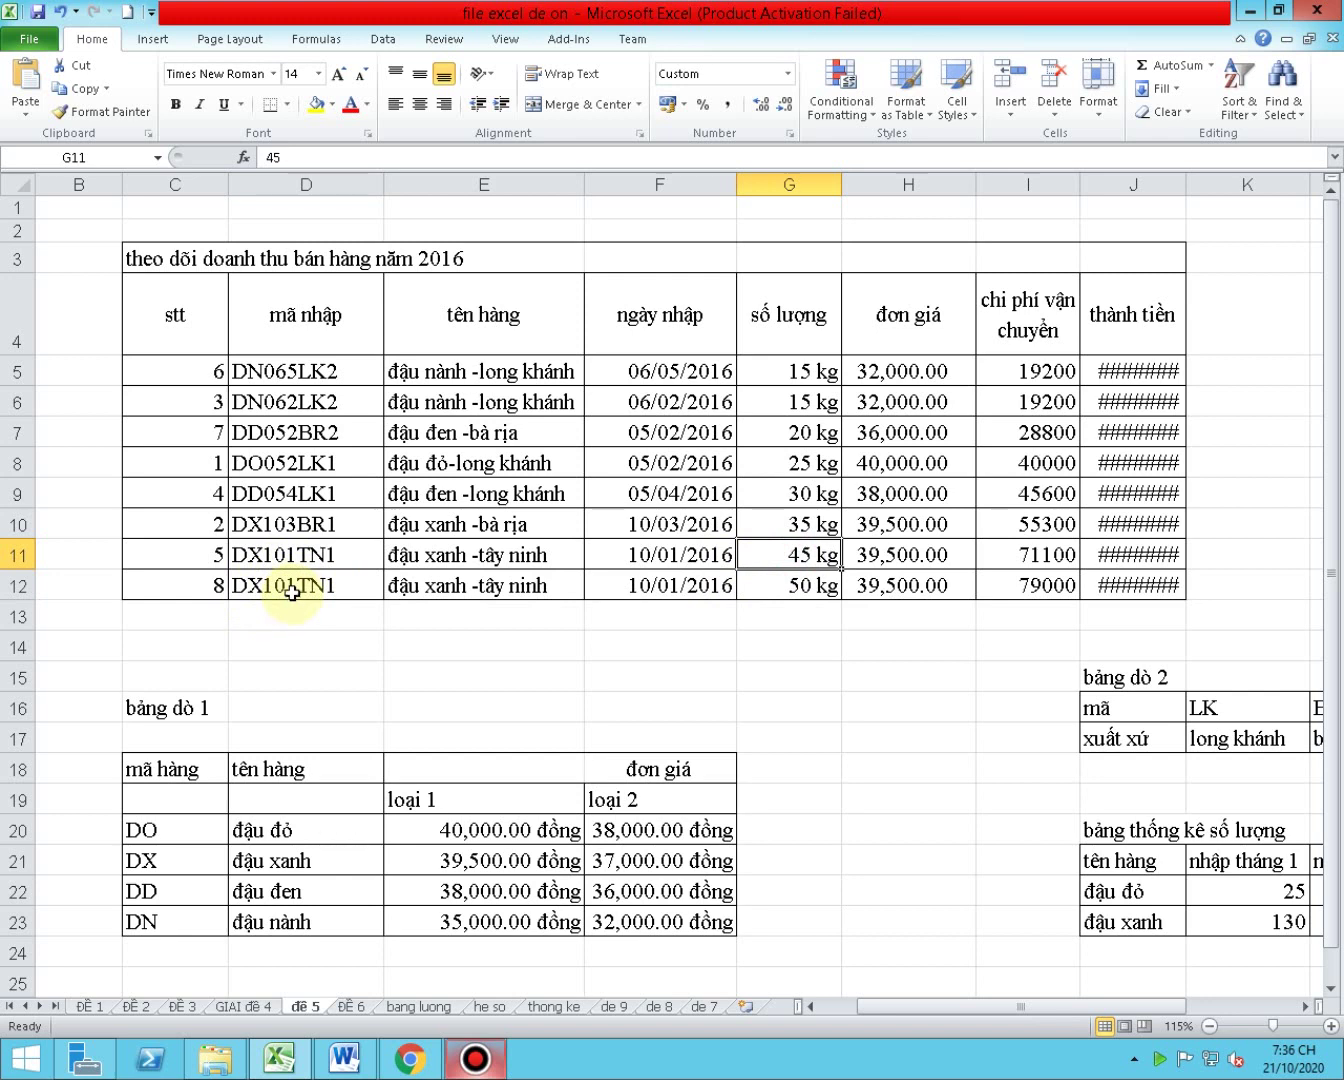
{"action": "left_click_drag", "start_coordinate": [779, 553], "coordinate": [792, 588]}
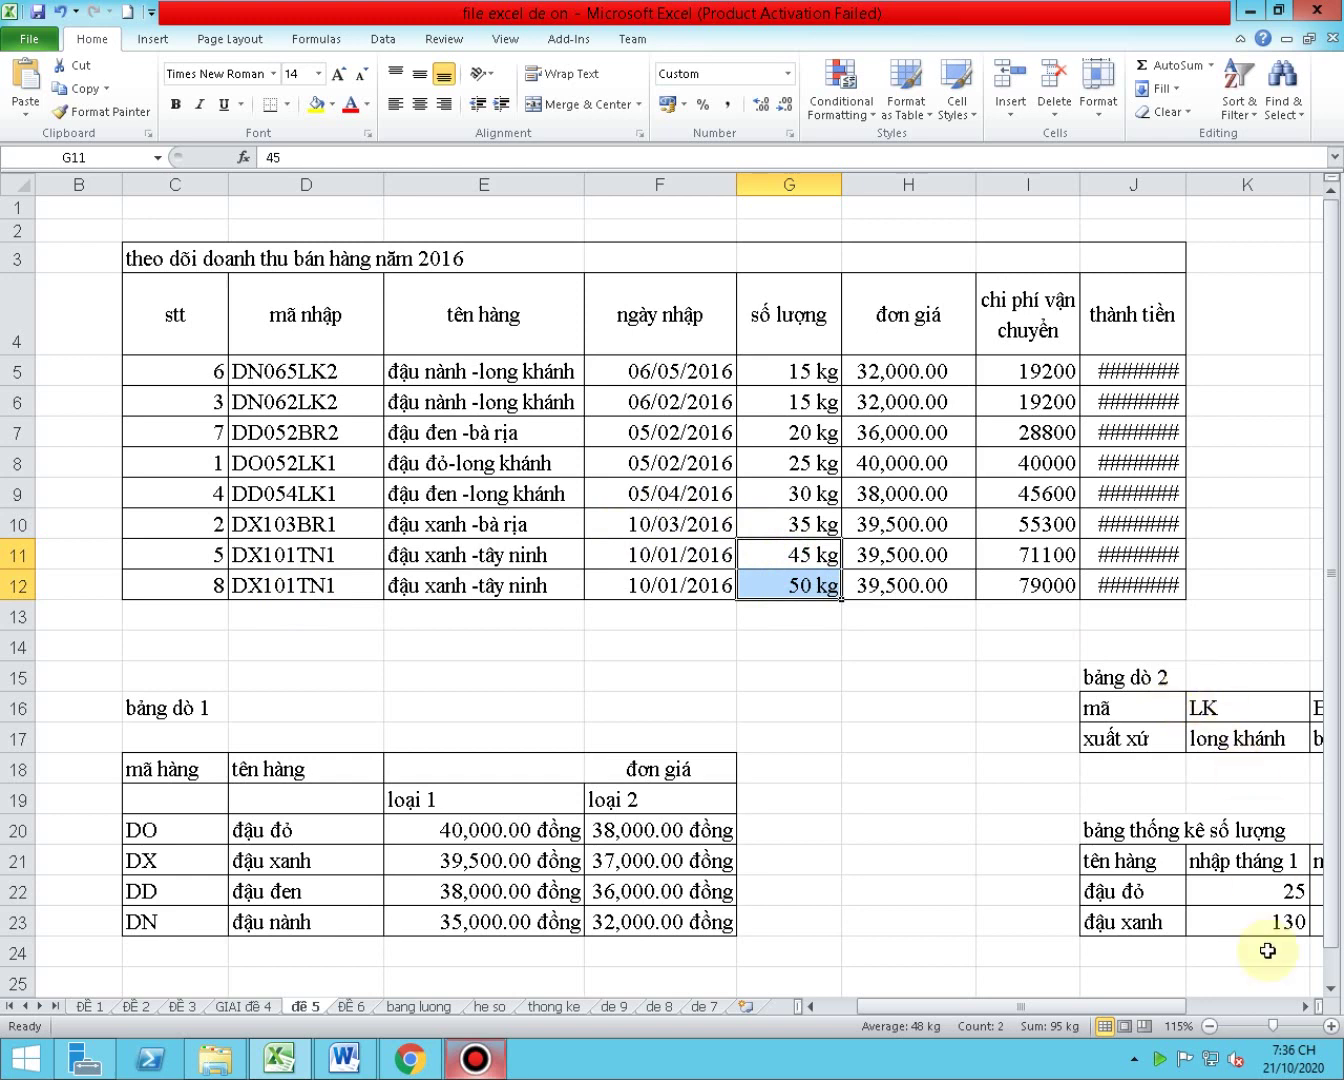
{"action": "left_click", "coordinate": [1267, 921]}
{"action": "left_click", "coordinate": [1309, 1007]}
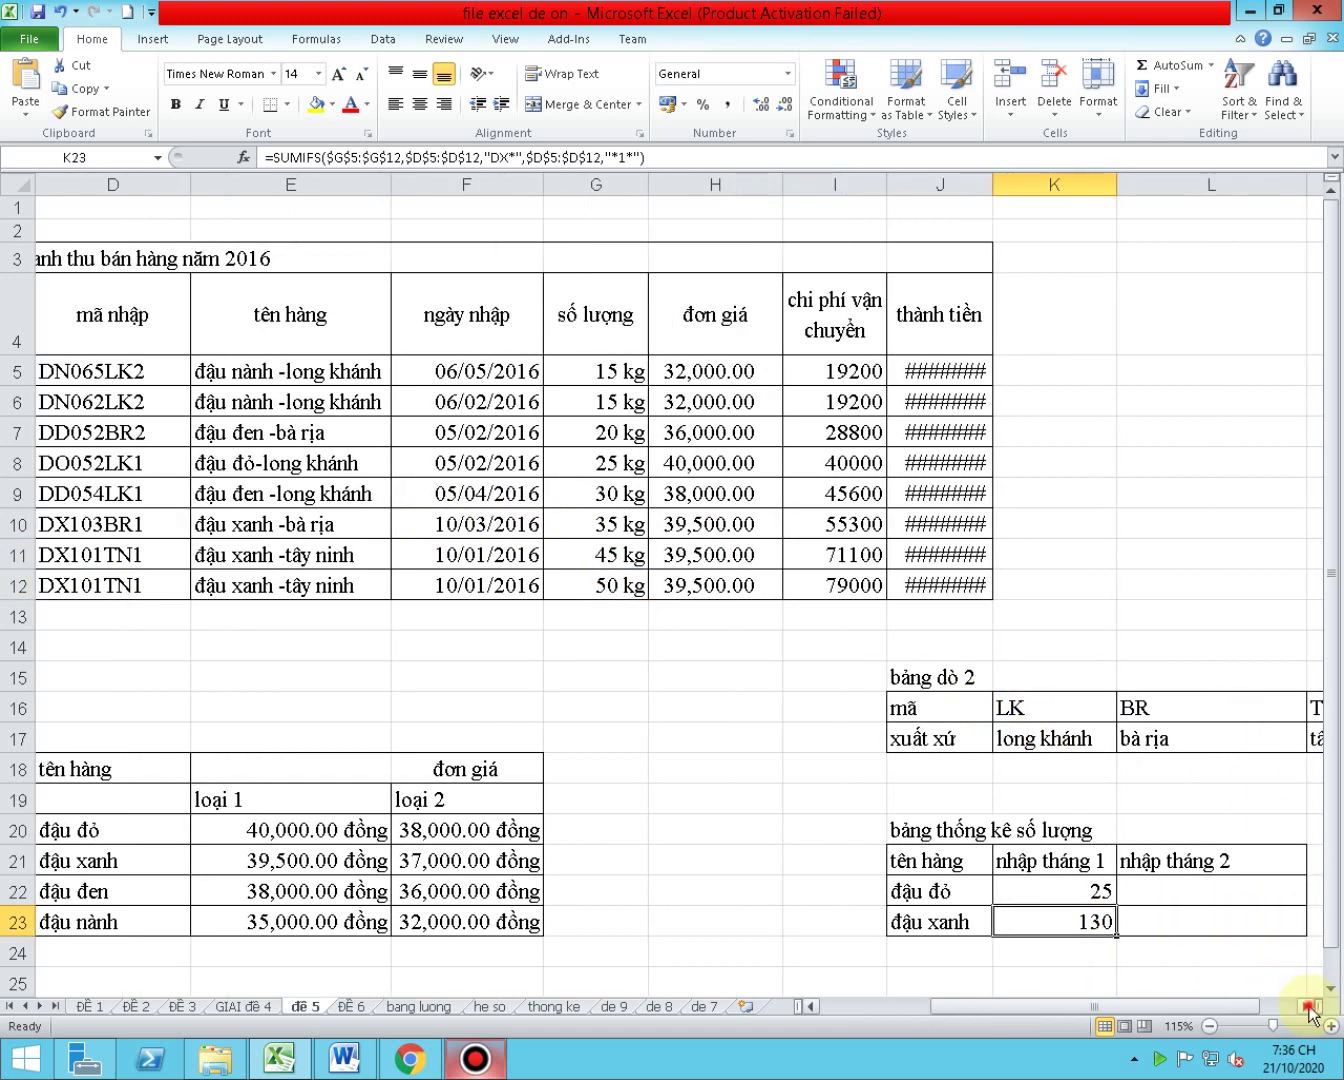
{"action": "left_click", "coordinate": [1308, 1007]}
{"action": "scroll", "coordinate": [1071, 938], "scroll_direction": "down", "scroll_amount": 2}
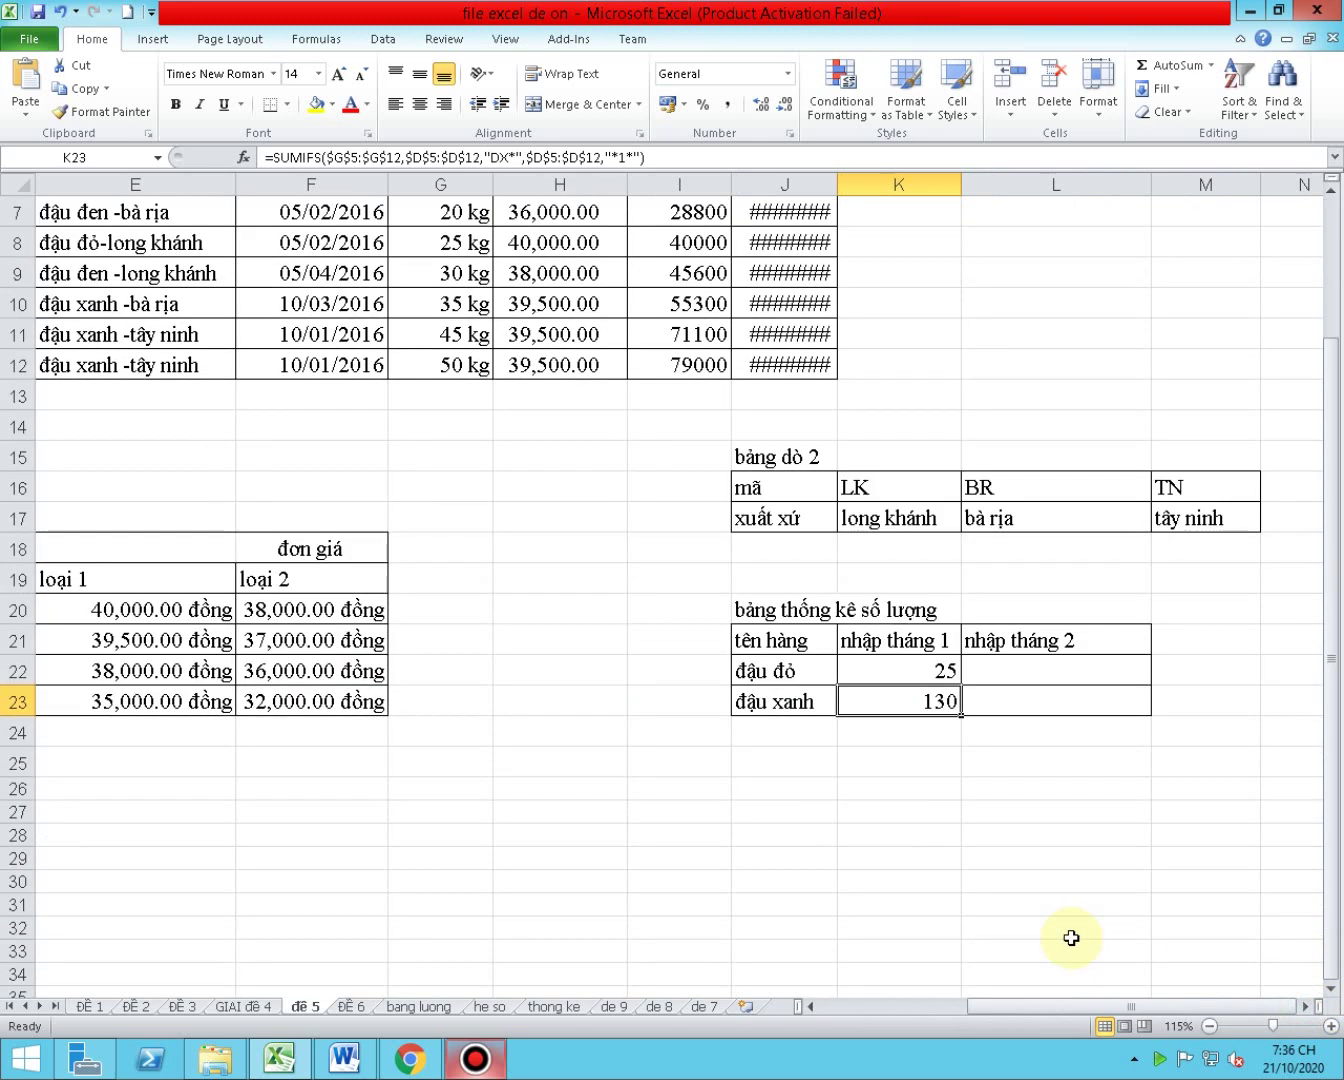
{"action": "double_click", "coordinate": [919, 702]}
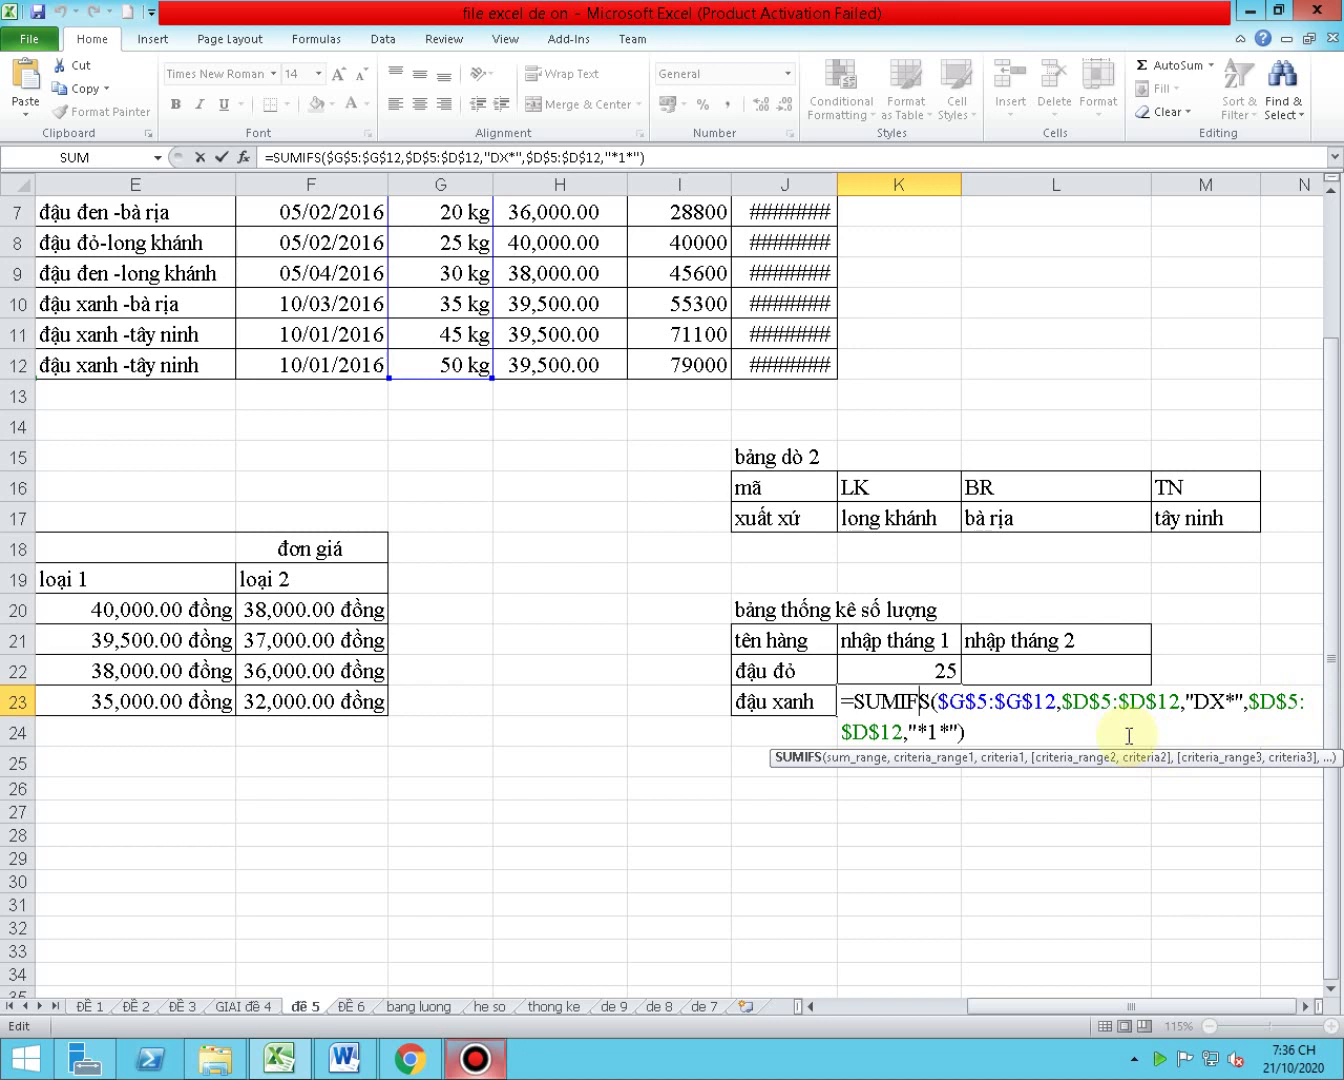
{"action": "double_click", "coordinate": [922, 733]}
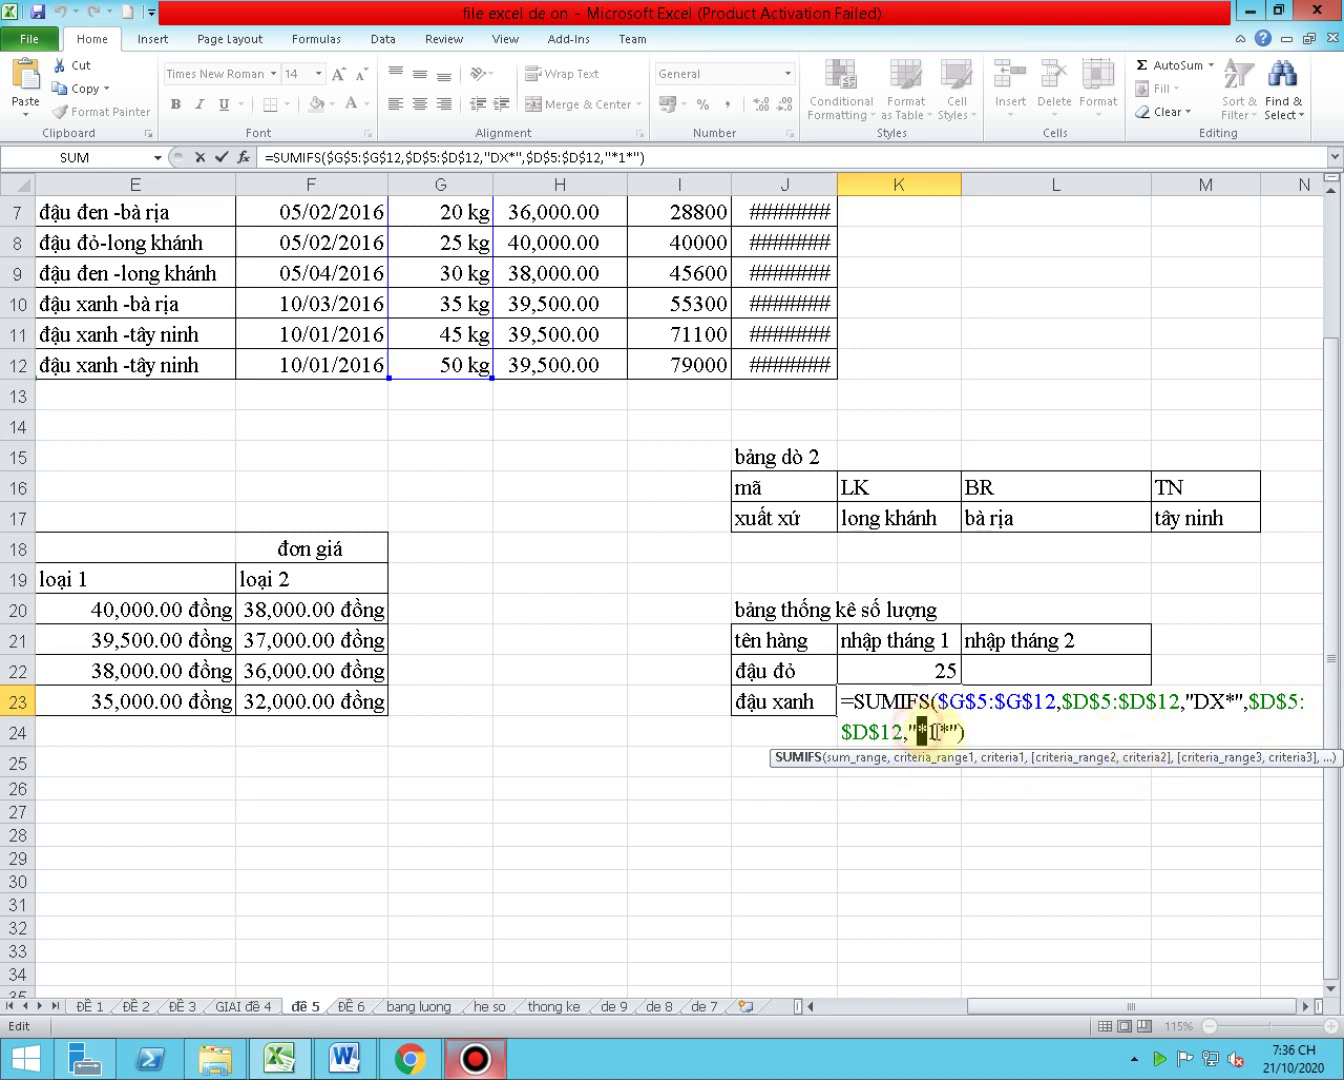
{"action": "left_click_drag", "start_coordinate": [924, 733], "coordinate": [917, 733]}
{"action": "left_click", "coordinate": [922, 733]}
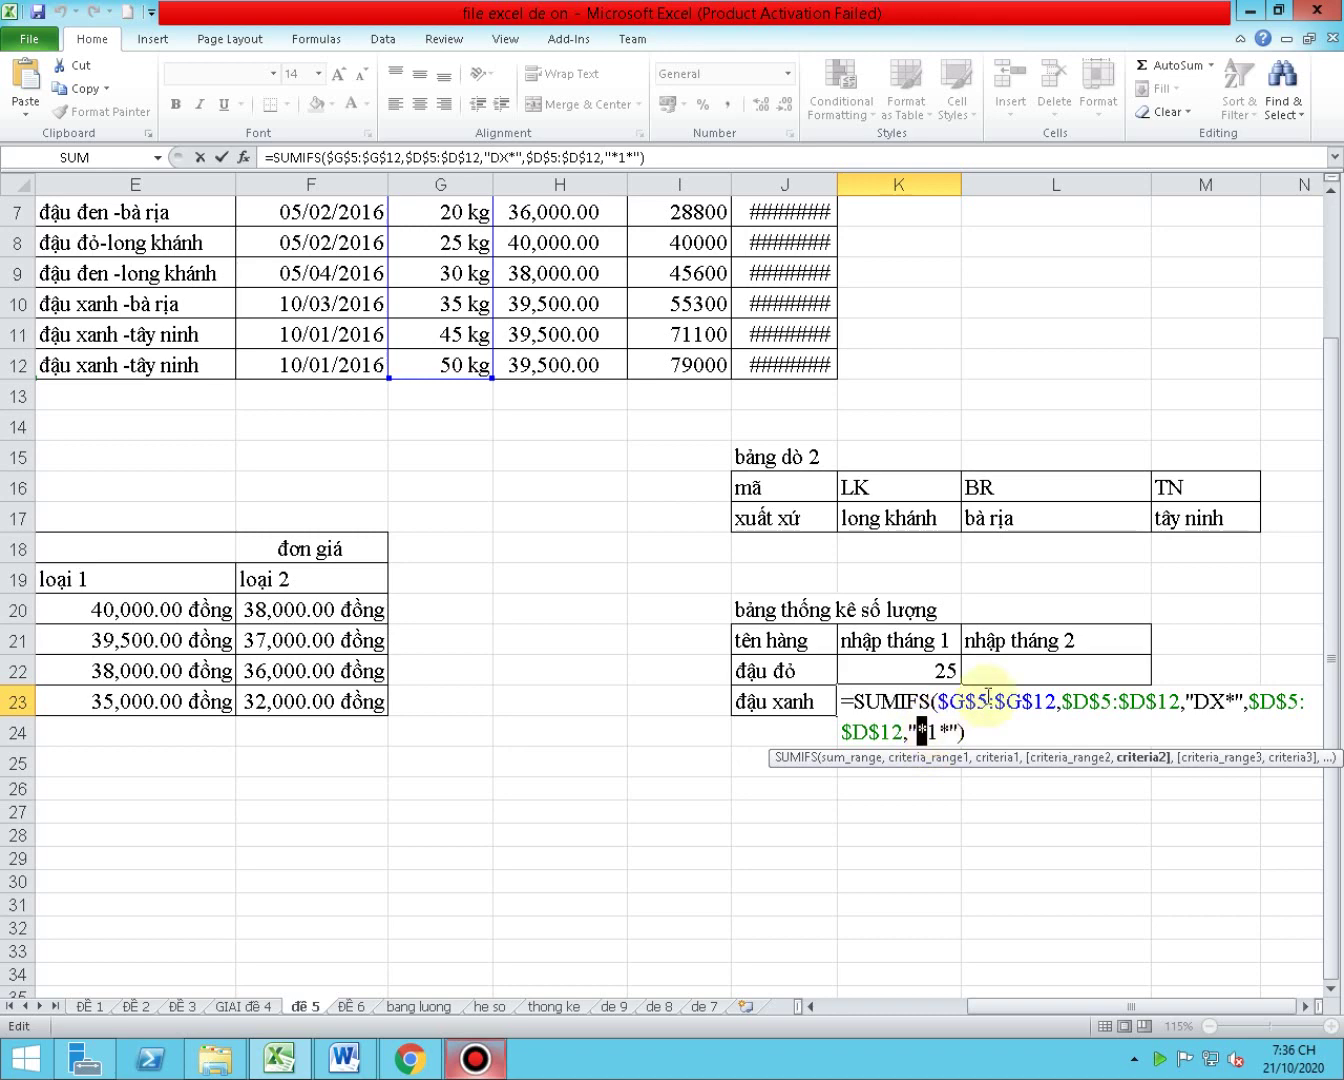
{"action": "key", "text": "ctrl+Return"}
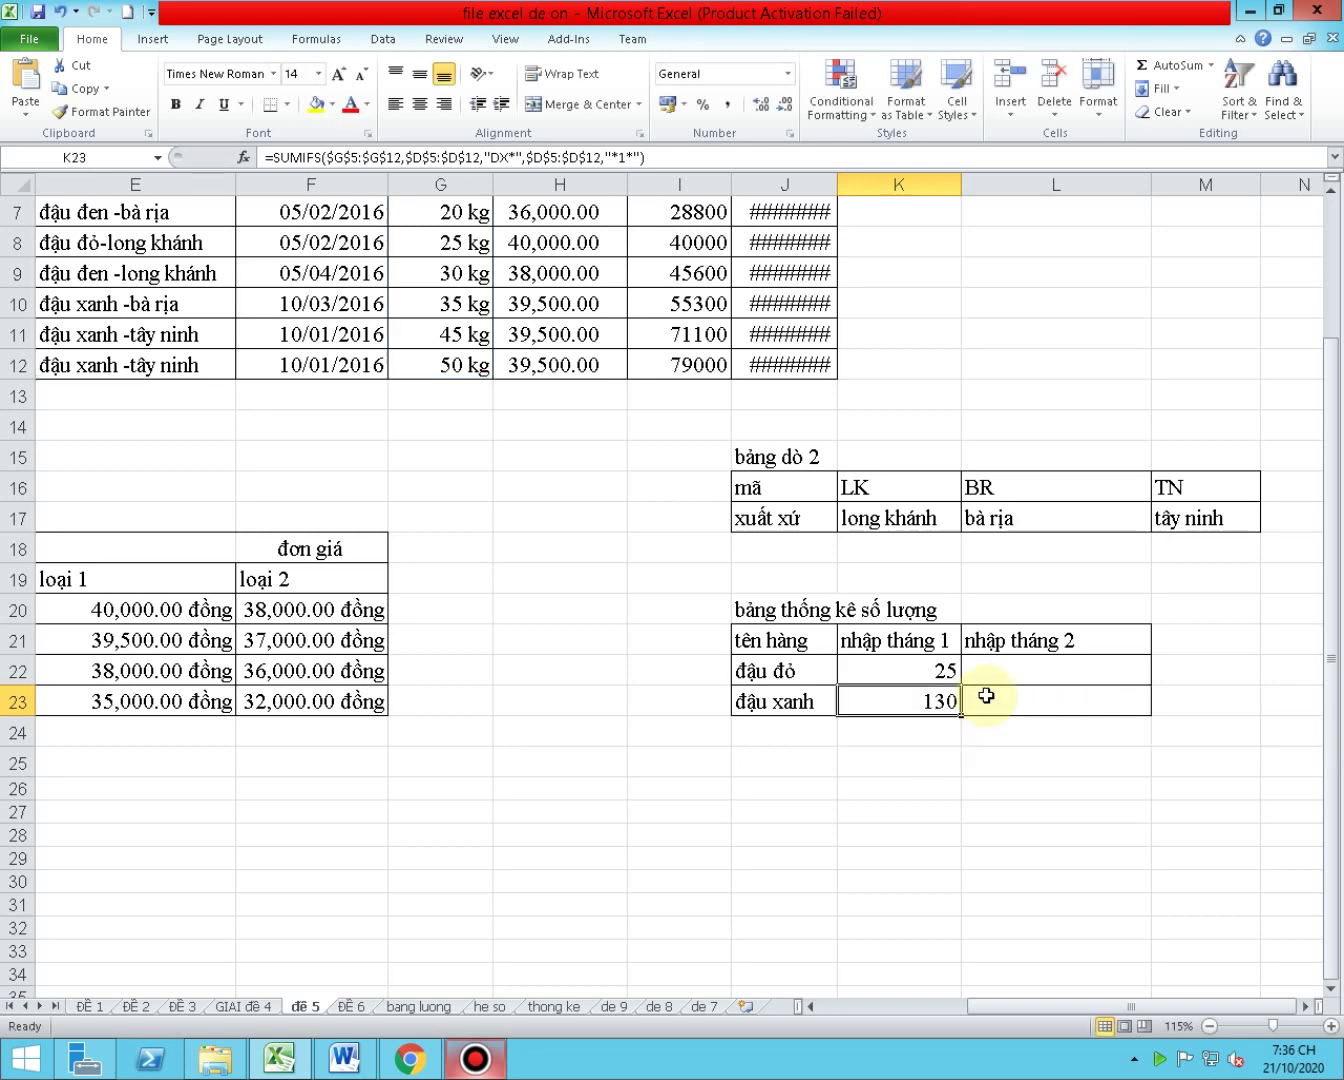
{"action": "left_click_drag", "start_coordinate": [1020, 1008], "coordinate": [954, 1012]}
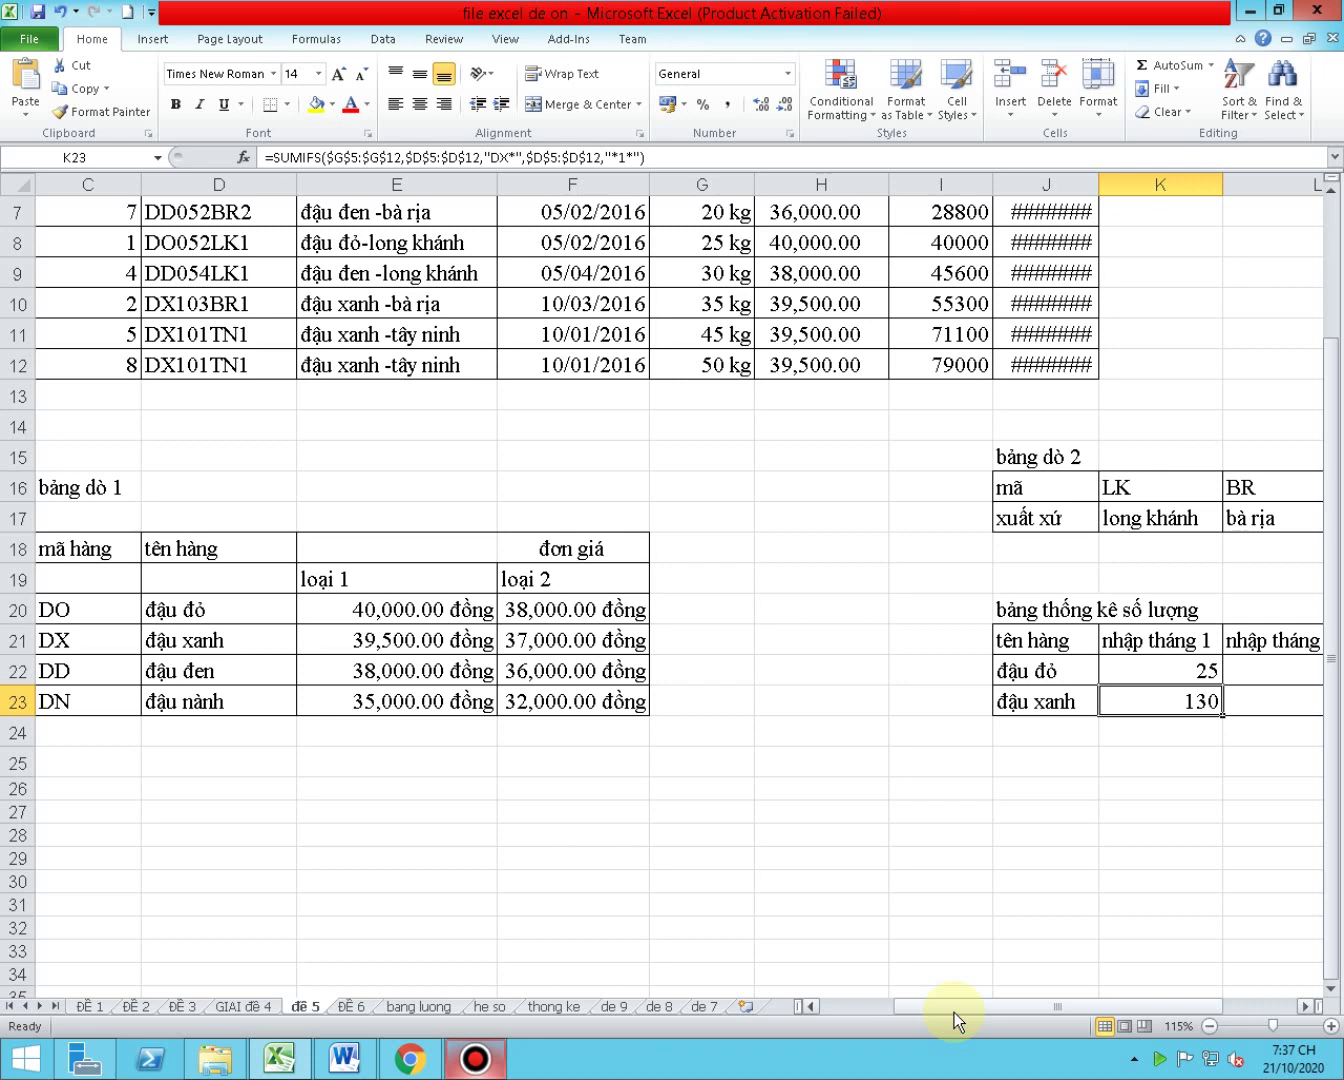
- Change K22's last SUMIFS criterion from "*1*" to "????1???" so the đậu đỏ month-1 total becomes 0
{"action": "left_click", "coordinate": [1186, 672]}
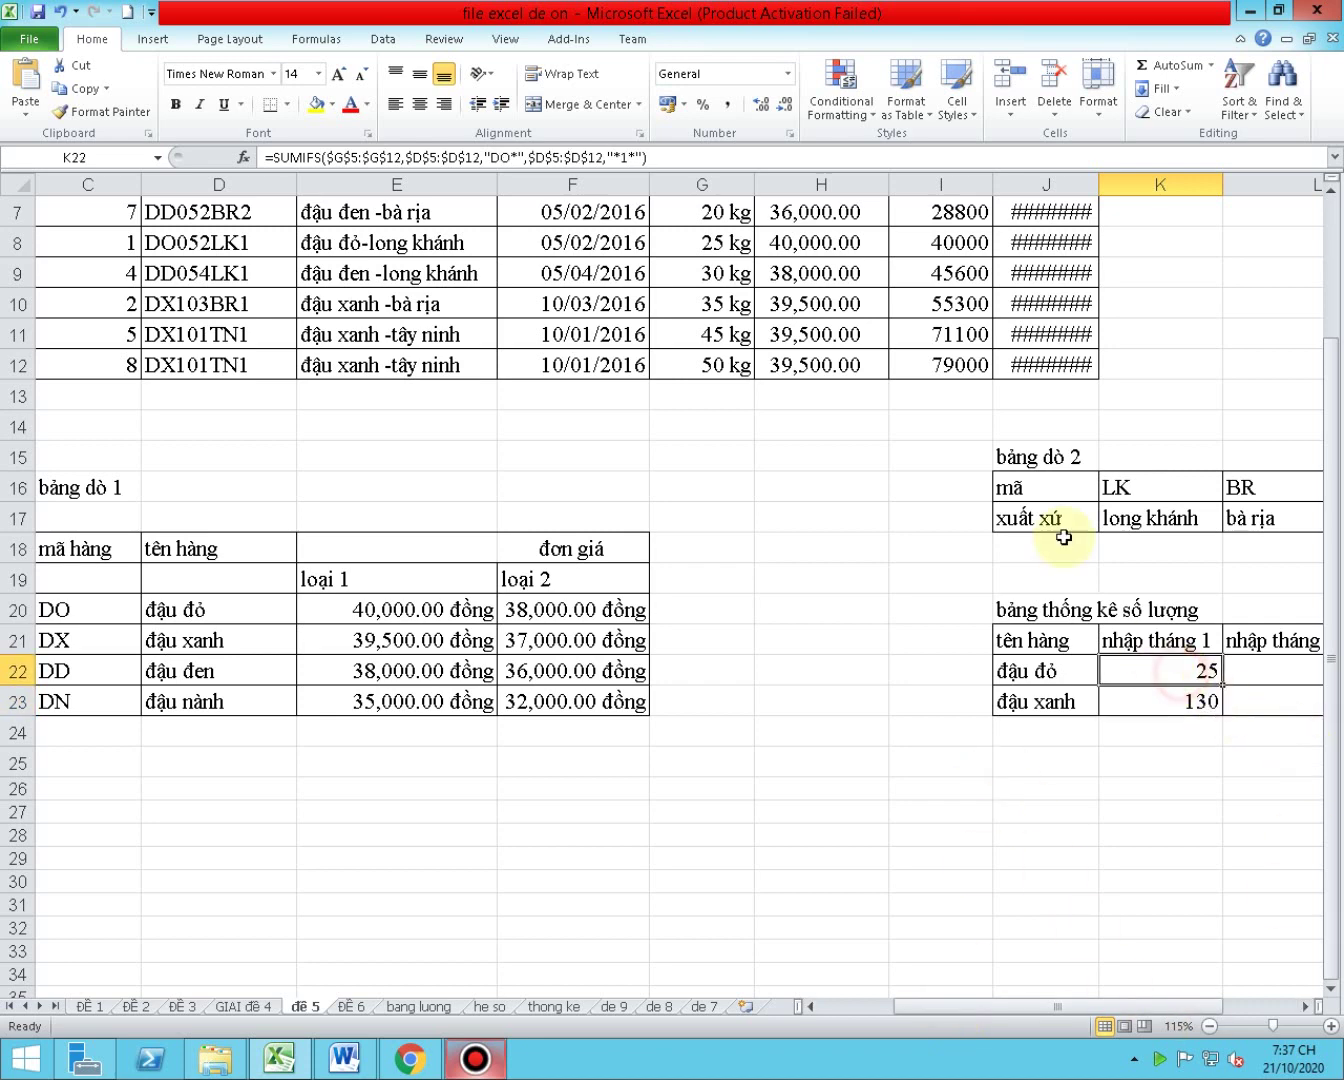
{"action": "left_click", "coordinate": [622, 158]}
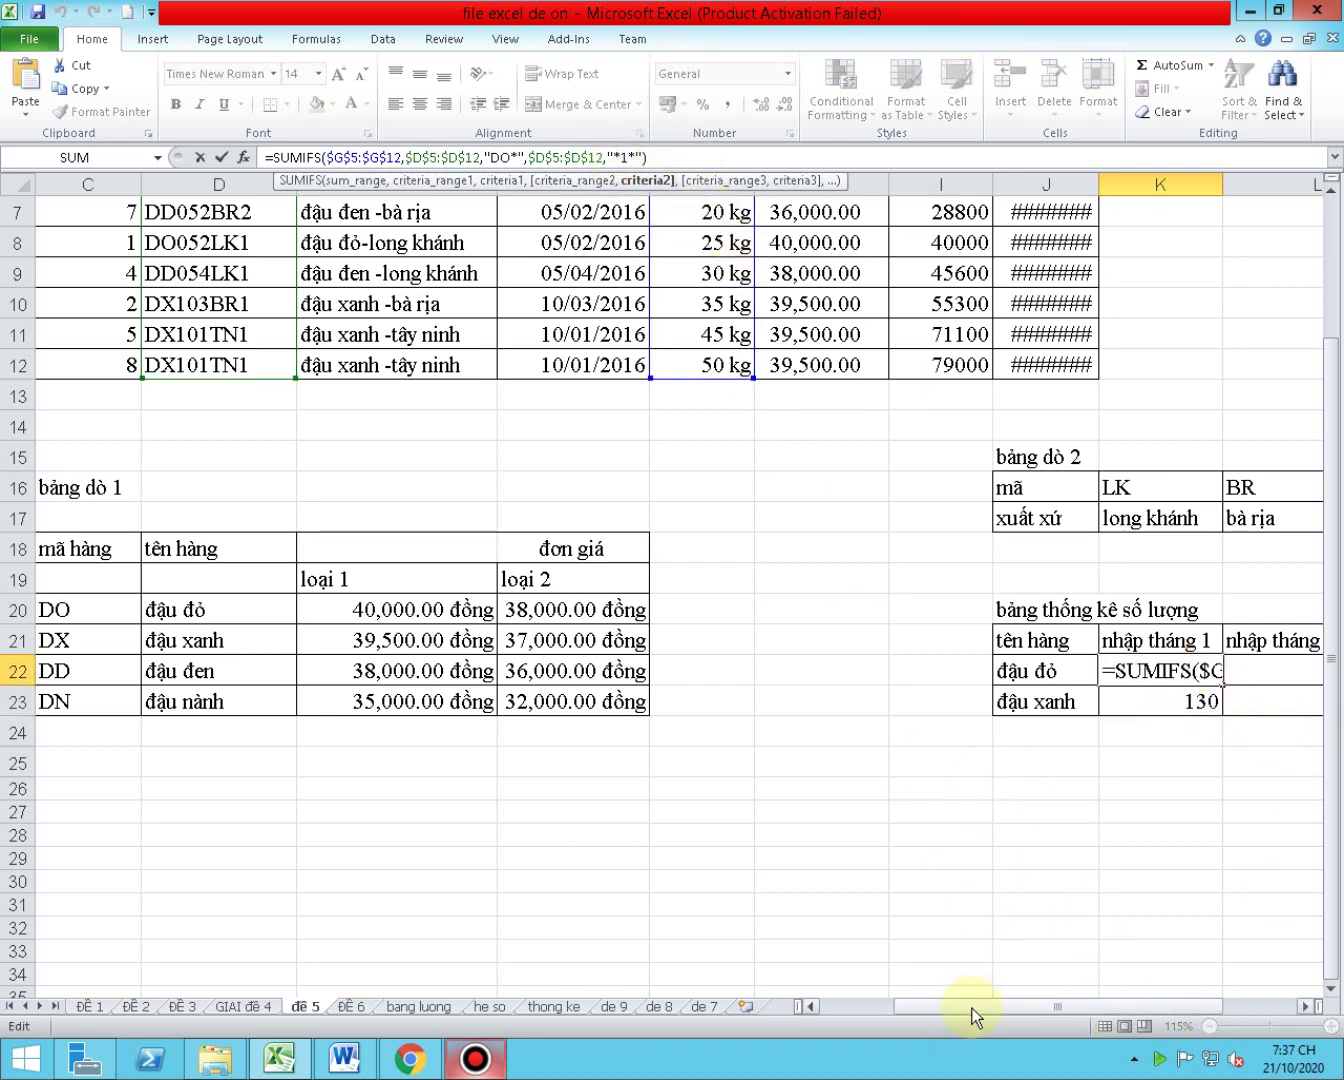
{"action": "mouse_move", "coordinate": [975, 1017]}
{"action": "left_mouse_down"}
{"action": "mouse_move", "coordinate": [904, 1016]}
{"action": "mouse_move", "coordinate": [937, 1009]}
{"action": "left_mouse_up"}
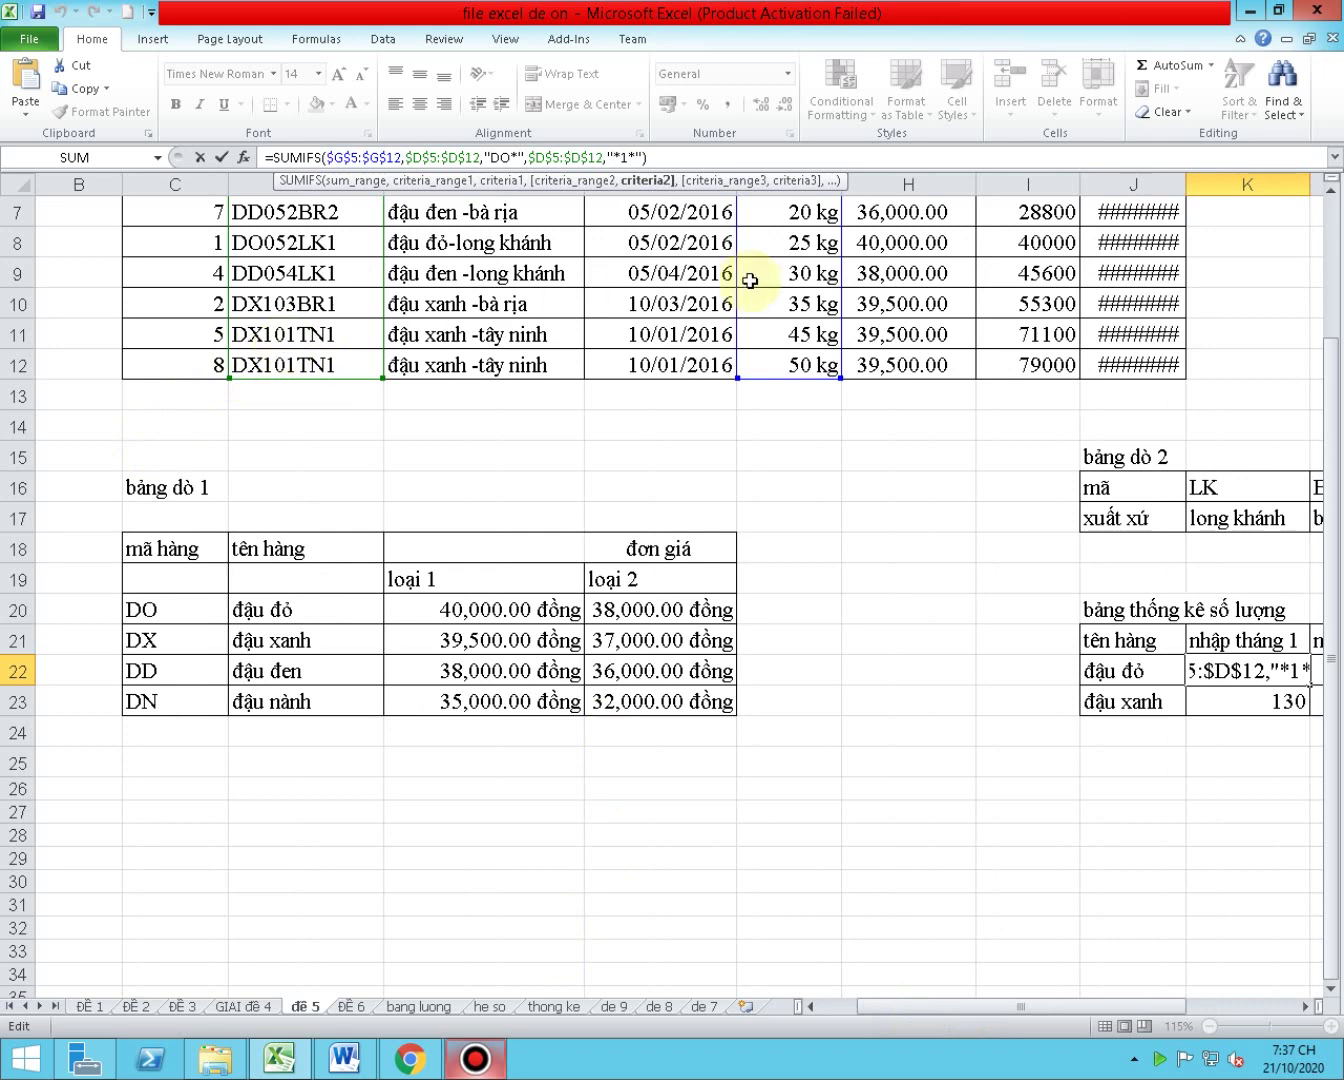
{"action": "key", "text": "Delete"}
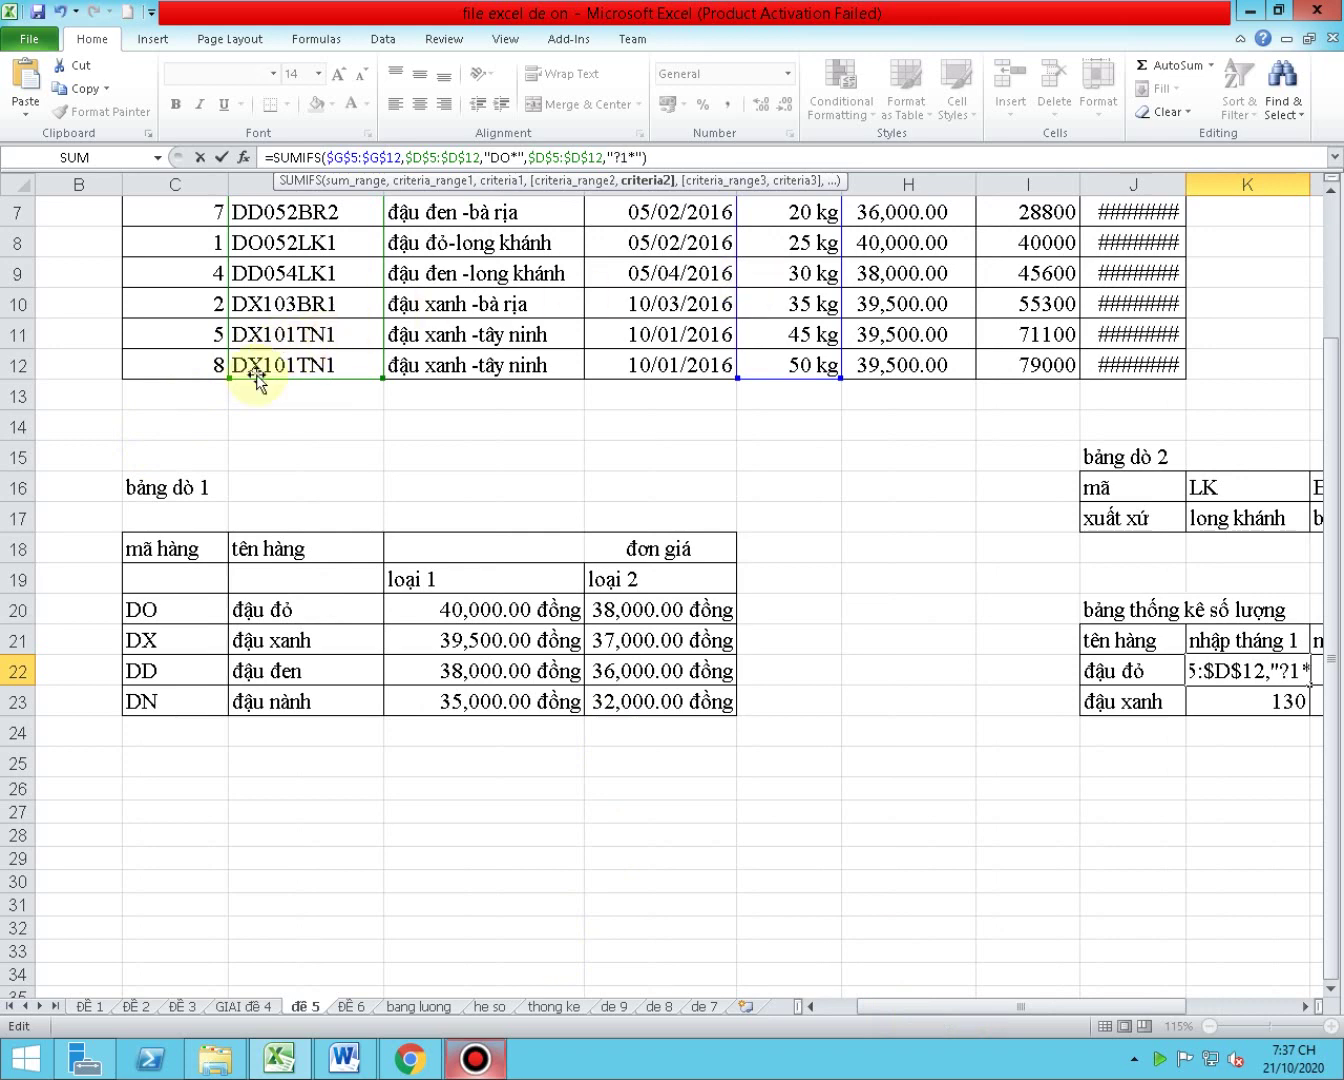
{"action": "type", "text": "?"}
{"action": "left_click", "coordinate": [244, 385]}
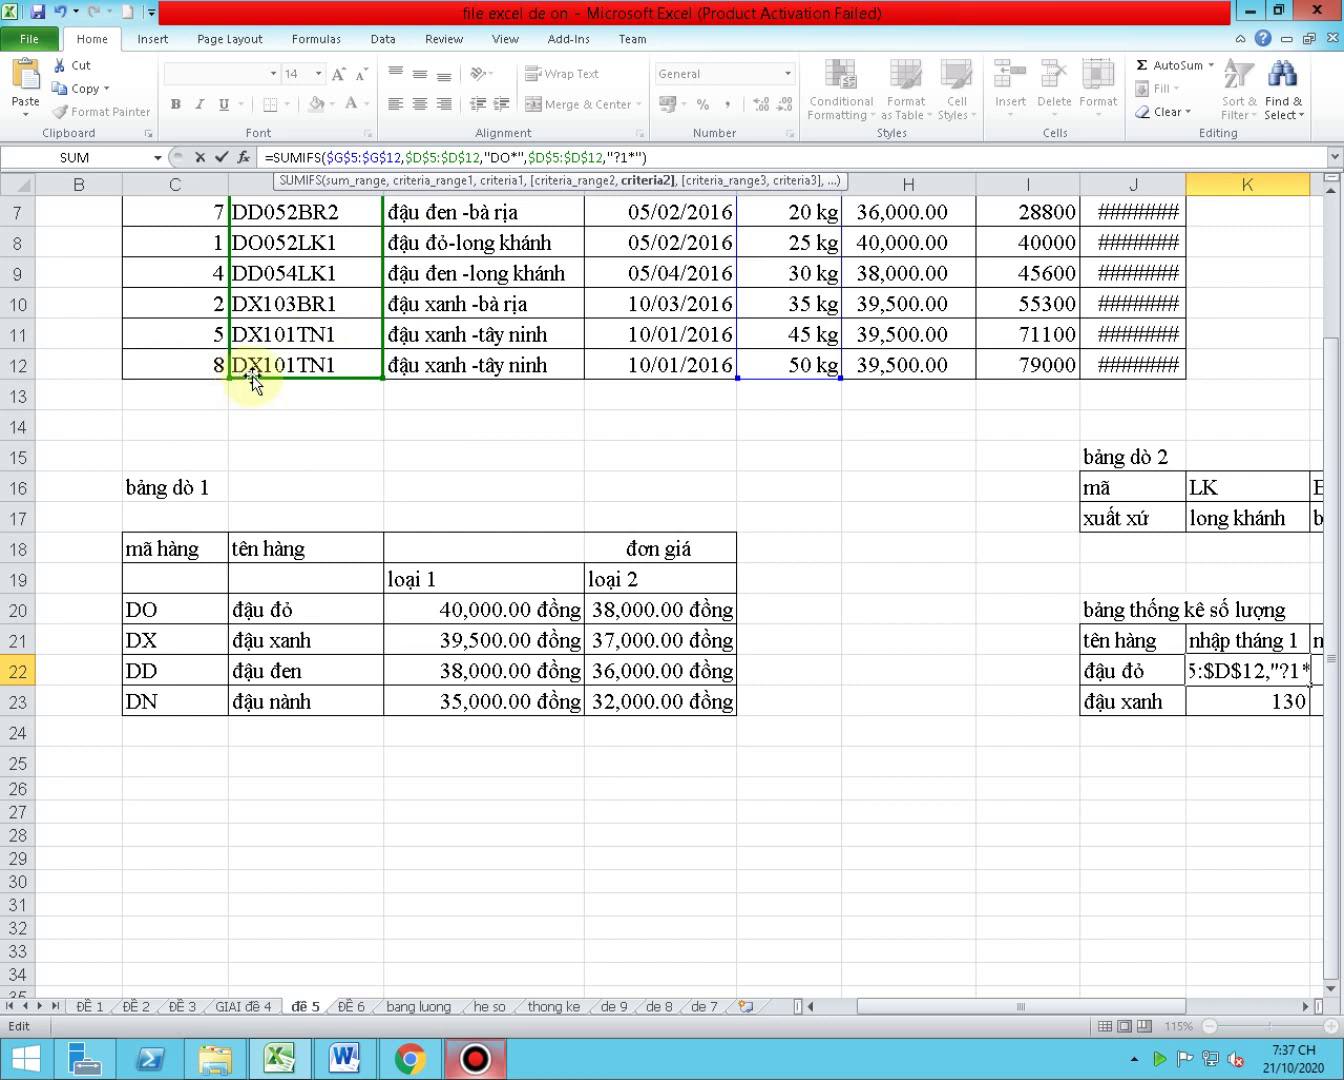
{"action": "type", "text": "?"}
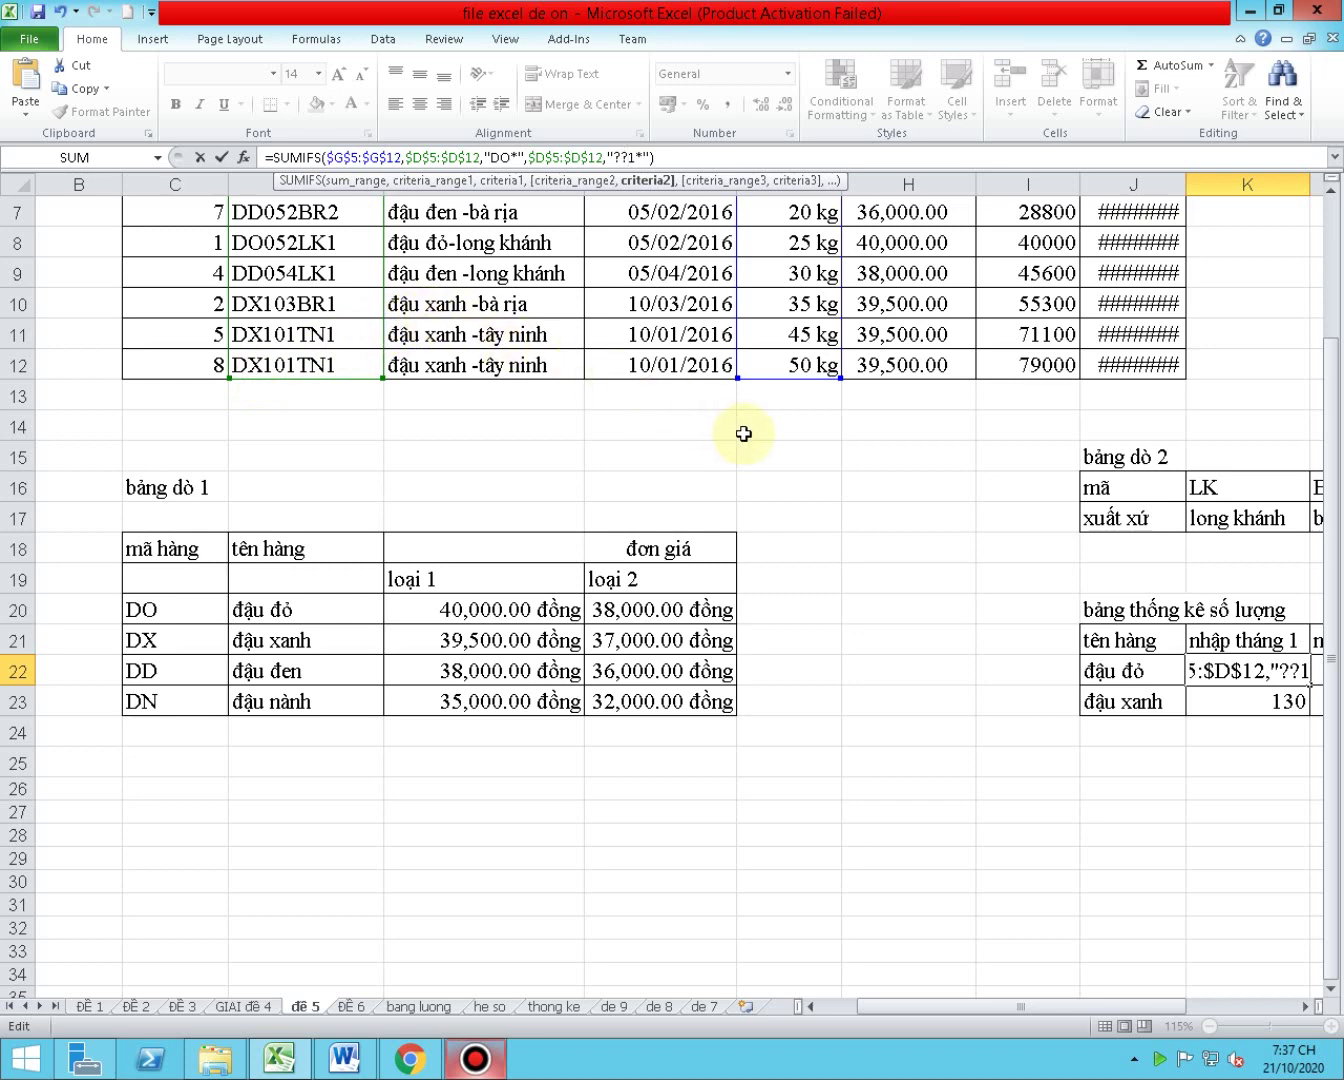
{"action": "type", "text": "??"}
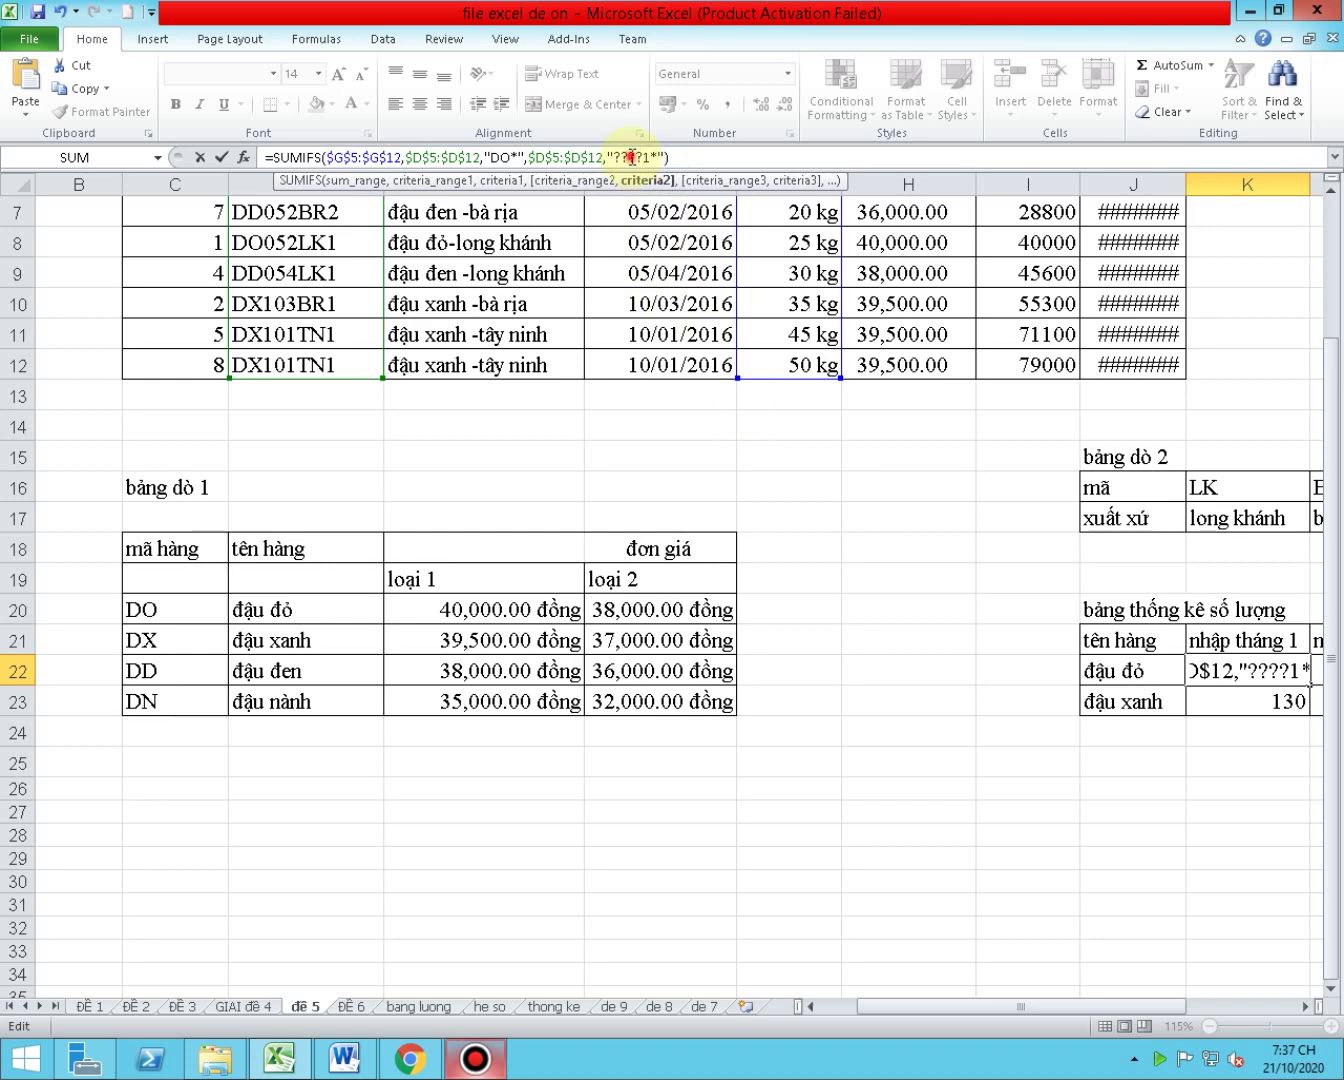
{"action": "mouse_move", "coordinate": [628, 157]}
{"action": "left_mouse_down"}
{"action": "mouse_move", "coordinate": [643, 157]}
{"action": "mouse_move", "coordinate": [628, 157]}
{"action": "left_mouse_up"}
{"action": "left_click", "coordinate": [649, 157]}
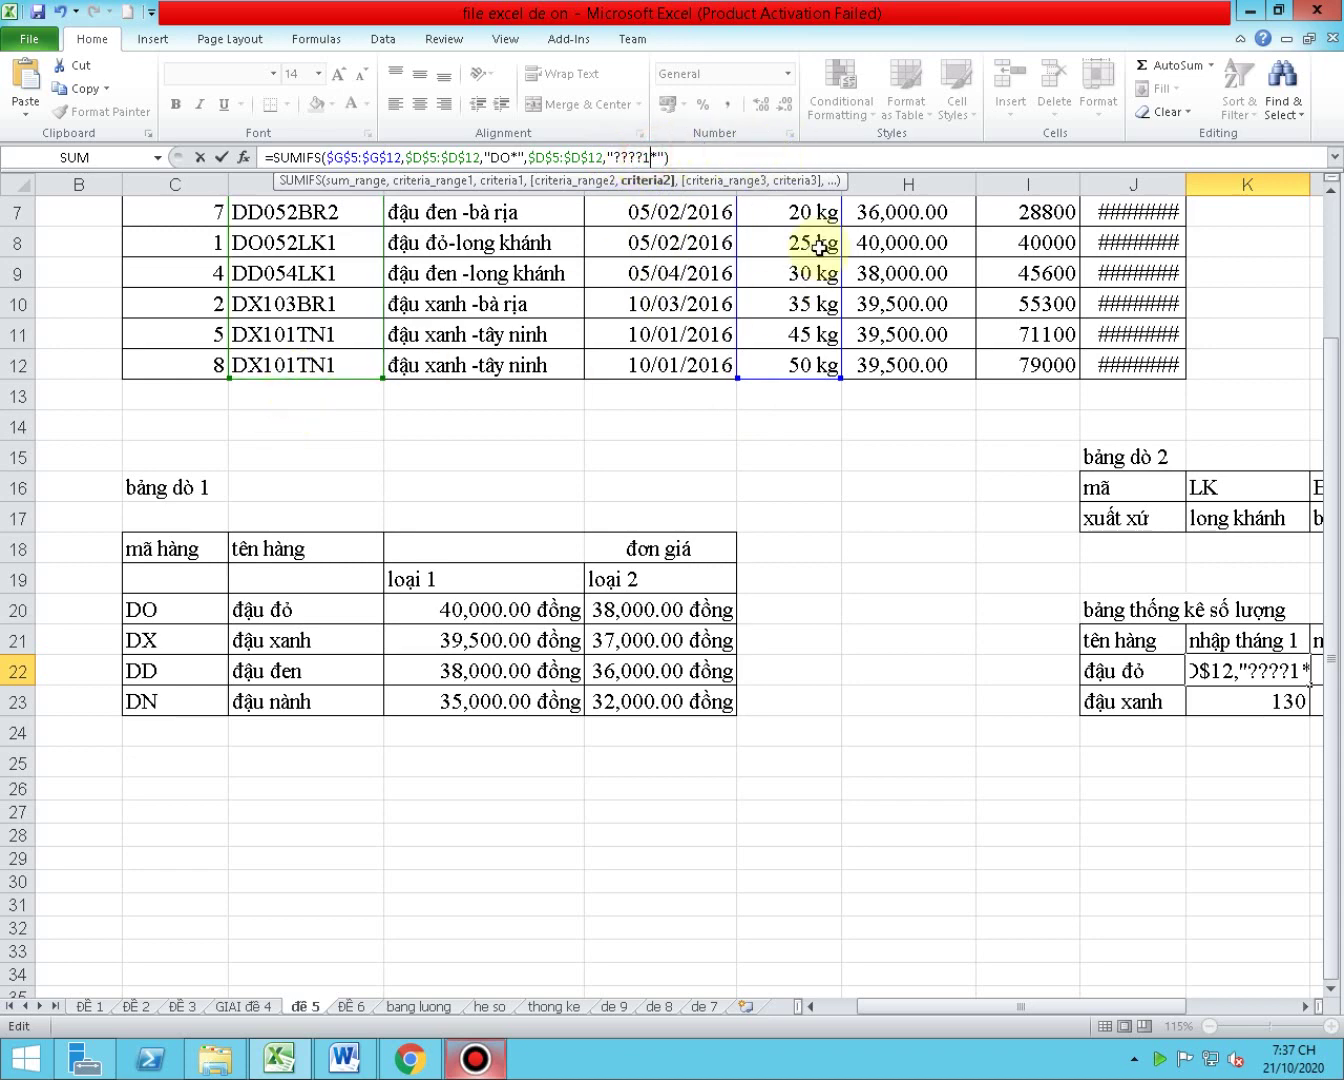
{"action": "type", "text": "??"}
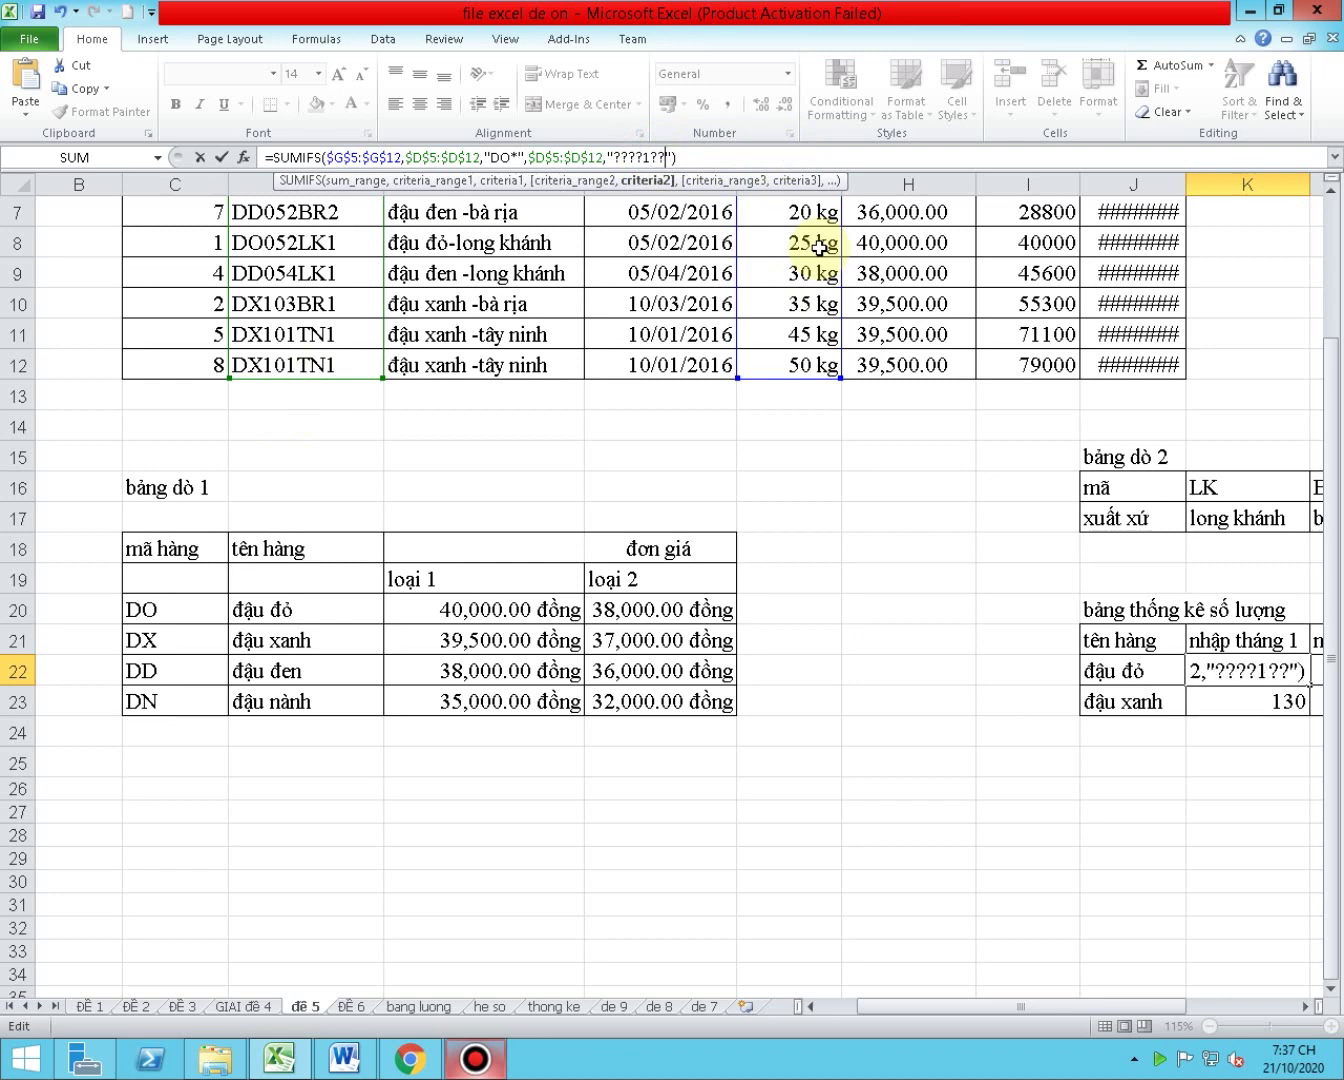
{"action": "type", "text": "?"}
{"action": "key", "text": "ctrl+Return"}
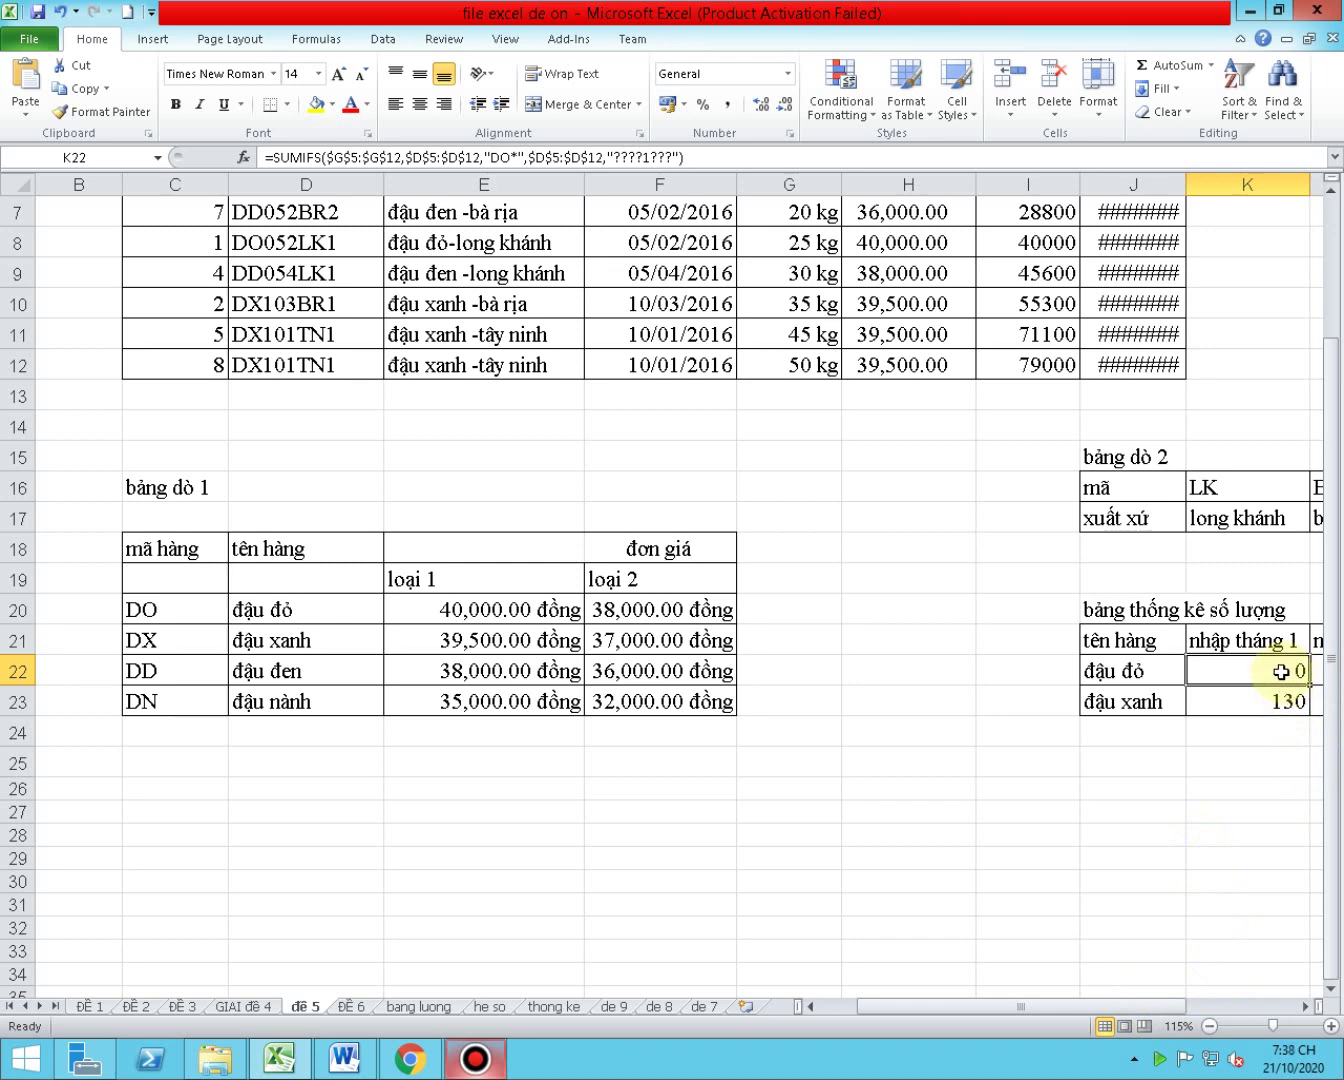
{"action": "scroll", "coordinate": [1155, 780], "scroll_direction": "up", "scroll_amount": 1}
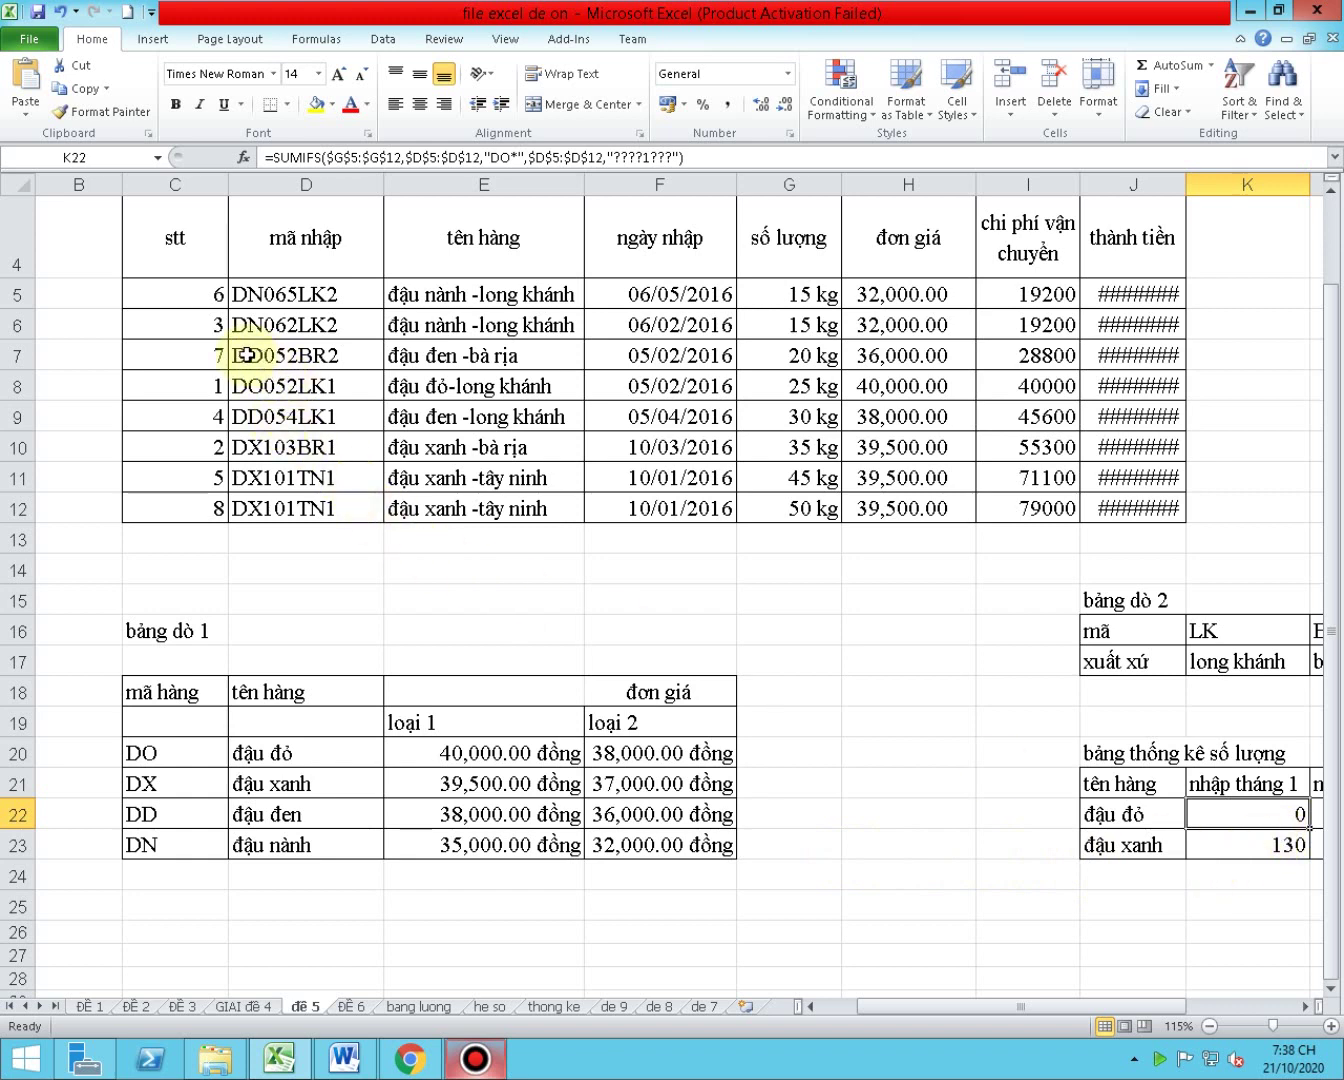
{"action": "left_click", "coordinate": [281, 388]}
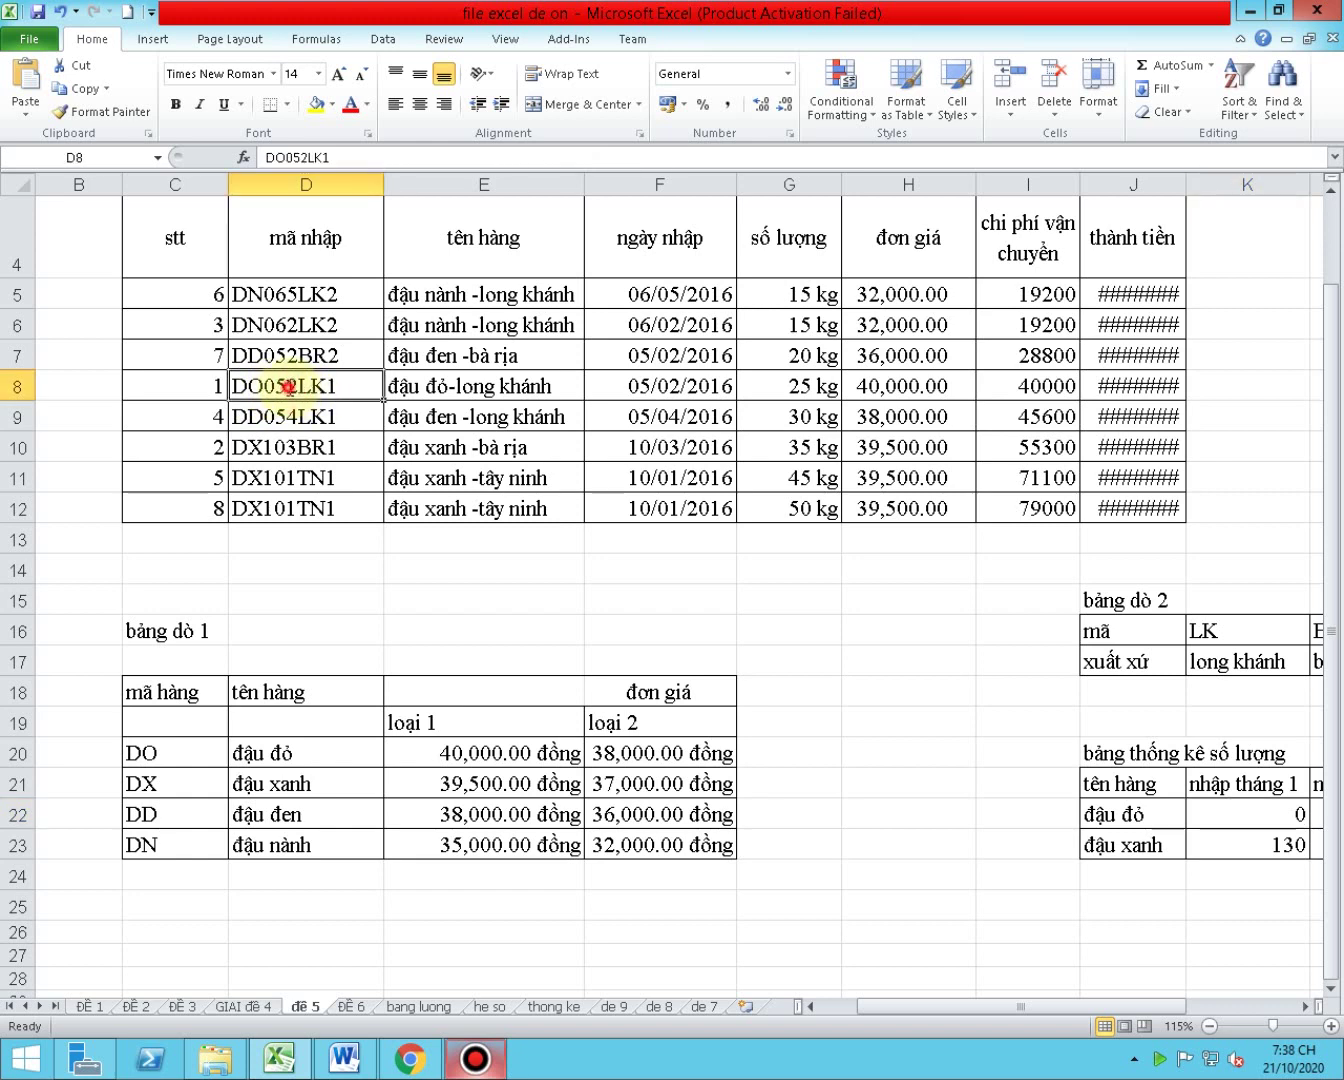
{"action": "double_click", "coordinate": [288, 389]}
{"action": "left_click_drag", "start_coordinate": [287, 387], "coordinate": [298, 386]}
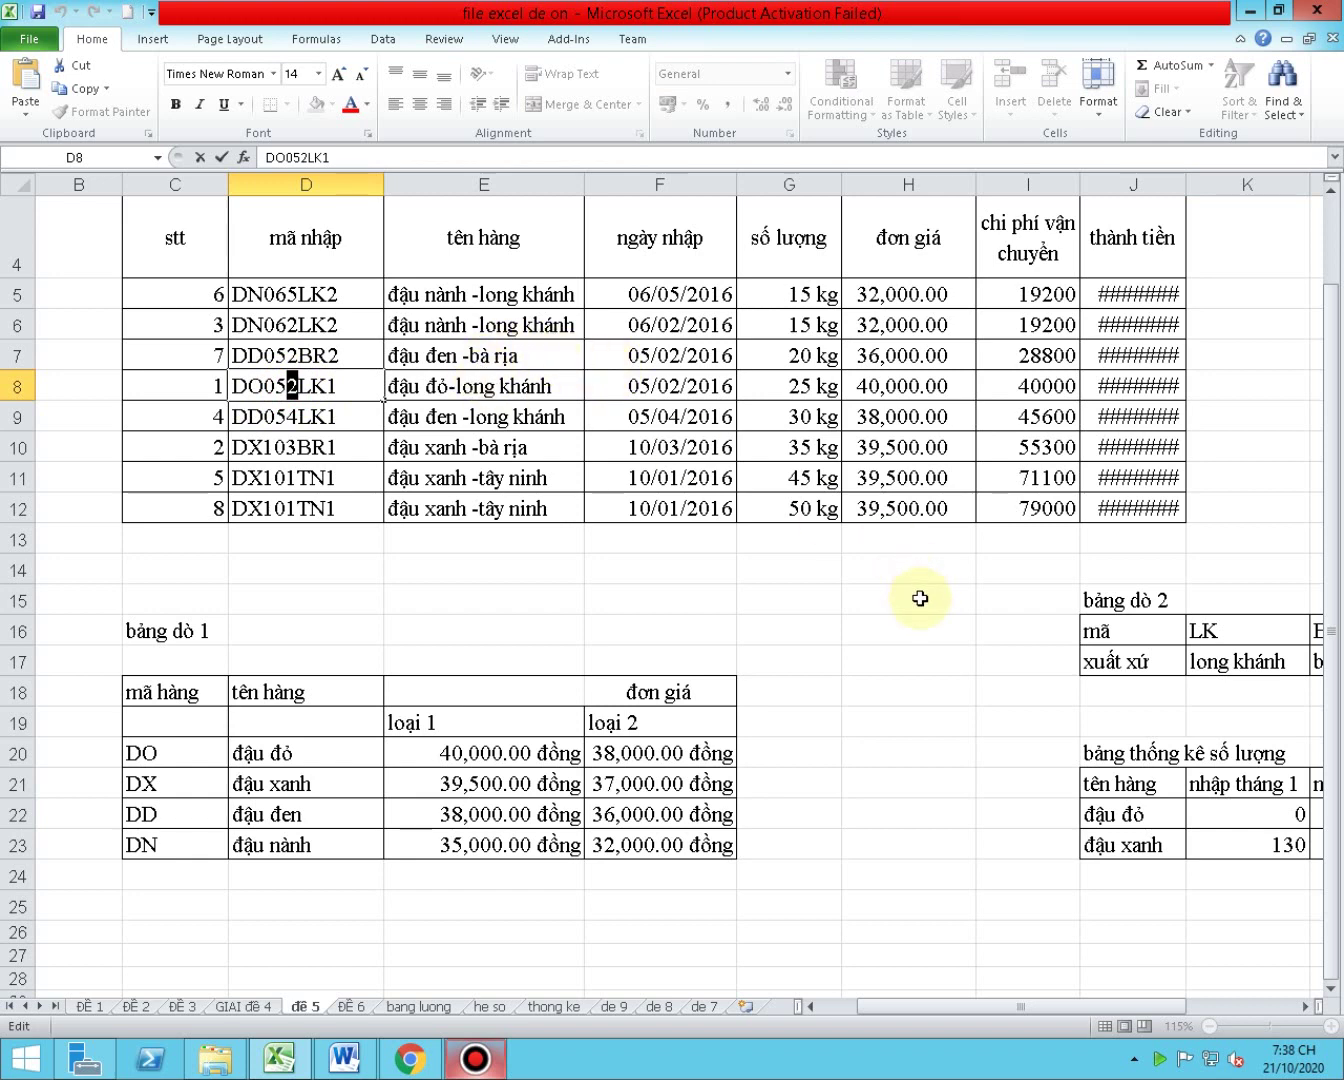
{"action": "key", "text": "Return"}
{"action": "left_click", "coordinate": [1252, 815]}
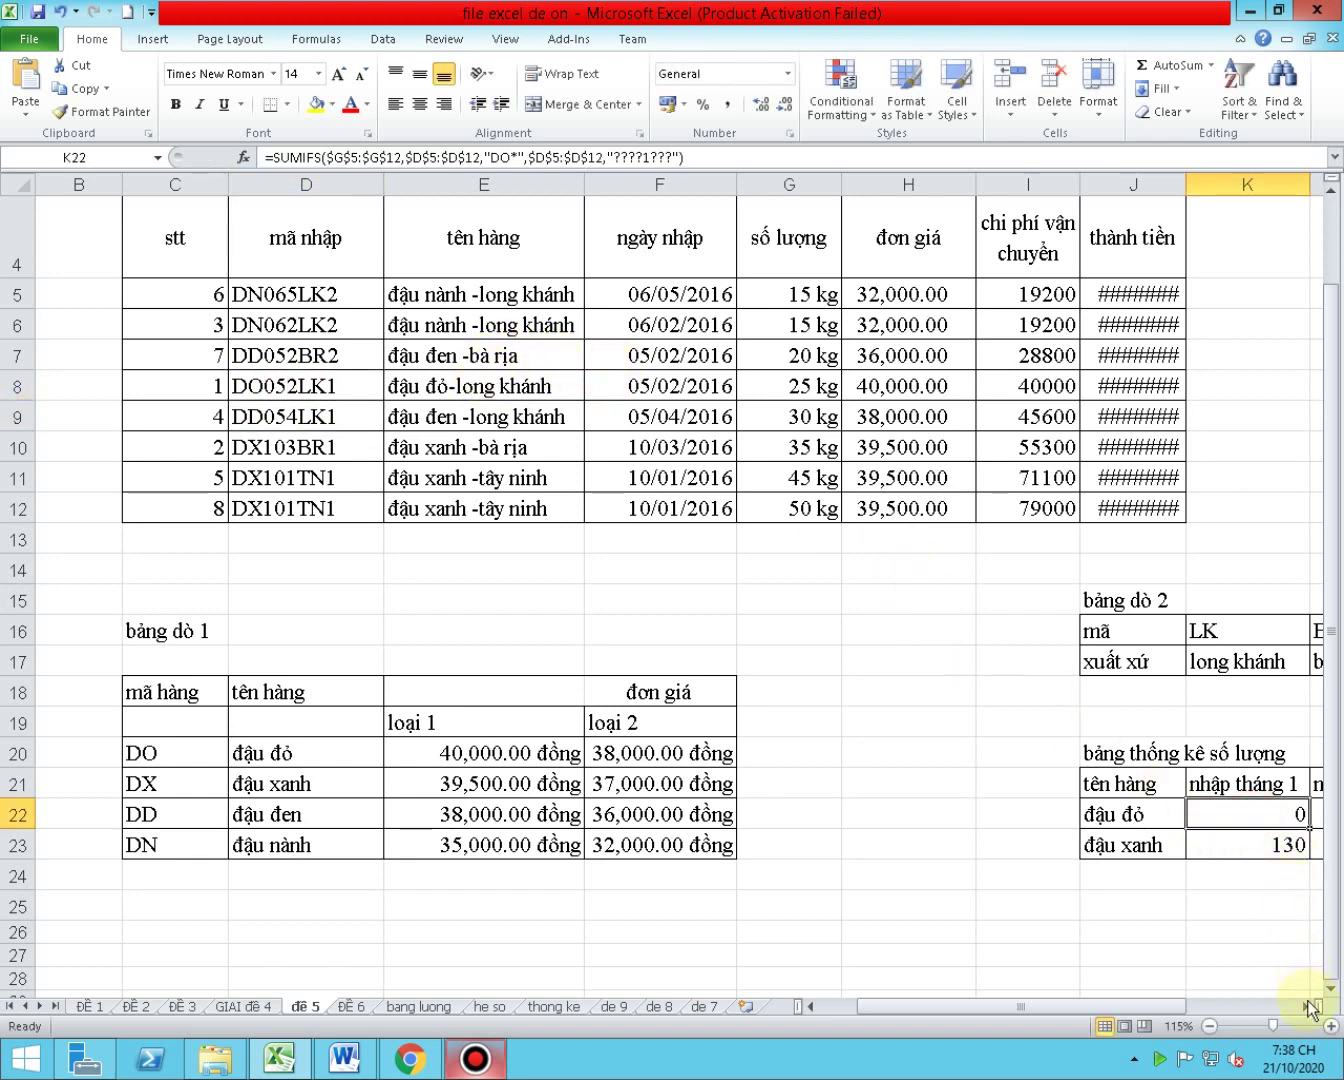
{"action": "left_click", "coordinate": [1306, 1006]}
{"action": "left_click", "coordinate": [1305, 1006]}
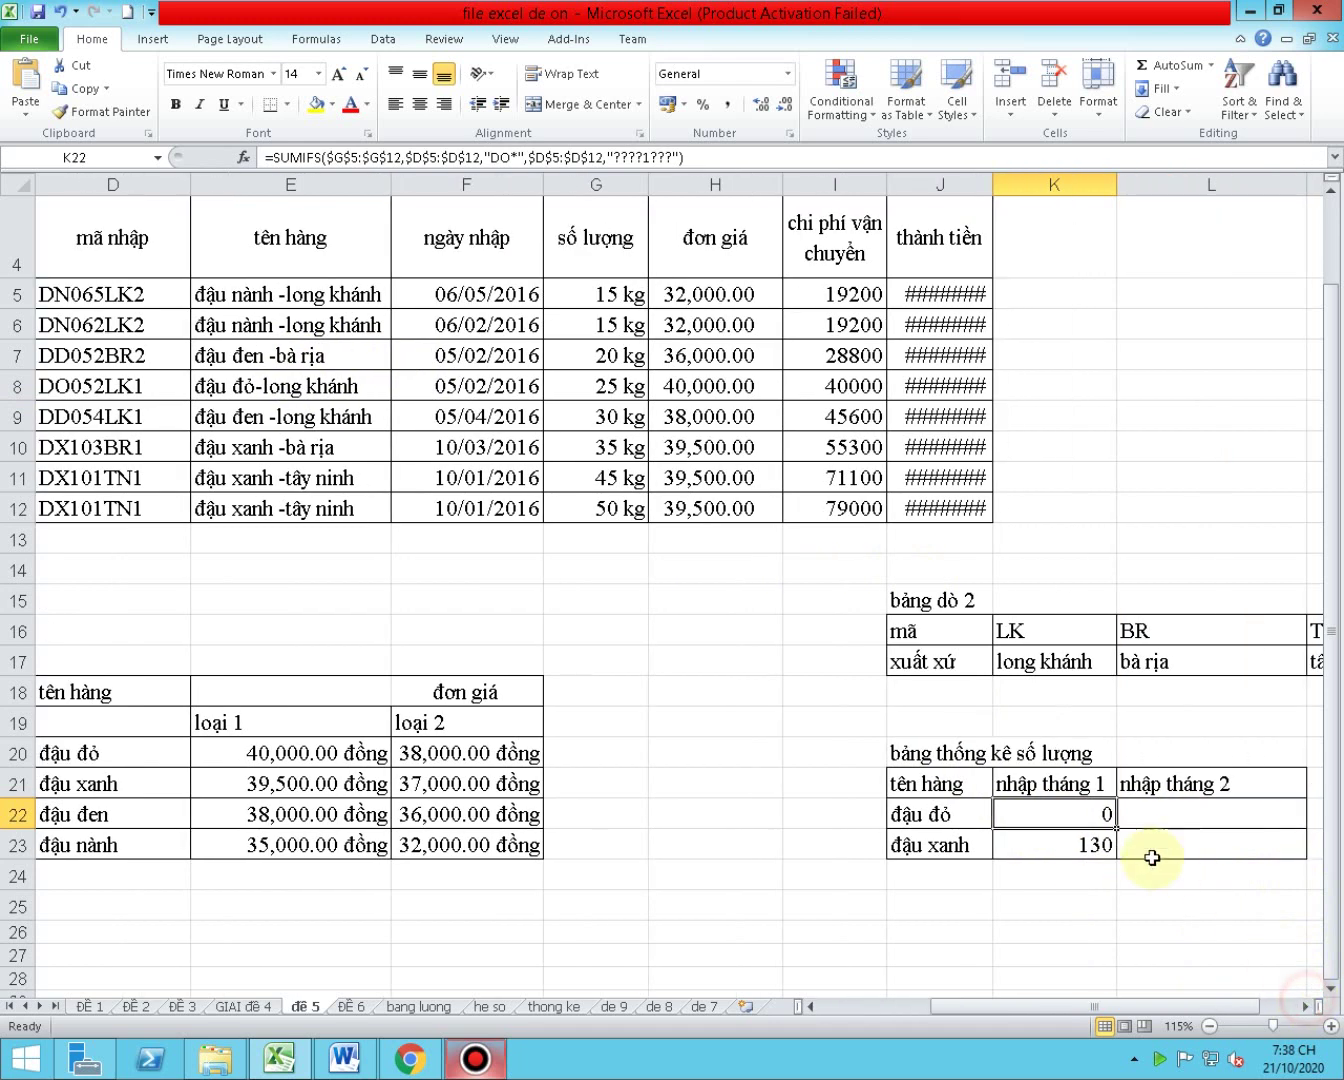
- Fill the K22 SUMIFS formula down into K23
{"action": "left_click_drag", "start_coordinate": [1114, 831], "coordinate": [1114, 860]}
{"action": "double_click", "coordinate": [1095, 845]}
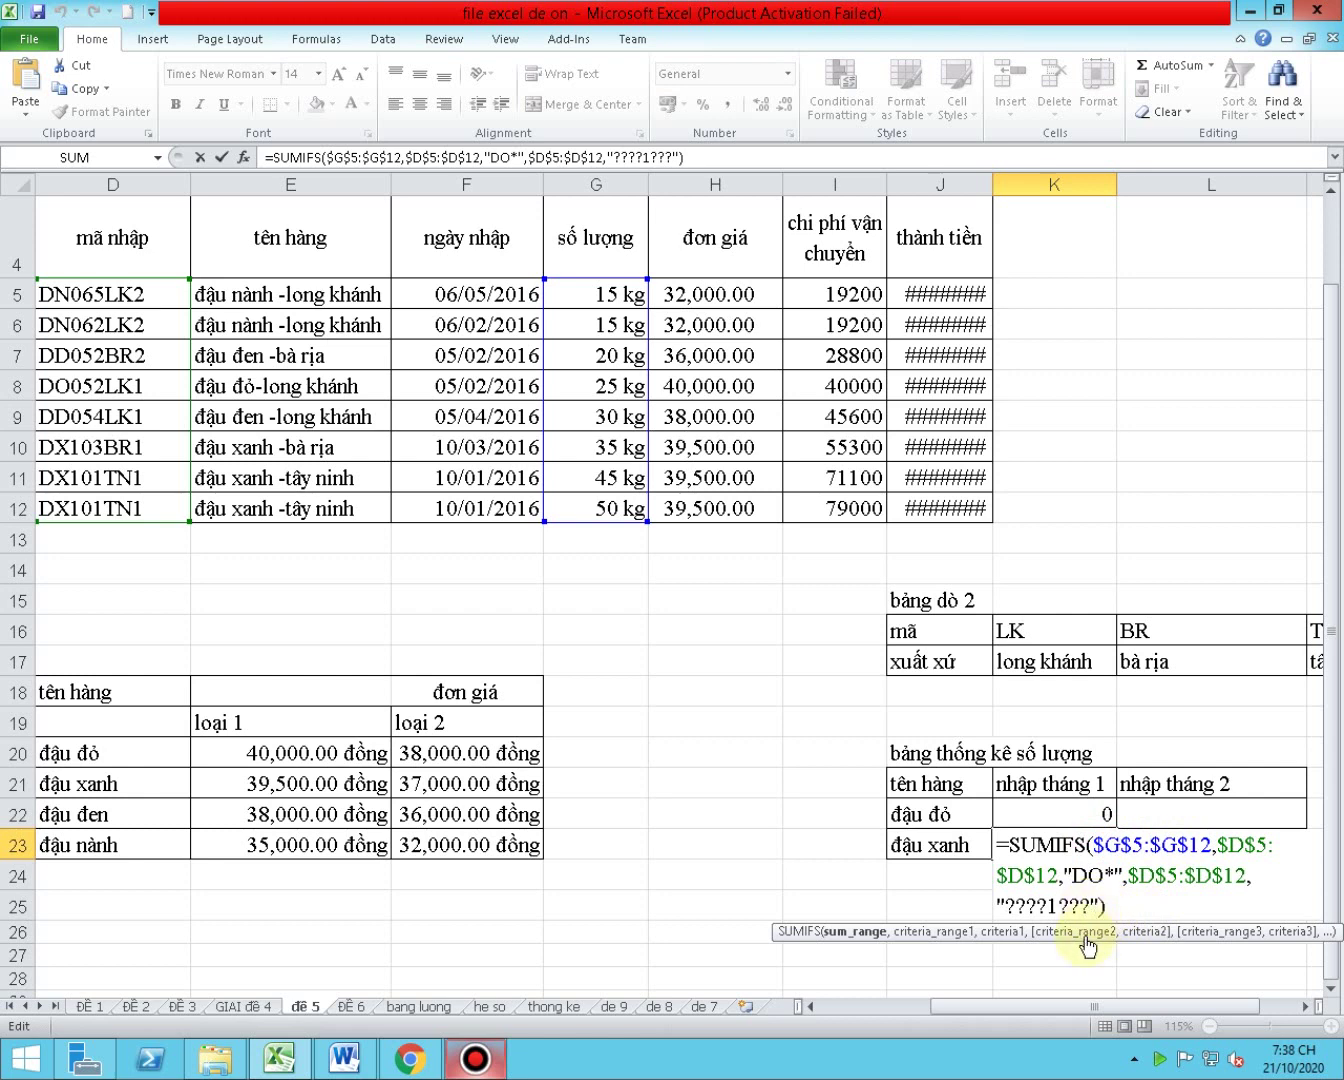
{"action": "left_click_drag", "start_coordinate": [1060, 1006], "coordinate": [1070, 1004]}
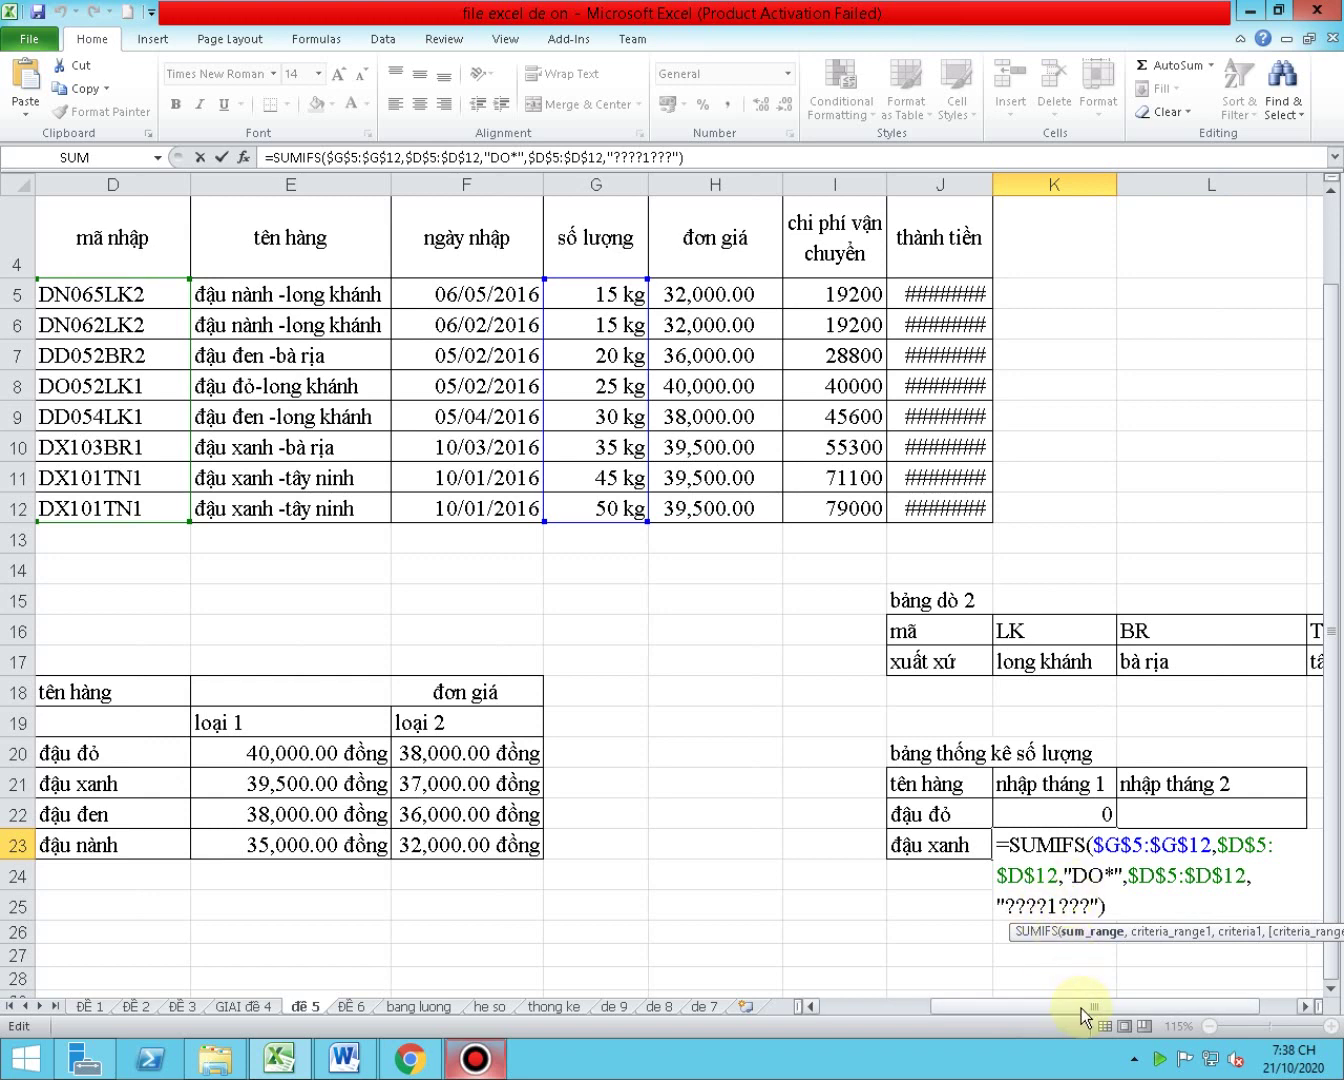
{"action": "key", "text": "Return"}
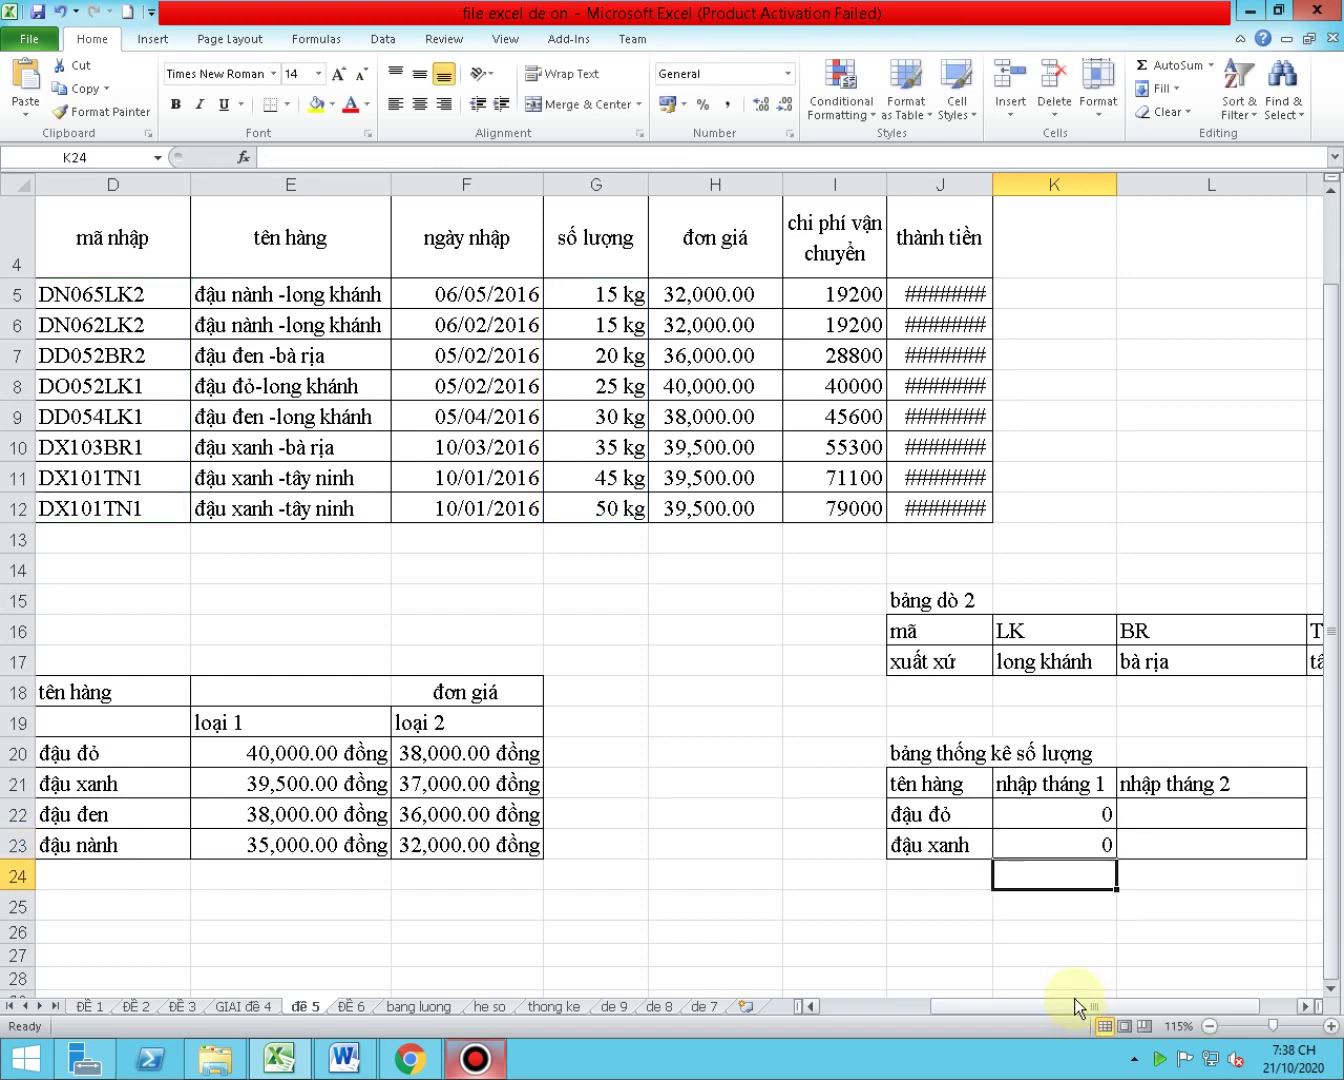
{"action": "left_click_drag", "start_coordinate": [1074, 1006], "coordinate": [981, 1009]}
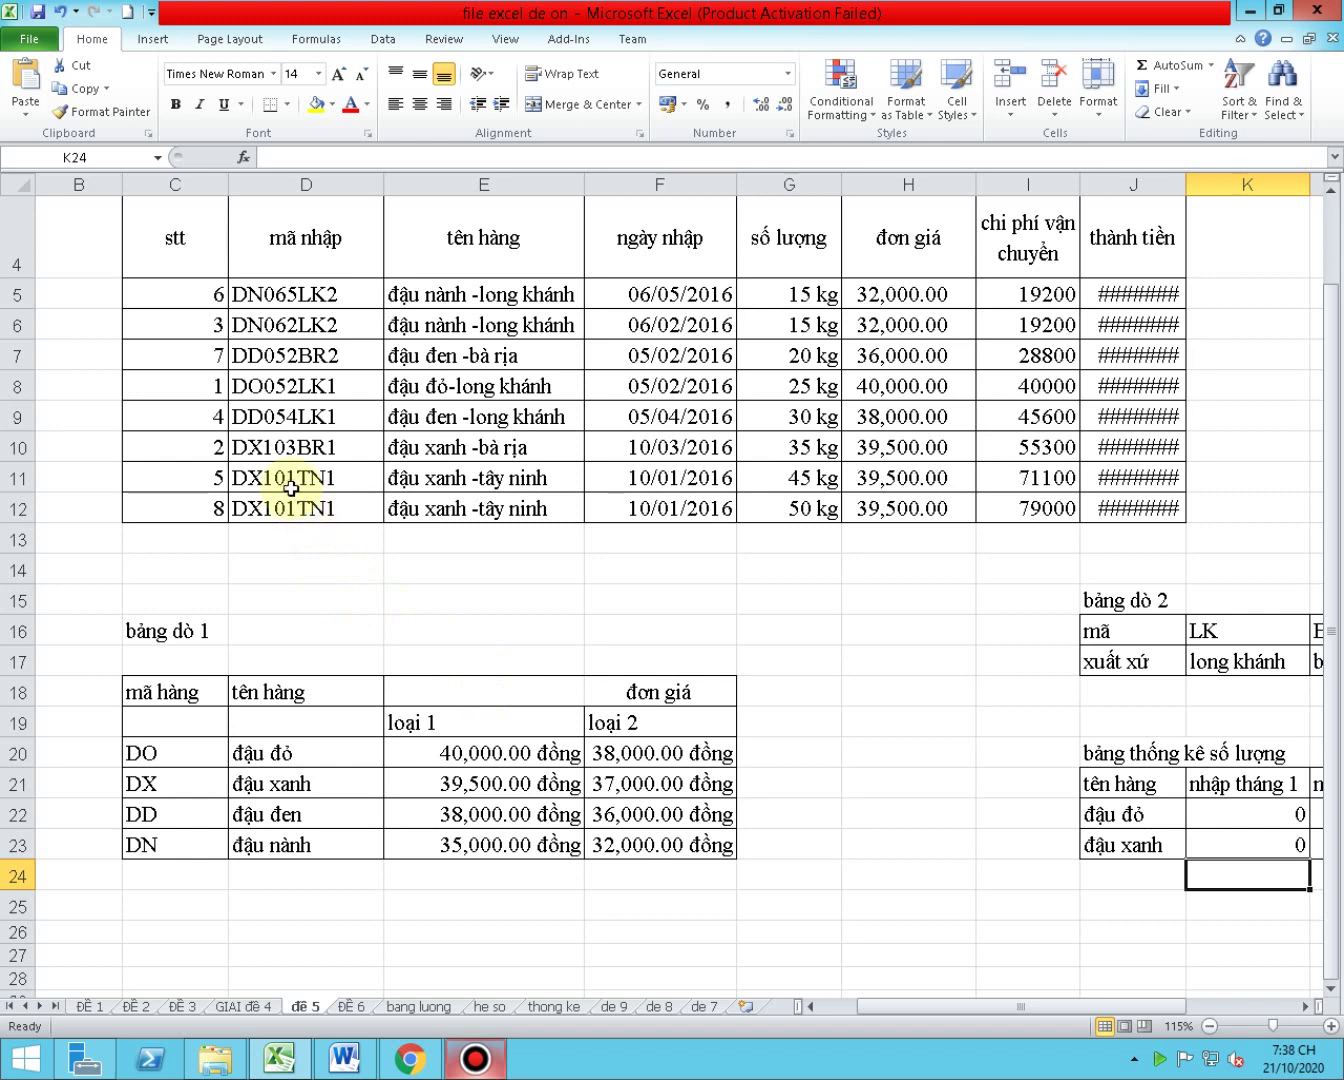
- Change K23's code criterion from "DO*" to "DX*", giving a đậu xanh month-1 total of 95
{"action": "left_click", "coordinate": [1248, 849]}
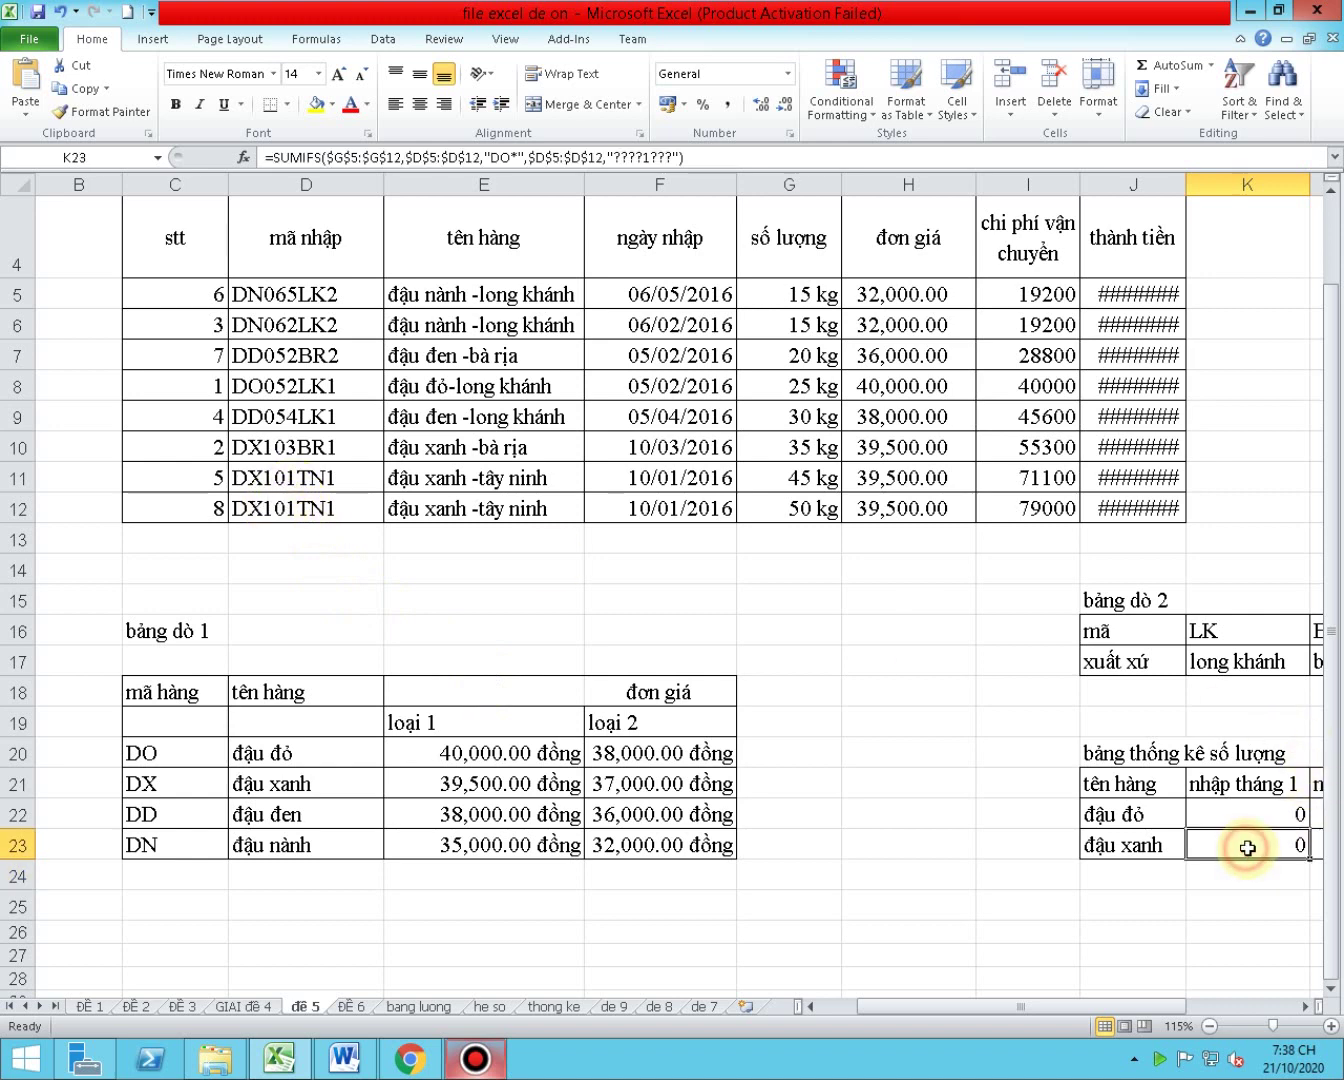
{"action": "left_click", "coordinate": [513, 160]}
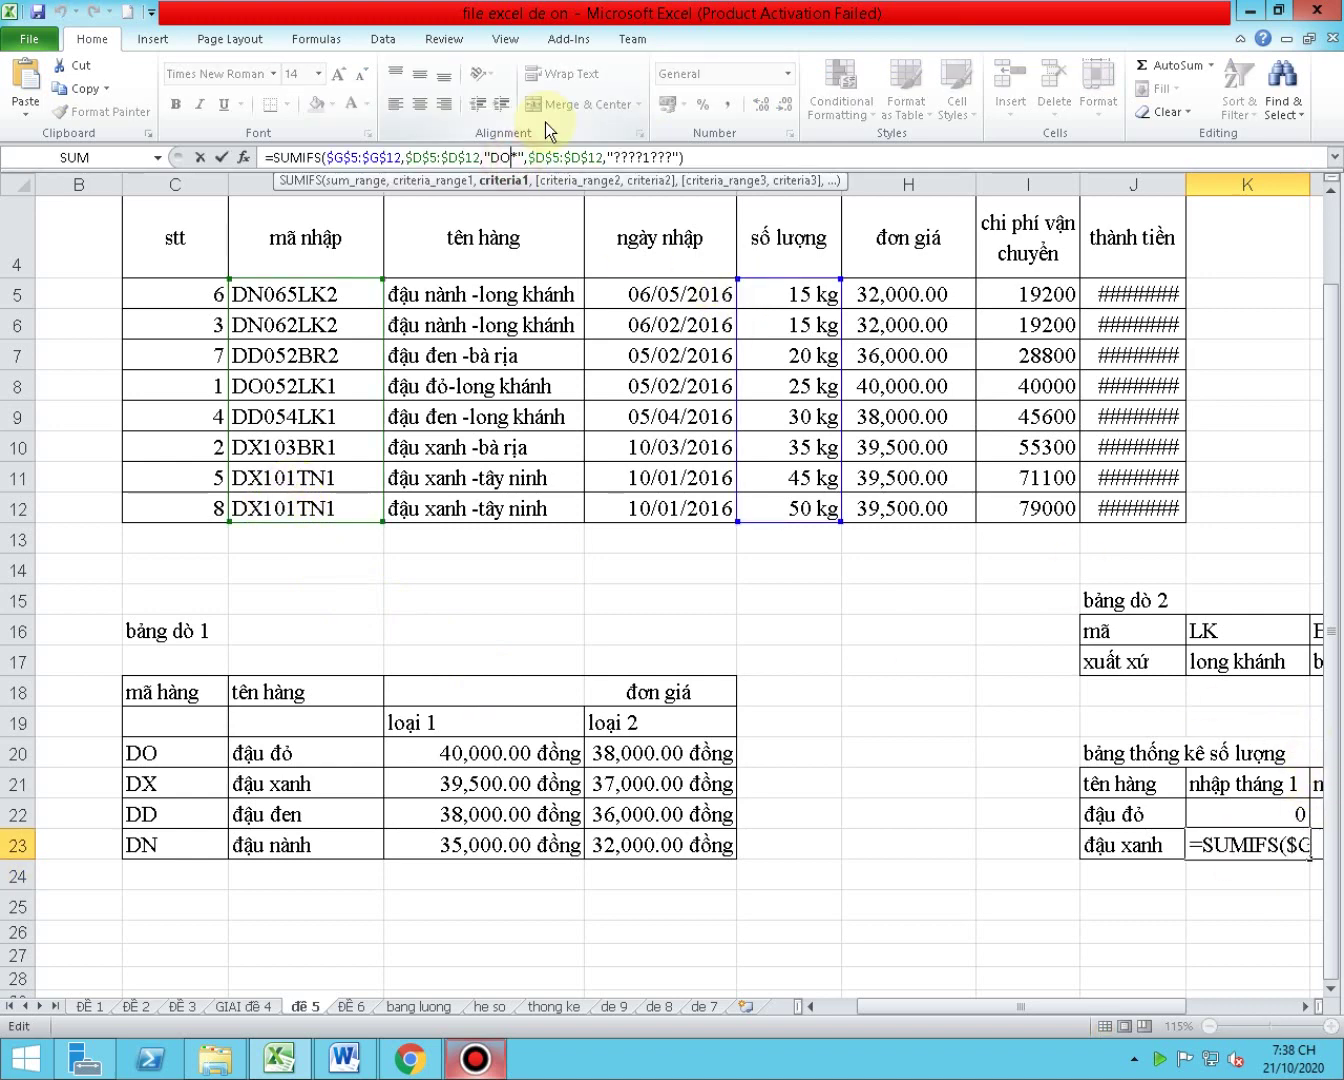
{"action": "key", "text": "BackSpace"}
{"action": "type", "text": "X"}
{"action": "key", "text": "Return"}
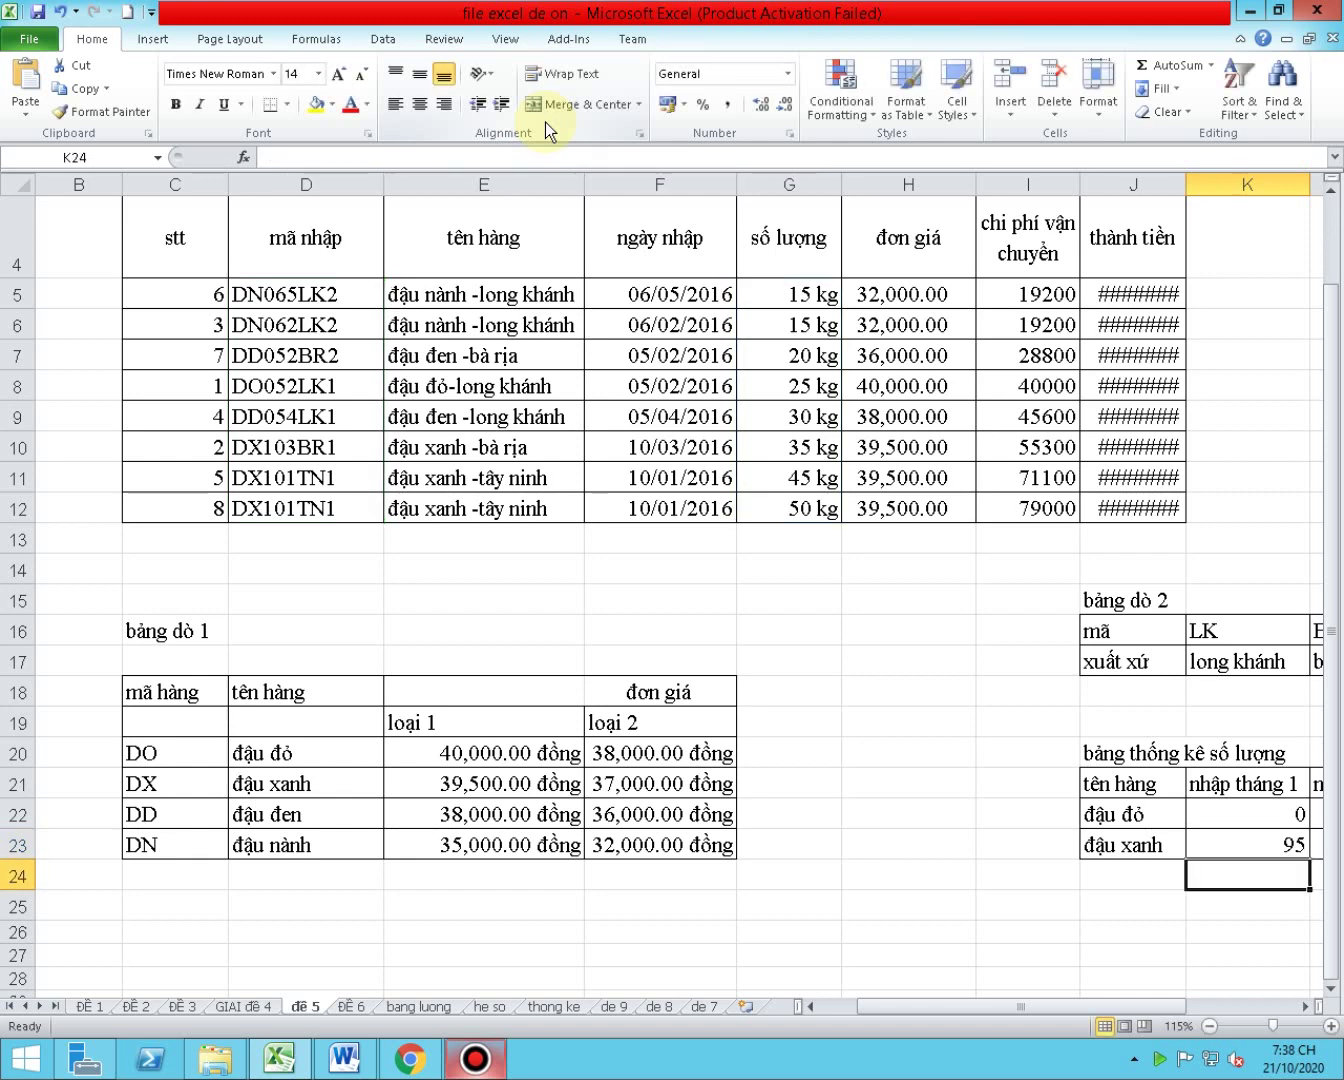
{"action": "key", "text": "Up"}
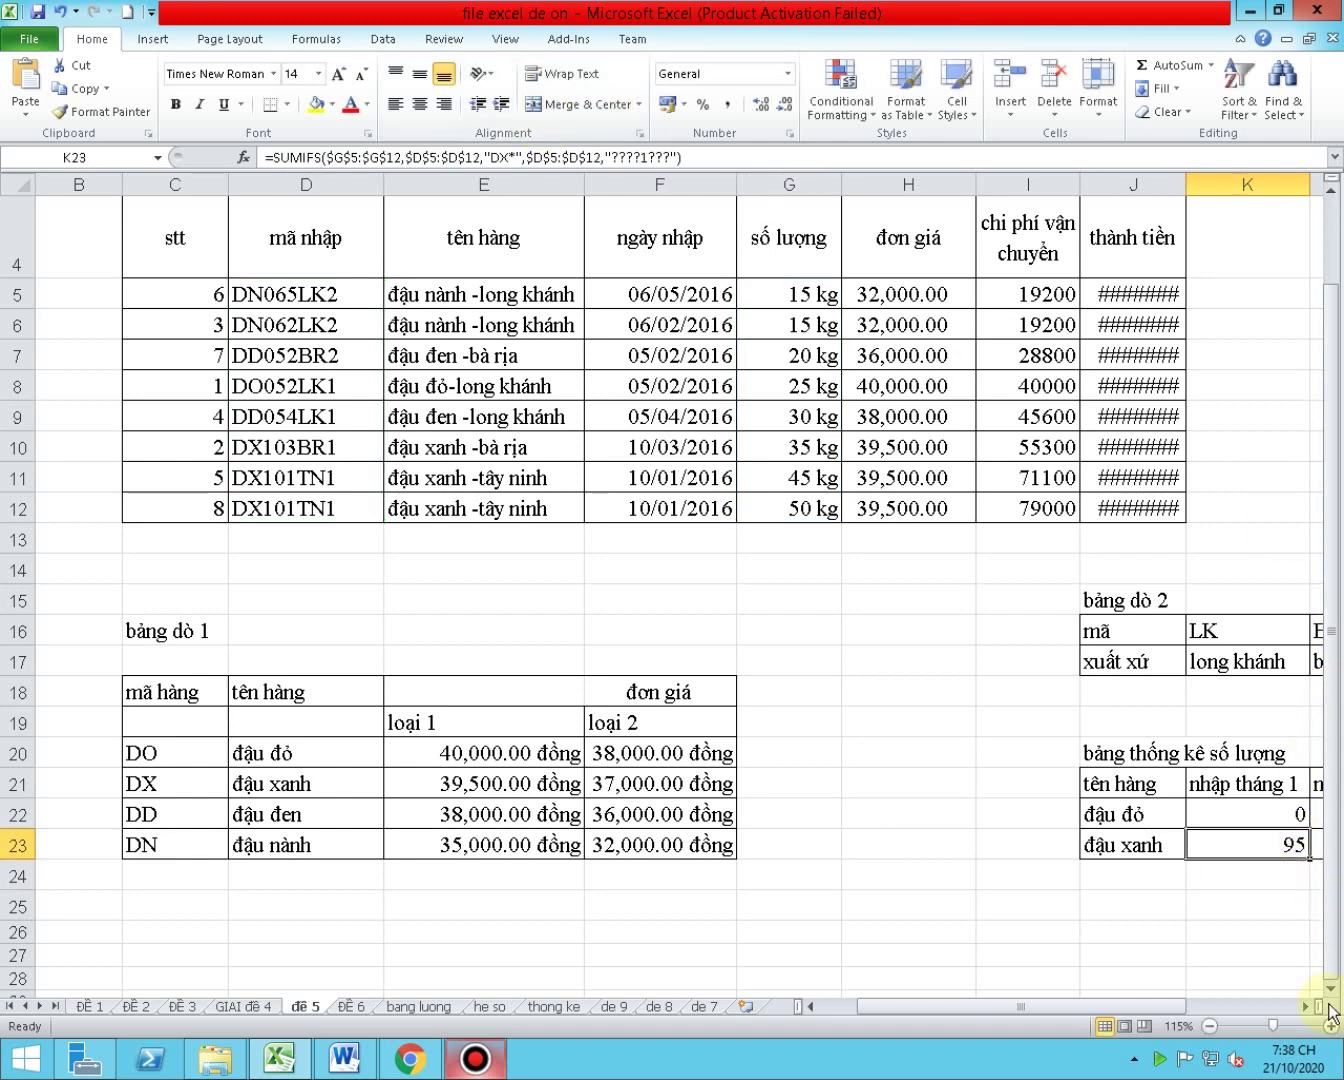
{"action": "left_click", "coordinate": [1305, 1006]}
{"action": "left_click", "coordinate": [1100, 814]}
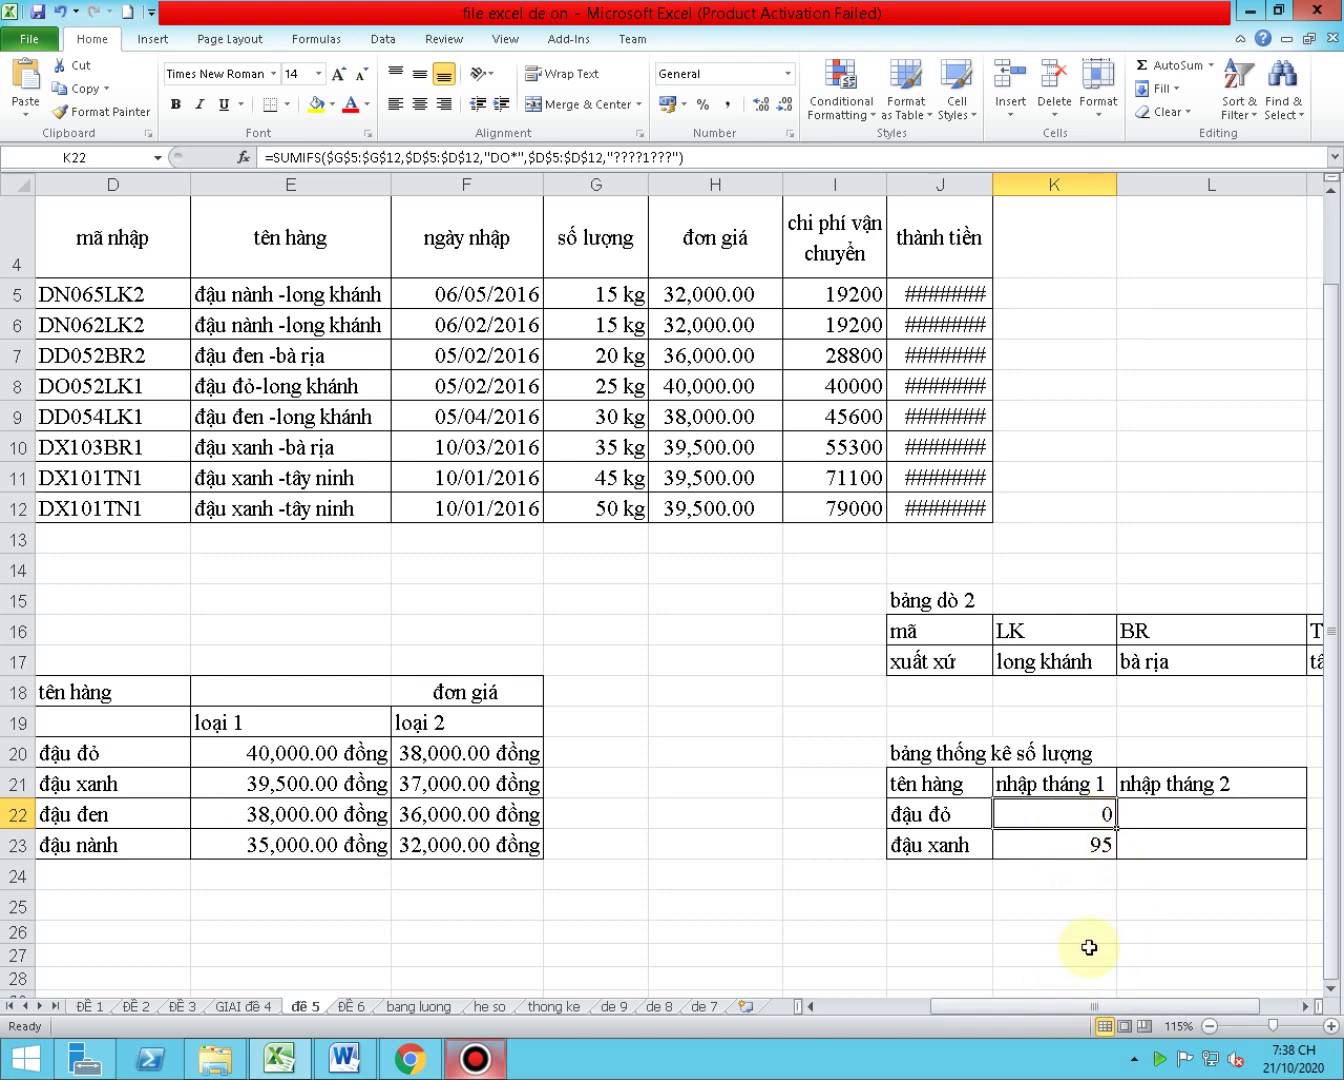
{"action": "left_click_drag", "start_coordinate": [1051, 1011], "coordinate": [998, 1014]}
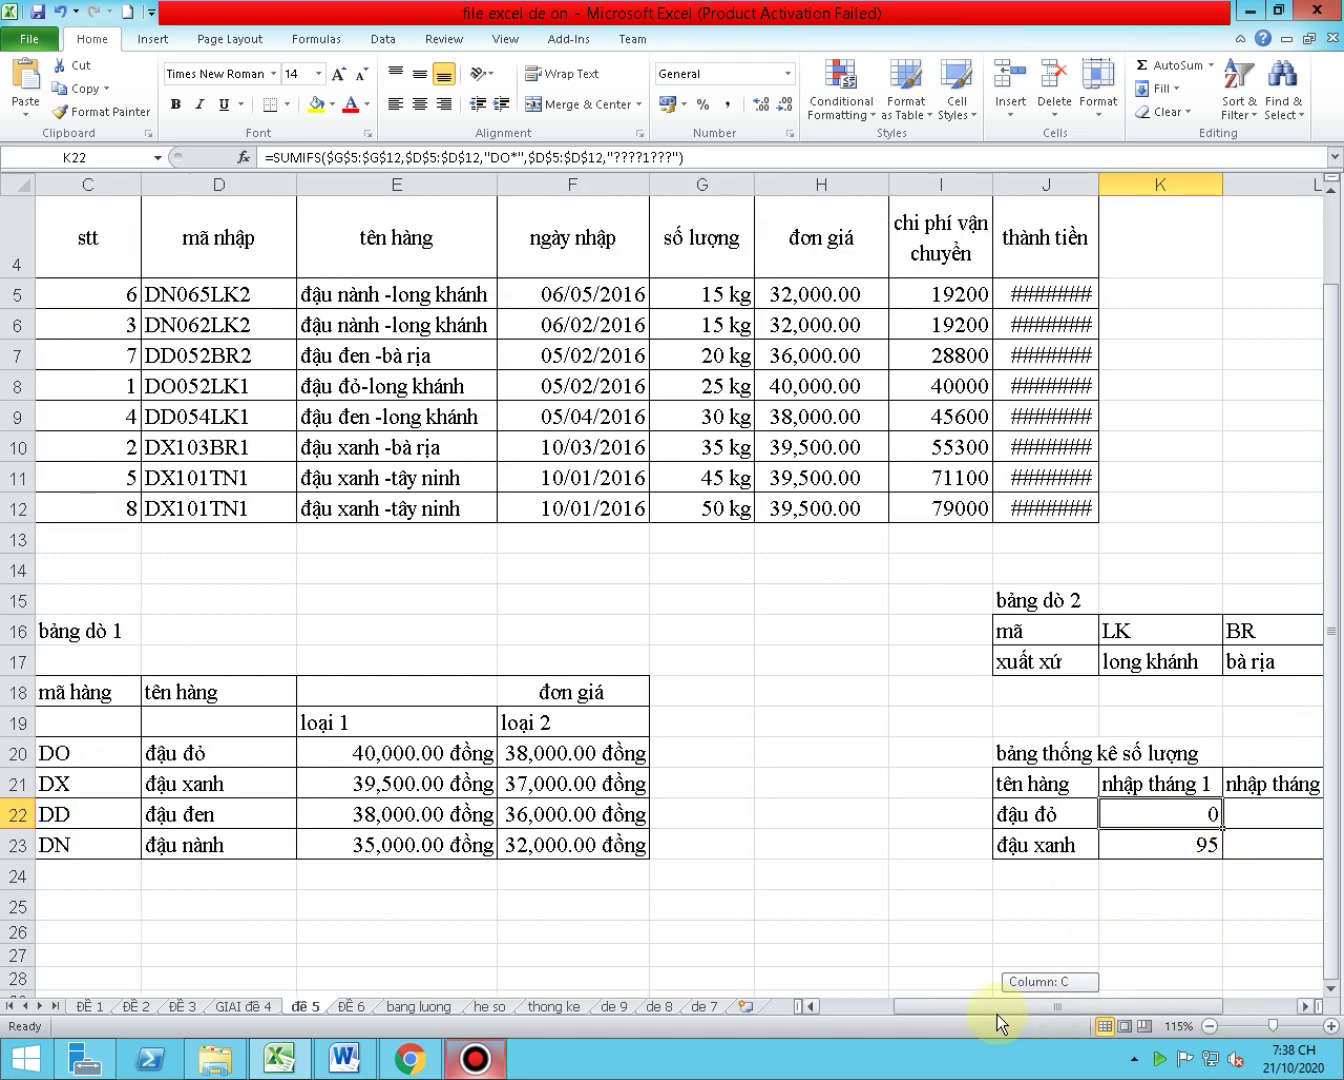
{"action": "left_click", "coordinate": [182, 386]}
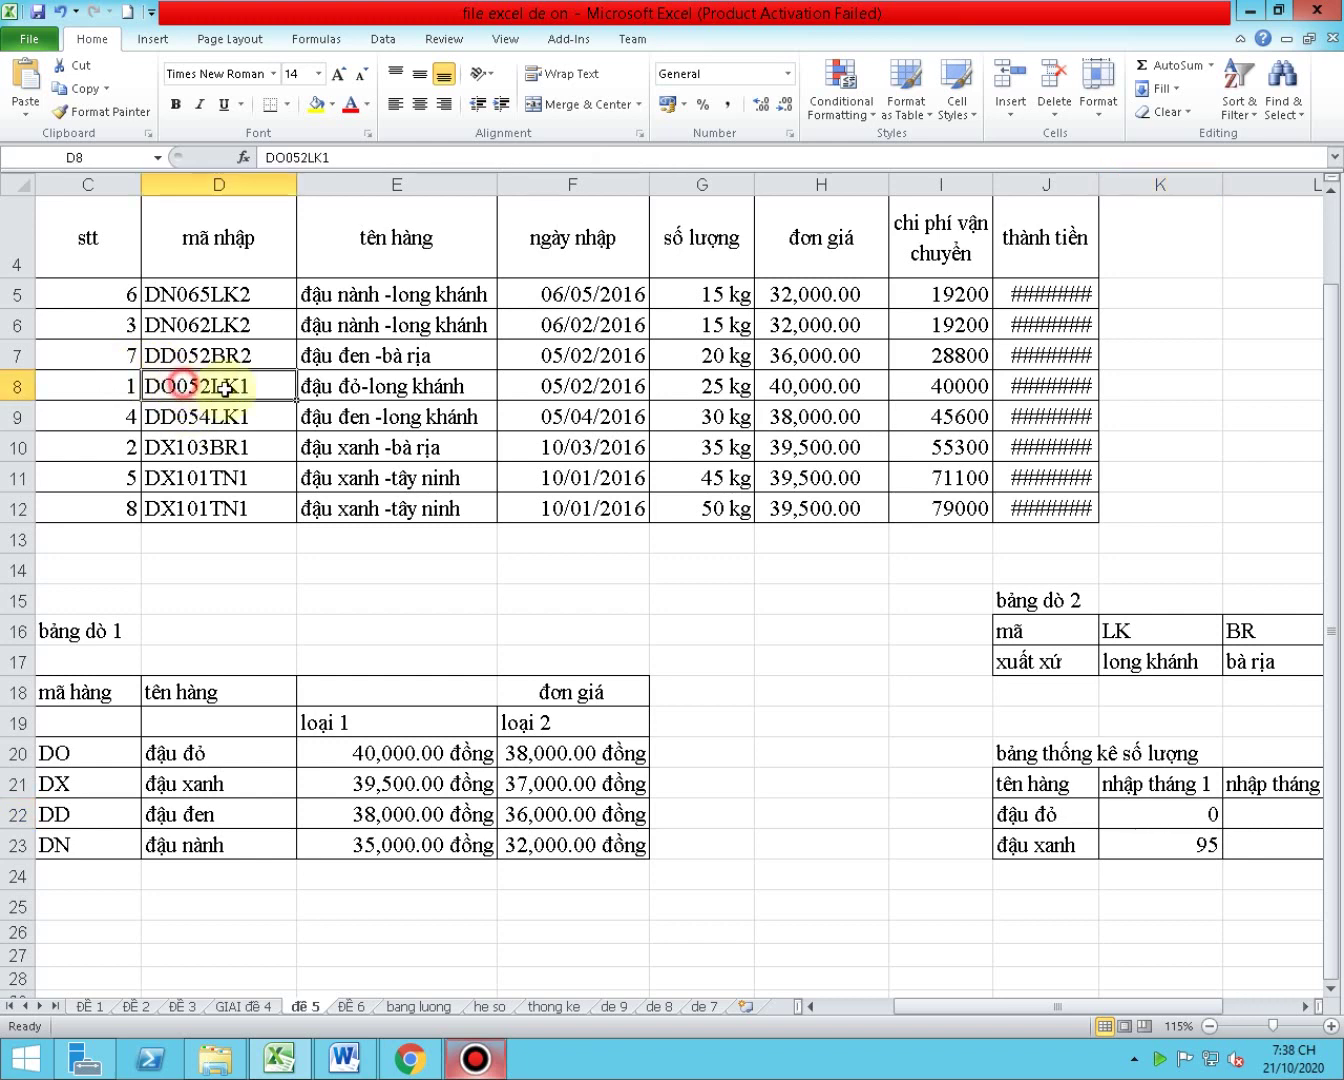
{"action": "left_click", "coordinate": [360, 390]}
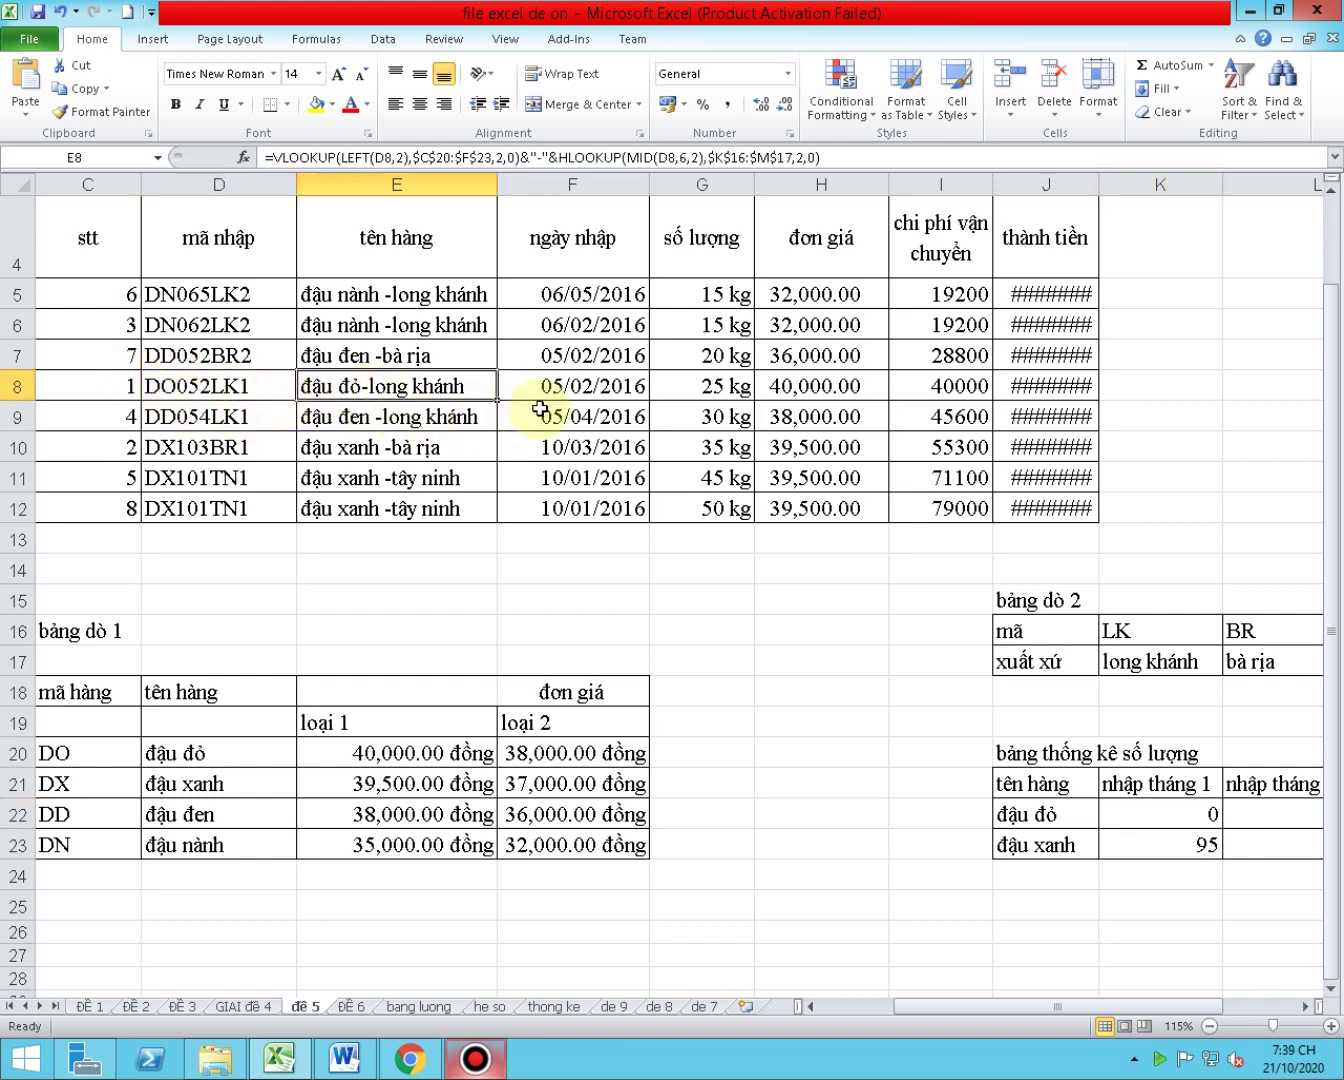
{"action": "left_click", "coordinate": [18, 387]}
- Apply red font color to row 8, then to the whole of rows 11 and 12
{"action": "left_click", "coordinate": [347, 104]}
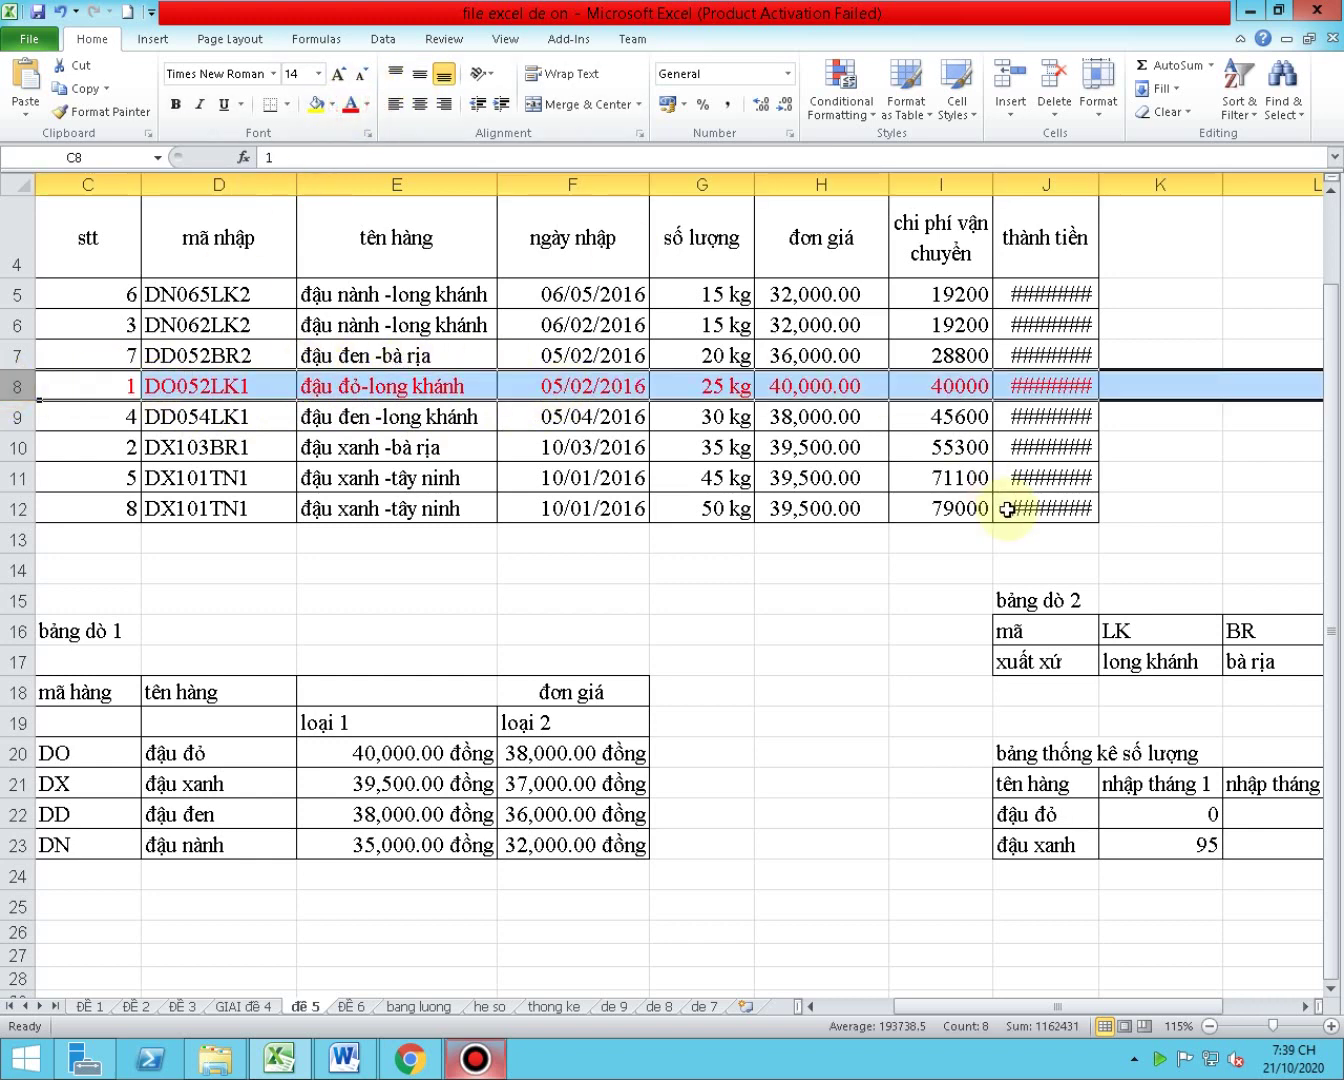
{"action": "mouse_move", "coordinate": [1007, 509]}
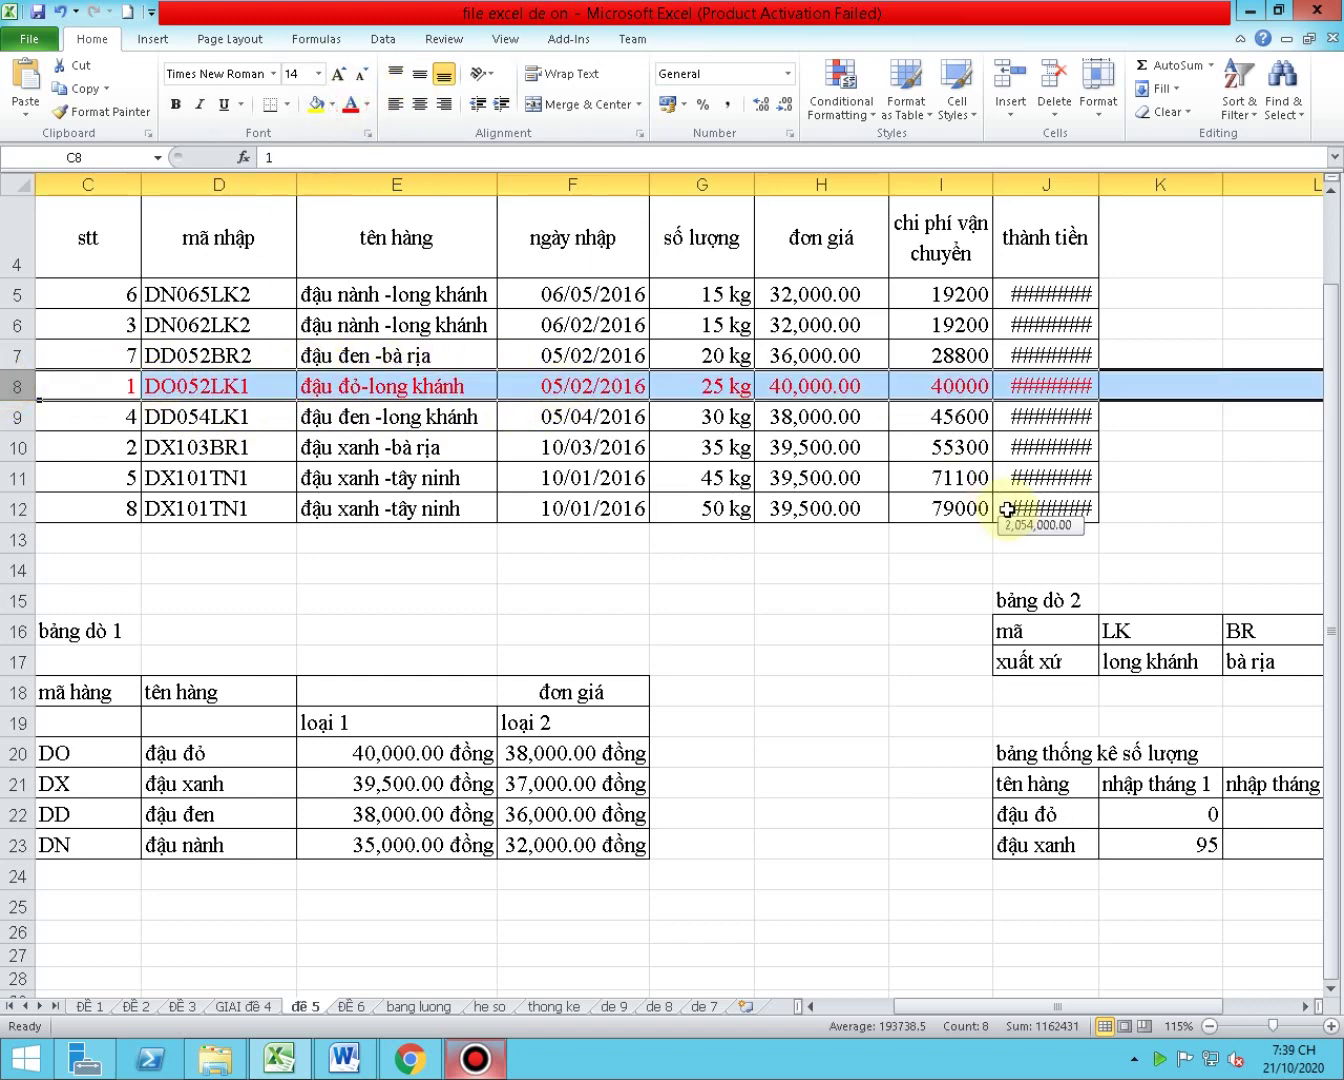
{"action": "right_click", "coordinate": [592, 399]}
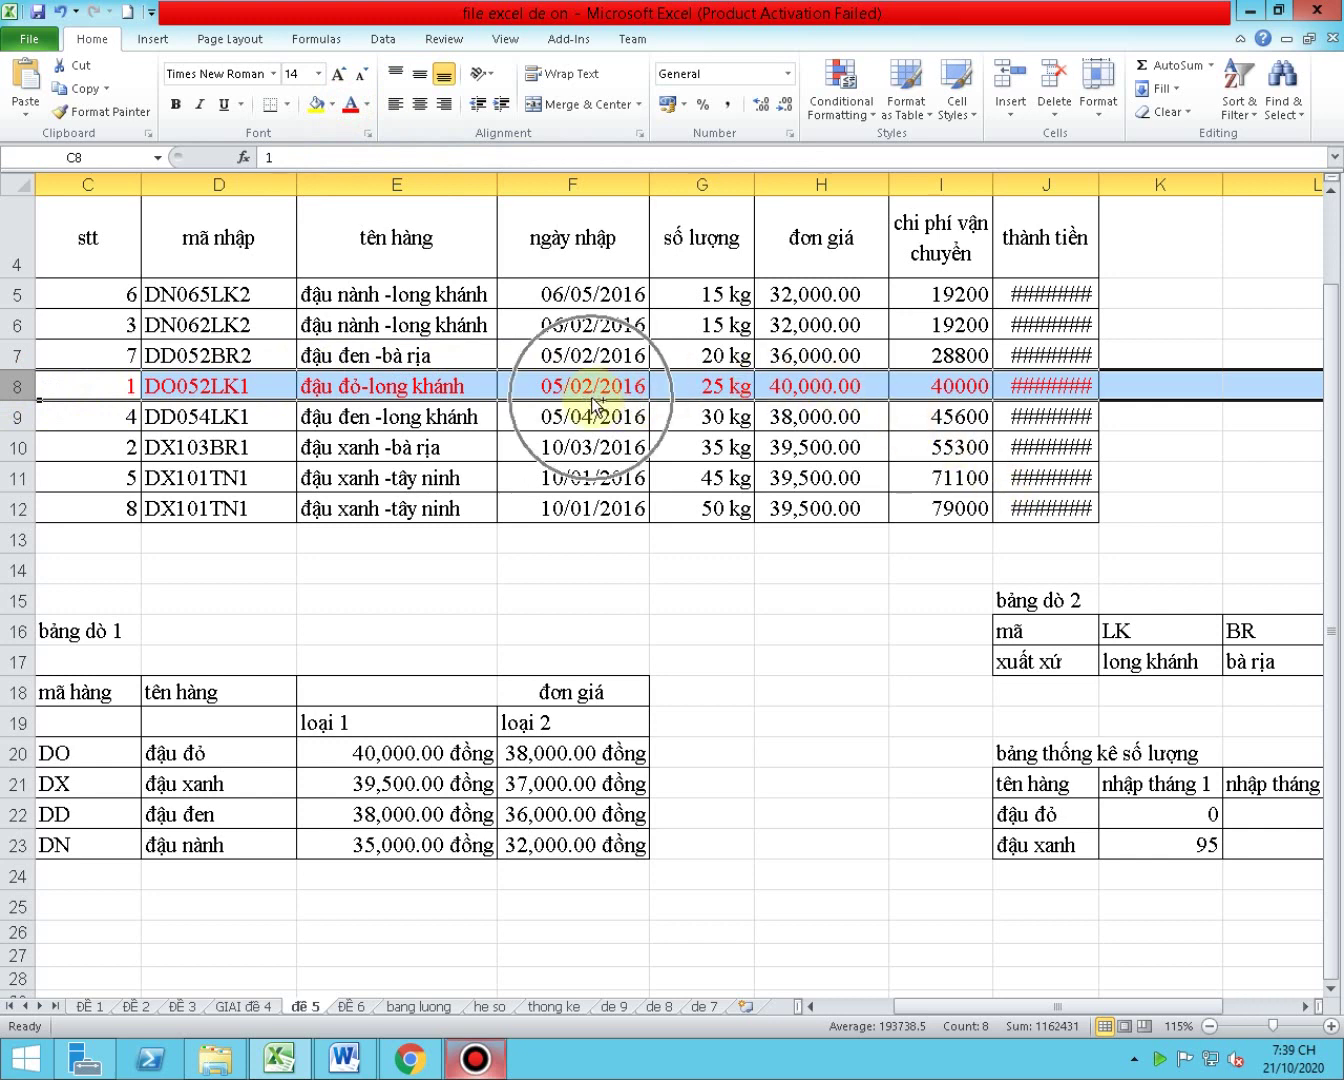
{"action": "right_click", "coordinate": [593, 400]}
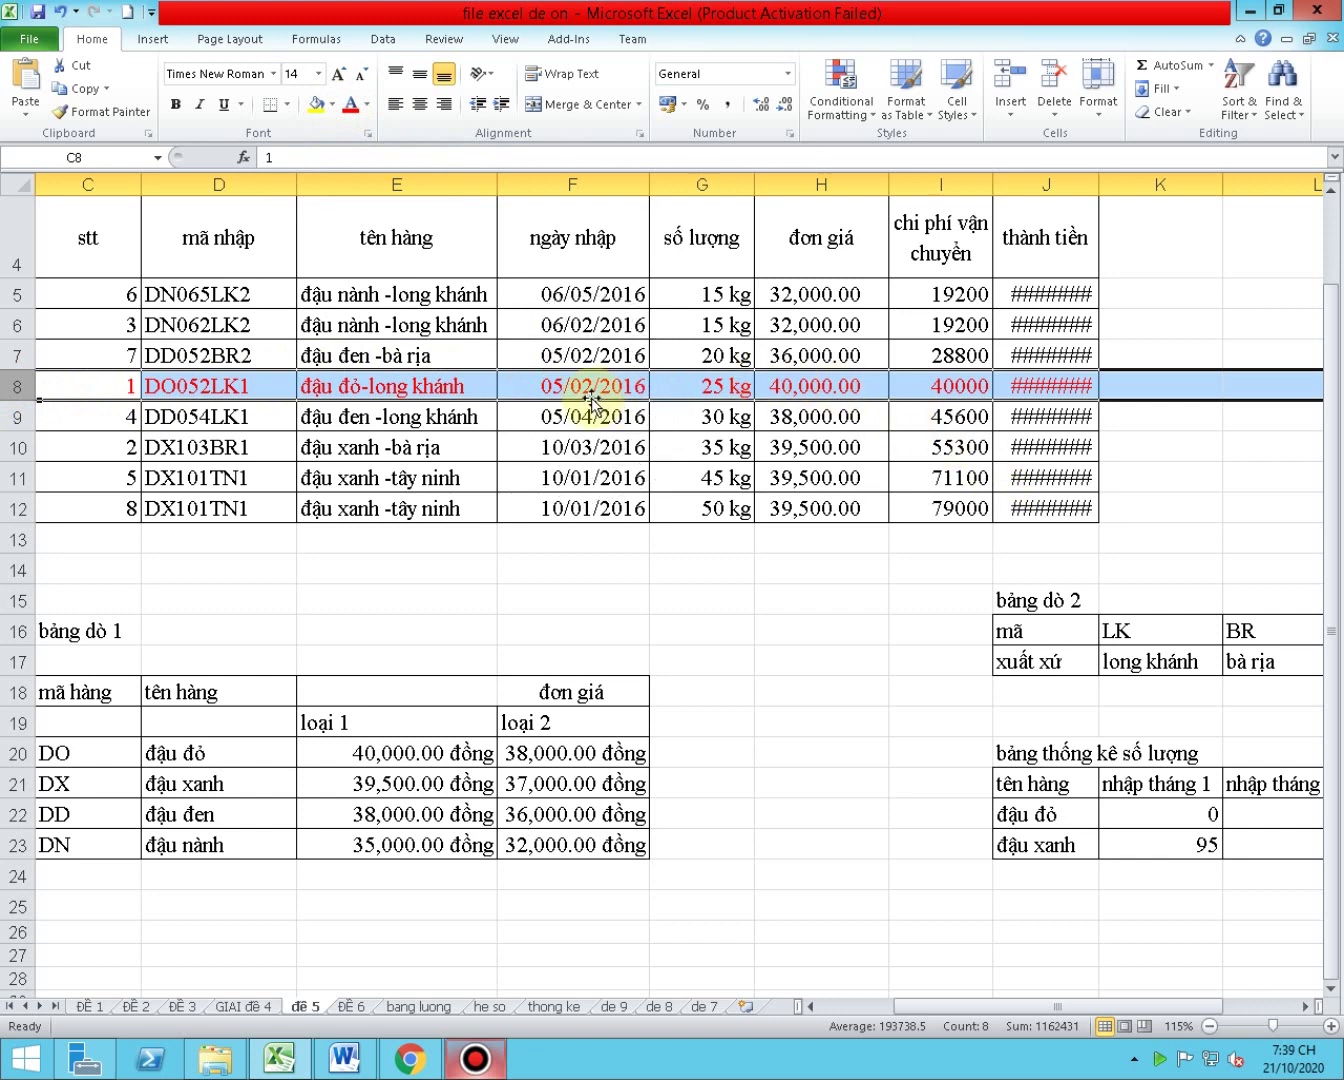
{"action": "left_click", "coordinate": [556, 471]}
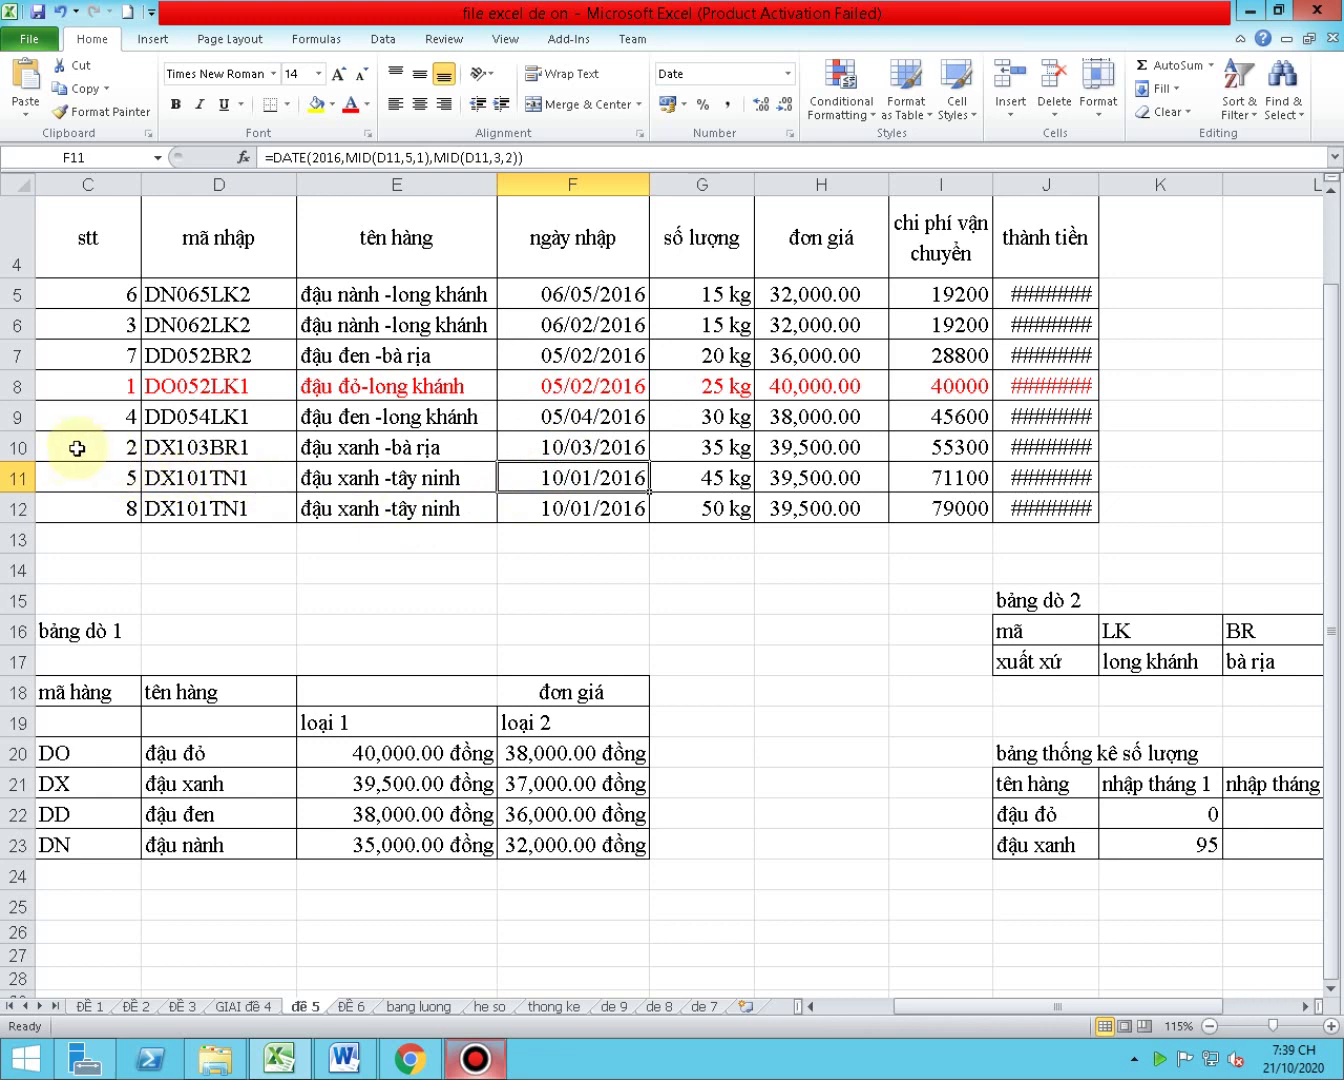
{"action": "left_click", "coordinate": [18, 477]}
{"action": "left_click", "coordinate": [349, 104]}
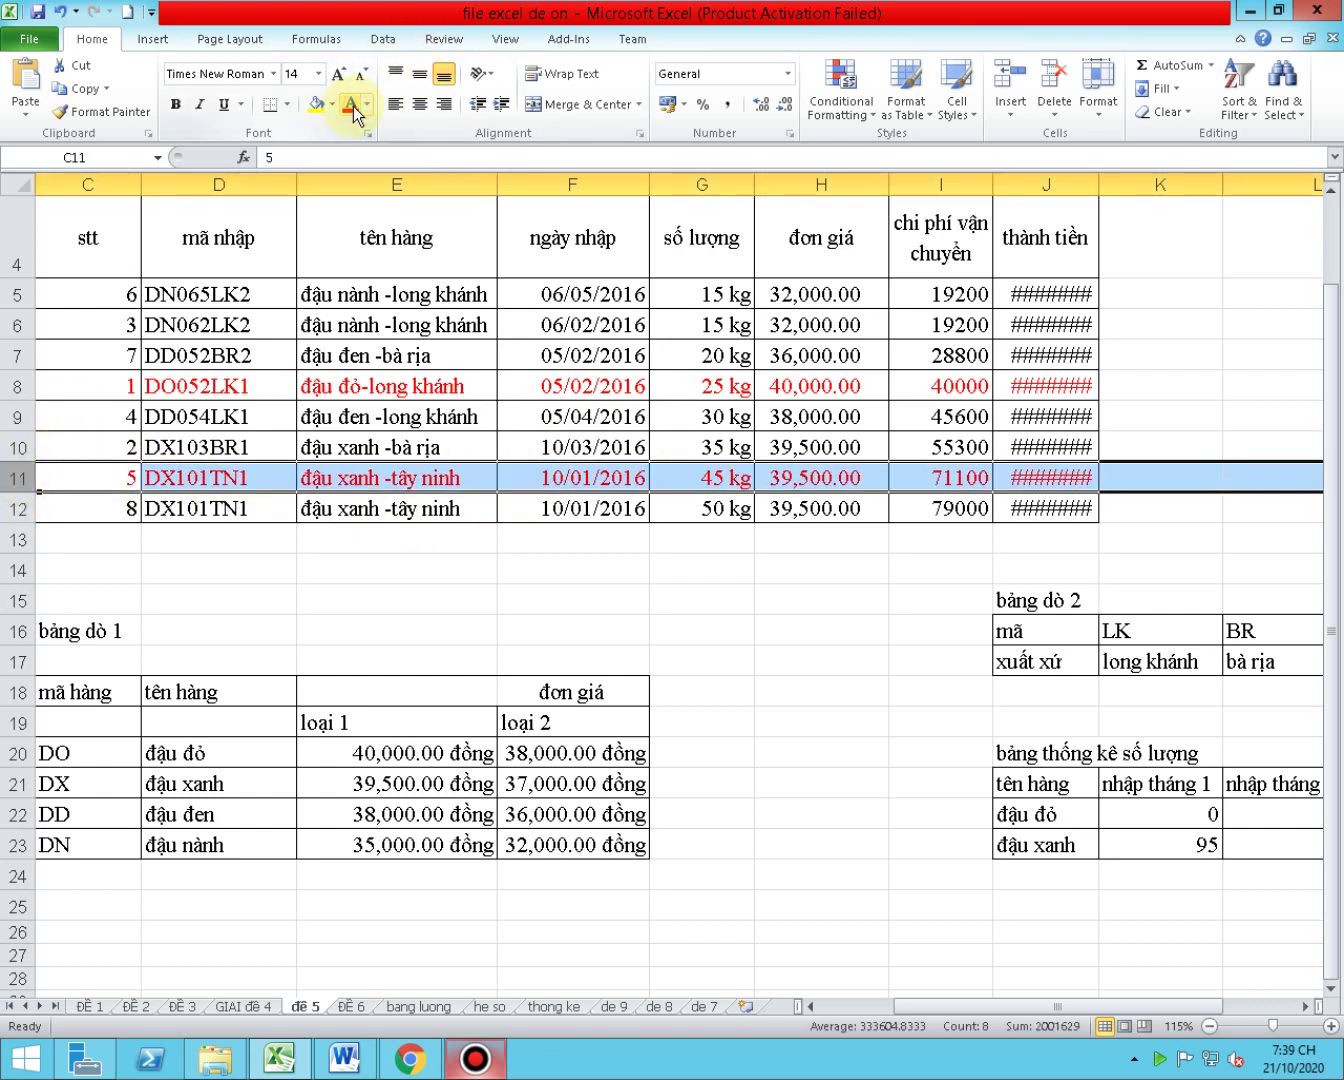
{"action": "left_click", "coordinate": [20, 509]}
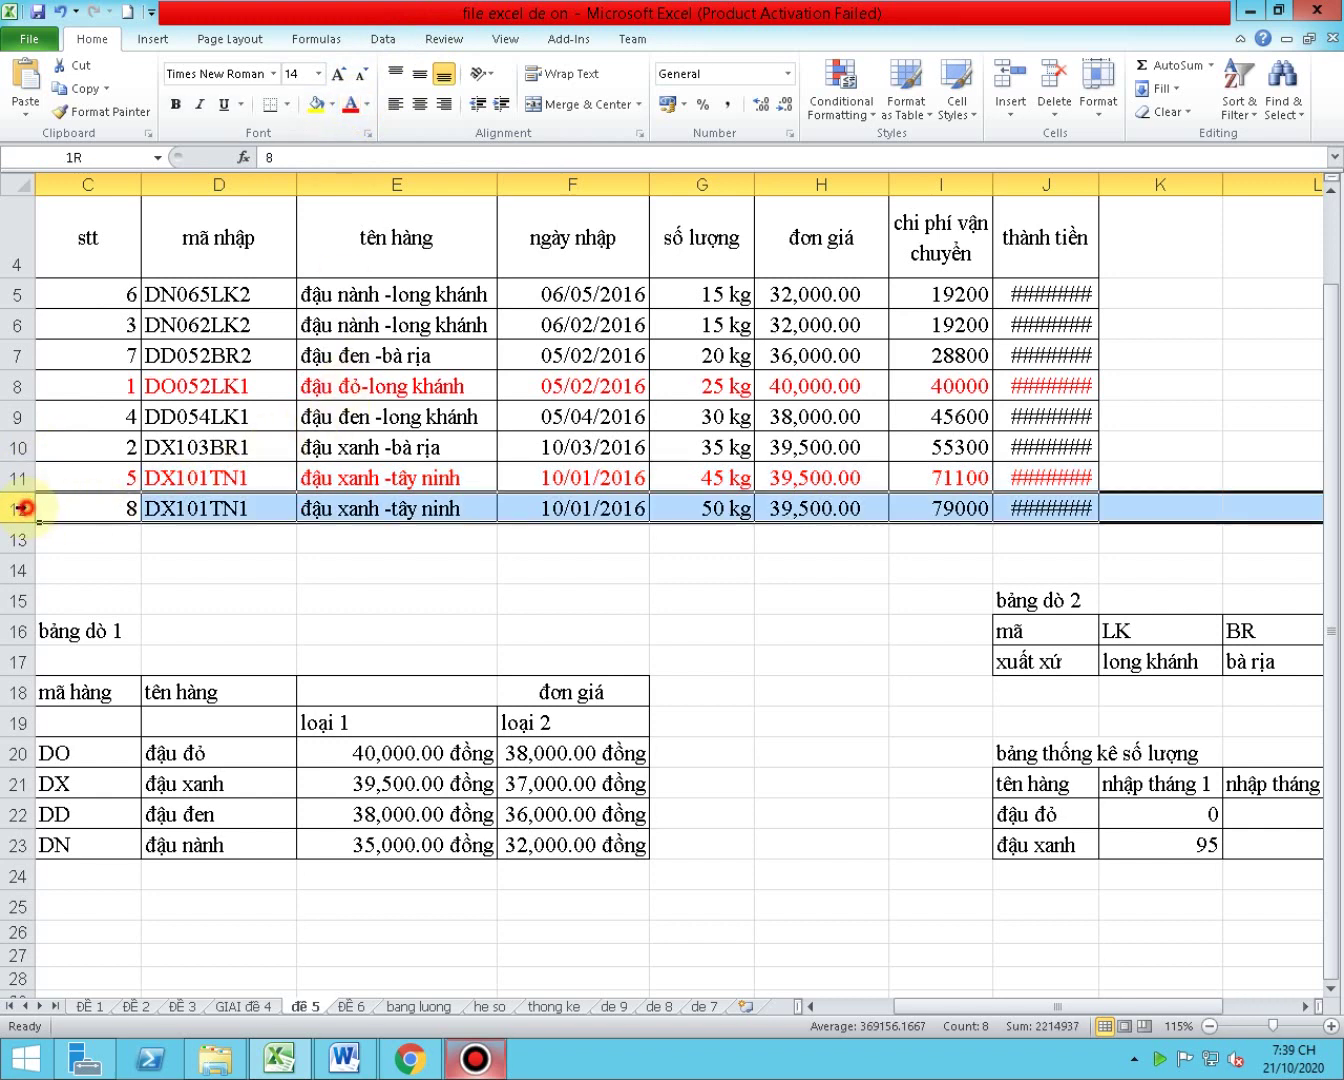
{"action": "left_click", "coordinate": [355, 112]}
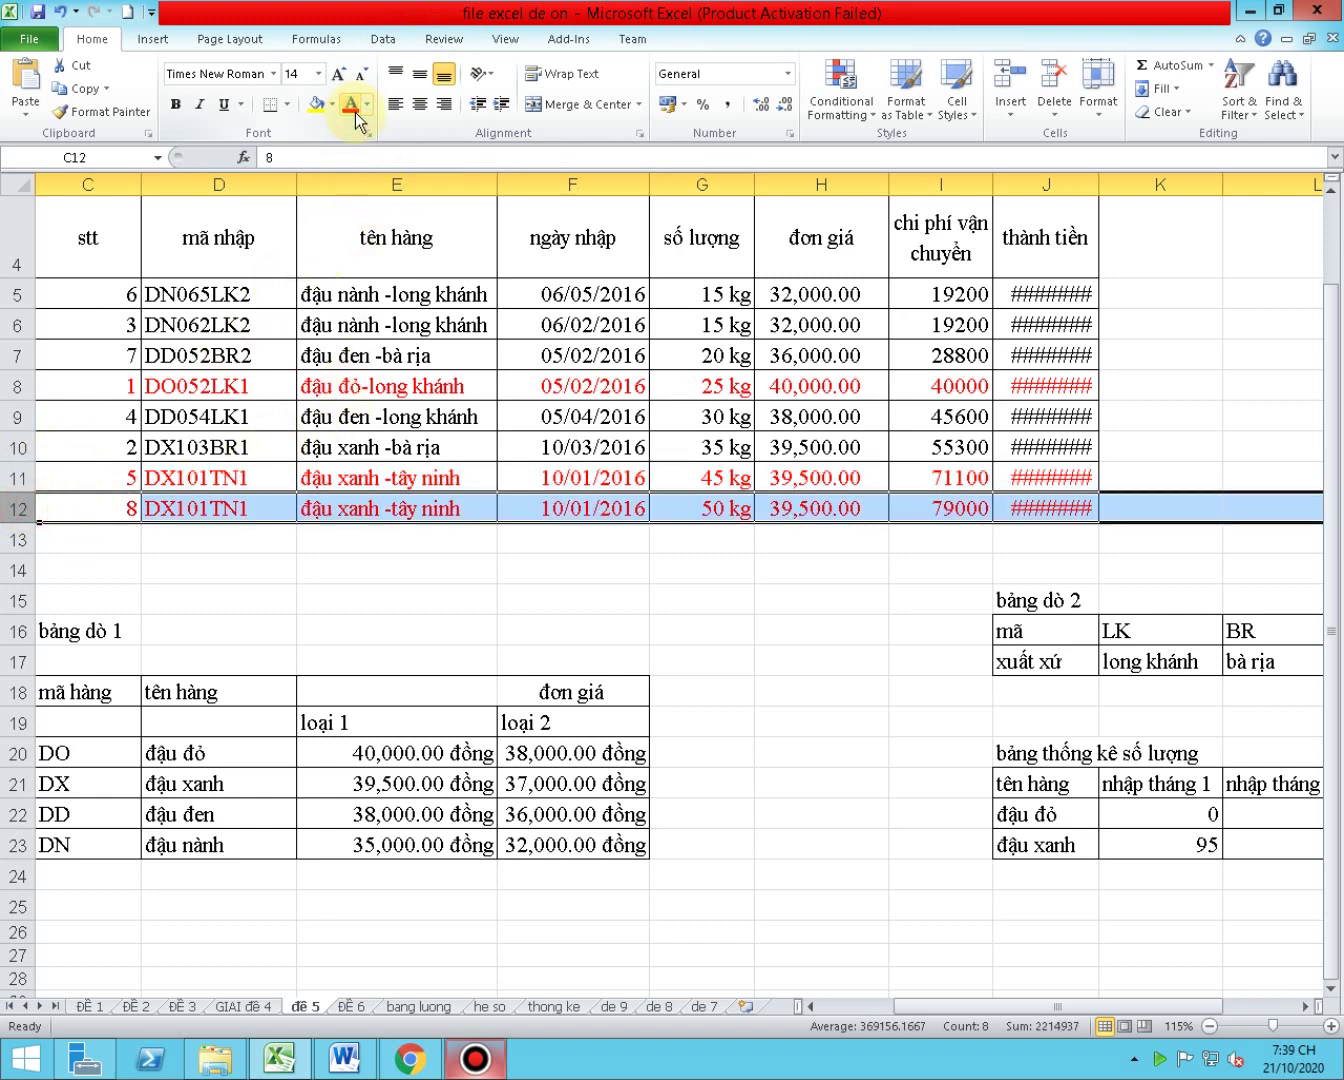
{"action": "left_click", "coordinate": [1180, 849]}
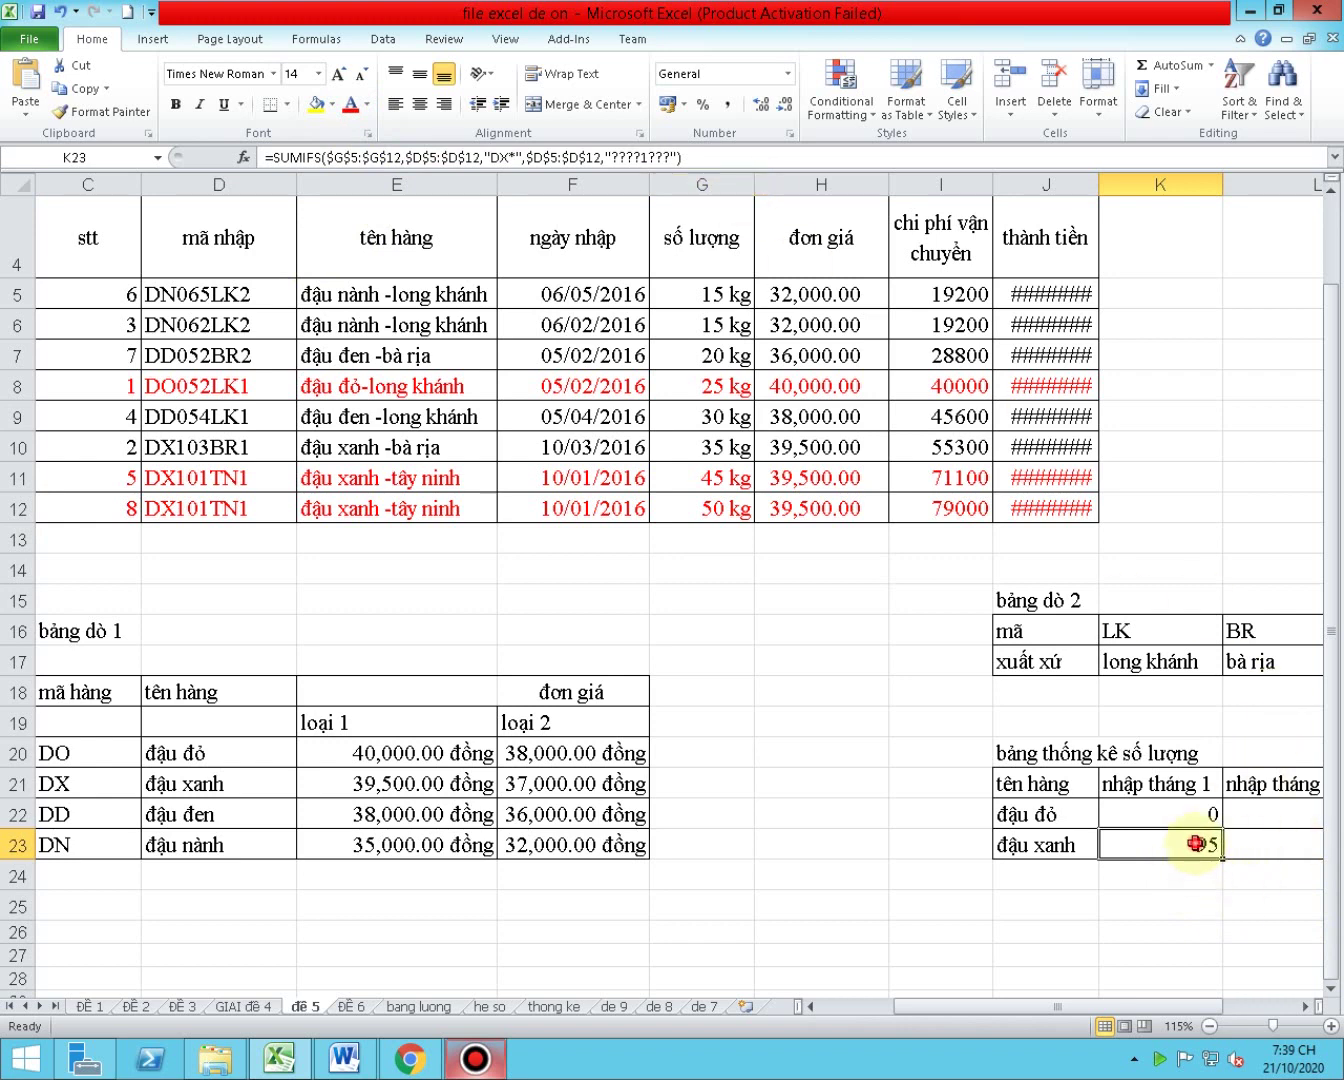
{"action": "double_click", "coordinate": [1191, 845]}
{"action": "left_click", "coordinate": [1306, 1006]}
{"action": "left_click", "coordinate": [1305, 1006]}
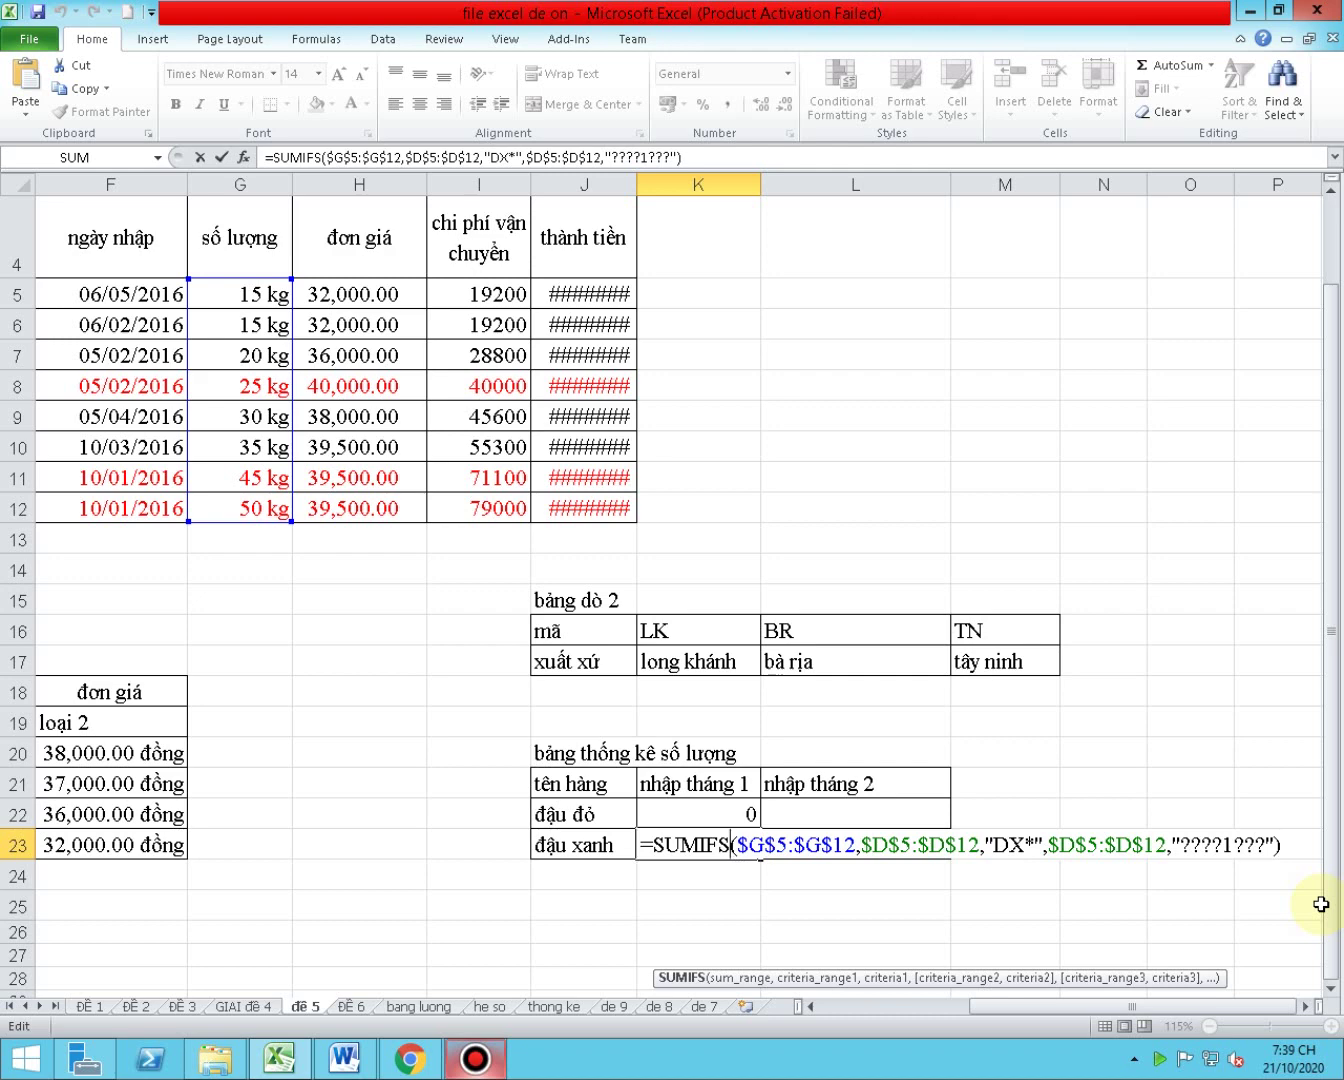
{"action": "key", "text": "Return"}
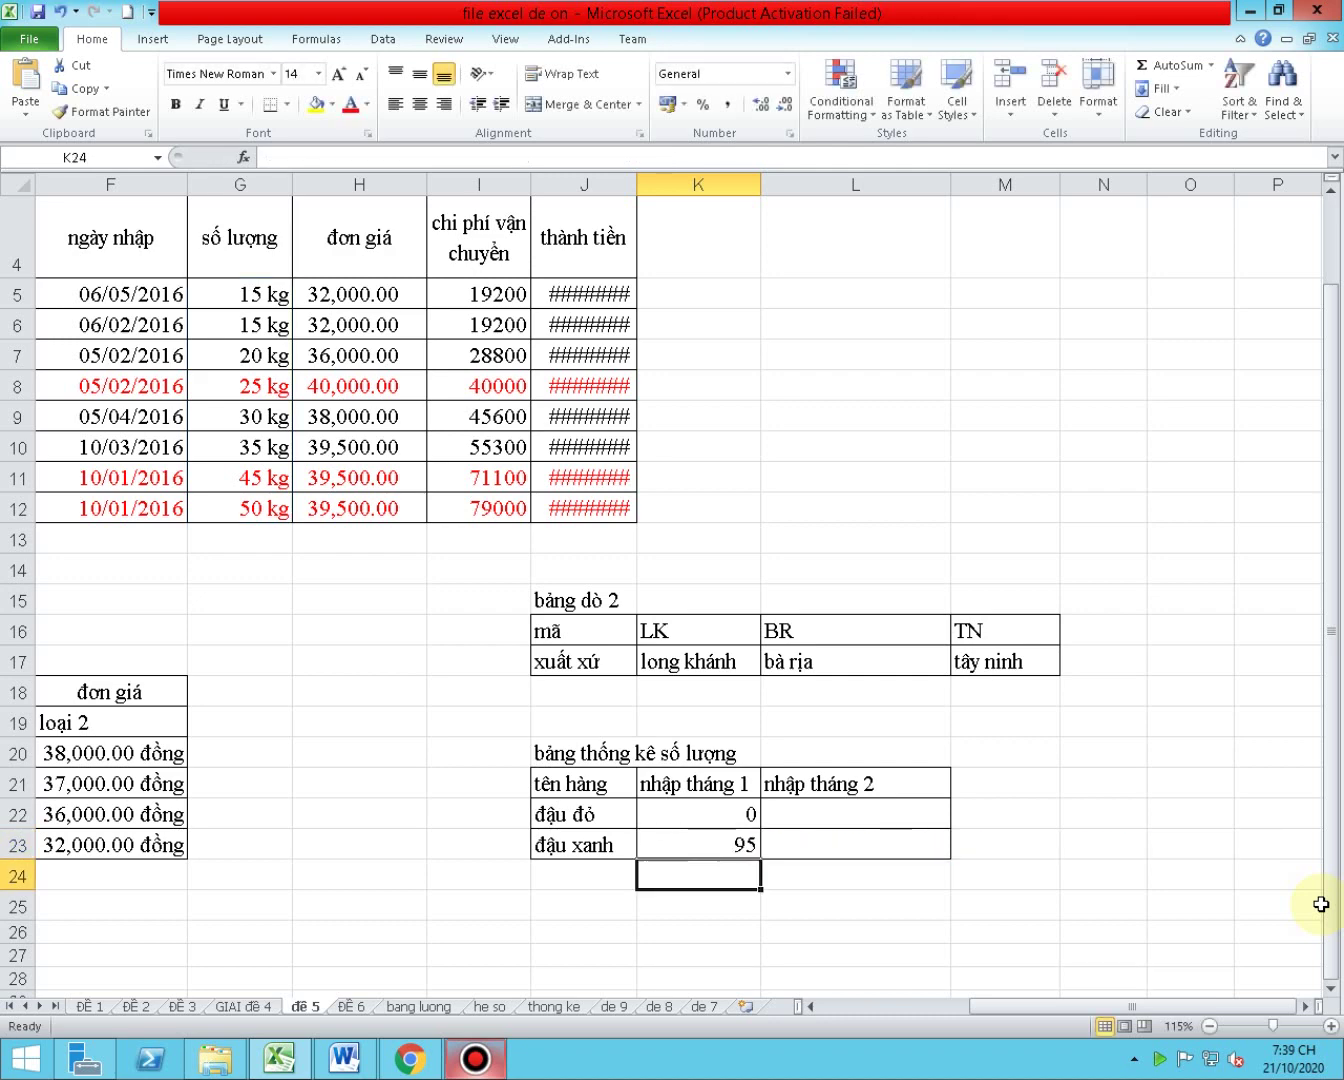
- Copy K22's formula into L22 and change its month digit to 2, giving 25 for đậu đỏ
{"action": "left_click", "coordinate": [705, 816]}
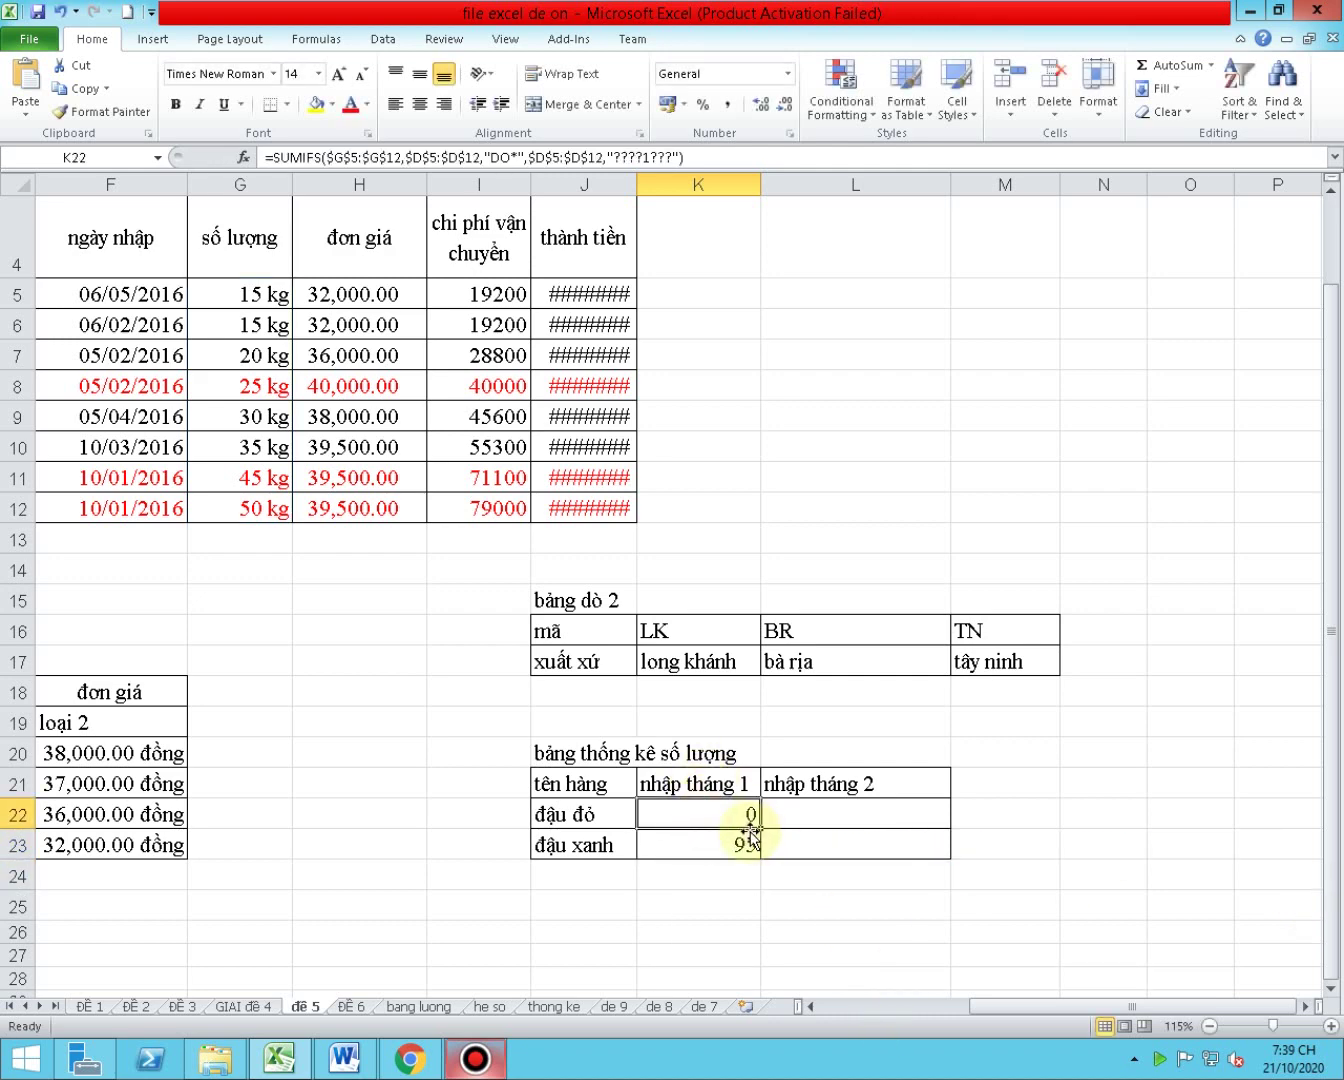
{"action": "left_click_drag", "start_coordinate": [760, 829], "coordinate": [880, 820]}
{"action": "double_click", "coordinate": [868, 816]}
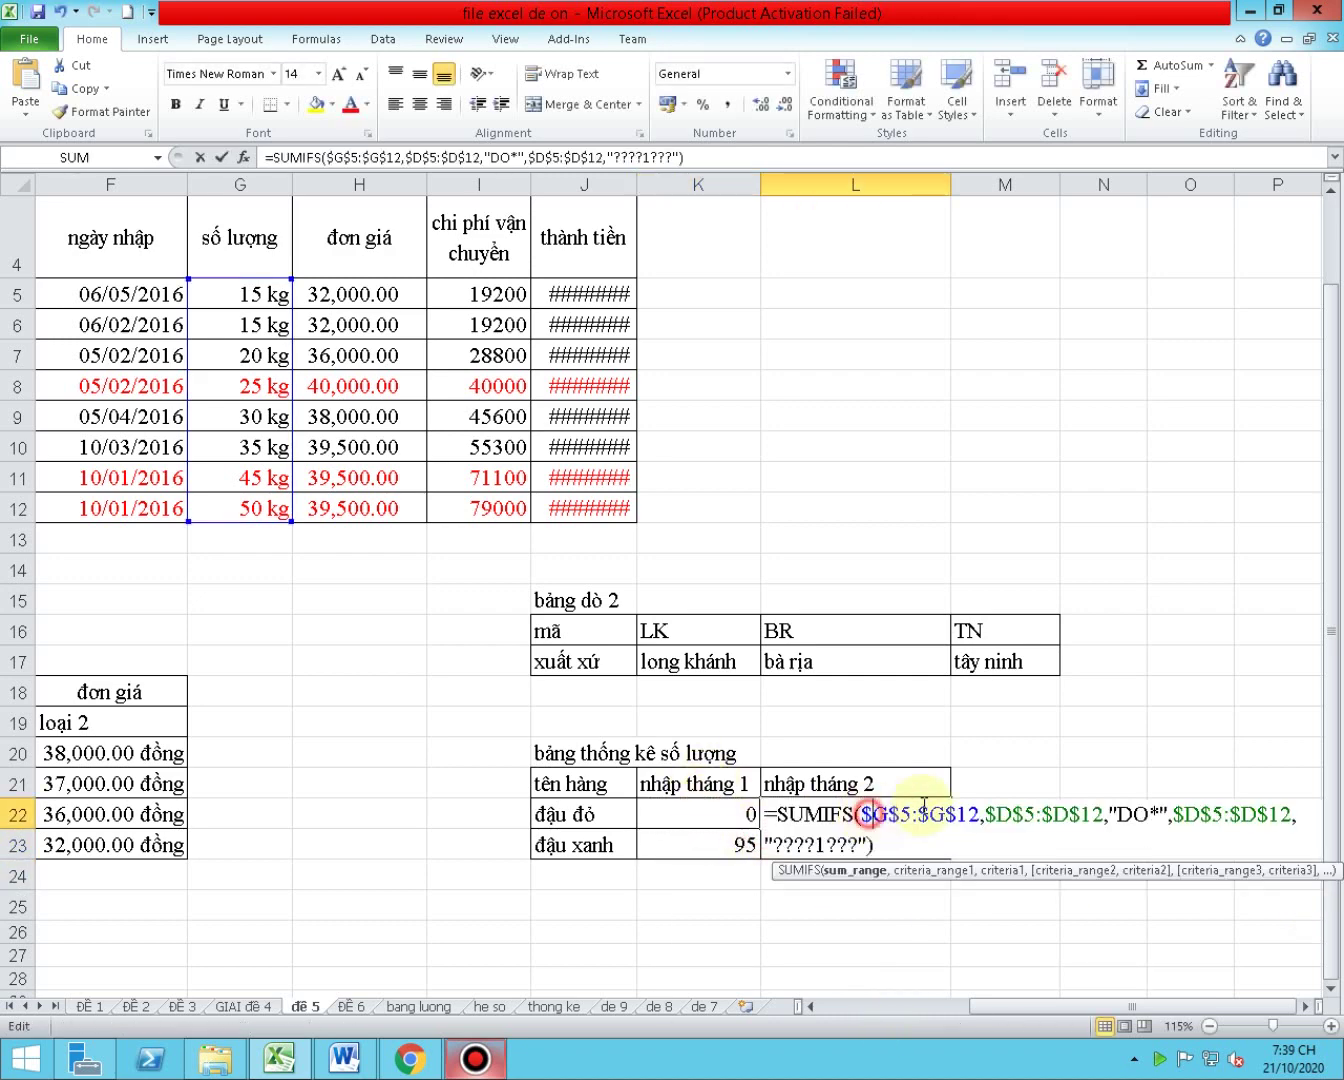
{"action": "left_click", "coordinate": [1151, 814]}
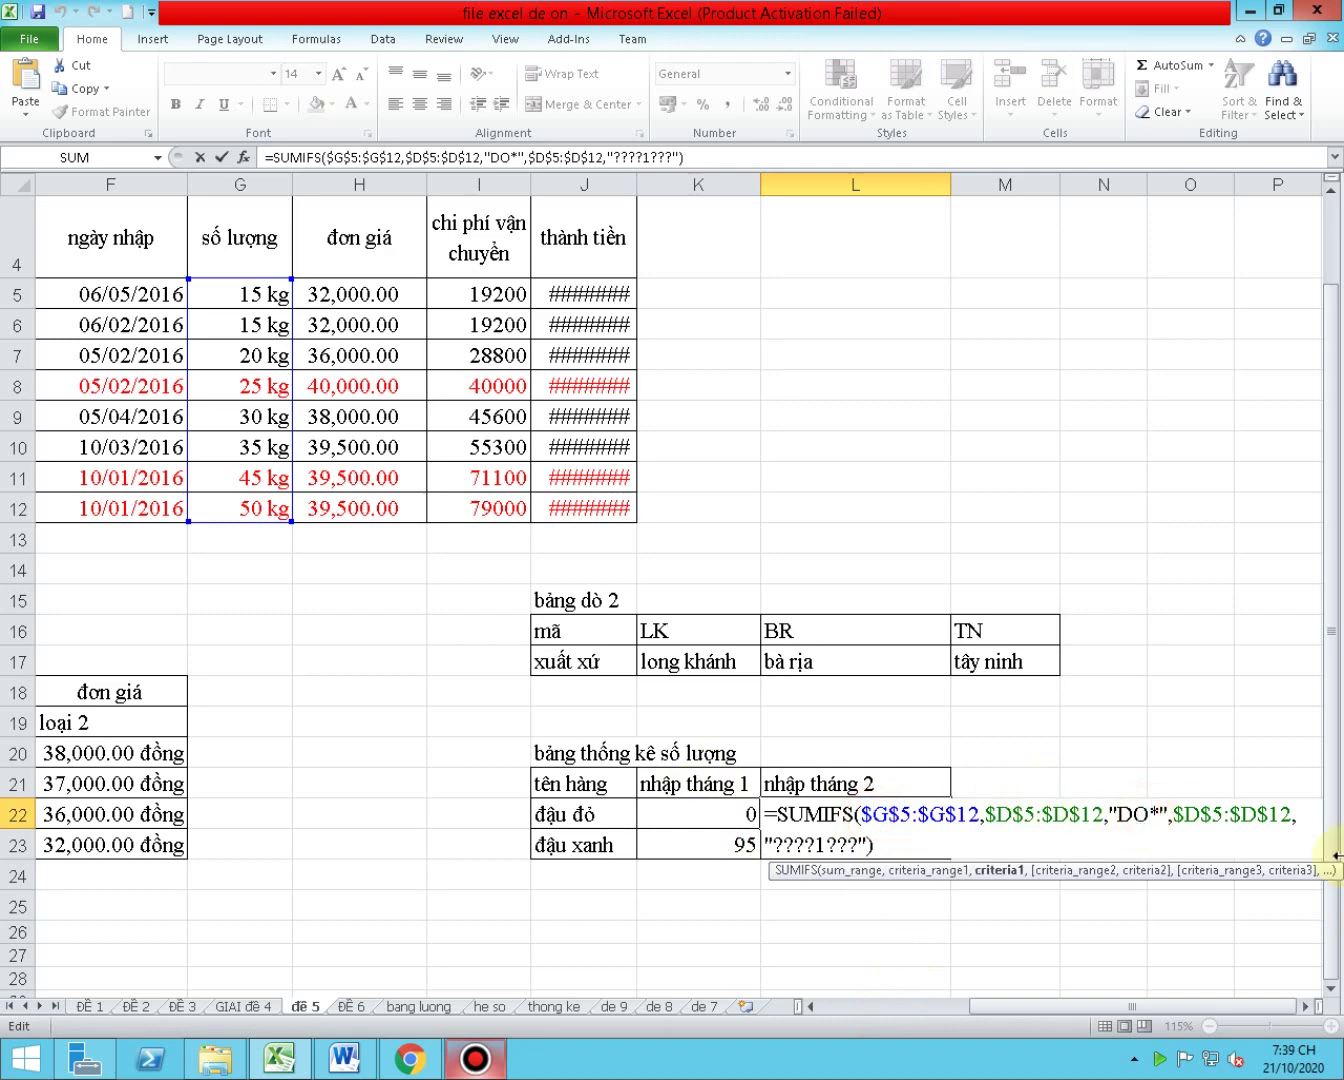
{"action": "left_click", "coordinate": [823, 847]}
{"action": "key", "text": "BackSpace"}
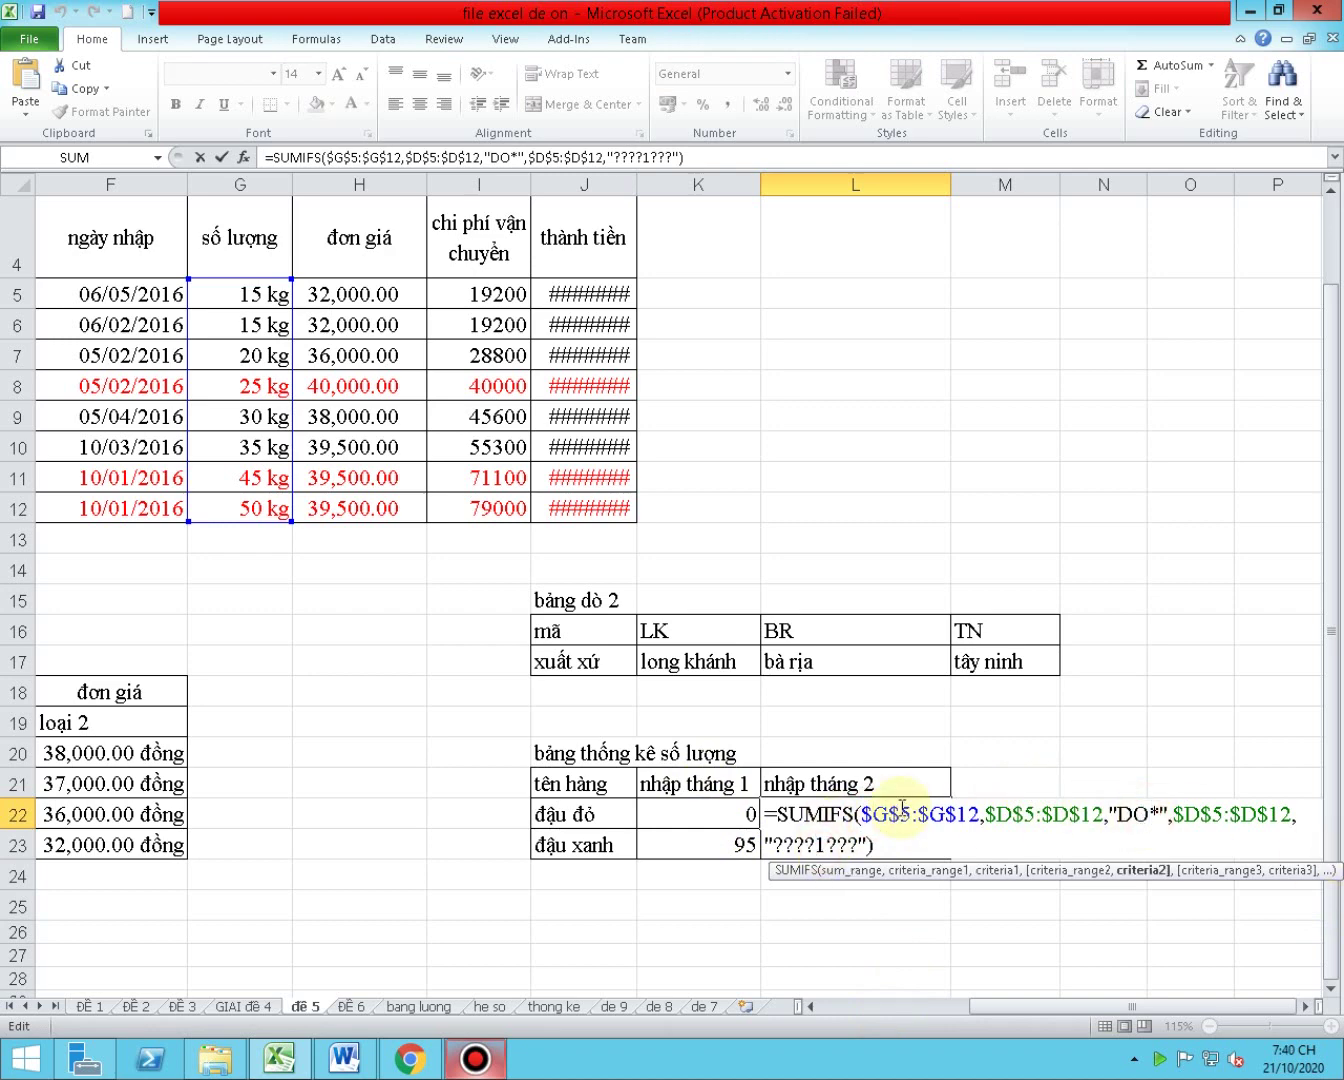
{"action": "type", "text": "2"}
{"action": "key", "text": "Return"}
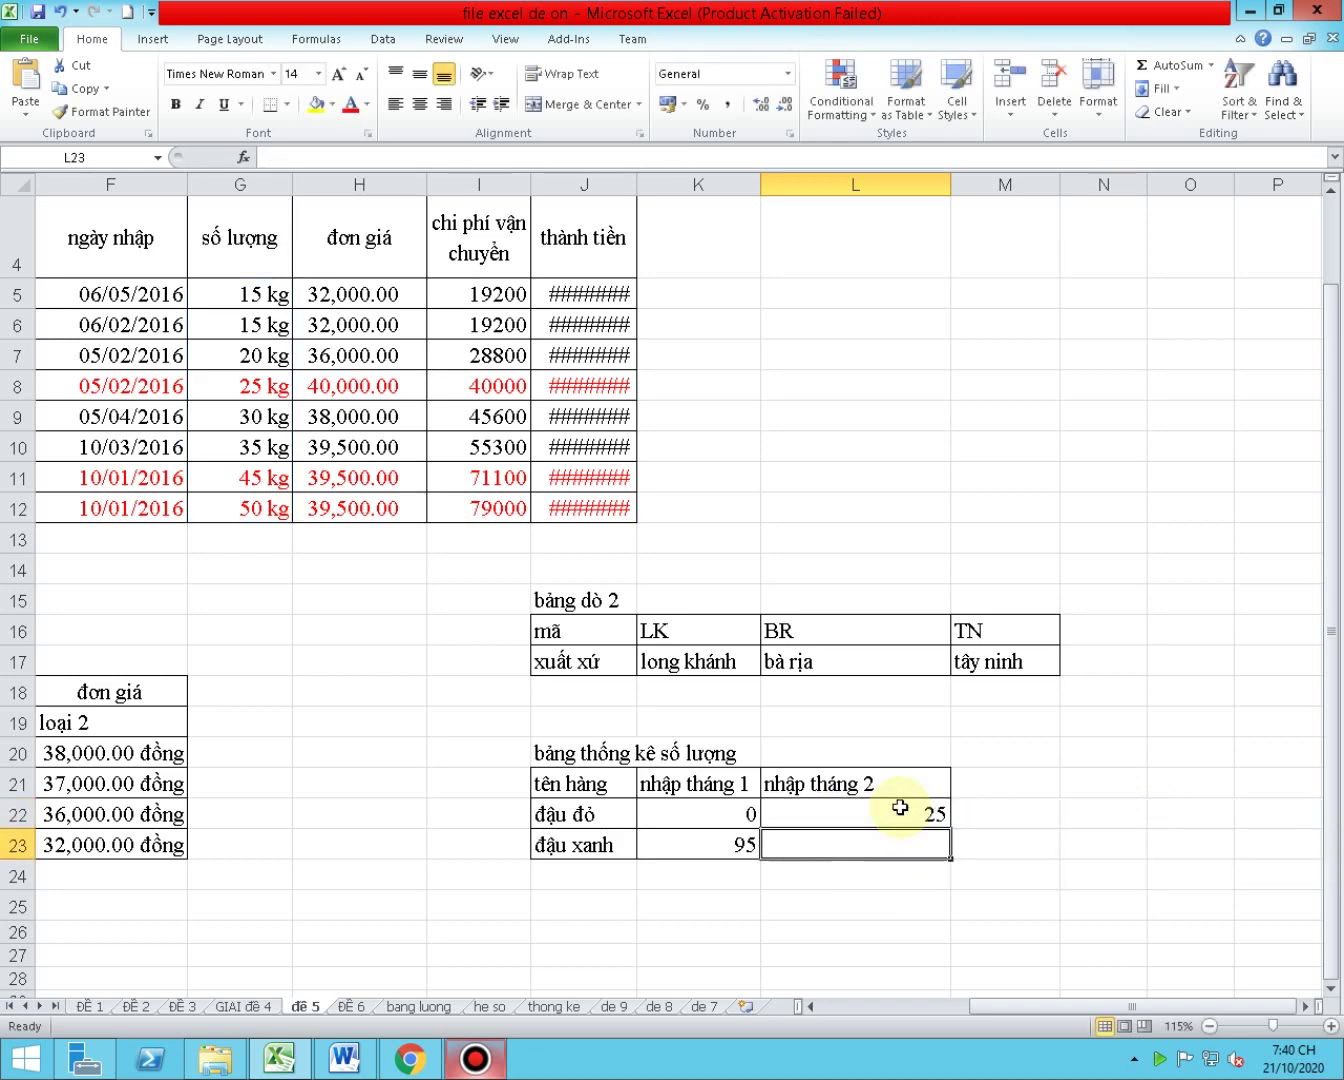
{"action": "left_click", "coordinate": [895, 806]}
- Fill L23 with the month-2 đậu xanh SUMIFS formula, returning 0
{"action": "mouse_move", "coordinate": [951, 829]}
{"action": "left_mouse_down"}
{"action": "mouse_move", "coordinate": [946, 850]}
{"action": "mouse_move", "coordinate": [948, 815]}
{"action": "left_mouse_up"}
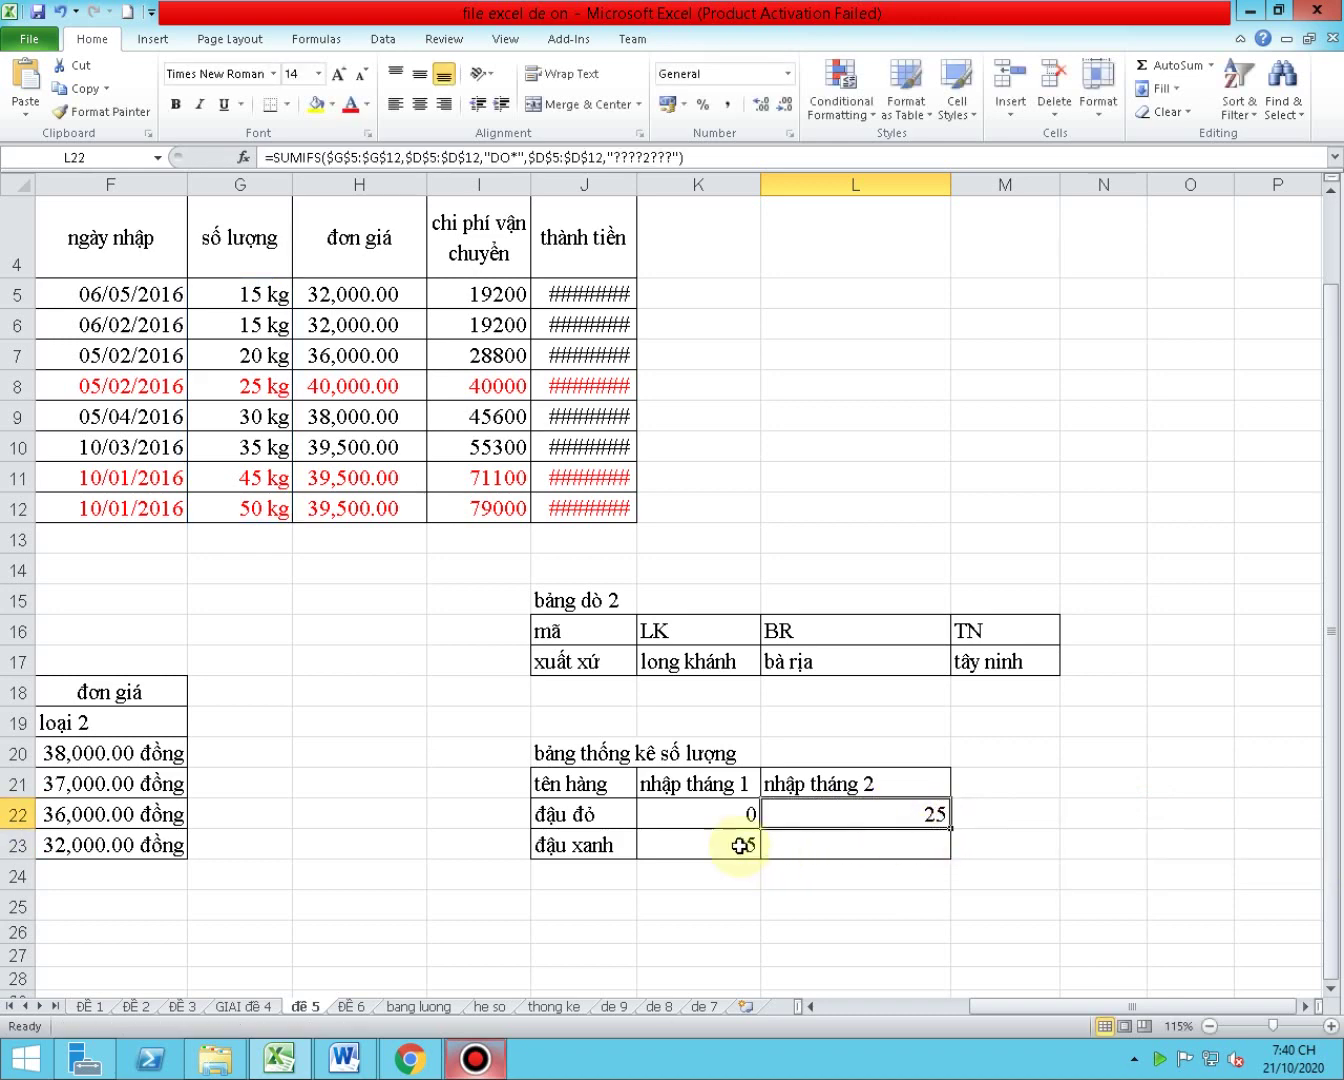
{"action": "left_click", "coordinate": [740, 846]}
{"action": "left_click_drag", "start_coordinate": [763, 857], "coordinate": [912, 849]}
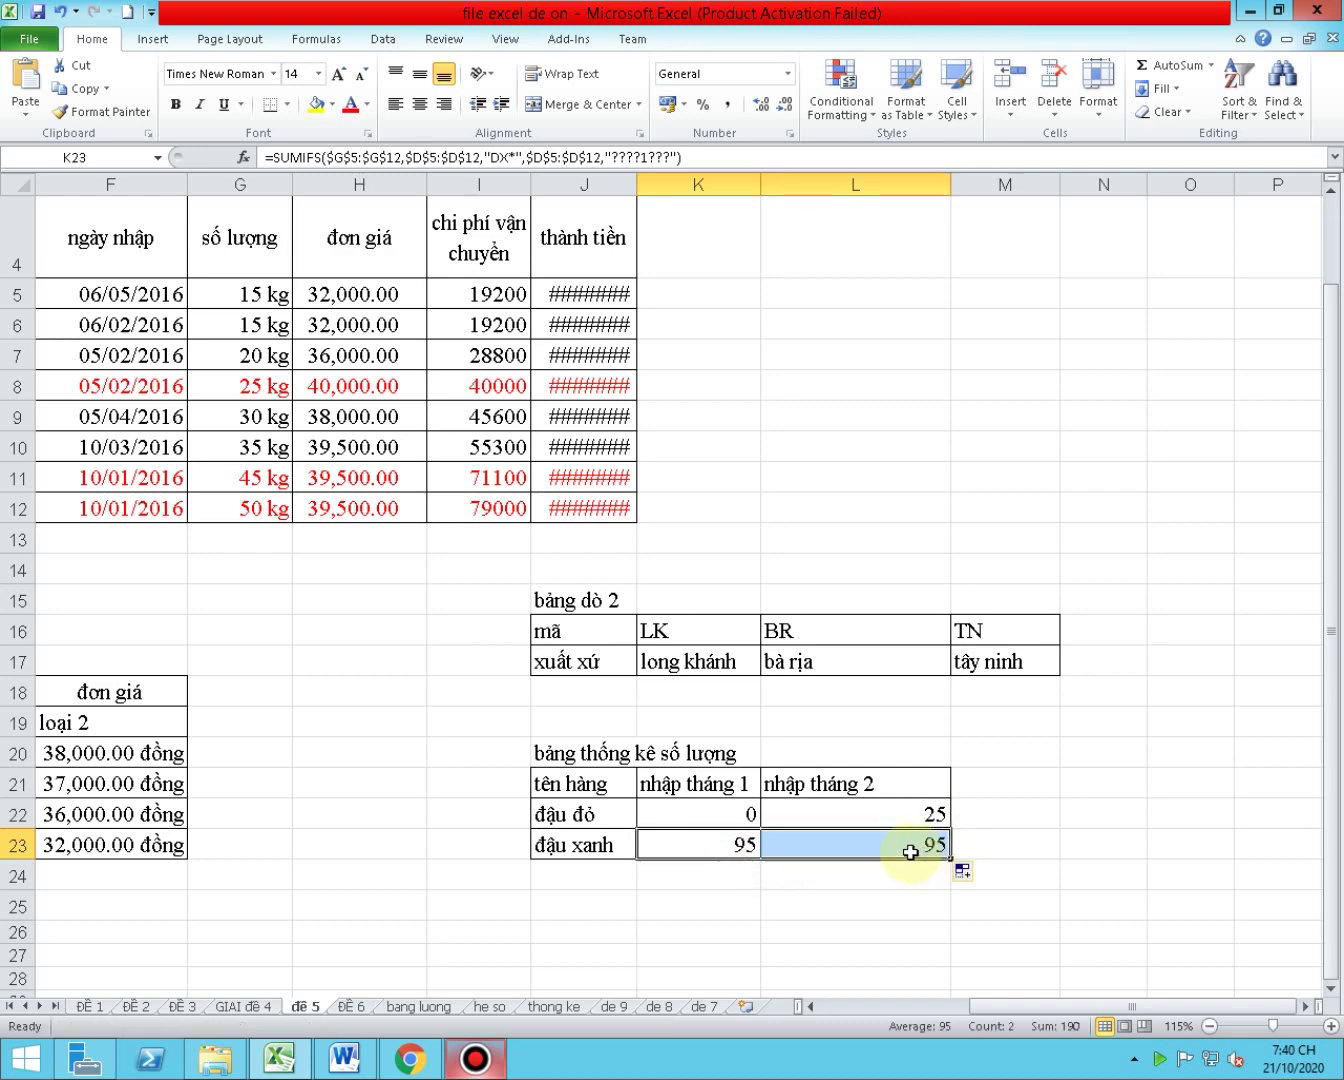
{"action": "double_click", "coordinate": [902, 850]}
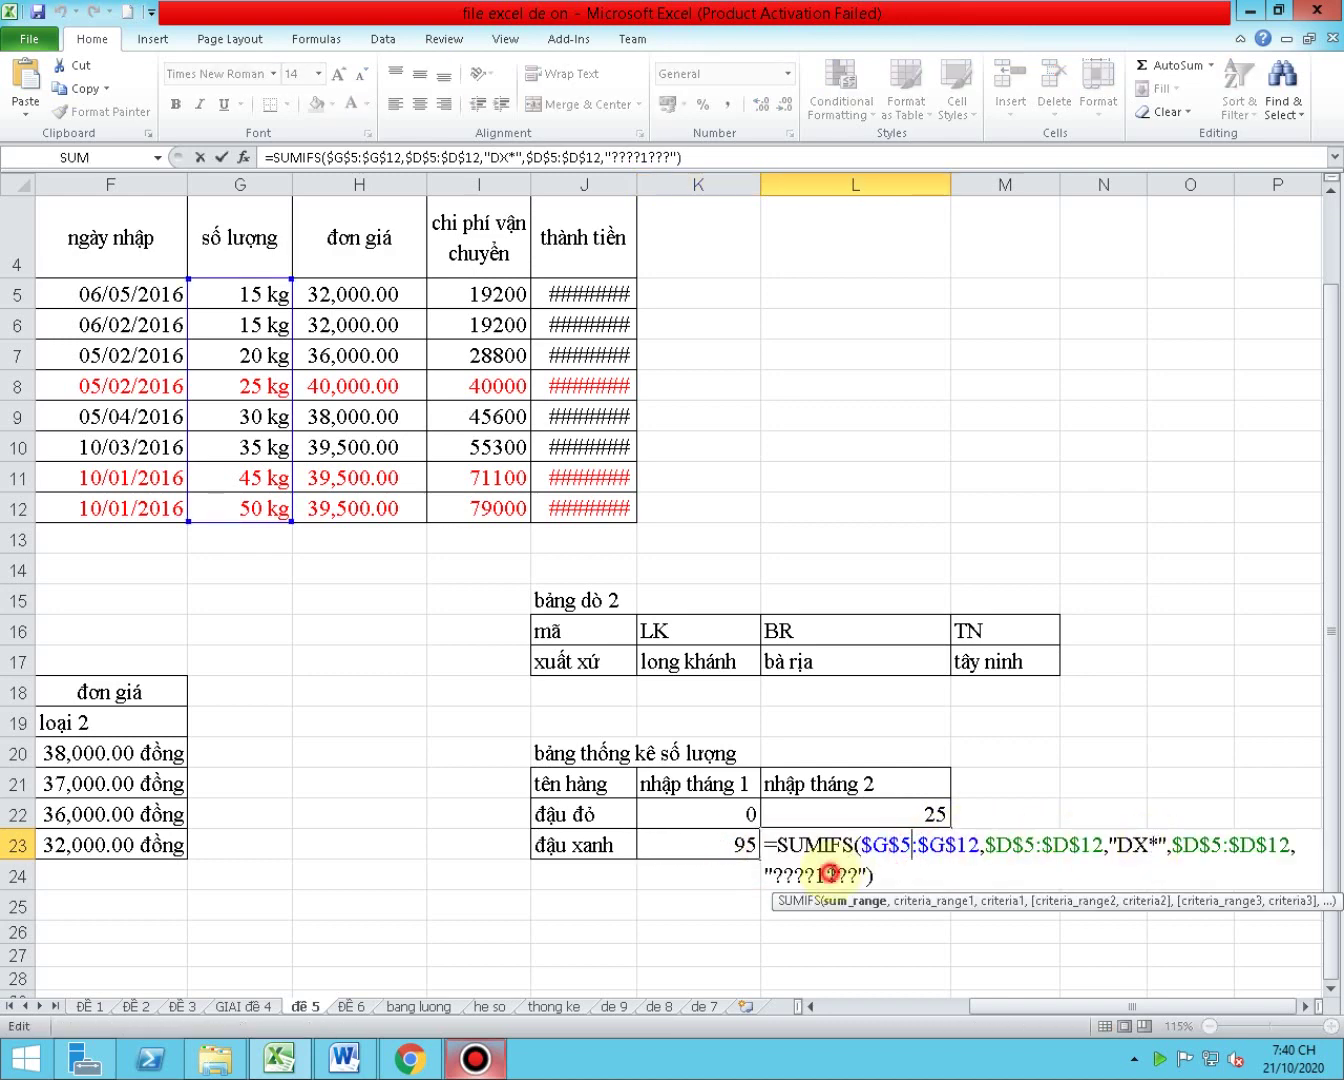
{"action": "left_click", "coordinate": [830, 874]}
{"action": "key", "text": "Return"}
{"action": "key", "text": "Up"}
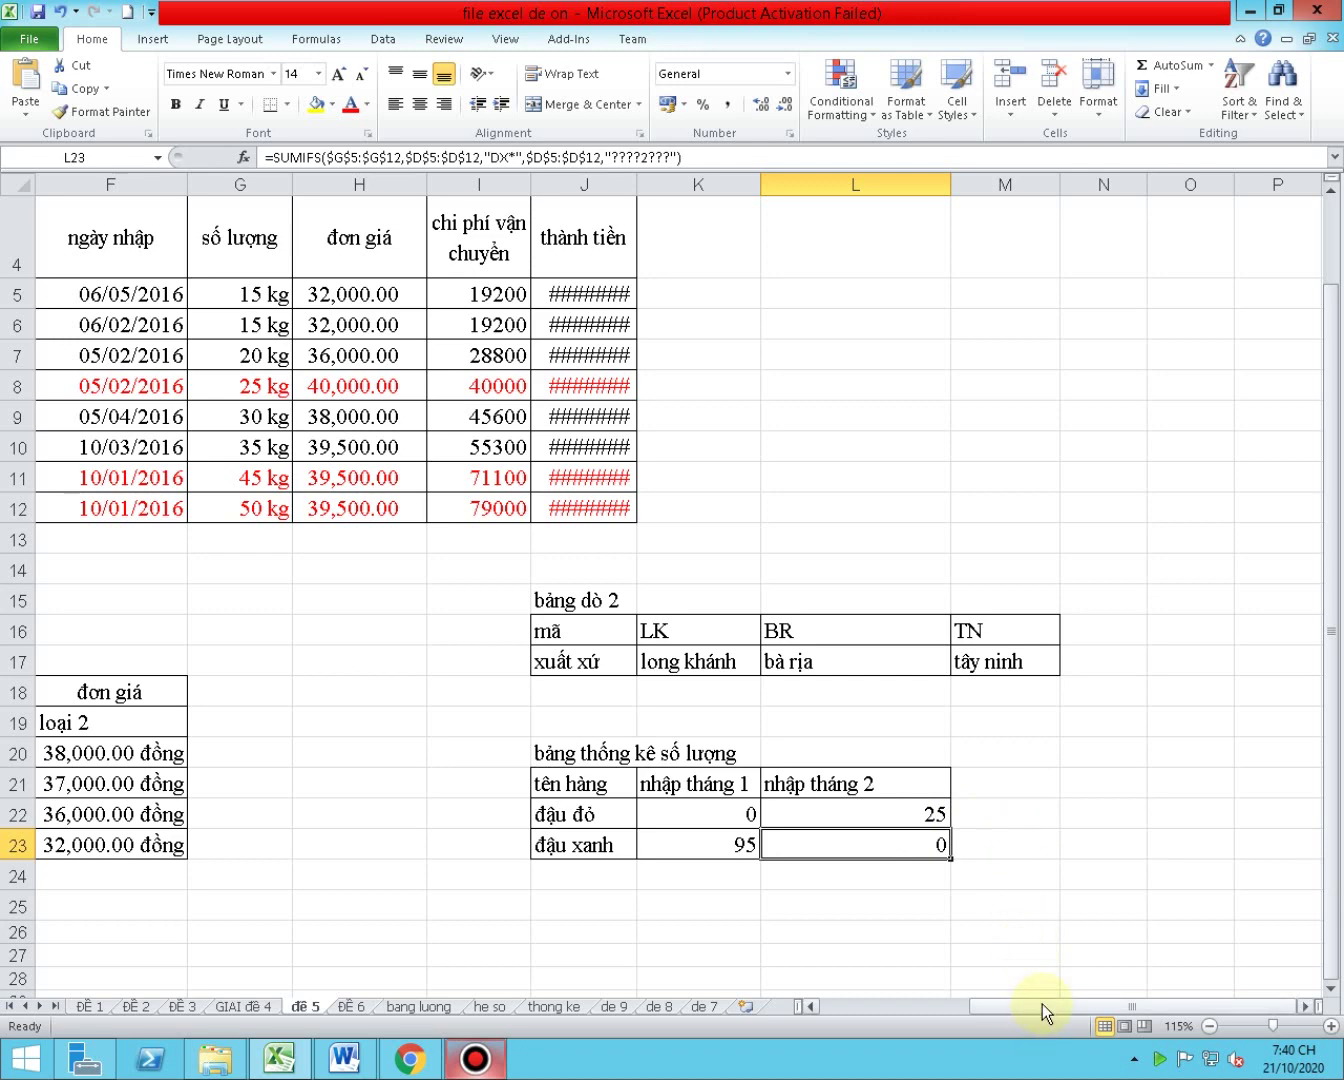
- AutoFit column J so amounts from 499,200.00 to 2,054,000.00 replace the ####### marks
{"action": "left_click_drag", "start_coordinate": [1039, 1005], "coordinate": [923, 991]}
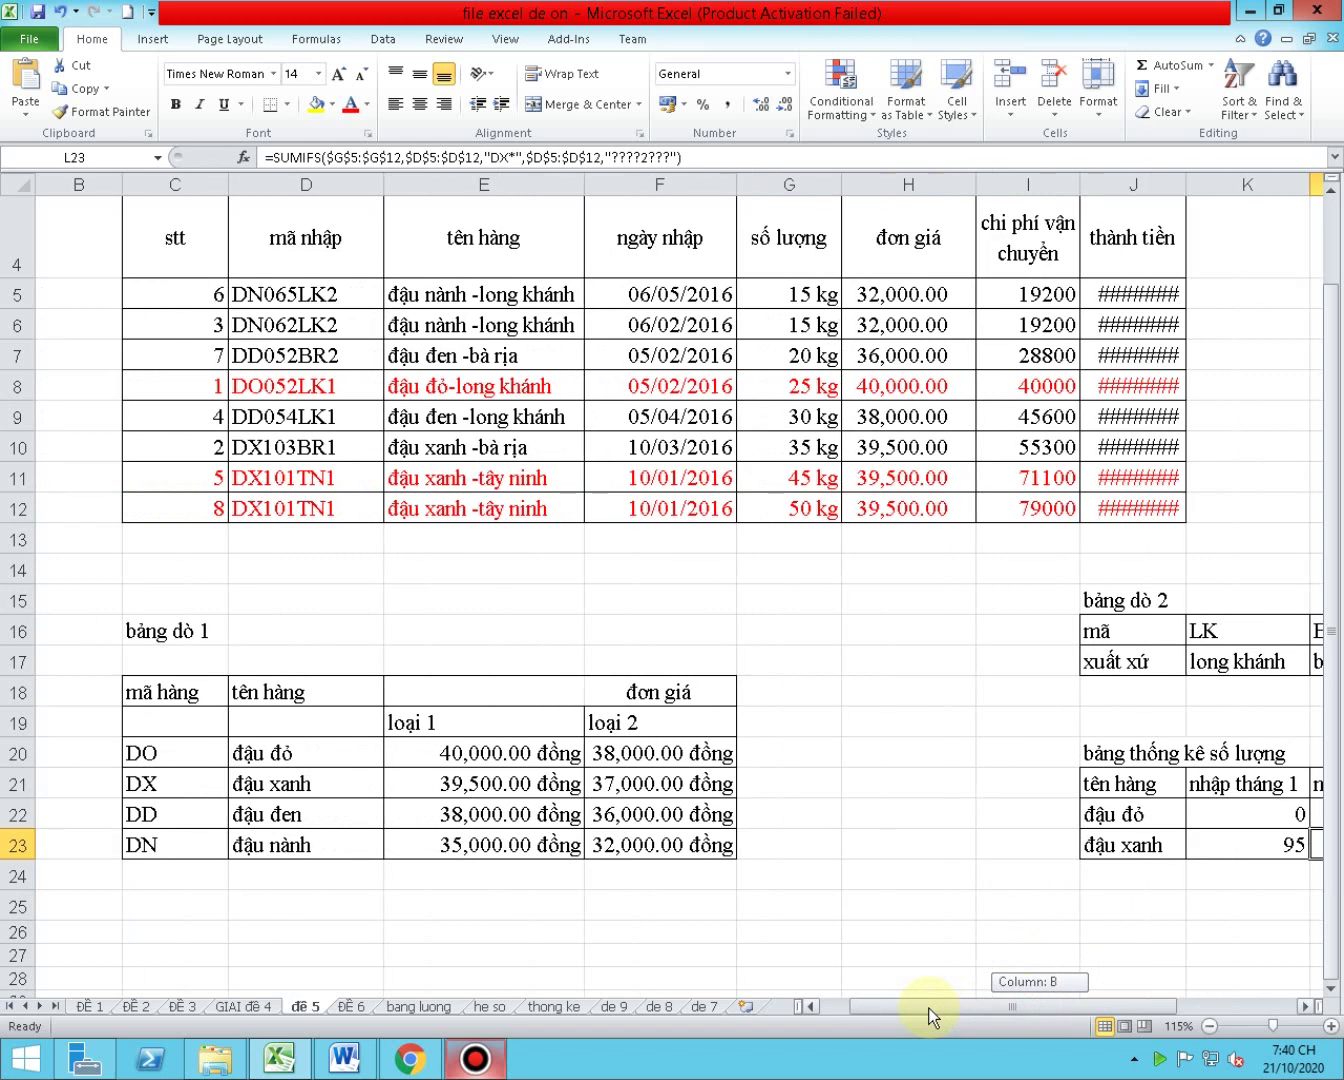
{"action": "left_click_drag", "start_coordinate": [324, 450], "coordinate": [939, 445]}
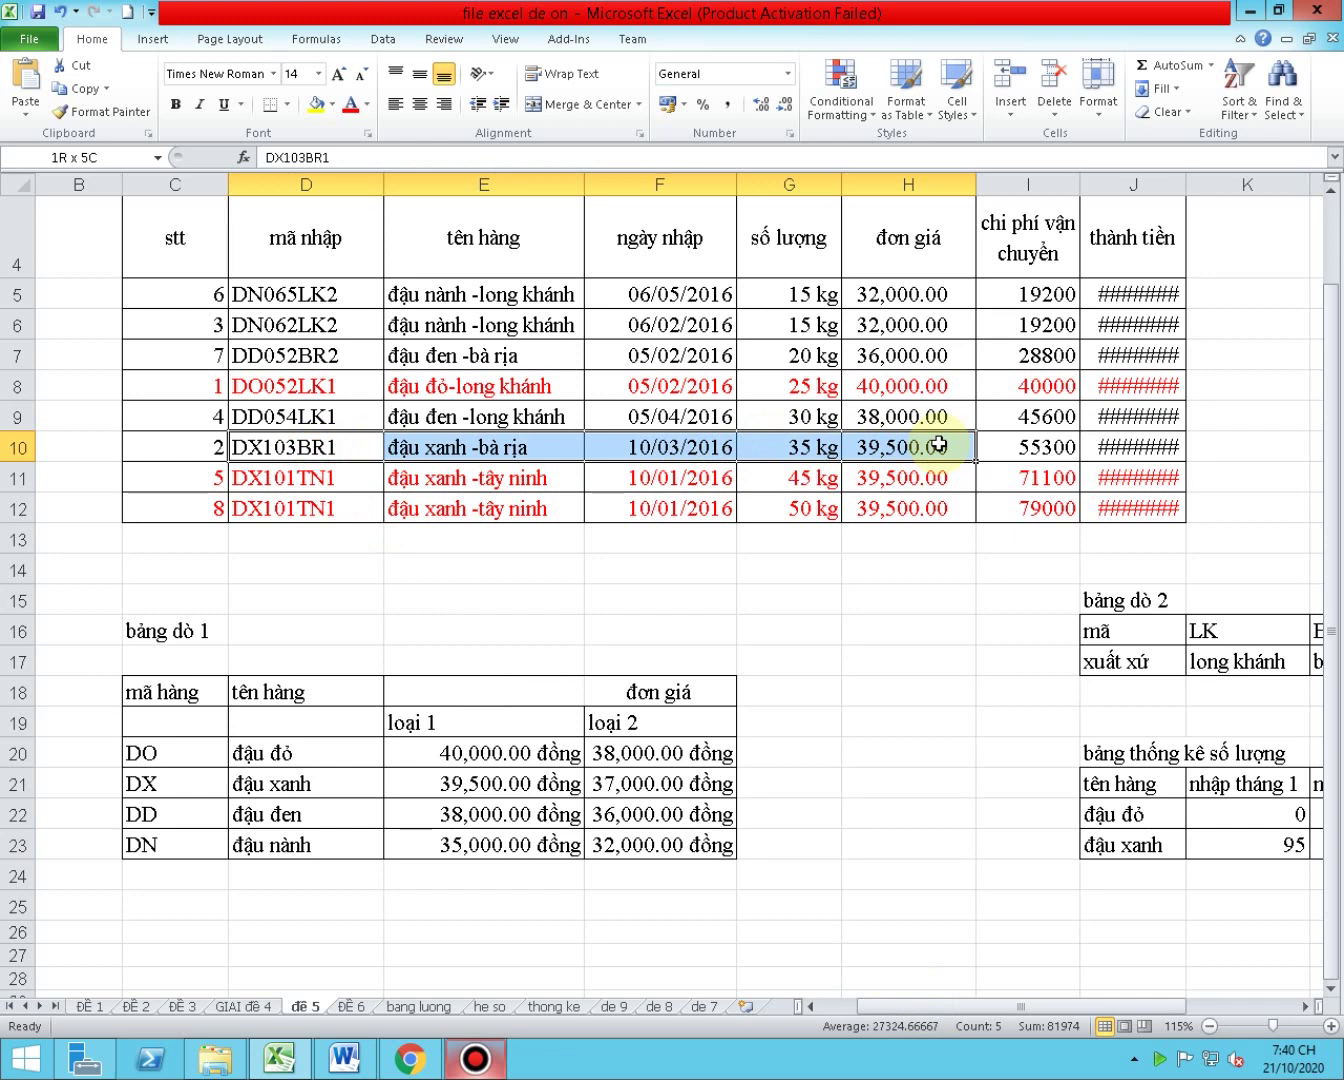
{"action": "left_click_drag", "start_coordinate": [939, 446], "coordinate": [1106, 447]}
{"action": "left_click_drag", "start_coordinate": [1191, 185], "coordinate": [1191, 186]}
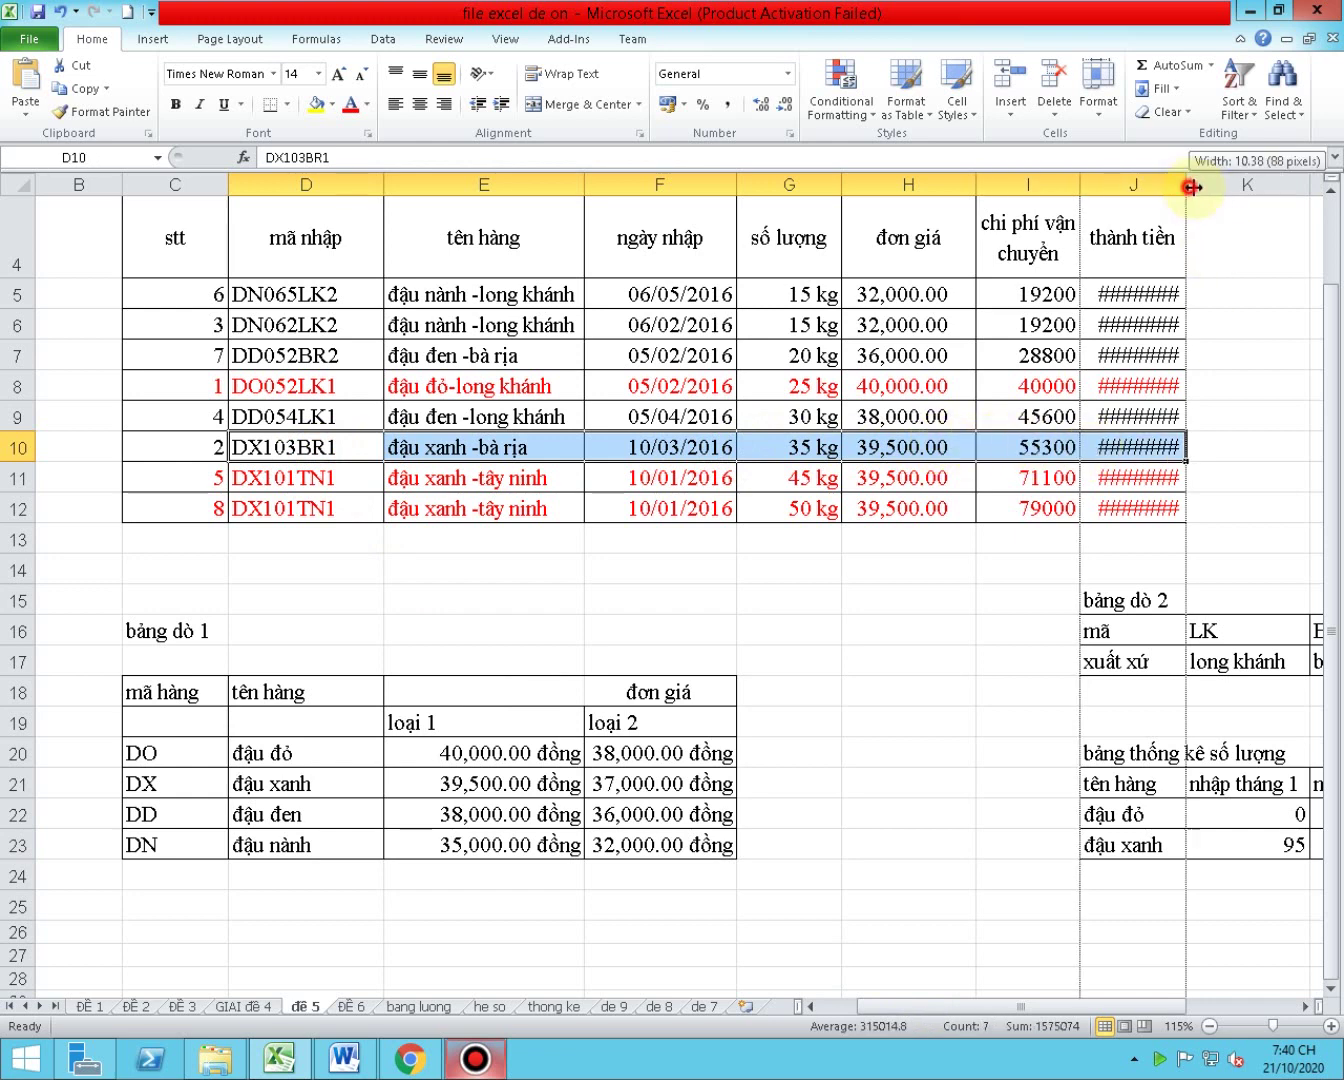
{"action": "double_click", "coordinate": [1208, 186]}
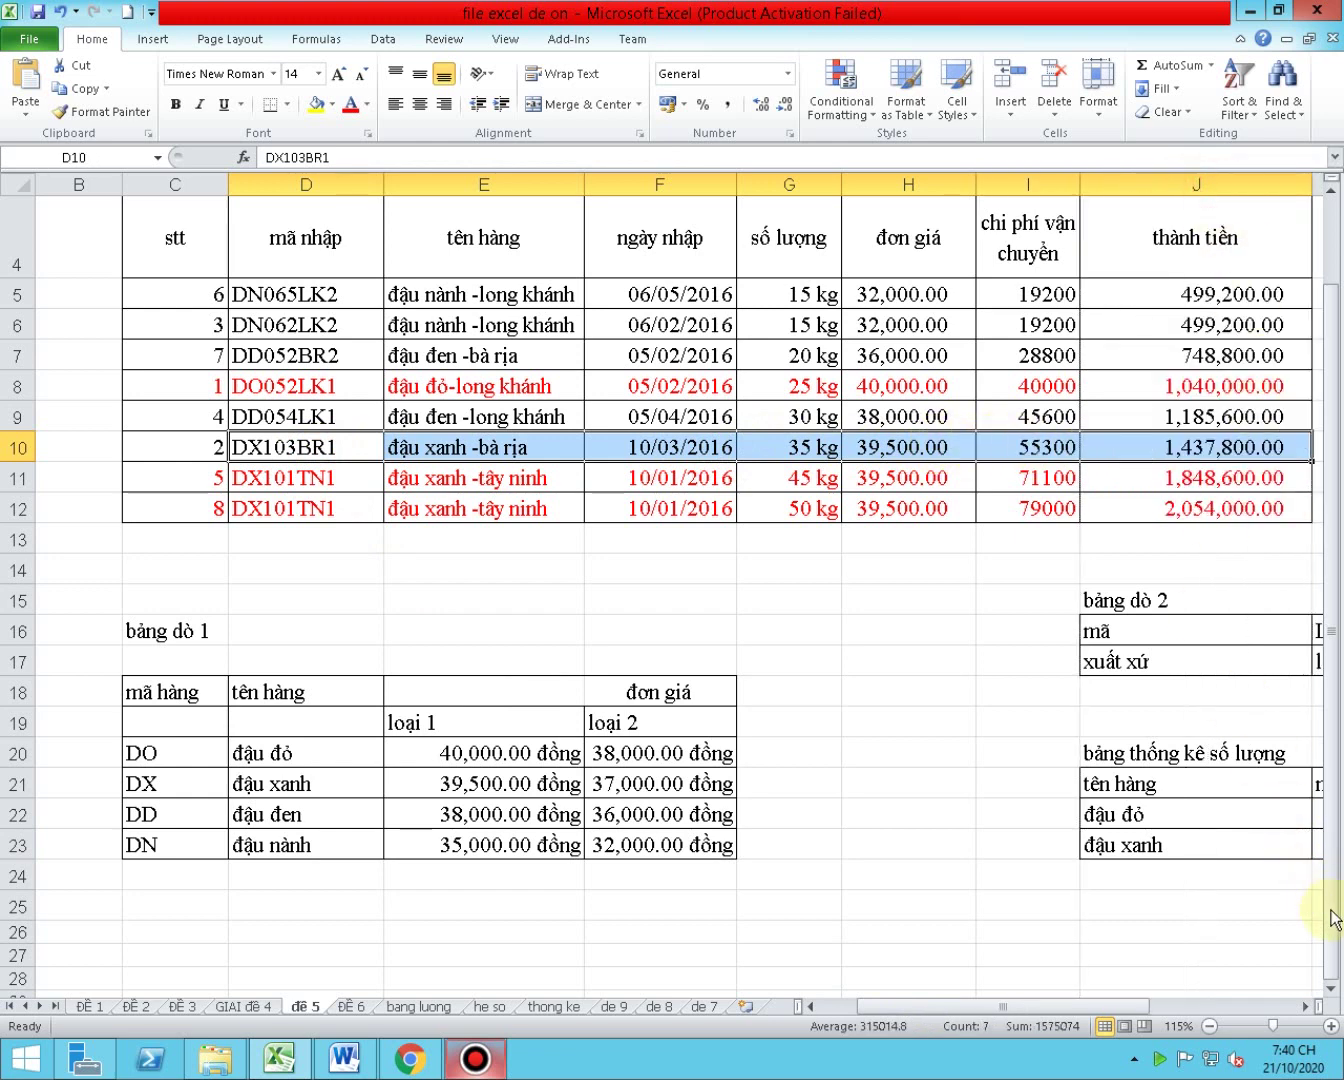
{"action": "left_click_drag", "start_coordinate": [1120, 1007], "coordinate": [1223, 1005]}
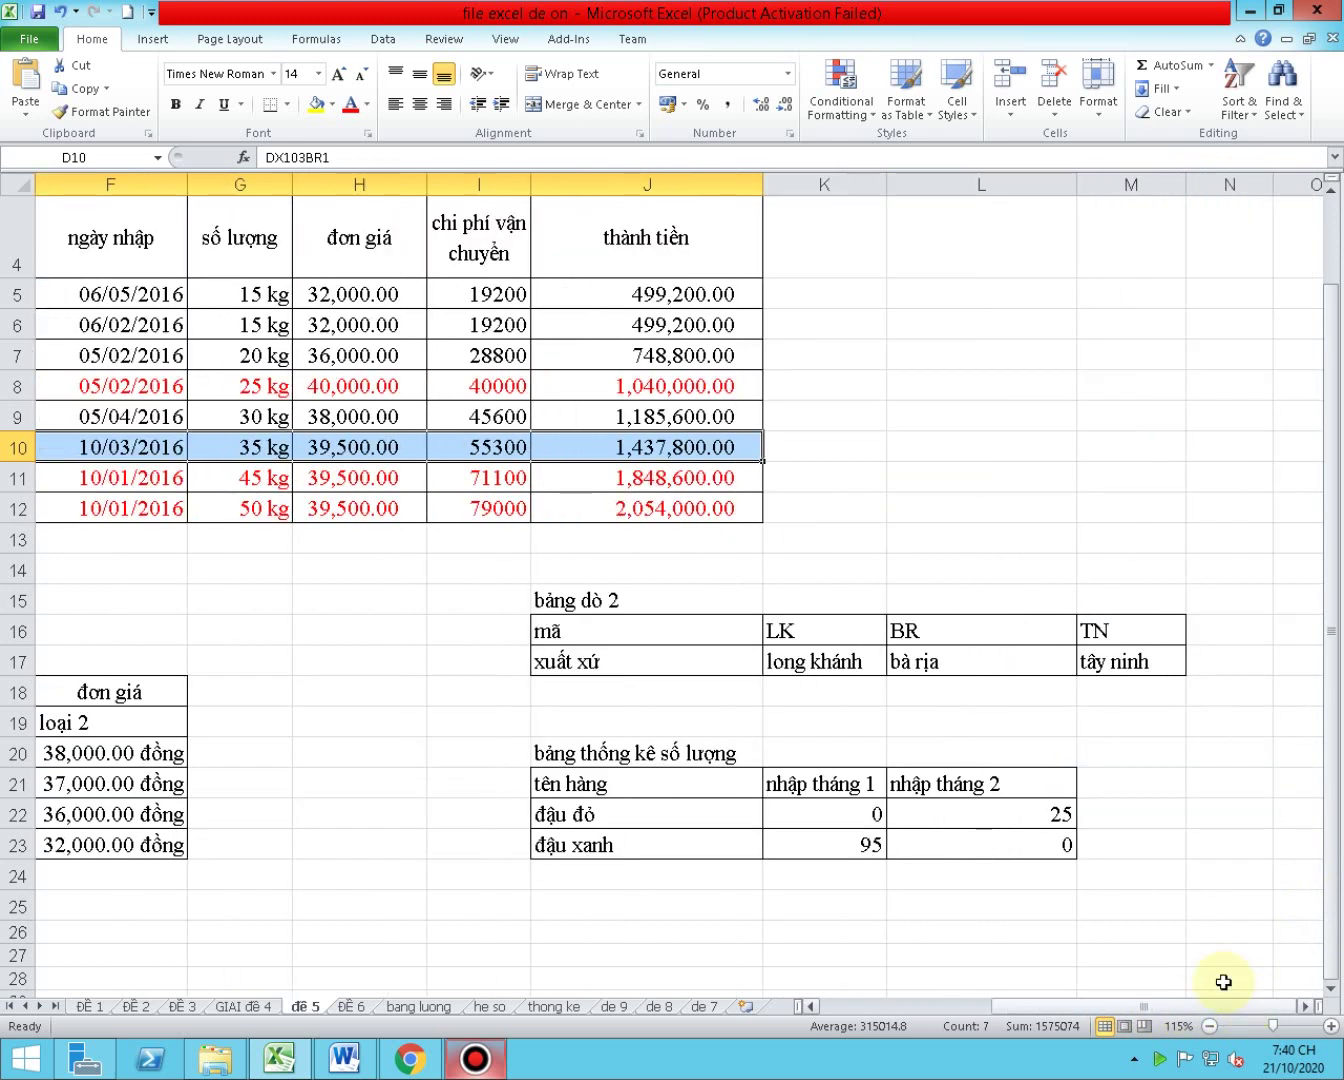
{"action": "left_click", "coordinate": [1012, 812]}
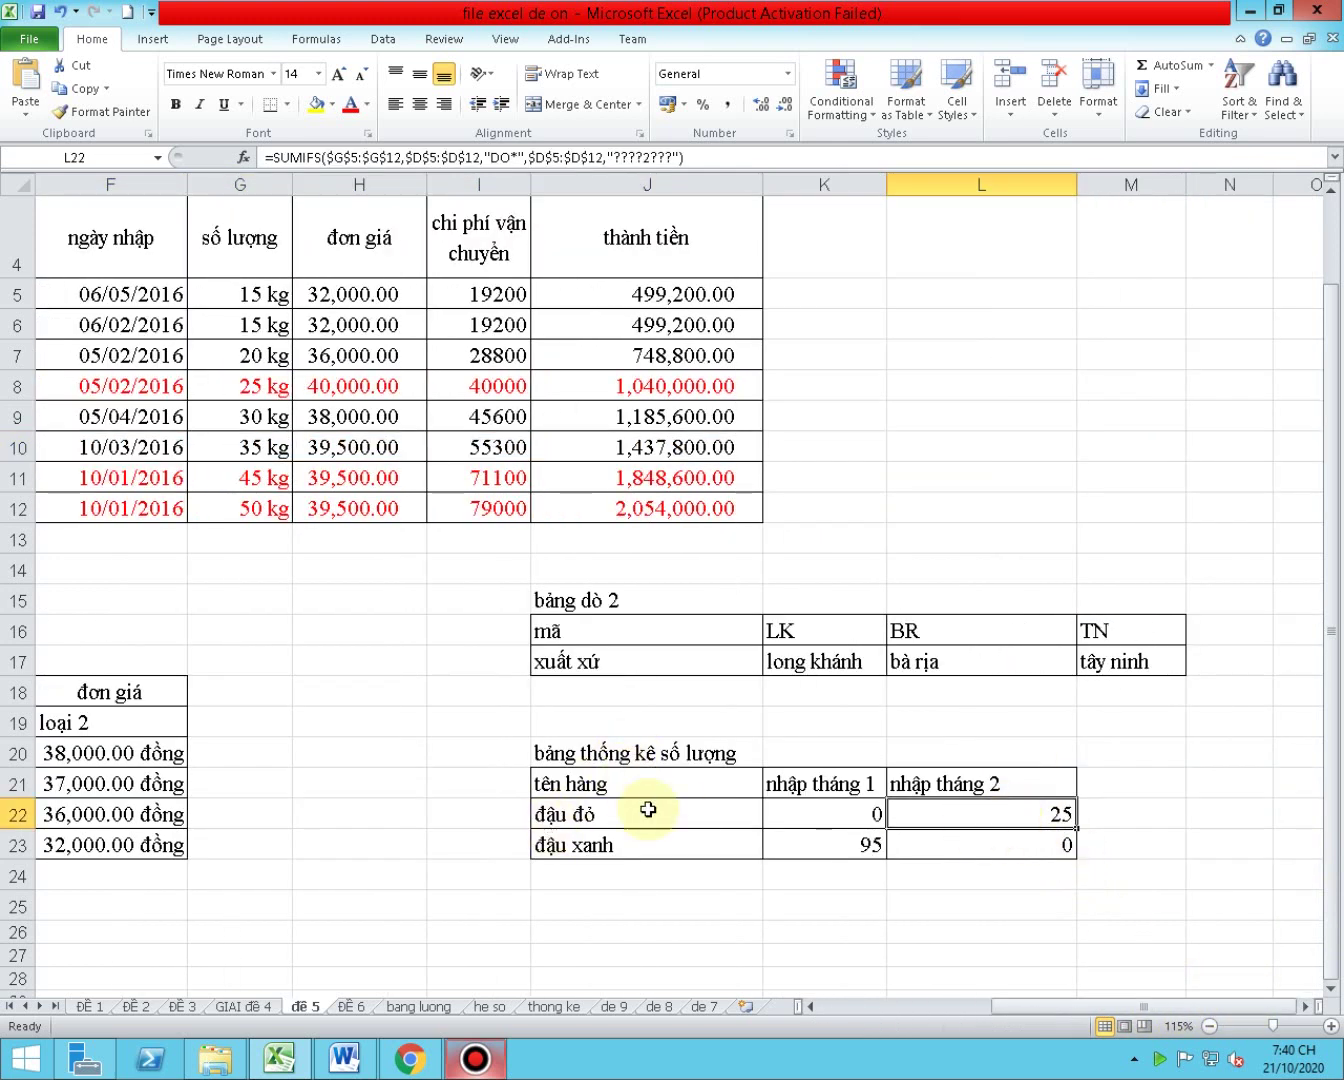
- Choose End Show from the NetSupport School tray icon's menu
{"action": "right_click", "coordinate": [1161, 1067]}
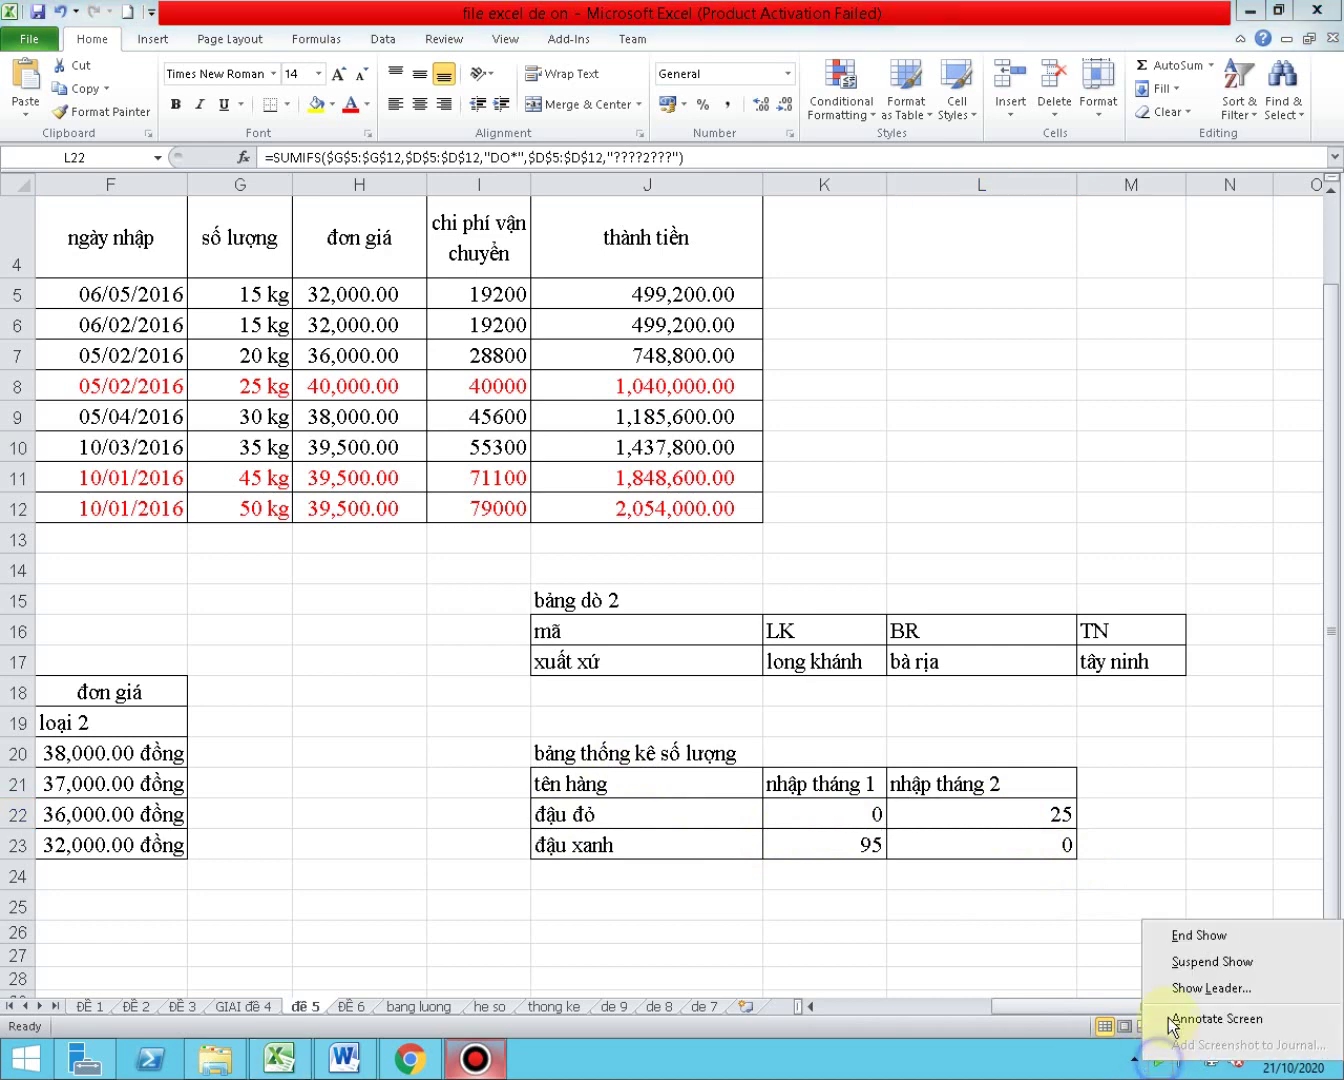
{"action": "left_click", "coordinate": [1175, 940]}
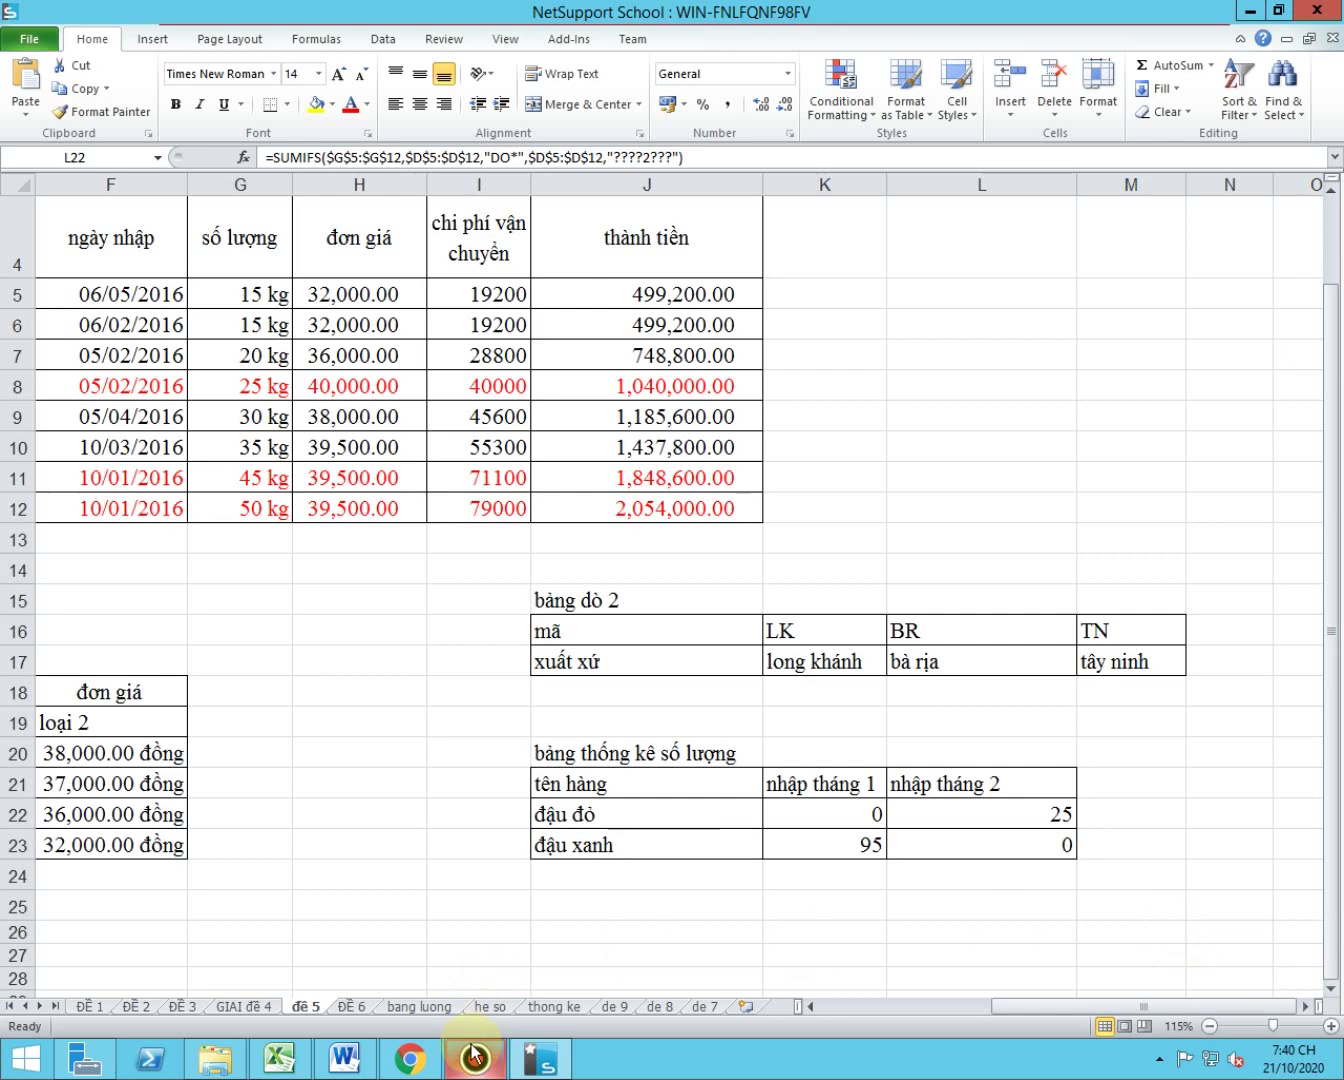